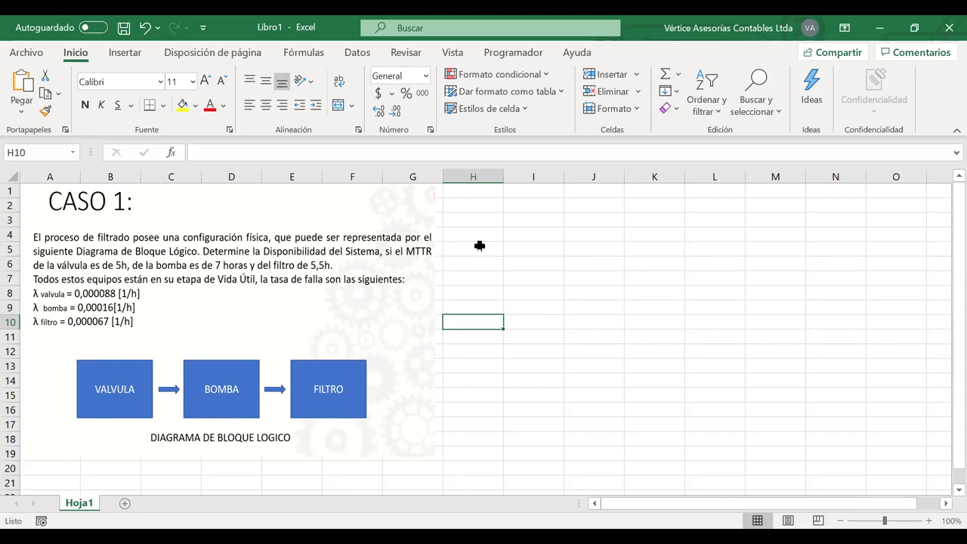
Enter the equipment headings Válvula in cell H2 and Bomba in cell H6
left_click(479, 214)
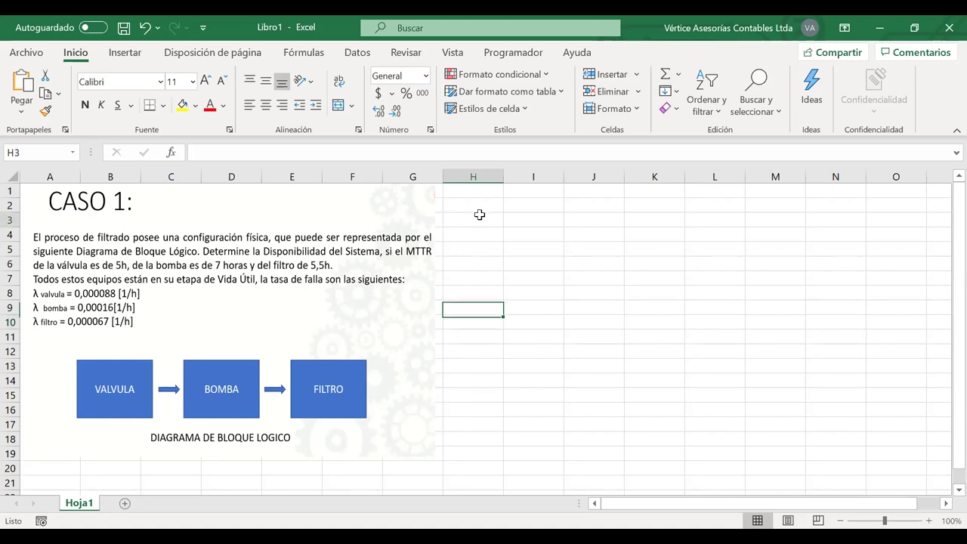
left_click(476, 203)
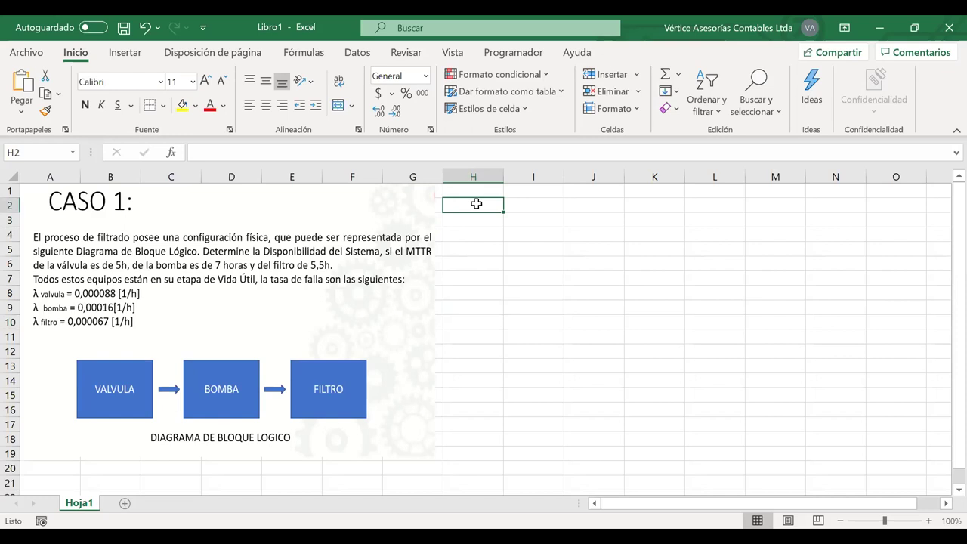
type("V")
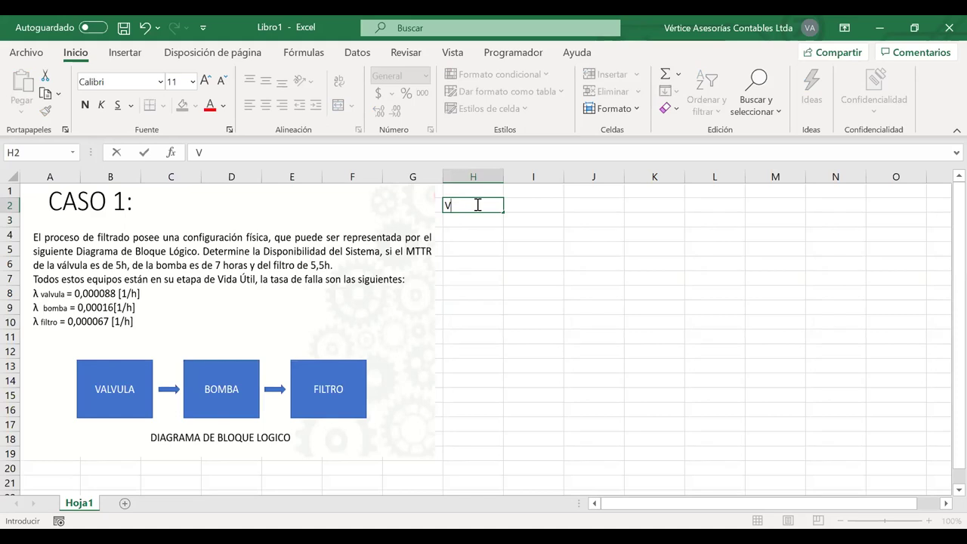
type("álvula")
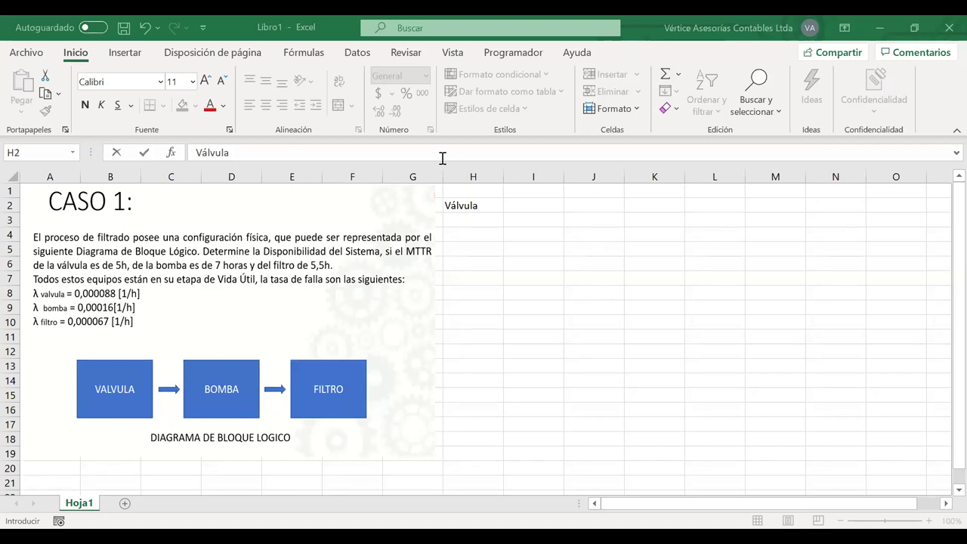
left_click(463, 254)
key("Down")
type("Bomba")
Enter the heading Filtro in column H and place it in cell H10
key("Down")
key("Down")
key("Down")
key("Down")
key("Down")
type("Fa")
type("l")
key("BackSpace")
key("BackSpace")
type("ily")
key("BackSpace")
type("tro")
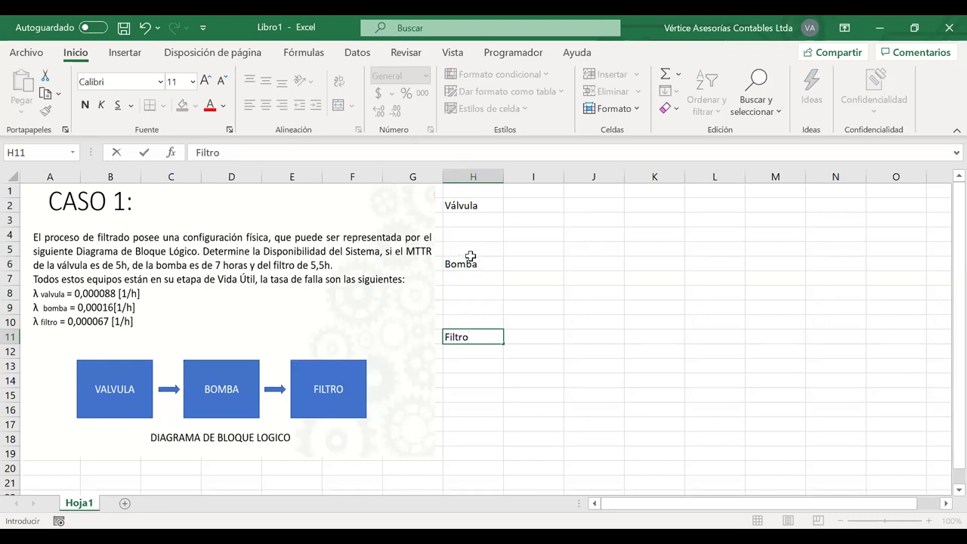
key("Return")
left_click(470, 340)
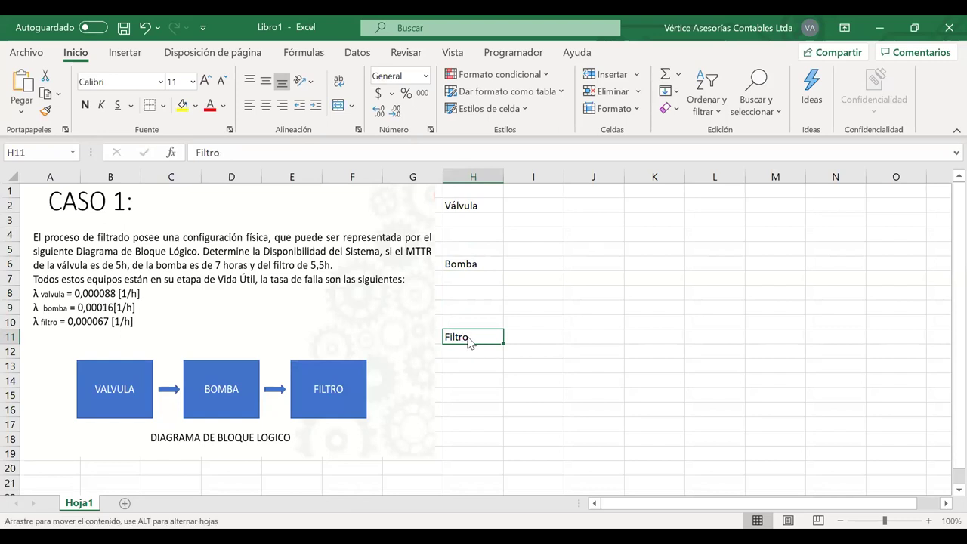
left_click_drag(468, 340, 469, 325)
Record the valve's repair time as MTTR=, 5 and h across H3:J3, and narrow column I
left_click(468, 220)
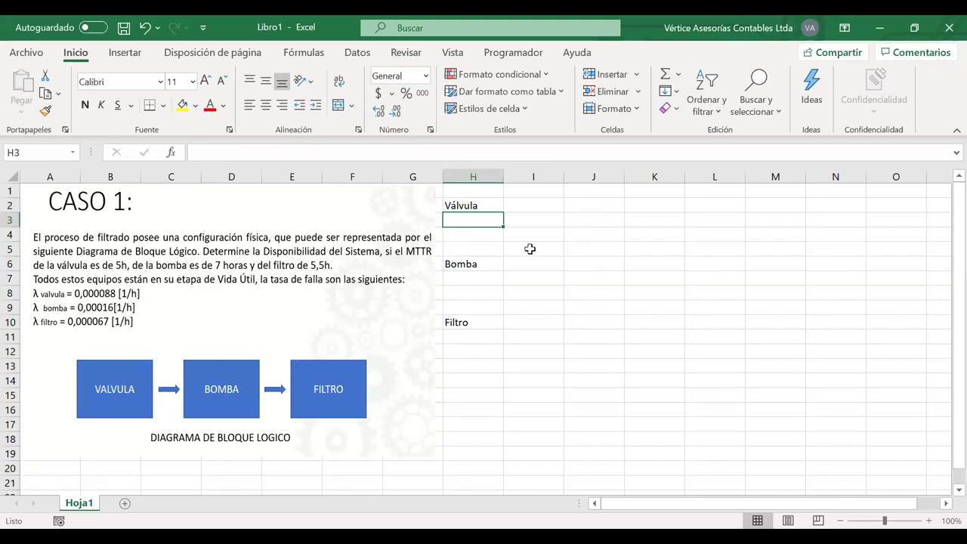
type("MTTR")
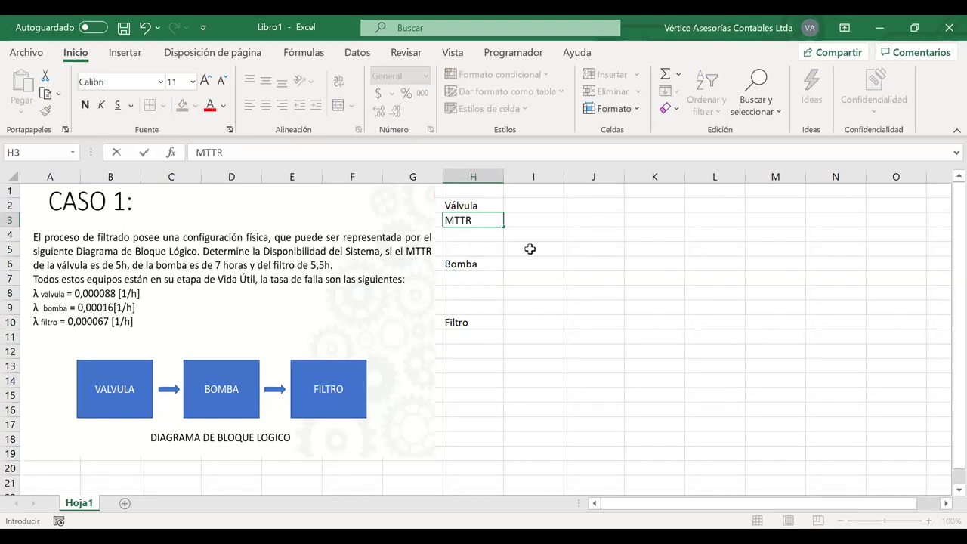
type("=")
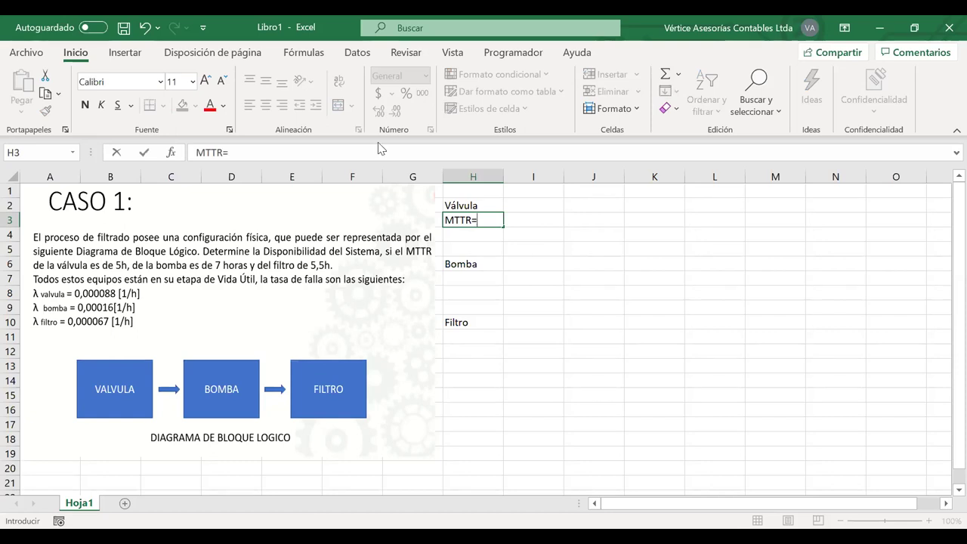
left_click(522, 218)
type("5")
key("Tab")
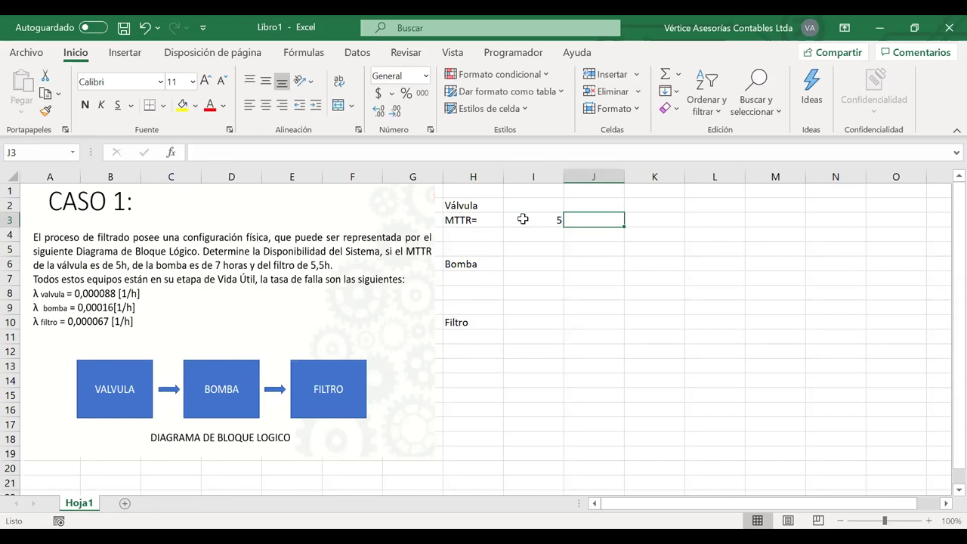
type("h")
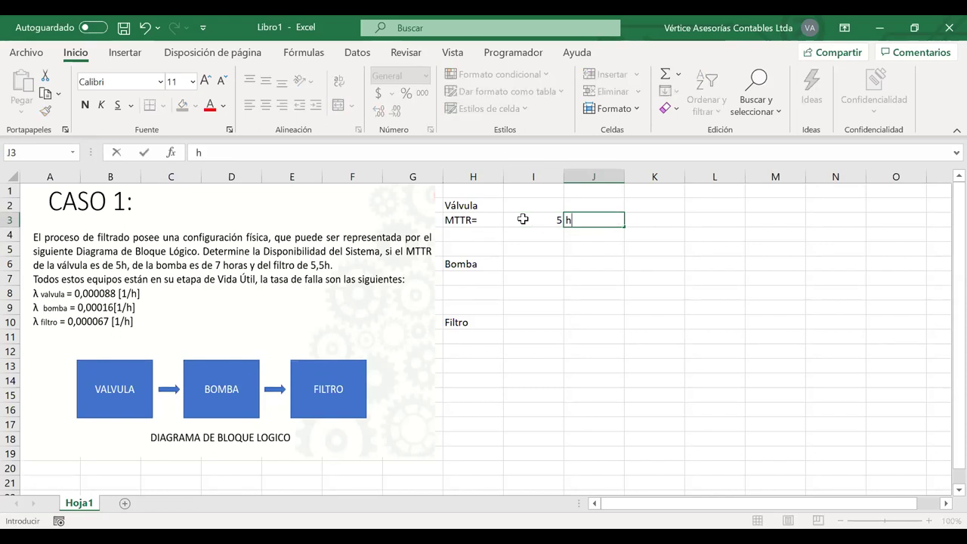
left_click(563, 182)
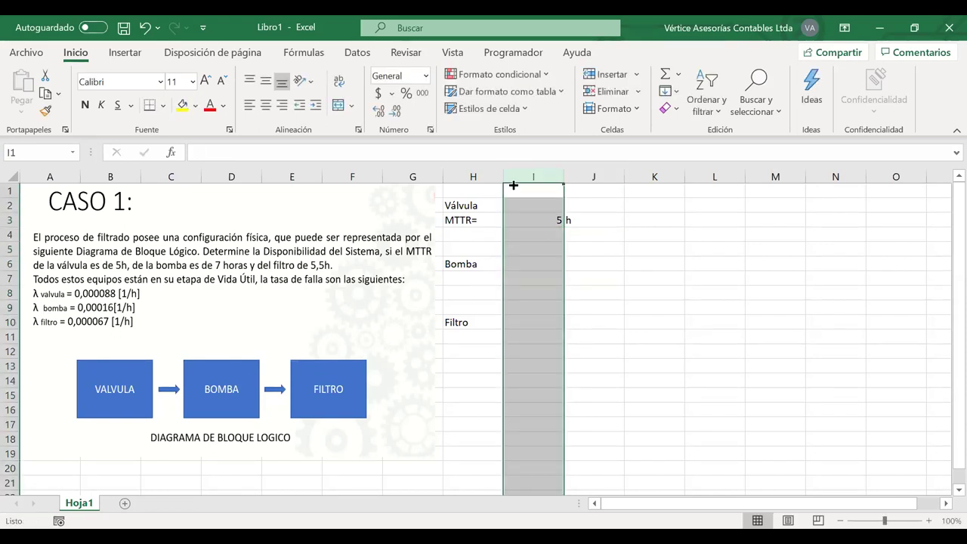
left_click_drag(514, 185, 529, 184)
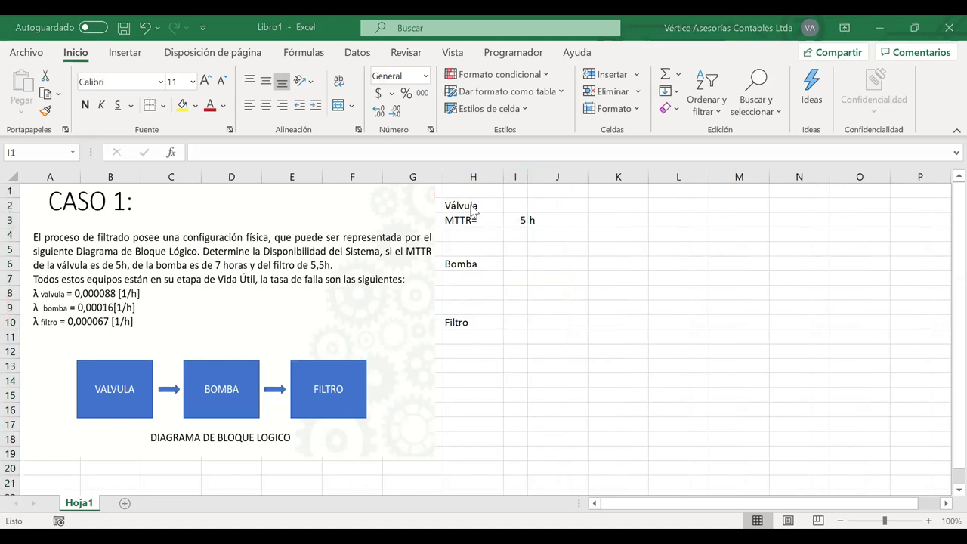
Give the valve block H2:J4 a yellow fill with all borders, and copy that formatting to H6:J8
left_click_drag(472, 206, 544, 232)
left_click(182, 104)
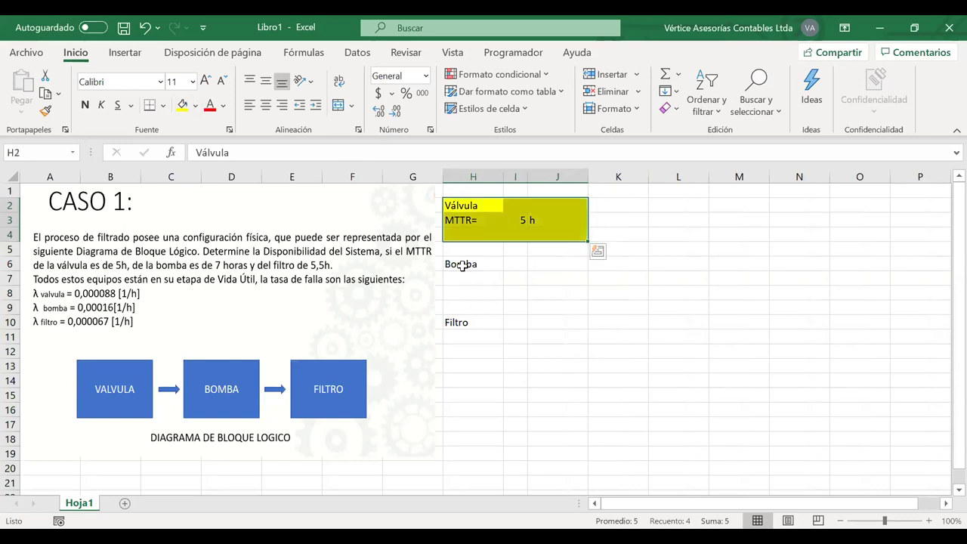
left_click(162, 112)
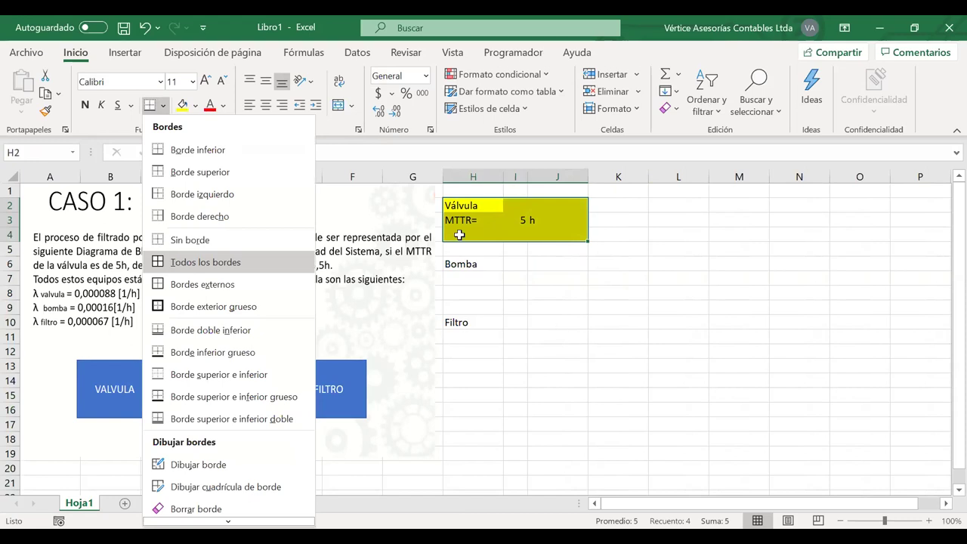
key("Return")
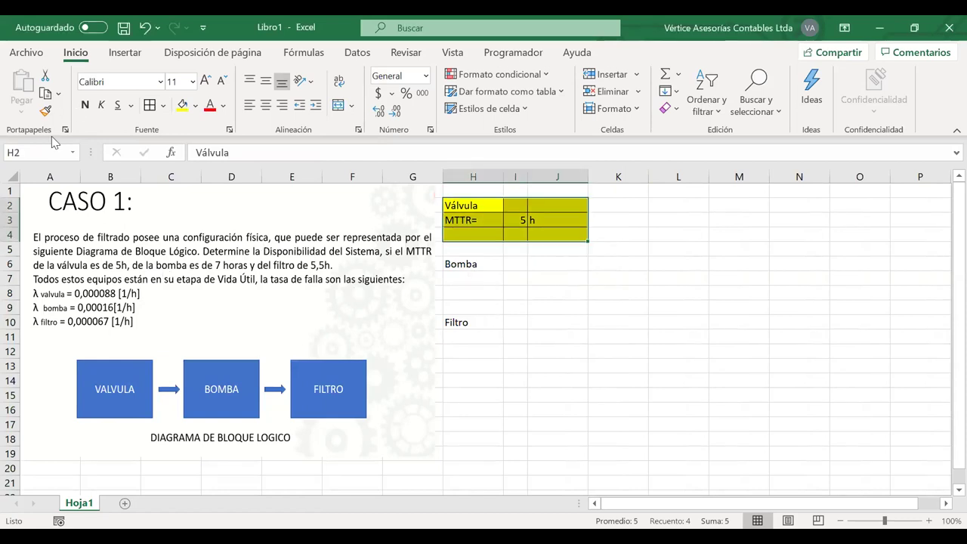
left_click(47, 114)
mouse_move(476, 264)
left_mouse_down()
mouse_move(579, 305)
mouse_move(566, 290)
left_mouse_up()
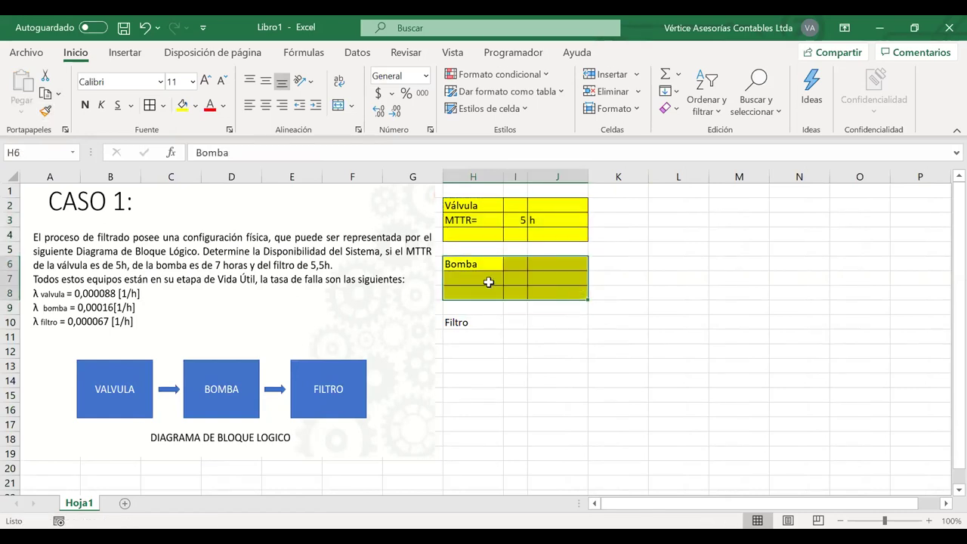
Record the pump's repair time as MTTR=, 7 and h across H7:J7
double_click(481, 279)
type("M")
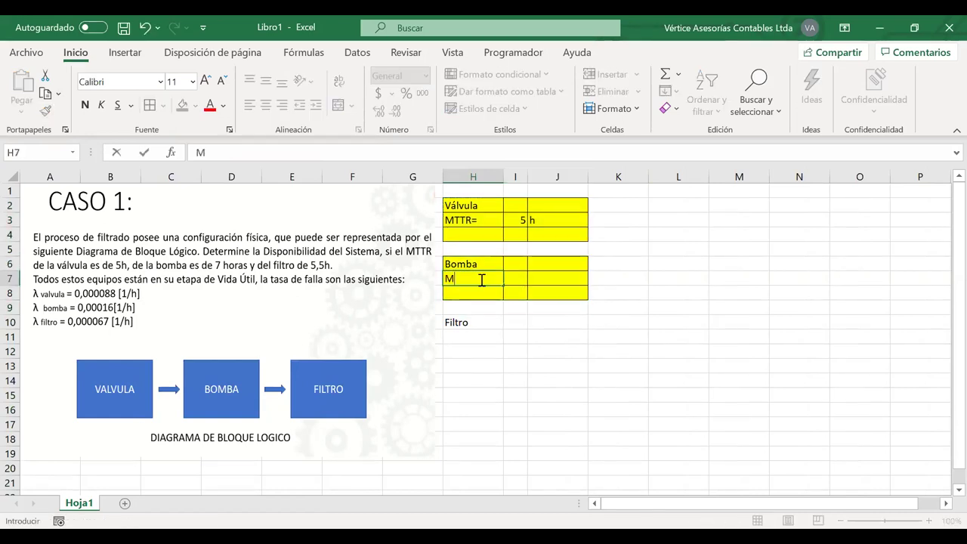
type("TTR=")
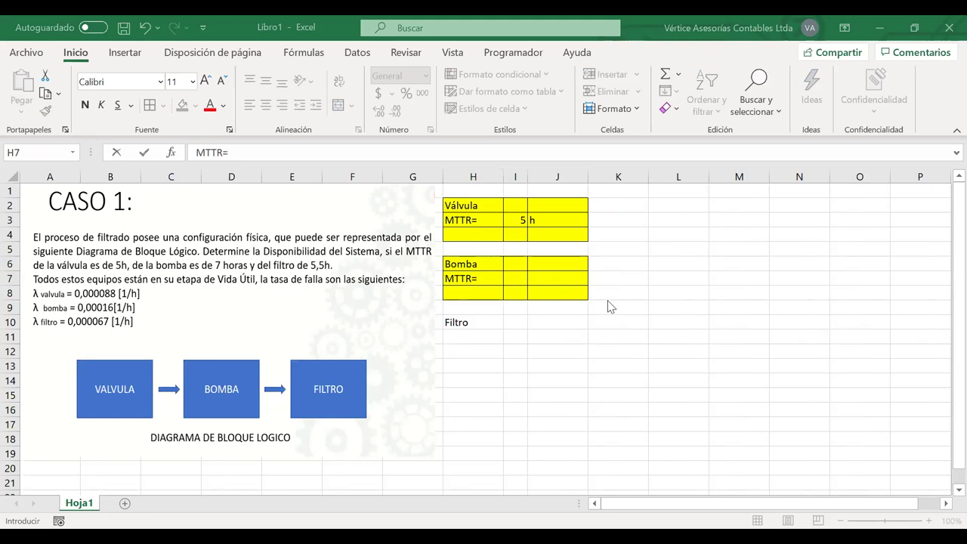
left_click(507, 281)
type("7")
key("Tab")
type("h")
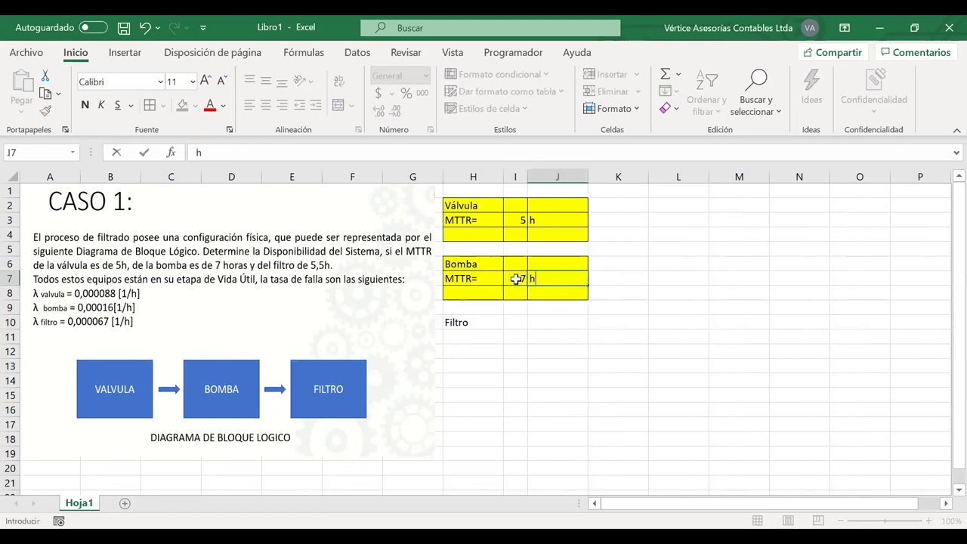
Copy the formatting of the Bomba block H6:J8 to the Filtro block H10:J12
left_click(469, 267)
key("shift+Down")
key("shift+Down")
key("shift+Right")
key("shift+Right")
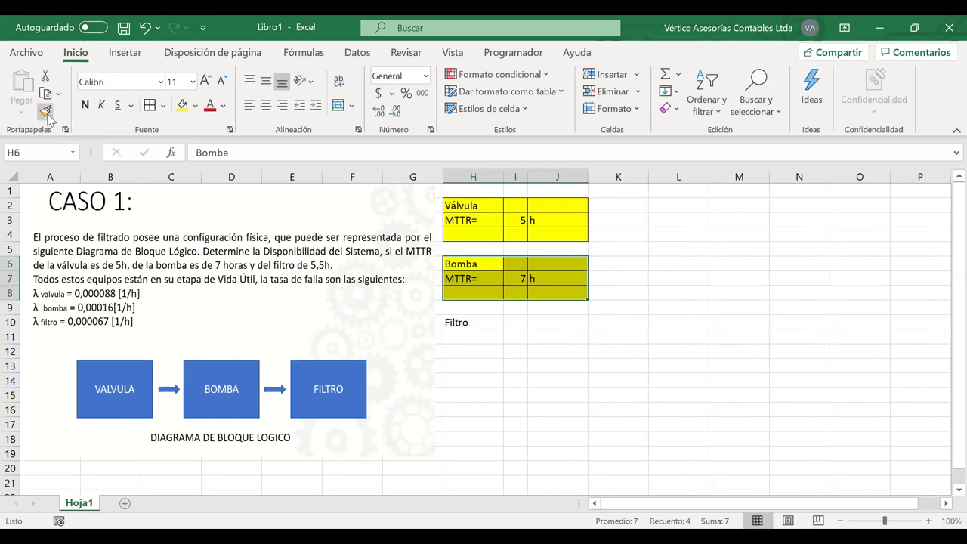
left_click(46, 110)
left_click_drag(469, 323, 579, 354)
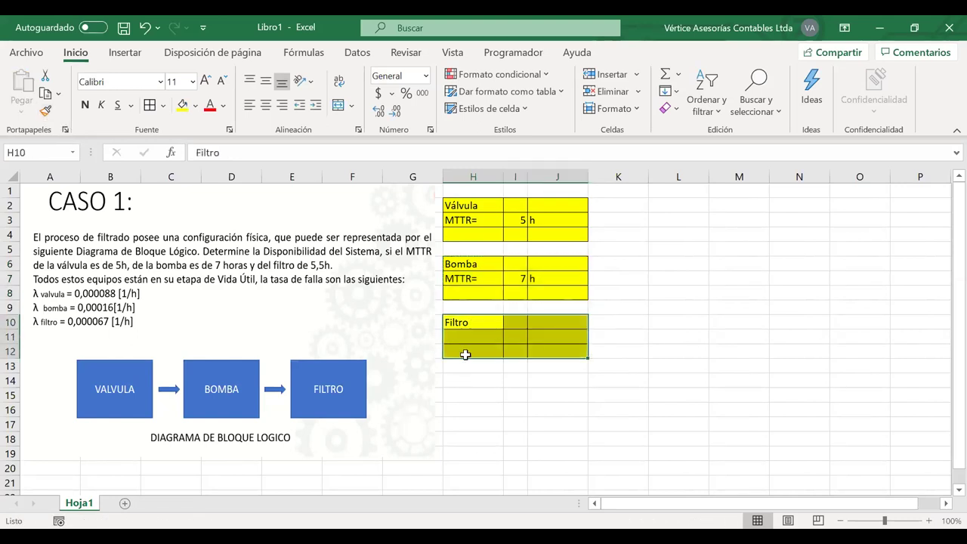
Record the filter's repair time as MTTR=, 5,5 and h across H11:J11
left_click(457, 333)
type("MTTR")
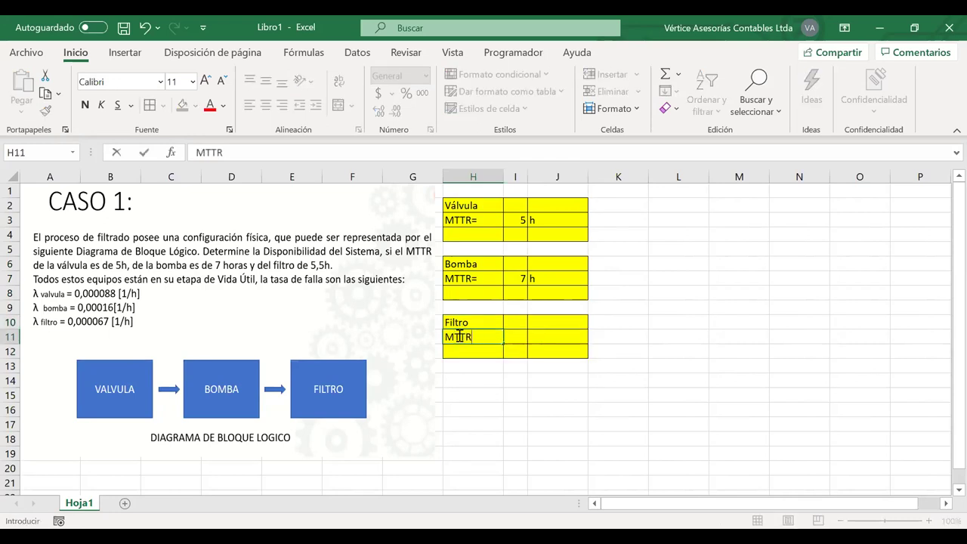
type("=")
key("Tab")
type("5,5")
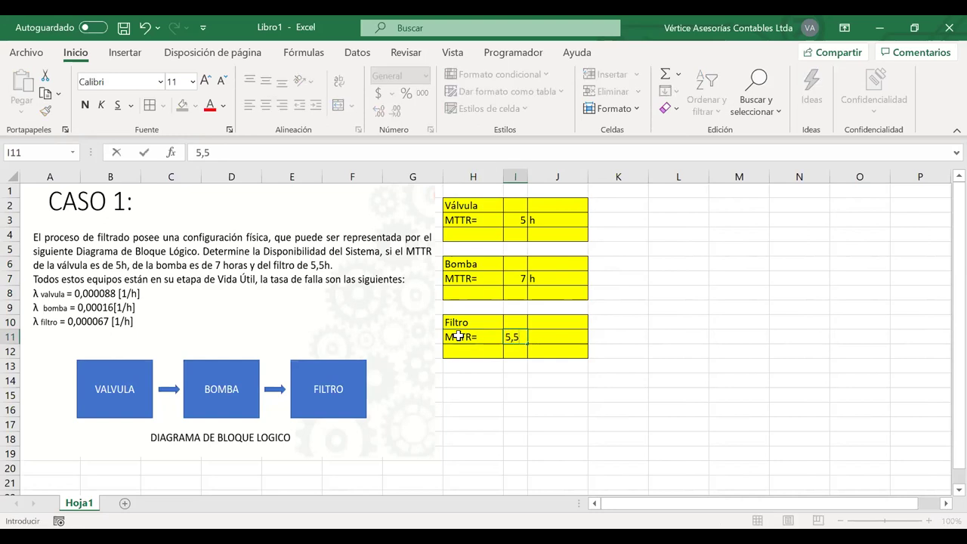
key("Tab")
type("h")
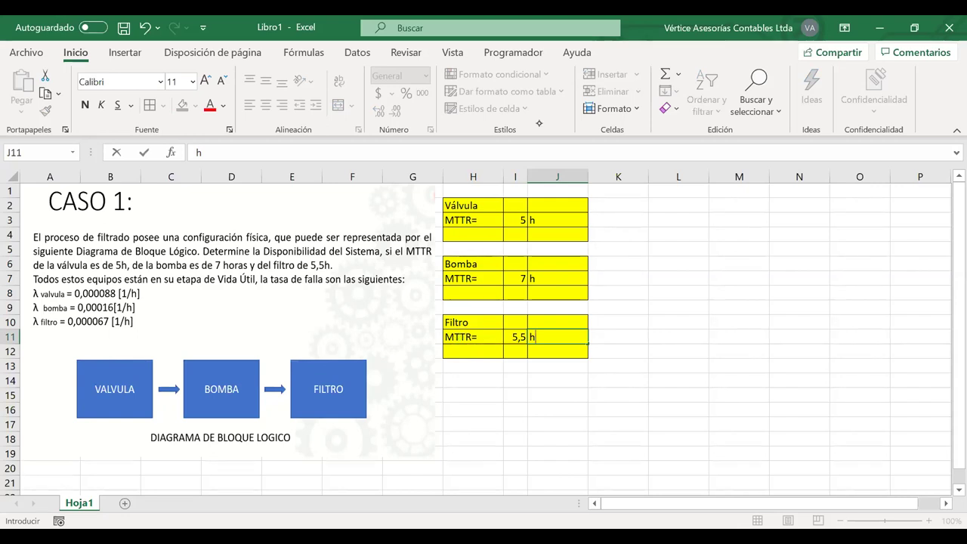
Handwrite β = 1 in red over the empty area beside the tables and underline it
key("ctrl+2")
left_click_drag(701, 242, 686, 285)
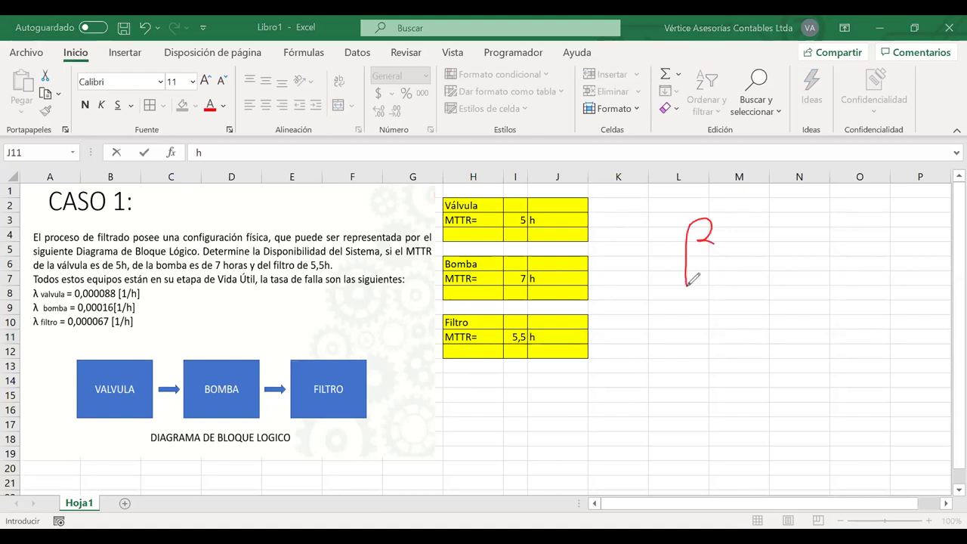
left_click_drag(694, 244, 689, 266)
left_click_drag(732, 241, 747, 240)
left_click_drag(734, 256, 778, 258)
left_click_drag(769, 259, 797, 259)
left_click_drag(697, 293, 832, 282)
Handwrite the reliability formula R(t) = e^(-λt) below the β = 1 note
left_click_drag(647, 338, 696, 371)
left_click_drag(723, 335, 710, 369)
left_click_drag(738, 325, 731, 358)
mouse_move(724, 342)
left_mouse_down()
mouse_move(749, 337)
mouse_move(753, 361)
left_mouse_up()
left_click_drag(771, 340, 850, 345)
left_click_drag(848, 297, 902, 296)
left_click_drag(890, 287, 903, 285)
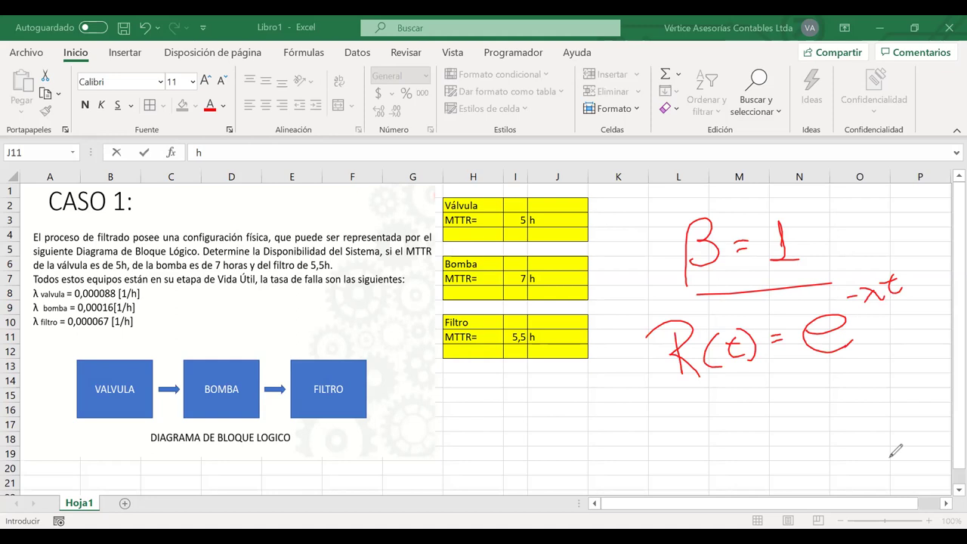
Handwrite λ = 1/MTBF below the reliability formula and circle the three λ symbols in the problem statement
mouse_move(662, 412)
left_mouse_down()
mouse_move(707, 437)
mouse_move(662, 447)
left_mouse_up()
left_click_drag(721, 420, 730, 419)
left_click_drag(721, 425, 731, 424)
mouse_move(780, 398)
left_mouse_down()
mouse_move(786, 416)
mouse_move(837, 413)
left_mouse_up()
mouse_move(761, 450)
left_mouse_down()
mouse_move(778, 462)
mouse_move(826, 455)
mouse_move(833, 444)
left_mouse_up()
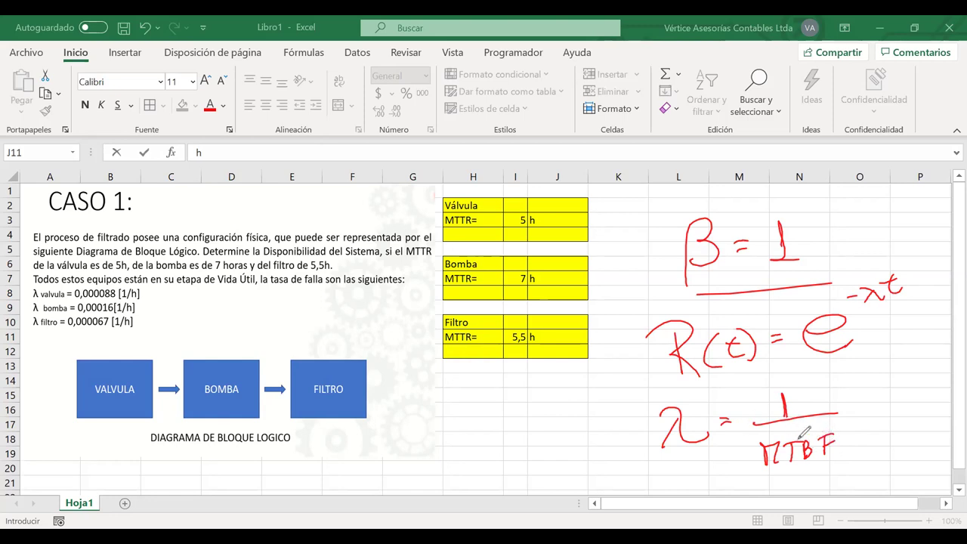
mouse_move(36, 292)
left_mouse_down()
mouse_move(60, 304)
mouse_move(34, 306)
mouse_move(51, 332)
left_mouse_up()
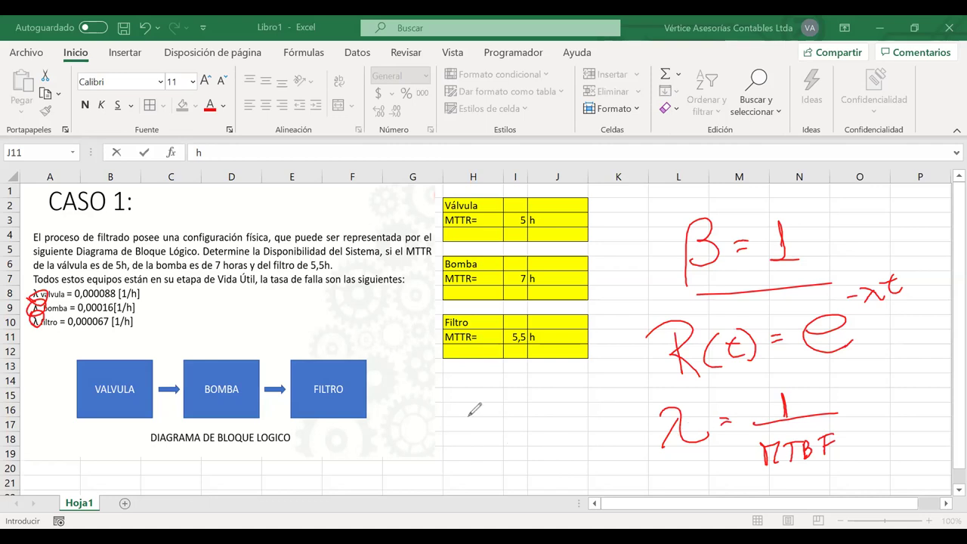
Handwrite MTBF = 1/λ below the Filtro table and erase the β, R(t) and λ formulas
mouse_move(463, 444)
left_mouse_down()
mouse_move(482, 441)
mouse_move(503, 417)
left_mouse_up()
mouse_move(494, 419)
left_mouse_down()
mouse_move(495, 443)
mouse_move(530, 439)
left_mouse_up()
left_click_drag(529, 420, 539, 418)
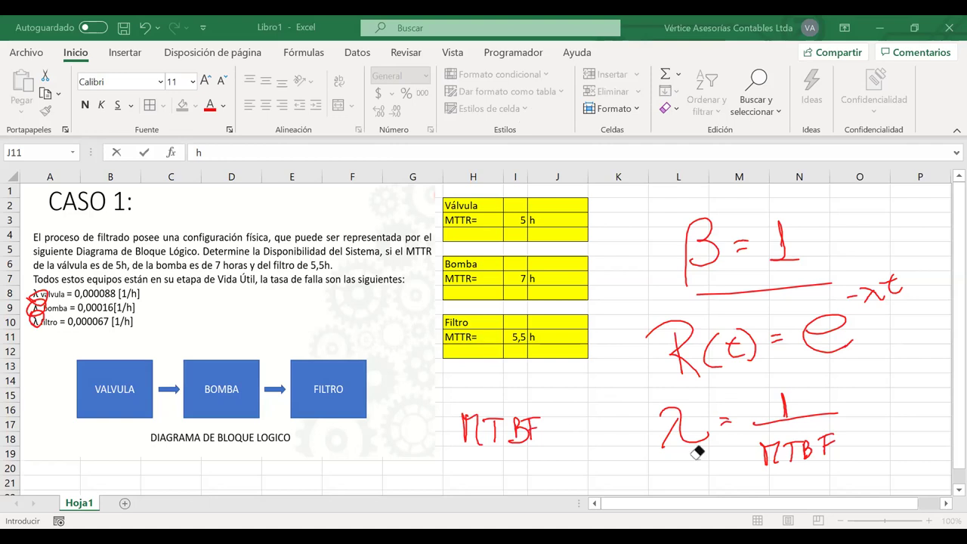
left_click_drag(696, 452, 793, 423)
mouse_move(565, 425)
left_mouse_down()
mouse_move(578, 423)
mouse_move(579, 433)
left_mouse_up()
mouse_move(634, 404)
left_mouse_down()
mouse_move(636, 433)
mouse_move(671, 436)
mouse_move(668, 467)
mouse_move(647, 475)
left_mouse_up()
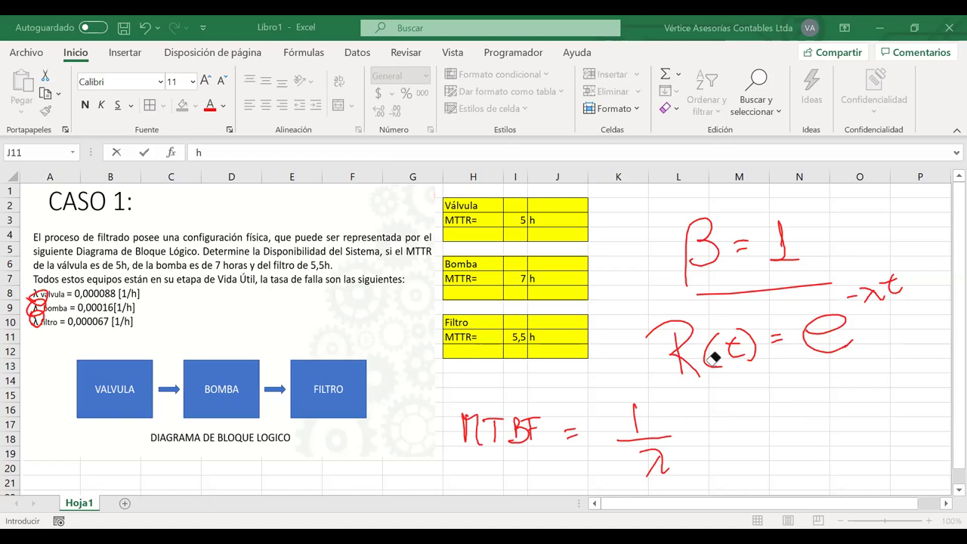
left_click_drag(714, 357, 225, 224)
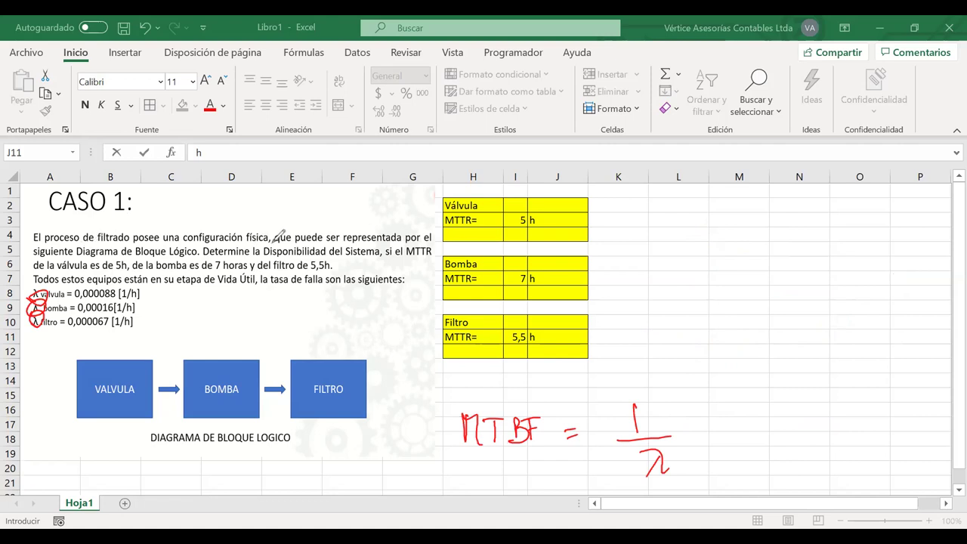
Underline the request to determine the Disponibilidad del Sistema in the problem statement, and undo the underline
left_click_drag(232, 258, 372, 258)
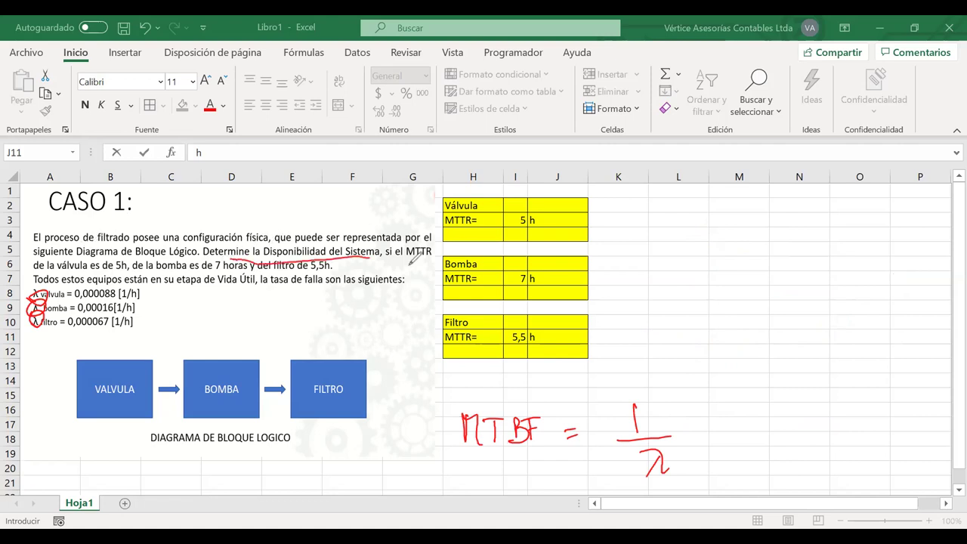
key("ctrl+z")
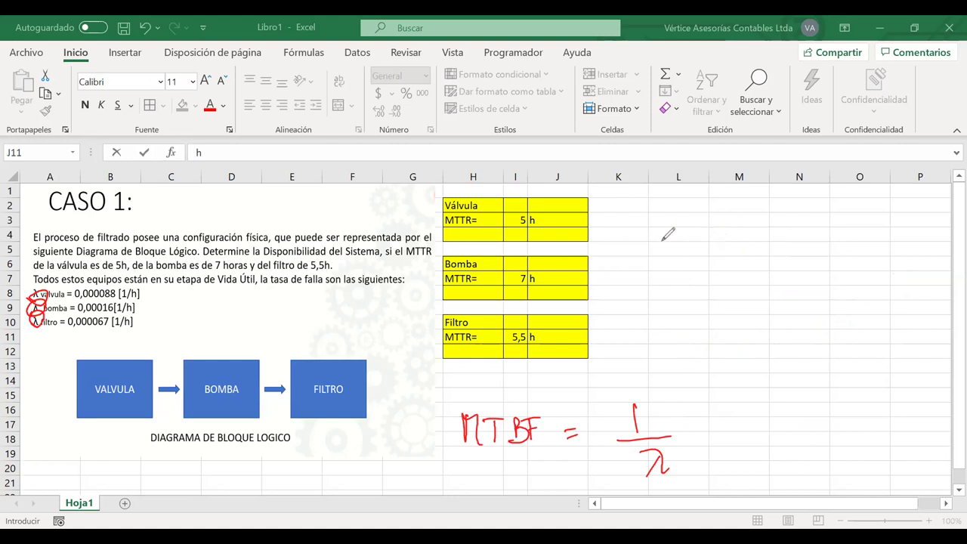
Handwrite A = beside the Válvula and Bomba tables, with MTBF as the numerator above a fraction bar
mouse_move(669, 231)
left_mouse_down()
mouse_move(658, 274)
mouse_move(683, 279)
mouse_move(680, 257)
mouse_move(656, 282)
left_mouse_up()
left_click_drag(698, 252, 706, 252)
left_click_drag(699, 258, 709, 257)
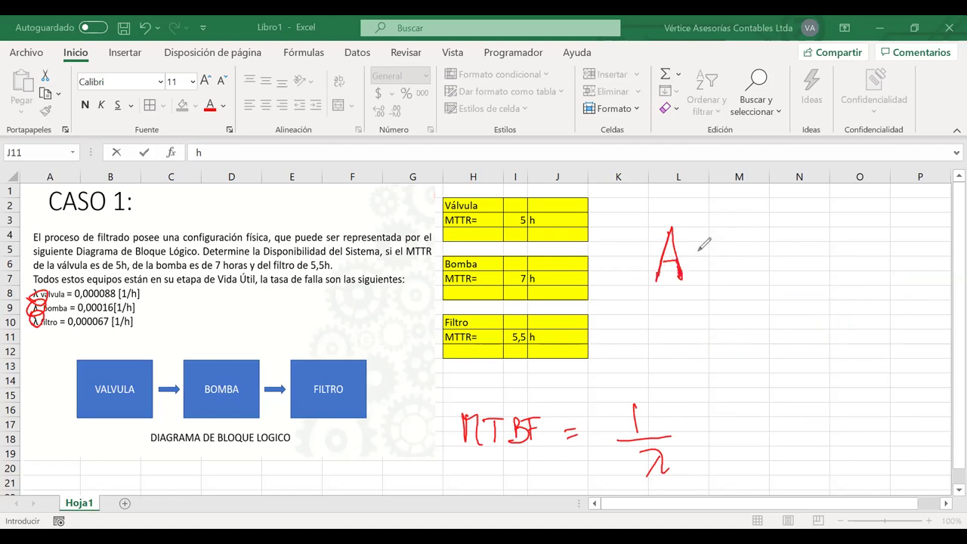
mouse_move(765, 215)
left_mouse_down()
mouse_move(789, 241)
mouse_move(806, 242)
mouse_move(820, 214)
left_mouse_up()
left_click_drag(823, 219, 825, 242)
left_click_drag(824, 218, 840, 240)
left_click_drag(837, 218, 853, 216)
left_click_drag(745, 254, 885, 243)
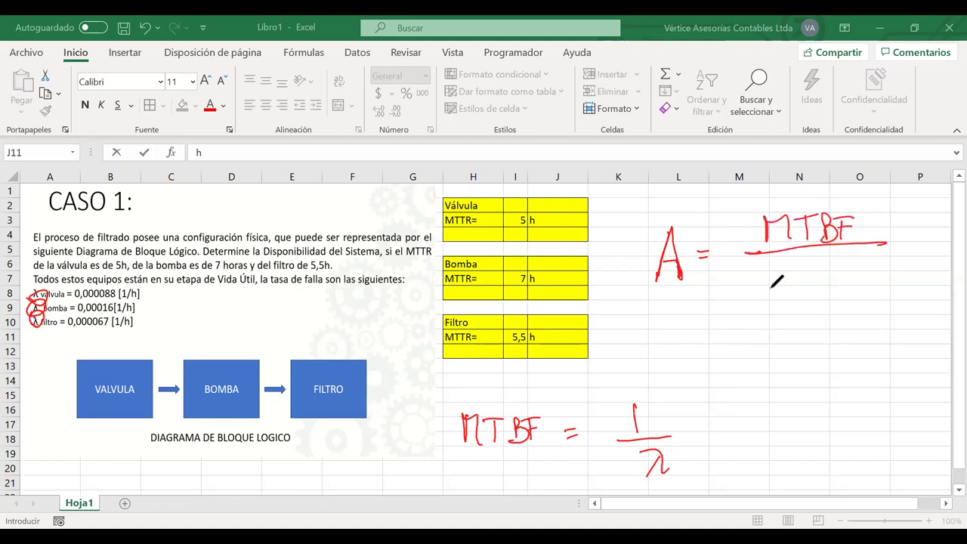
Handwrite MTBF + MTTR as the denominator of the availability formula, redoing the misdrawn letter
left_click_drag(756, 299, 772, 296)
left_click_drag(773, 284, 789, 281)
mouse_move(781, 284)
left_mouse_down()
mouse_move(781, 296)
mouse_move(793, 296)
left_mouse_up()
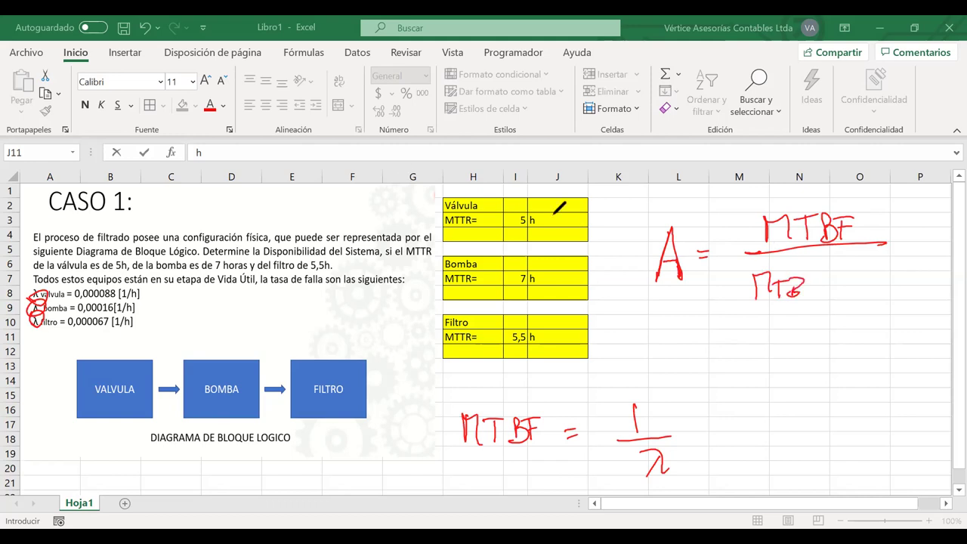
key("ctrl+z")
left_click_drag(788, 284, 802, 294)
key("ctrl+z")
mouse_move(809, 280)
left_mouse_down()
mouse_move(821, 276)
mouse_move(811, 296)
mouse_move(846, 286)
left_mouse_up()
mouse_move(839, 276)
left_mouse_down()
mouse_move(839, 296)
mouse_move(867, 271)
mouse_move(885, 269)
left_mouse_up()
mouse_move(878, 271)
left_mouse_down()
mouse_move(879, 297)
mouse_move(890, 299)
mouse_move(897, 272)
left_mouse_up()
left_click_drag(901, 273, 902, 298)
left_click_drag(903, 274, 919, 298)
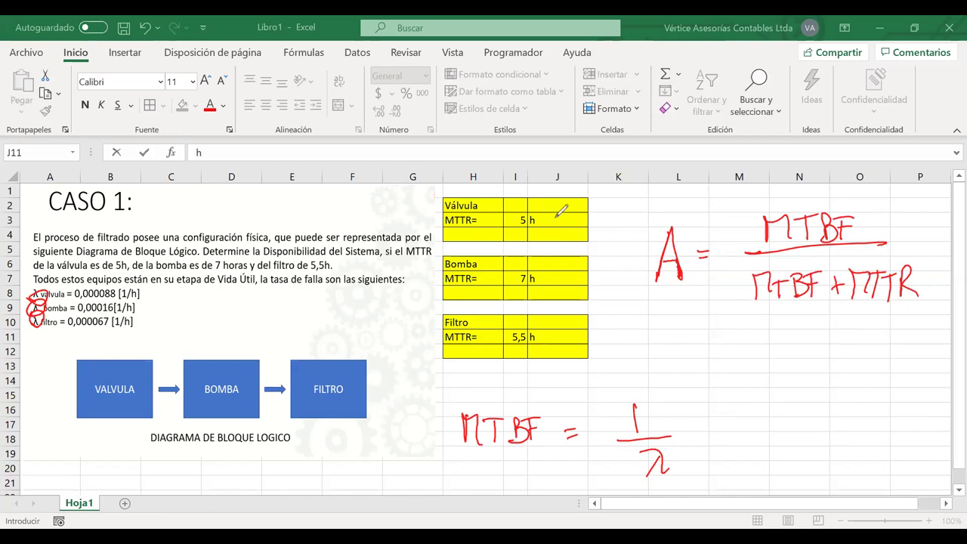
Mark the three equipment tables and circle the MTBF and availability formulas in ink, and erase all annotations
left_click_drag(507, 204, 556, 204)
left_click_drag(516, 262, 553, 263)
left_click_drag(512, 324, 556, 320)
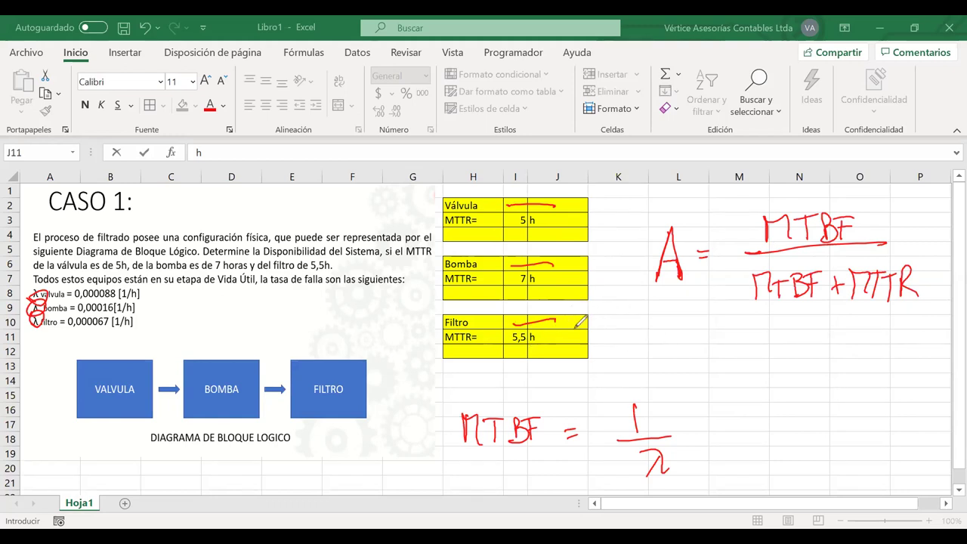
mouse_move(649, 370)
left_mouse_down()
mouse_move(446, 461)
mouse_move(604, 360)
left_mouse_up()
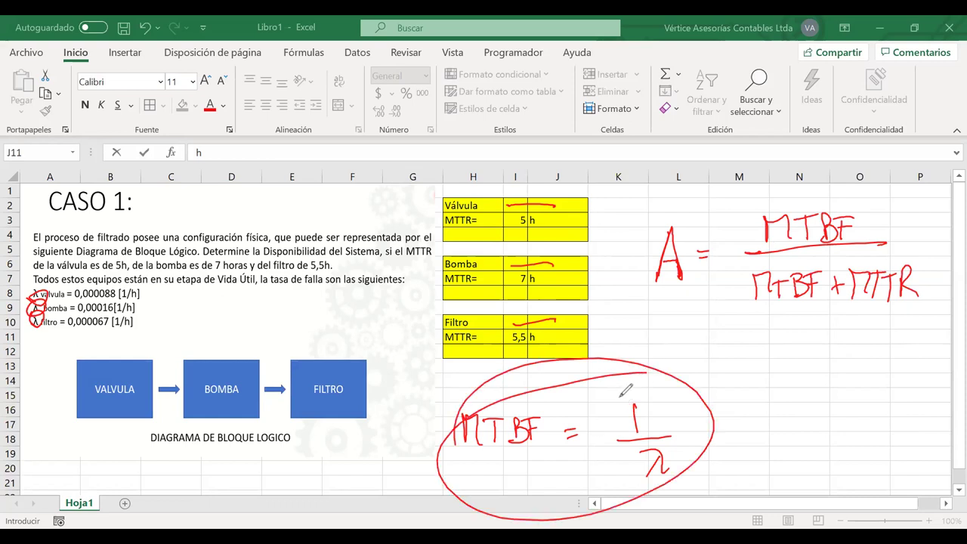
mouse_move(828, 195)
left_mouse_down()
mouse_move(937, 227)
mouse_move(635, 317)
mouse_move(706, 224)
left_mouse_up()
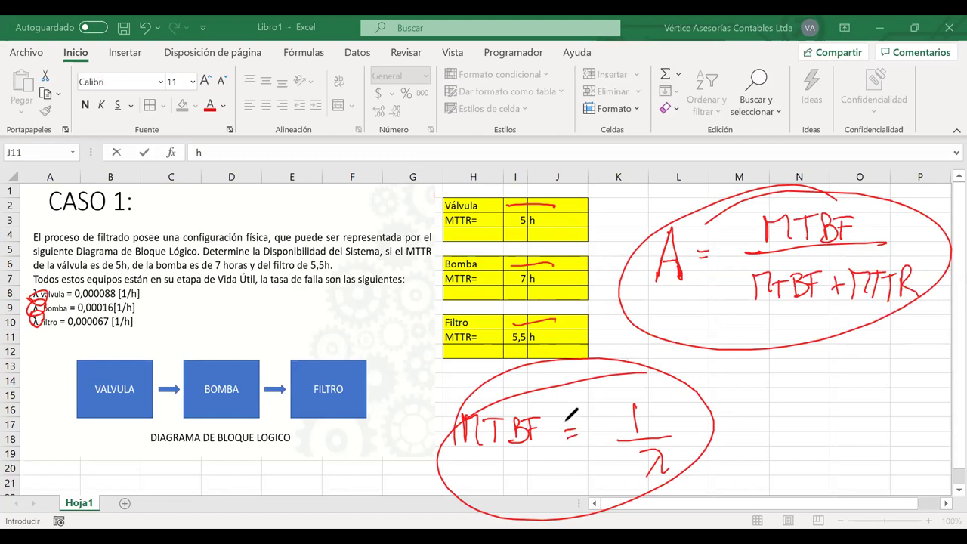
left_click_drag(616, 408, 627, 397)
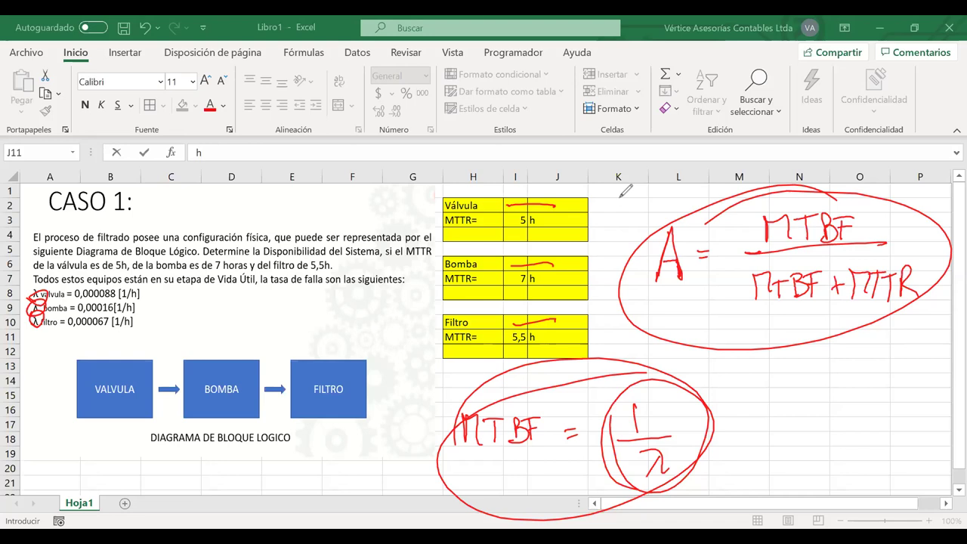
key("e")
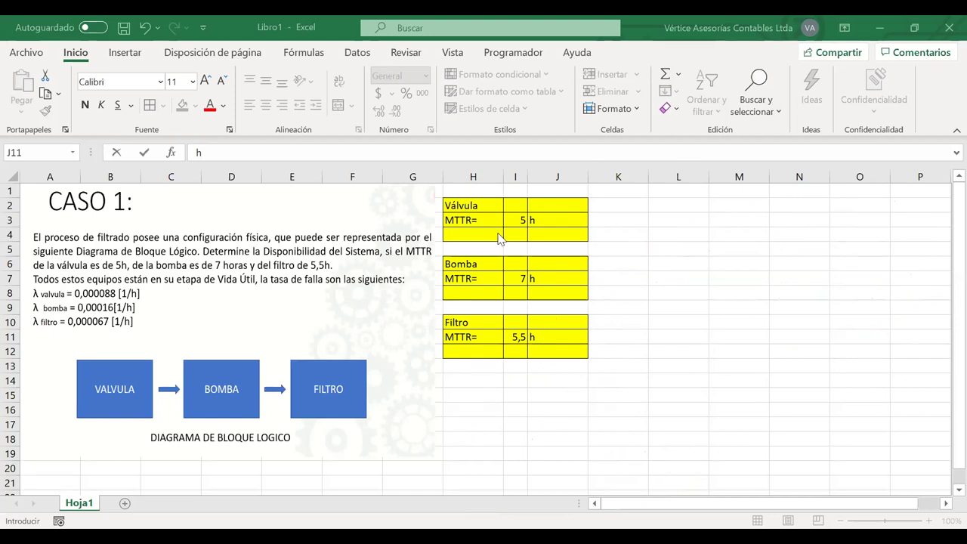
Insert the Greek small letter λ symbol in cell H4, below MTTR in the Válvula table
left_click(460, 237)
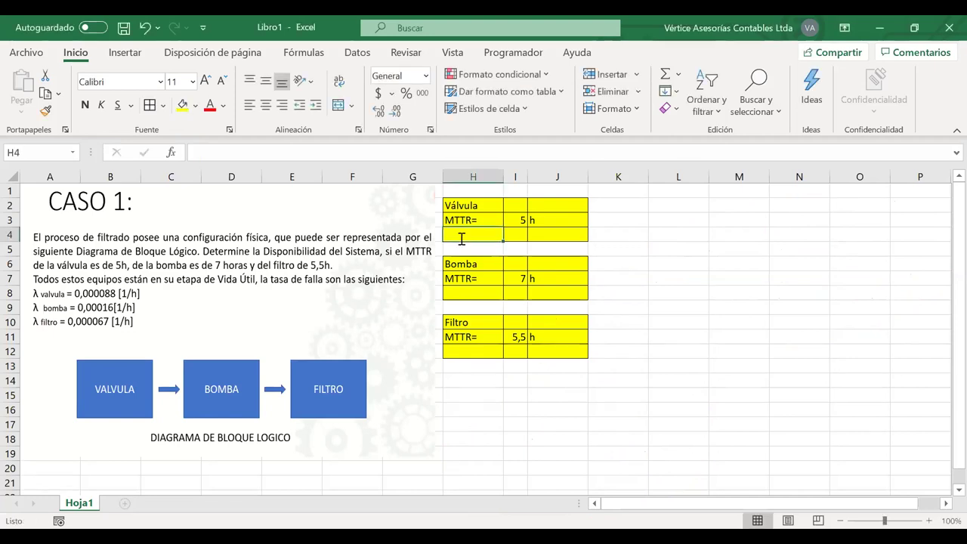
double_click(462, 239)
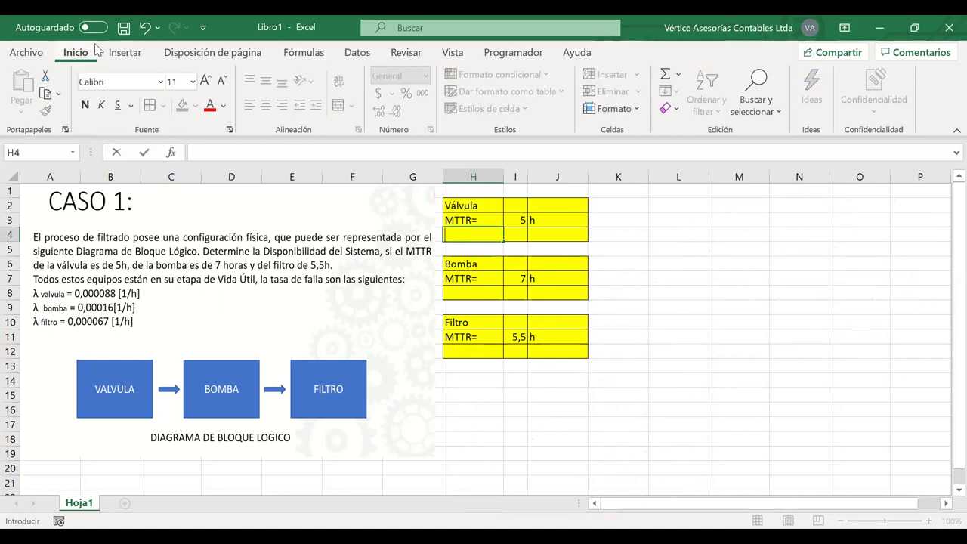
scroll(892, 117, "down", 1)
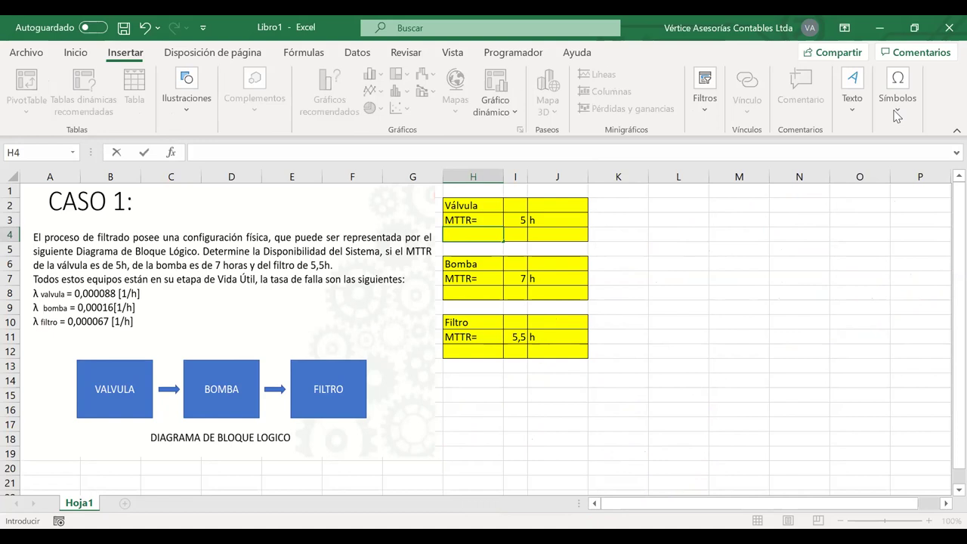
left_click(897, 115)
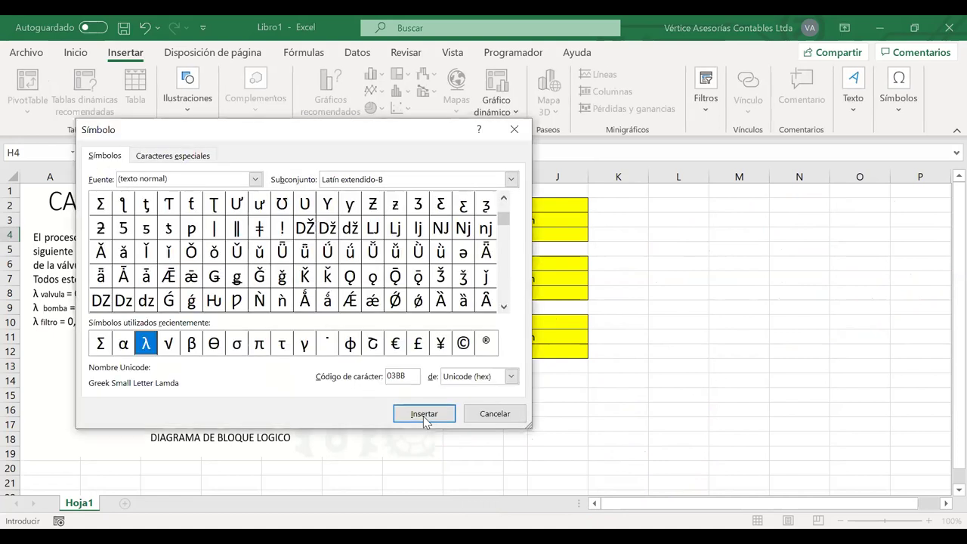
left_click(423, 415)
key("Escape")
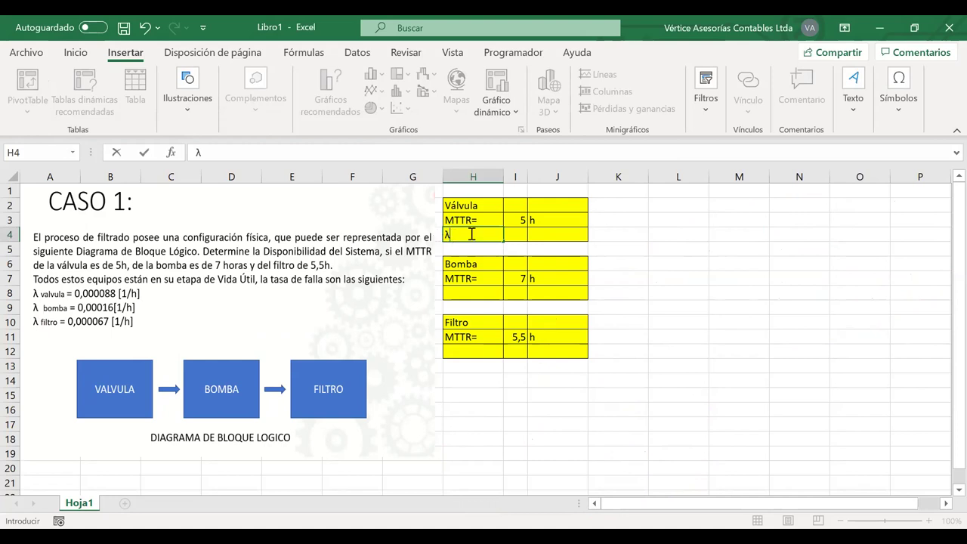
Complete the Válvula label as λ= and copy it to H8 for Bomba and H12 for Filtro
left_click(471, 233)
key("shift+Left")
key("shift+Left")
key("ctrl+c")
left_click(461, 294)
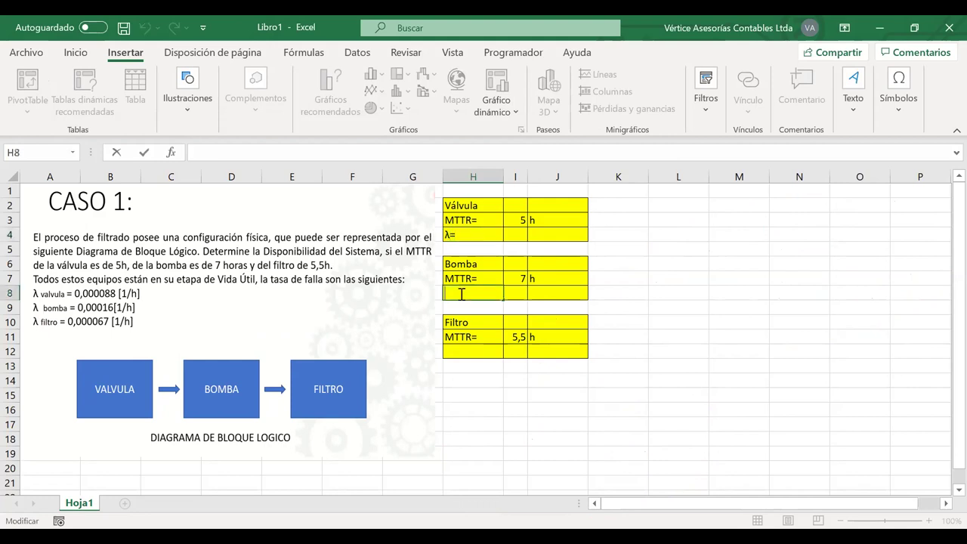
key("ctrl+v")
left_click(469, 347)
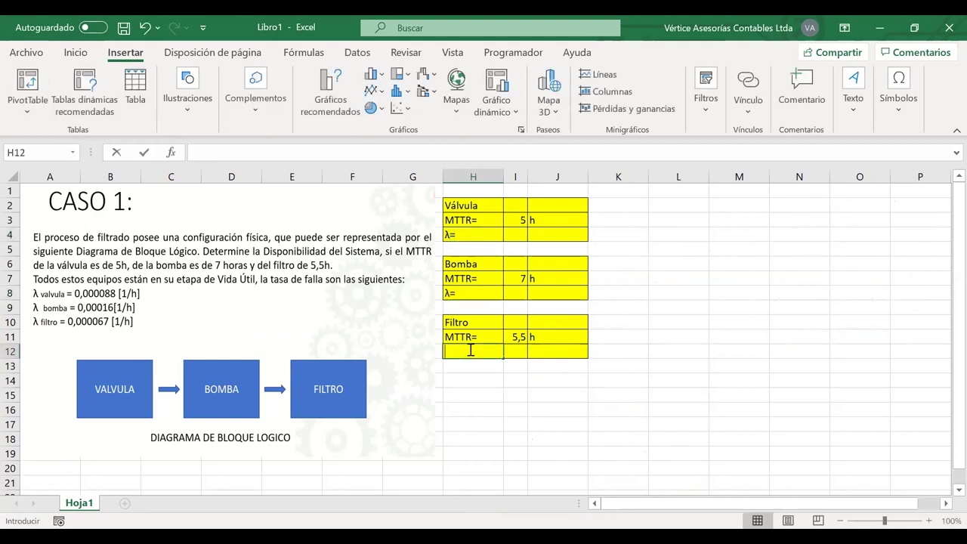
key("ctrl+v")
Fit column H to its contents and widen column I to make room for the failure rates
left_click(513, 233)
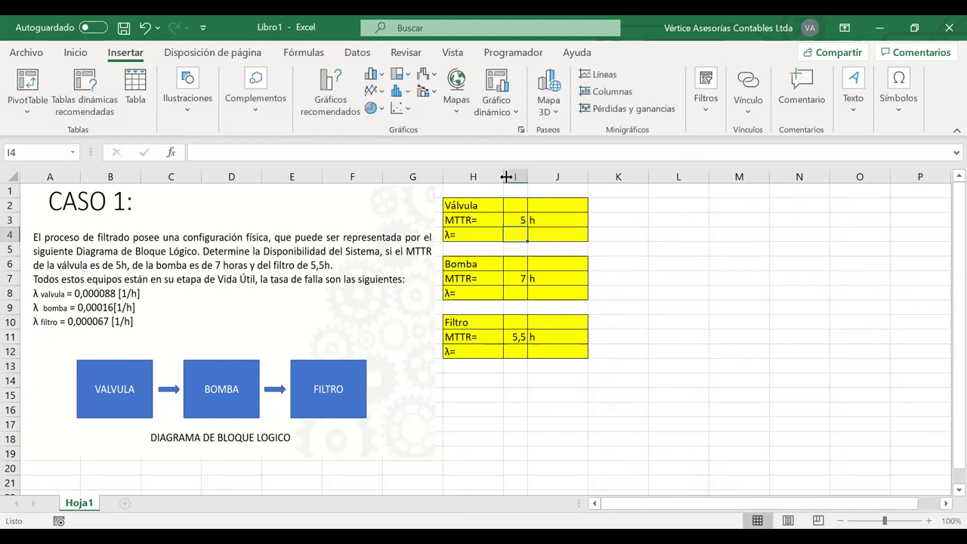
double_click(505, 172)
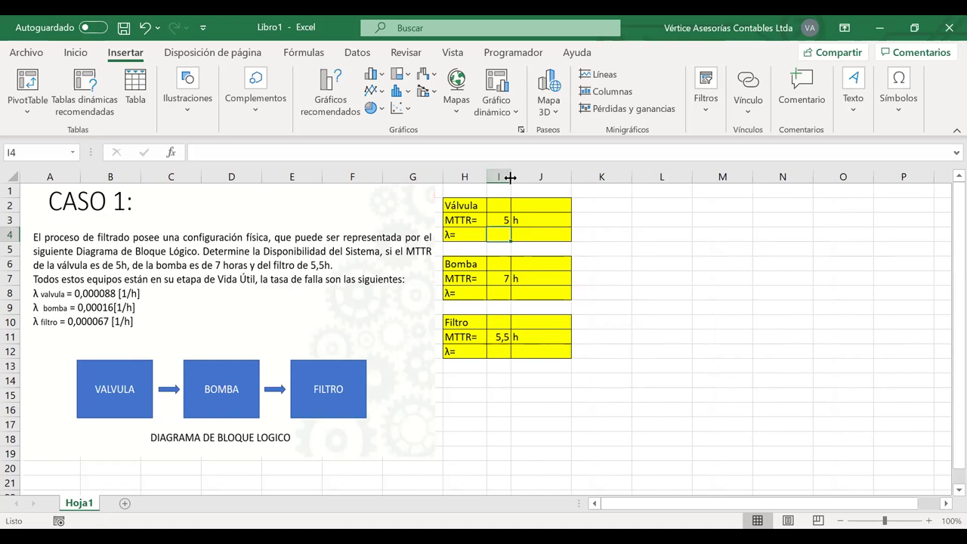
left_click_drag(511, 176, 519, 177)
left_click(522, 176)
left_click_drag(522, 177, 534, 177)
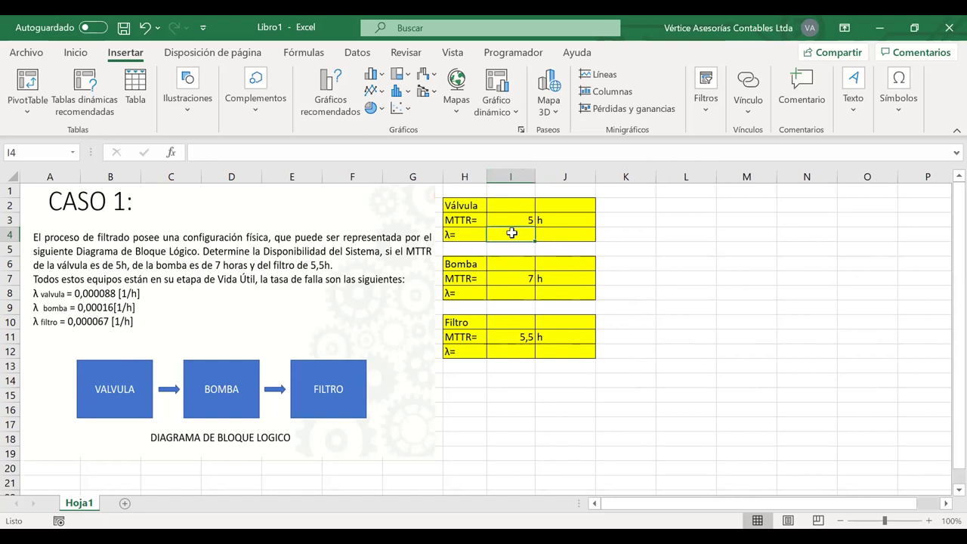
Enter the valve failure rate 0,000088 in I4 with the unit (1/h) in J4
type("0")
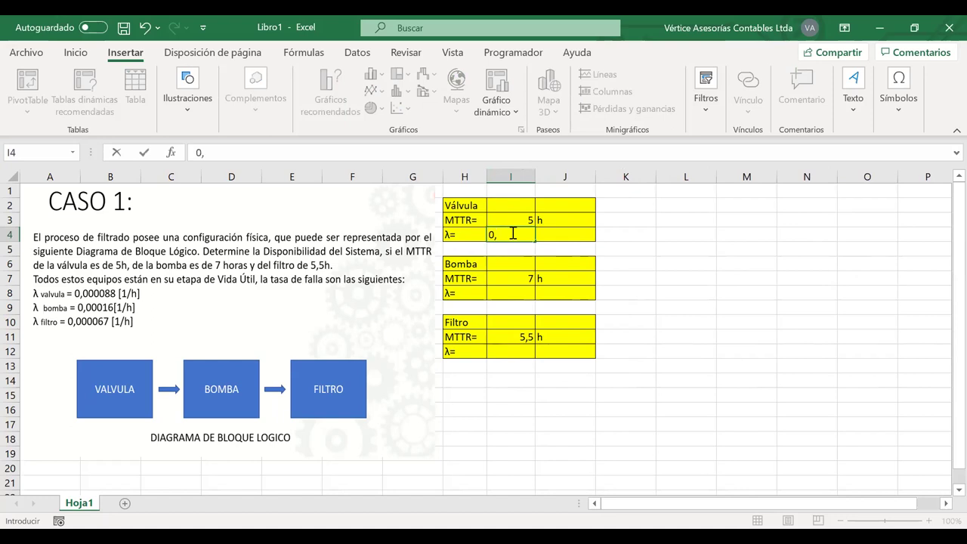
type(",000088")
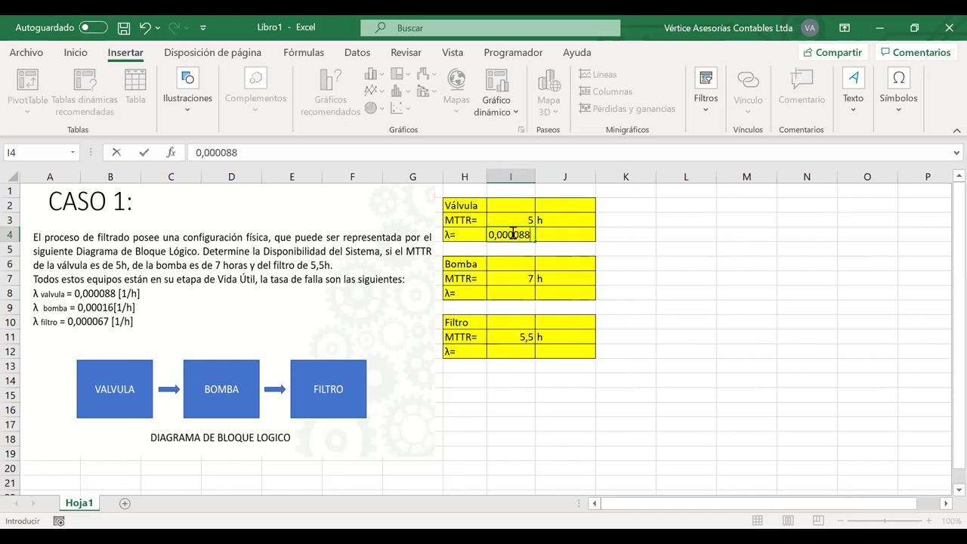
left_click(576, 230)
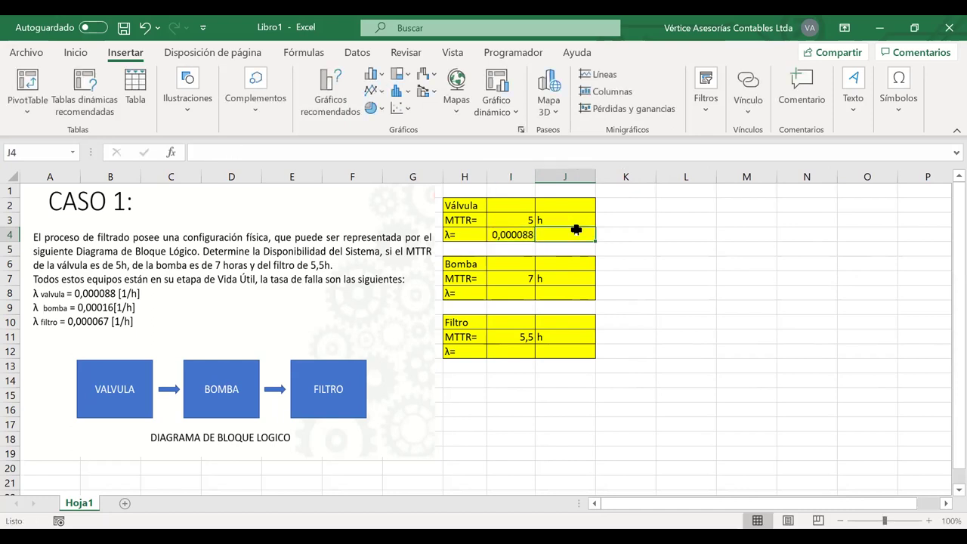
type("(")
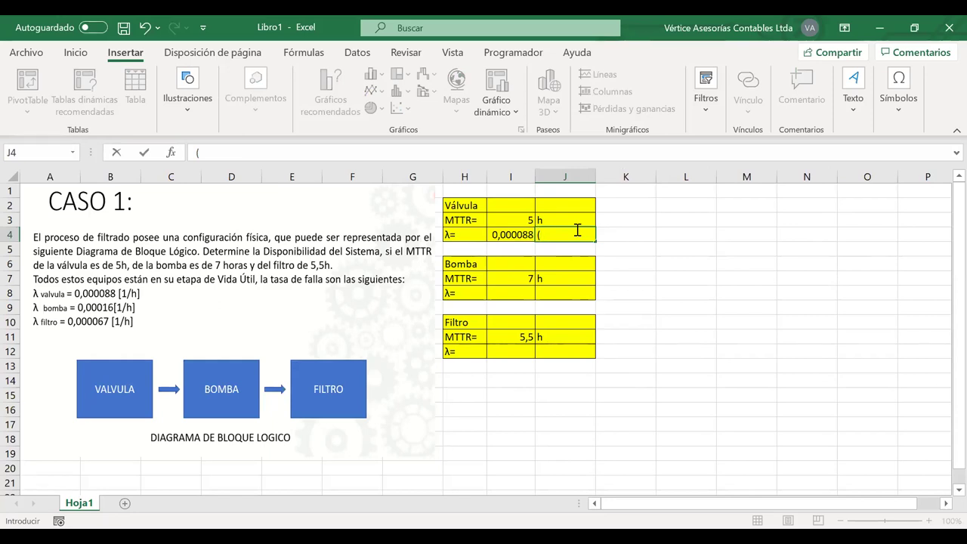
type("1/h")
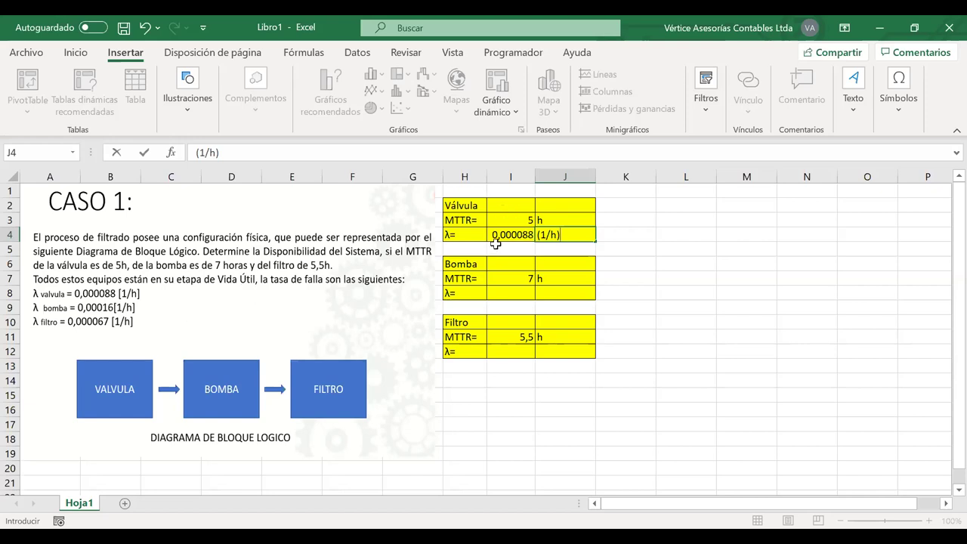
Enter the pump failure rate 0,00016 in I8 with the unit (1/h) in J8
left_click(496, 290)
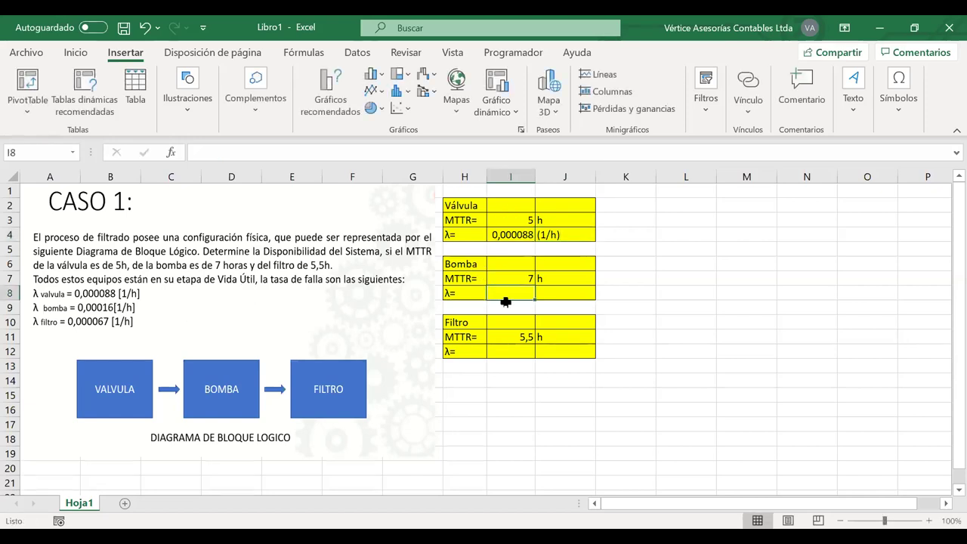
type("0,00")
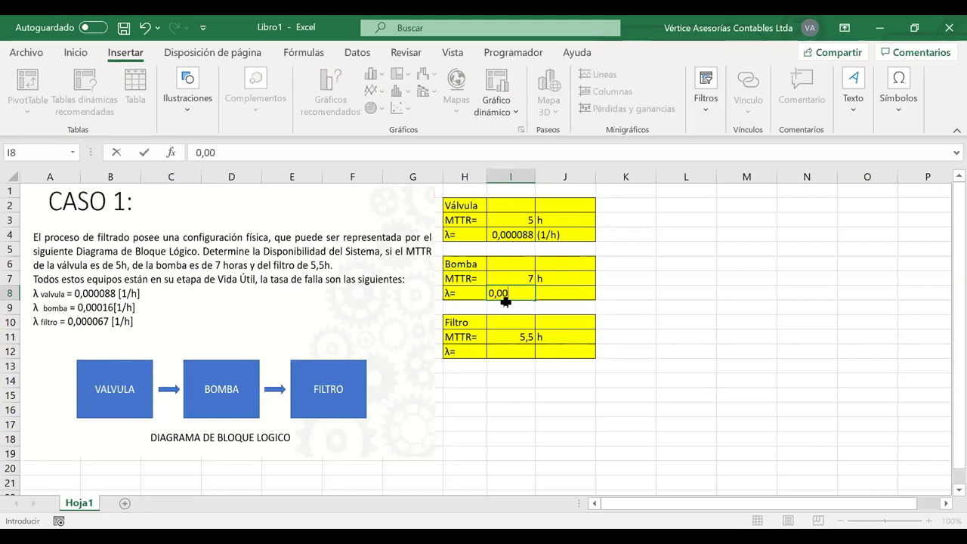
type("016")
left_click(556, 290)
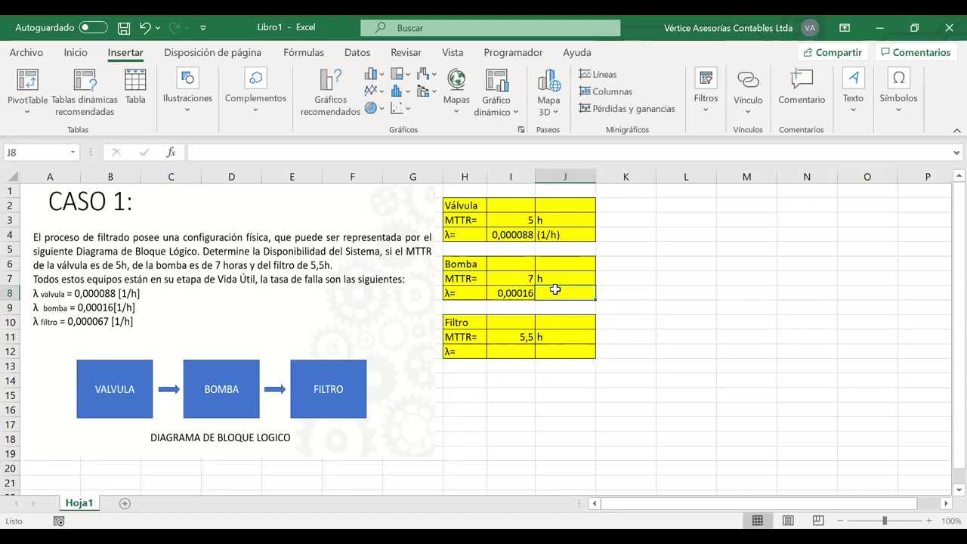
type("(1")
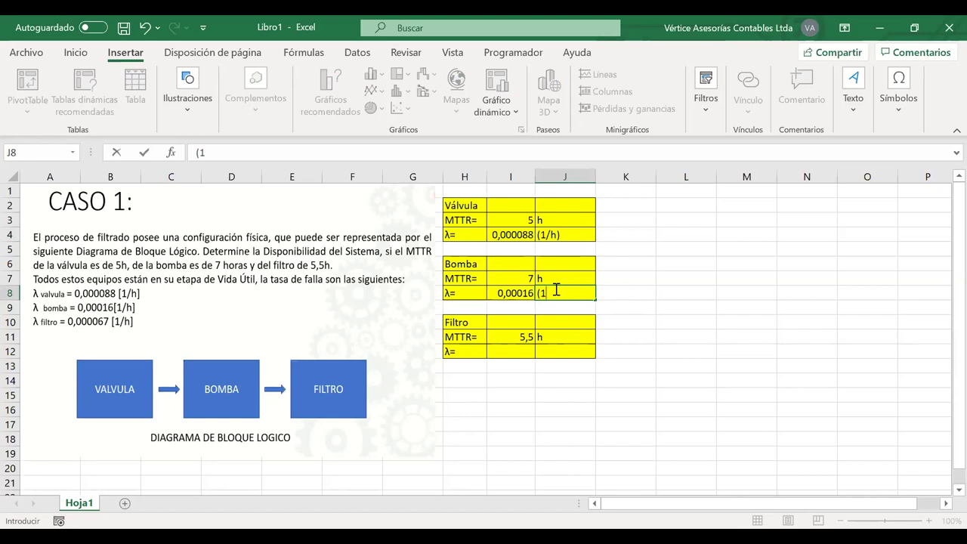
type("/h)")
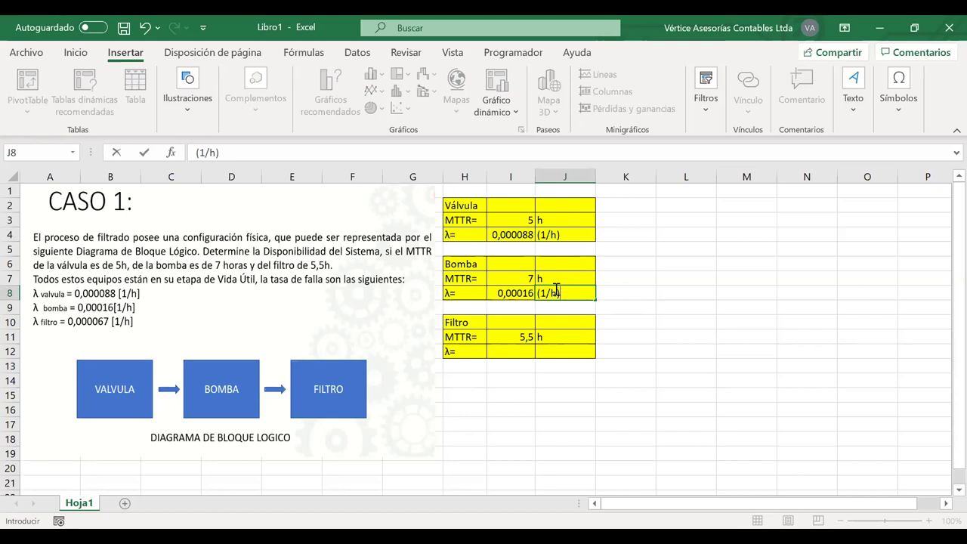
Enter the filter failure rate 0,000067 in I12 with the unit (1/h) in J12
left_click(499, 353)
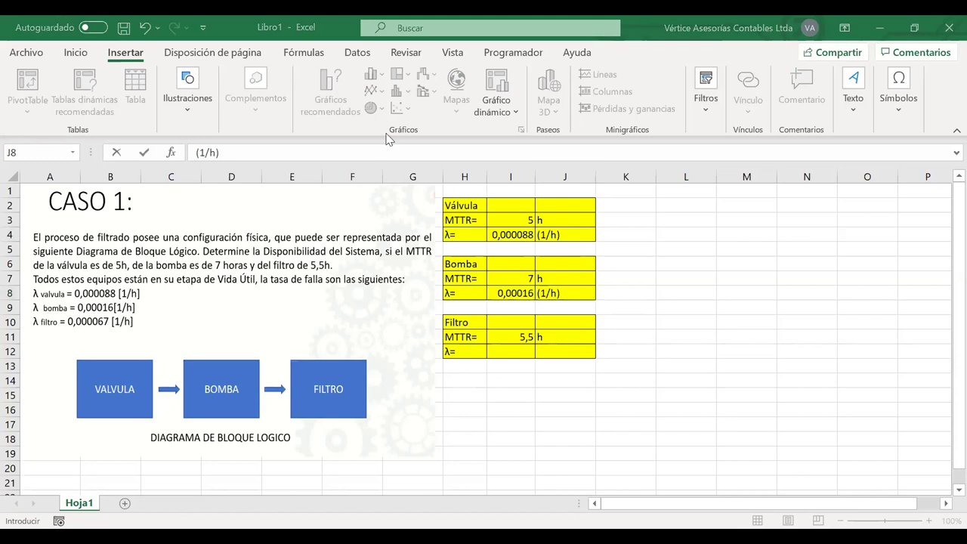
left_click(499, 349)
type("=")
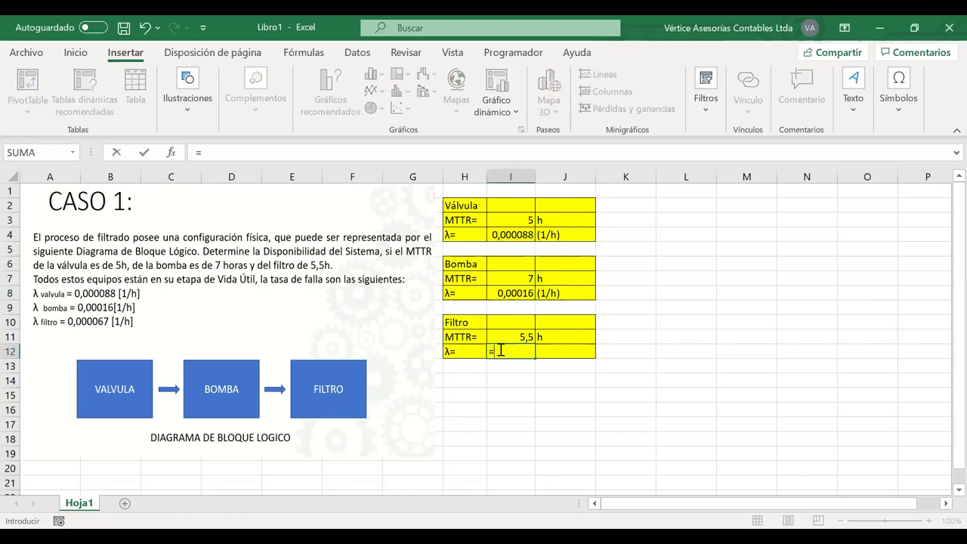
key("BackSpace")
type("0,000067")
left_click(560, 347)
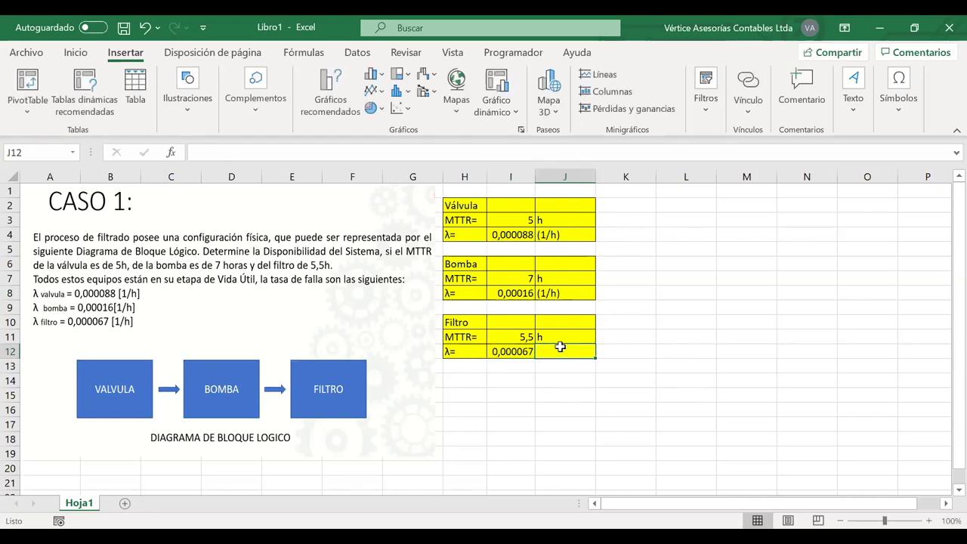
type("(1")
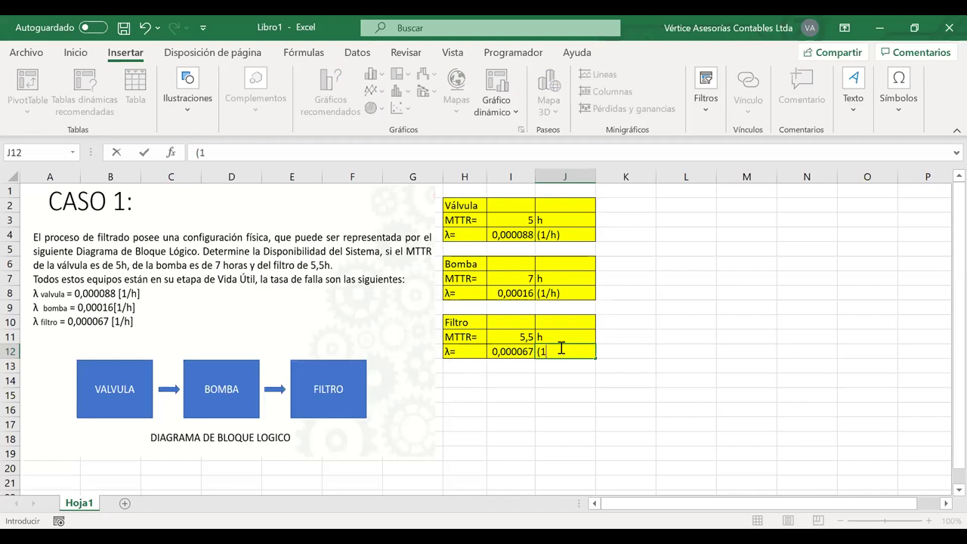
type("/h)")
key("Return")
Move the Bomba block down to start at H7 and the Filtro block to start at H12, leaving a spare row under each block
left_click_drag(474, 265, 568, 352)
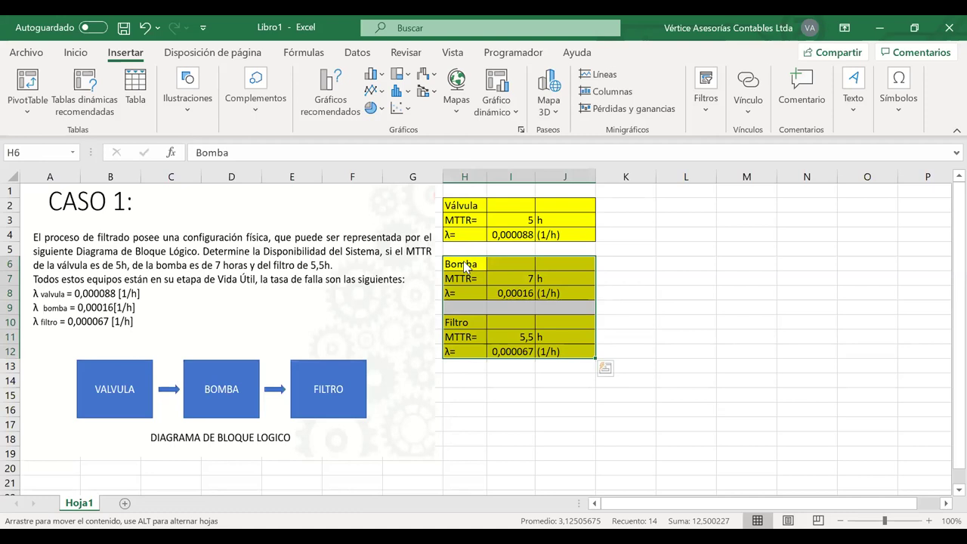
left_click_drag(464, 267, 464, 281)
left_click_drag(461, 337, 567, 366)
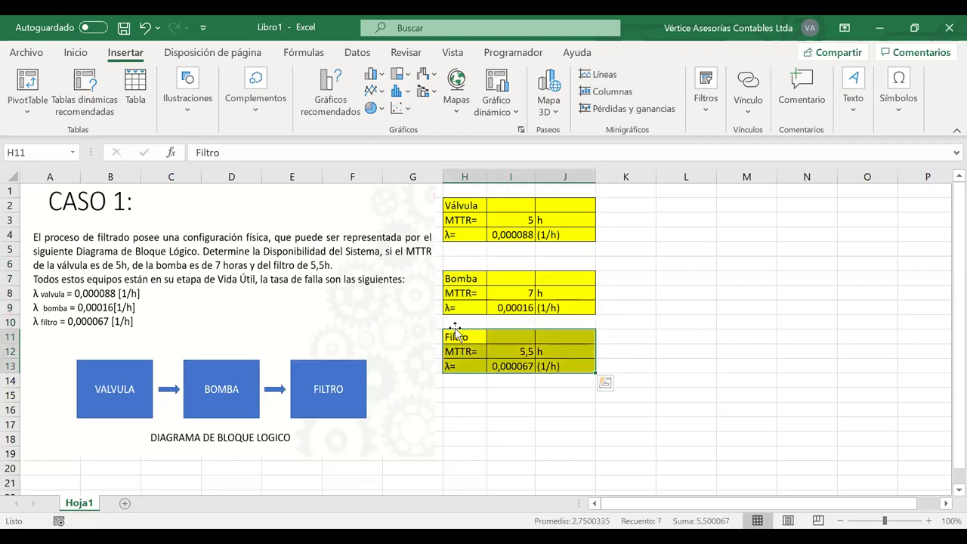
left_click_drag(457, 343, 456, 358)
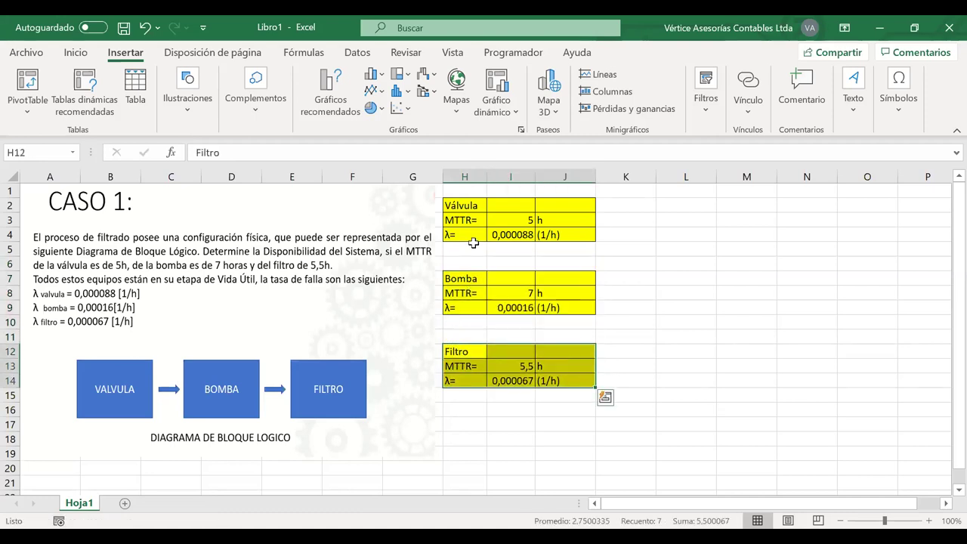
Enter the label MTBF= in H5 and give H5:J5 the yellow fill and borders of the Válvula block
left_click(471, 245)
type("MTB")
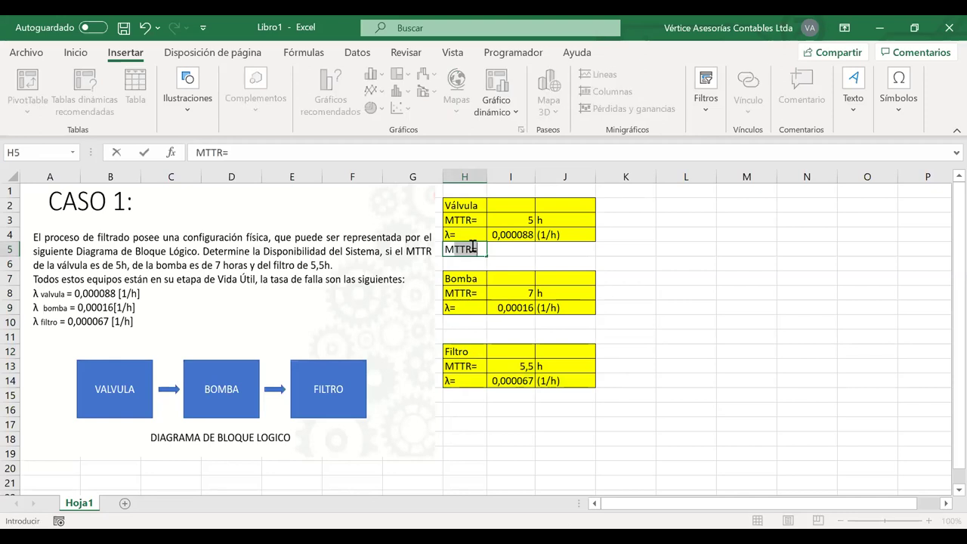
type("F=")
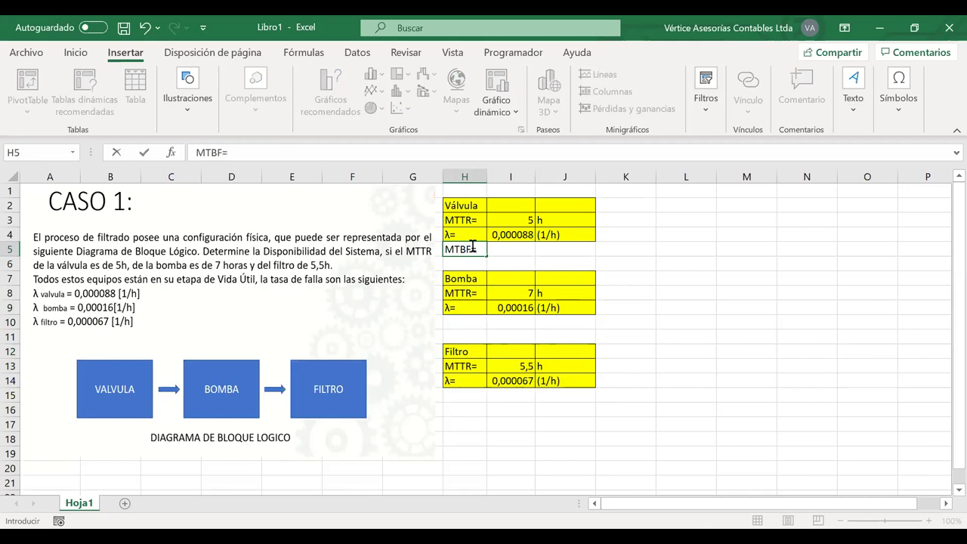
left_click_drag(544, 247, 468, 244)
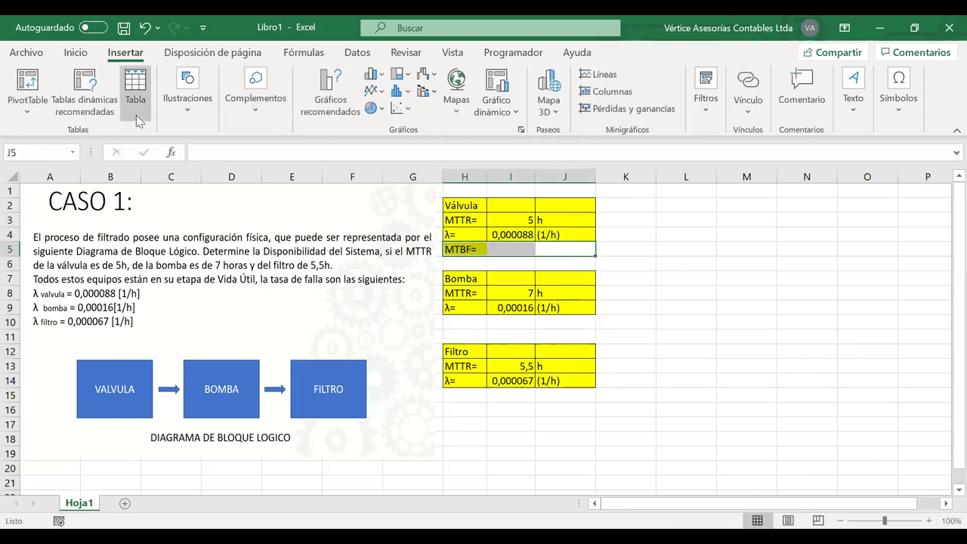
left_click(76, 50)
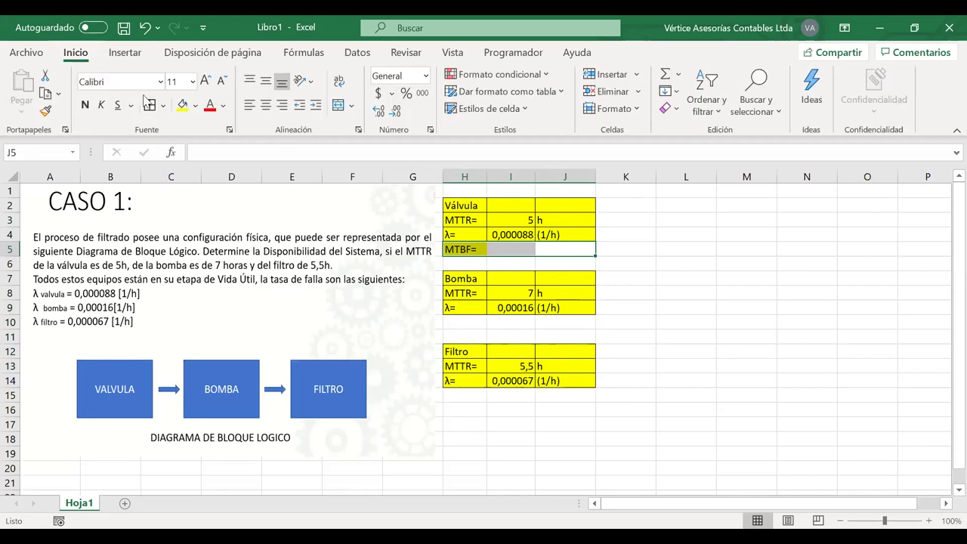
left_click(182, 107)
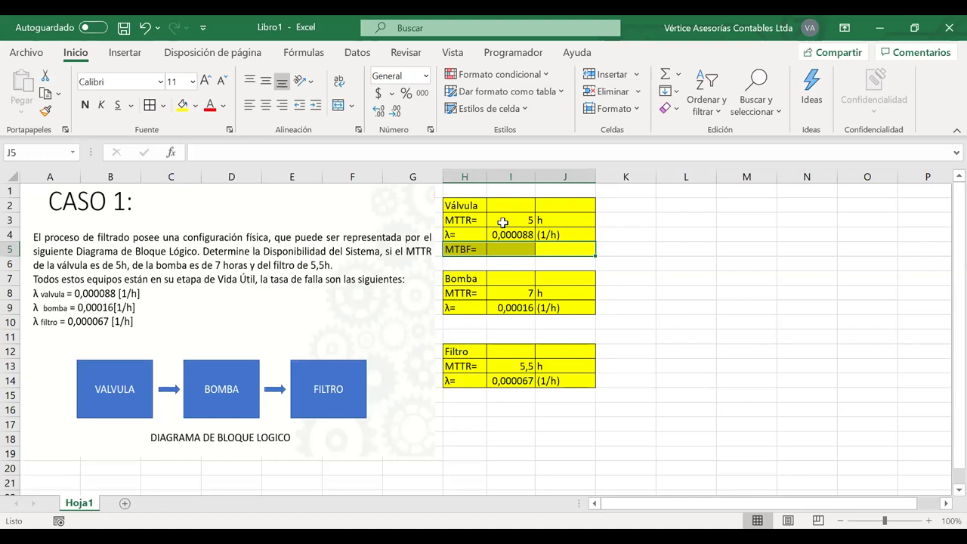
Give H10:J10 the yellow fill and borders of the Bomba block and enter the label MTBF= in H10
left_click_drag(477, 320, 547, 322)
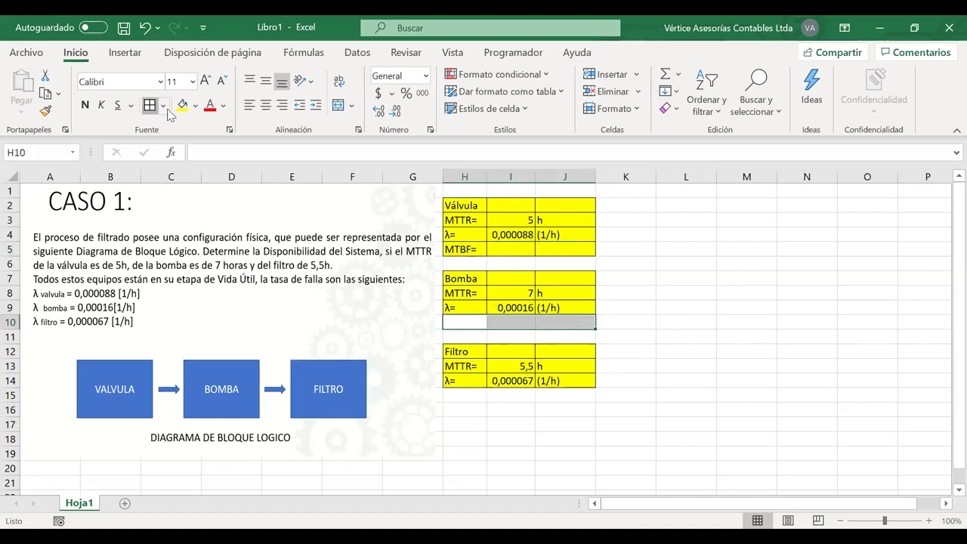
left_click(181, 103)
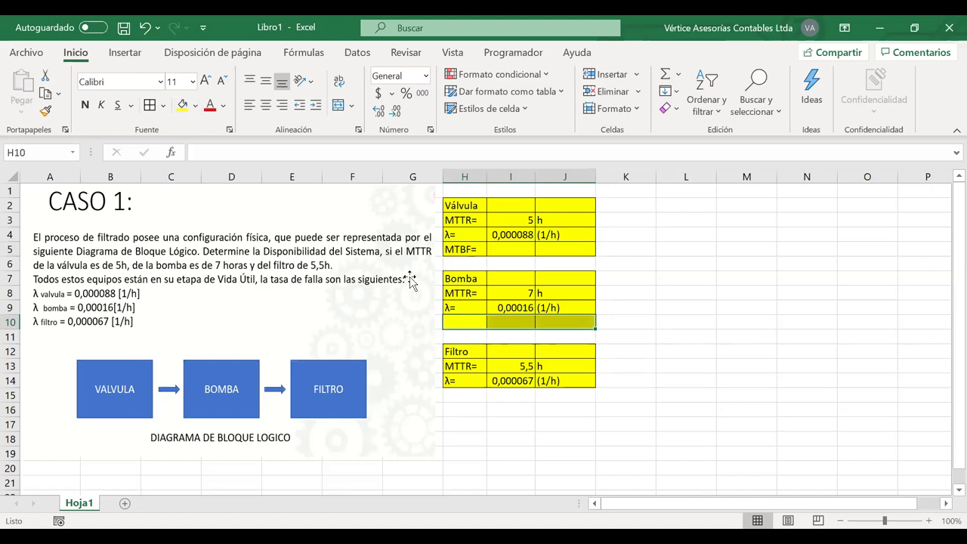
double_click(466, 324)
type("MTTR=")
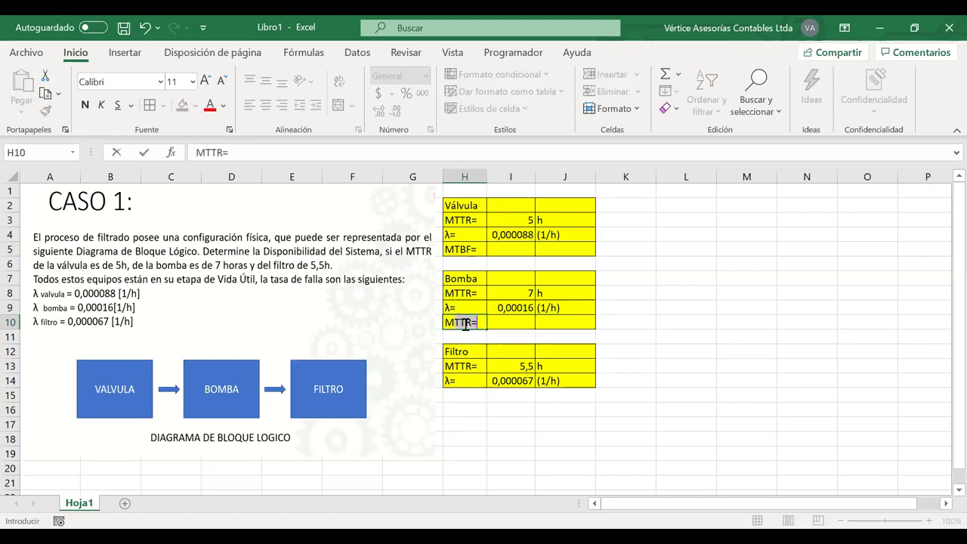
type("B")
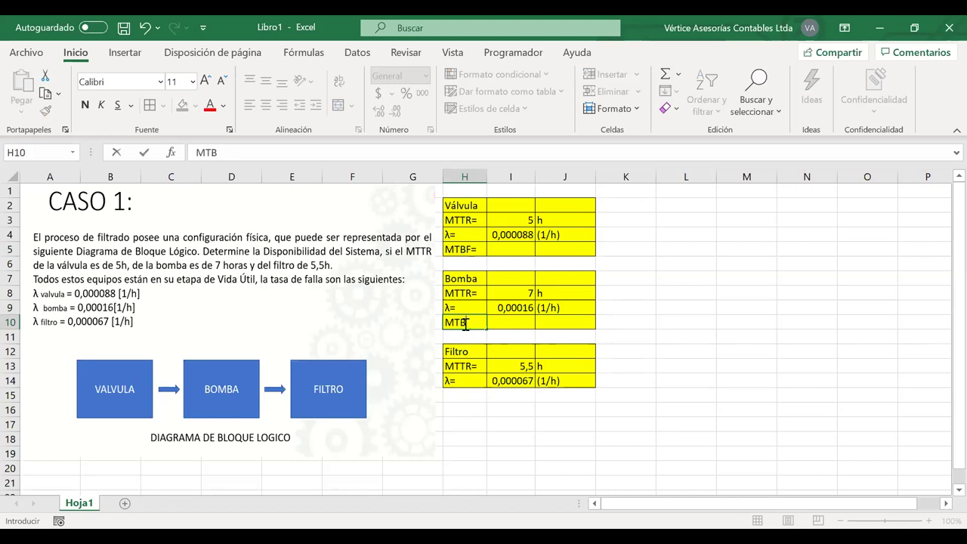
type("F=")
Copy the MTBF row H10:J10 to row 15 of the Filtro block, starting at H15
left_click_drag(549, 320, 464, 323)
key("ctrl+c")
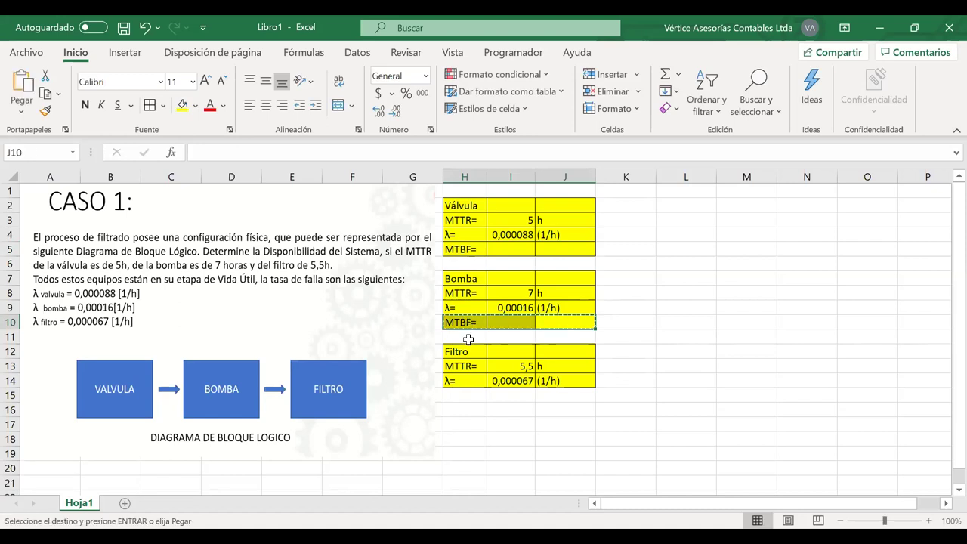
left_click(458, 398)
key("ctrl+v")
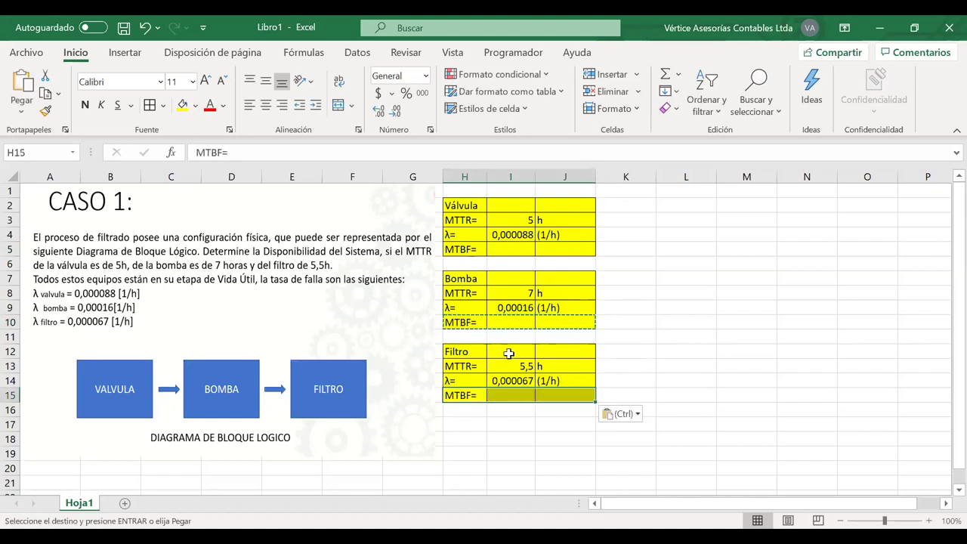
Calculate the valve MTBF in I5 with =1/I4 and enter the unit h in J5
left_click(516, 249)
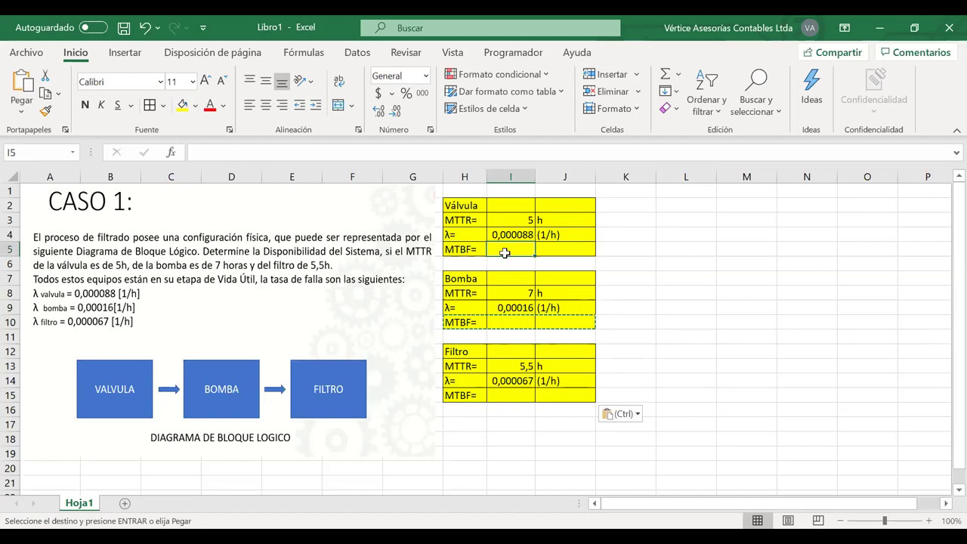
type("=1")
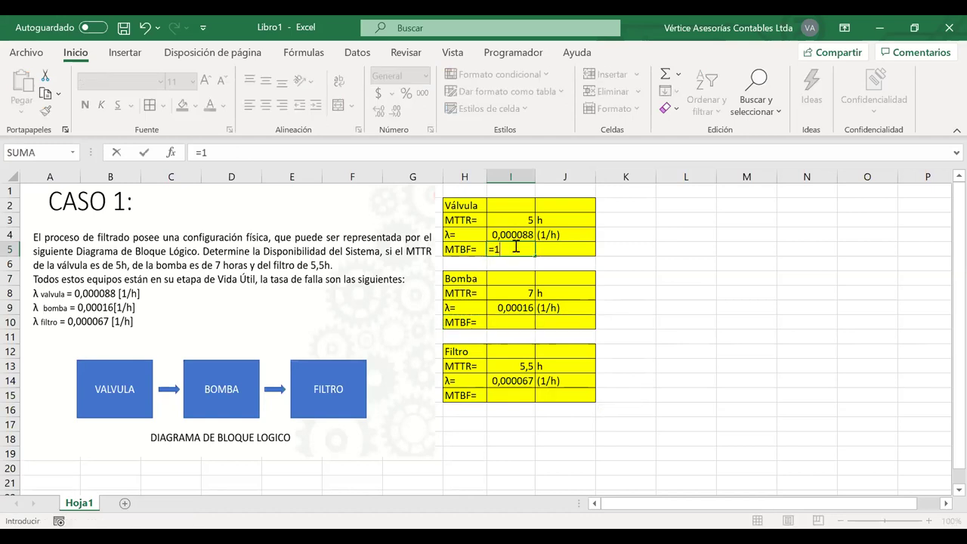
type("/")
left_click(524, 235)
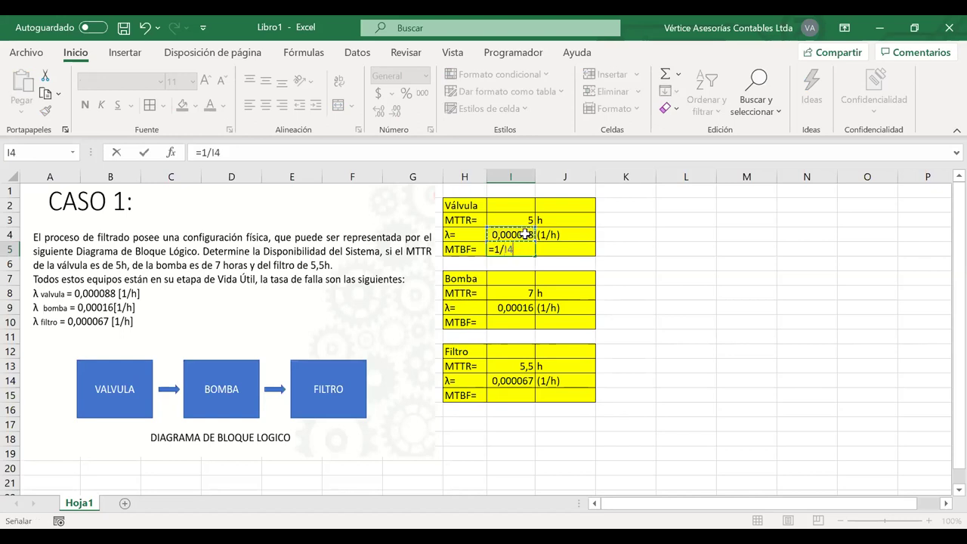
key("Return")
left_click(547, 249)
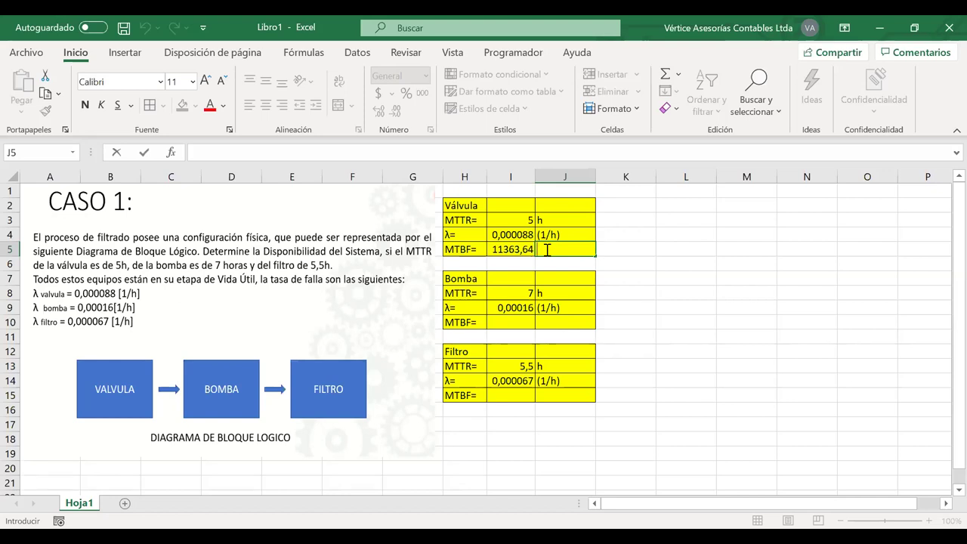
type("h")
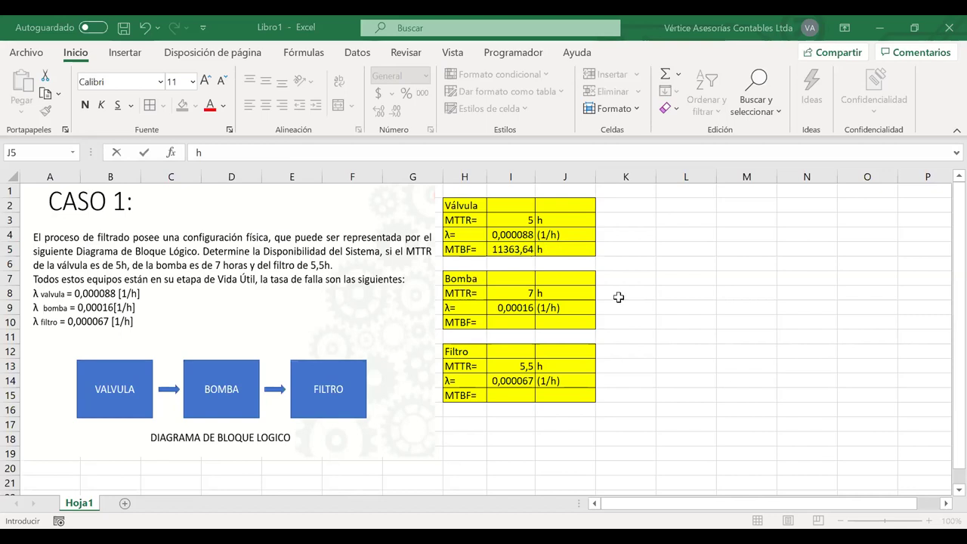
Calculate the pump MTBF in I10 with =1/I9 and enter the unit h in J10
left_click(515, 326)
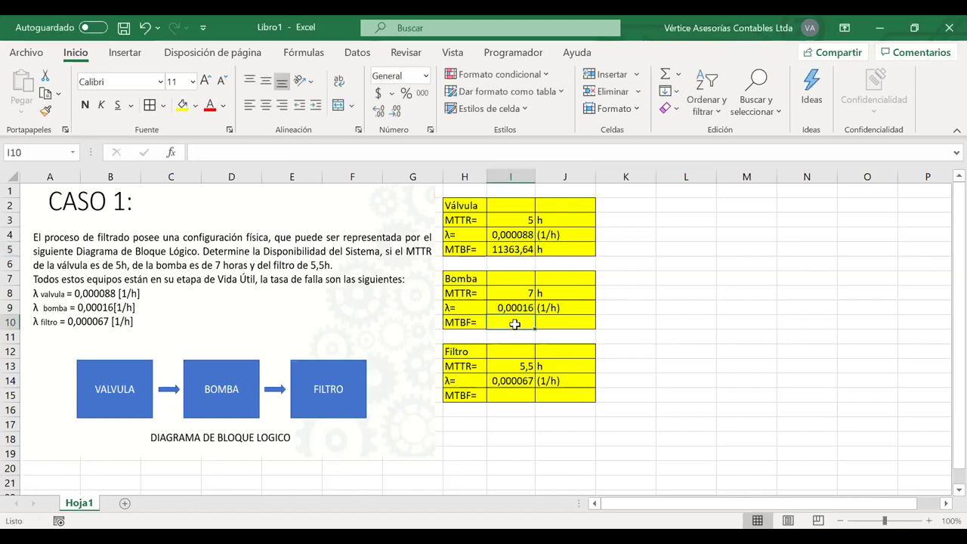
type("=1/")
left_click(525, 307)
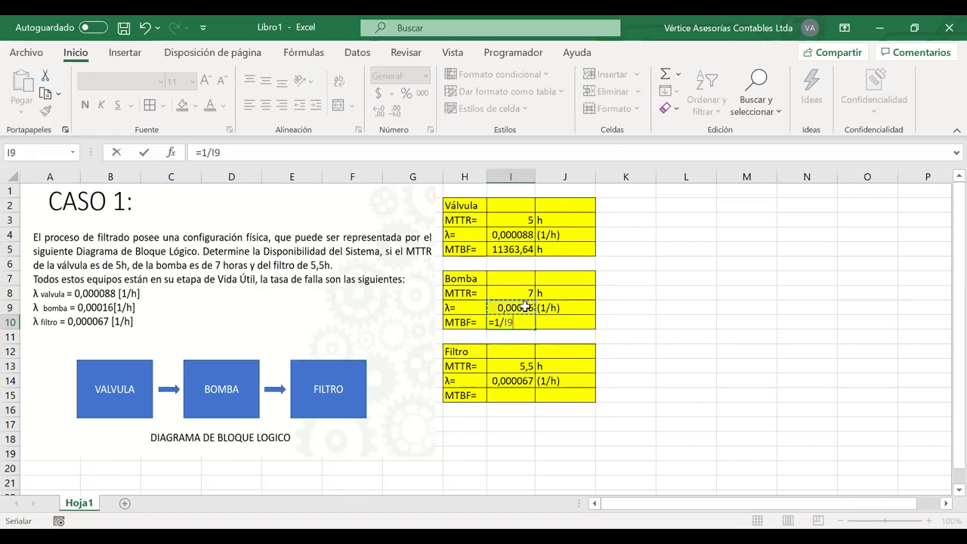
key("Return")
left_click(543, 322)
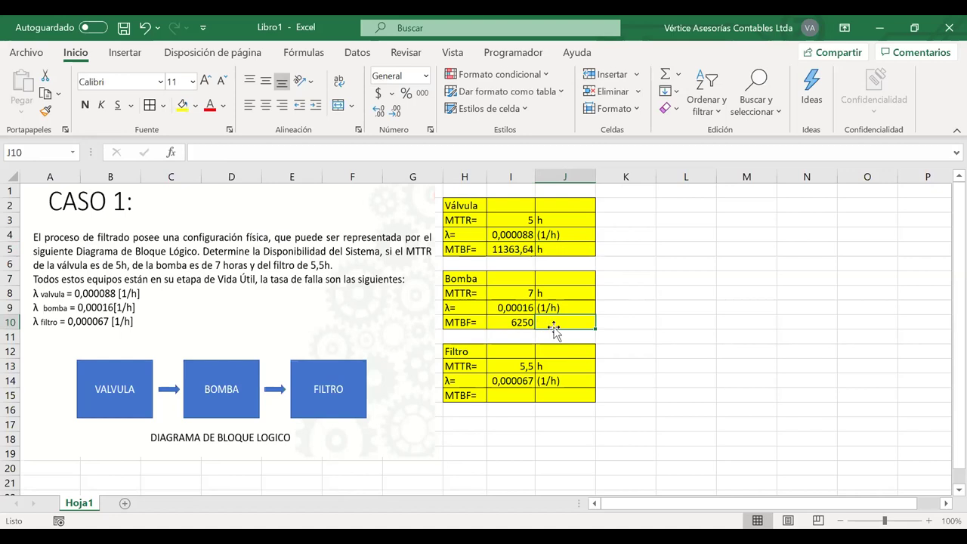
type("h")
key("Return")
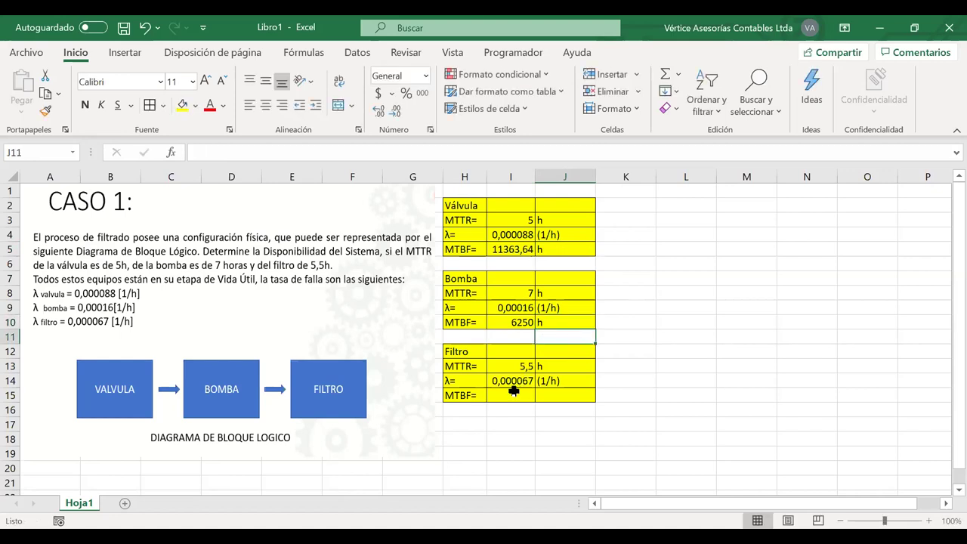
Calculate the filter MTBF in I15 with =1/I14 and enter the unit h in J15
left_click(514, 391)
type("=1")
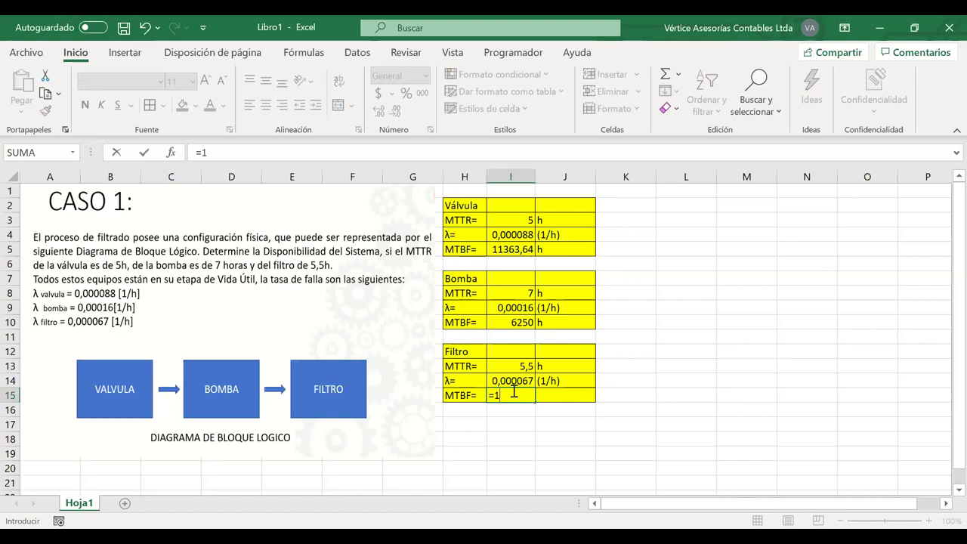
type("/")
left_click(511, 381)
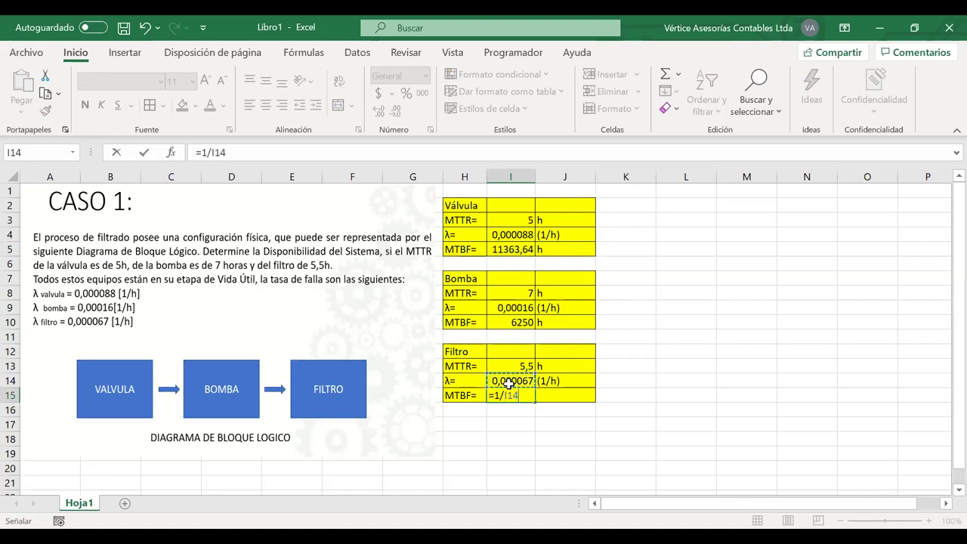
key("Return")
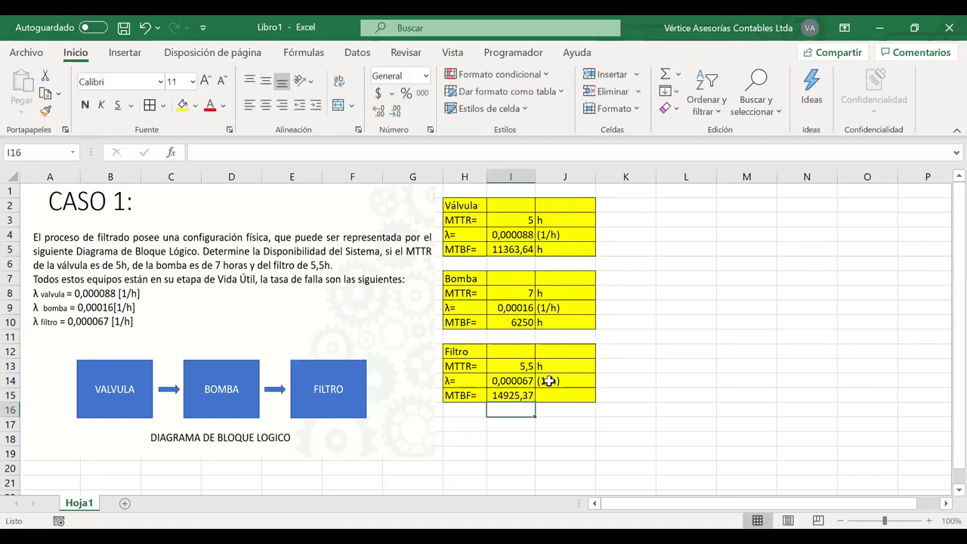
left_click(553, 392)
type("h")
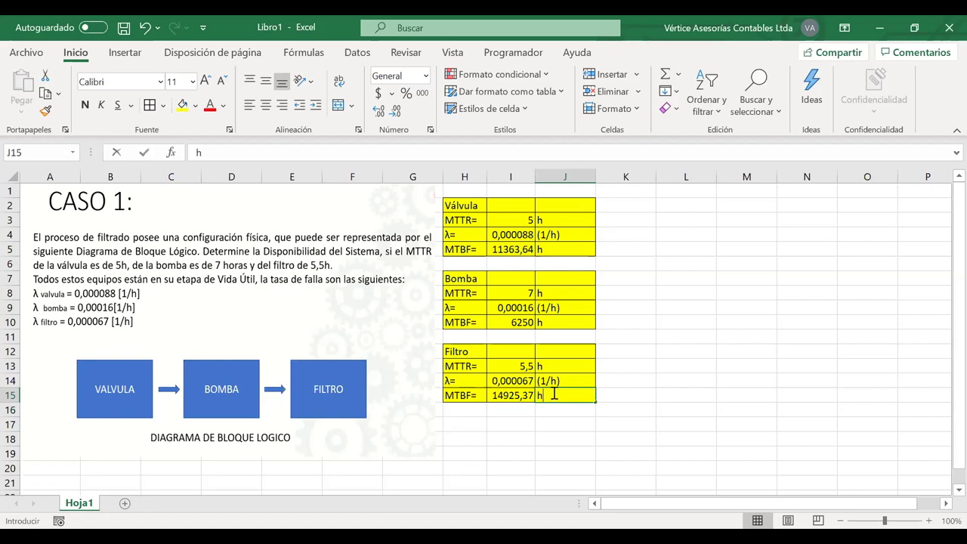
key("Return")
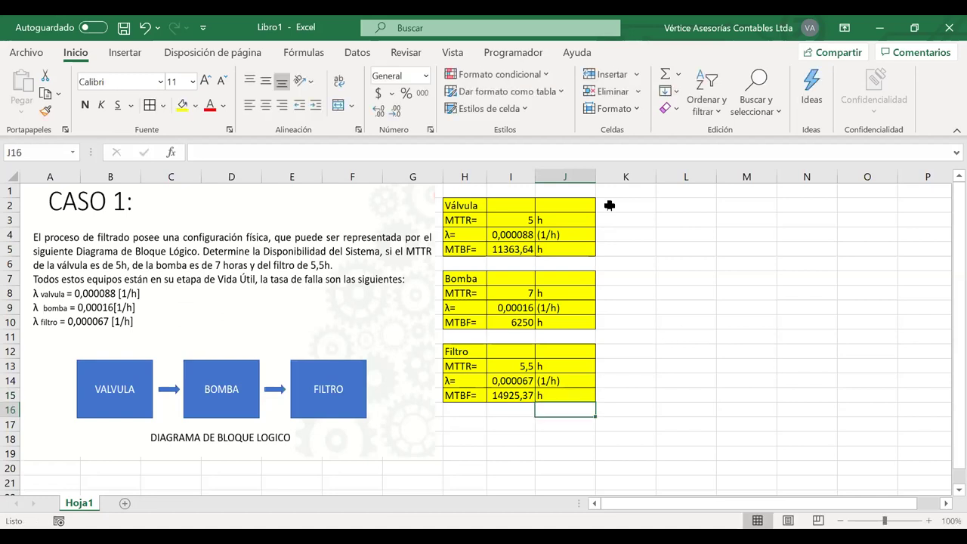
Format H17:I17 as the system availability row with borders and a light green fill
left_click(470, 428)
left_click_drag(470, 428, 514, 427)
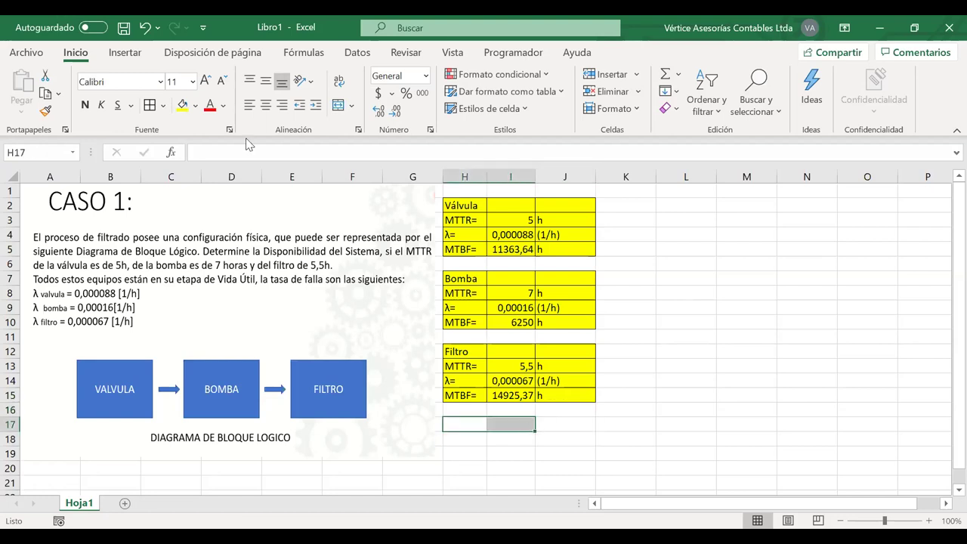
left_click(182, 105)
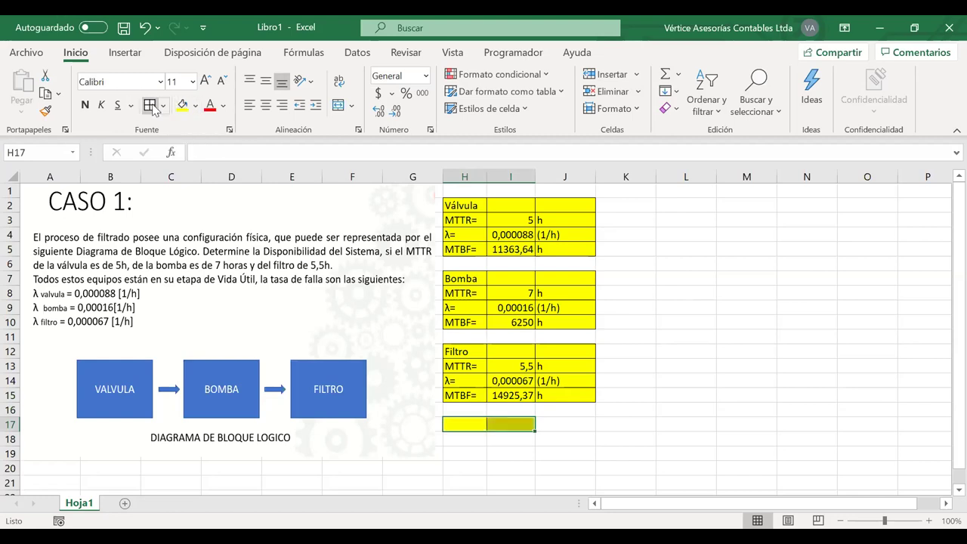
left_click(195, 106)
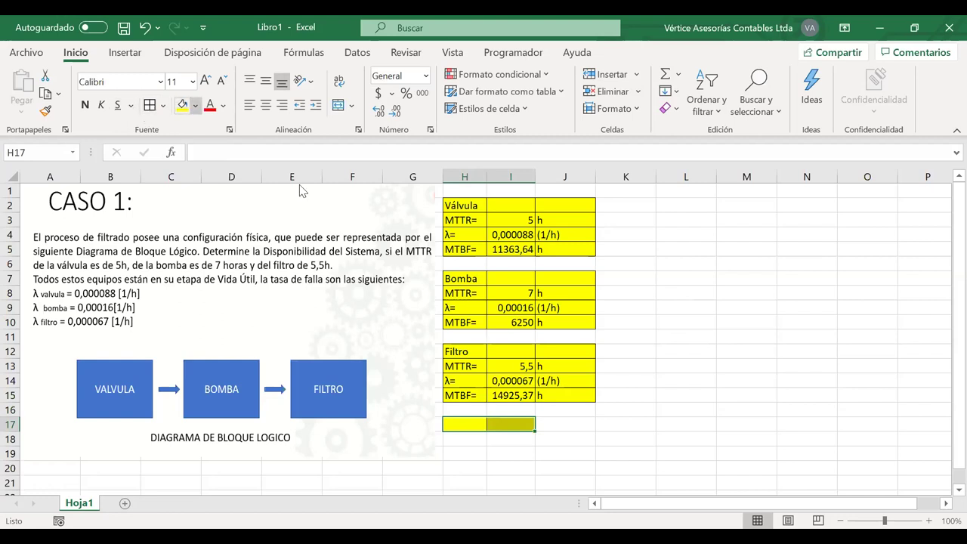
left_click(465, 448)
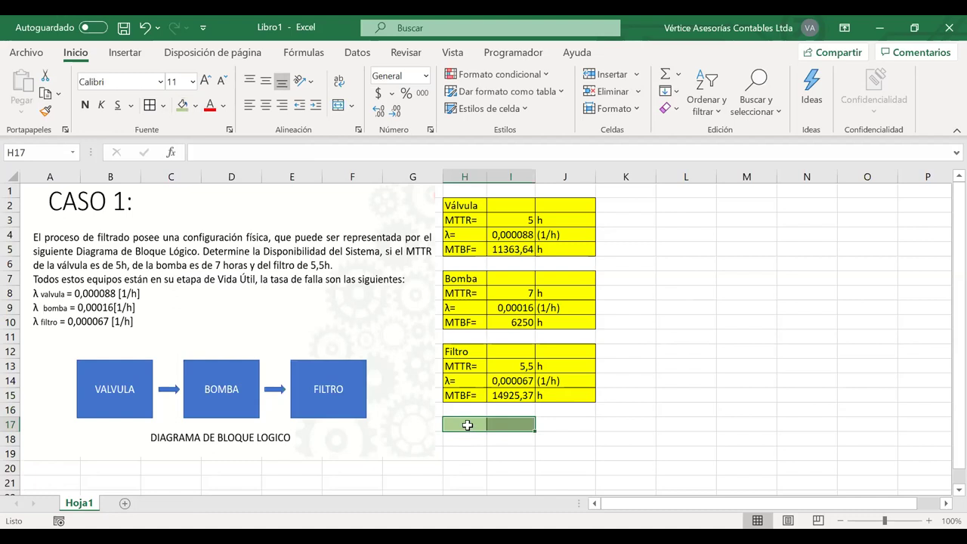
Enter the label As= in H17 and make only its letter A bold at size 16
double_click(469, 426)
type("A")
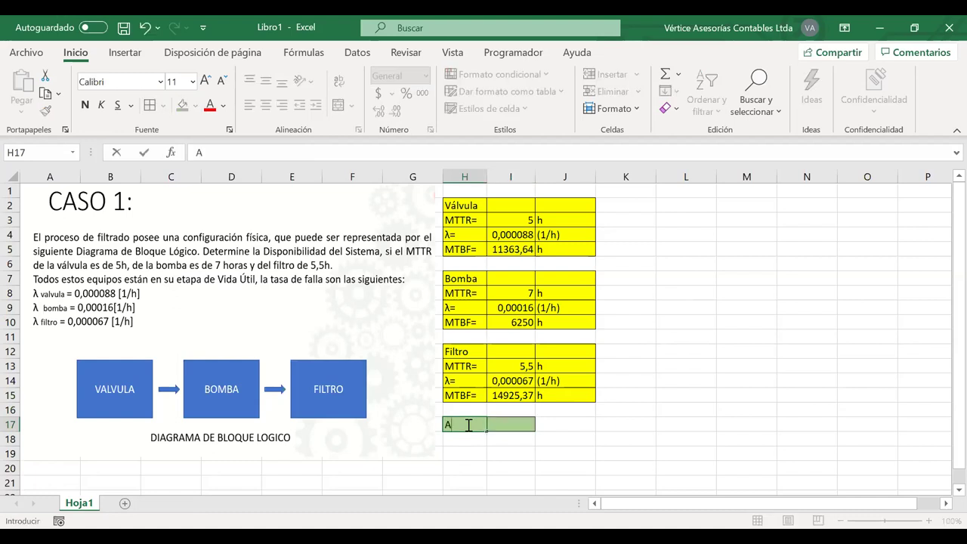
type("s=")
left_click_drag(451, 424, 443, 424)
left_click(454, 399)
left_click(512, 398)
left_click(512, 398)
left_click(512, 398)
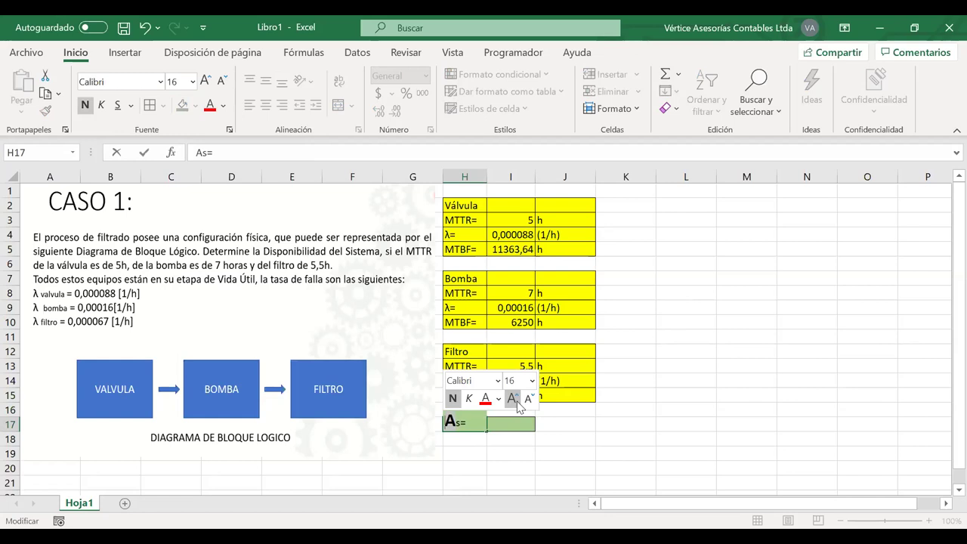
key("Return")
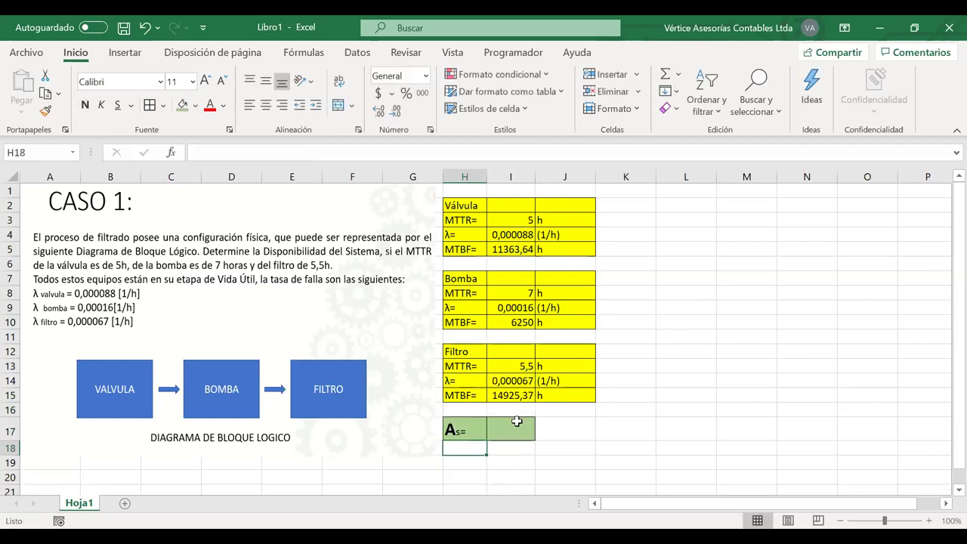
Center the contents of H17:I17 and format the system availability cell I17 as a percentage
left_click_drag(463, 430, 488, 430)
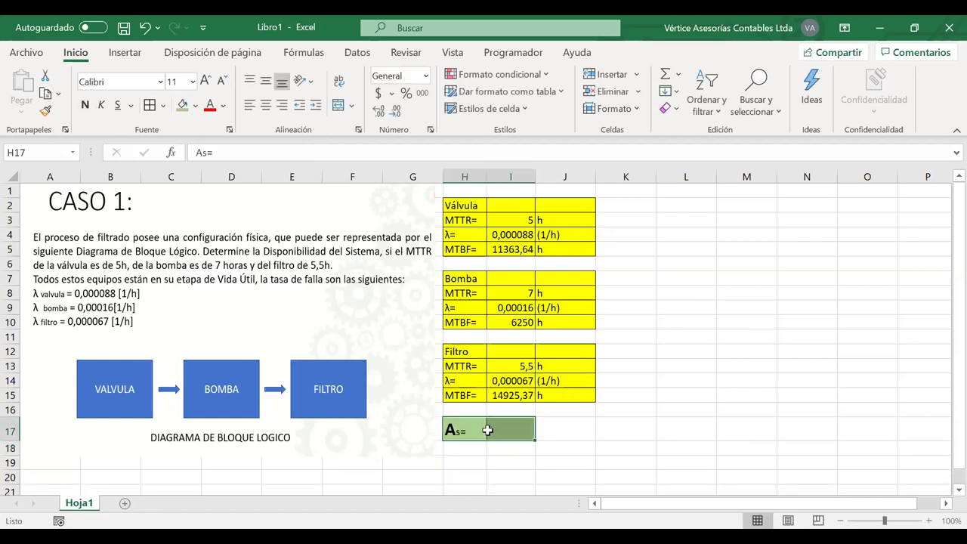
left_click(266, 105)
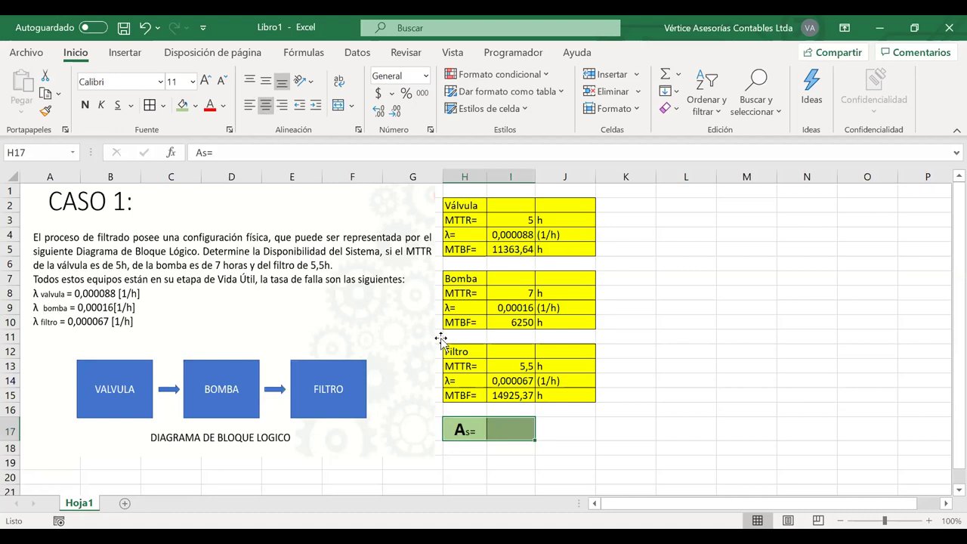
left_click(531, 429)
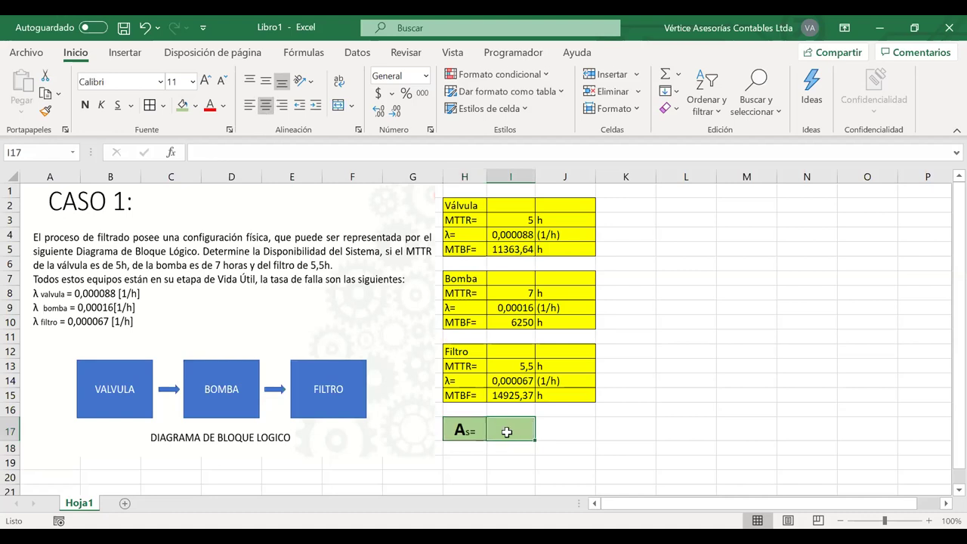
left_click(407, 93)
left_click(672, 355)
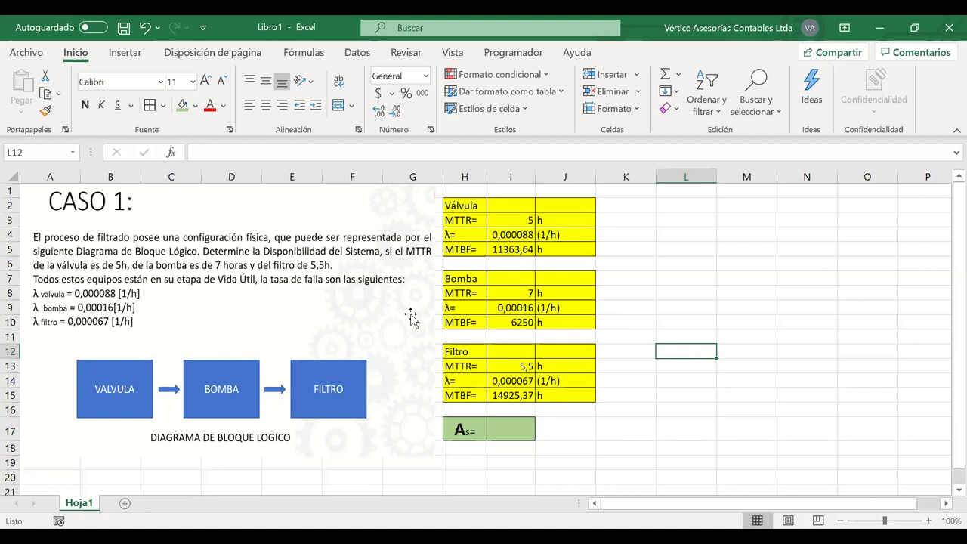
Enter the right-aligned availability label -->A= in I2 beside Válvula
left_click(519, 209)
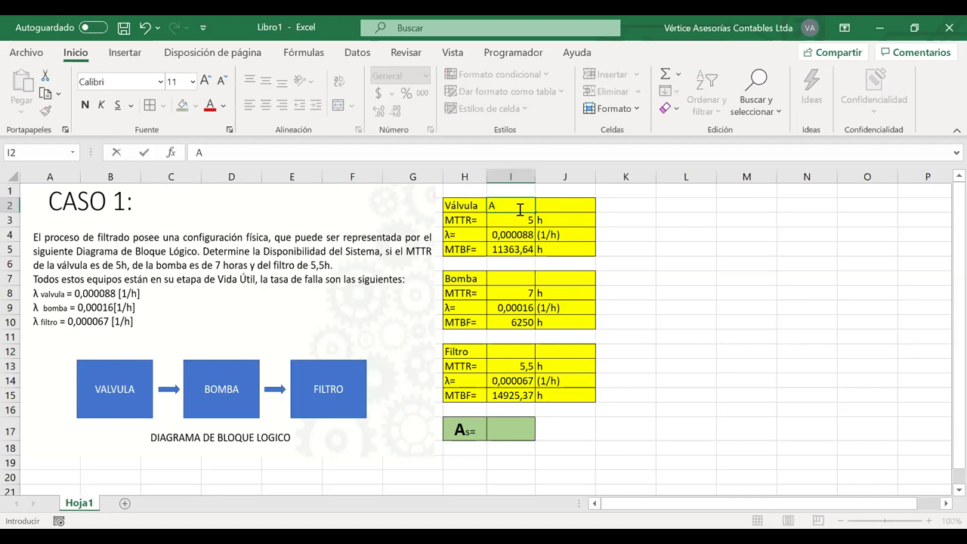
type("=")
left_click(549, 204)
left_click(518, 205)
left_click(282, 105)
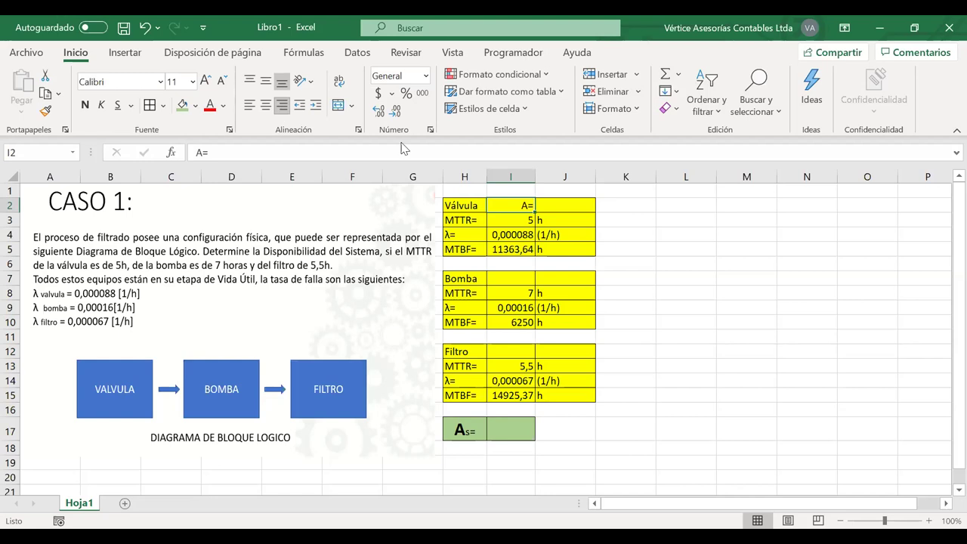
double_click(504, 204)
type("-->")
Copy the label text -->A= into I7 for the pump and I12 for the filter, and apply I12's cell format to I2
left_click_drag(506, 202, 536, 204)
key("ctrl+c")
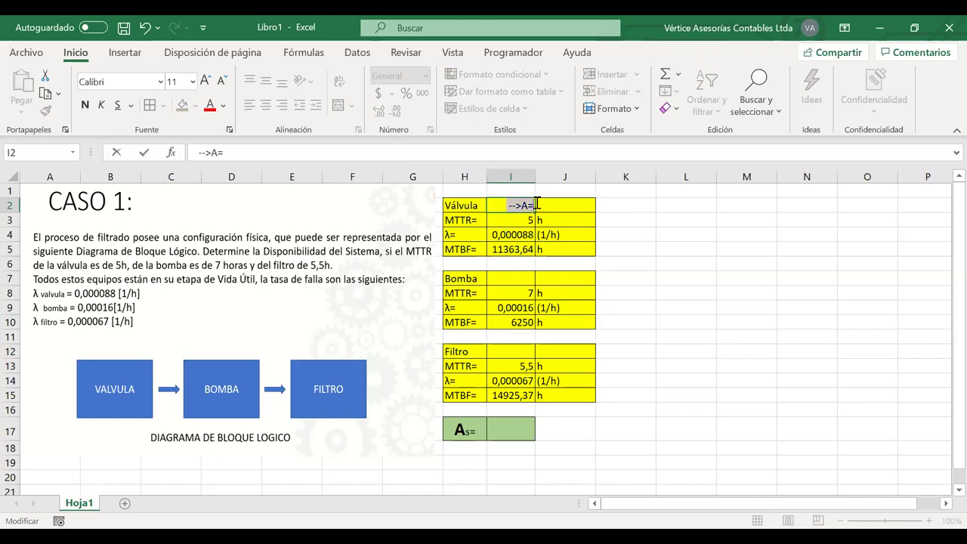
double_click(503, 279)
key("ctrl+v")
double_click(507, 353)
key("ctrl+v")
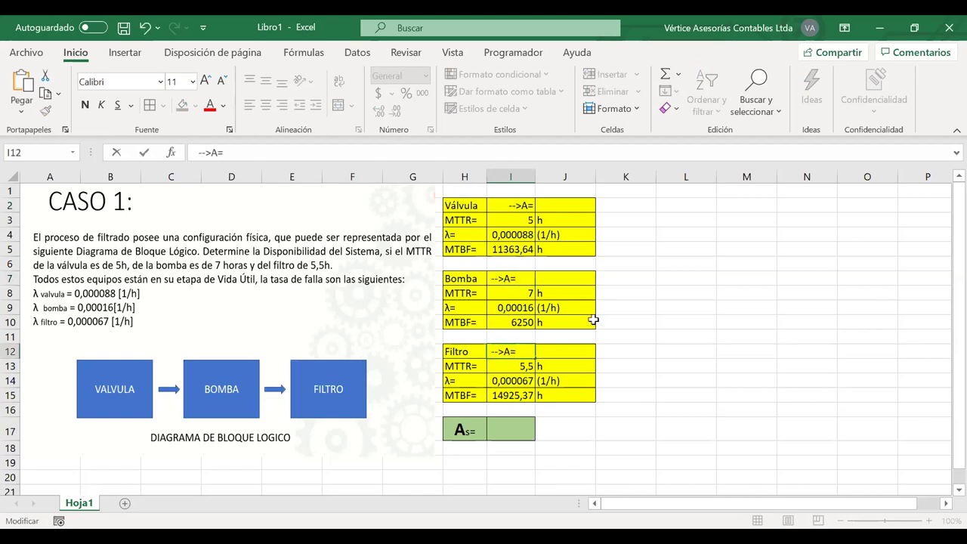
key("Return")
key("Up")
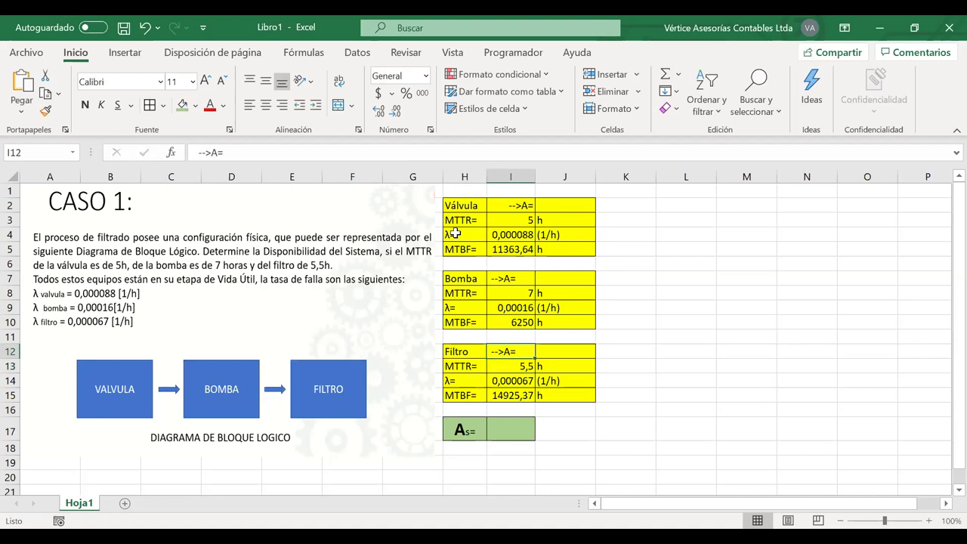
left_click(45, 111)
left_click(505, 203)
Enter the valve availability formula =I5/I5+I3 in J2
left_click(553, 207)
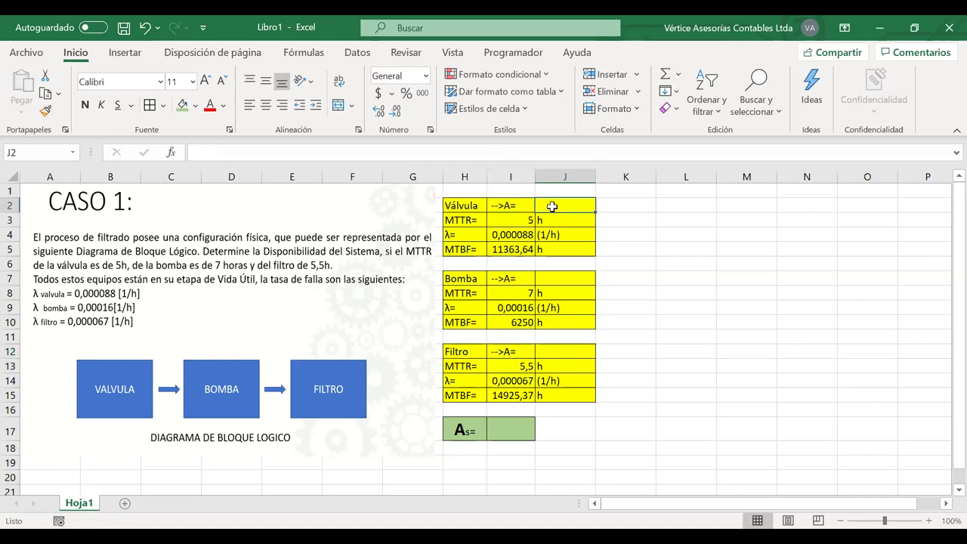
type("=")
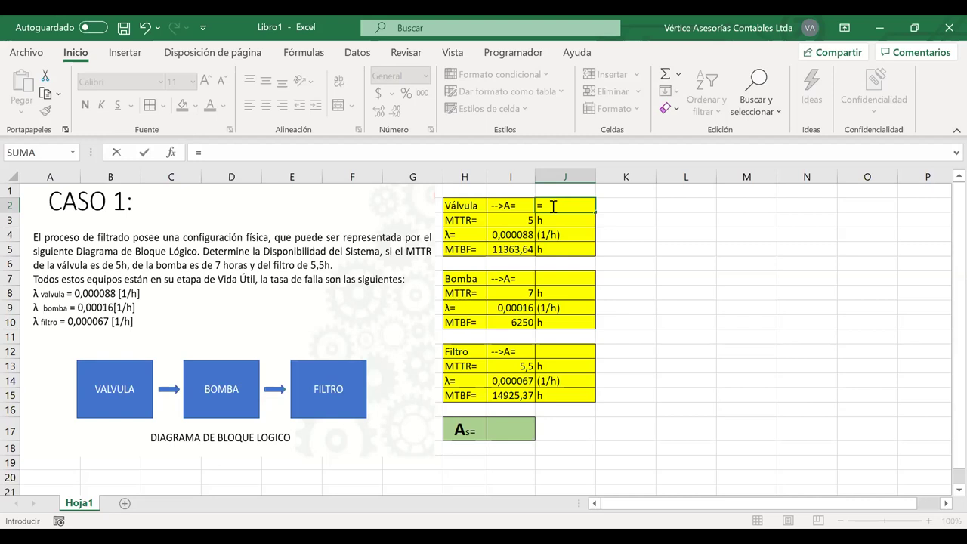
left_click(508, 250)
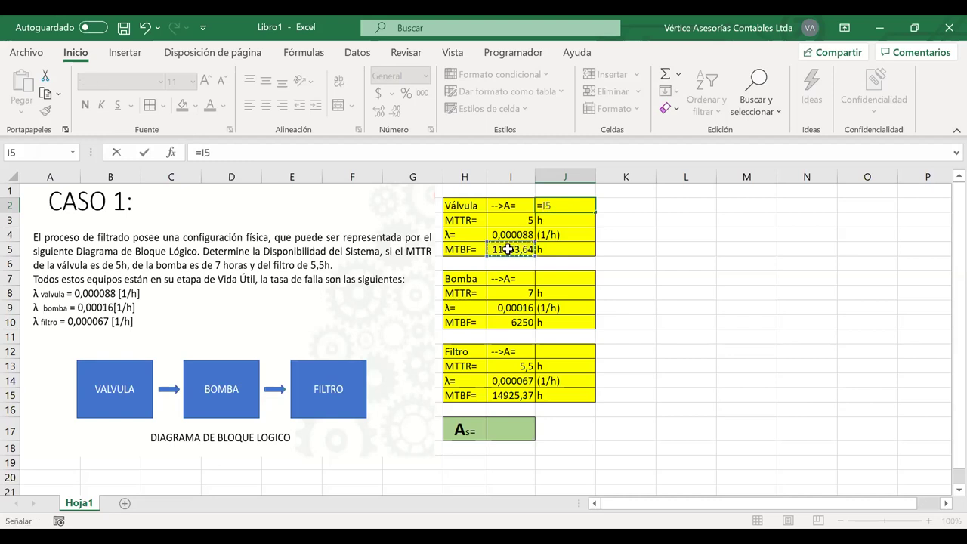
type("/")
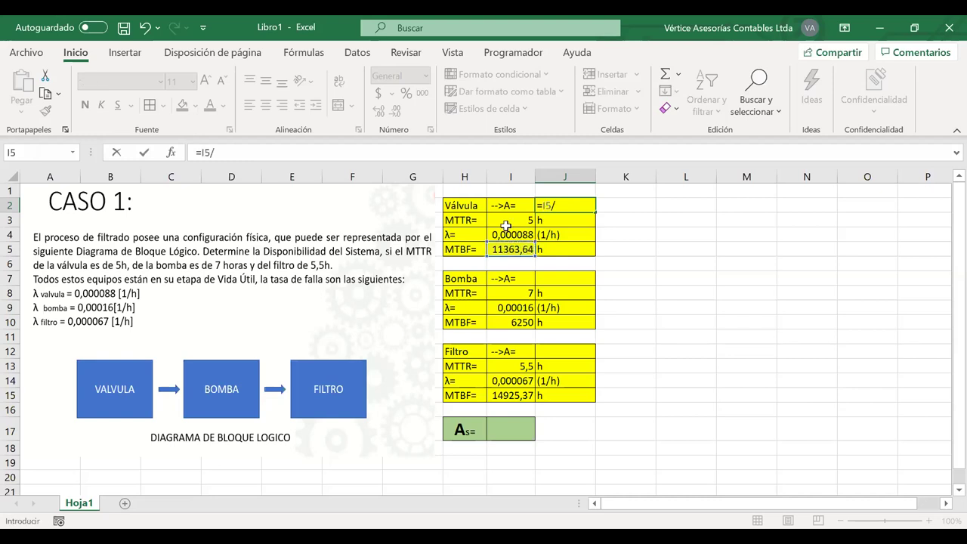
left_click(503, 246)
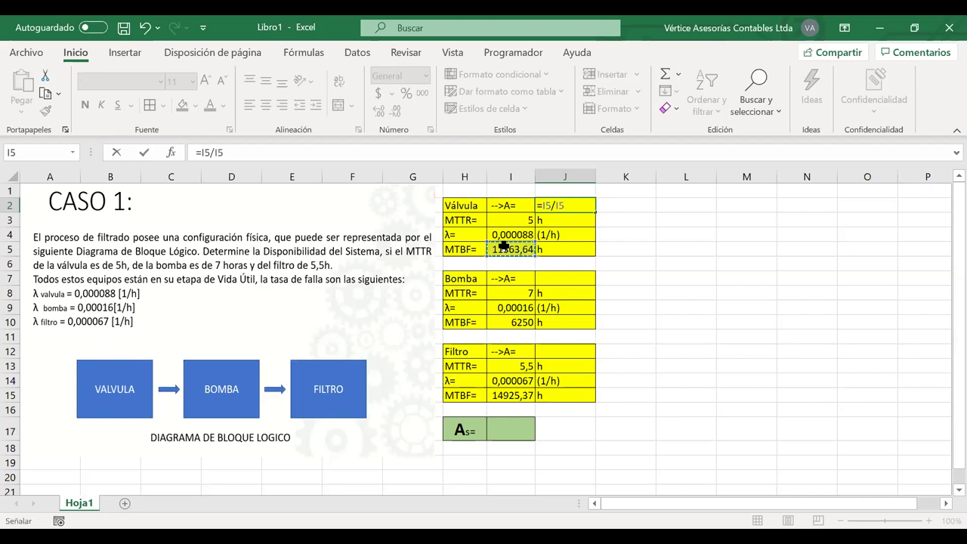
type("+")
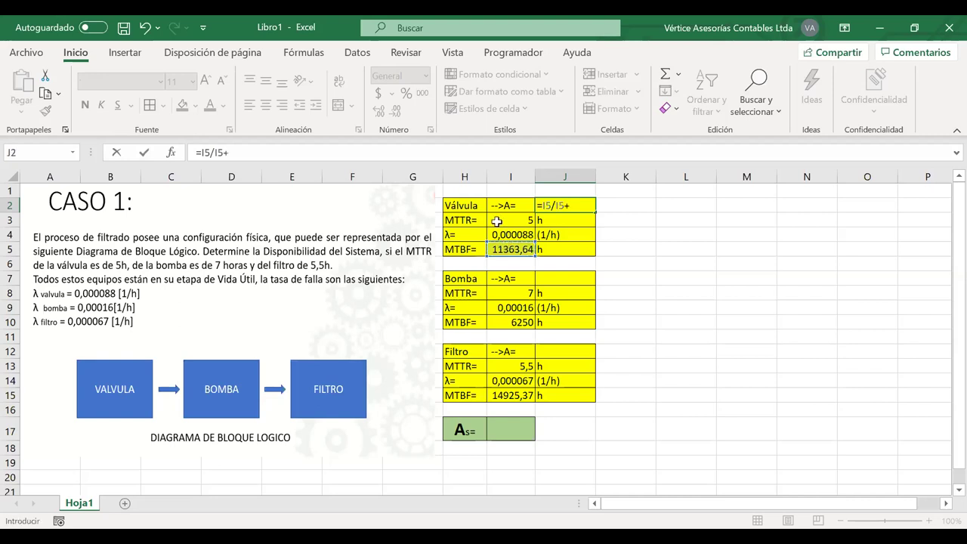
key("Left")
key("Down")
key("Return")
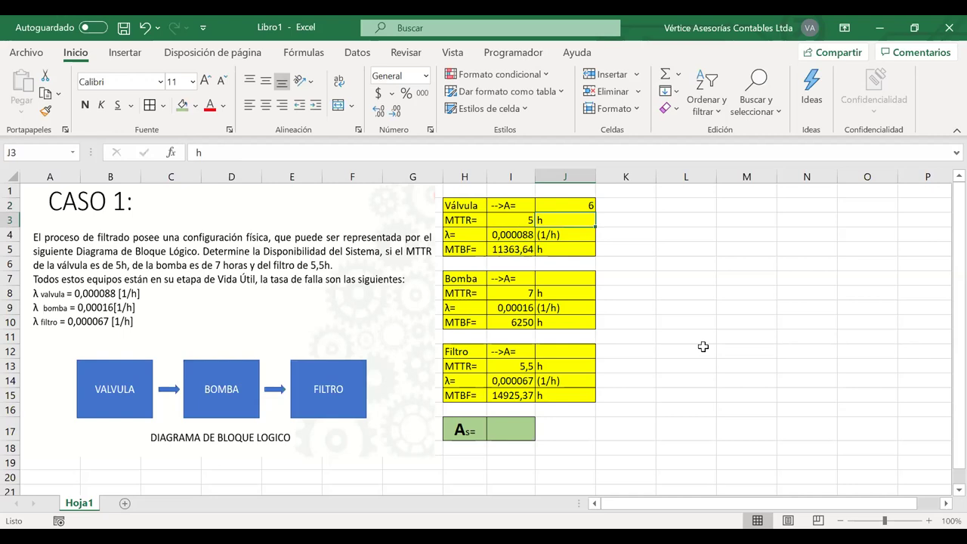
Format J2 as a percentage and correct its formula to =I5/(I5+I3)
left_click(569, 205)
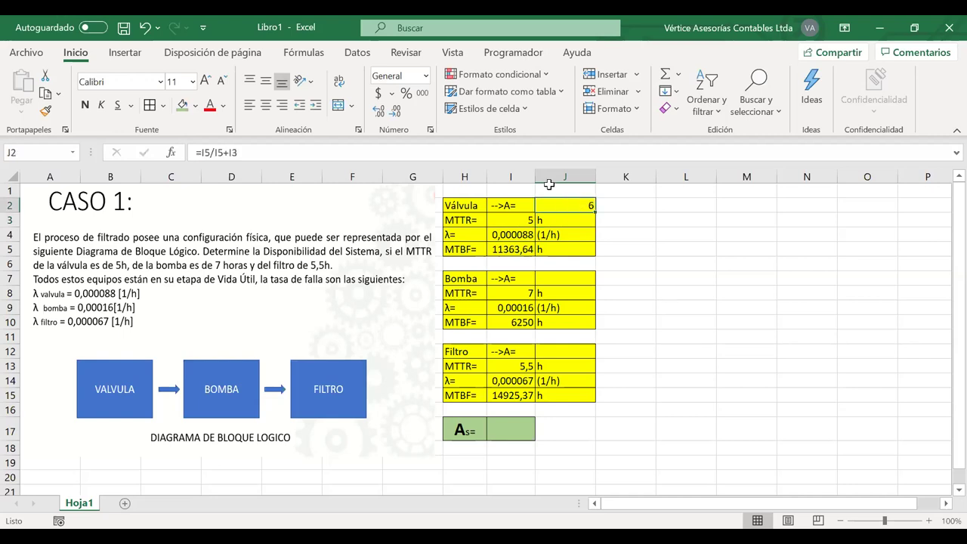
left_click(406, 94)
double_click(564, 204)
left_click(215, 153)
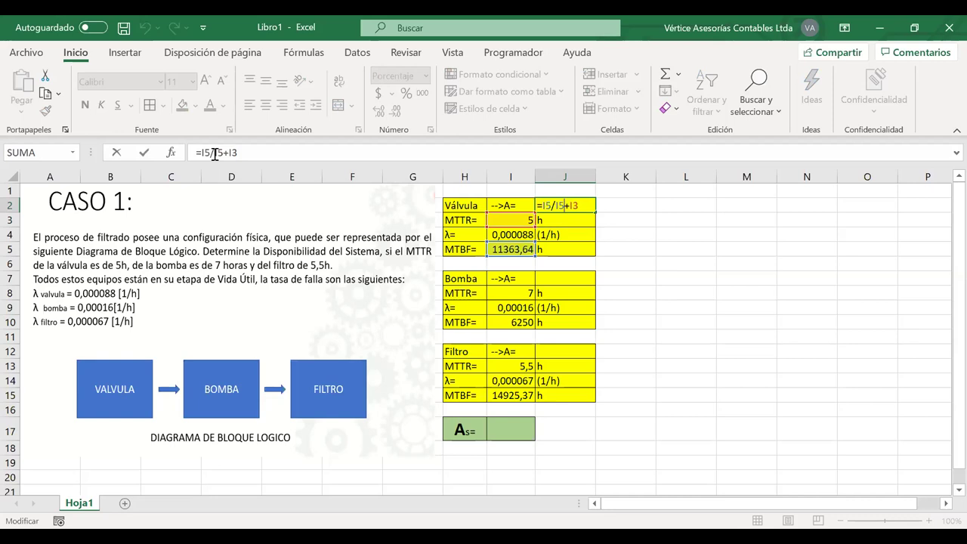
type("(1/h")
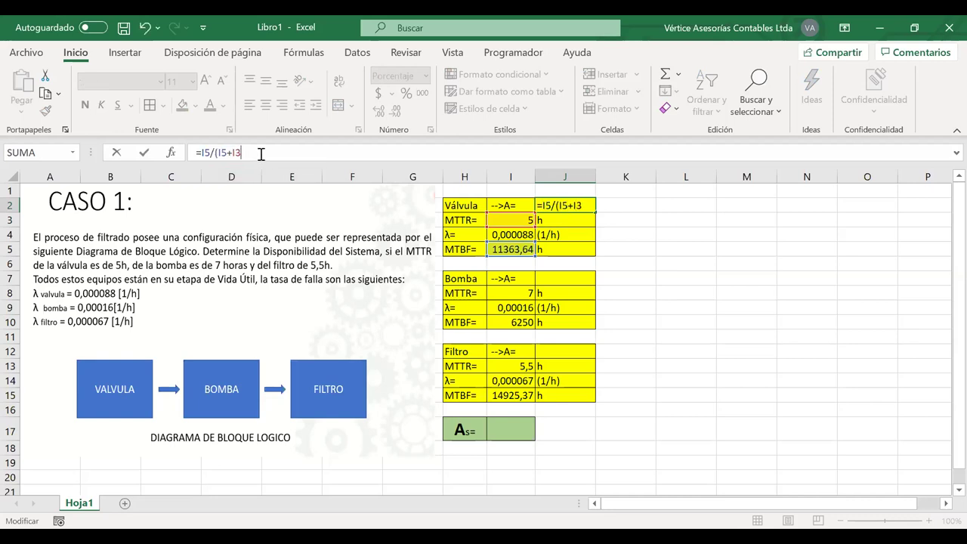
type(")")
key("Return")
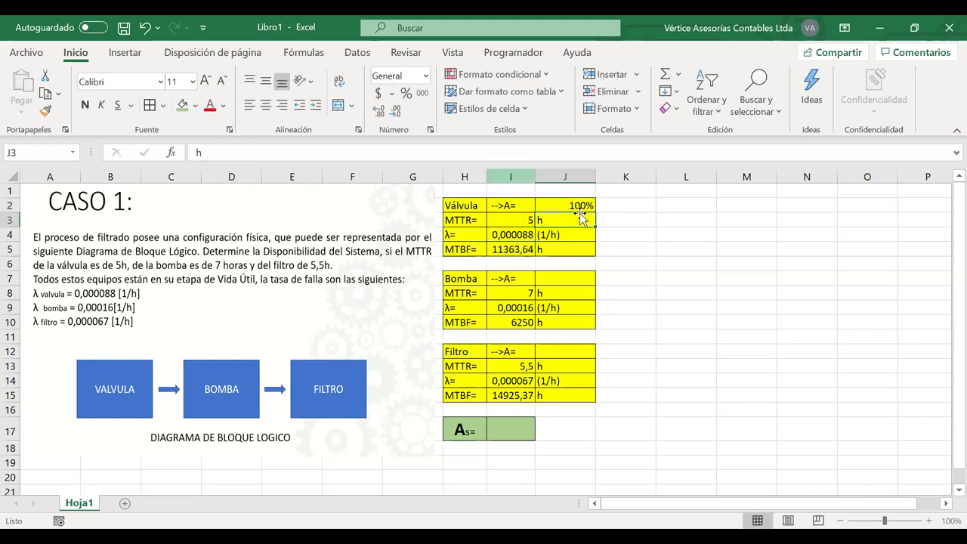
Show the valve availability in J2 with three decimal places
key("Up")
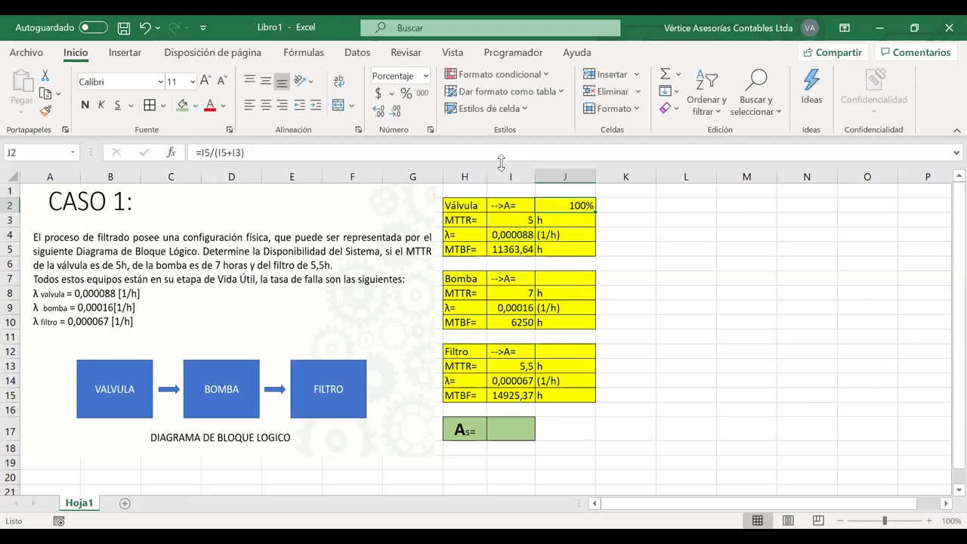
left_click(378, 112)
double_click(377, 113)
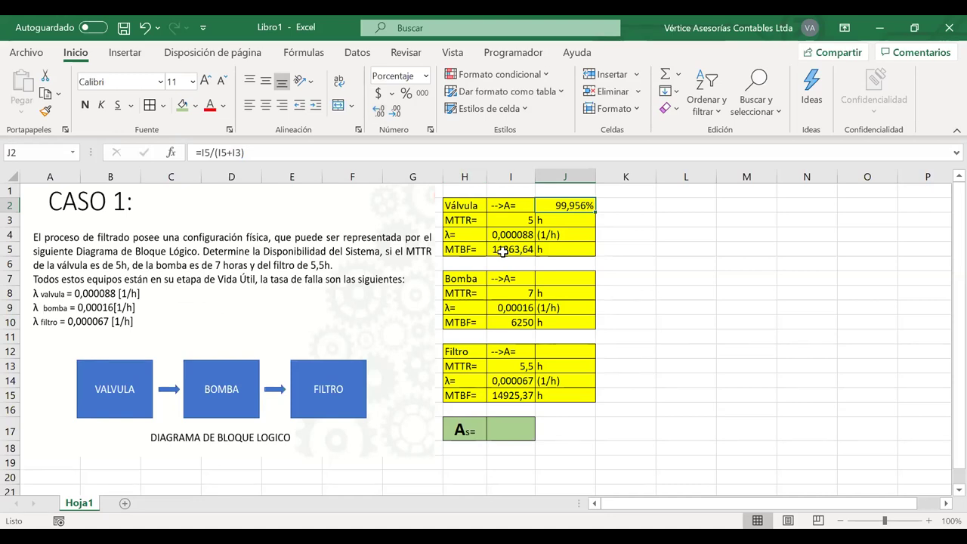
left_click(503, 252)
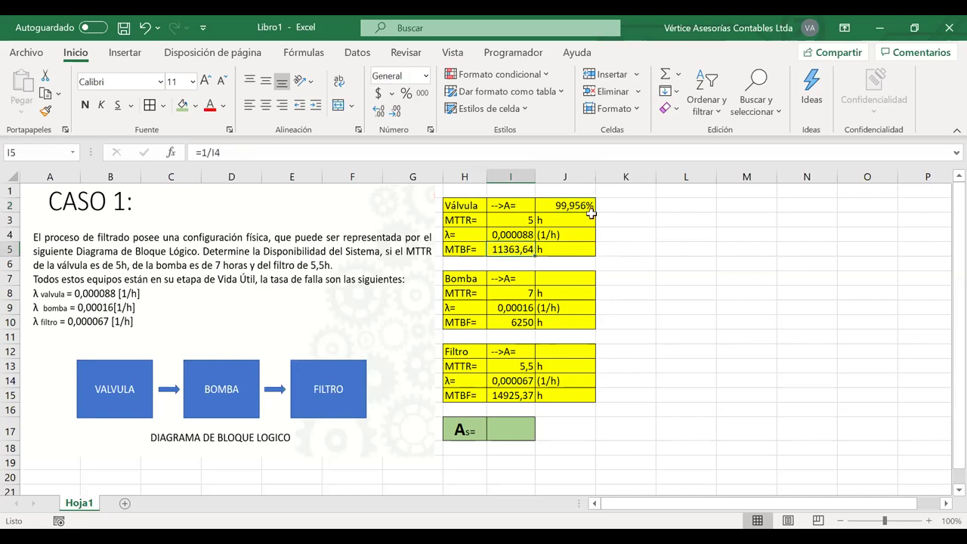
Format J7 as a percentage and calculate the pump availability there with =I10/(I10+I8)
left_click(562, 276)
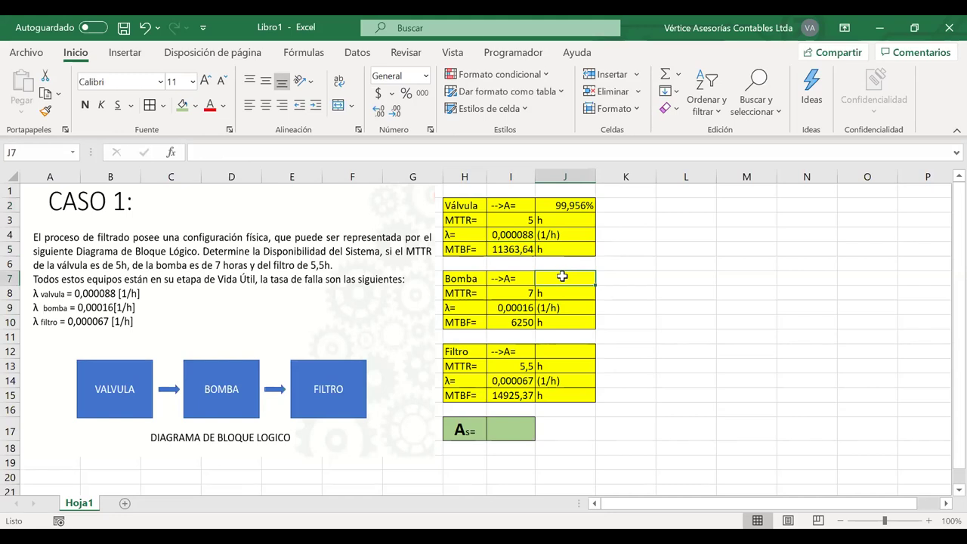
key("ctrl+shift+5")
type("=")
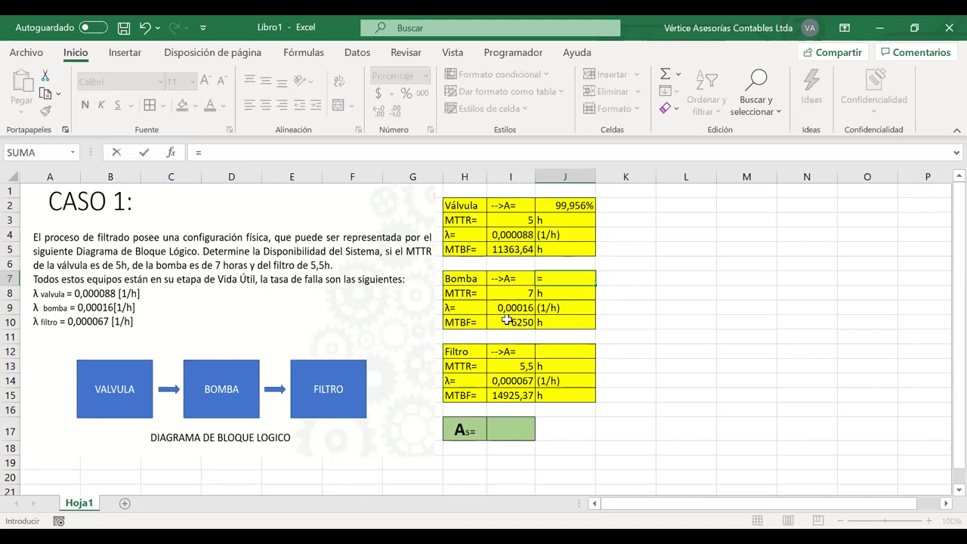
key("Left")
key("Down")
key("Down")
key("Down")
type("/")
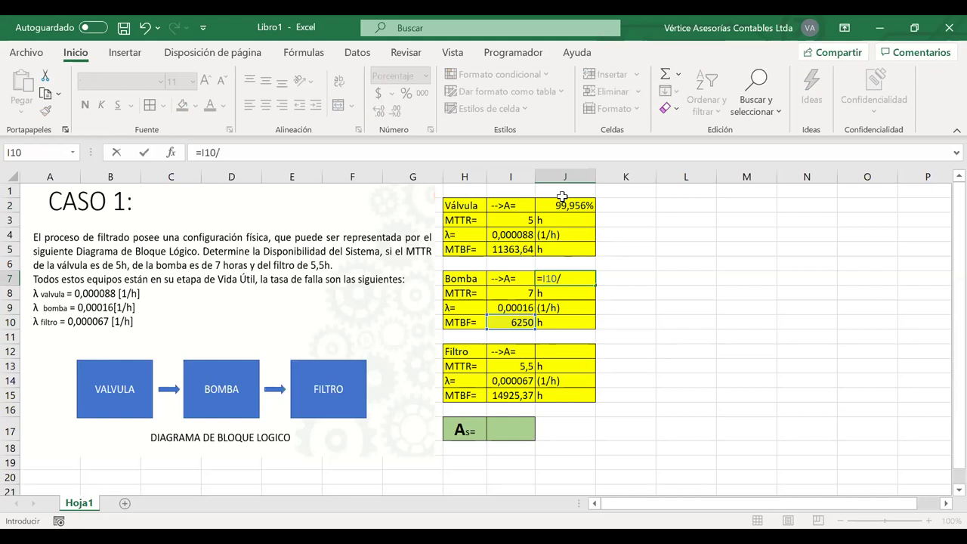
type("(")
left_click(499, 319)
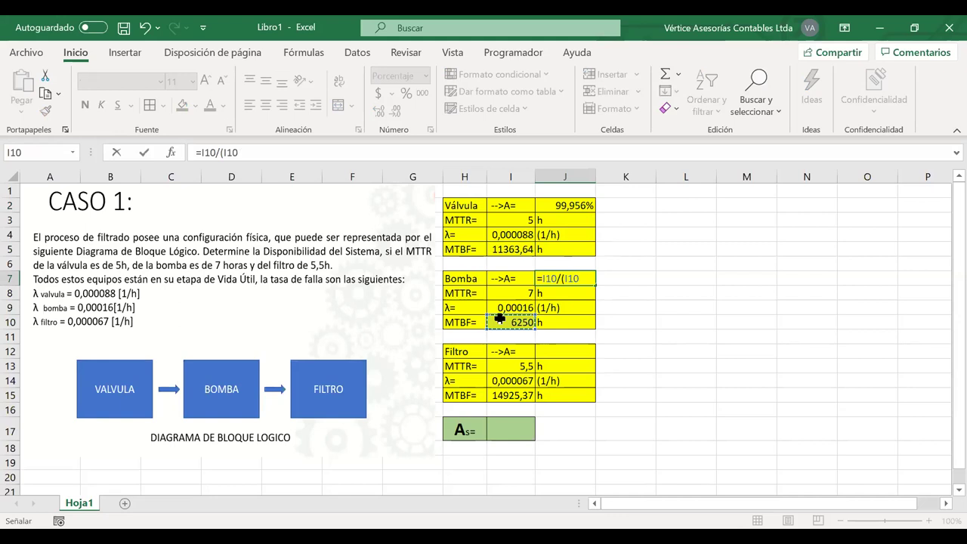
type("+")
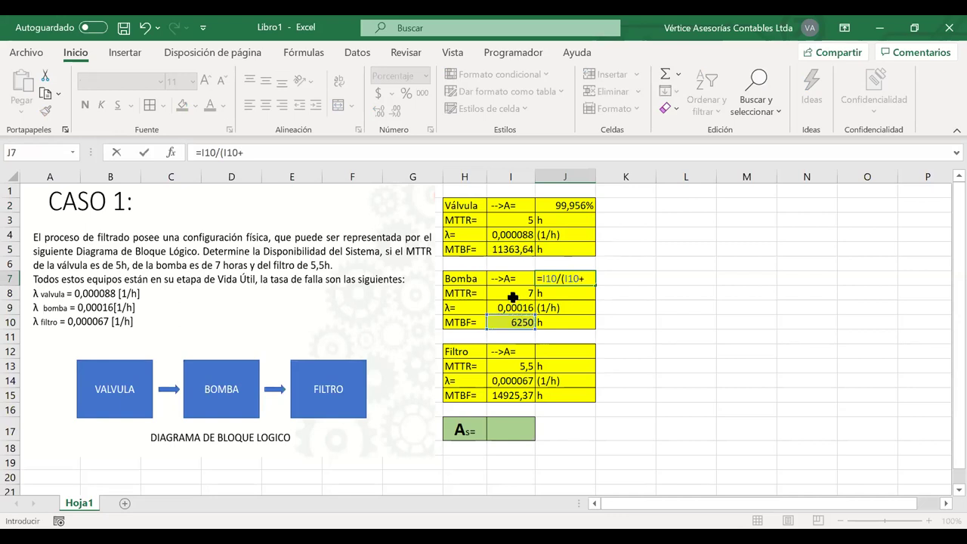
left_click(513, 298)
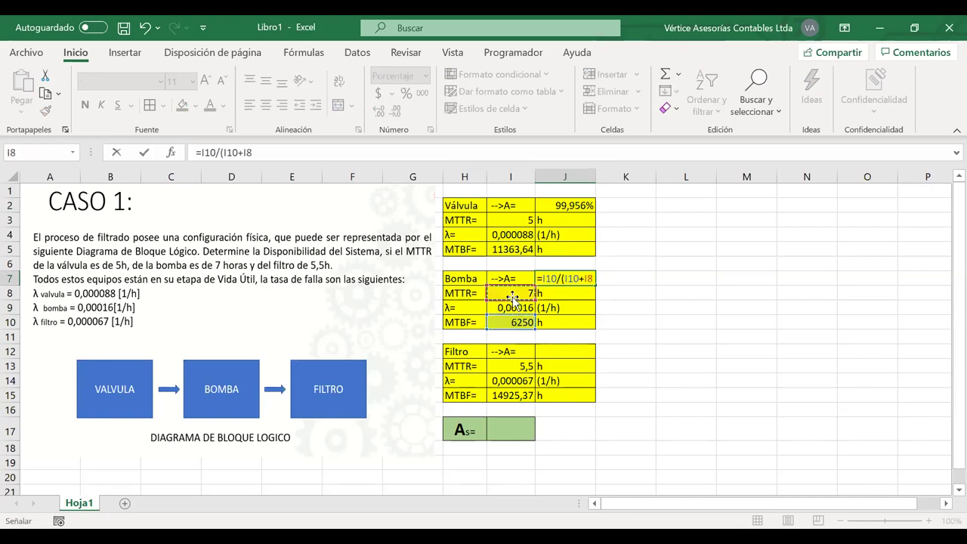
type(")")
key("Return")
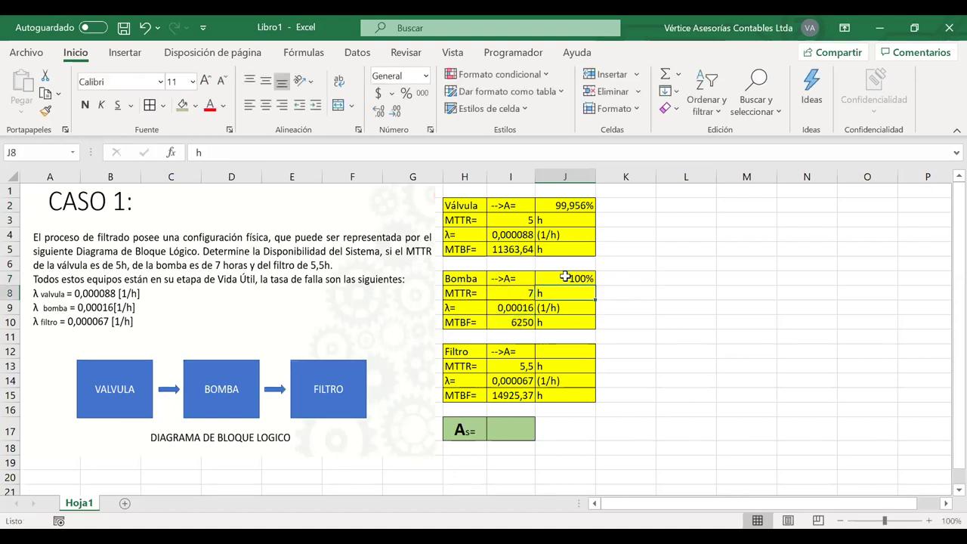
Show the pump availability in J7 with three decimal places
left_click(565, 277)
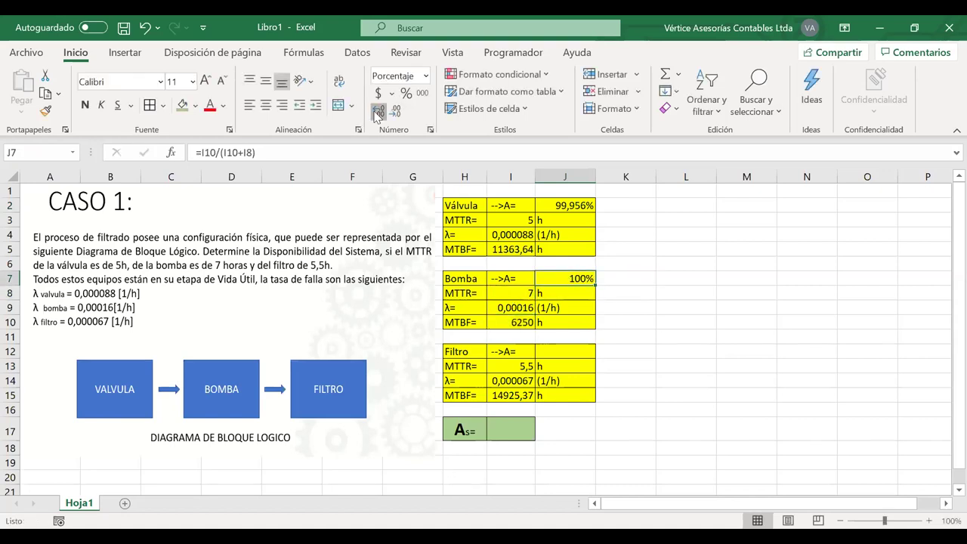
left_click(378, 112)
left_click(378, 112)
left_click(378, 112)
Calculate the filter availability in J12 with =I15/(I15+I13)
left_click(552, 350)
type("=")
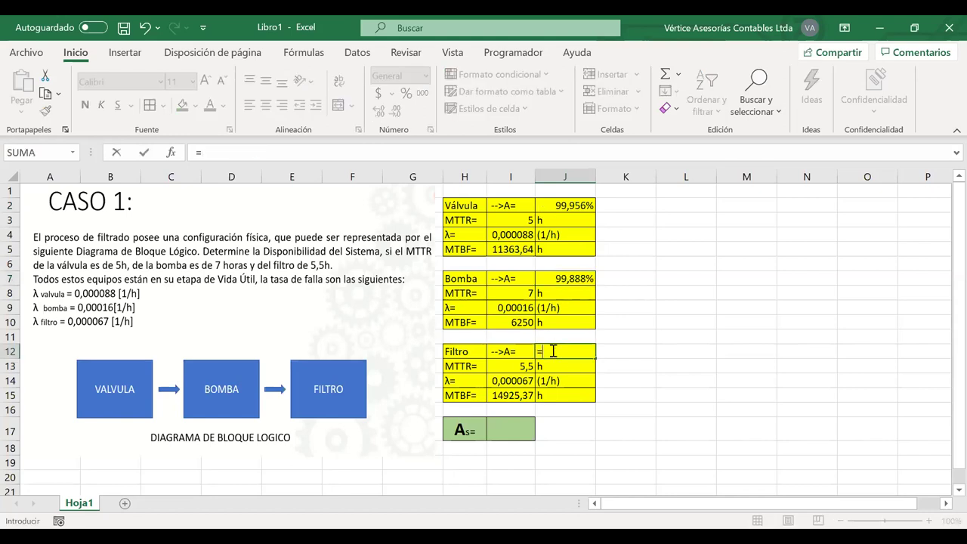
left_click(520, 395)
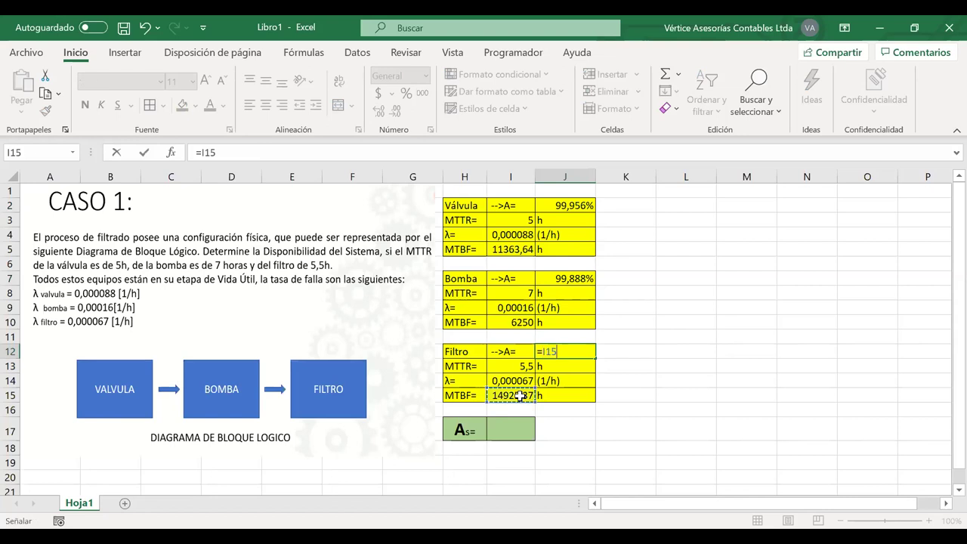
type("/(")
left_click(521, 395)
type("+")
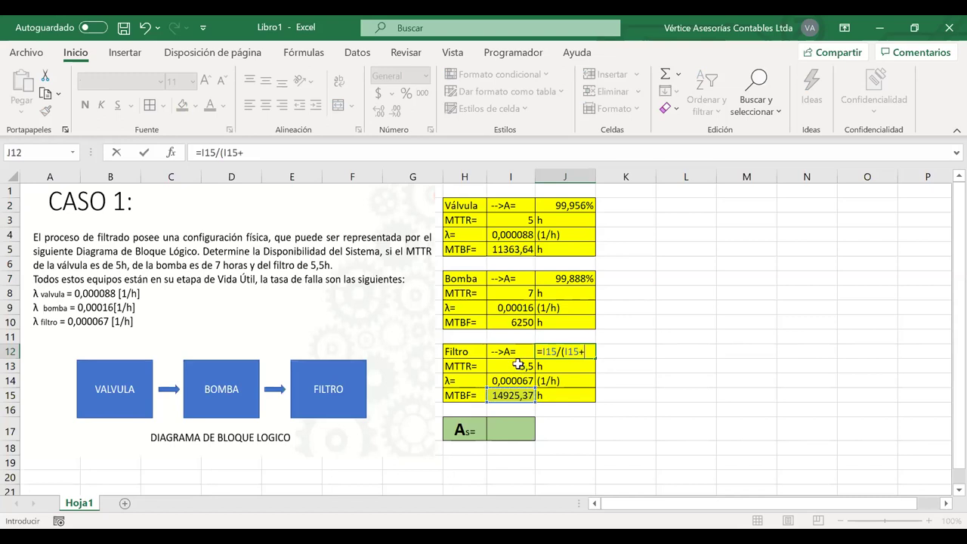
left_click(518, 365)
type(")")
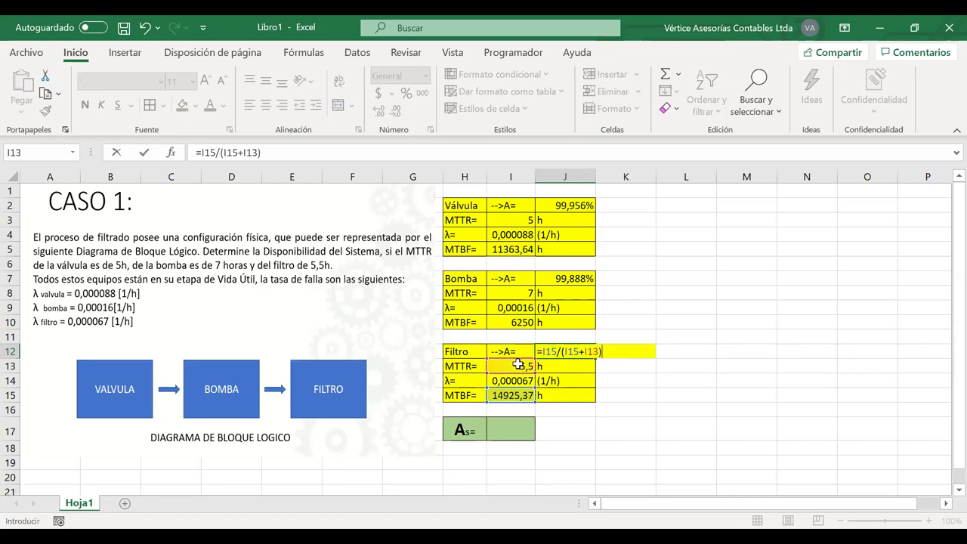
key("Return")
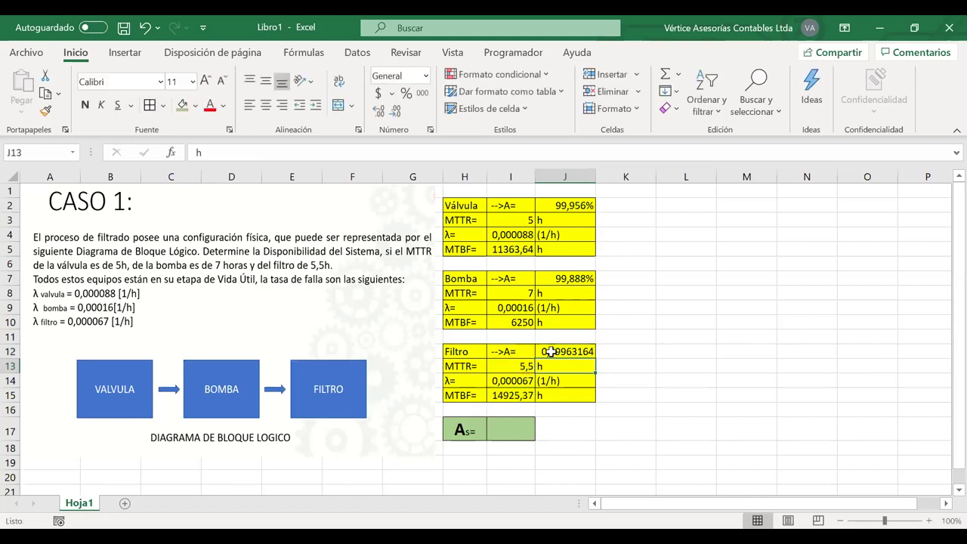
Format the filter availability in J12 as a percentage with three decimal places
key("Up")
left_click(406, 93)
left_click(378, 111)
left_click(378, 110)
left_click(378, 110)
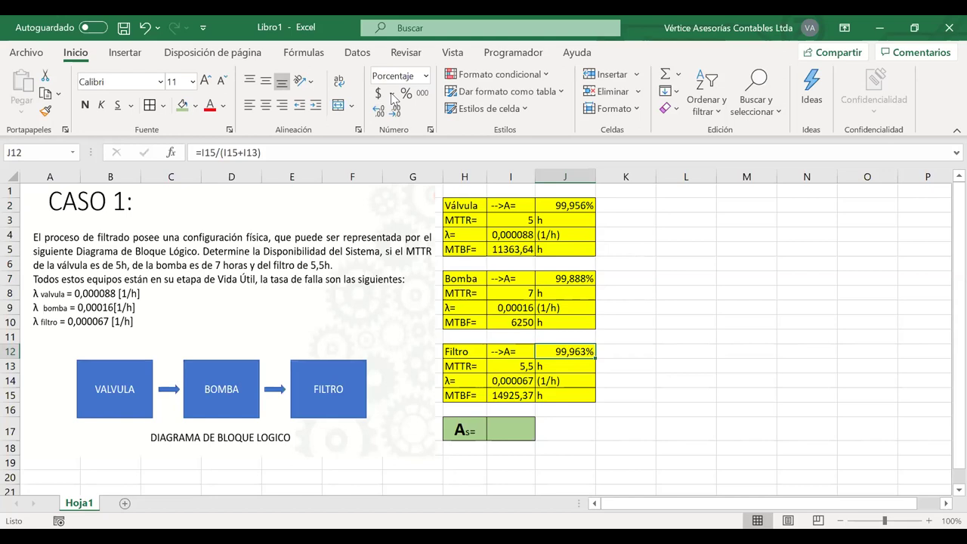
Try a filter failure rate of 0,00067 in I14, and restore it to 0,000067
left_click(503, 428)
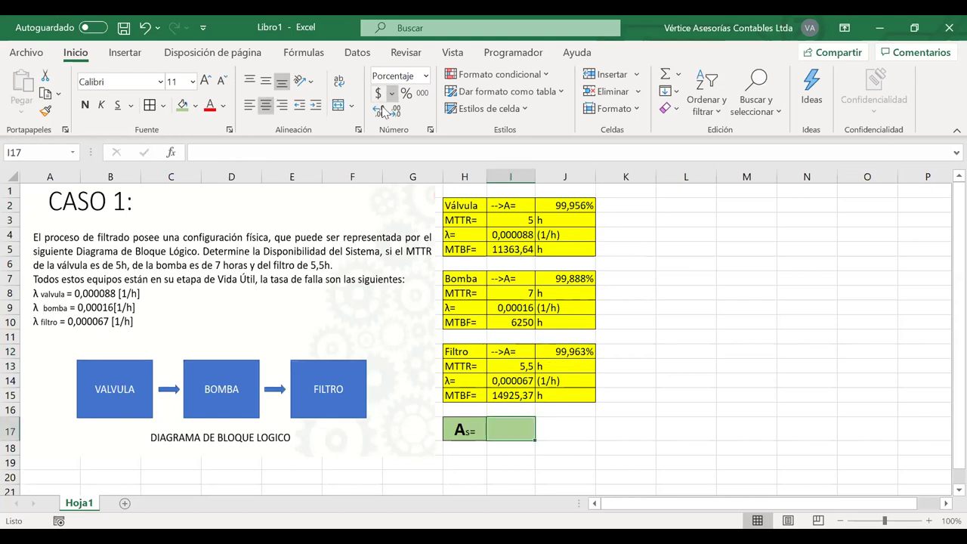
left_click(624, 249)
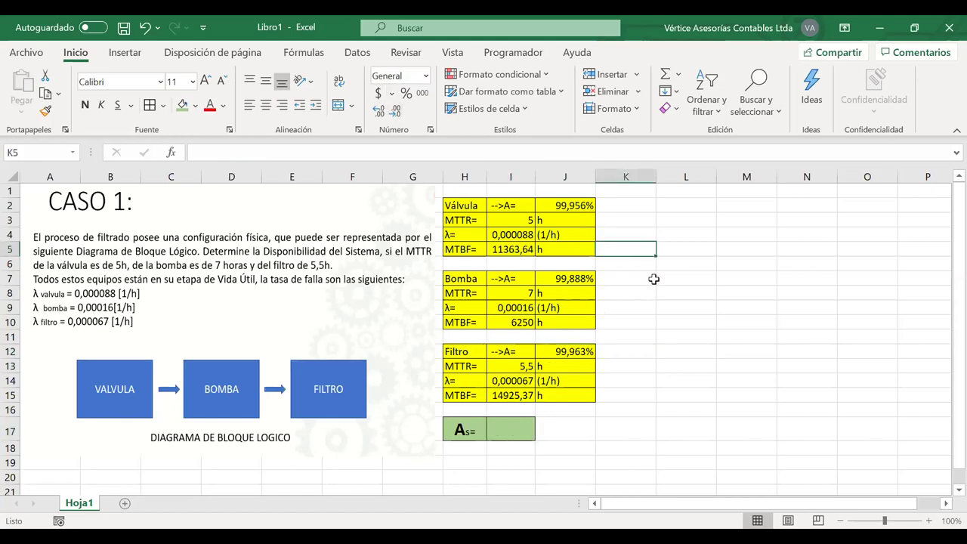
left_click(508, 382)
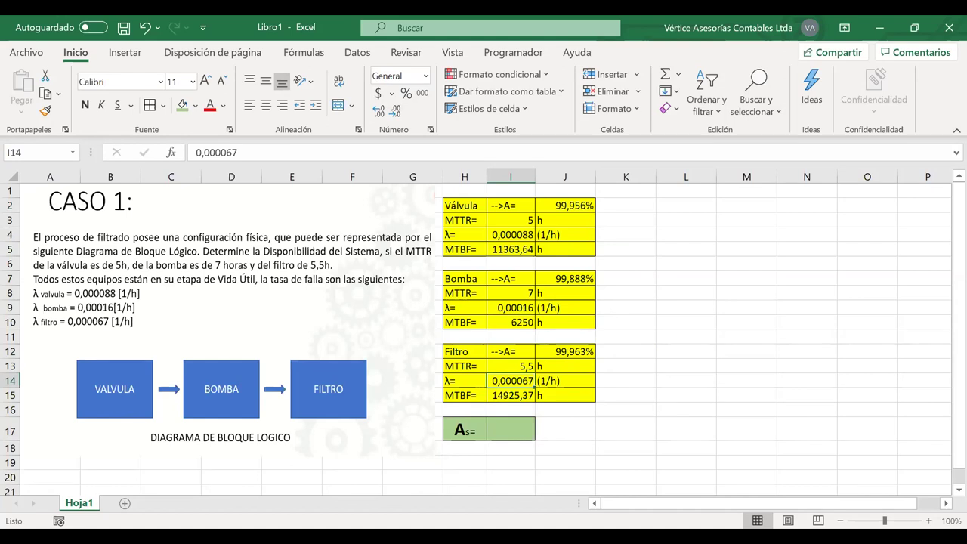
double_click(516, 381)
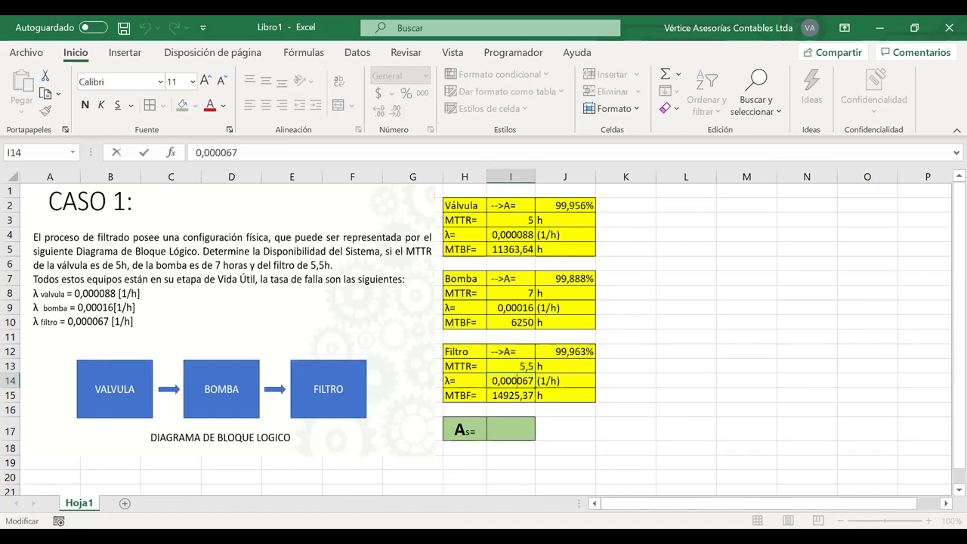
key("BackSpace")
key("Return")
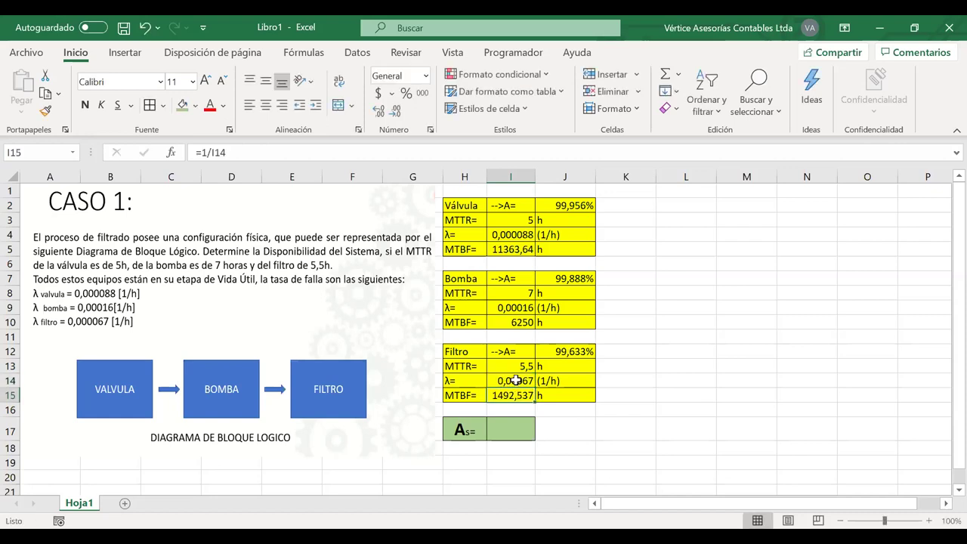
double_click(516, 381)
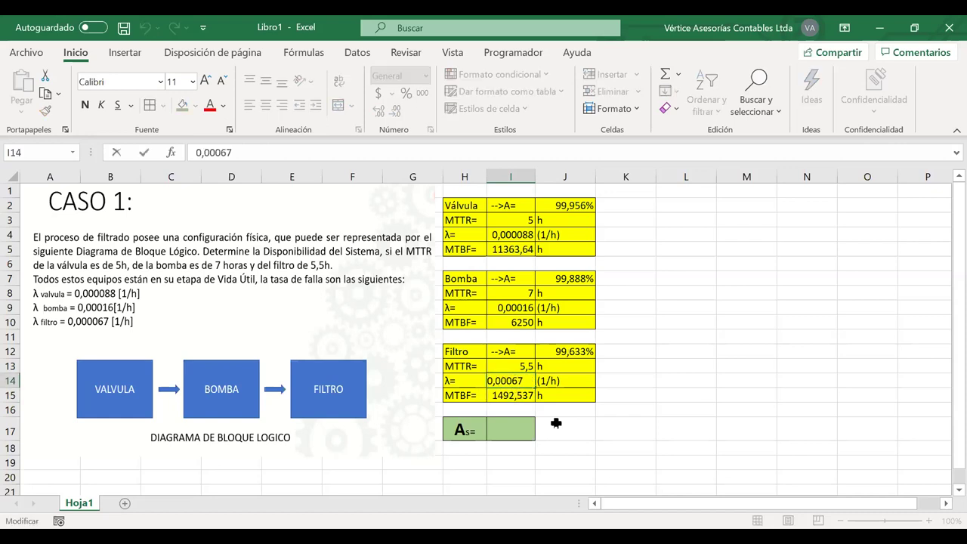
type("0")
key("Return")
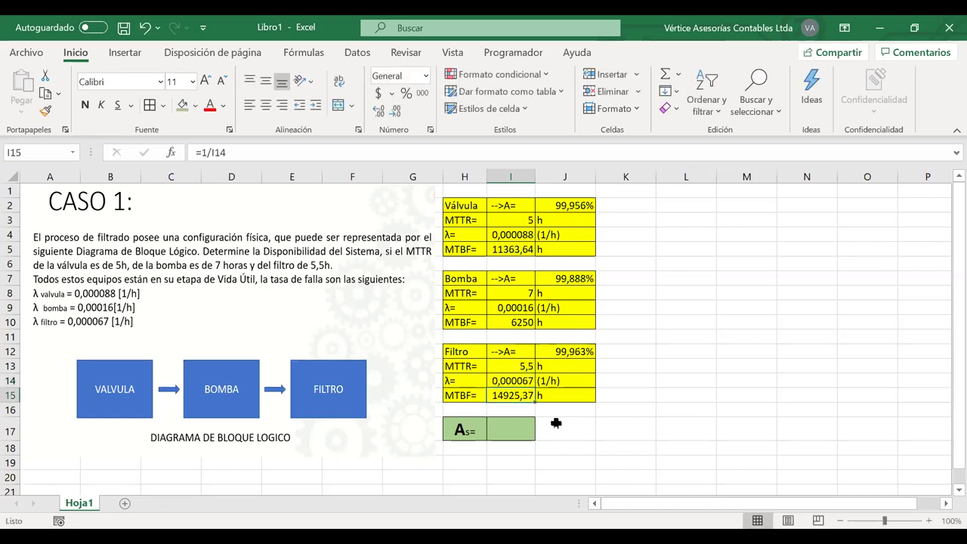
Calculate the series system availability in I17 with =J2*J7*J12
left_click(505, 425)
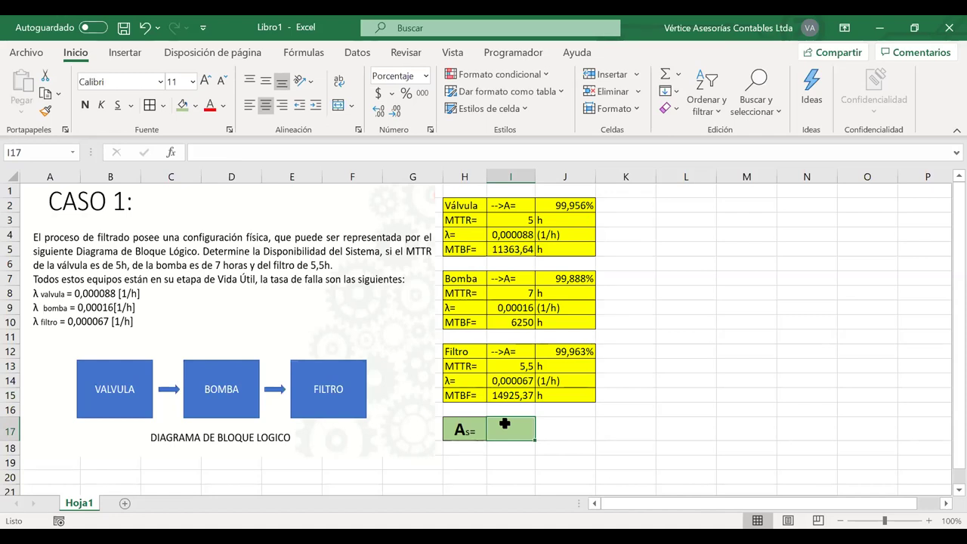
type("=")
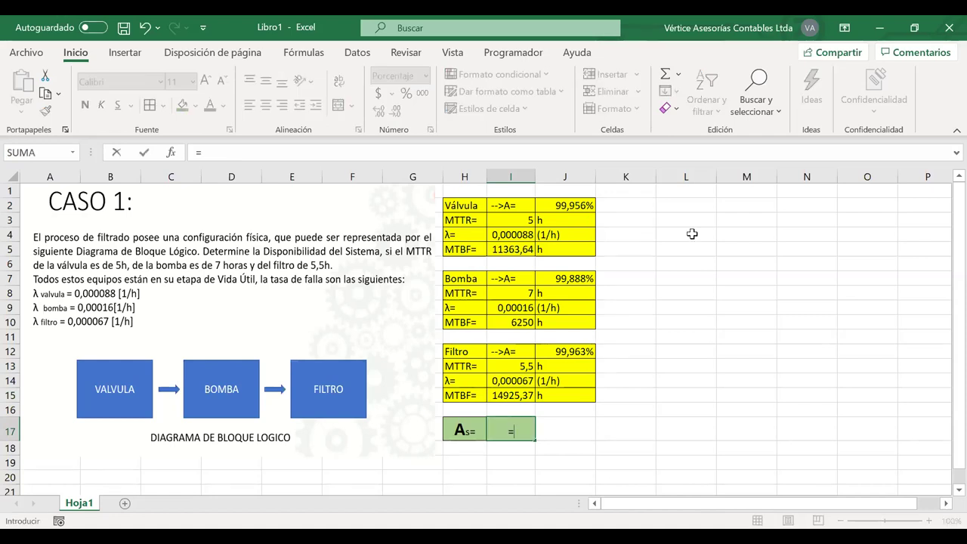
left_click(563, 204)
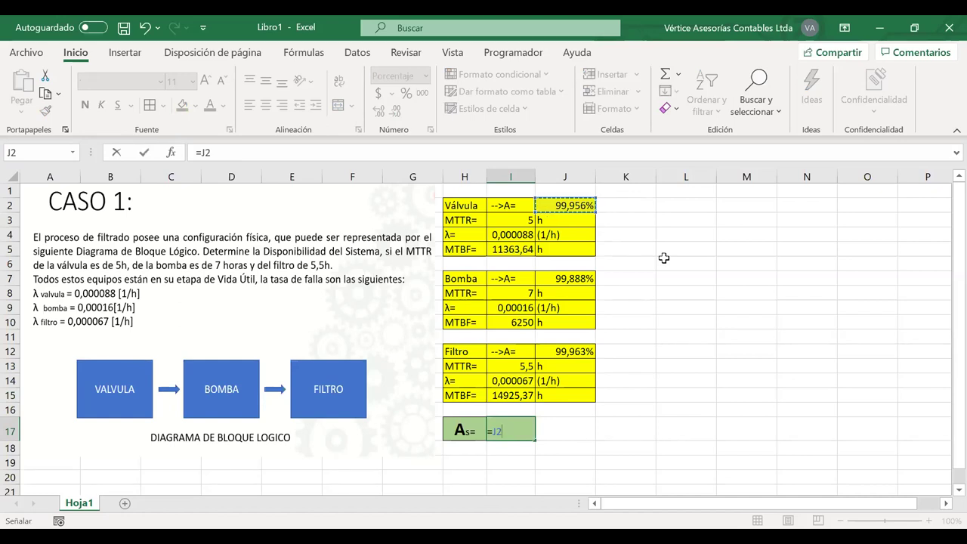
type("*")
left_click(567, 278)
type("*")
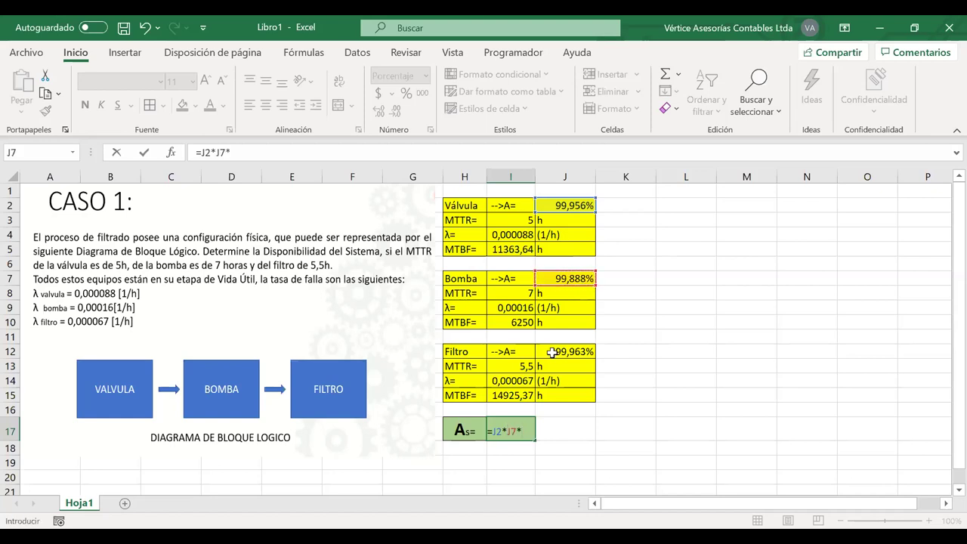
left_click(553, 353)
key("Return")
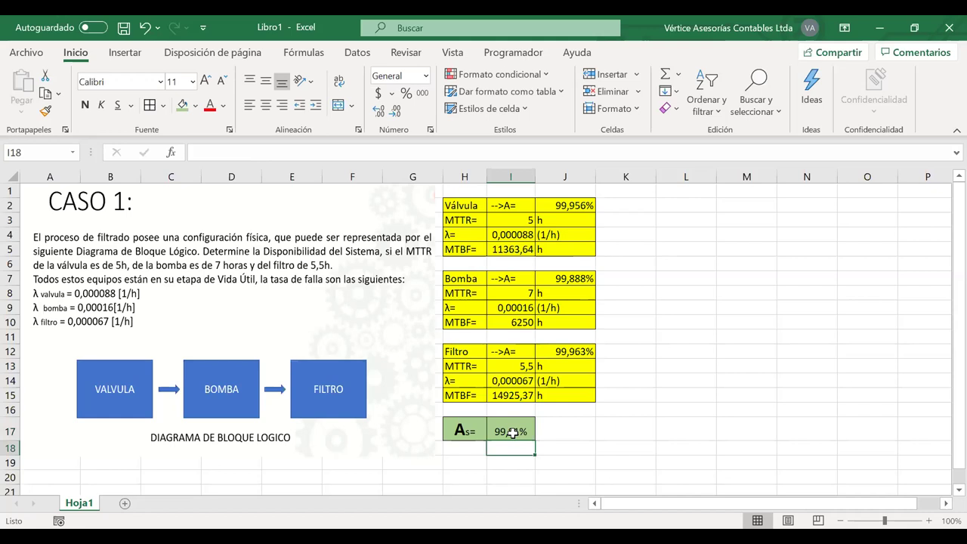
Make the system availability cells H17:I17 bold and vertically centred, with font size 20
left_click_drag(529, 428, 466, 425)
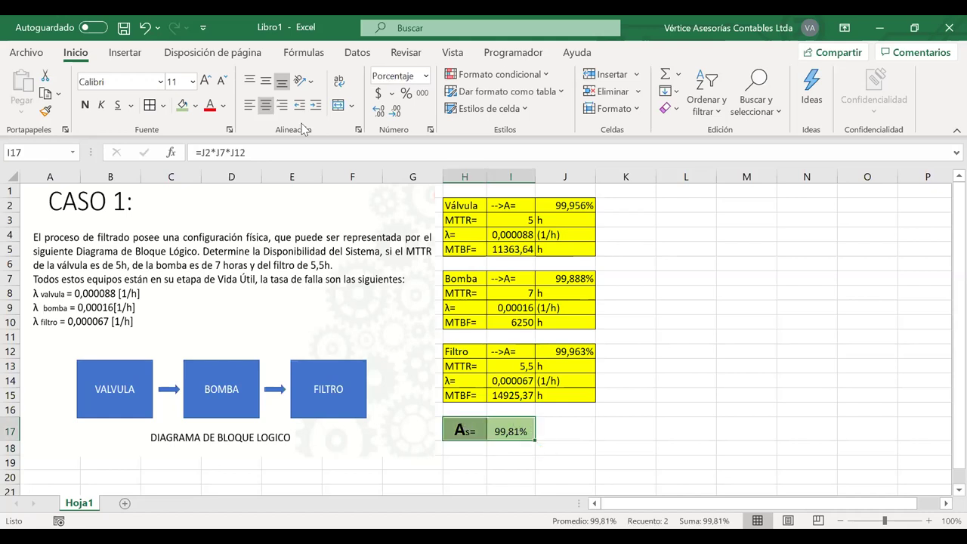
left_click(84, 106)
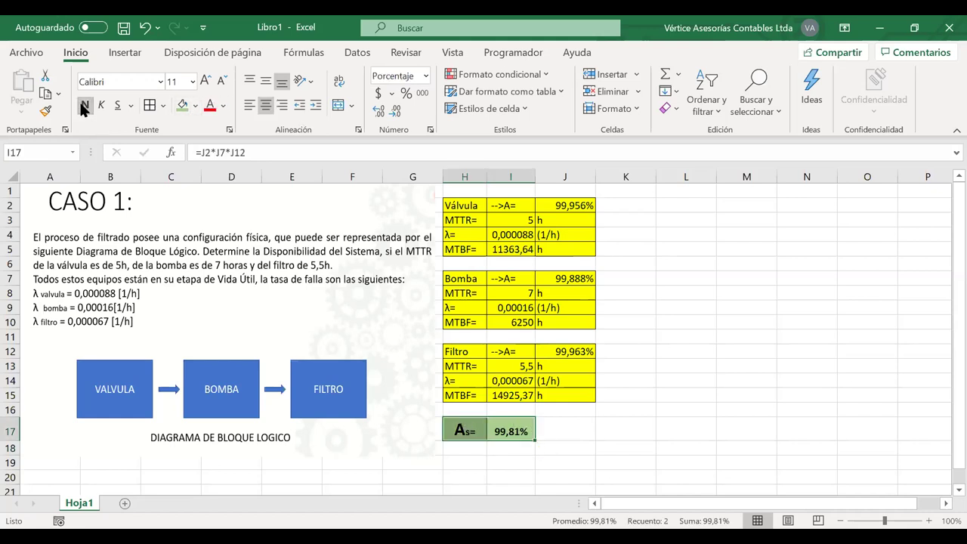
left_click(266, 82)
left_click(205, 80)
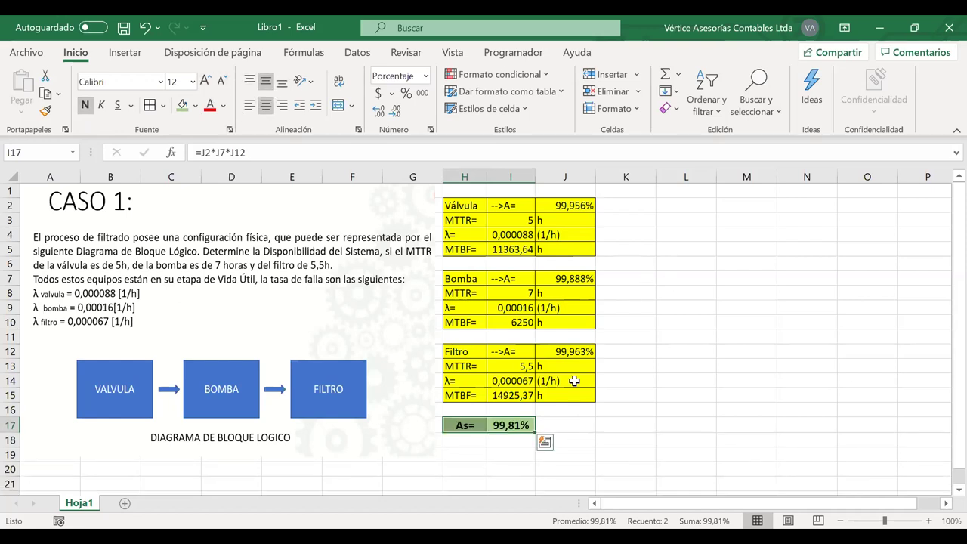
left_click(206, 81)
left_click(206, 81)
left_click(206, 81)
left_click(206, 81)
Make the "s" in the H17 label "As=" smaller than its other characters
double_click(468, 431)
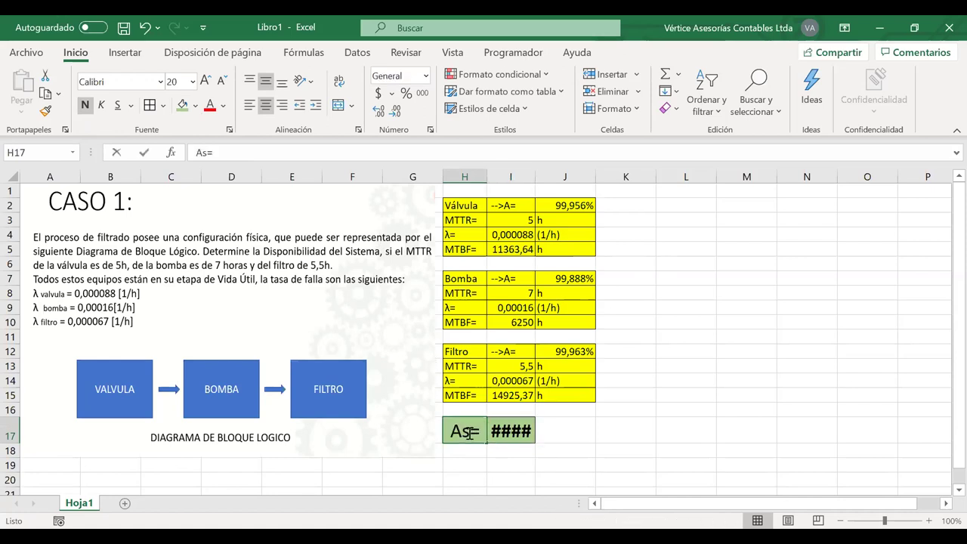
left_click_drag(461, 431, 469, 431)
left_click(513, 423)
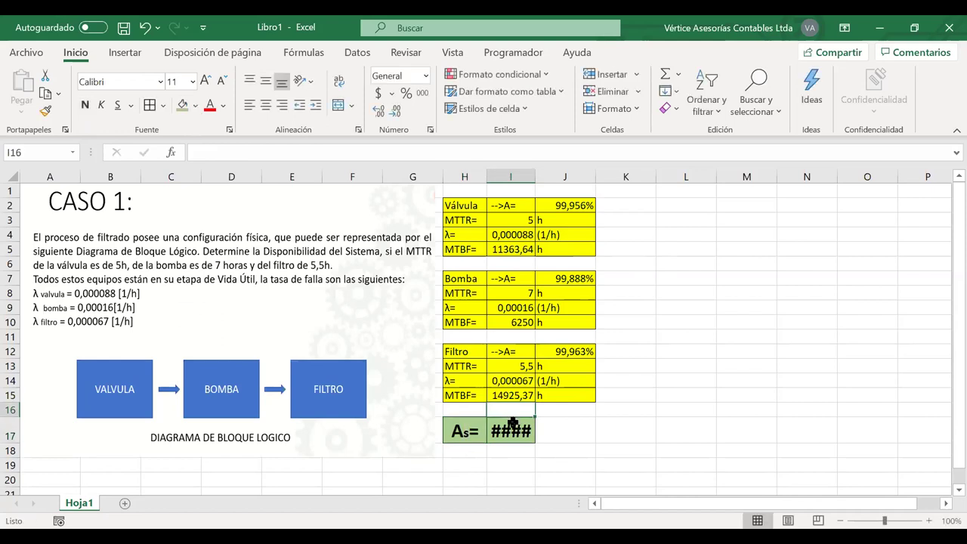
Set the font size of I17 to 16 and fit the width of column I to its contents
left_click(221, 80)
left_click(222, 80)
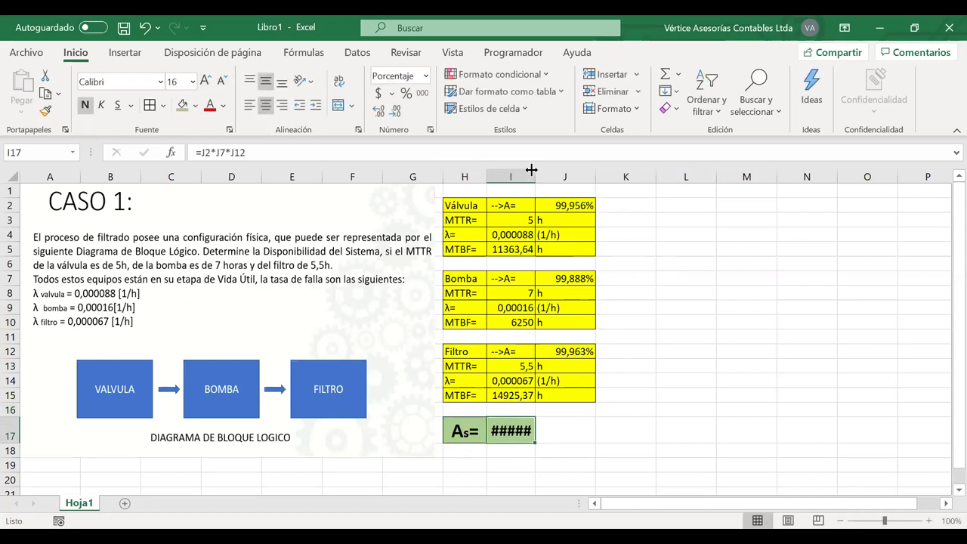
double_click(532, 170)
left_click(577, 428)
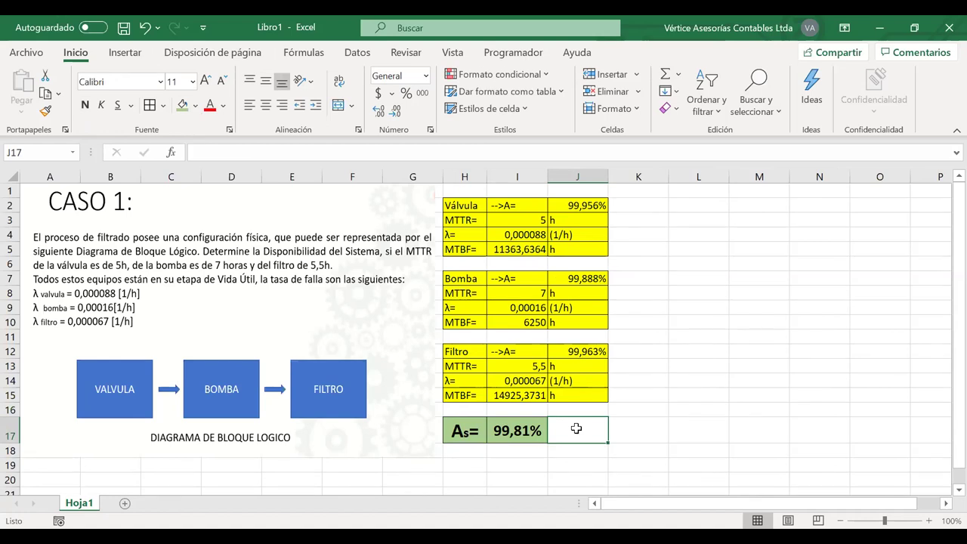
Enter the label "H/año=" in H19 and calculate the hours per year in I19 with =365*24
left_click(634, 435)
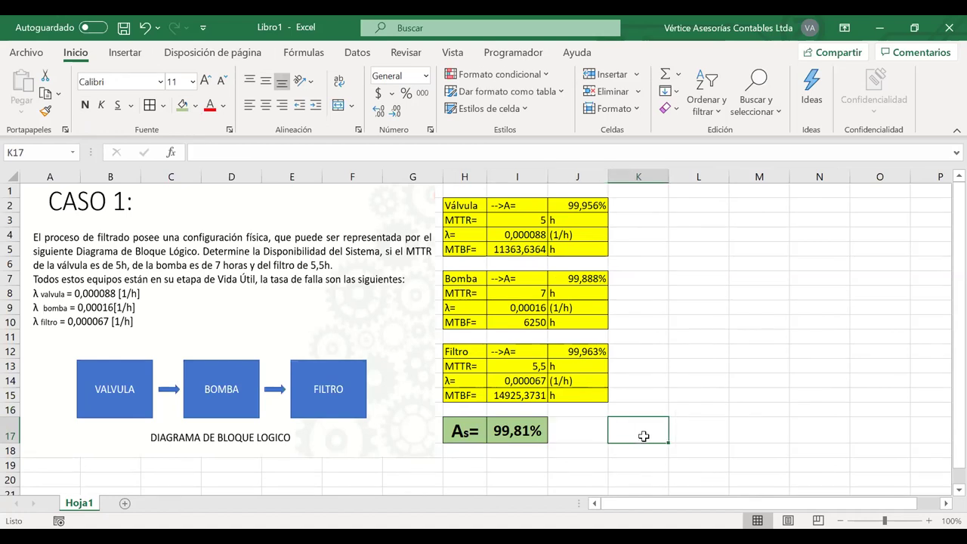
key("Down")
key("Left")
key("Left")
key("Down")
key("Left")
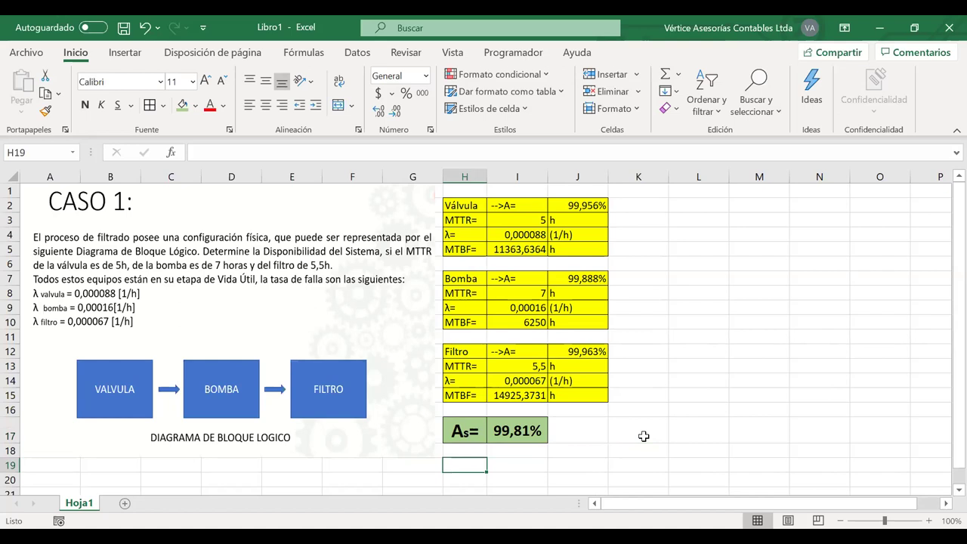
type("H/")
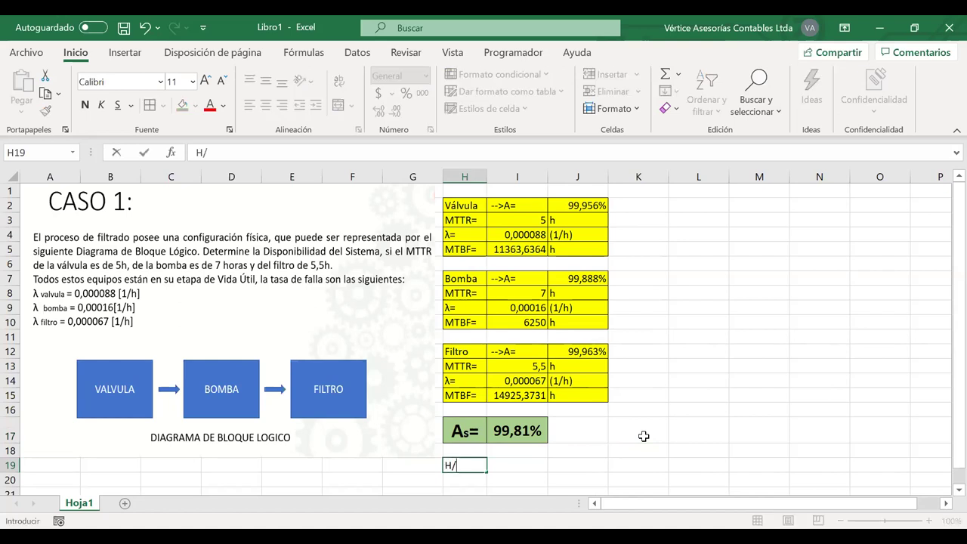
type("año=")
left_click(527, 463)
type("=")
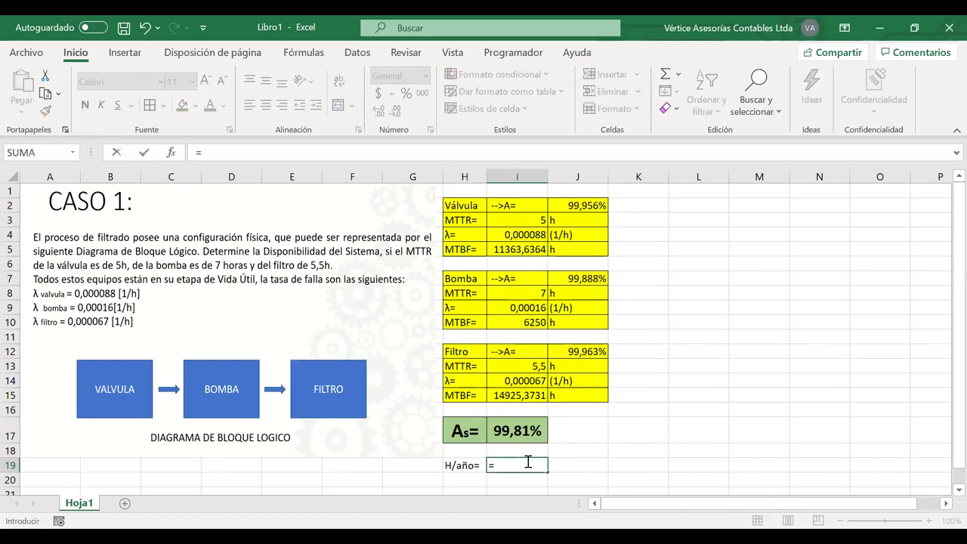
type("365*24")
key("Return")
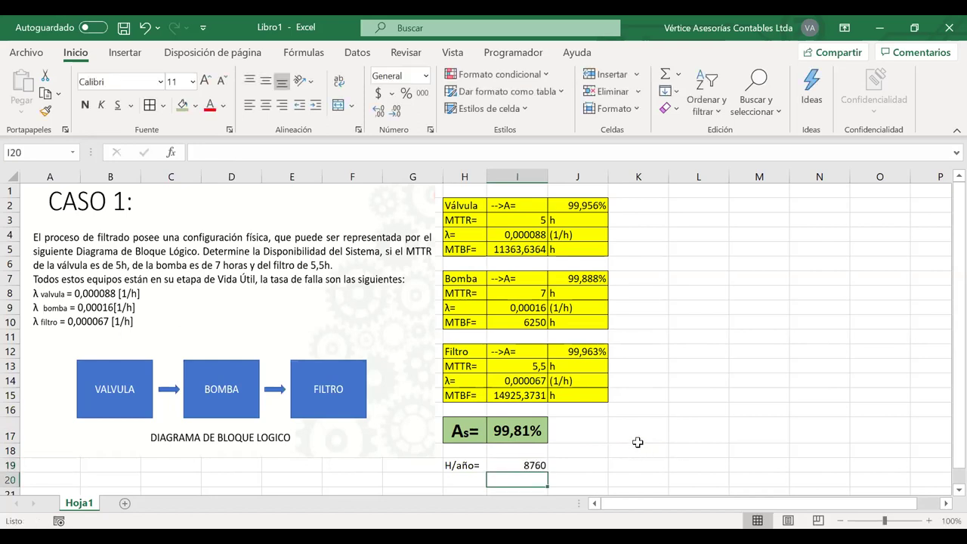
Enter the label "Dispo h=" in K17 and calculate the available hours in L17 as I19 multiplied by I17
left_click(638, 441)
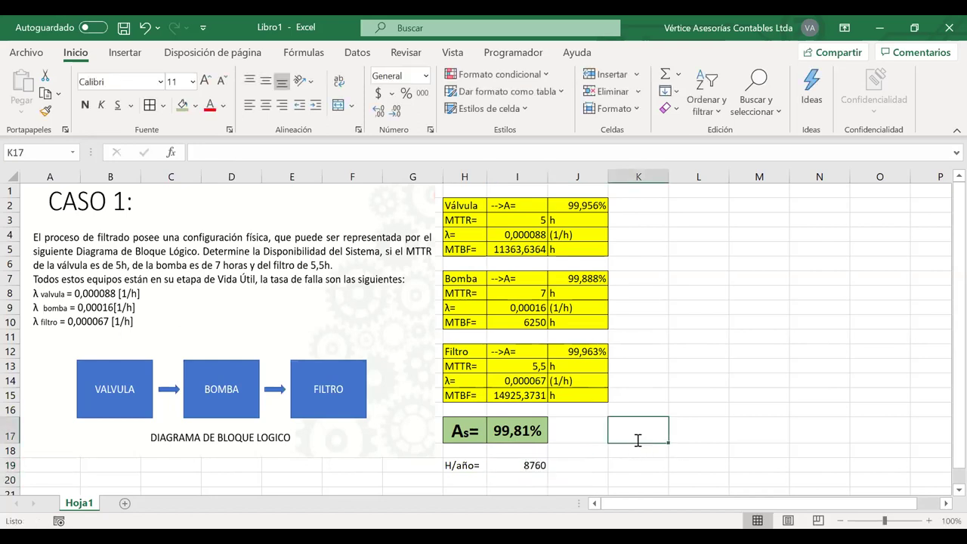
type("Dispo")
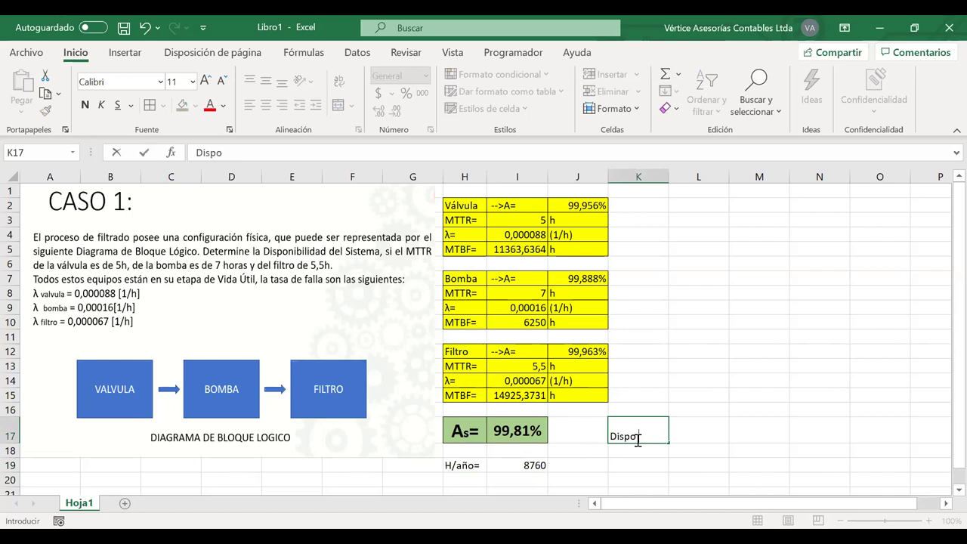
type("h")
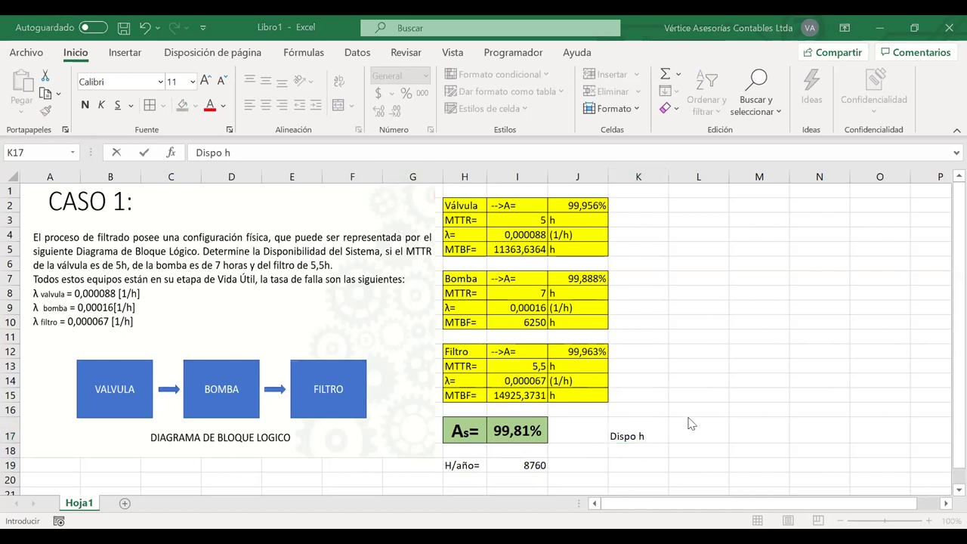
type("=")
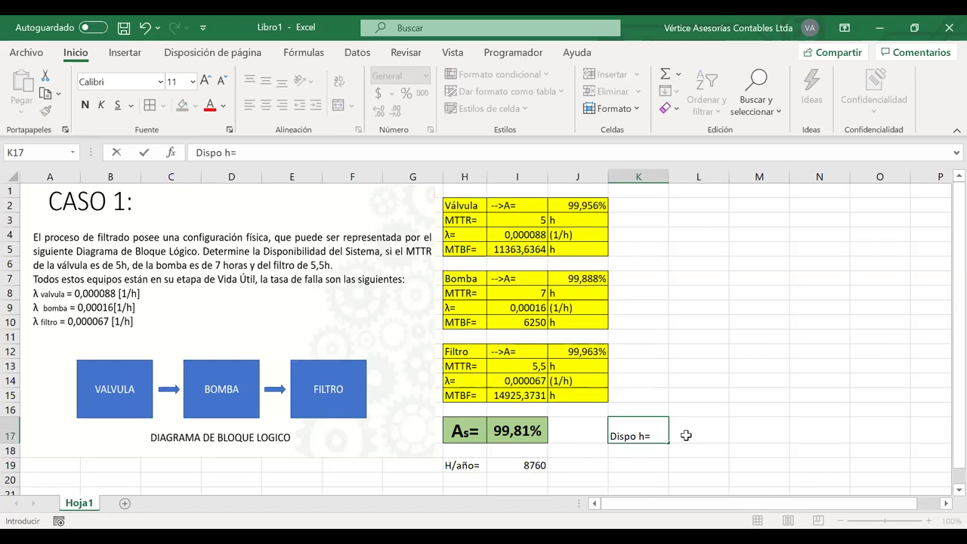
left_click(686, 435)
type("=")
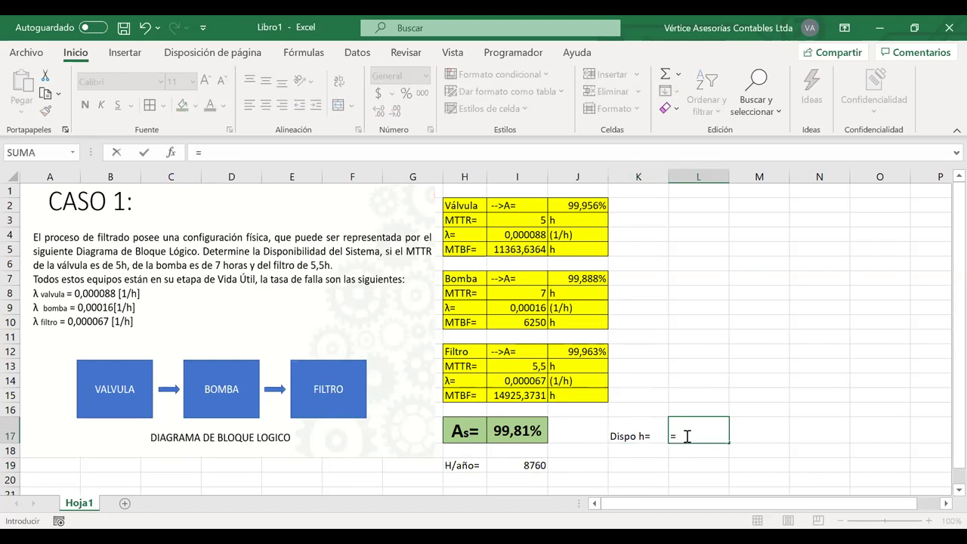
left_click(524, 467)
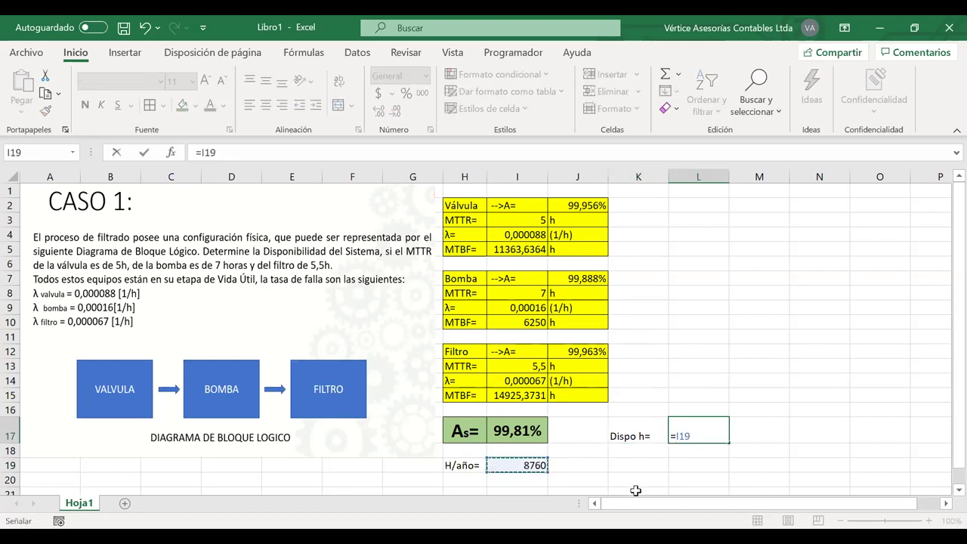
type("*")
left_click(500, 434)
key("Return")
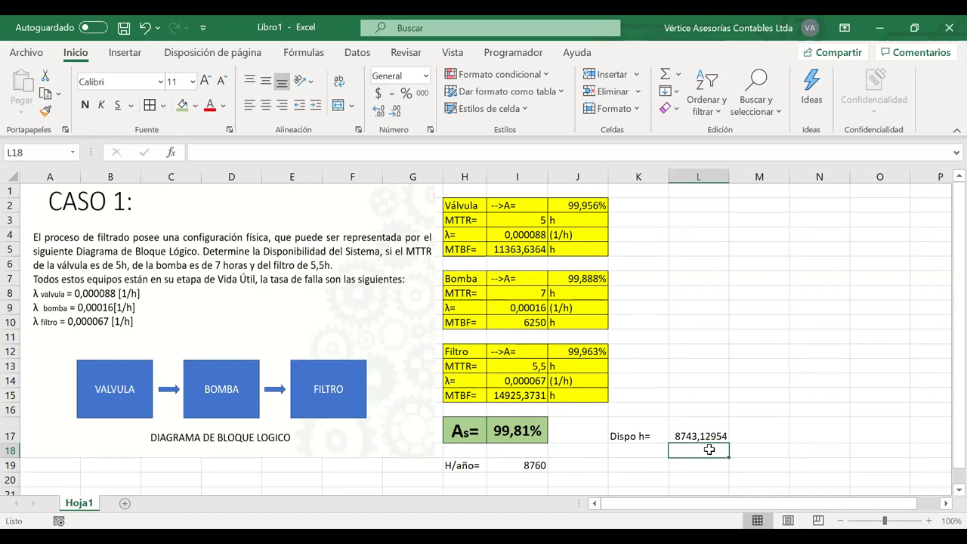
Enter the label "Indispo h=" in K18 and calculate the unavailable hours in L18 with =I19-L17
left_click(633, 452)
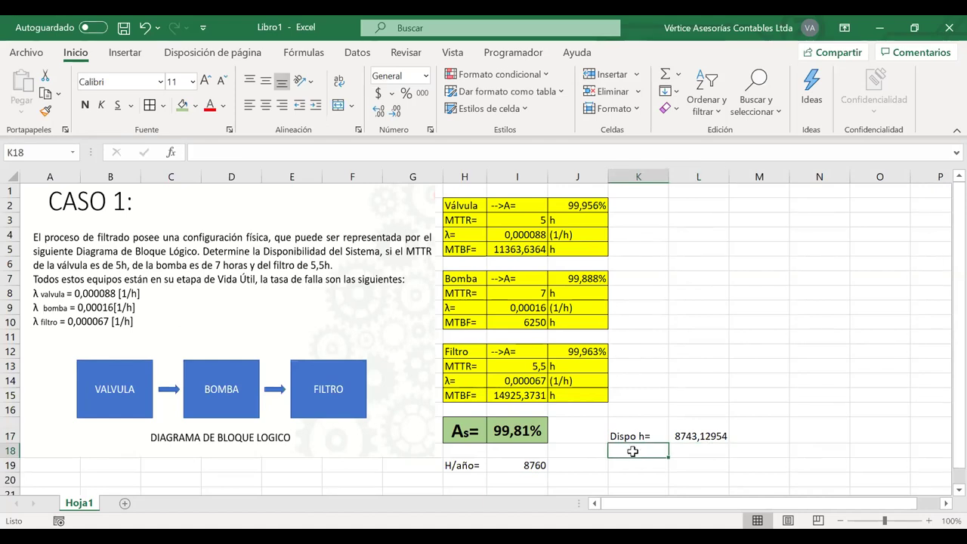
type("Indis")
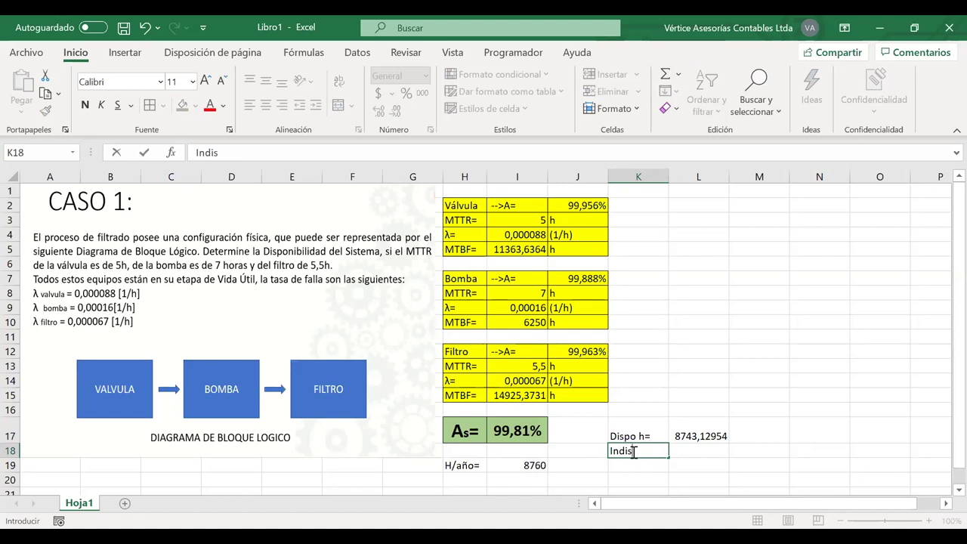
type("po h=")
left_click(688, 451)
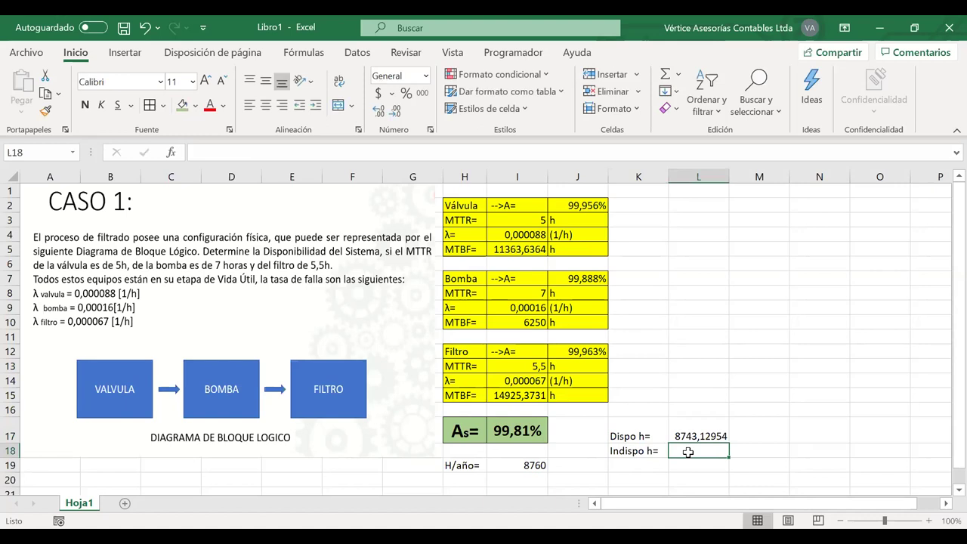
type("=")
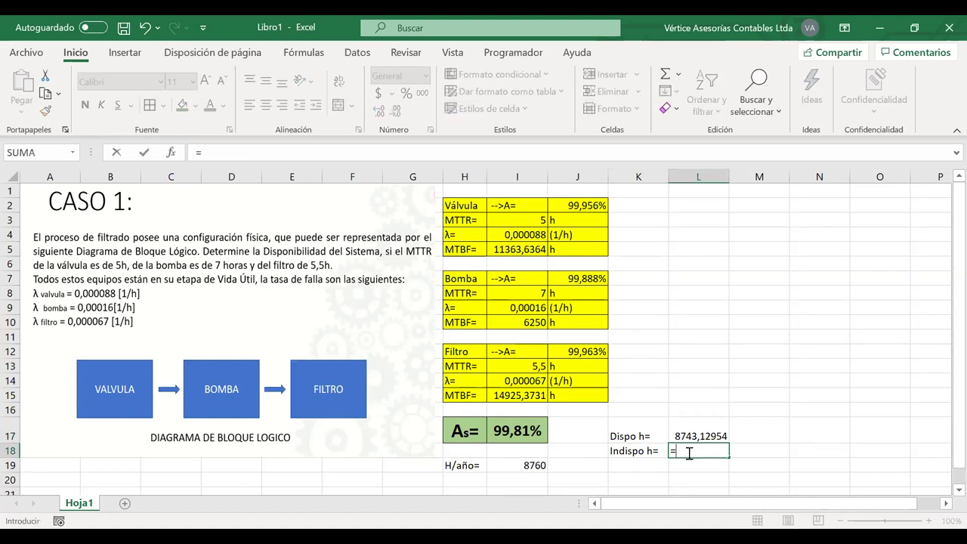
left_click(535, 465)
type("-")
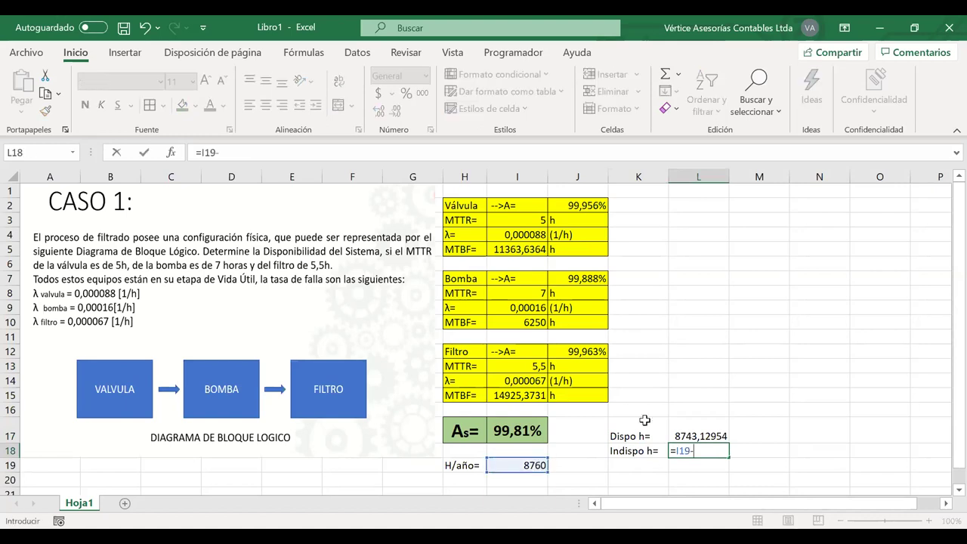
left_click(702, 435)
key("Return")
Reduce the unavailable hours in L18 to two decimal places
left_click(701, 450)
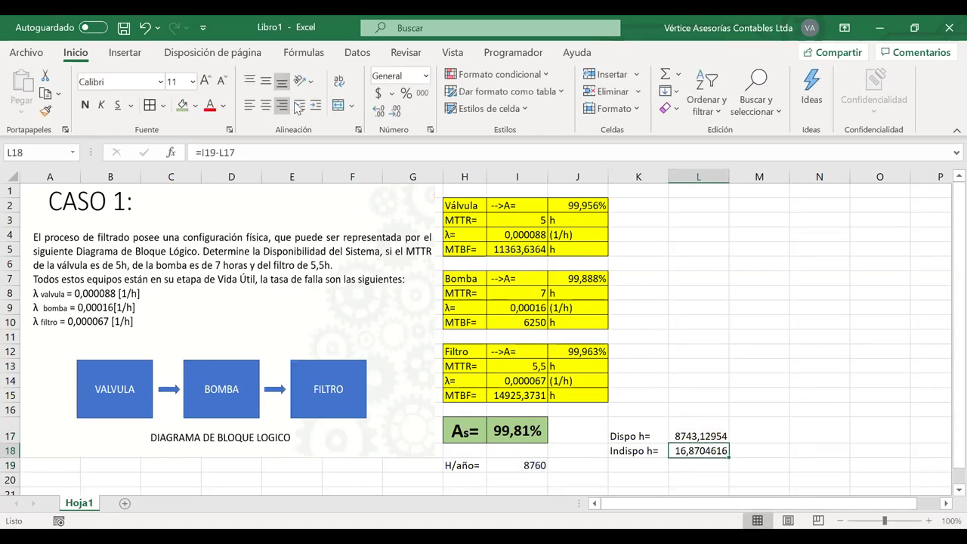
left_click(397, 112)
left_click(398, 112)
left_click(398, 112)
left_click(397, 112)
left_click(397, 112)
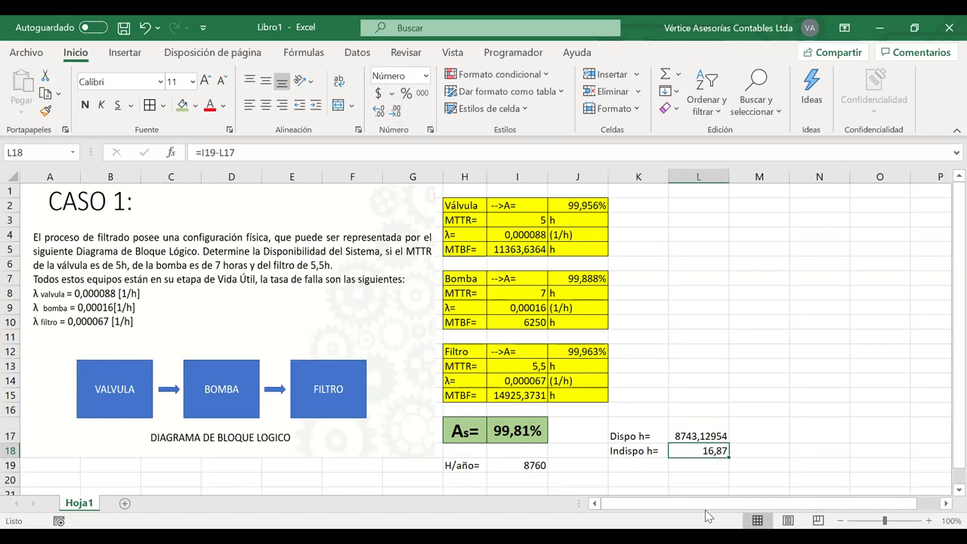
Show the available hours in L17 with two decimal places and narrow column L
left_click(682, 423)
left_click(396, 112)
left_click(396, 112)
left_click(396, 112)
left_click(396, 112)
left_click(377, 113)
left_click_drag(730, 170, 711, 175)
Enter the unit "h" in M17 and M18 beside the available and unavailable hours
left_click(732, 412)
left_click(736, 438)
type("h")
key("Return")
type("h")
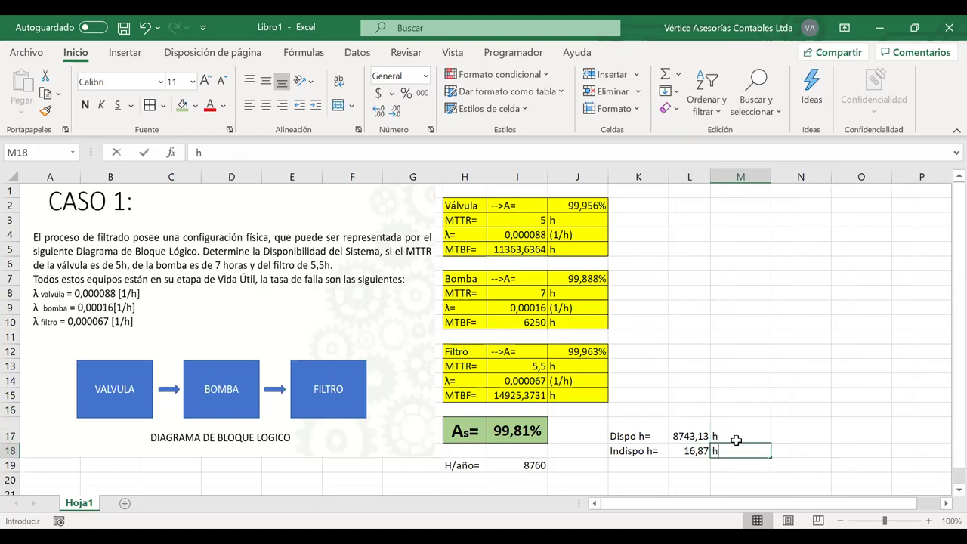
key("Left")
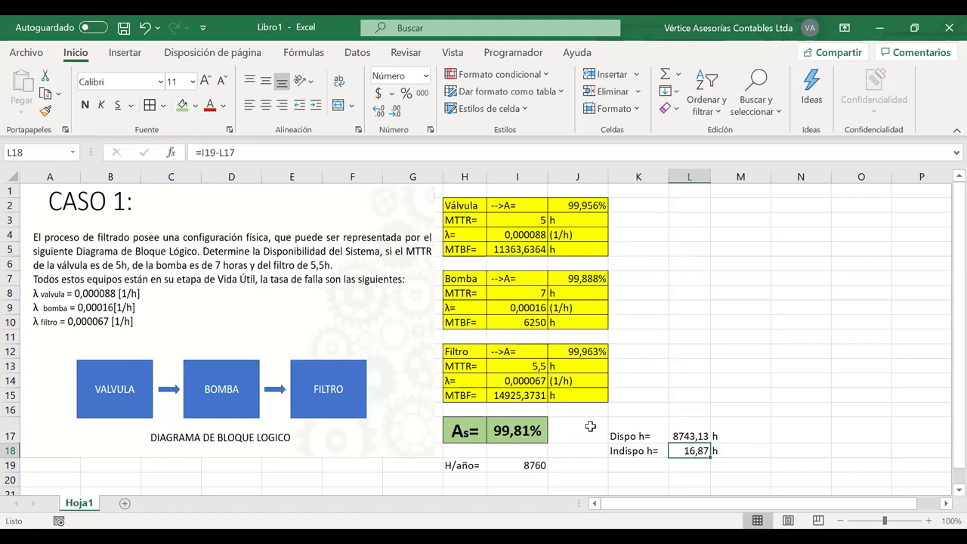
Add a new worksheet Hoja2 and paste the Caso 2 problem image into it
left_click(733, 354)
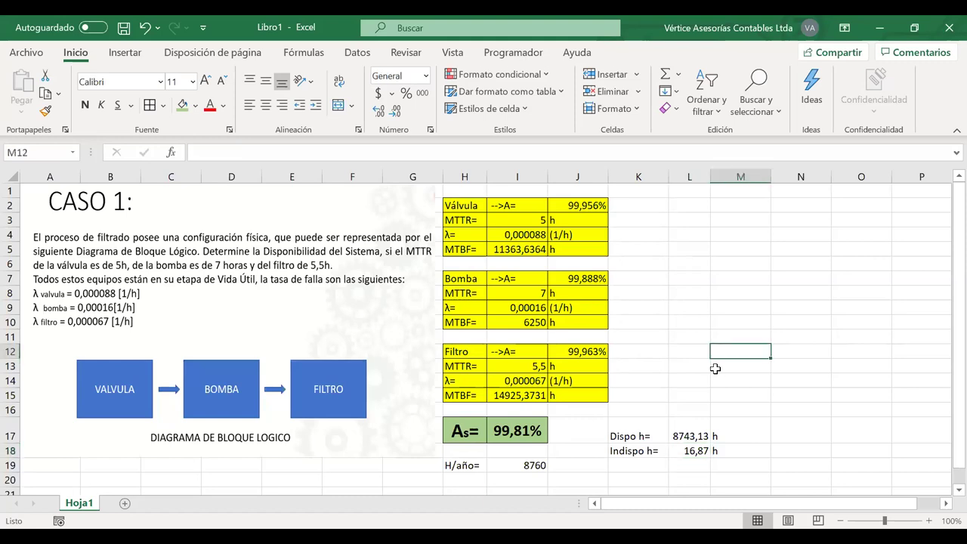
left_click(126, 503)
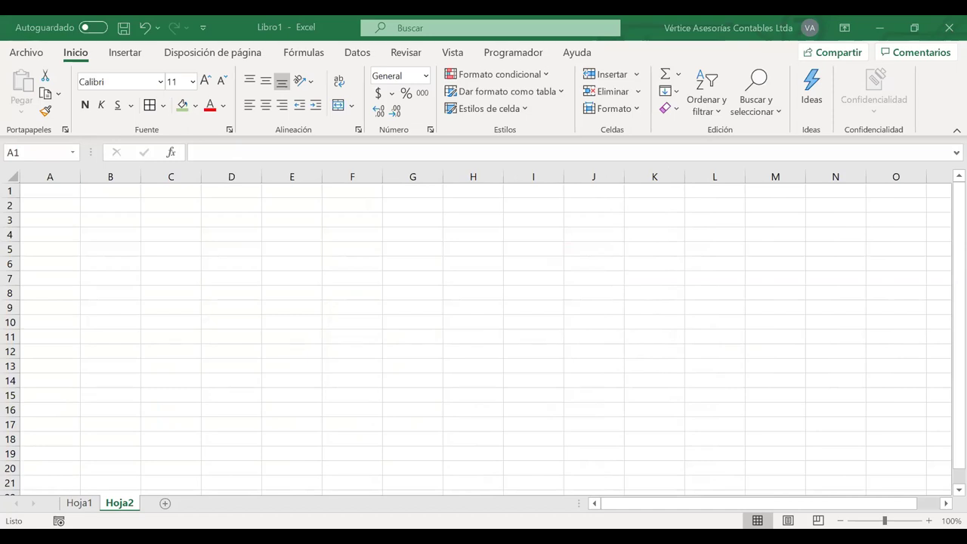
key("ctrl+v")
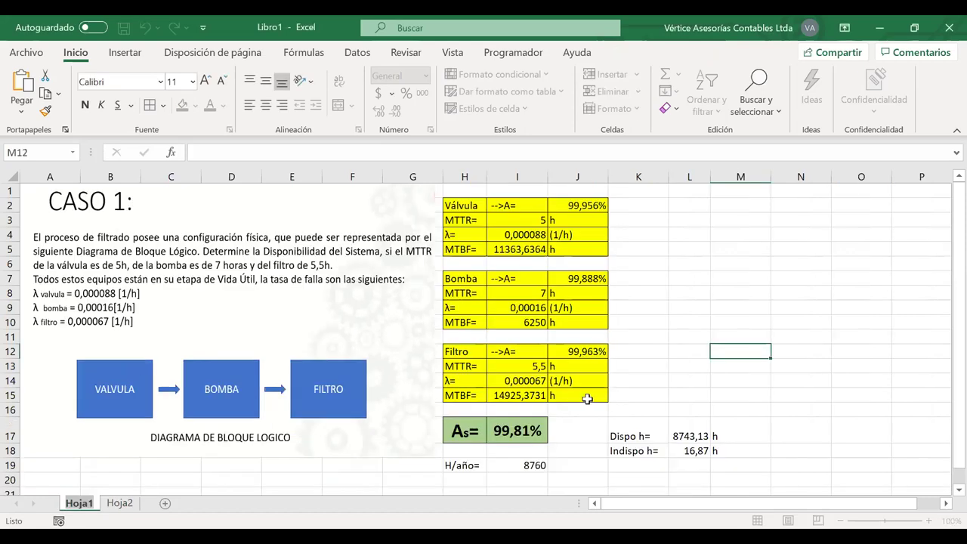
Copy the valve, pump and filter tables H2:J15 from Hoja1 and paste them at H2 of Hoja2
left_click_drag(588, 398, 589, 399)
key("ctrl+c")
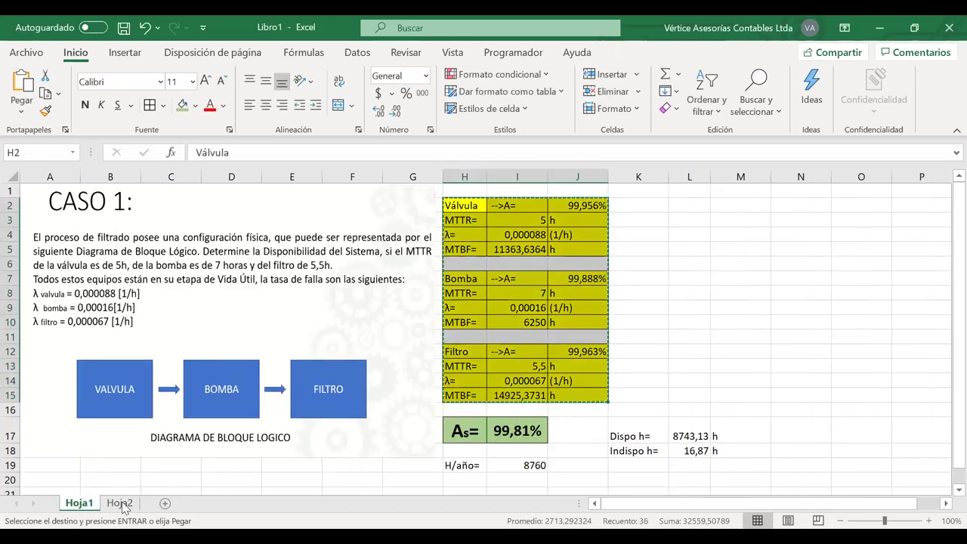
key("ctrl+Page_Down")
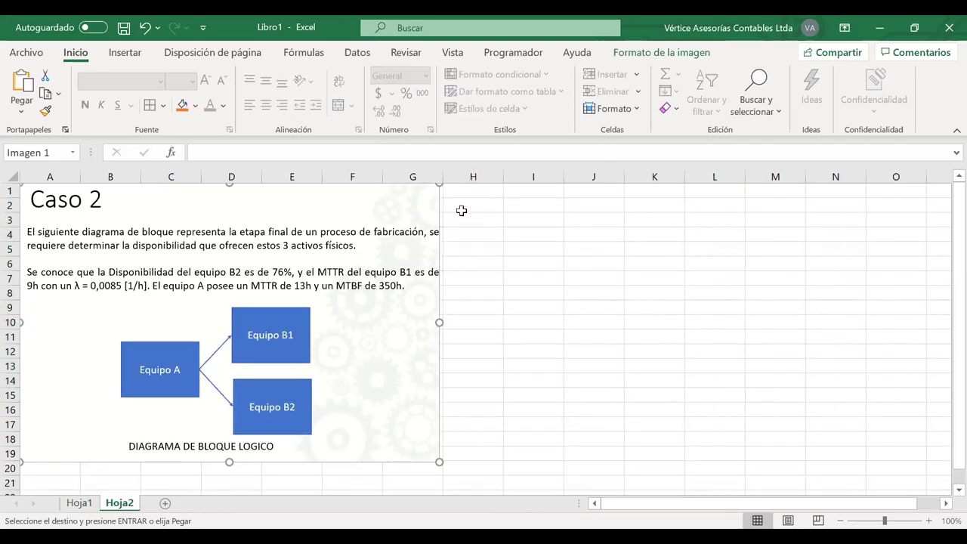
left_click(461, 211)
key("ctrl+v")
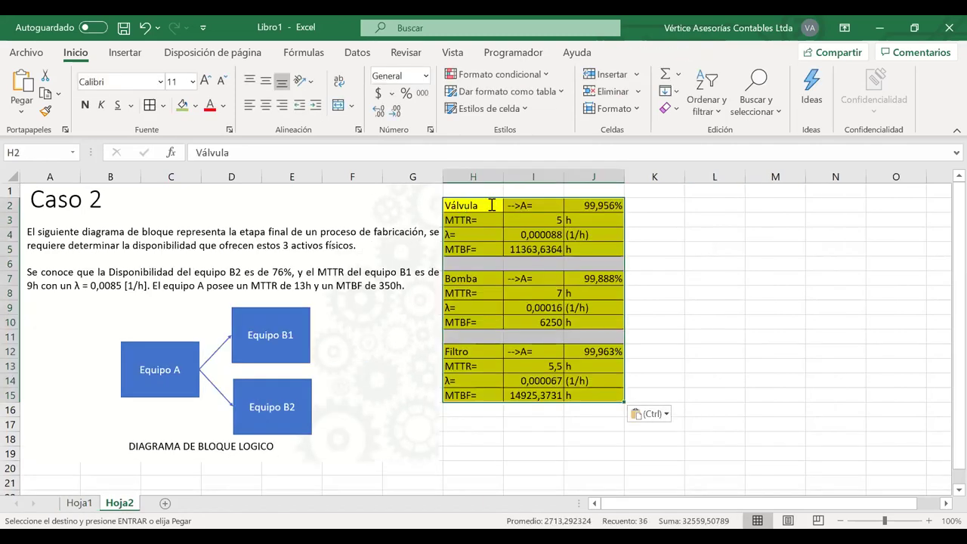
Rename the three table headings in H2, H7 and H12 as "Equipo A", "Equipo B1" and "Equipo B2"
type("Eq")
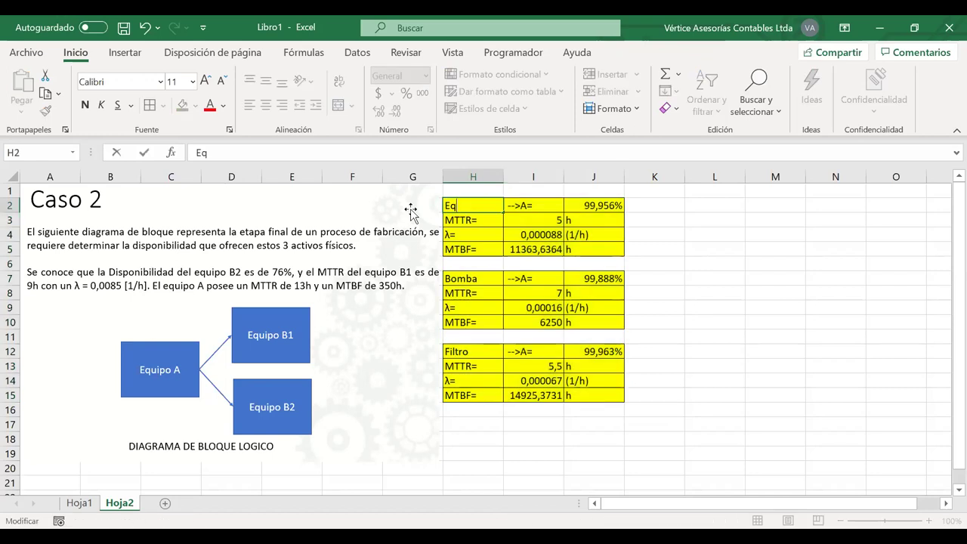
type("uipo A")
left_click(444, 277)
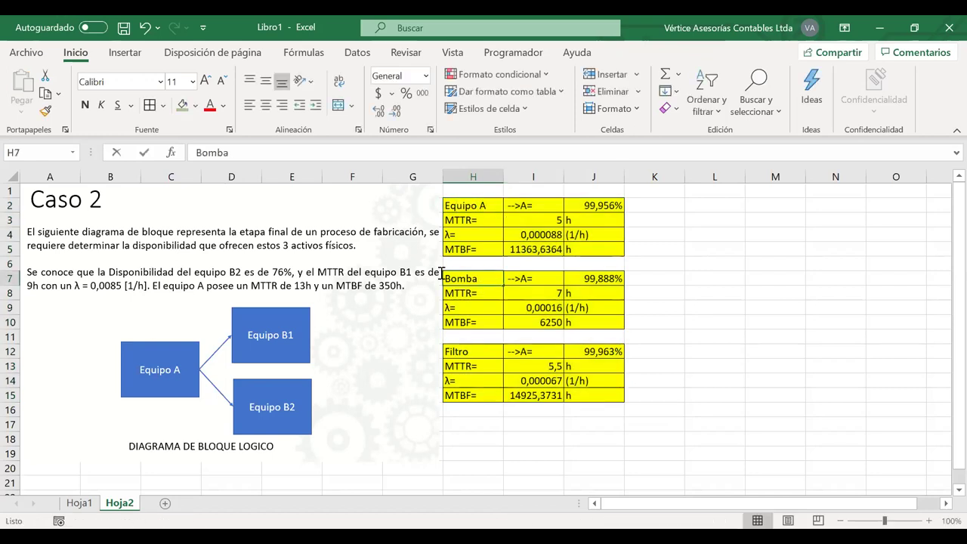
type("Equ")
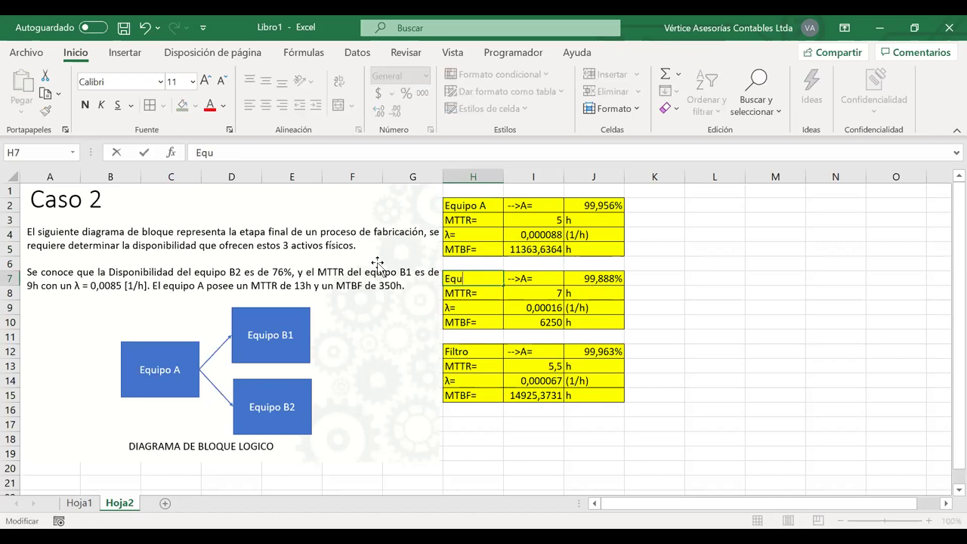
type("ipo B1")
key("Return")
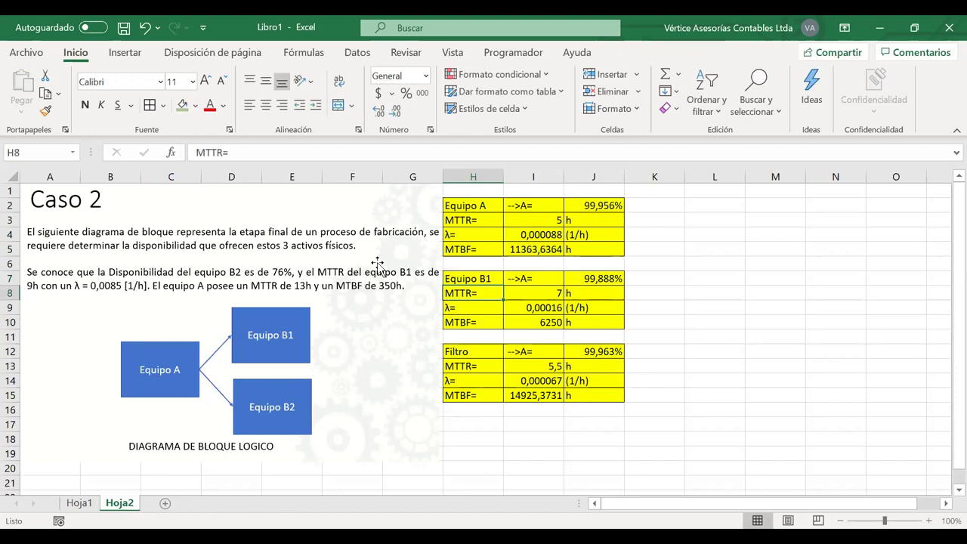
key("Down")
key("Down")
key("Down")
key("Down")
type("Equip")
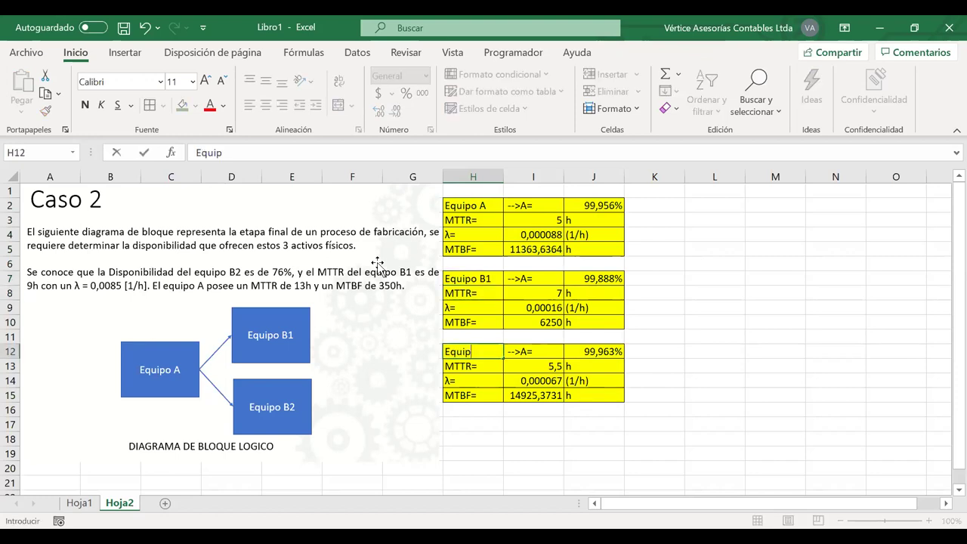
type("o B2")
key("Return")
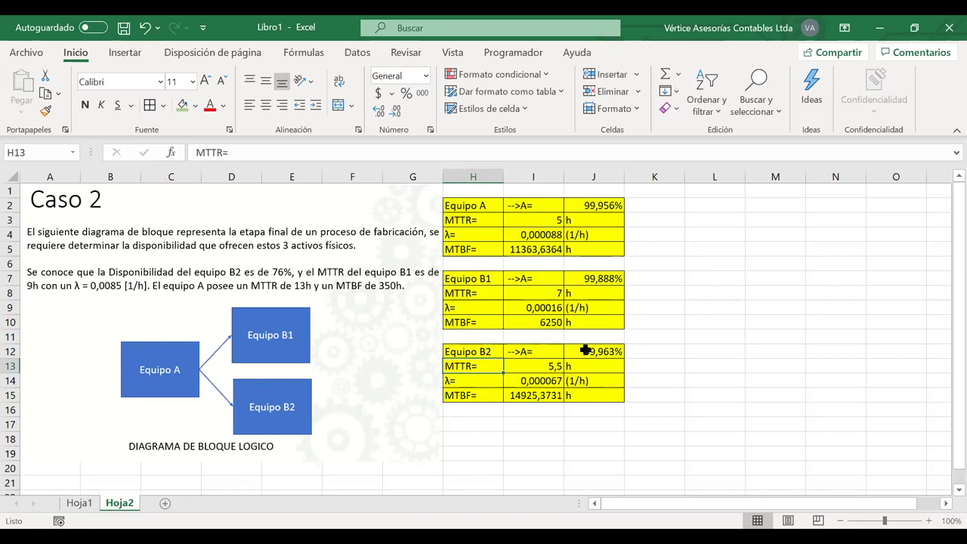
Replace the availability formula of Equipo B2 in J12 with 76%
left_click(601, 357)
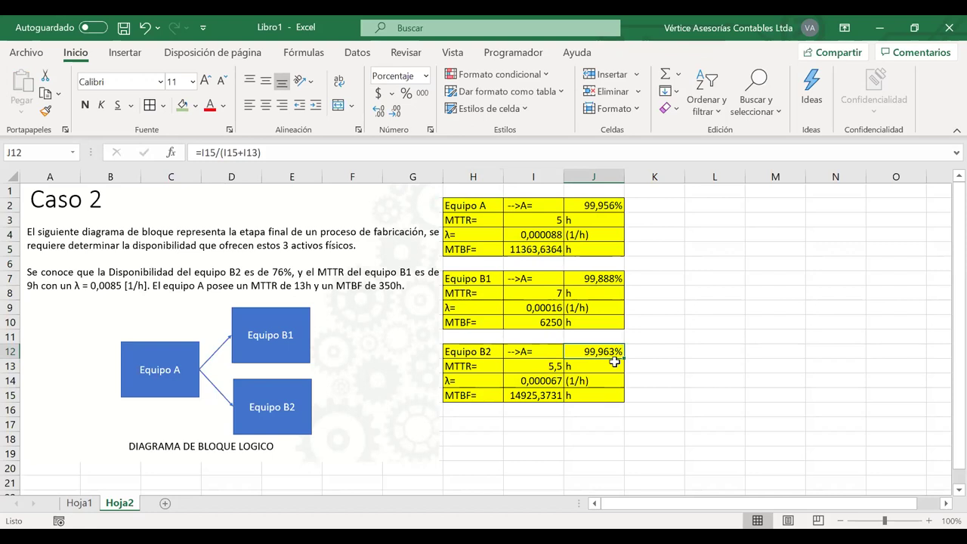
key("F2")
type("76%")
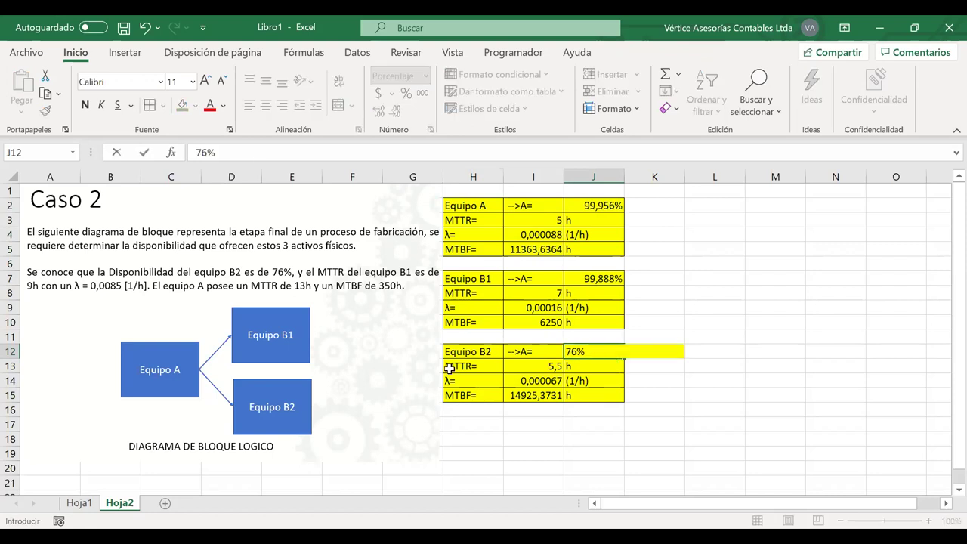
Clear the contents, fill and borders of the MTTR, λ and MTBF rows H13:J15 under Equipo B2
left_click_drag(461, 368, 568, 388)
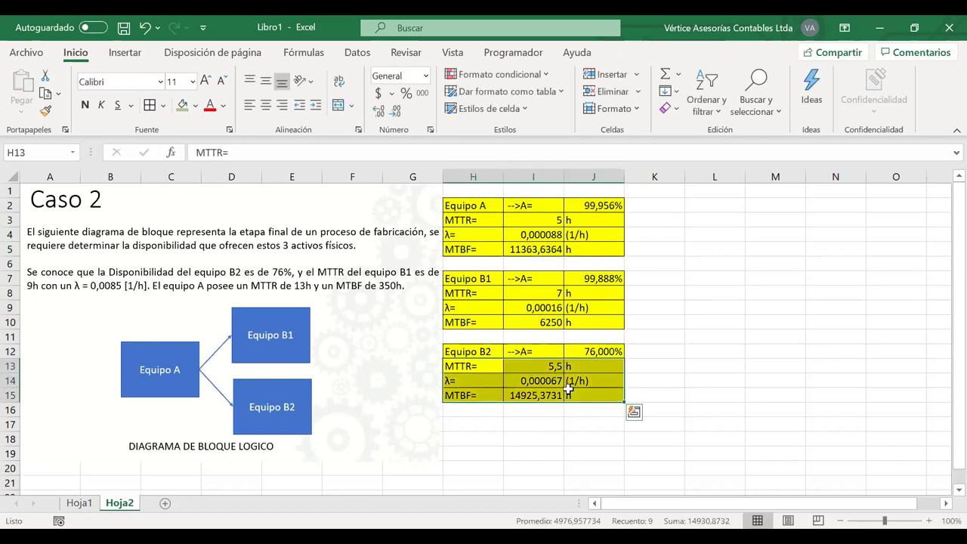
key("Delete")
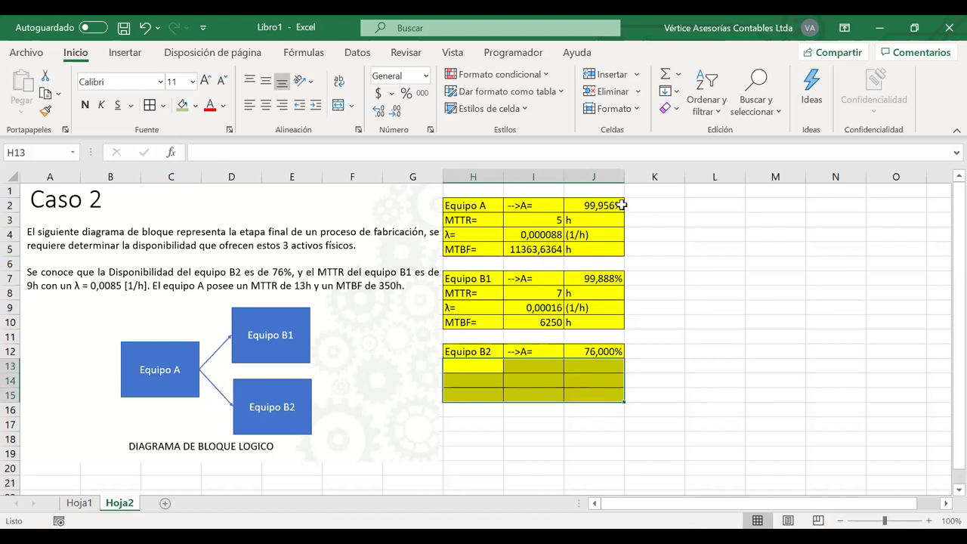
left_click(672, 115)
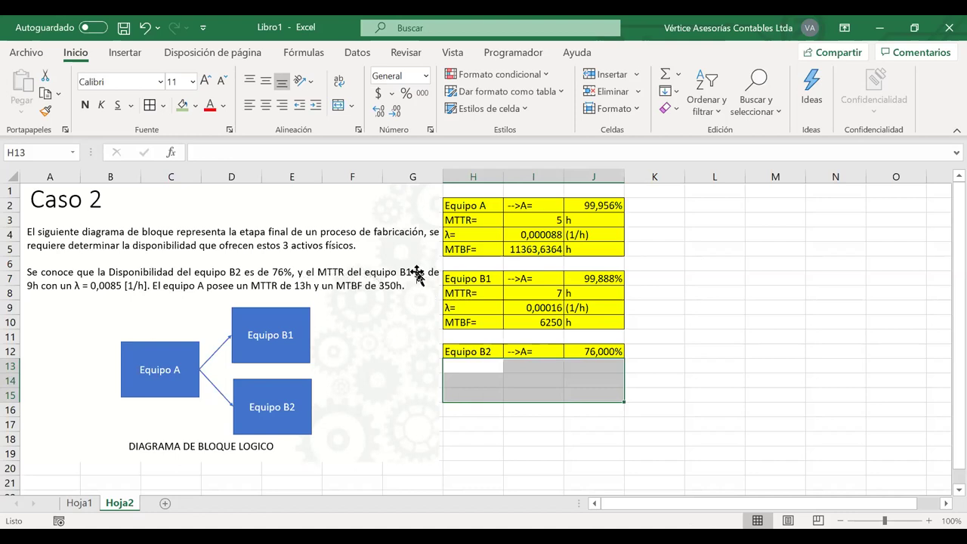
Set the MTTR of Equipo B1 to 9 in I8 and its λ to 0,0085 in I9
left_click(485, 279)
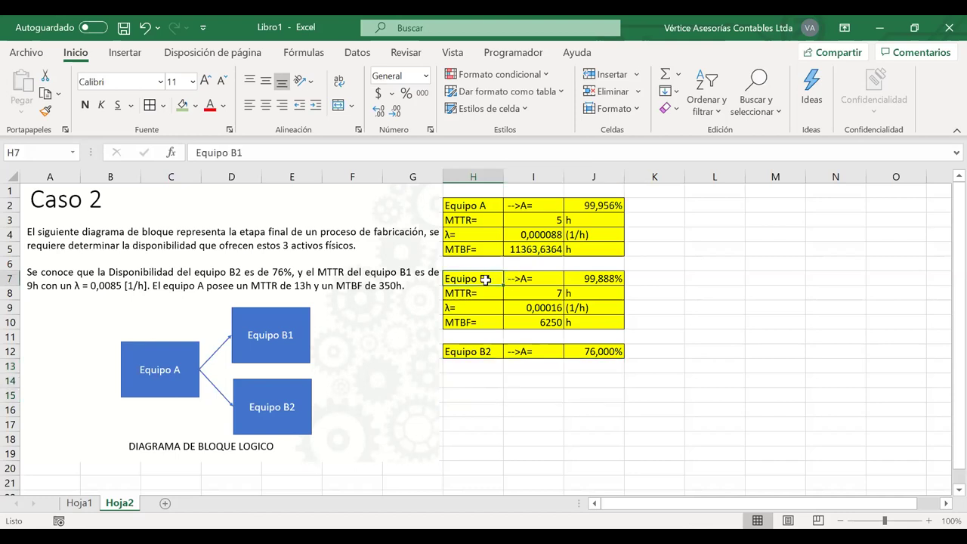
left_click(477, 291)
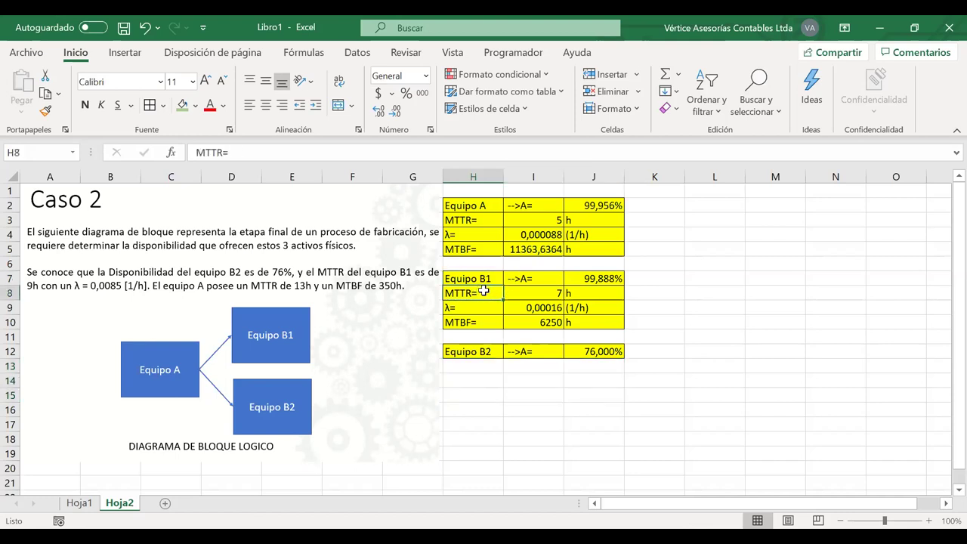
left_click(518, 291)
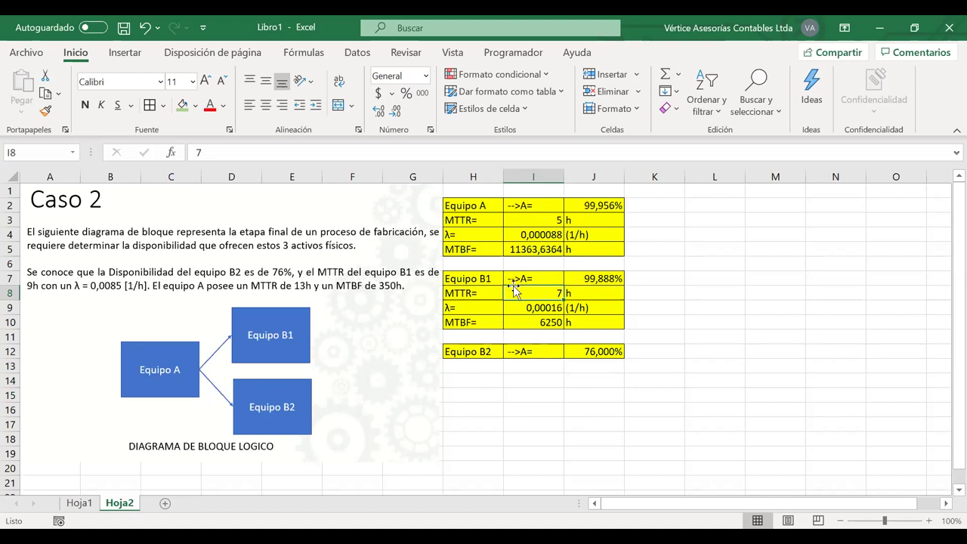
type("9")
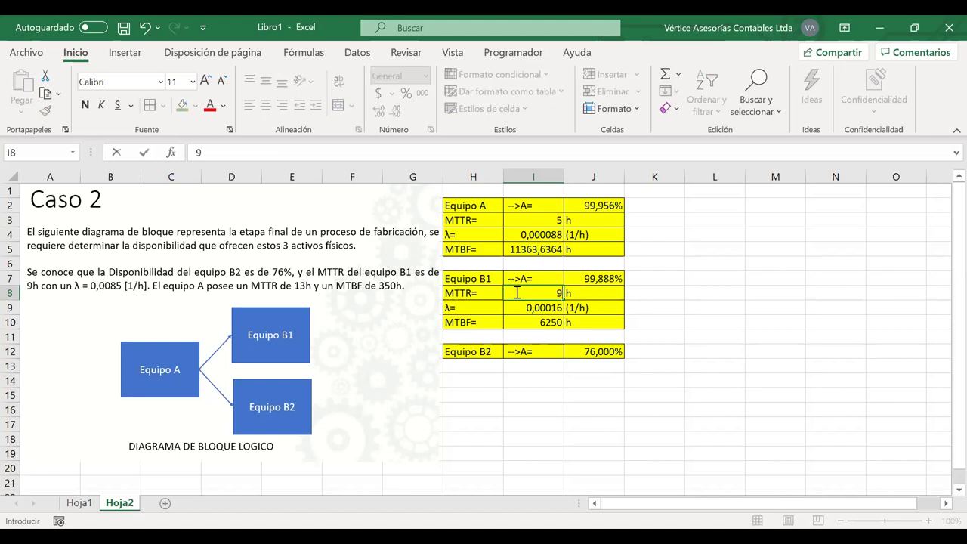
left_click(518, 307)
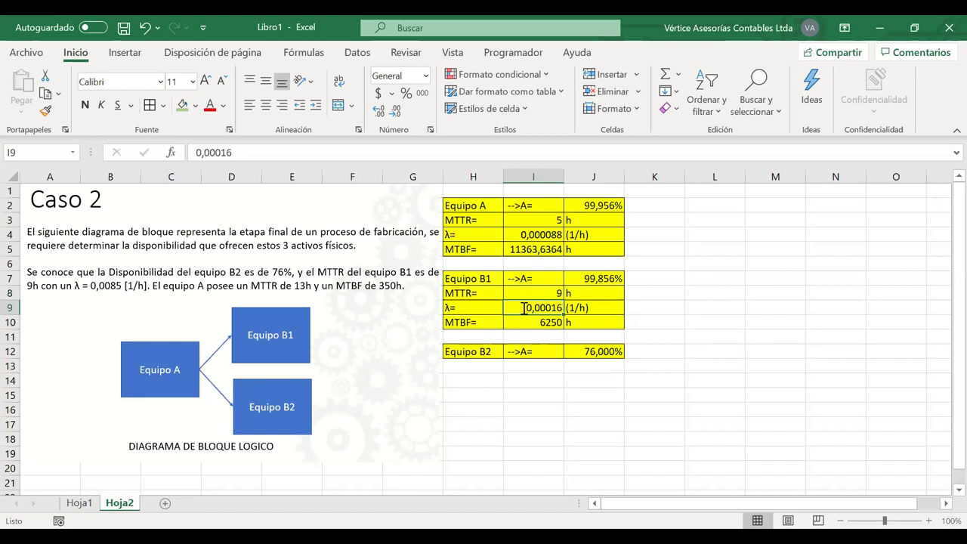
type("0,0085")
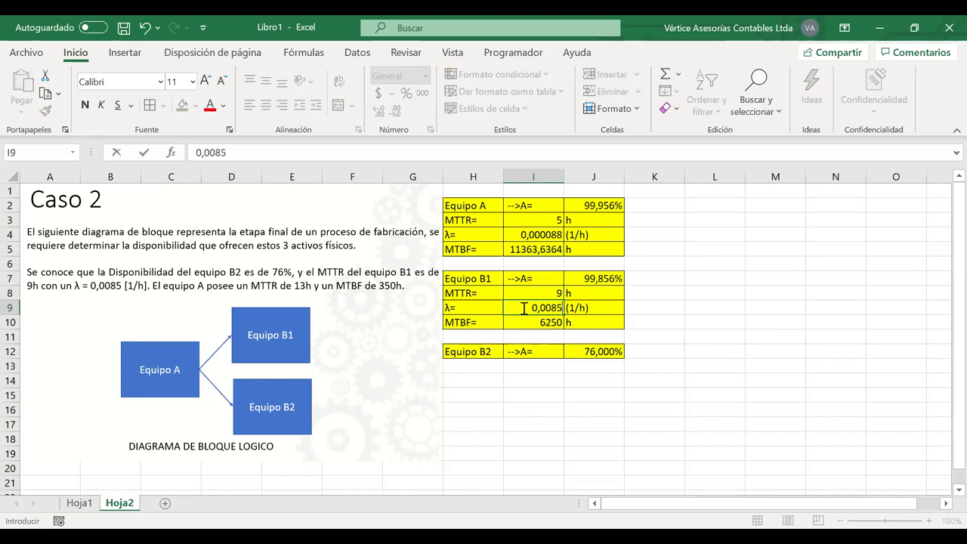
key("Return")
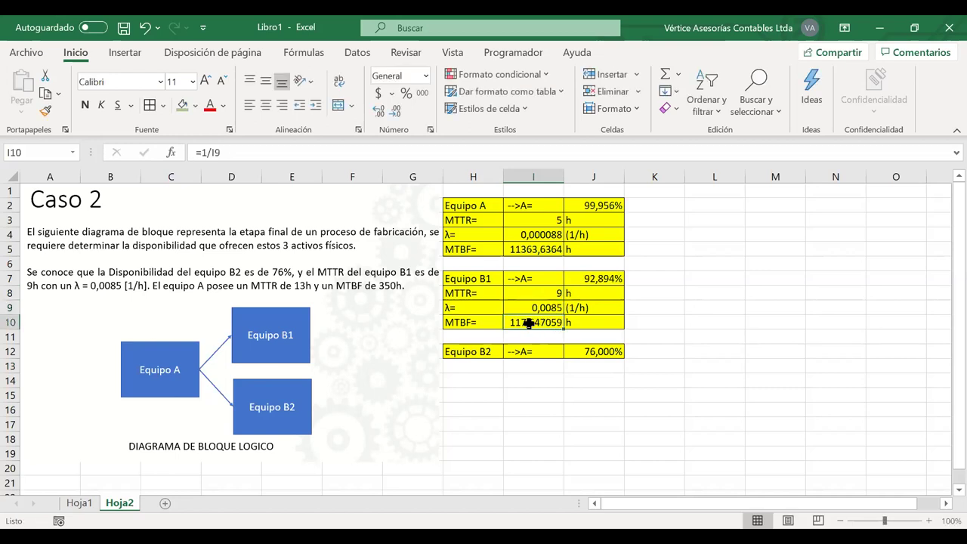
Review the MTBF formula in I10 and the availability formula in J7 for Equipo B1
left_click_drag(502, 327, 541, 323)
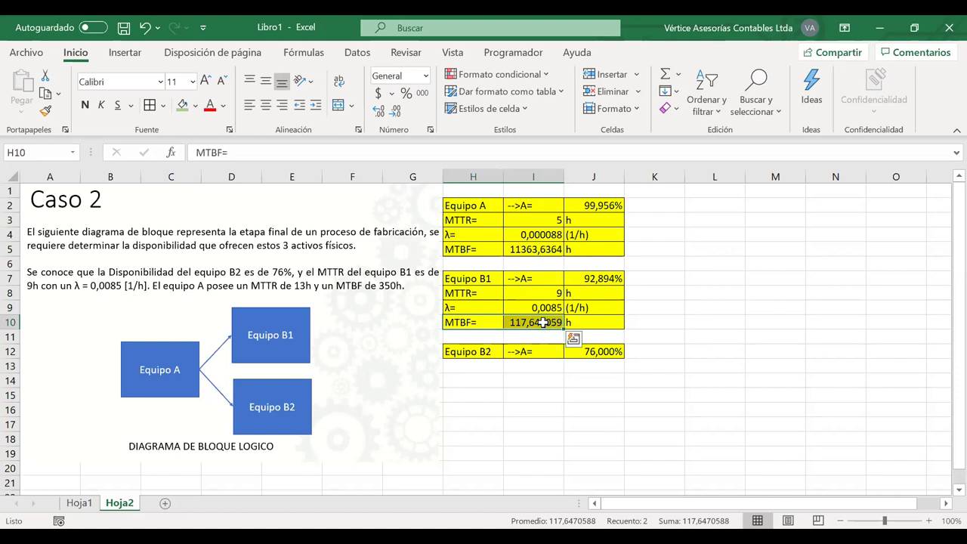
left_click(543, 322)
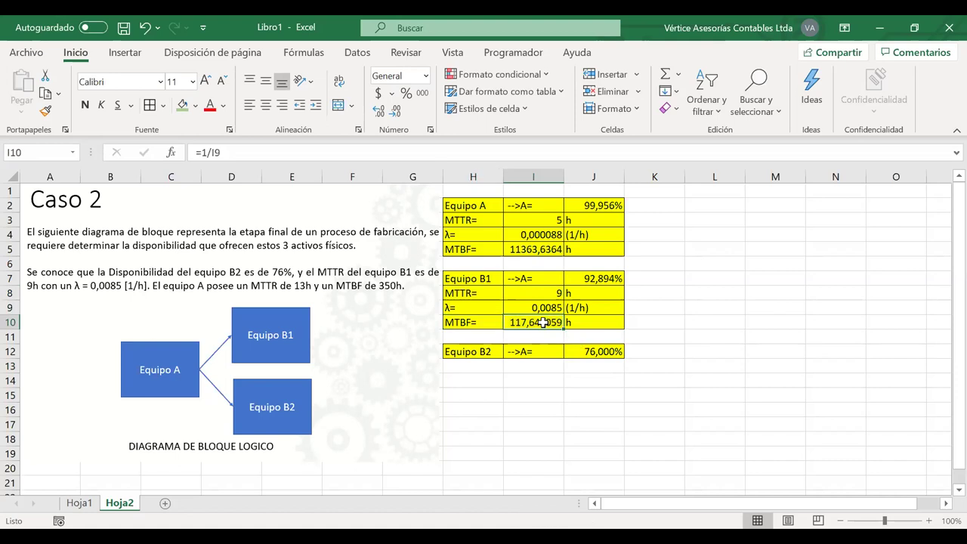
double_click(543, 323)
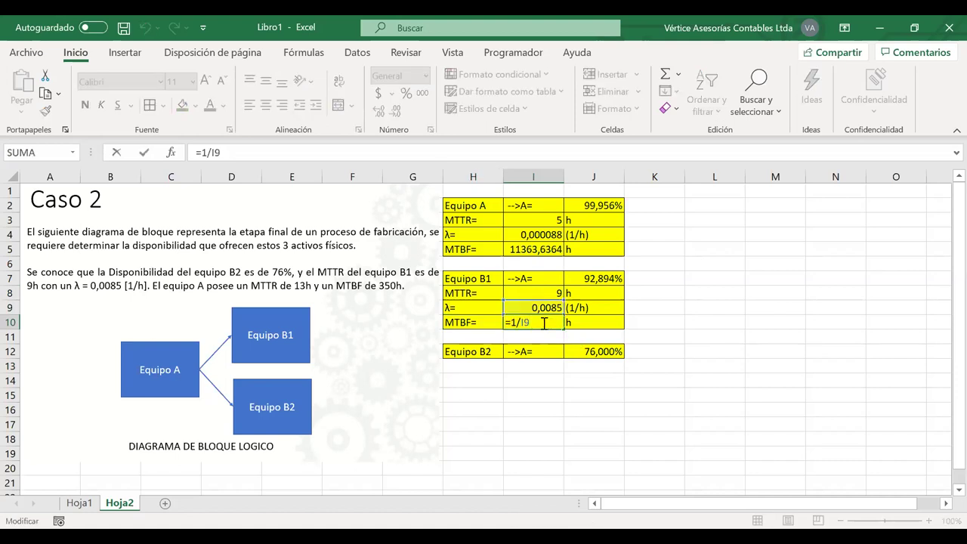
key("Return")
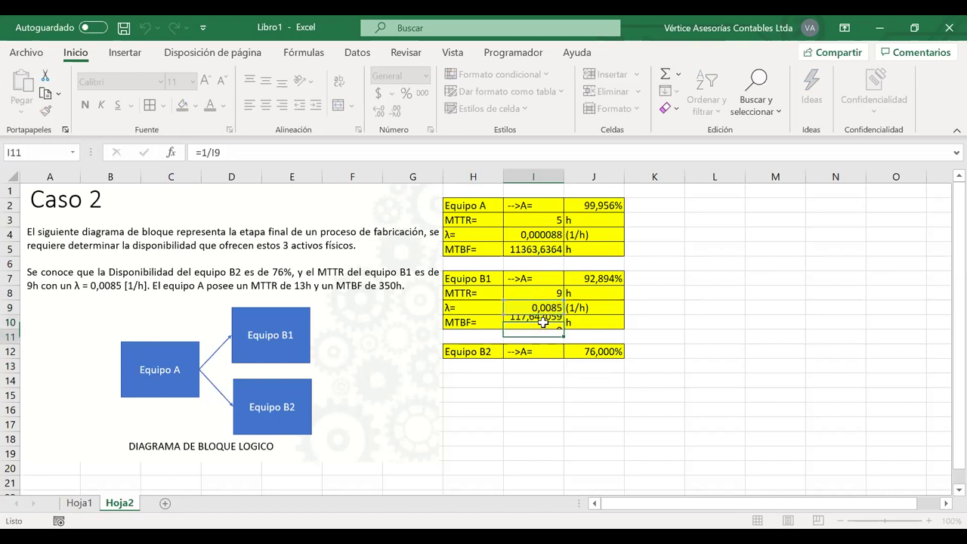
double_click(580, 278)
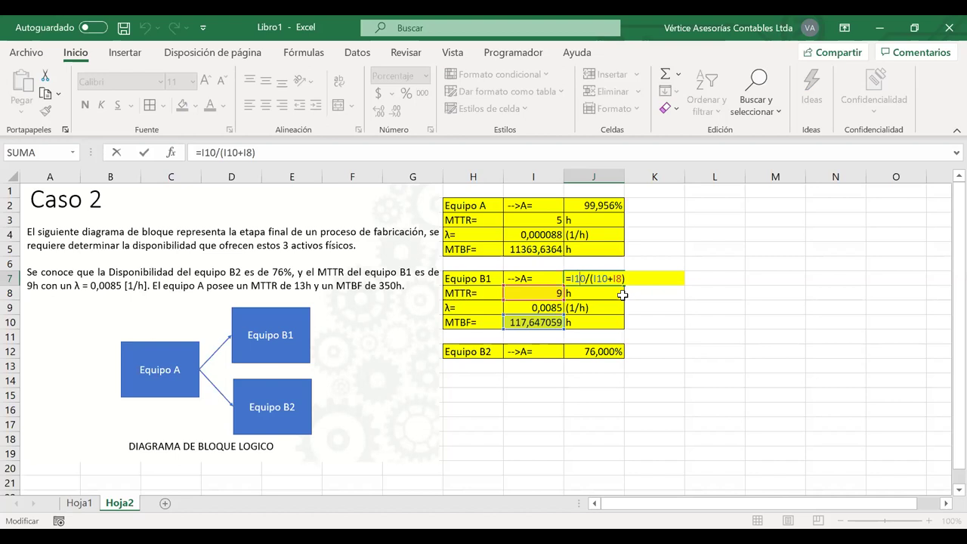
key("Return")
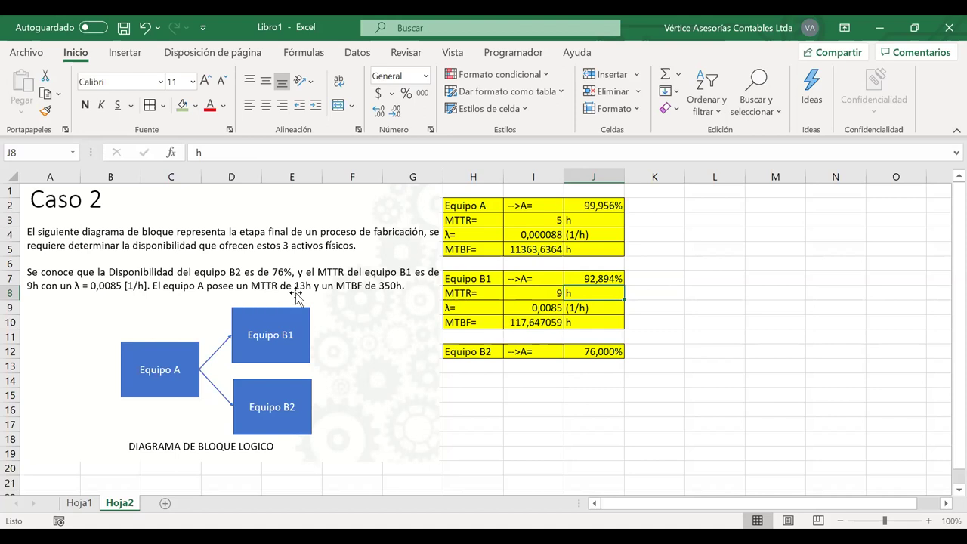
Set the MTTR of Equipo A to 13 in I3 and clear the contents and formats of its λ row H4:J4
left_click(521, 220)
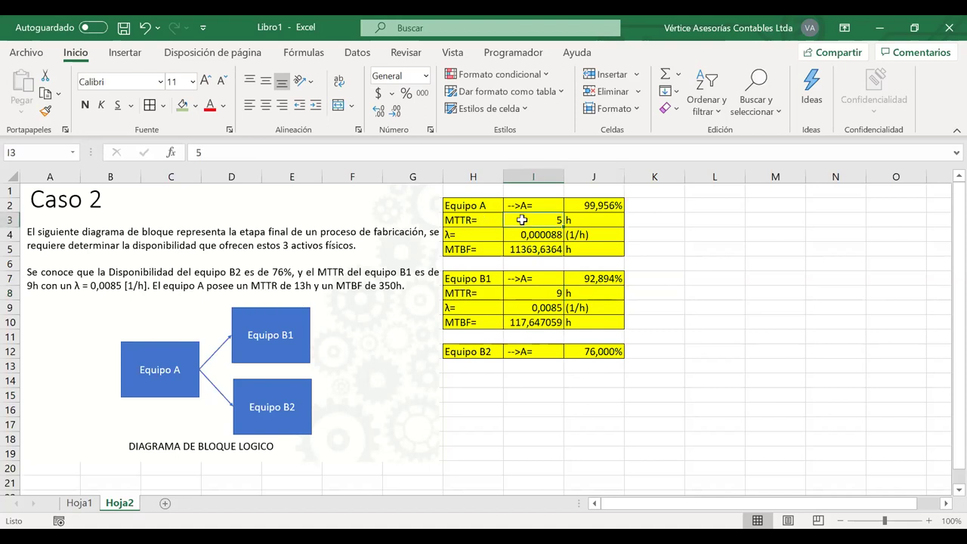
type("13")
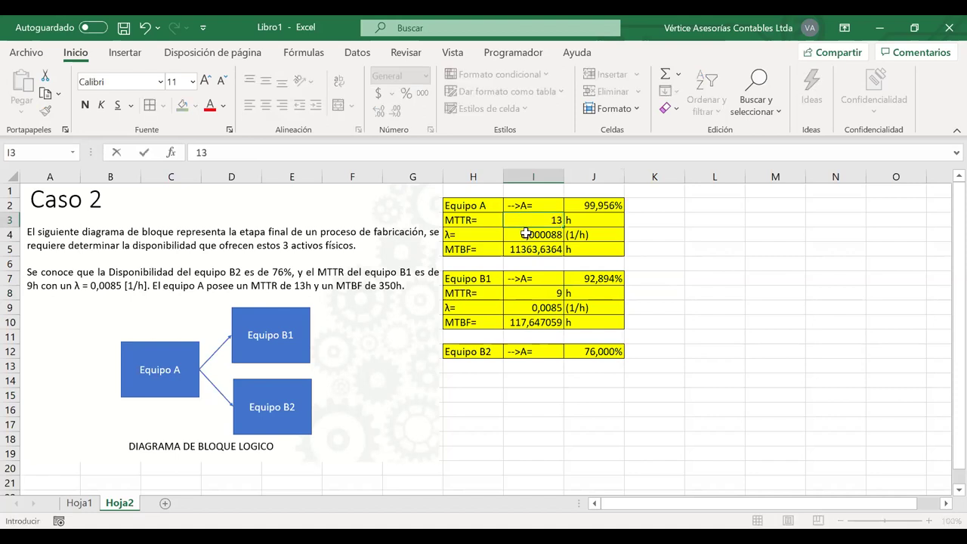
left_click_drag(477, 235, 578, 235)
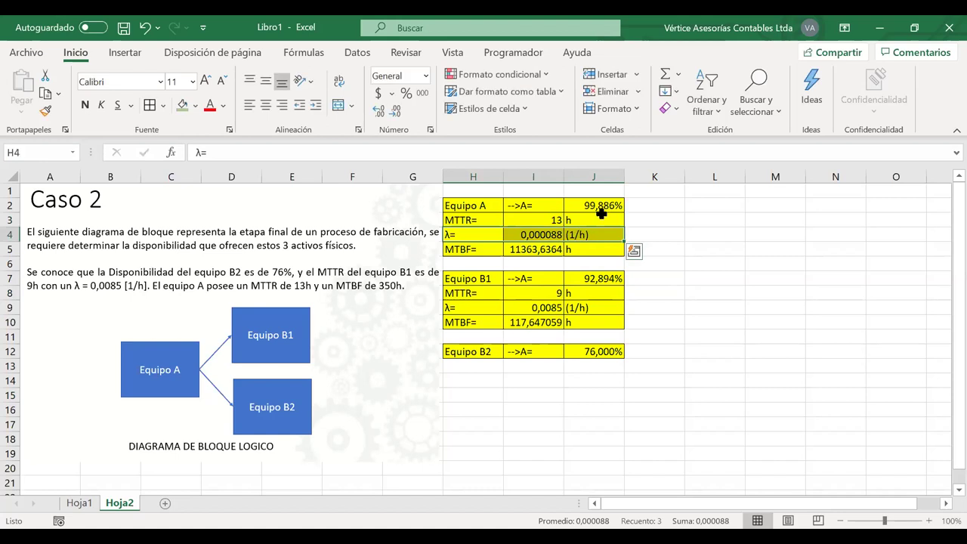
left_click(669, 108)
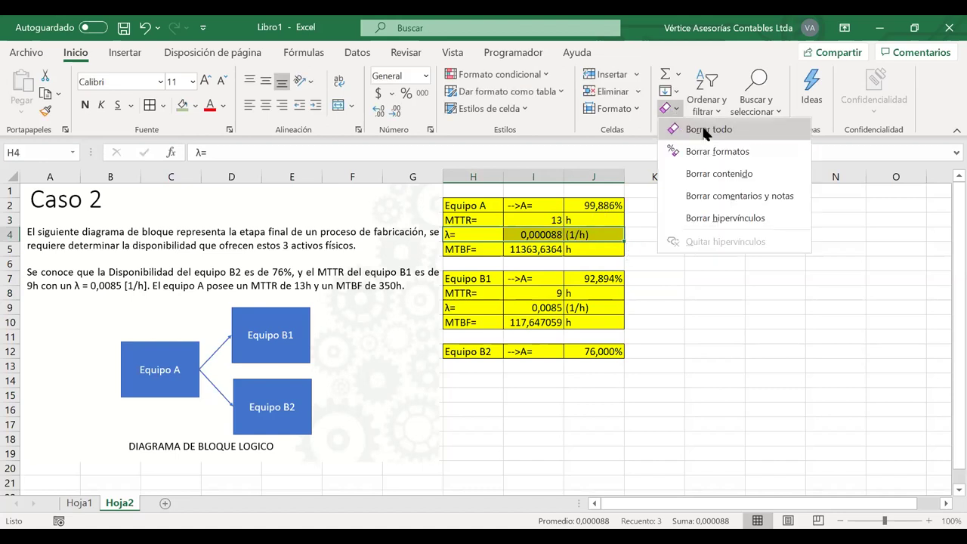
left_click(703, 133)
Move the MTBF row H5:J5 of Equipo A up to H4:J4, directly below its MTTR row
left_click_drag(472, 250, 593, 250)
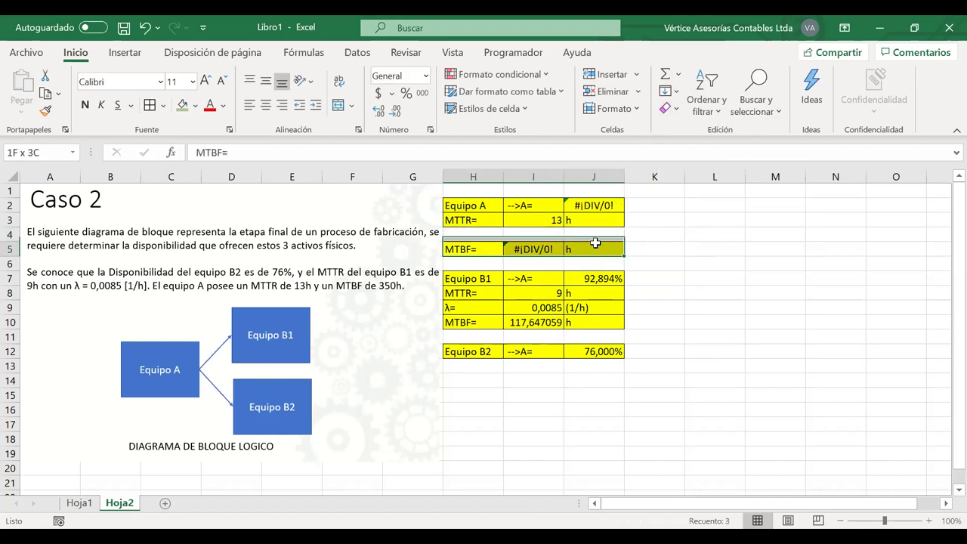
left_click(538, 238)
left_click_drag(475, 248, 593, 249)
left_click_drag(476, 246, 477, 234)
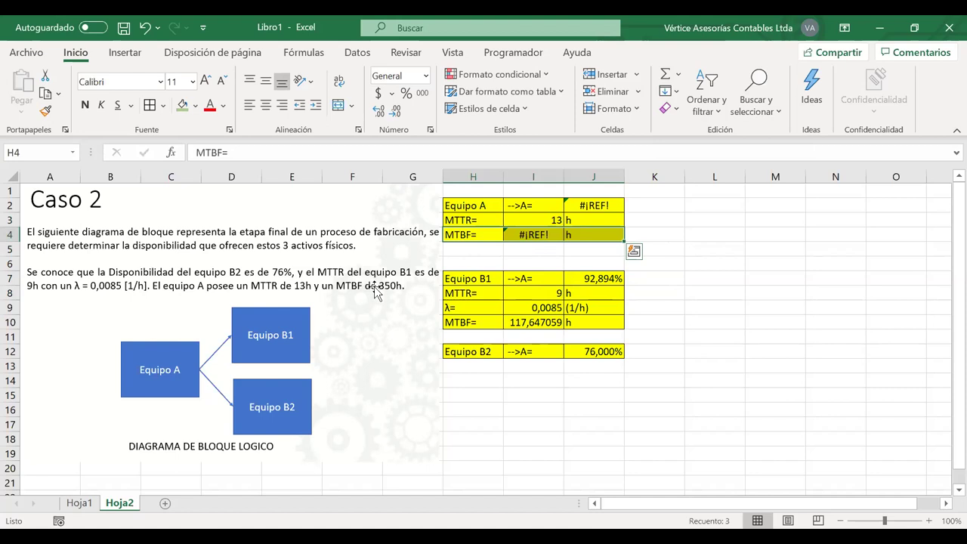
Set the MTBF of Equipo A to 350 in I4 and check the availability formula in J2
left_click(532, 235)
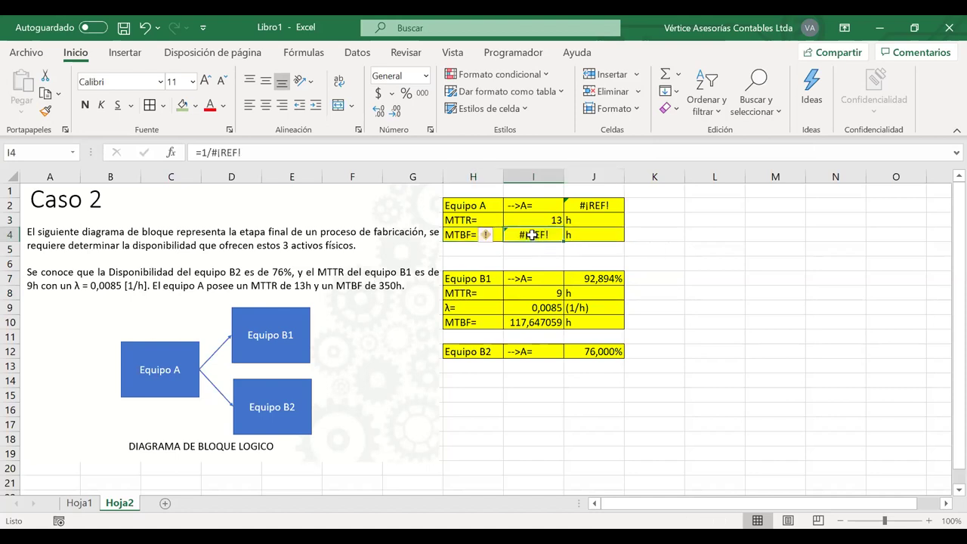
type("350")
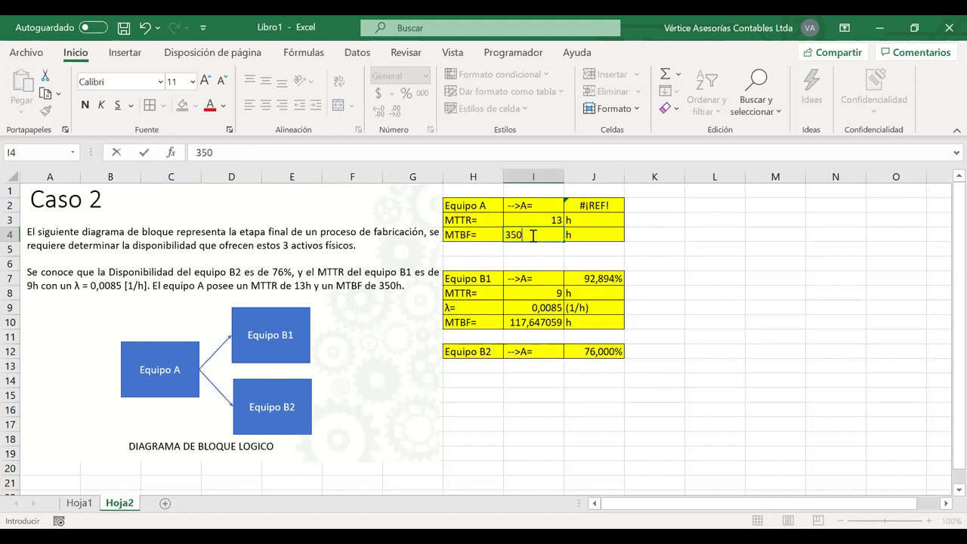
key("Return")
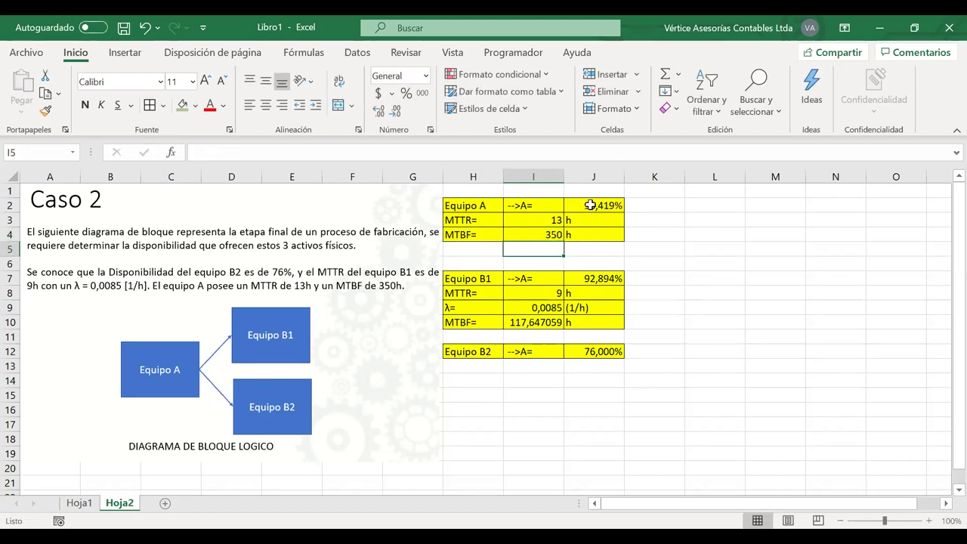
double_click(584, 205)
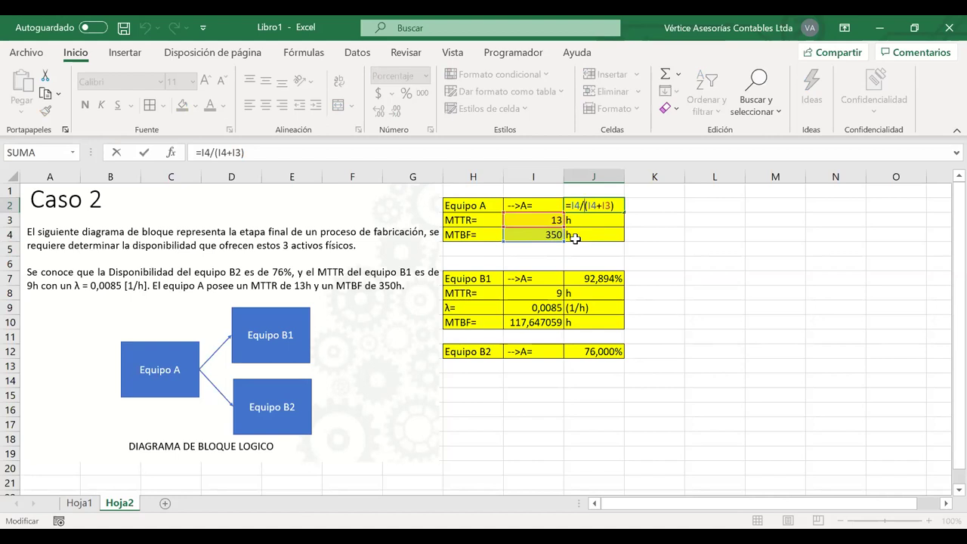
key("Return")
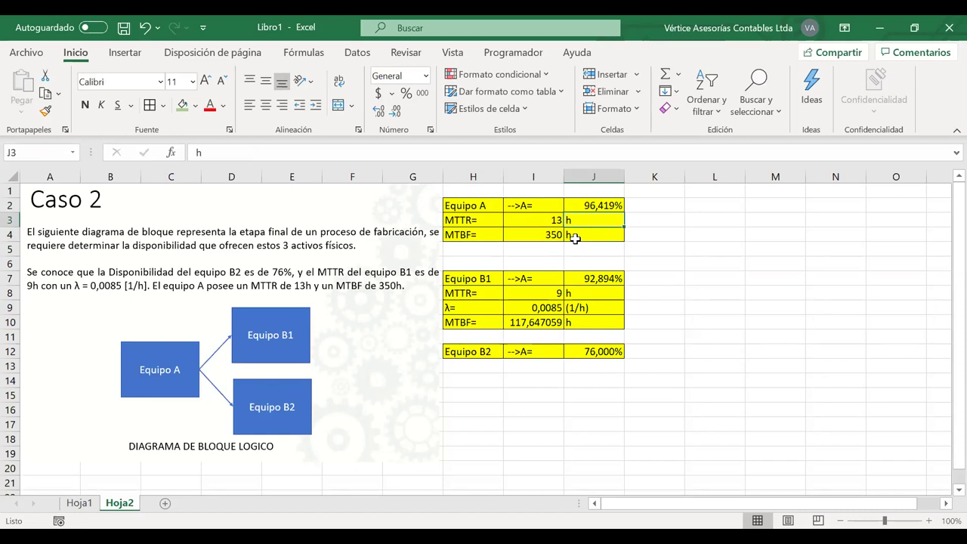
Enter the label "As=" in H15 and format H15:I15 with centred alignment, green fill and borders
left_click(479, 380)
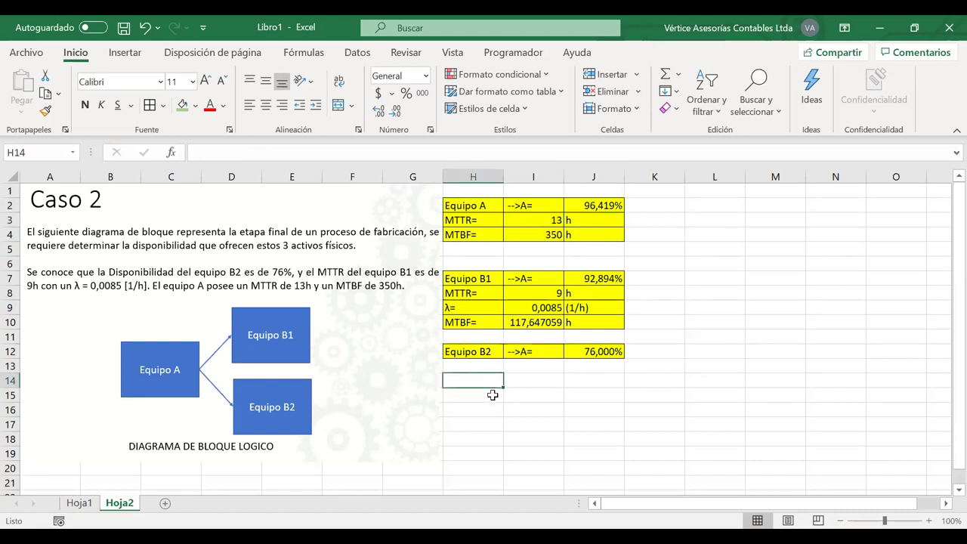
left_click(493, 395)
type("As=")
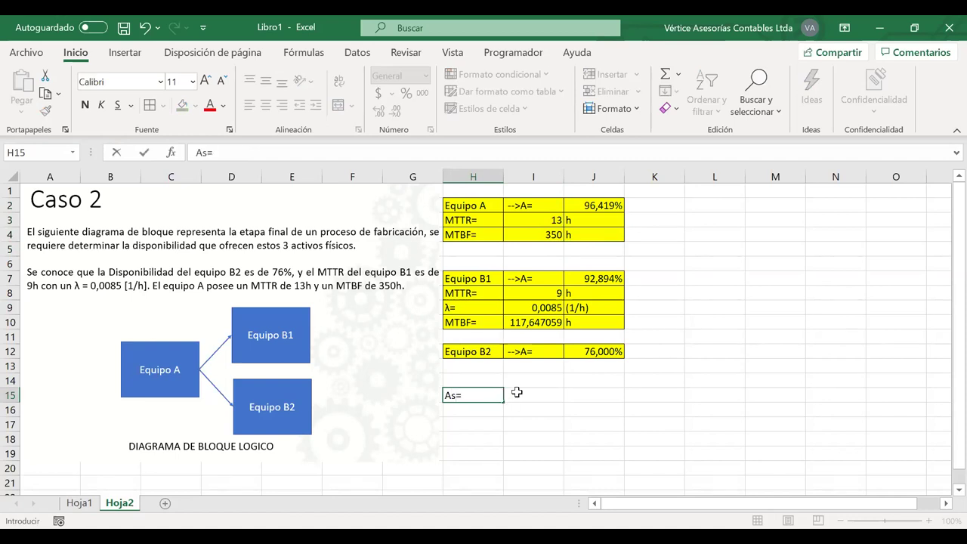
left_click(510, 395)
left_click(485, 393)
left_click_drag(532, 394, 494, 393)
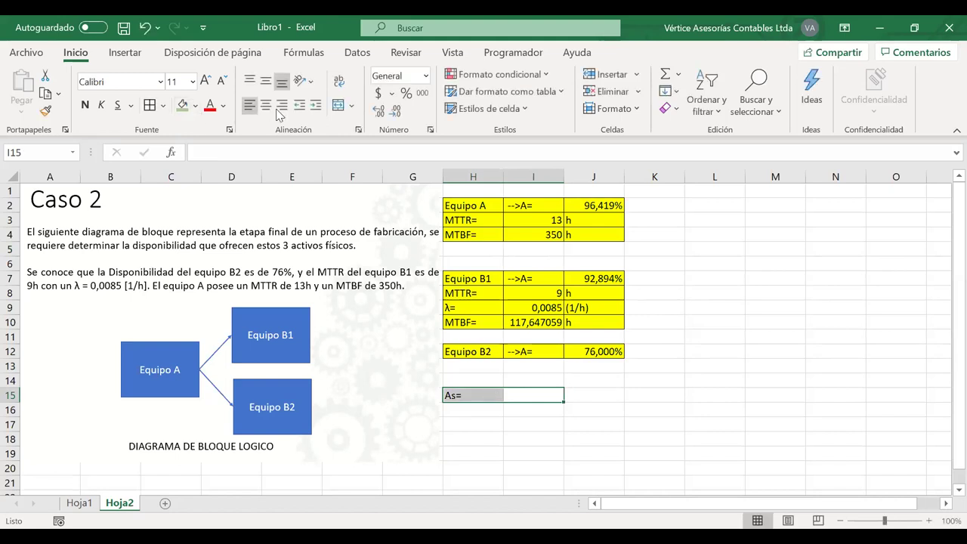
left_click(265, 106)
left_click(182, 105)
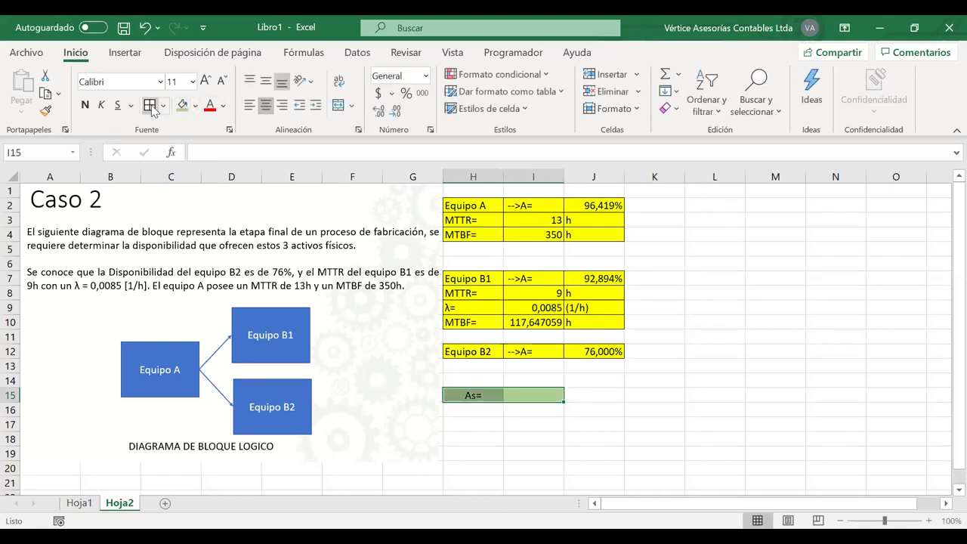
Enlarge only the letter "A" of the "As=" label in H15 by two font size increments
left_click(469, 397)
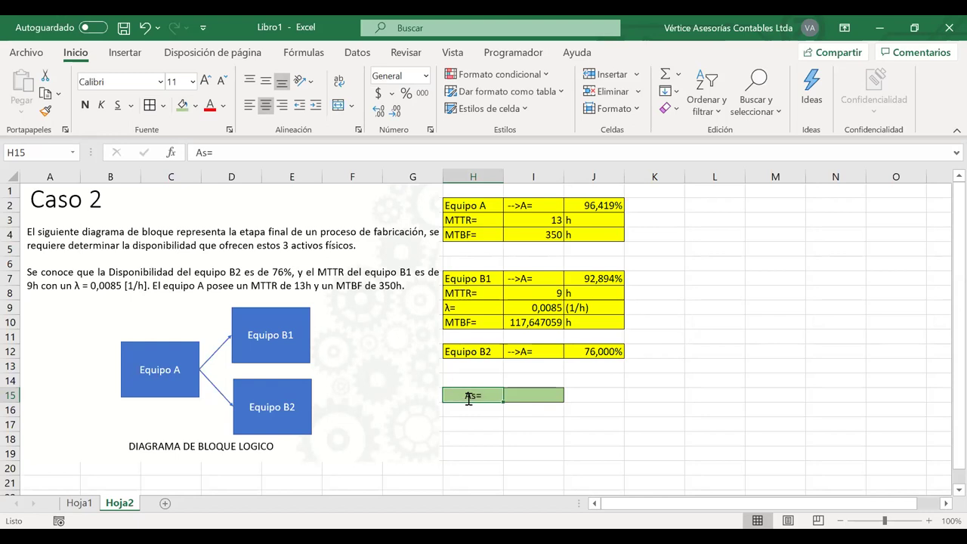
double_click(469, 397)
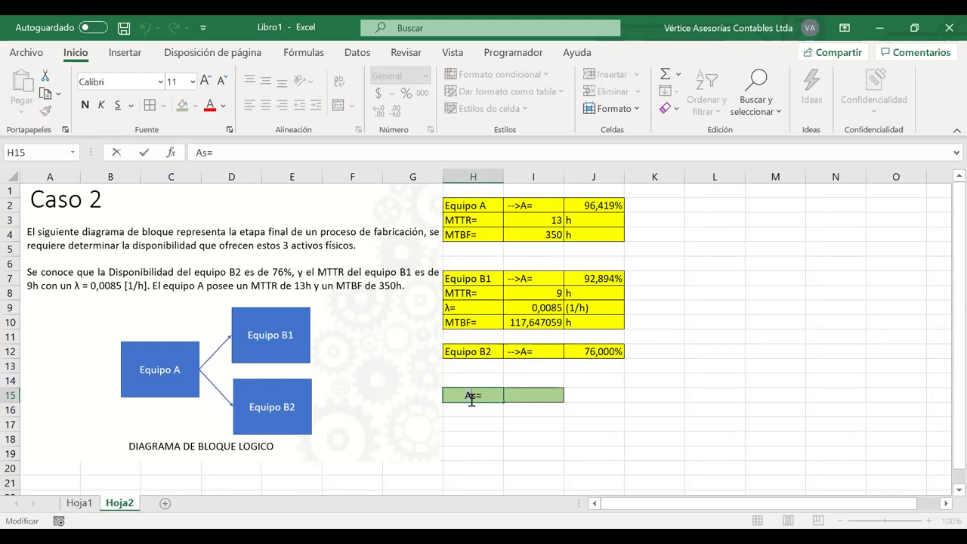
left_click(204, 80)
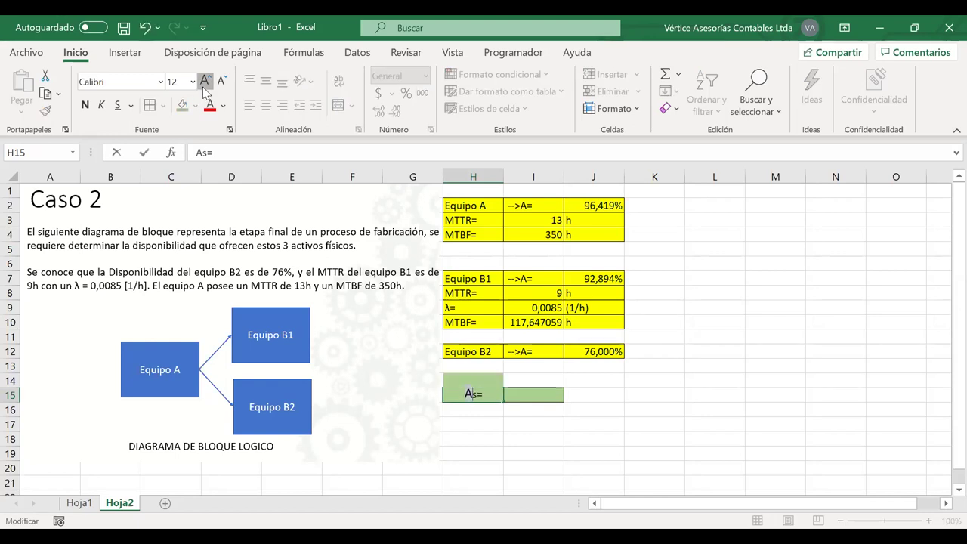
left_click(204, 80)
key("Return")
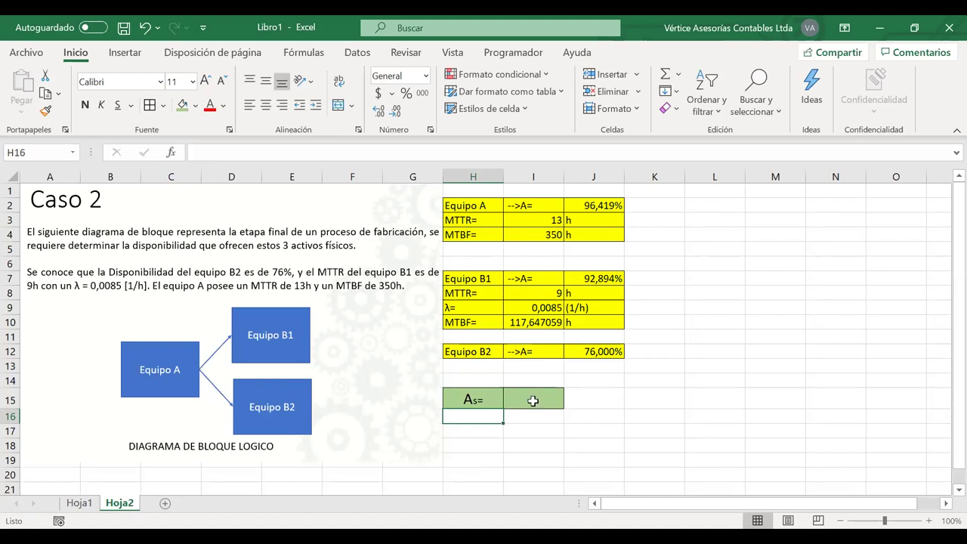
Begin the system availability formula in I15 with Equipo A's availability as the first factor, =J2*
left_click(533, 401)
type("=")
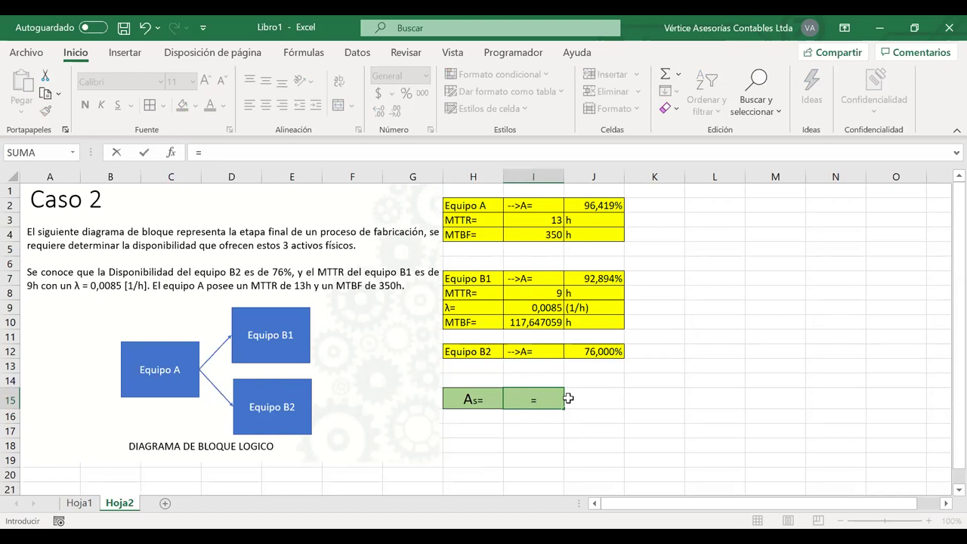
left_click(588, 204)
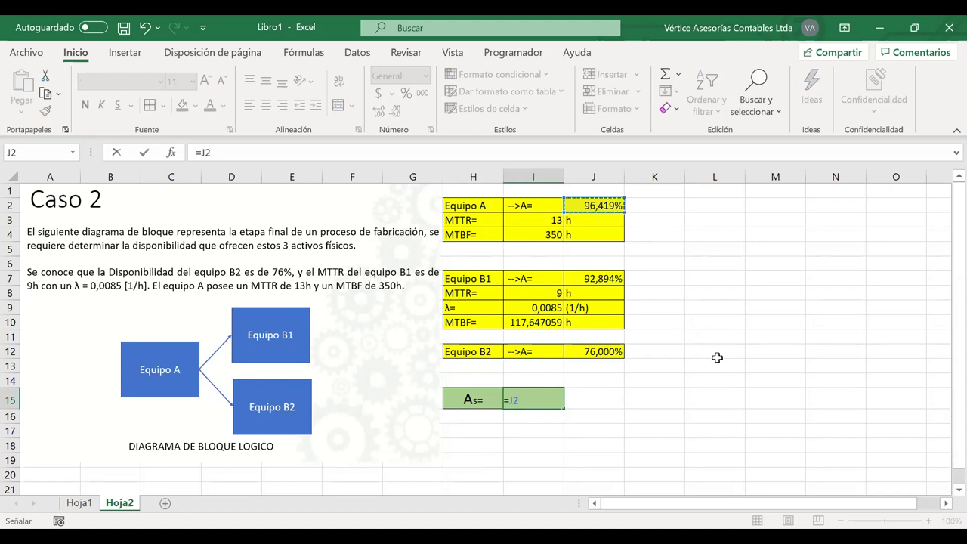
type("*")
Circle Equipo A and the Equipo B1 and B2 pair in red on the block diagram with the screen pen
key("ctrl+2")
left_click_drag(130, 316, 160, 325)
mouse_move(226, 296)
left_mouse_down()
mouse_move(345, 408)
mouse_move(270, 281)
mouse_move(228, 301)
left_mouse_up()
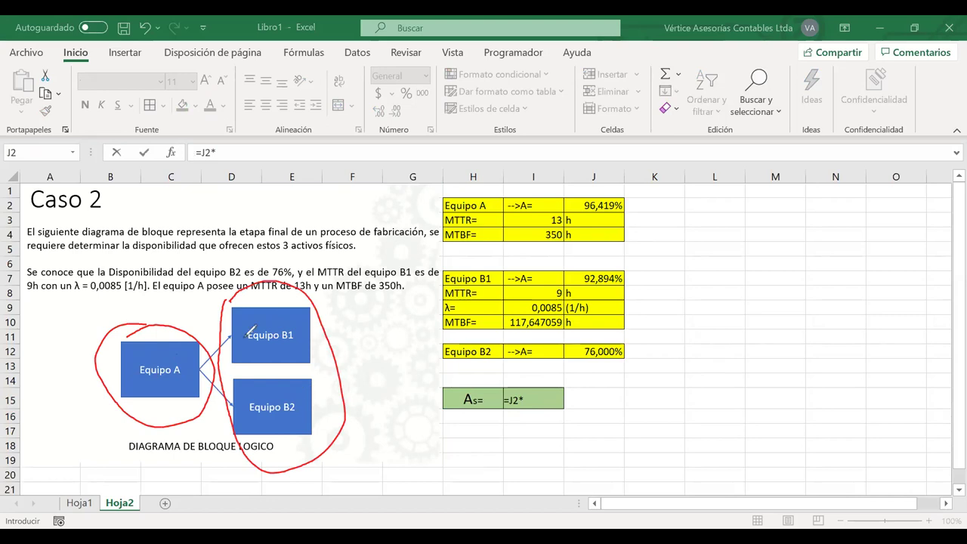
Label the circled Equipo A block "A" and the circled B1 and B2 pair "B" in red with the screen pen
mouse_move(346, 327)
left_mouse_down()
mouse_move(349, 342)
mouse_move(374, 349)
mouse_move(347, 351)
left_mouse_up()
left_click_drag(62, 352, 89, 346)
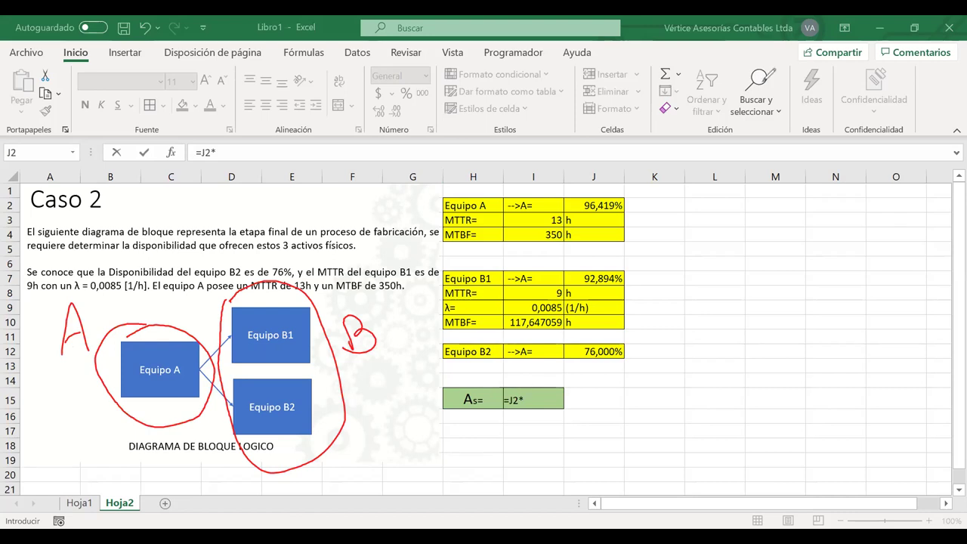
Extend the I15 formula with the parallel block of Equipo B1 and B2 to read =J2*(1-(1-J7)*(1-J12))
left_click(503, 151)
type("(")
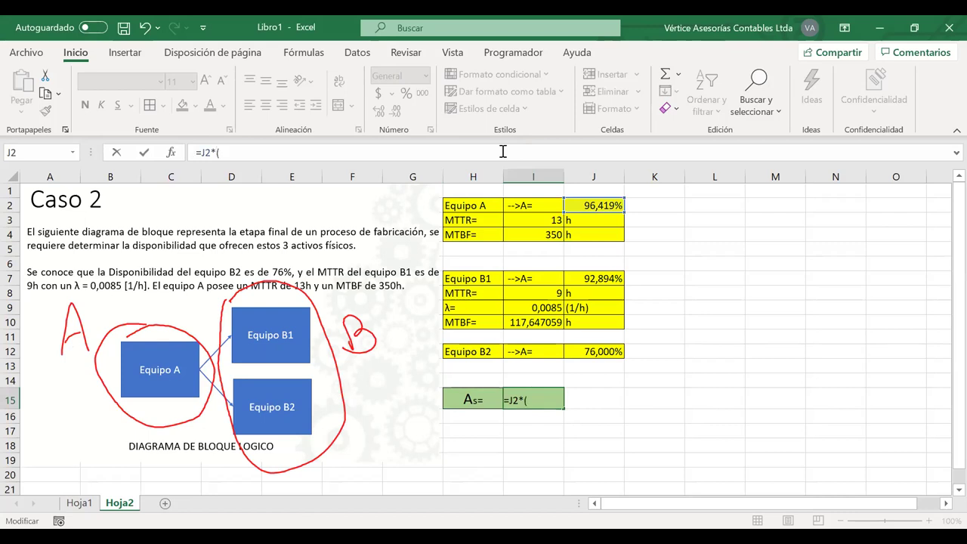
type("1-(1-")
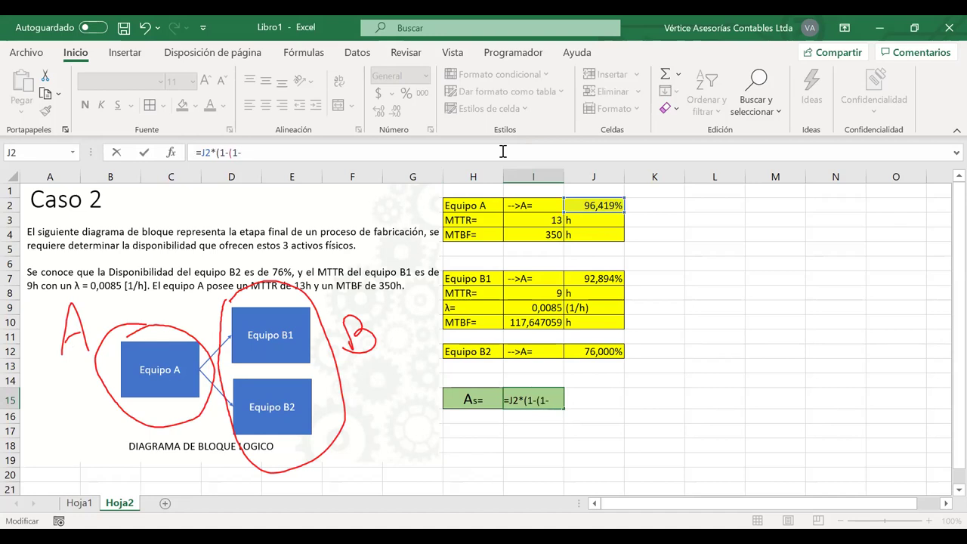
left_click(586, 279)
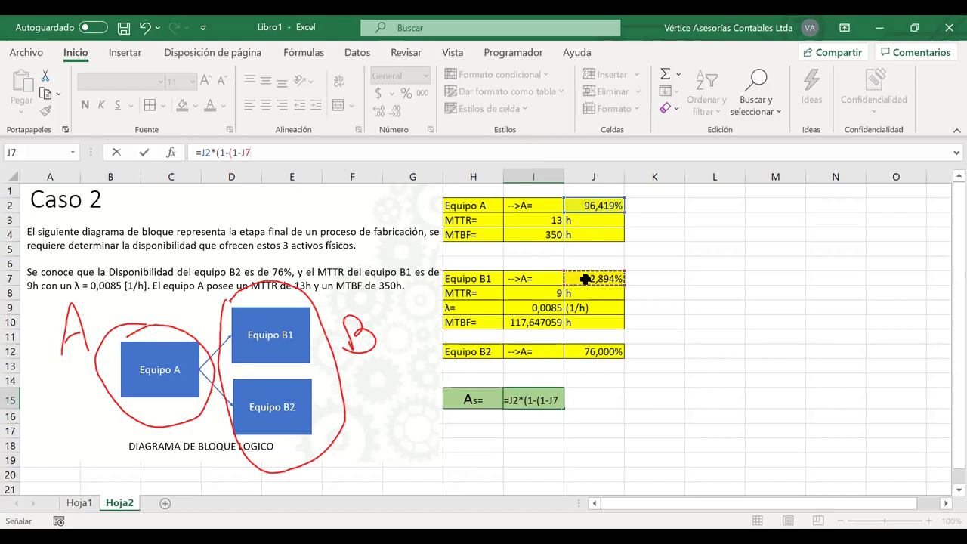
type(")*")
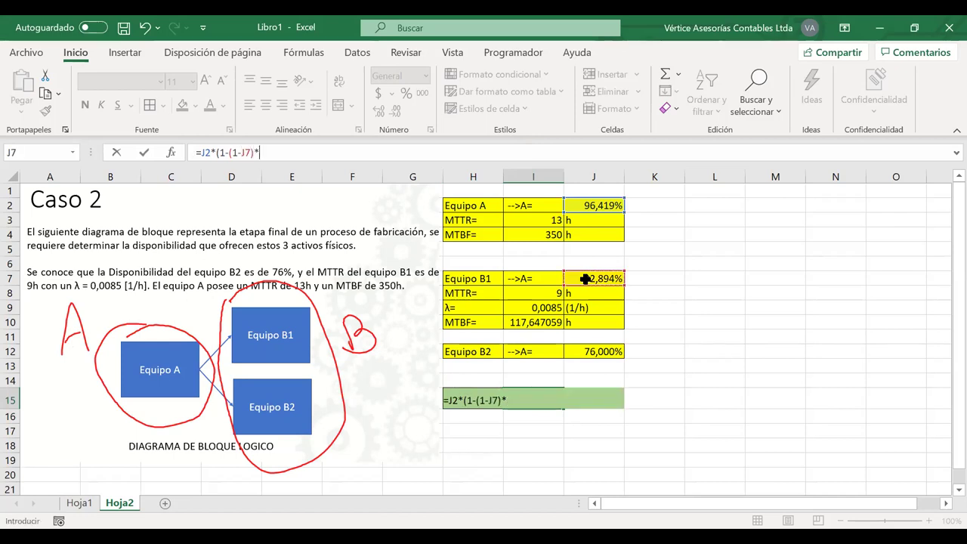
type("(1-")
left_click(593, 351)
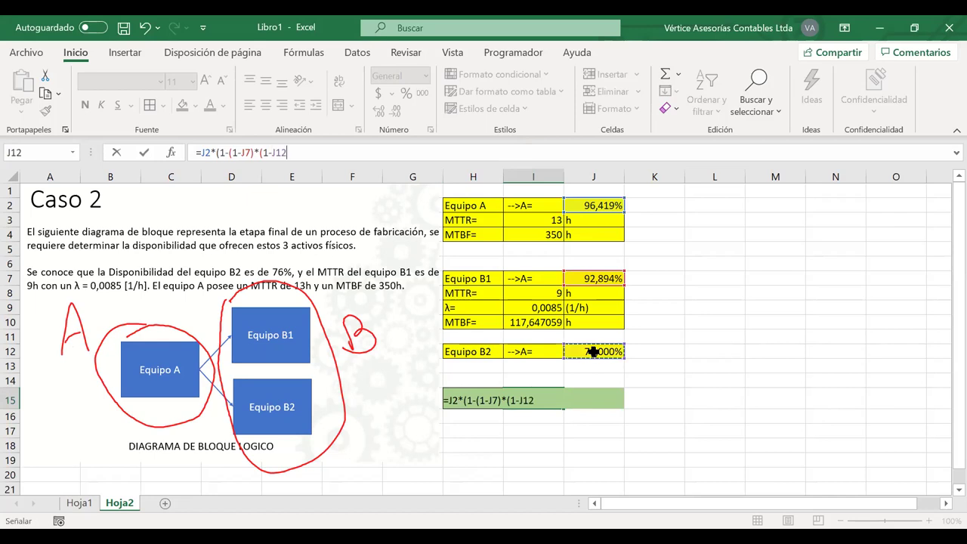
type(")")
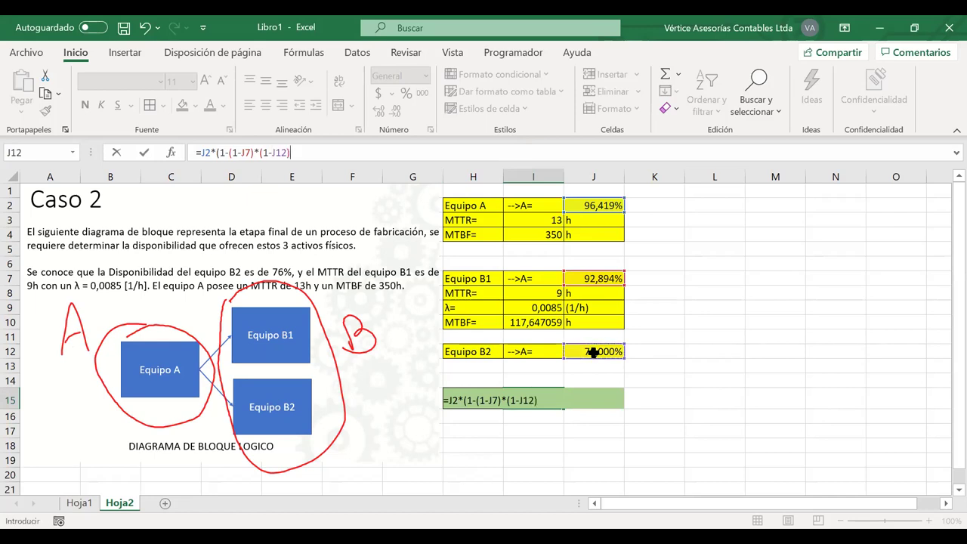
type(")")
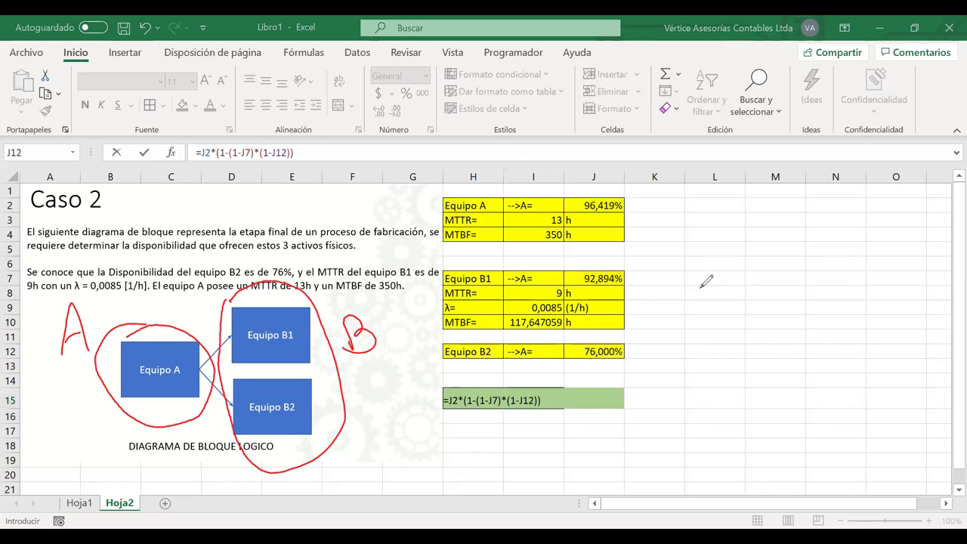
Handwrite the "Paralelo" formula As = 1 - Π(1-Ai), with product limits i=1 to n, in red over the empty columns beside the data
mouse_move(697, 289)
left_mouse_down()
mouse_move(715, 286)
mouse_move(719, 300)
left_mouse_up()
mouse_move(723, 198)
left_mouse_down()
mouse_move(736, 193)
mouse_move(724, 222)
mouse_move(792, 201)
mouse_move(816, 215)
left_mouse_up()
left_click_drag(753, 266, 759, 265)
mouse_move(753, 273)
left_mouse_down()
mouse_move(794, 281)
mouse_move(827, 264)
mouse_move(849, 281)
left_mouse_up()
left_click_drag(860, 255, 859, 281)
left_click_drag(833, 248, 868, 245)
left_click_drag(884, 256, 882, 304)
mouse_move(889, 259)
left_mouse_down()
mouse_move(893, 279)
mouse_move(911, 266)
mouse_move(937, 282)
left_mouse_up()
key("ctrl+z")
left_click_drag(941, 272, 942, 282)
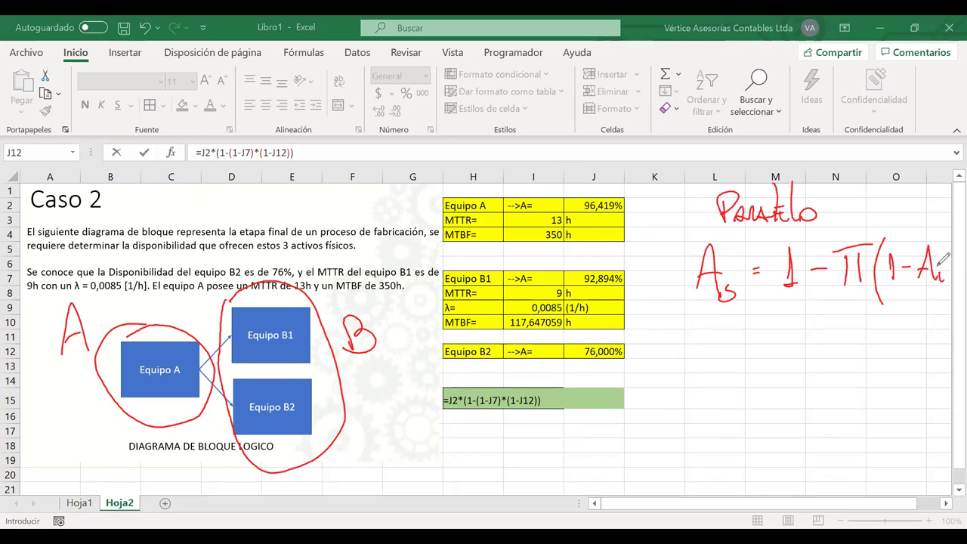
left_click_drag(942, 243, 942, 286)
left_click_drag(842, 304, 863, 304)
key("ctrl+z")
left_click_drag(847, 240, 857, 235)
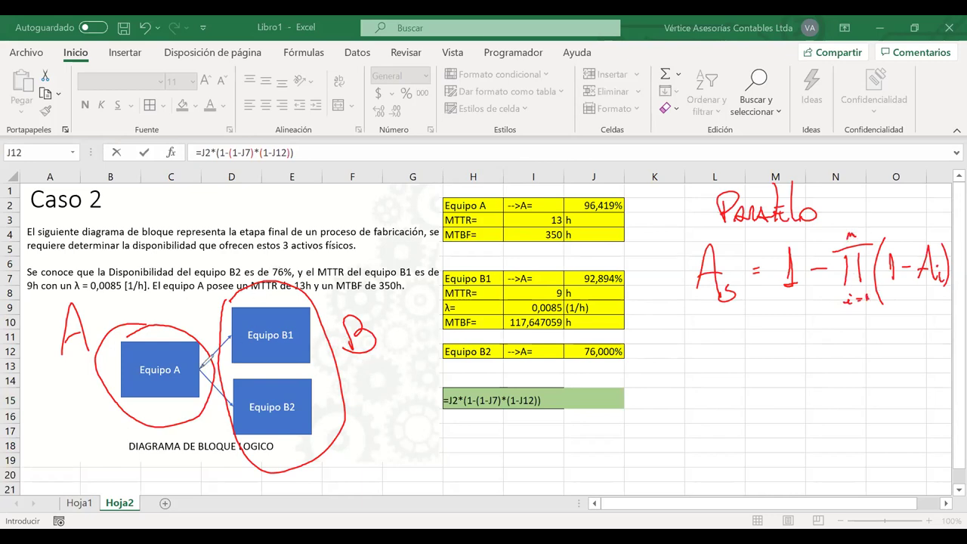
Mark the two branches to Equipo B1 and B2 and sketch bracketed factors beside the formula in red, and clear all pen annotations
mouse_move(207, 333)
left_mouse_down()
mouse_move(253, 245)
mouse_move(314, 250)
left_mouse_up()
mouse_move(208, 367)
left_mouse_down()
mouse_move(240, 465)
mouse_move(291, 457)
mouse_move(249, 472)
left_mouse_up()
mouse_move(301, 148)
left_mouse_down()
mouse_move(300, 168)
mouse_move(333, 169)
mouse_move(349, 157)
mouse_move(362, 168)
left_mouse_up()
mouse_move(417, 133)
left_mouse_down()
mouse_move(420, 151)
mouse_move(429, 139)
mouse_move(435, 178)
left_mouse_up()
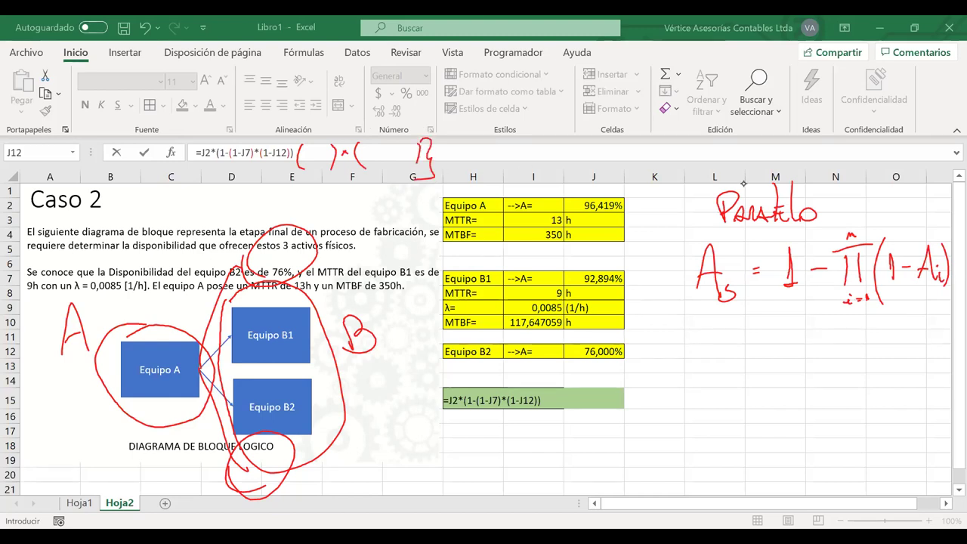
key("Escape")
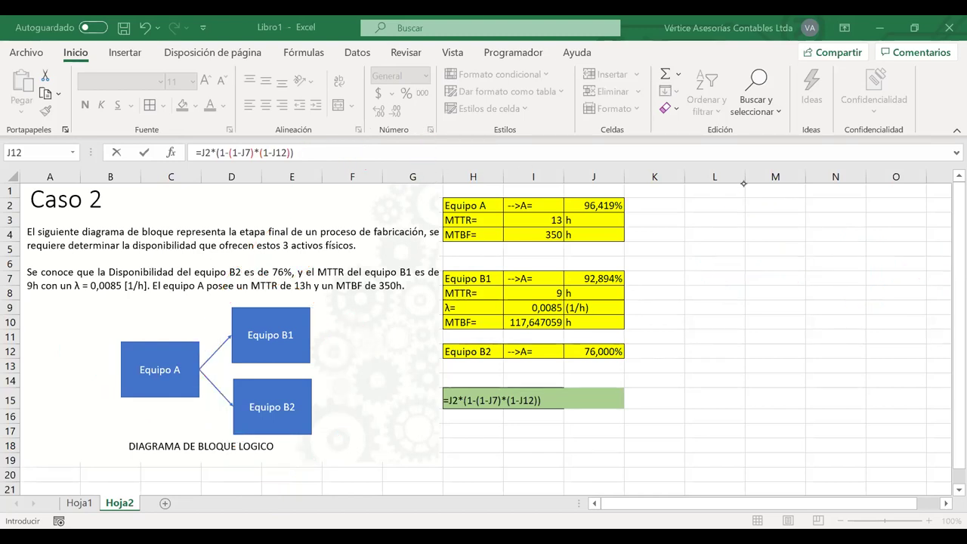
Highlight the parallel factor (1-(1-J7)*(1-J12)) in the I15 formula and commit the formula
left_click(312, 153)
left_click_drag(216, 154, 297, 154)
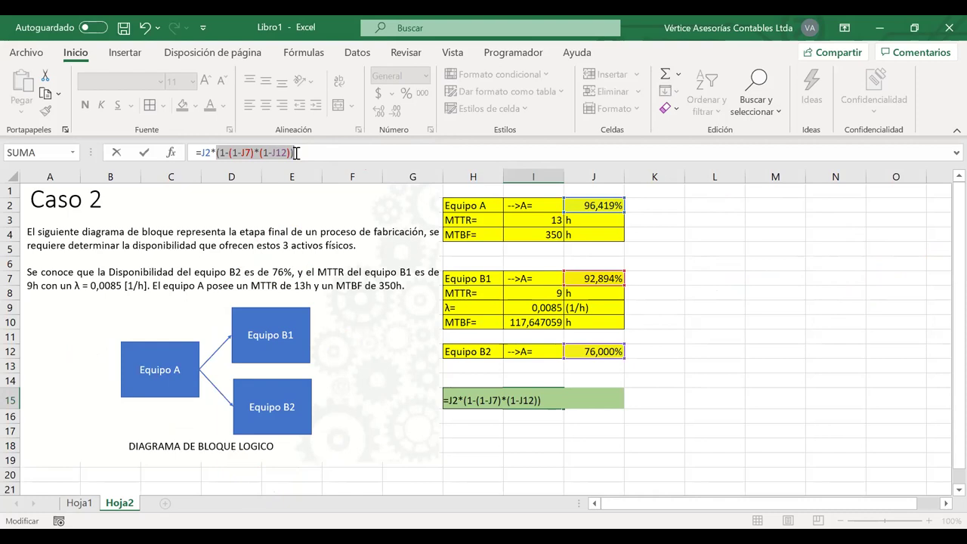
key("Return")
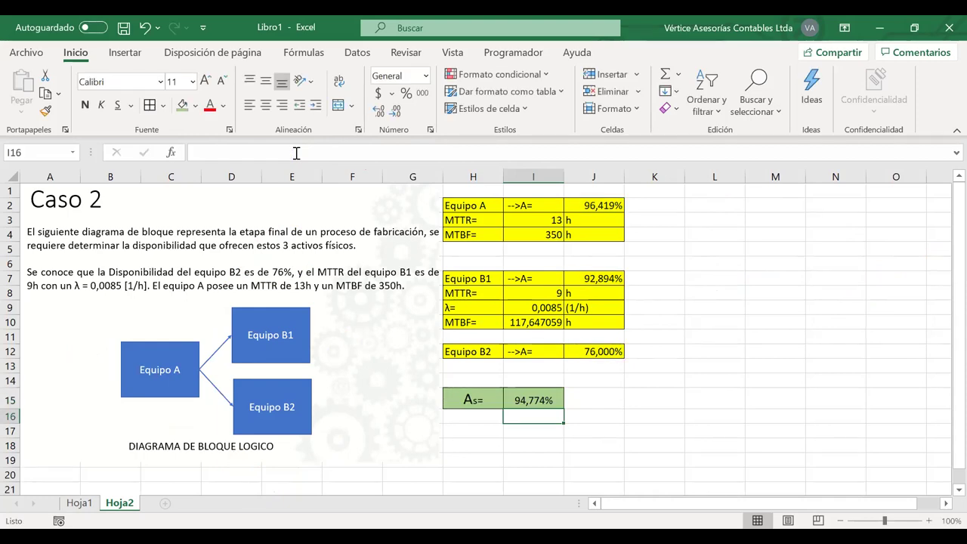
Copy the "H/año=" row H19:K19 from Hoja1 and paste it into Hoja2 starting at H17
left_click(479, 430)
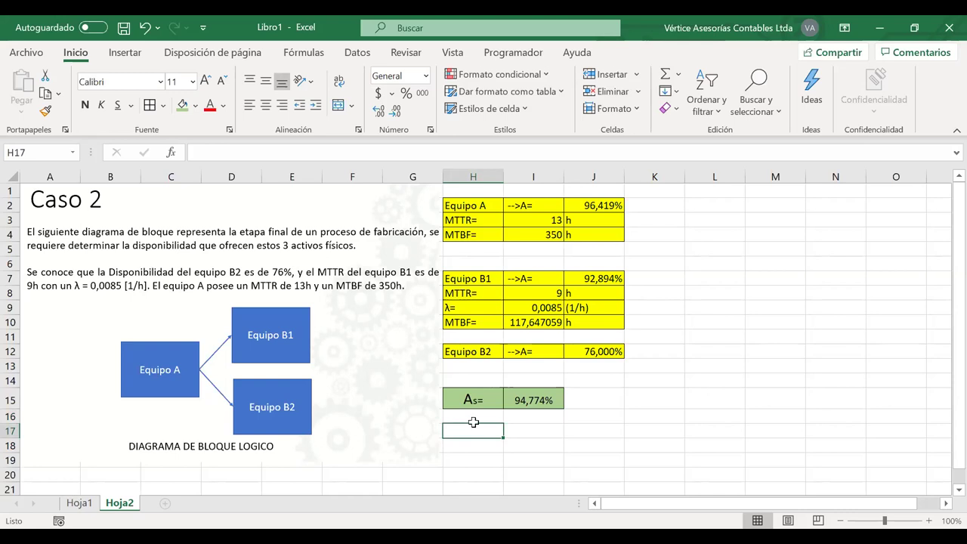
key("ctrl+Page_Up")
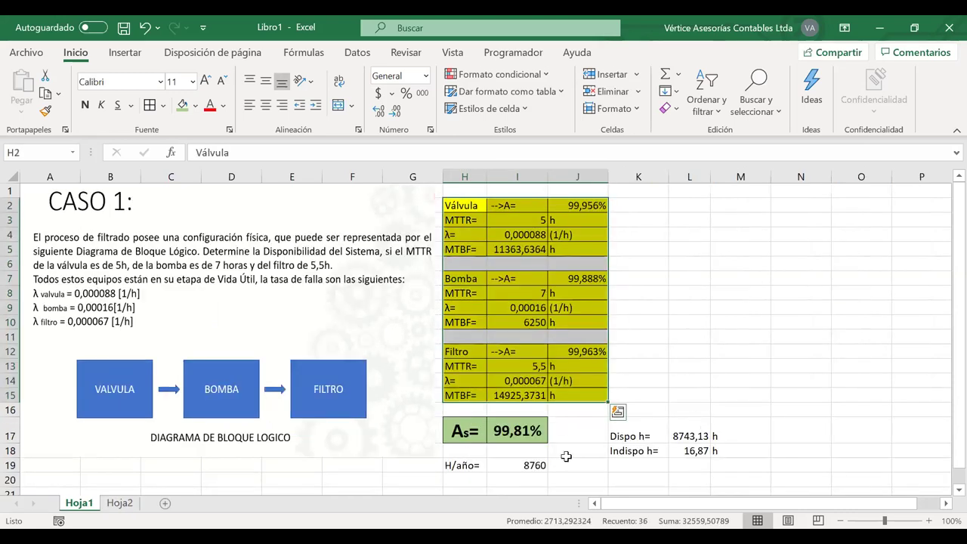
left_click_drag(468, 462, 653, 464)
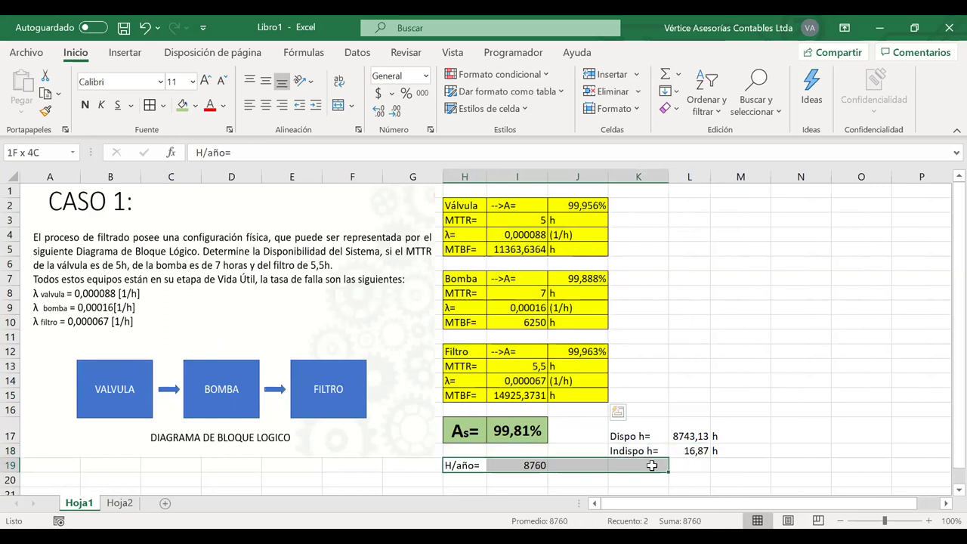
key("ctrl+c")
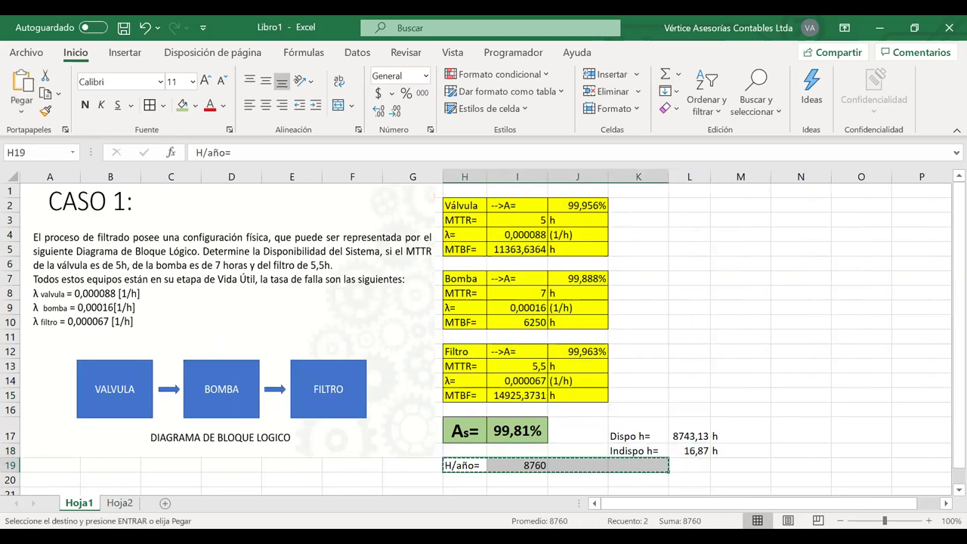
key("ctrl+Page_Down")
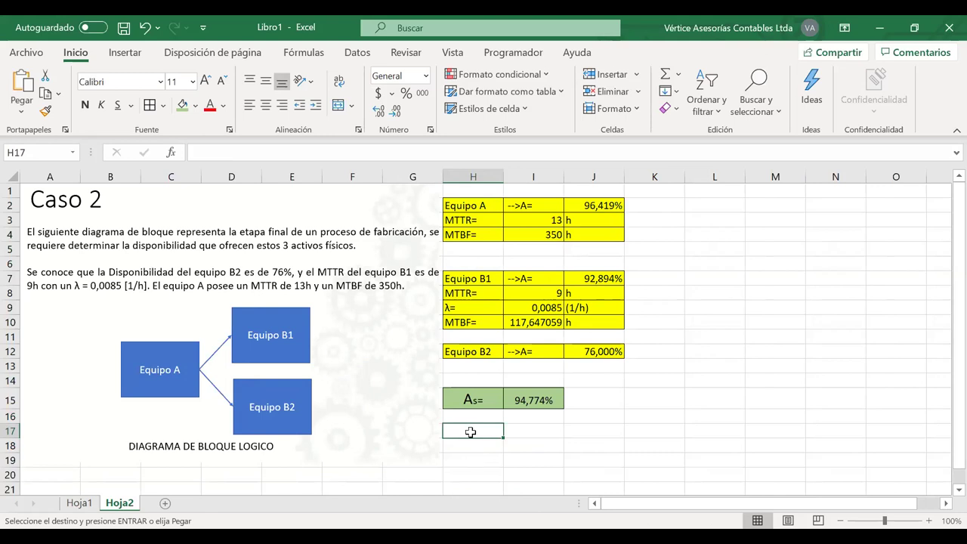
key("ctrl+v")
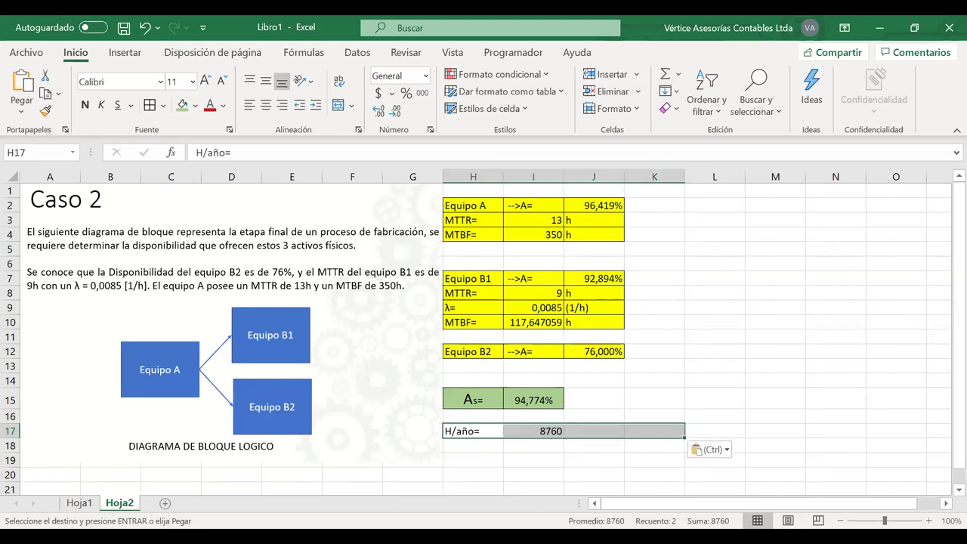
Copy the "Dispo h=" and "Indispo h=" block K17:M18 from Hoja1 to K15 in Hoja2, and check the formula in L15
key("ctrl+Page_Up")
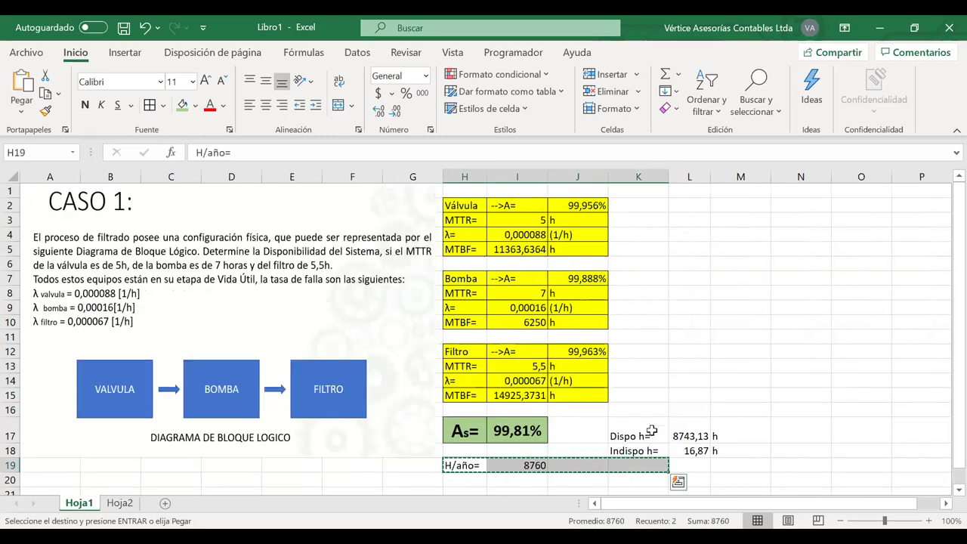
left_click_drag(650, 433, 725, 449)
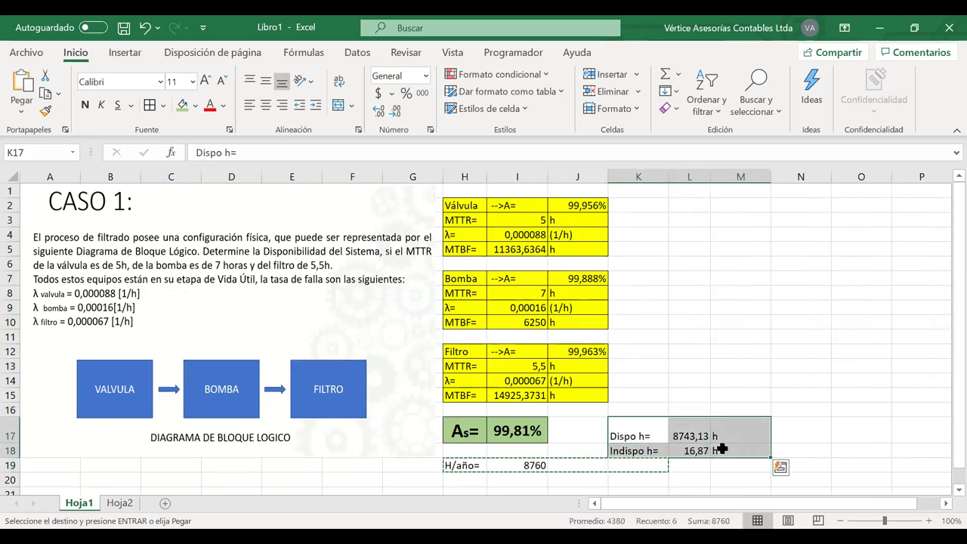
key("ctrl+c")
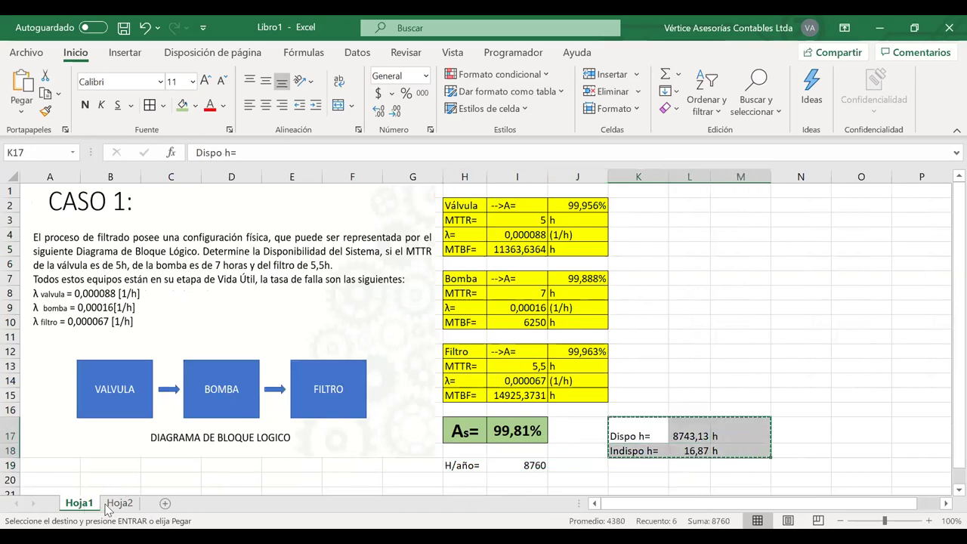
left_click(115, 505)
left_click(675, 398)
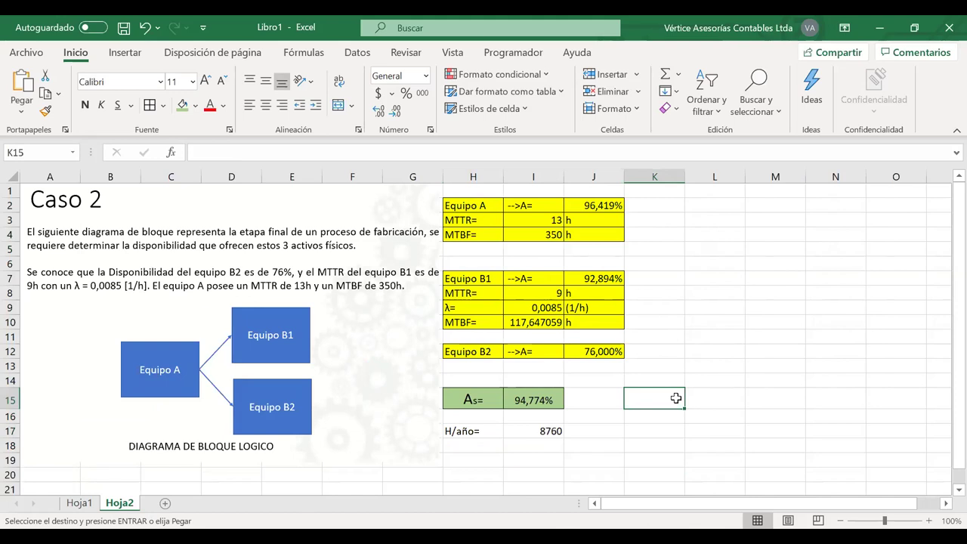
key("ctrl+v")
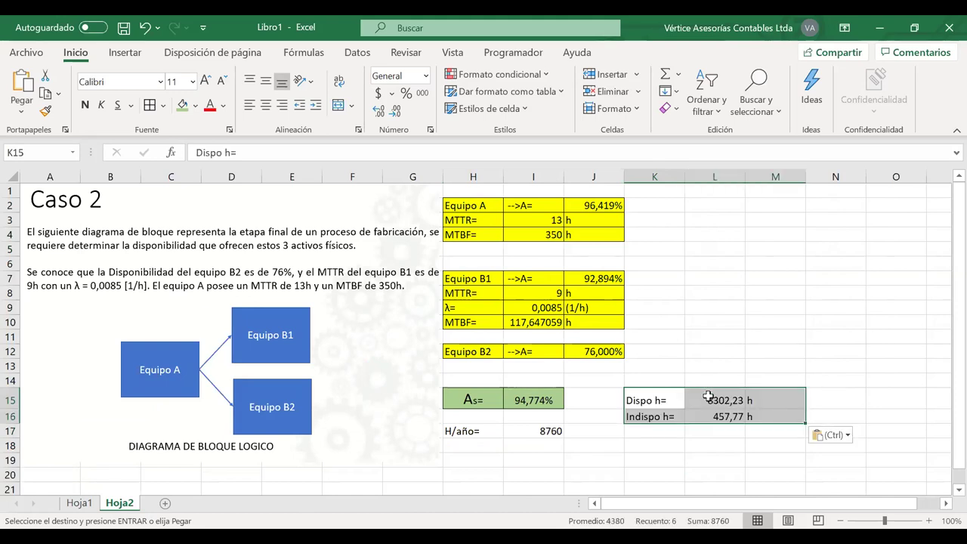
double_click(709, 396)
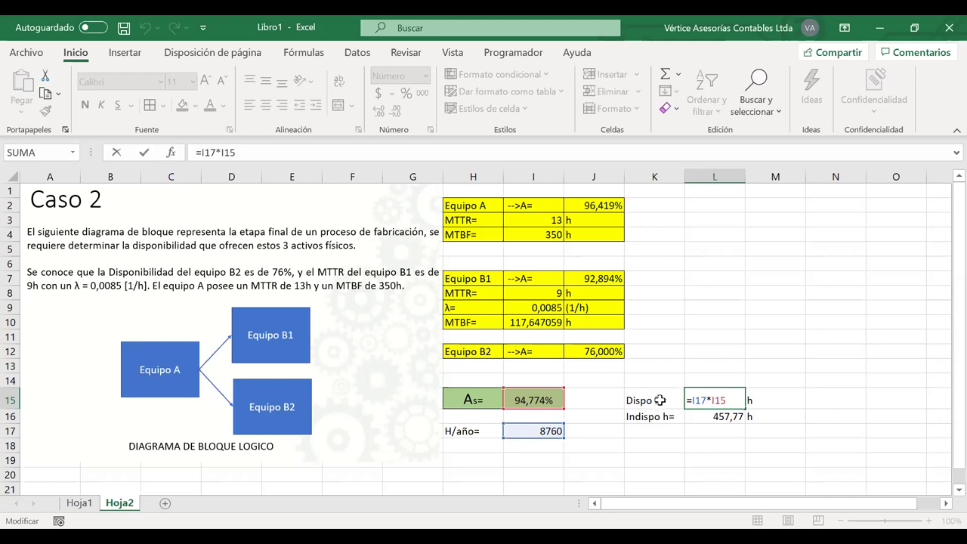
key("Return")
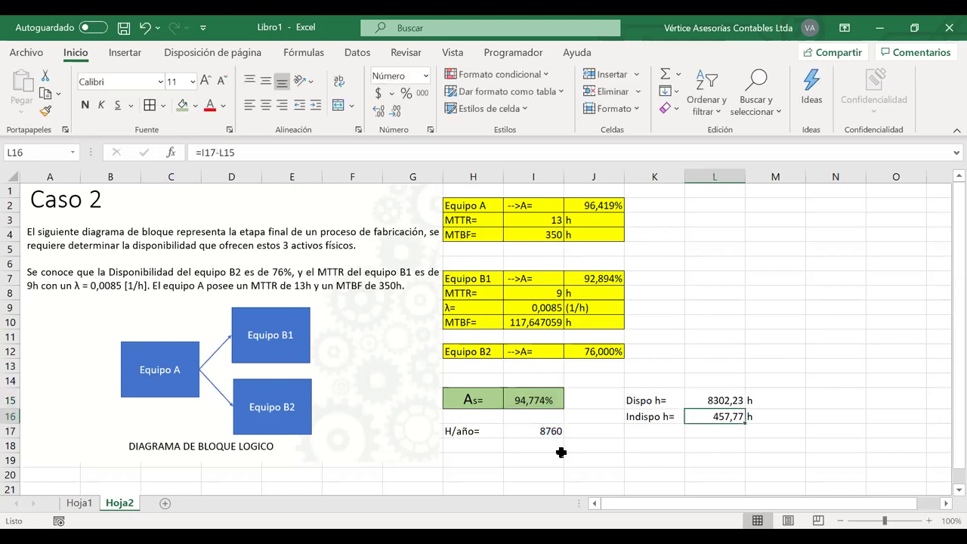
Change the annual hours formula in I17 to =8*5*52
left_click(527, 431)
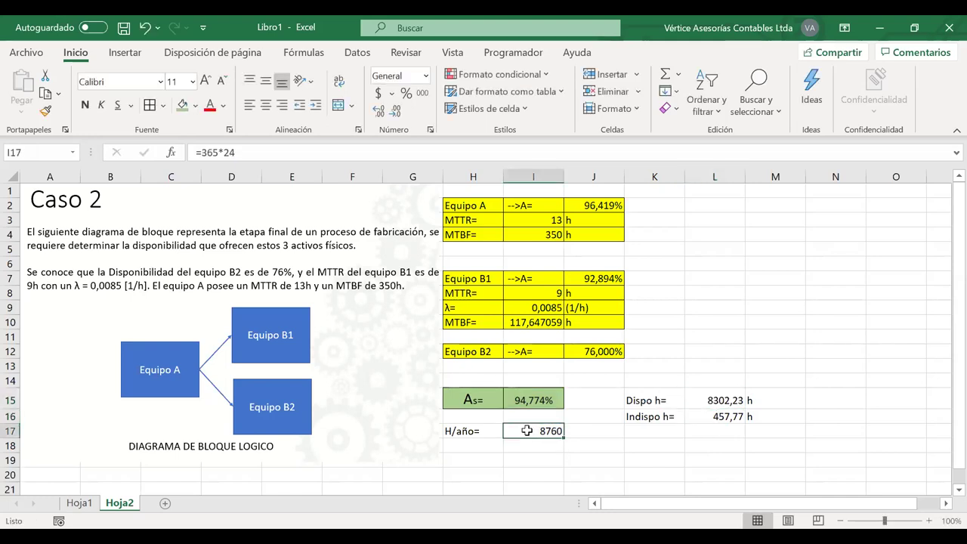
left_click(203, 152)
key("BackSpace")
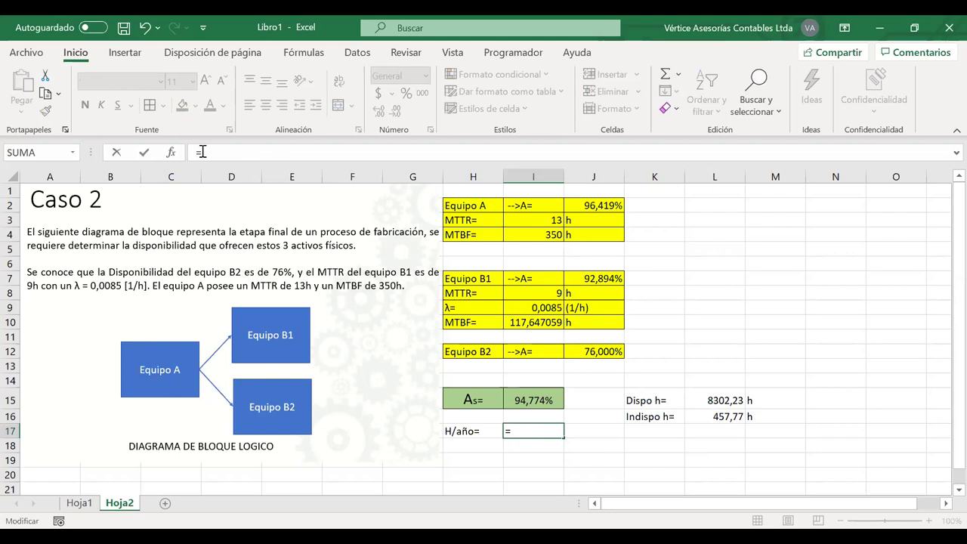
type("8*5*52")
key("Return")
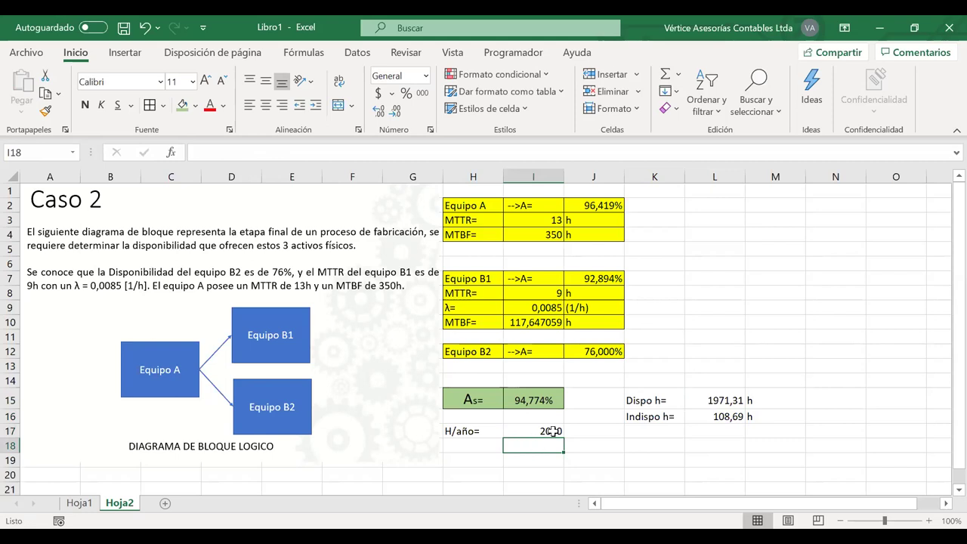
Set the annual hours formula in I17 to =365*24
left_click_drag(505, 434, 531, 432)
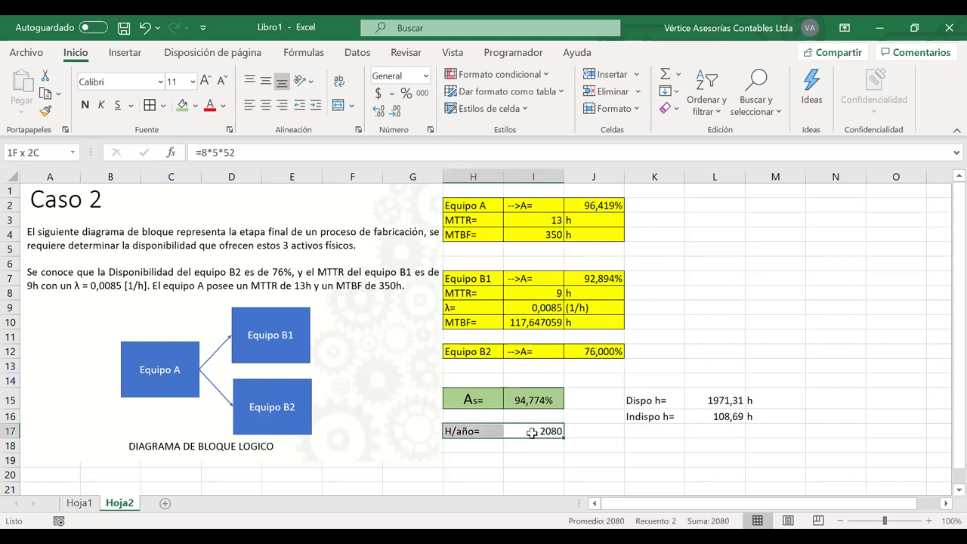
left_click(531, 432)
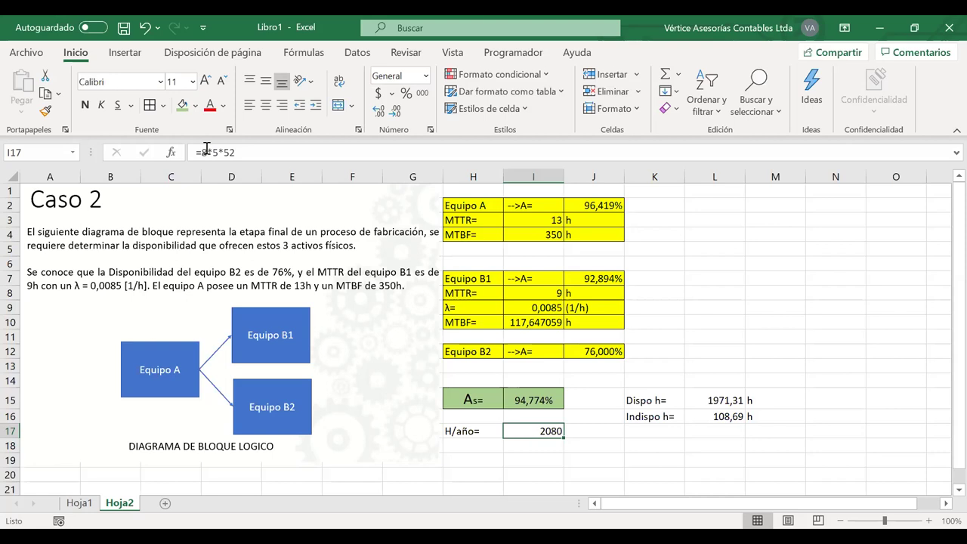
double_click(532, 432)
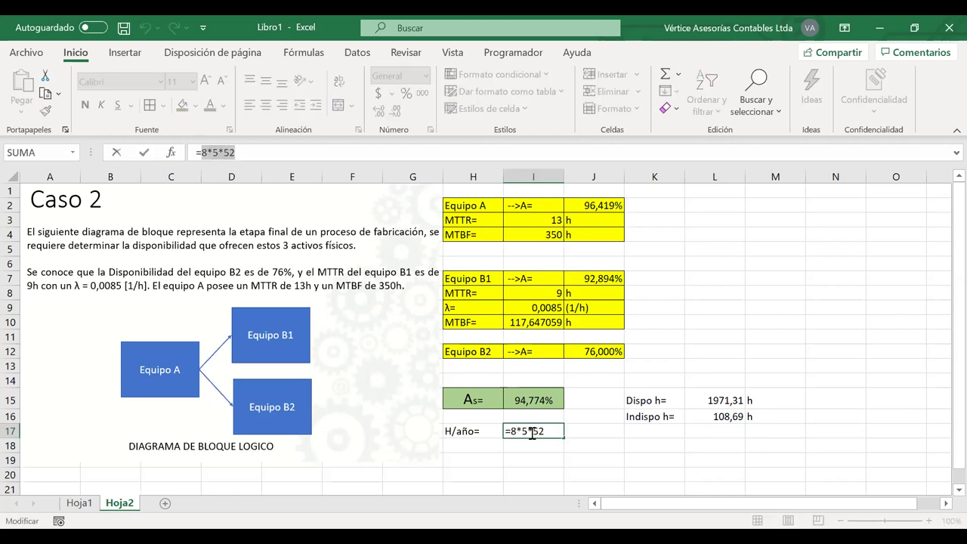
type("36")
type("5")
type("*24")
key("Return")
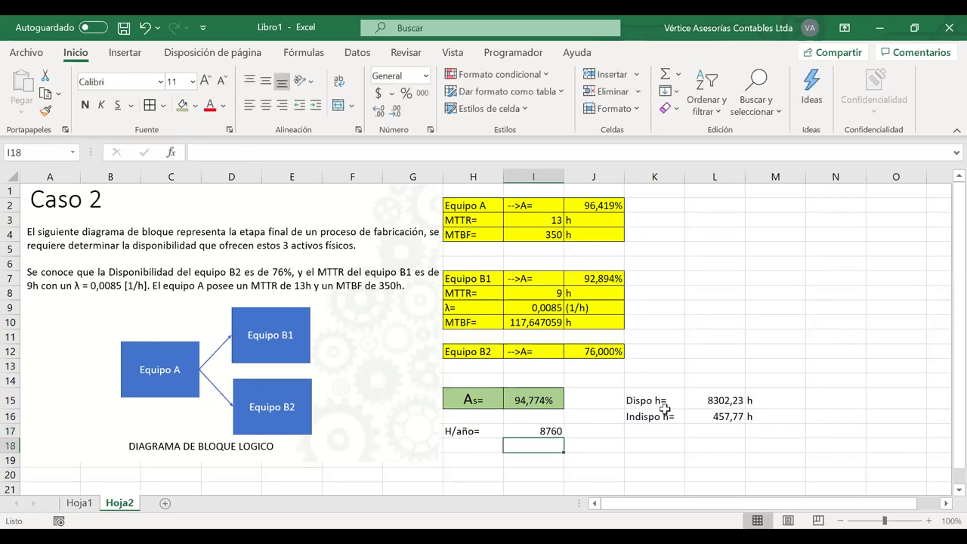
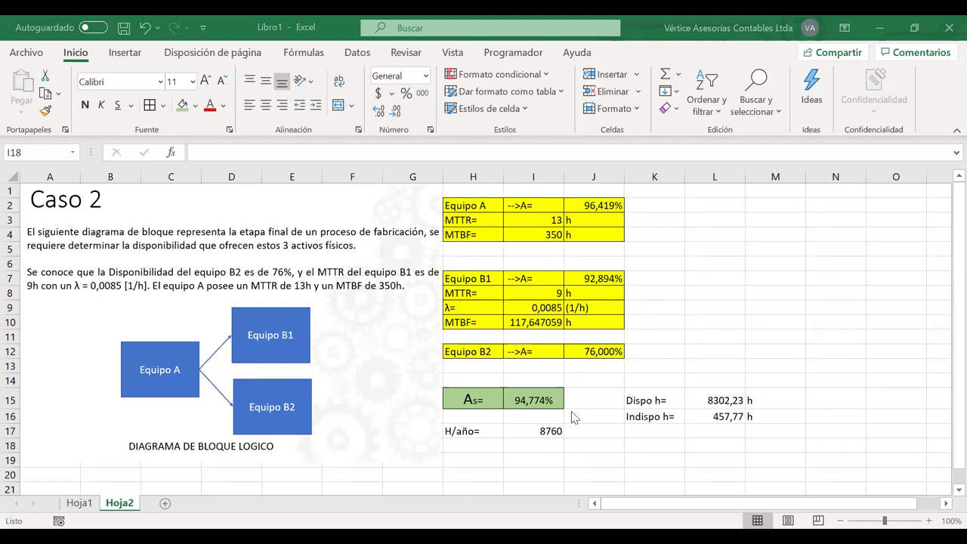
Review the formulas for As in I15, annual hours in I17, and the available and unavailable hours in L15 and L16
left_click(534, 398)
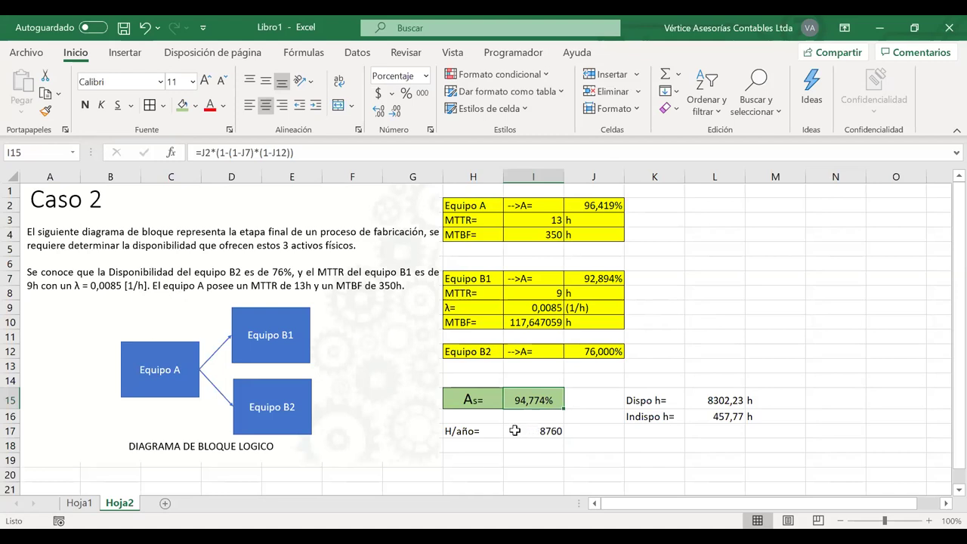
left_click(513, 431)
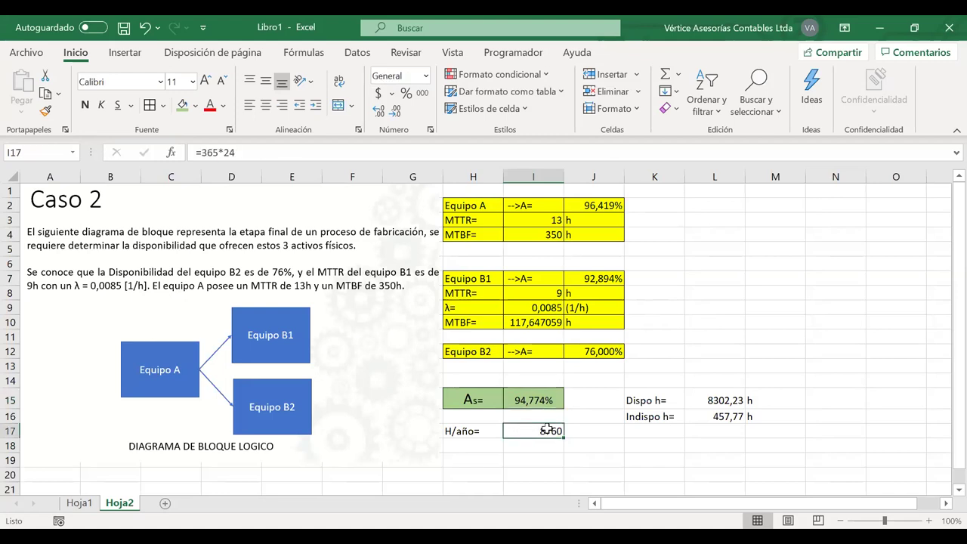
left_click_drag(518, 430, 484, 432)
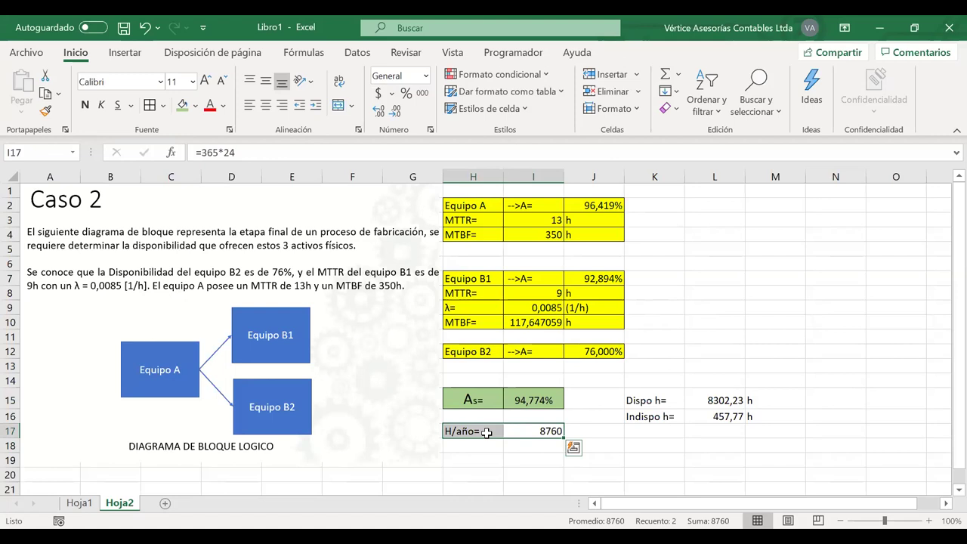
left_click(529, 432)
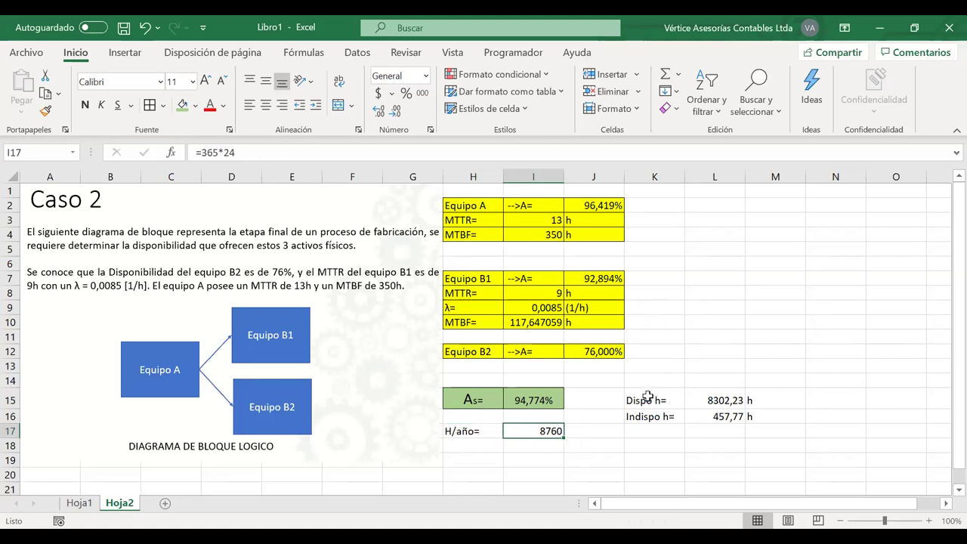
left_click(708, 402)
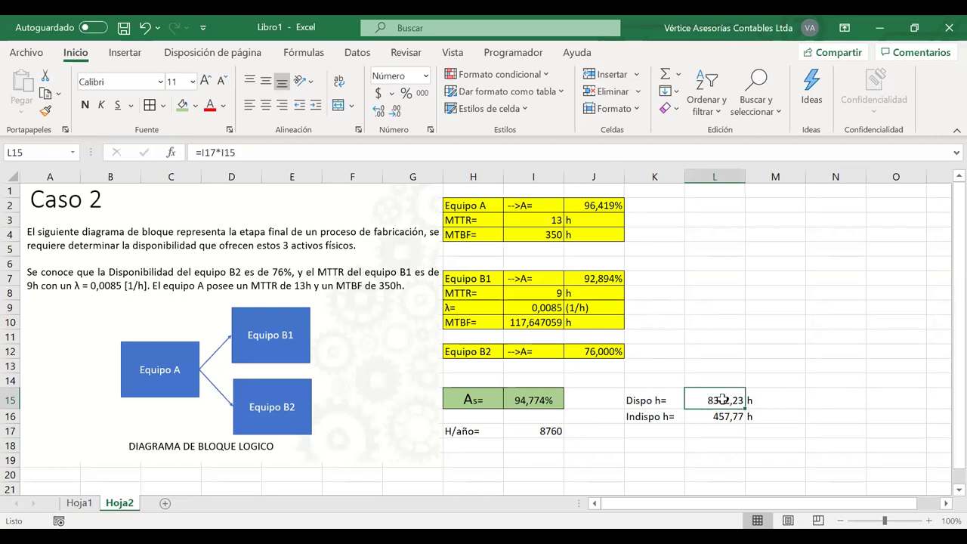
double_click(721, 400)
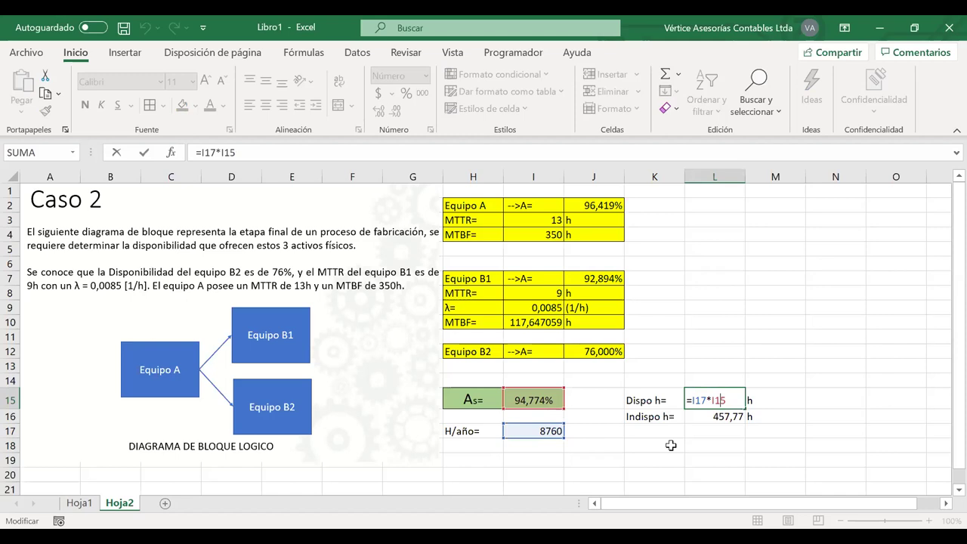
key("Return")
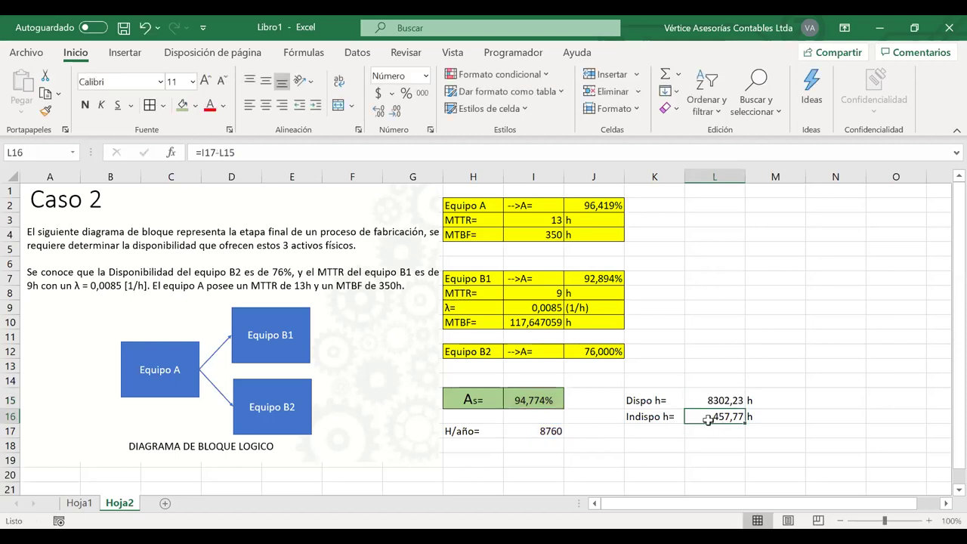
double_click(709, 420)
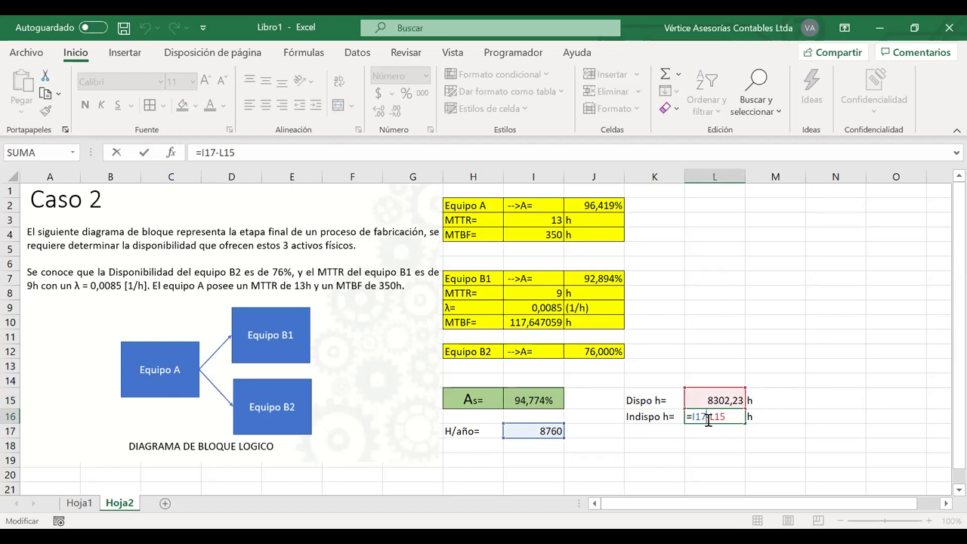
key("Return")
Apply all borders to the "Dispo h=" and "Indispo h=" block K15:M16
left_click_drag(724, 400, 723, 417)
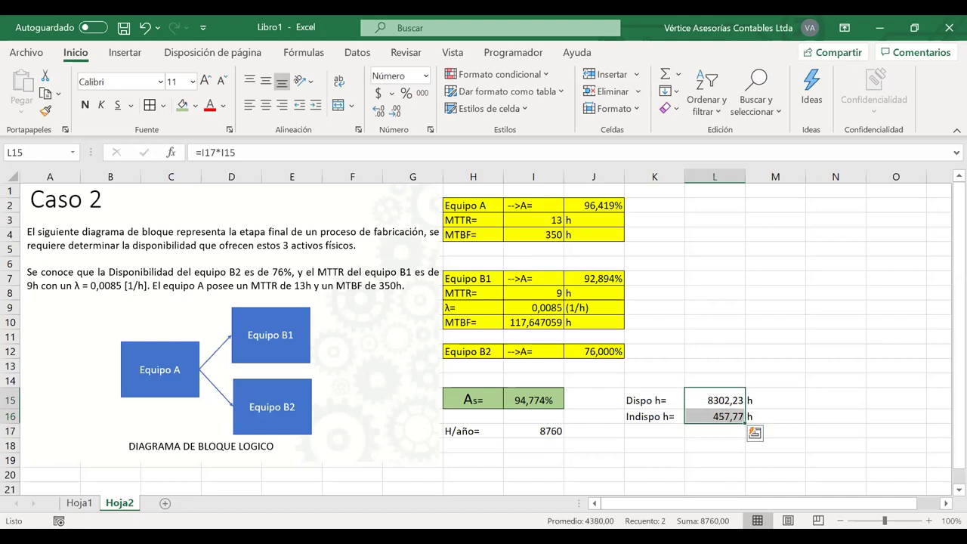
left_click(792, 402)
left_click_drag(648, 395, 778, 417)
left_click(150, 105)
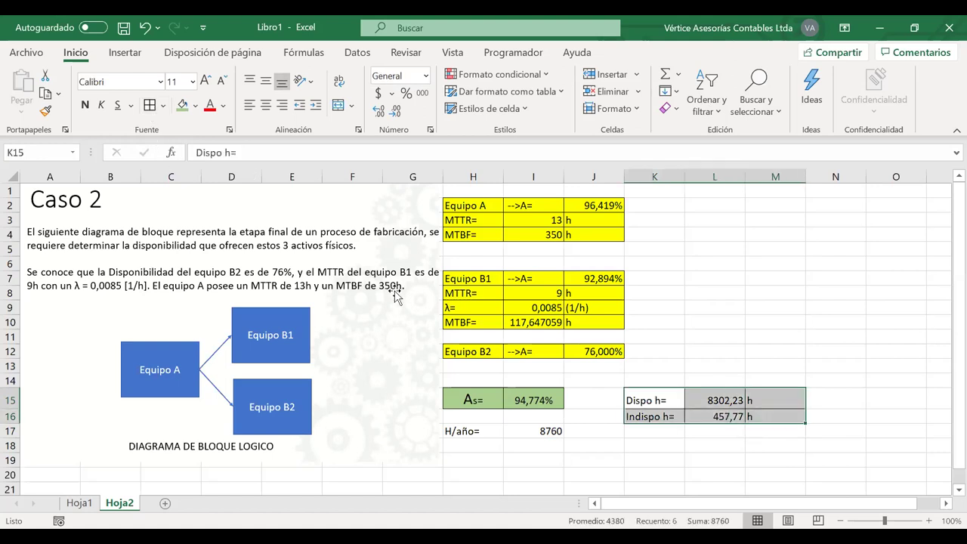
Add the label "Ganancia /h" in K18 and enter $55 as its value in L18
left_click(676, 449)
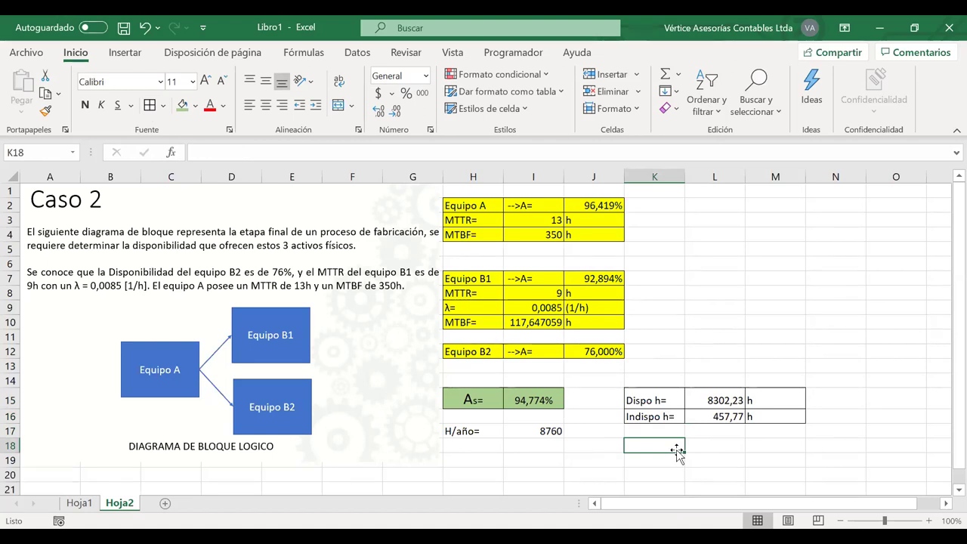
type("Ganancia")
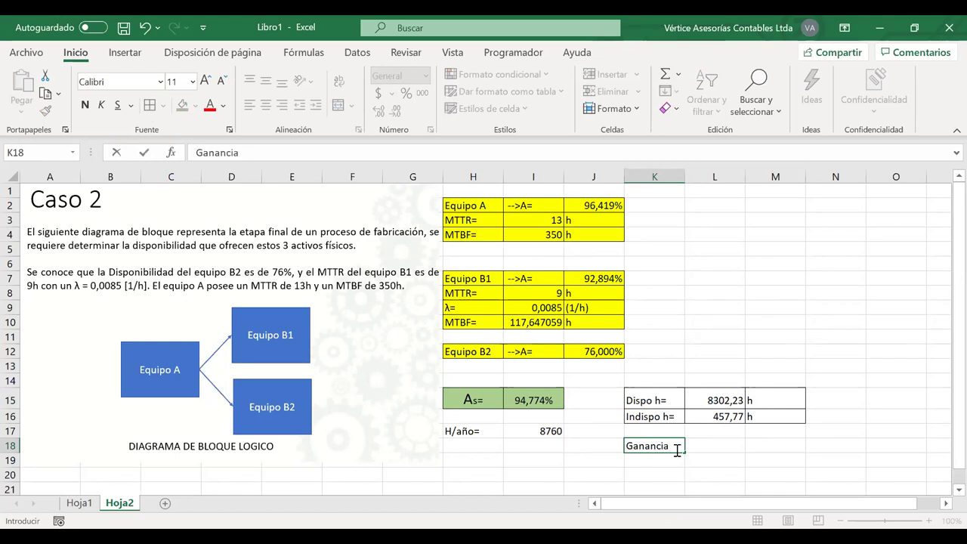
type(" /h")
left_click(711, 446)
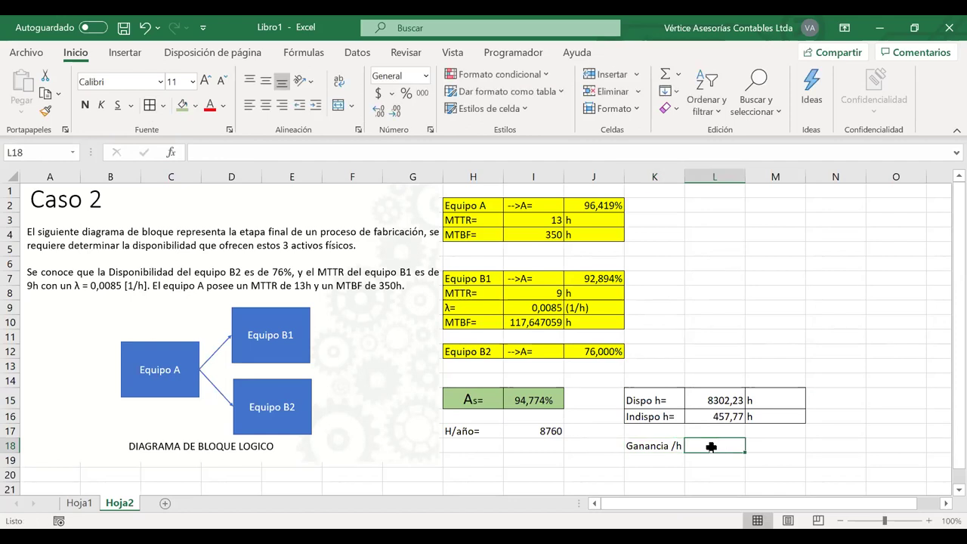
type("55")
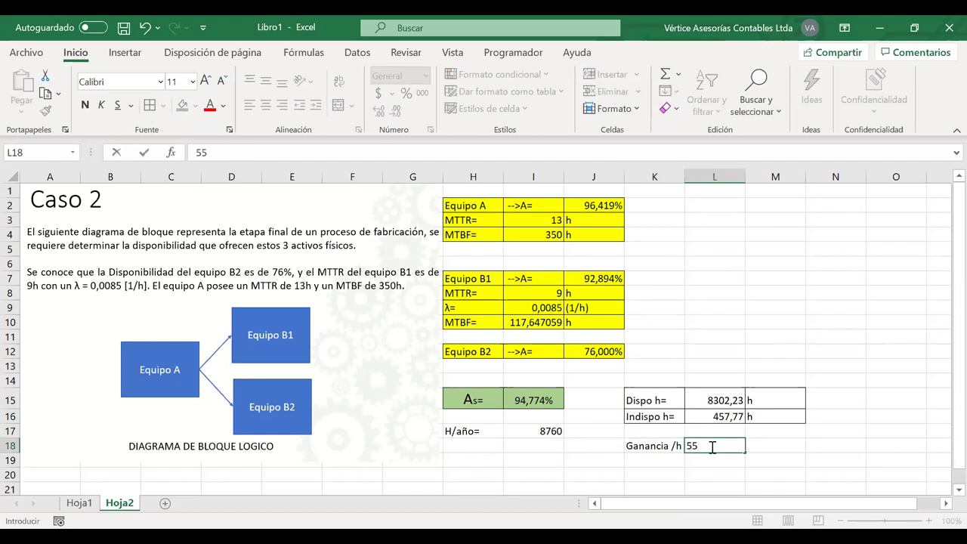
left_click(689, 446)
type("$")
key("Return")
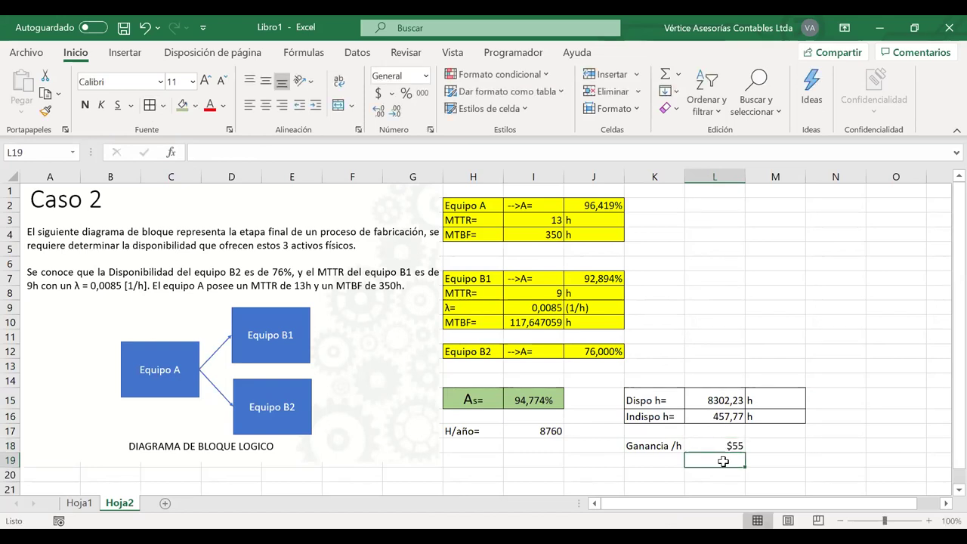
Calculate the profit for available hours in L19 as available hours times hourly profit, =L15*L18
type("=")
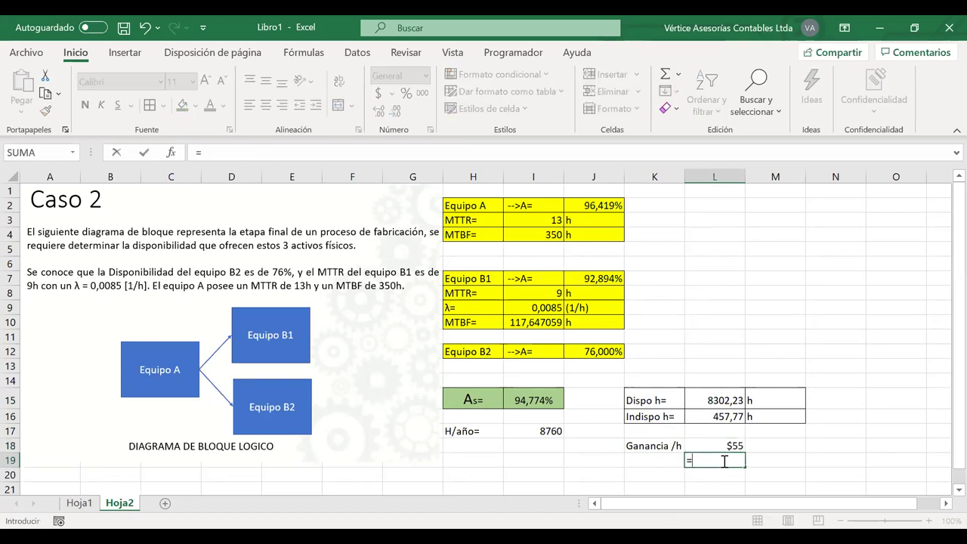
left_click(690, 392)
type("*")
left_click(704, 445)
key("Return")
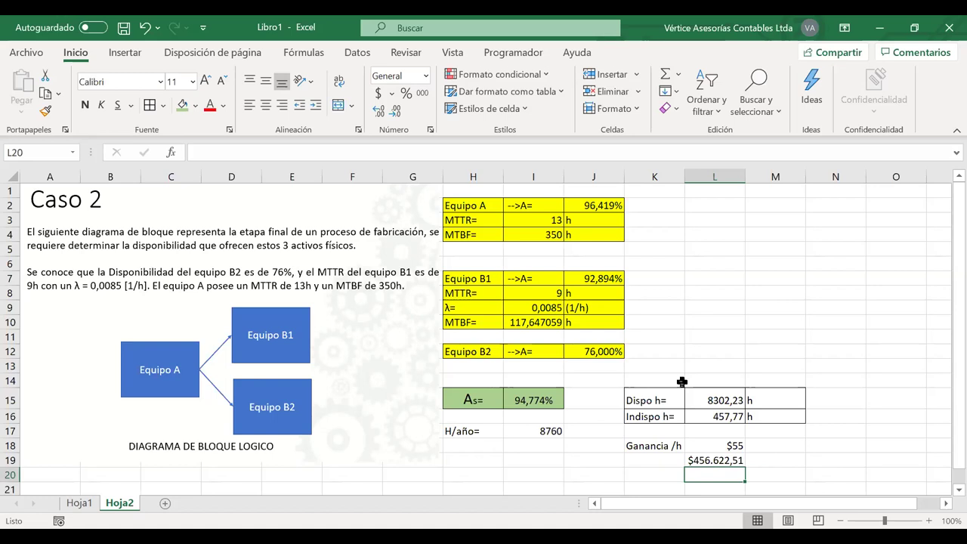
Copy the L19 formula down to L20 and correct it to =L16*L18 for the unavailable hours
left_click(736, 461)
left_click_drag(744, 467, 726, 475)
double_click(726, 475)
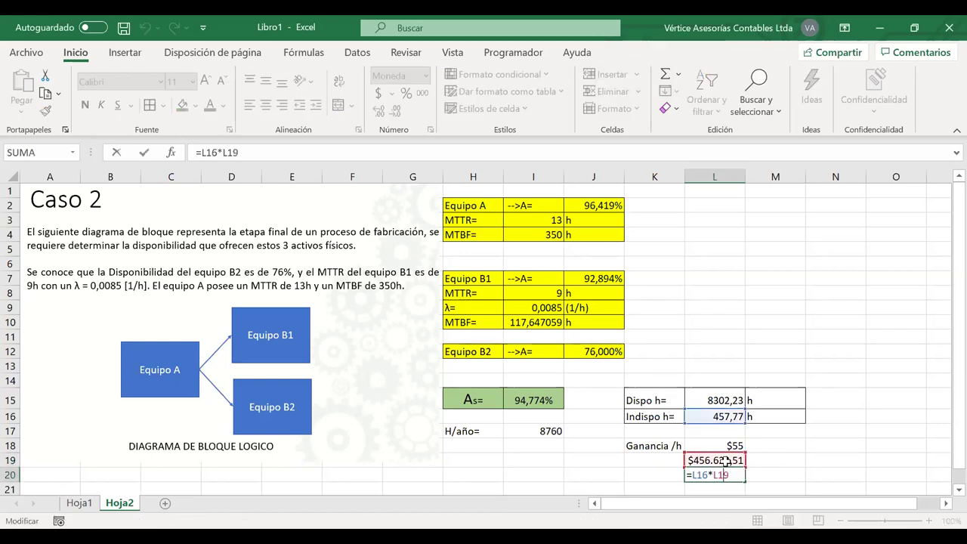
left_click(721, 450)
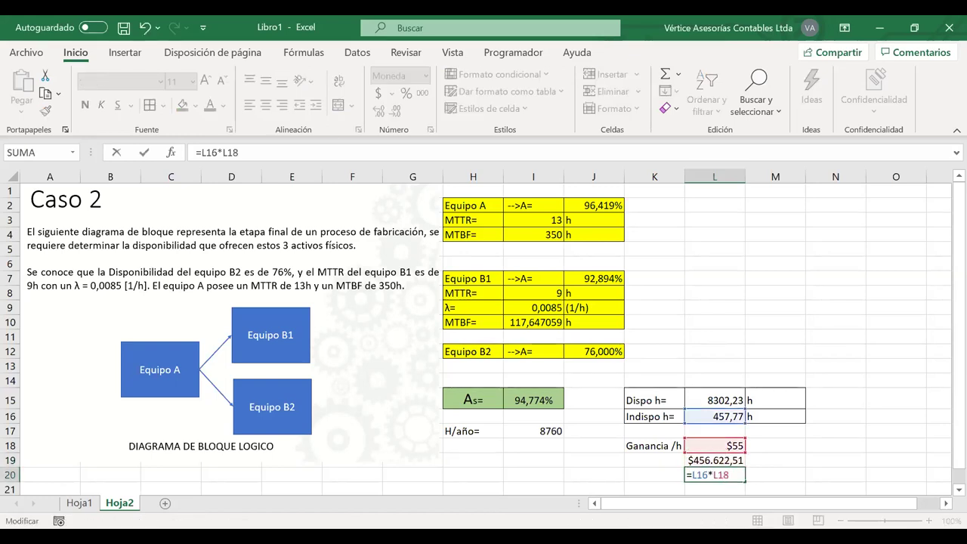
key("Return")
left_click(727, 462)
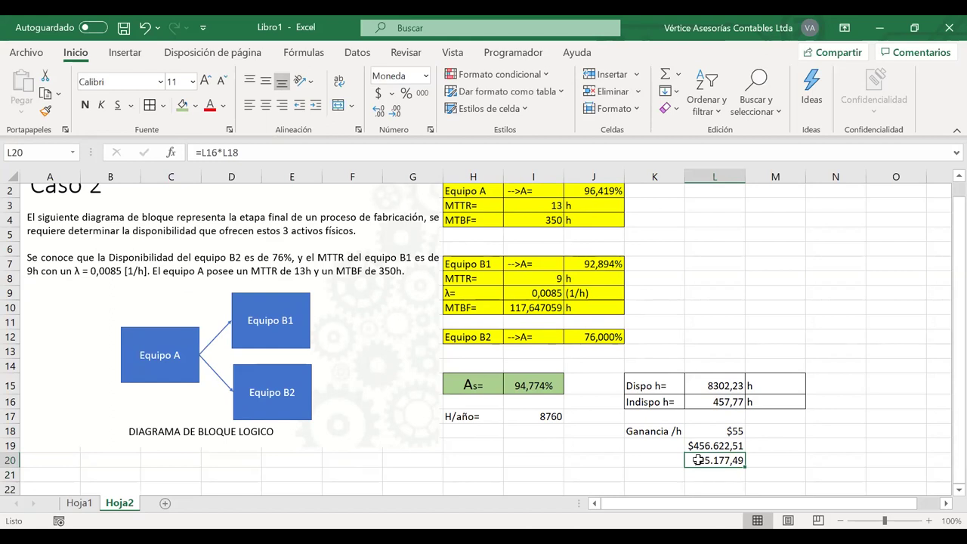
scroll(335, 384, "up", 1)
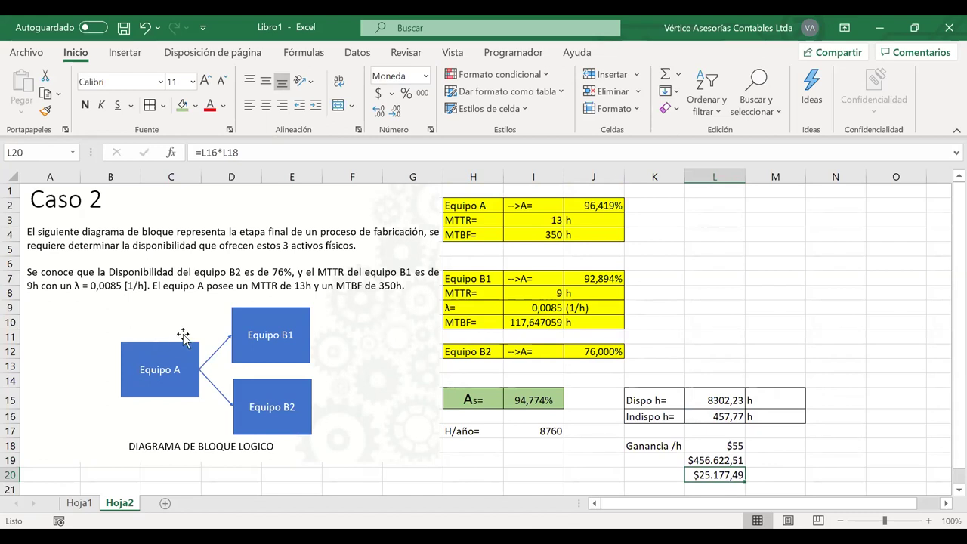
Set the hourly profit in L18 to 55000 and widen column L to fit the resulting amounts
double_click(736, 446)
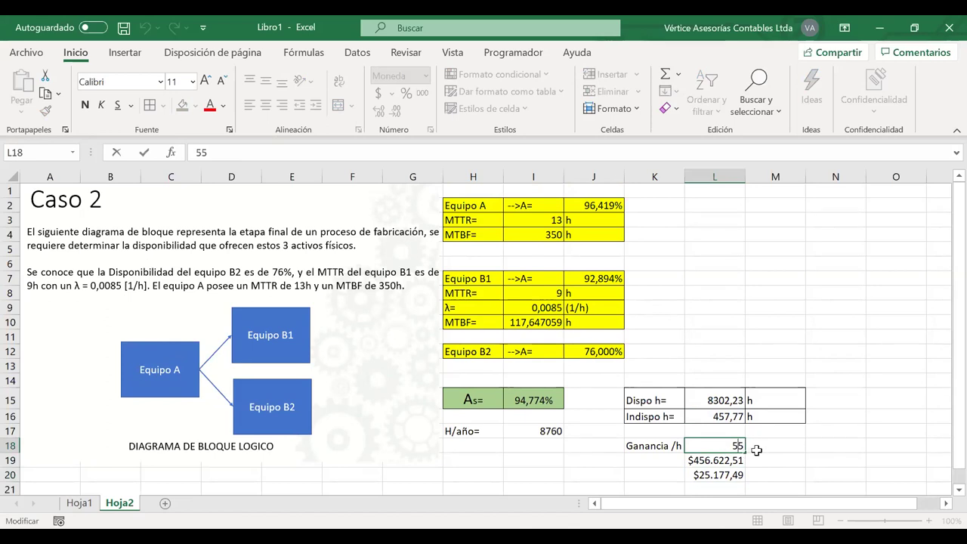
type("000")
key("Return")
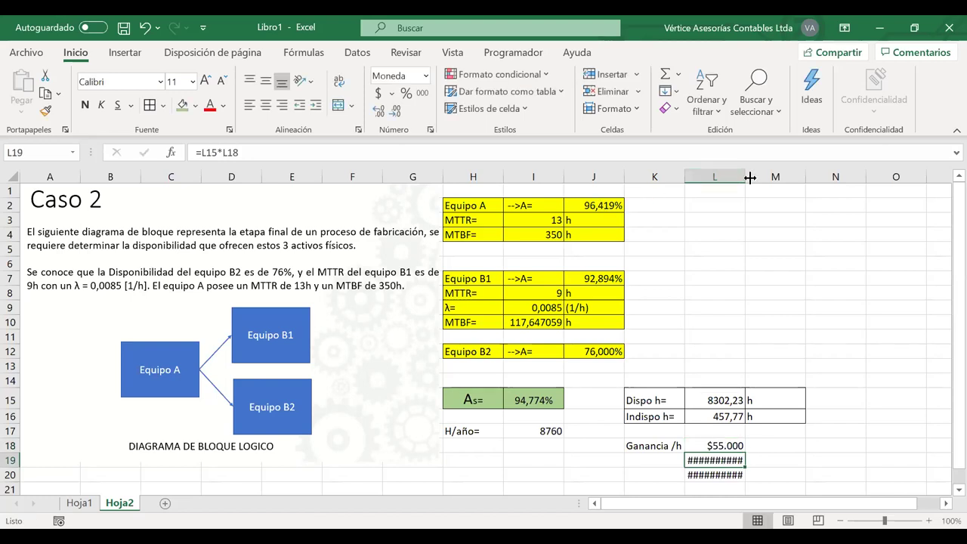
left_click_drag(789, 176, 787, 178)
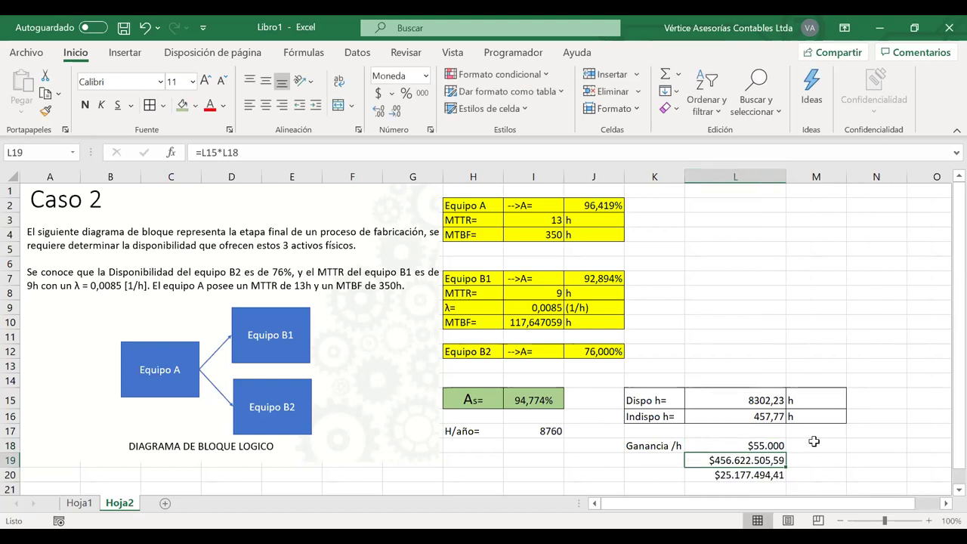
Set the hourly profit in L18 to 5500
left_click(775, 446)
type("55000")
key("BackSpace")
key("Return")
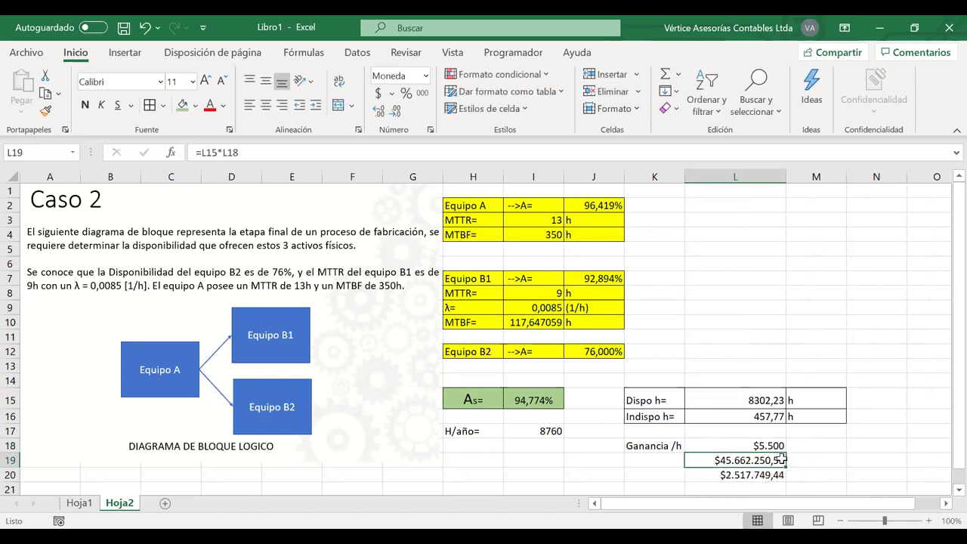
left_click(746, 478)
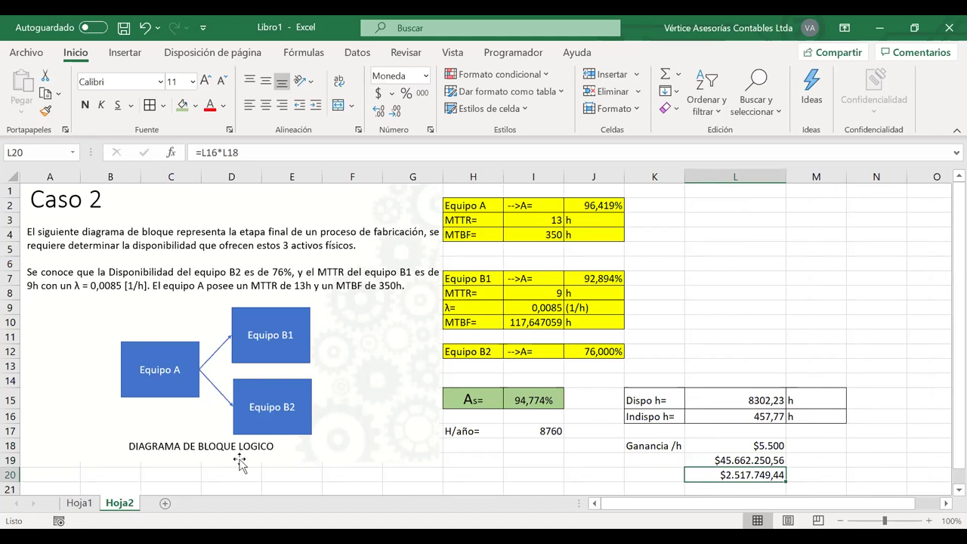
Paste the copied exercise image into a new sheet and widen it to the edge of column H
left_click(165, 503)
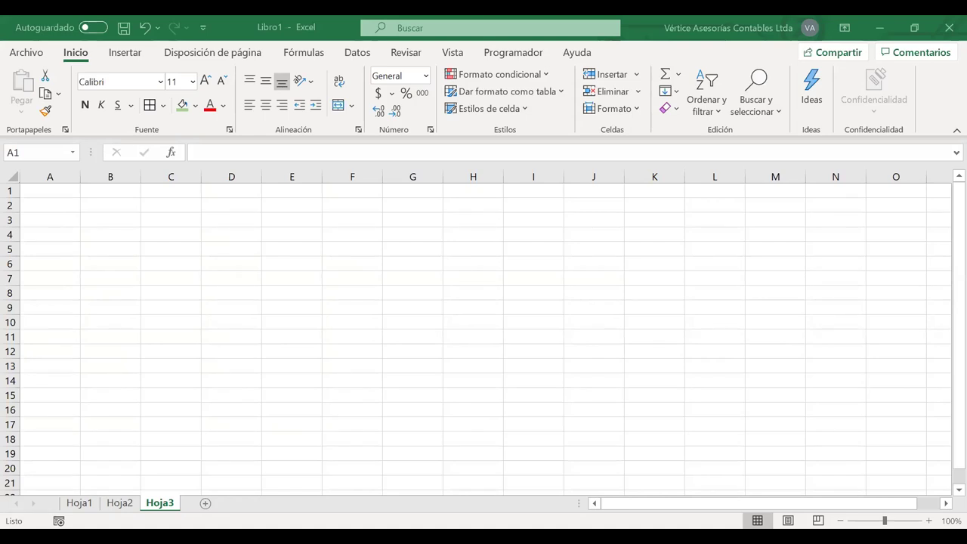
key("ctrl+v")
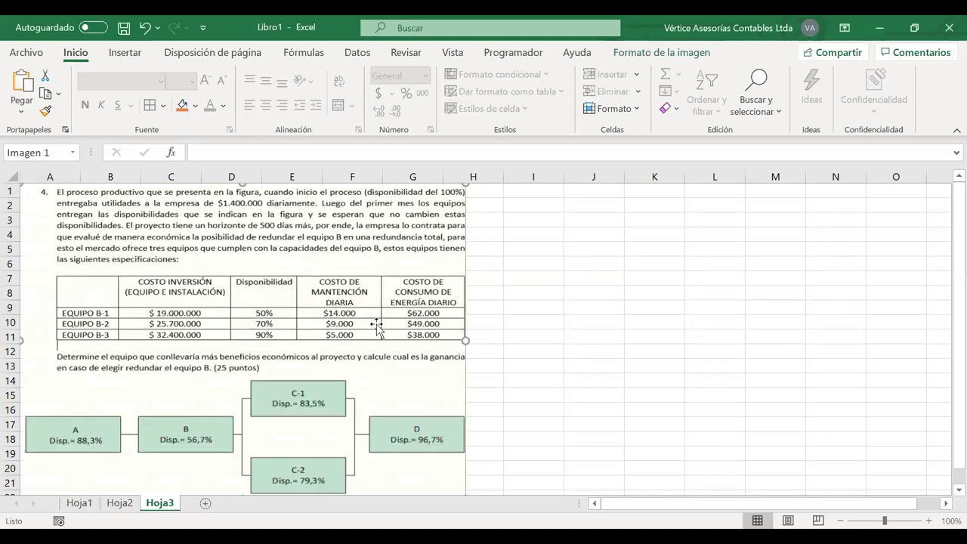
left_click_drag(466, 340, 482, 339)
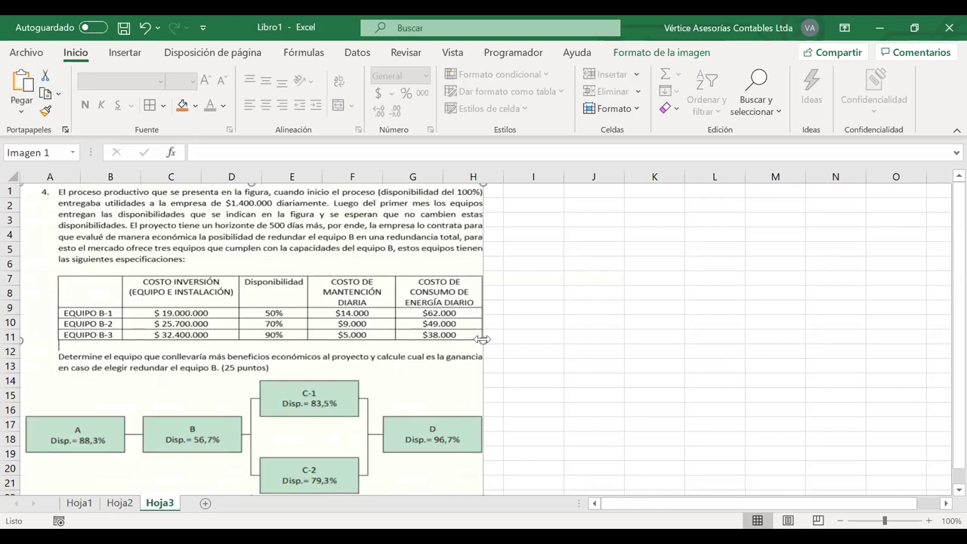
scroll(597, 385, "down", 1)
left_click(597, 385)
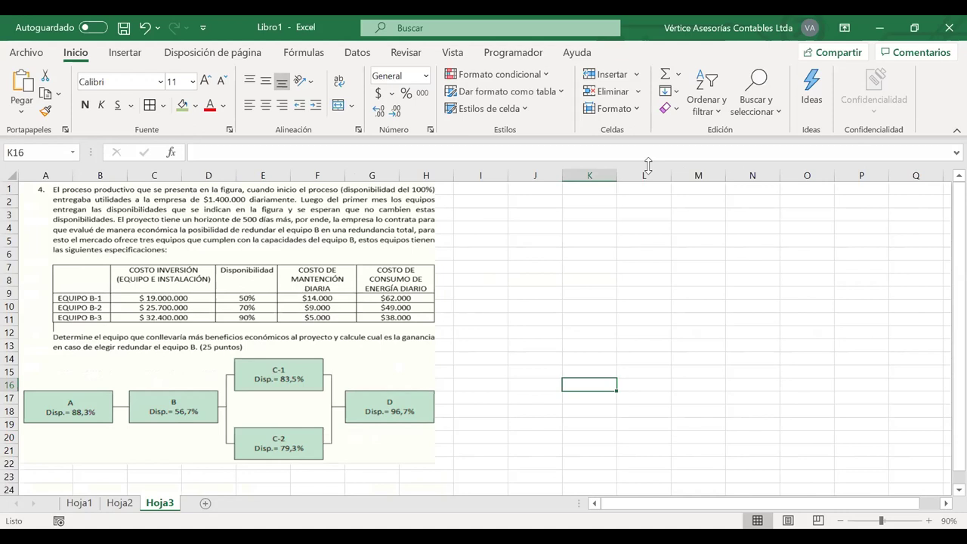
Annotate the block diagram in red, numbering A, B, the circled C-1/C-2 pair and D from 1 to 4, and clear the marks
mouse_move(62, 428)
left_mouse_down()
mouse_move(151, 372)
mouse_move(75, 412)
left_mouse_up()
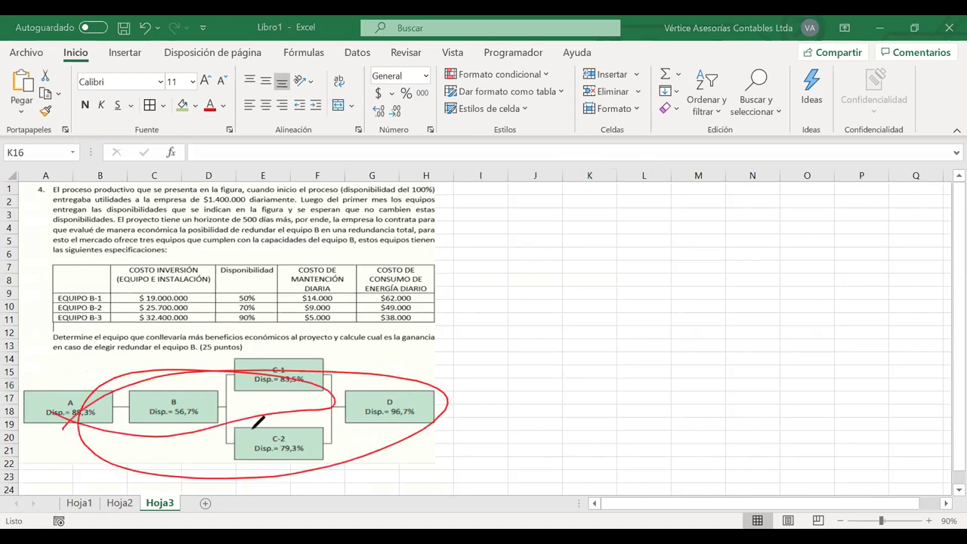
key("e")
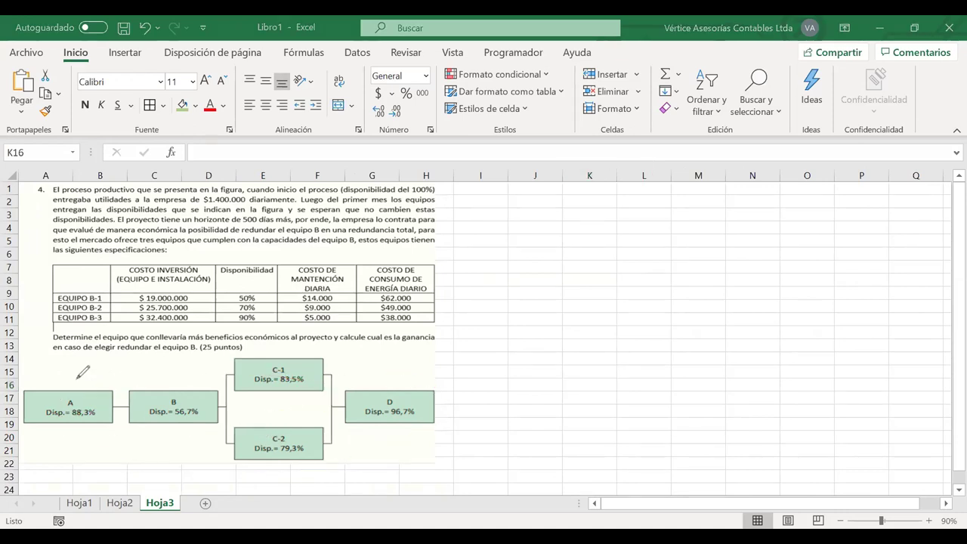
left_click_drag(72, 377, 71, 387)
left_click_drag(158, 373, 170, 383)
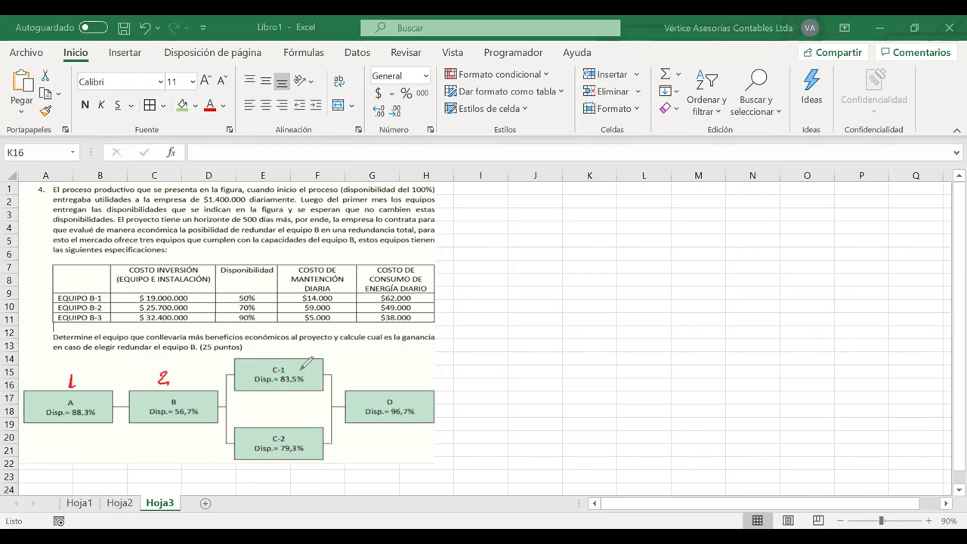
mouse_move(242, 355)
left_mouse_down()
mouse_move(302, 473)
mouse_move(250, 425)
mouse_move(272, 413)
left_mouse_up()
left_click_drag(386, 366, 389, 379)
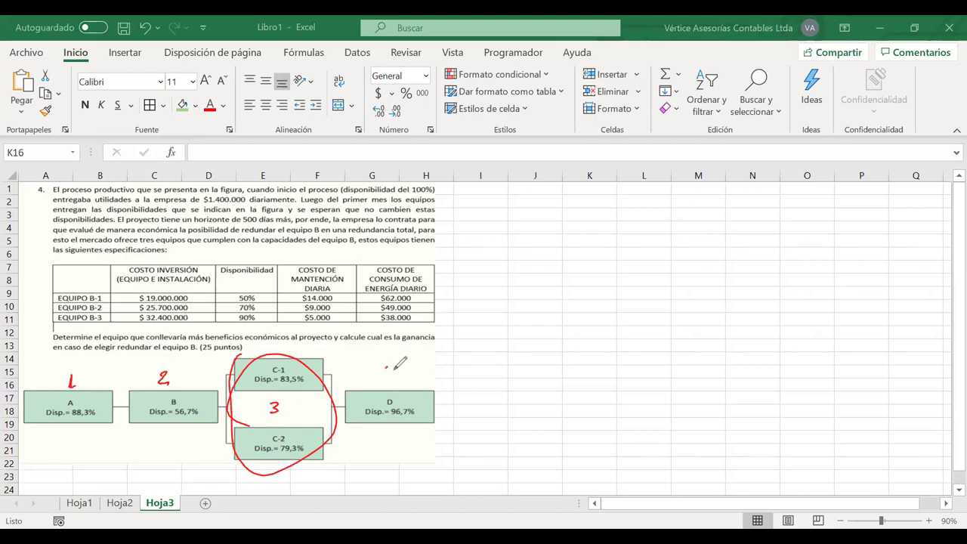
mouse_move(251, 351)
left_mouse_down()
mouse_move(272, 473)
mouse_move(284, 423)
left_mouse_up()
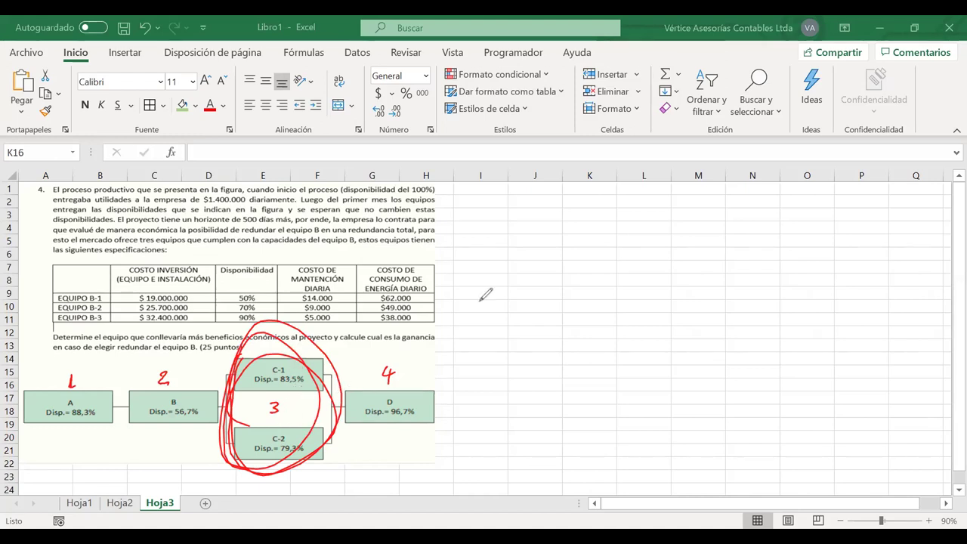
key("e")
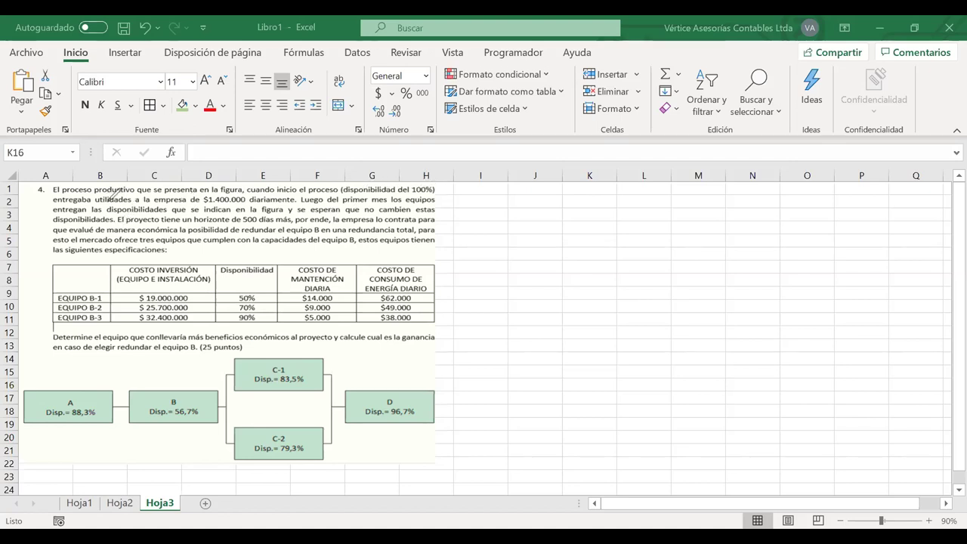
Handwrite "$1.400.000 día" in red over the empty cells beside the exercise and underline it
left_click_drag(545, 257, 556, 306)
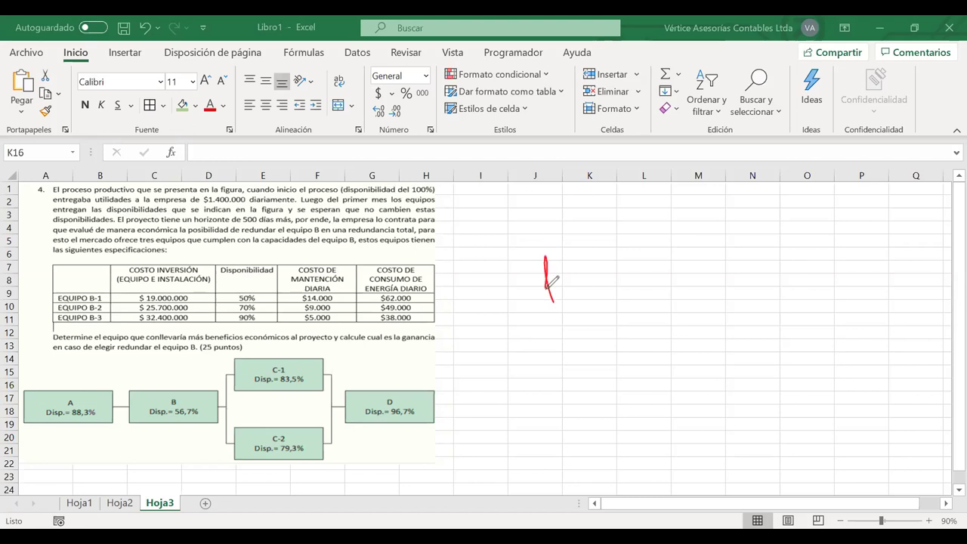
left_click_drag(522, 261, 484, 308)
left_click_drag(508, 254, 517, 316)
left_click(564, 296)
mouse_move(583, 257)
left_mouse_down()
mouse_move(591, 291)
mouse_move(612, 274)
mouse_move(686, 255)
left_mouse_up()
left_click_drag(706, 253, 739, 274)
mouse_move(757, 233)
left_mouse_down()
mouse_move(781, 226)
mouse_move(778, 263)
left_mouse_up()
left_click(767, 261)
left_click_drag(470, 355, 826, 283)
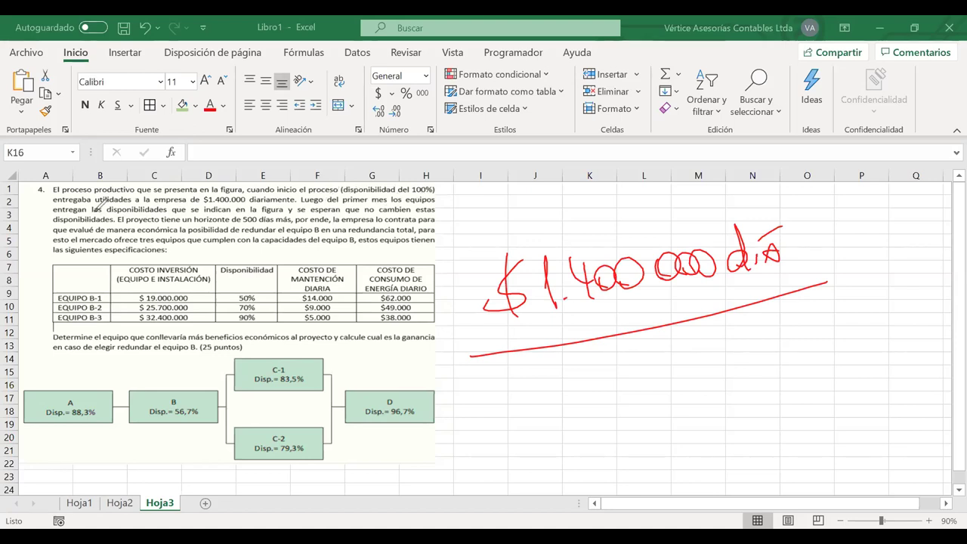
Circle the block diagram, the 500 days horizon and block B in red, and underline the availabilities of A and D
mouse_move(121, 347)
left_mouse_down()
mouse_move(109, 448)
mouse_move(104, 382)
left_mouse_up()
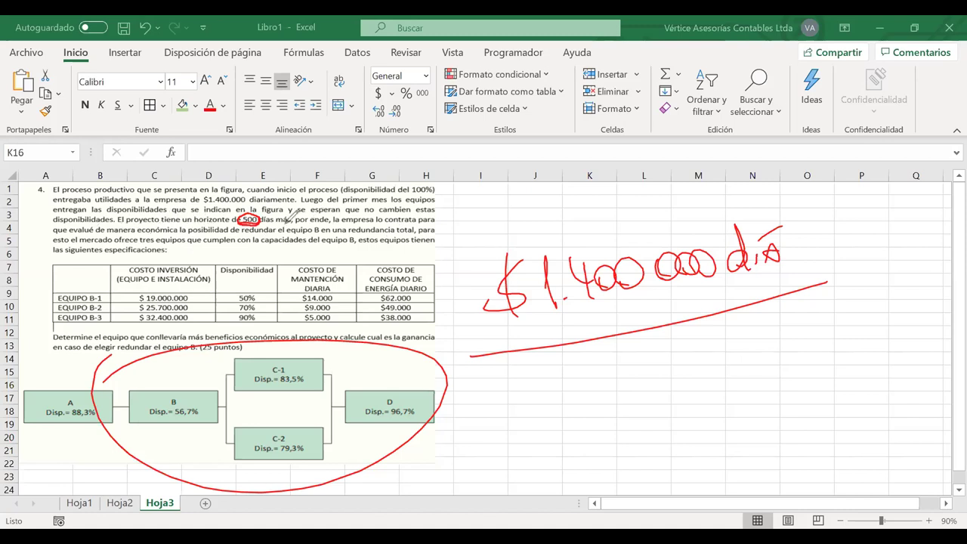
mouse_move(160, 392)
left_mouse_down()
mouse_move(147, 419)
mouse_move(161, 429)
left_mouse_up()
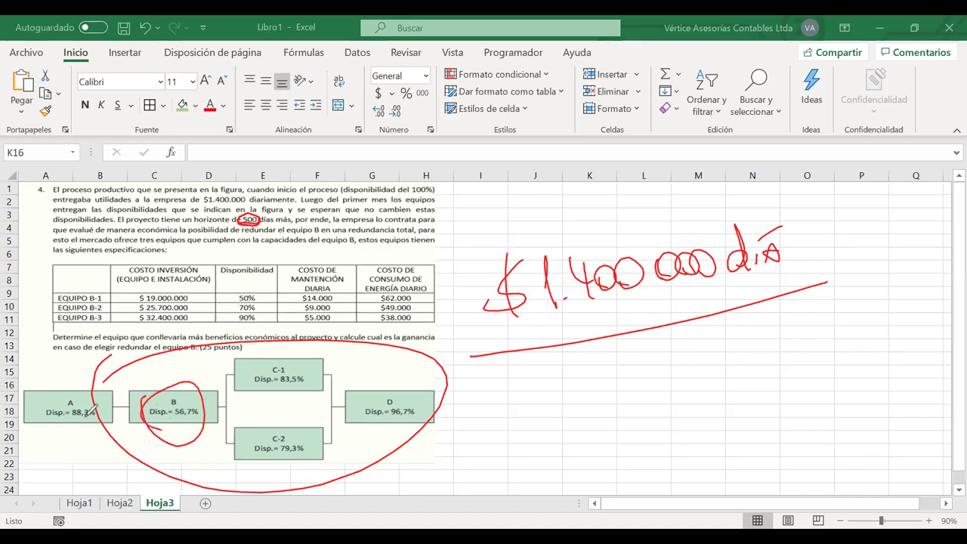
left_click_drag(71, 420, 89, 416)
left_click_drag(391, 417, 406, 414)
Sketch a redundant block parallel to B beneath it, cross out B and tick the redundant block
mouse_move(129, 401)
left_mouse_down()
mouse_move(145, 462)
mouse_move(151, 427)
mouse_move(222, 441)
left_mouse_up()
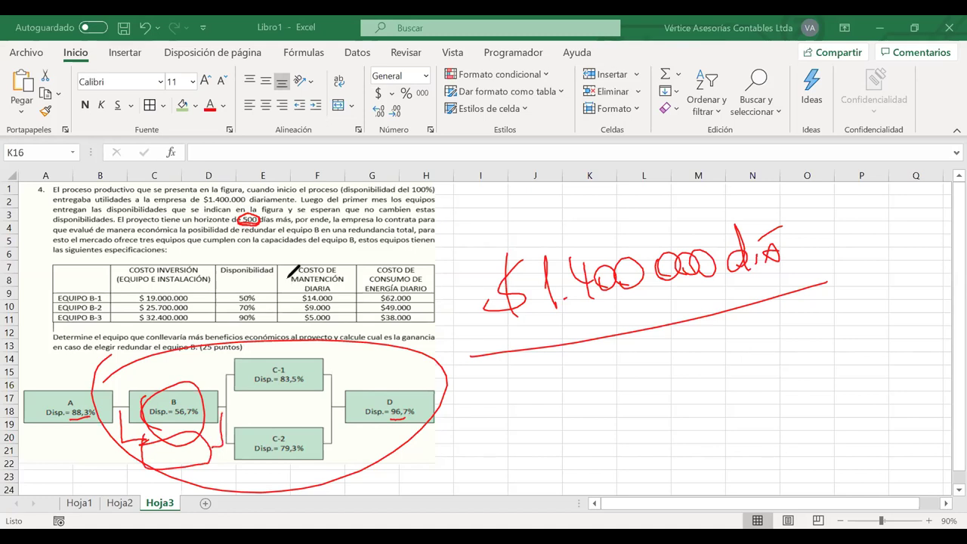
left_click_drag(178, 392, 157, 415)
left_click_drag(162, 396, 181, 414)
left_click_drag(174, 460, 189, 447)
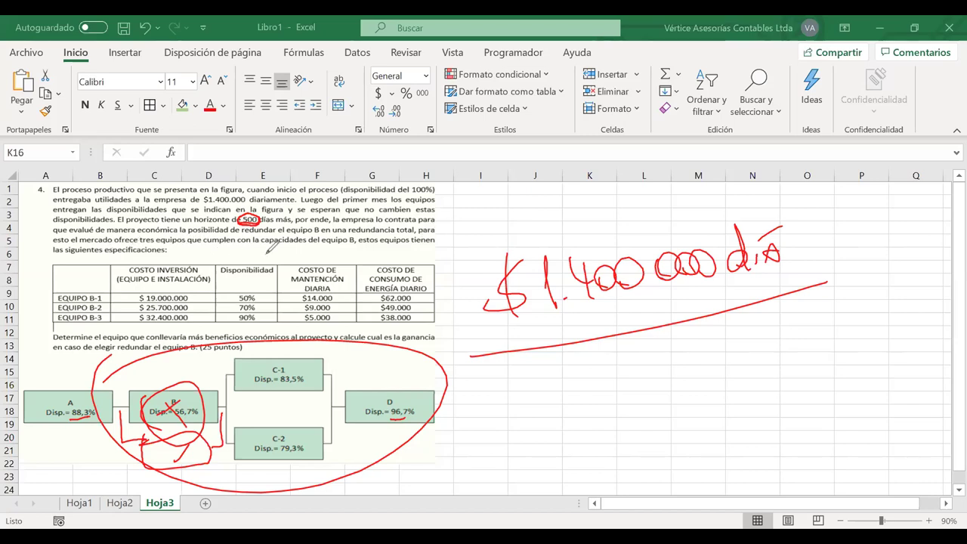
Underline "equipo B", circle the equipment table with its investment and availability values, and clear all annotations
left_click(335, 247)
mouse_move(335, 245)
left_mouse_down()
mouse_move(423, 272)
mouse_move(45, 272)
mouse_move(108, 300)
left_mouse_up()
left_click(62, 291)
mouse_move(159, 273)
left_mouse_down()
mouse_move(133, 297)
mouse_move(203, 337)
left_mouse_up()
key("ctrl+z")
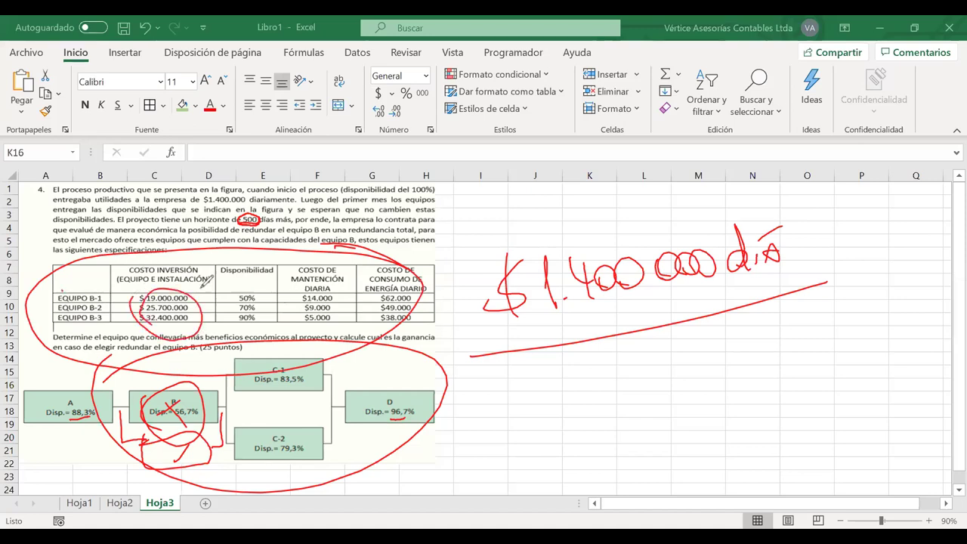
left_click_drag(246, 283, 249, 306)
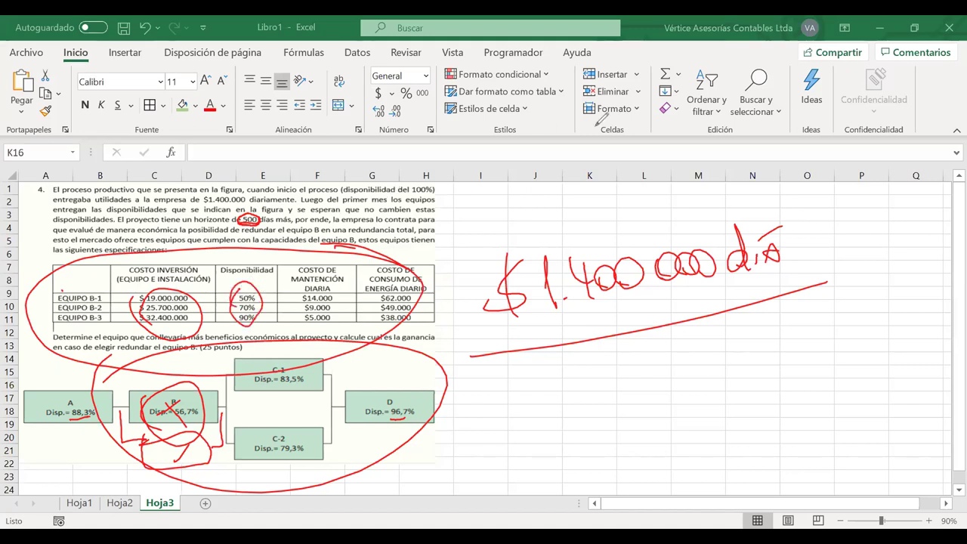
key("e")
Circle the availability, daily maintenance cost and daily energy cost values, mark the area above block B, and clear the annotations
mouse_move(250, 284)
left_mouse_down()
mouse_move(235, 327)
mouse_move(264, 311)
left_mouse_up()
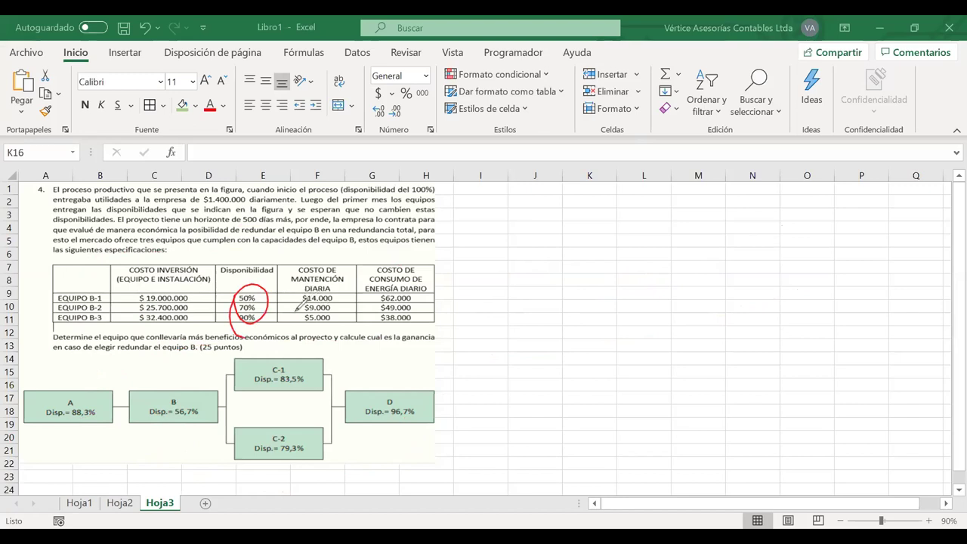
key("e")
mouse_move(333, 293)
left_mouse_down()
mouse_move(314, 284)
mouse_move(304, 296)
left_mouse_up()
mouse_move(389, 281)
left_mouse_down()
mouse_move(373, 316)
mouse_move(414, 287)
left_mouse_up()
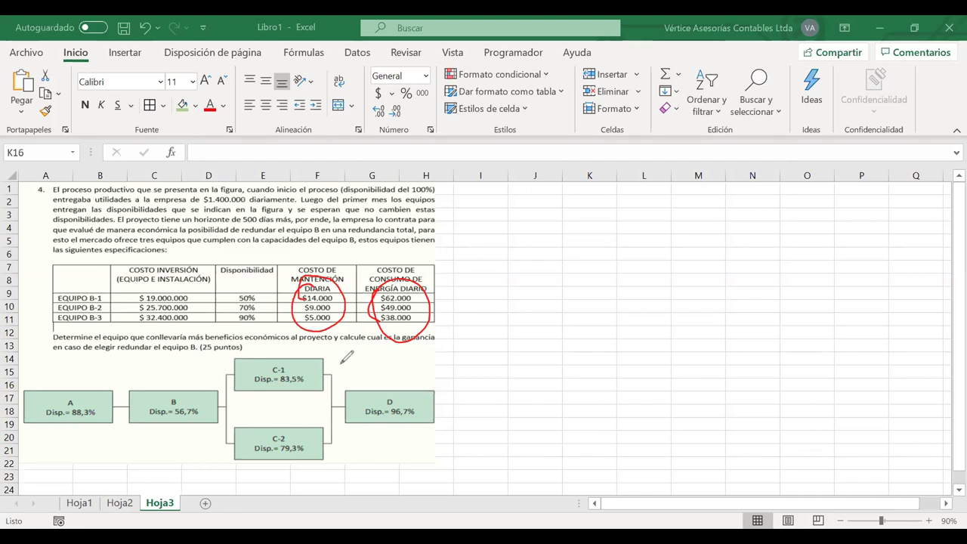
left_click_drag(152, 361, 181, 349)
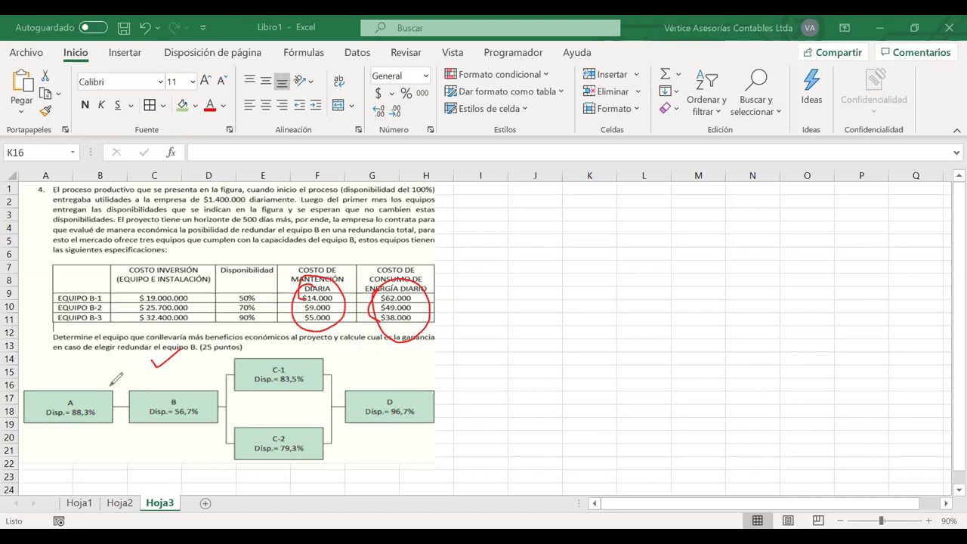
left_click_drag(172, 351, 205, 359)
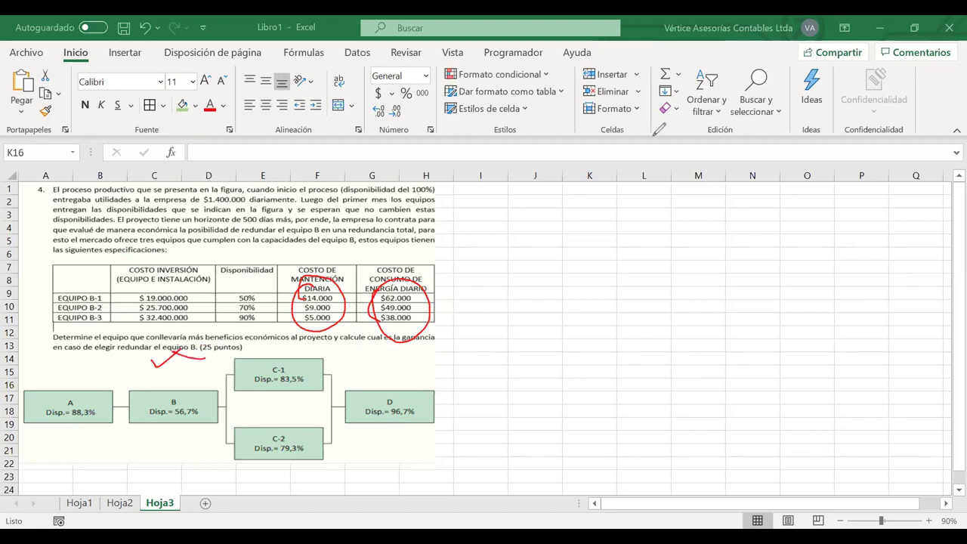
key("e")
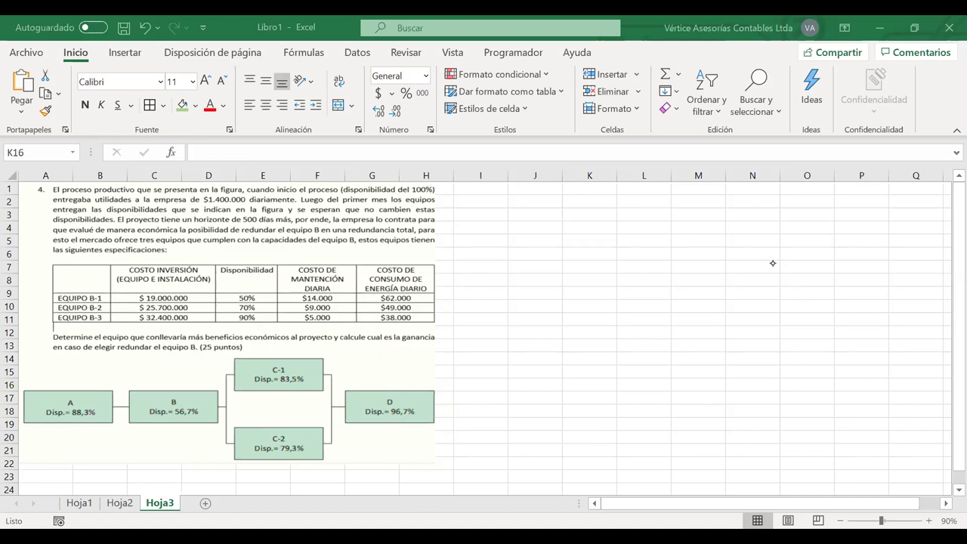
Enter the heading "Datos:" in cell I1
left_click(475, 190)
type("Datos:")
key("Return")
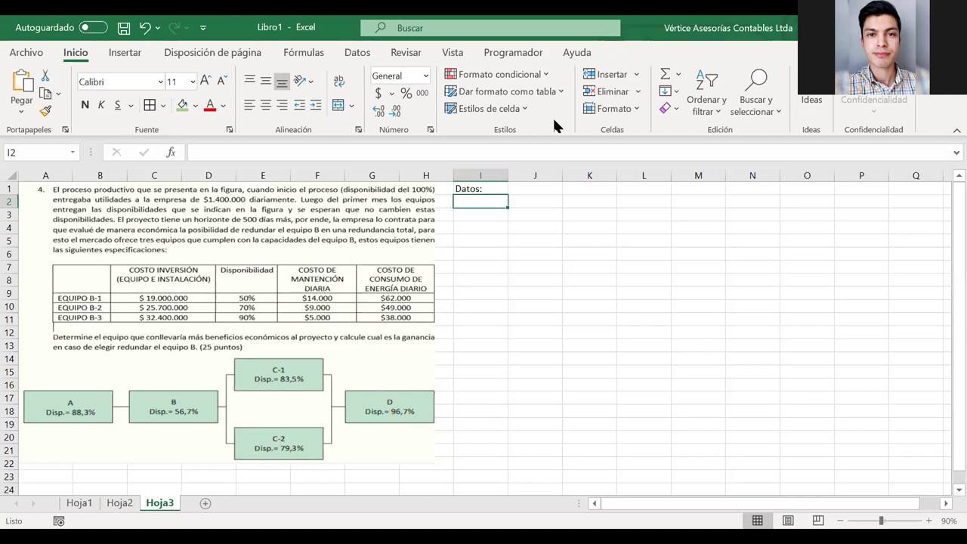
Enter the label "Utilidades=" in cell I2 and the value 1400000 beside it in J2
type("Utilidades")
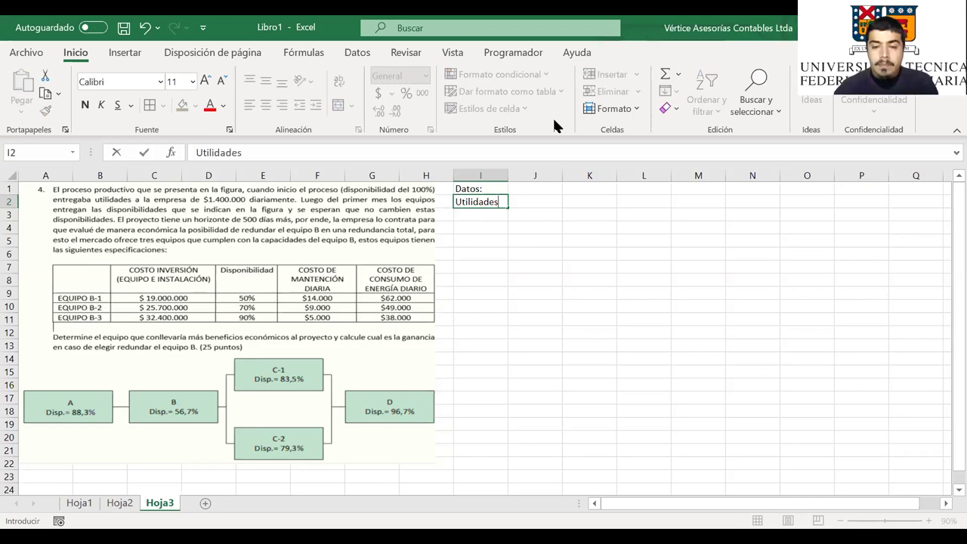
type("=")
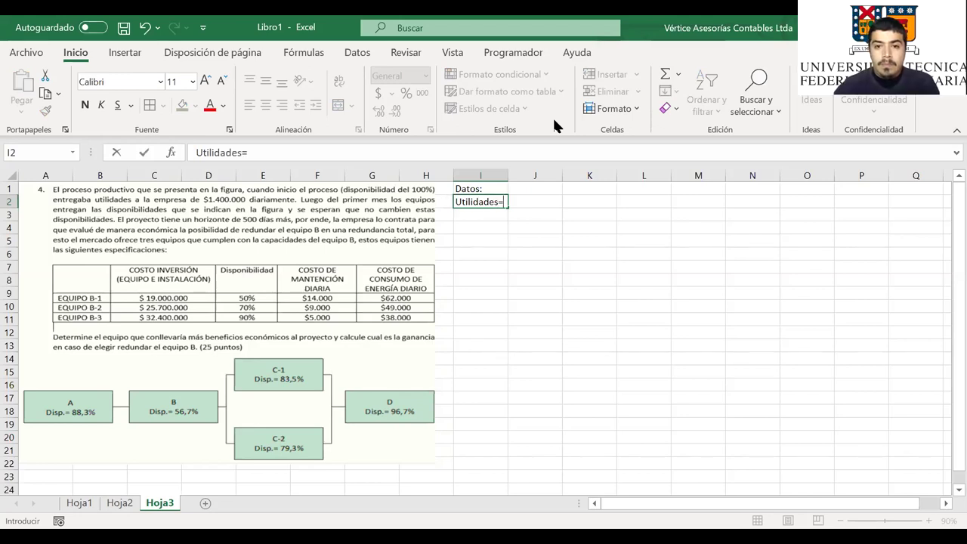
key("Tab")
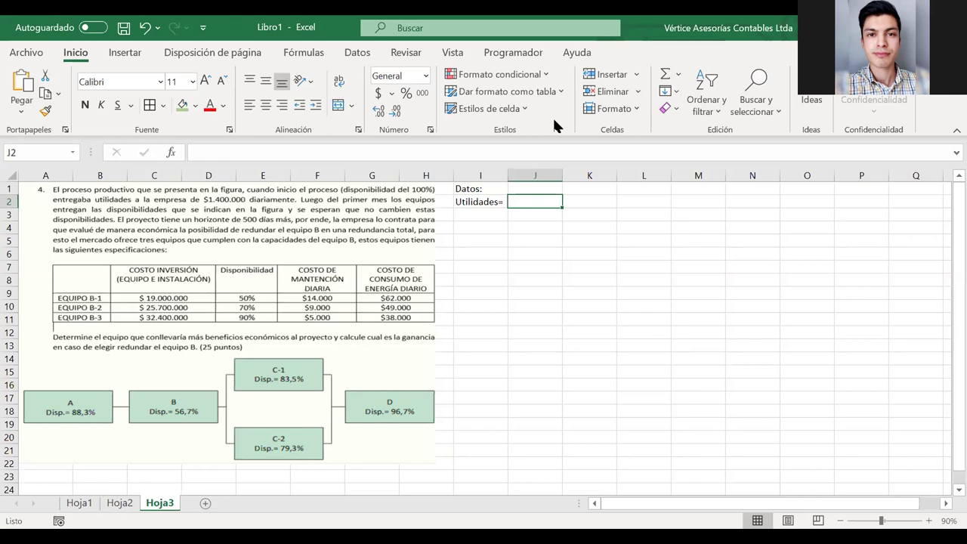
type("1400")
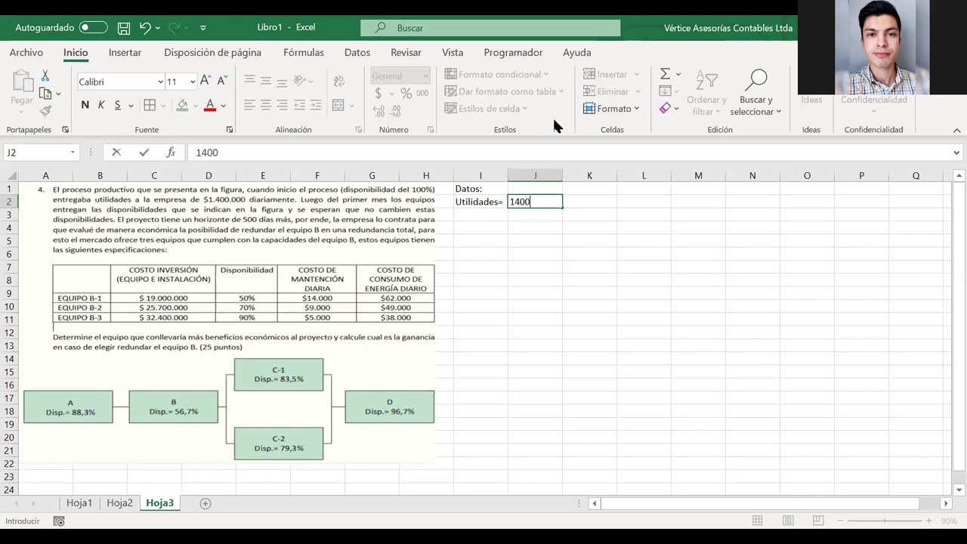
type("000")
key("Return")
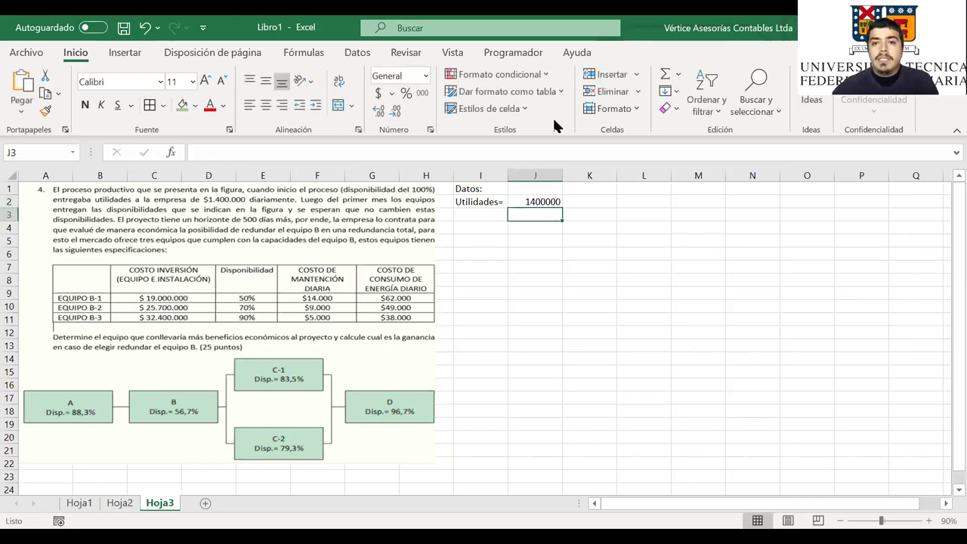
Apply the accounting currency format to the profit value in J2 and enter the unit "día" in K2
left_click(534, 202)
left_click(378, 92)
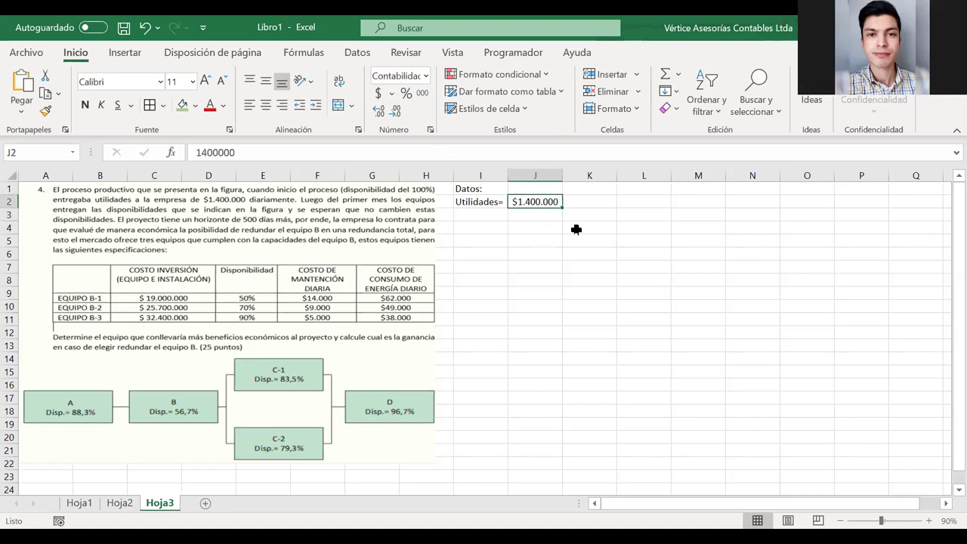
left_click(576, 202)
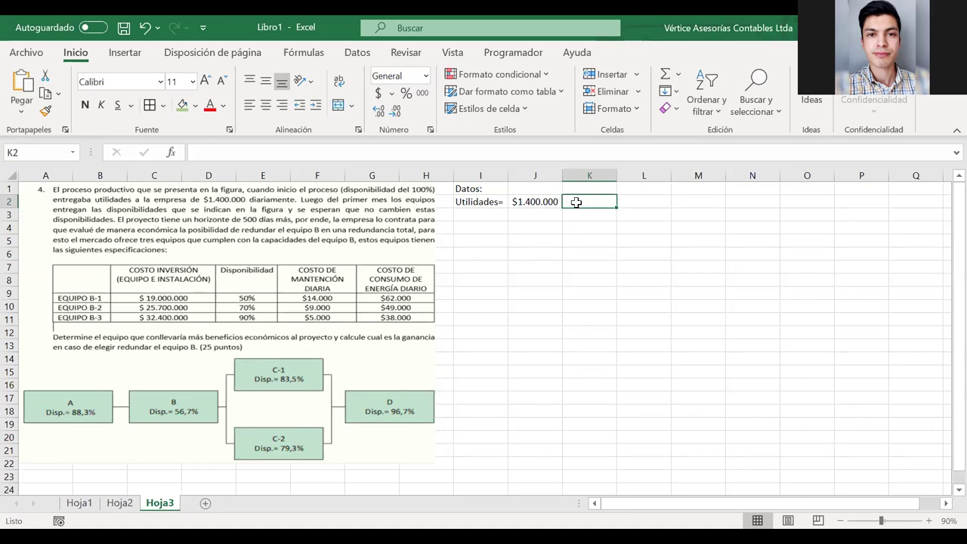
type("día")
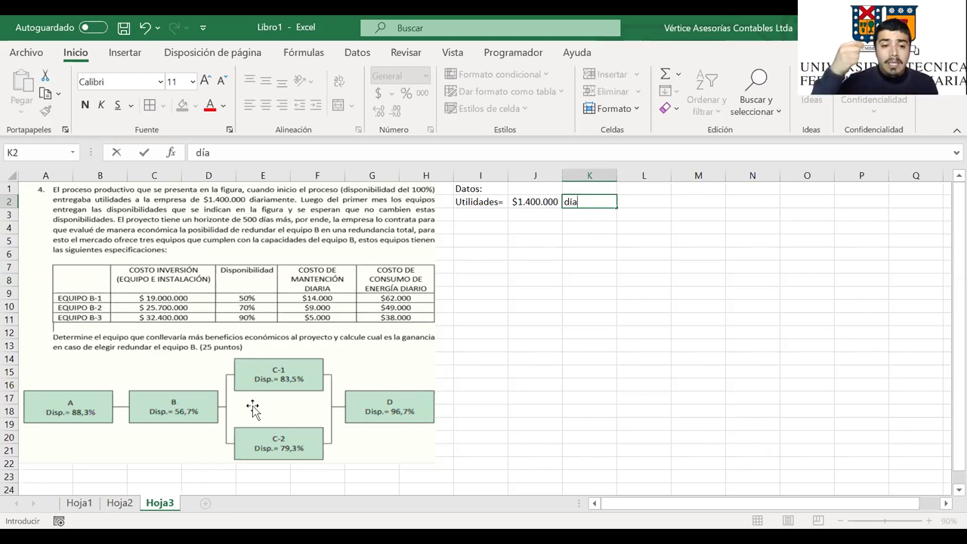
left_click(493, 202)
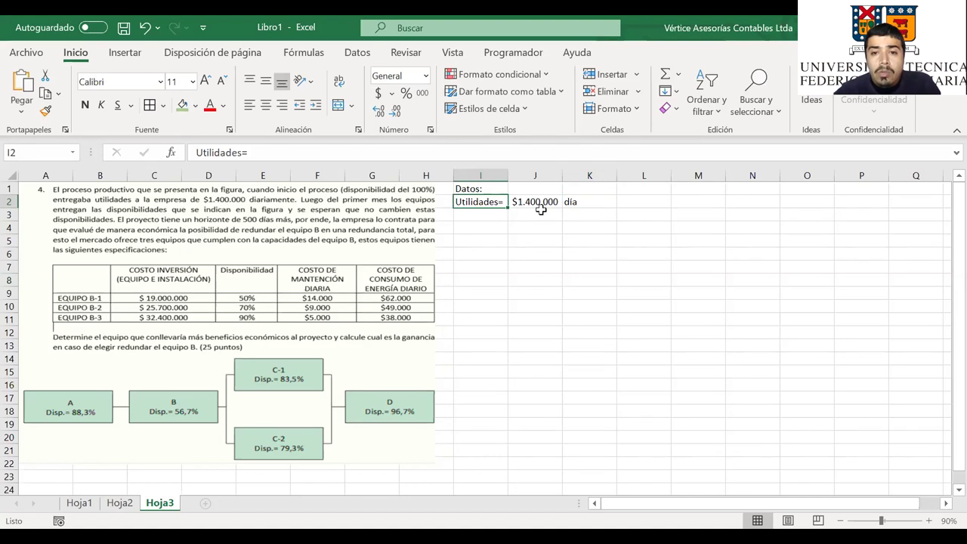
Enter the availability note "A = 100%" in cell I3
left_click(487, 216)
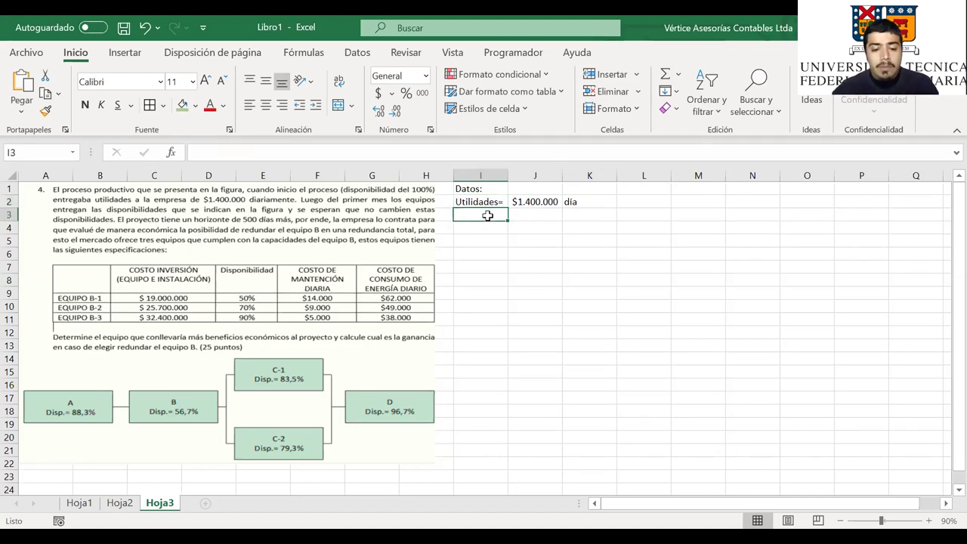
type("100%")
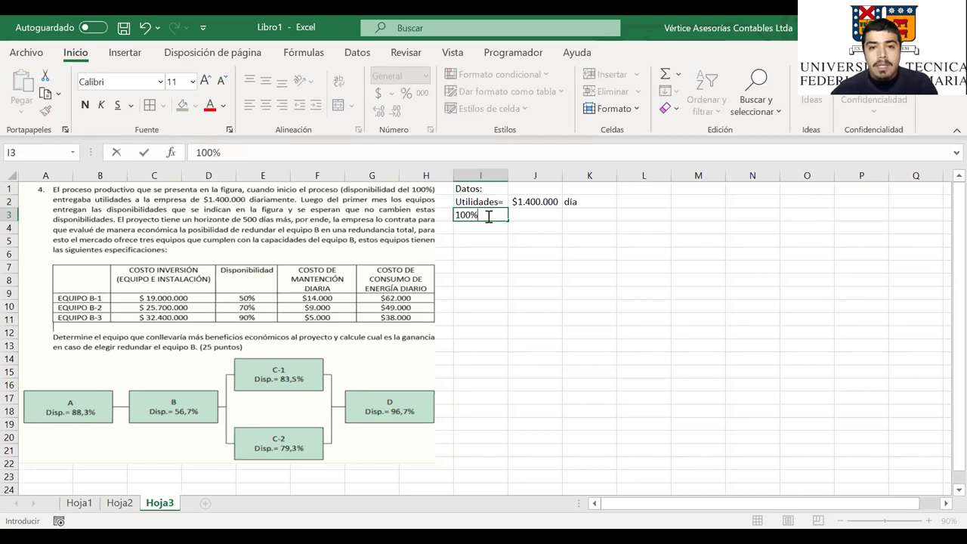
type(" D")
key("BackSpace")
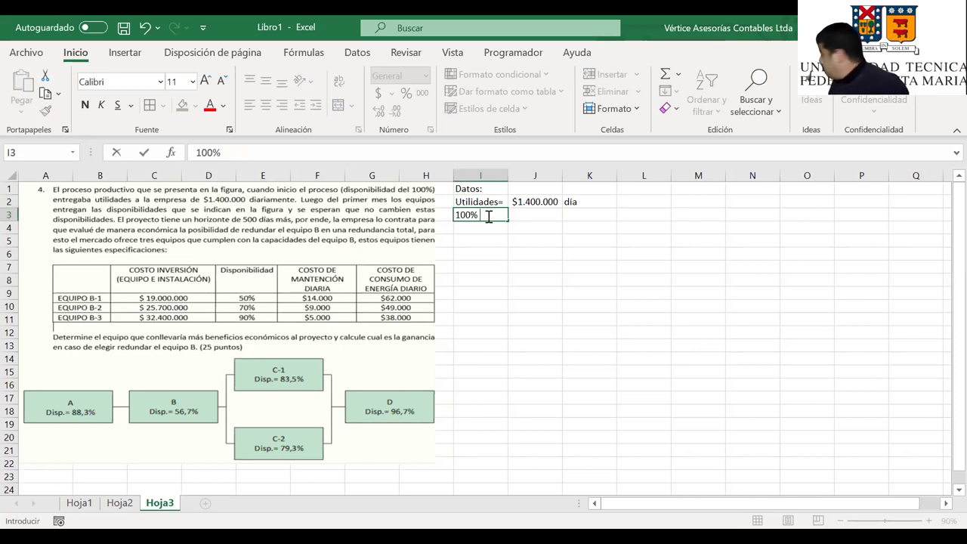
left_click_drag(484, 216, 455, 216)
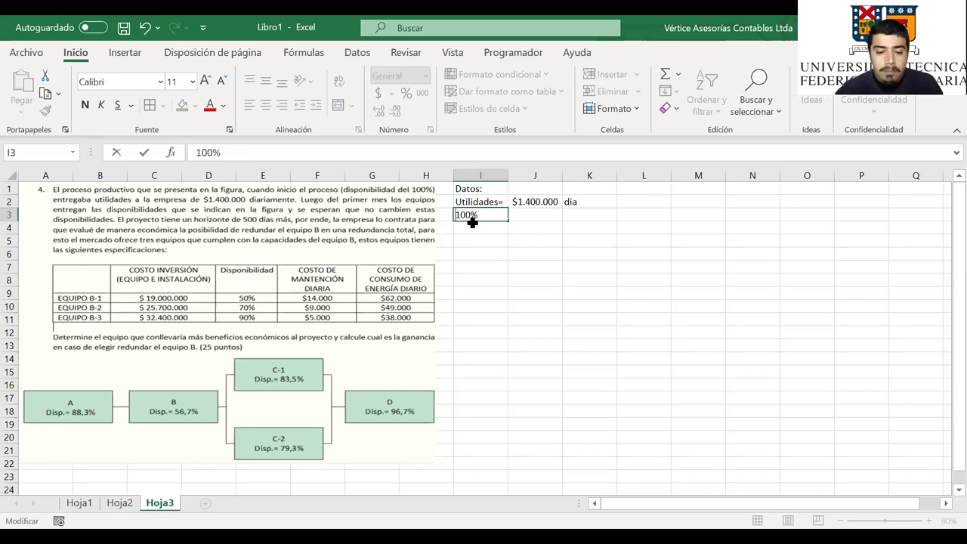
type("A=")
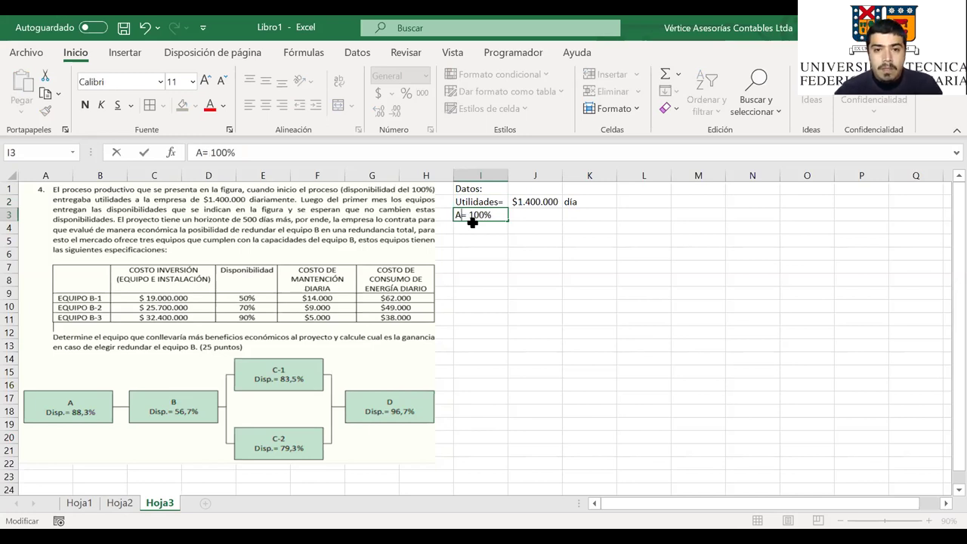
key("Return")
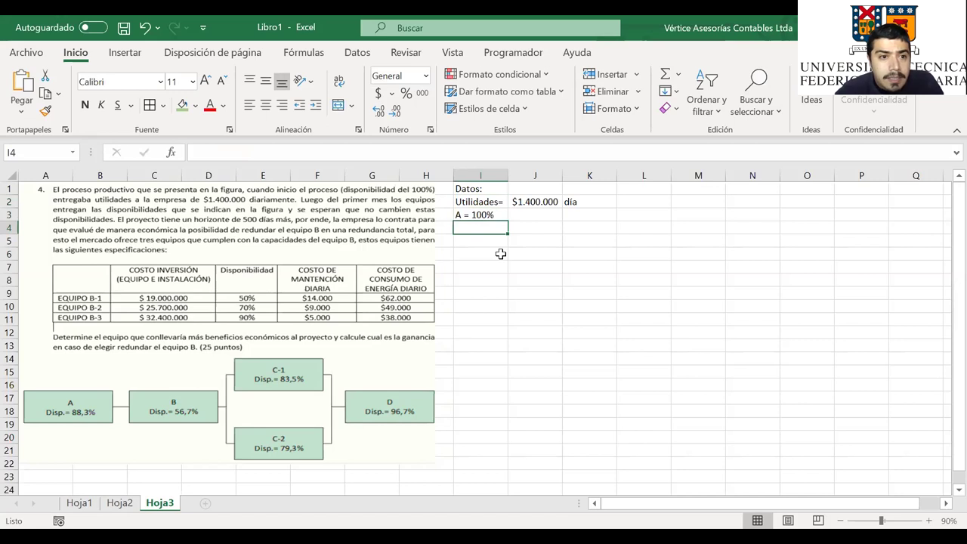
Enter the project horizon in row 4 as "Horizonte=" in I4, 500 in J4 and "días" in K4
type("H")
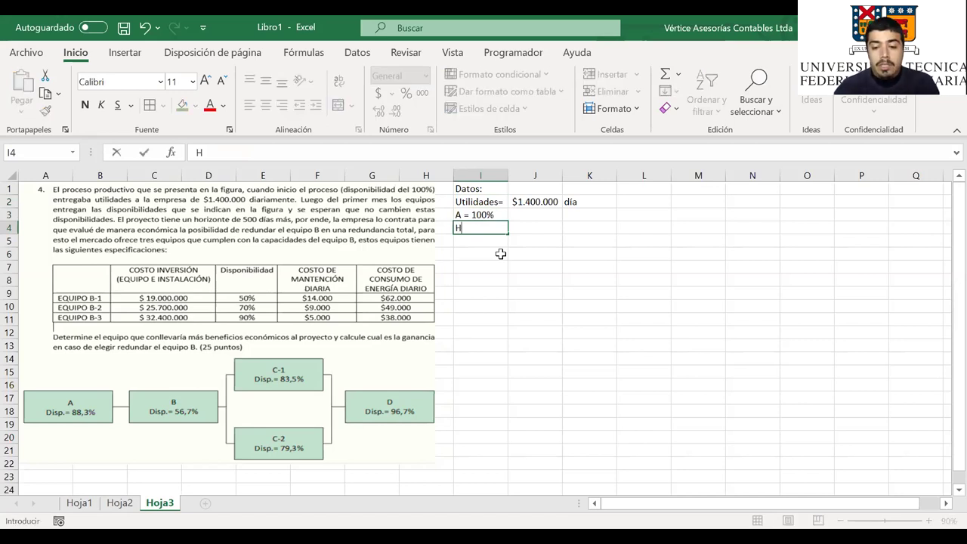
type("orizonte=")
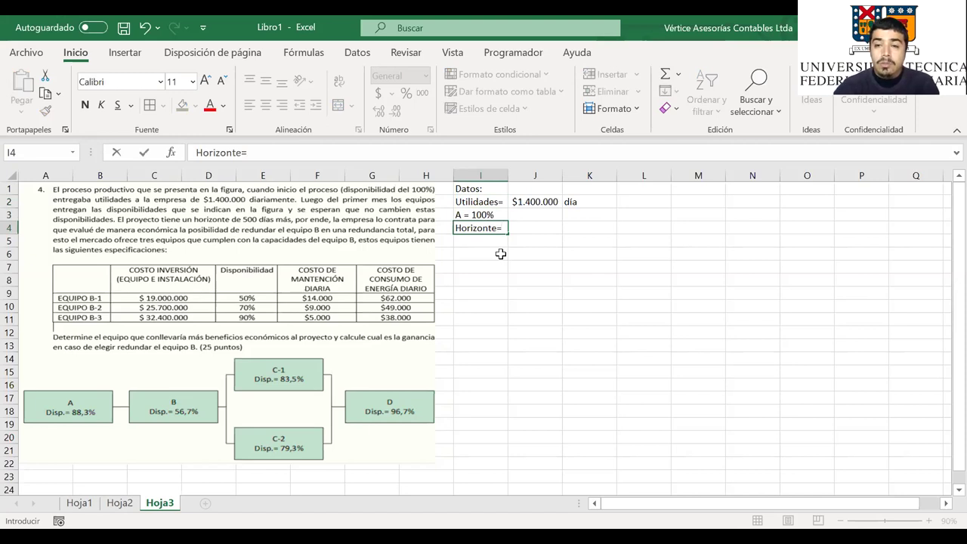
key("Tab")
type("500")
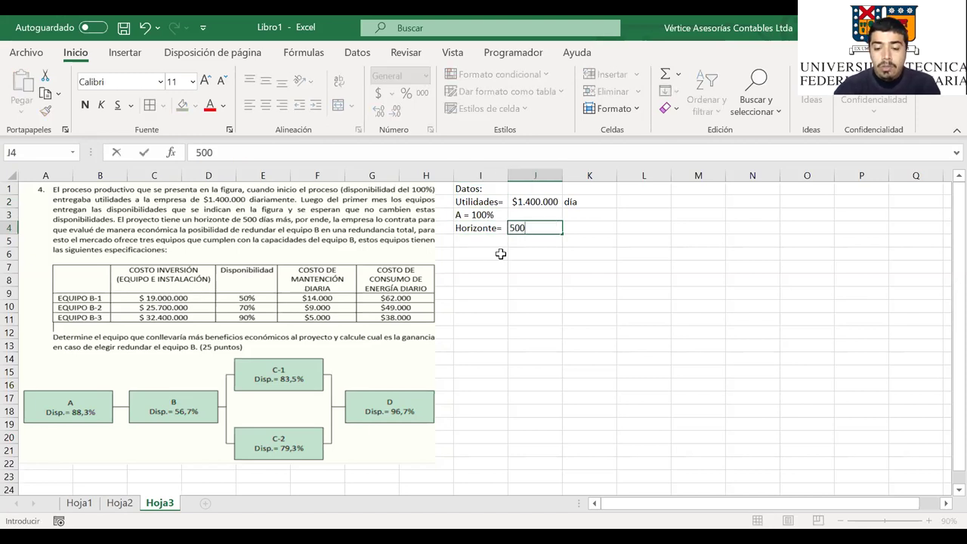
key("Tab")
type("g")
key("BackSpace")
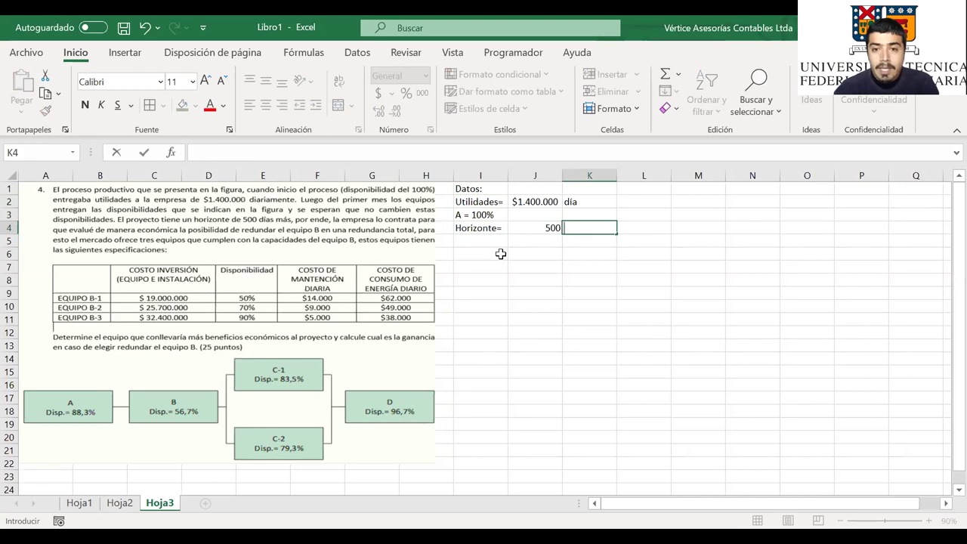
type("días")
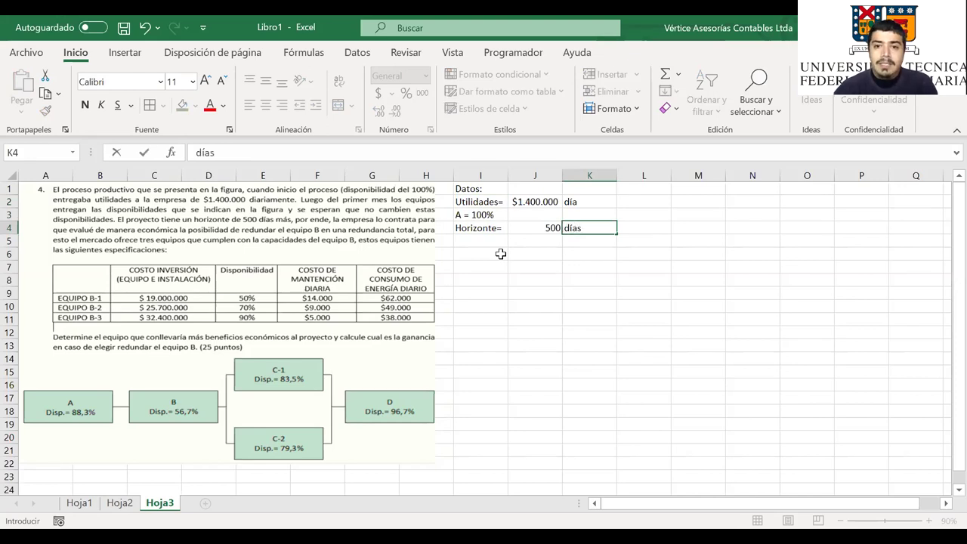
key("Return")
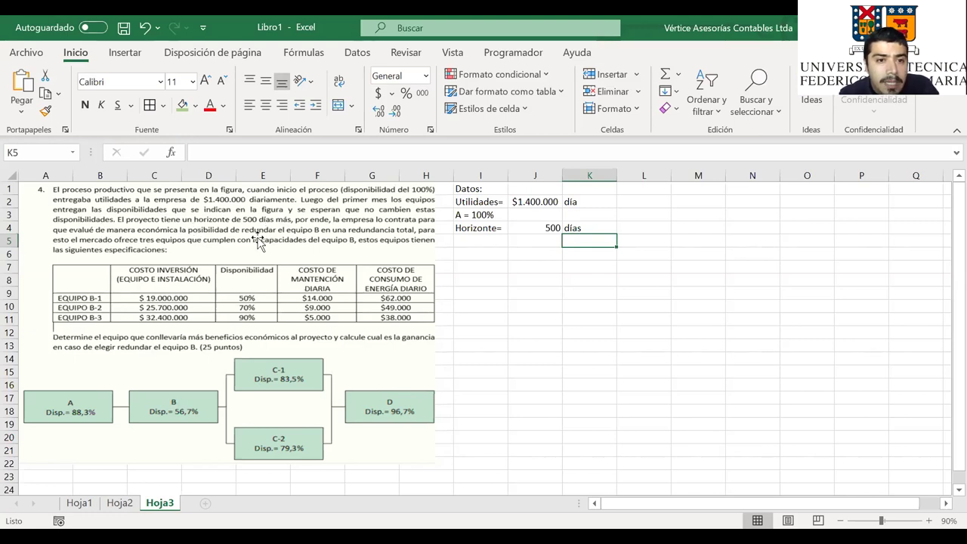
Enter "Equipo B1" in cell I7 and fill the series down to "Equipo B3" in I9
left_click(493, 253)
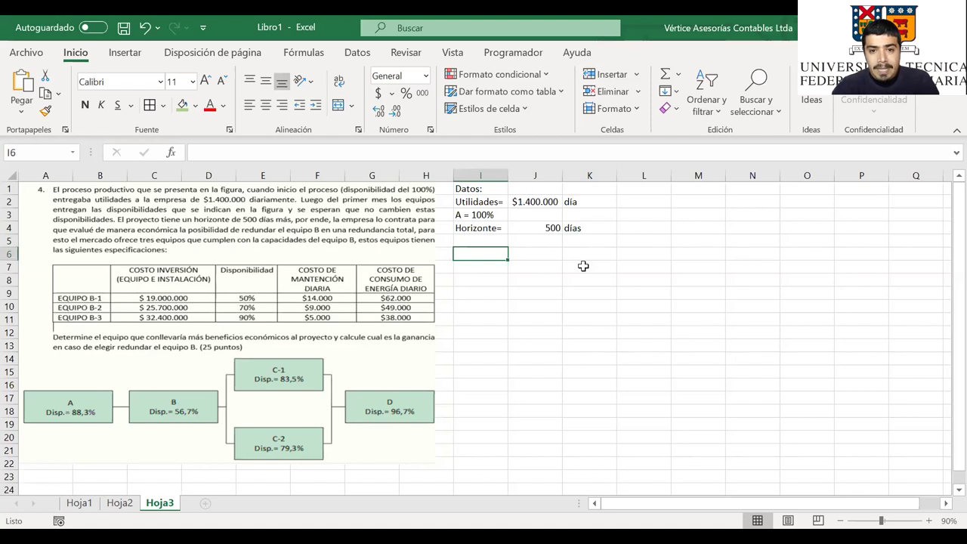
key("Down")
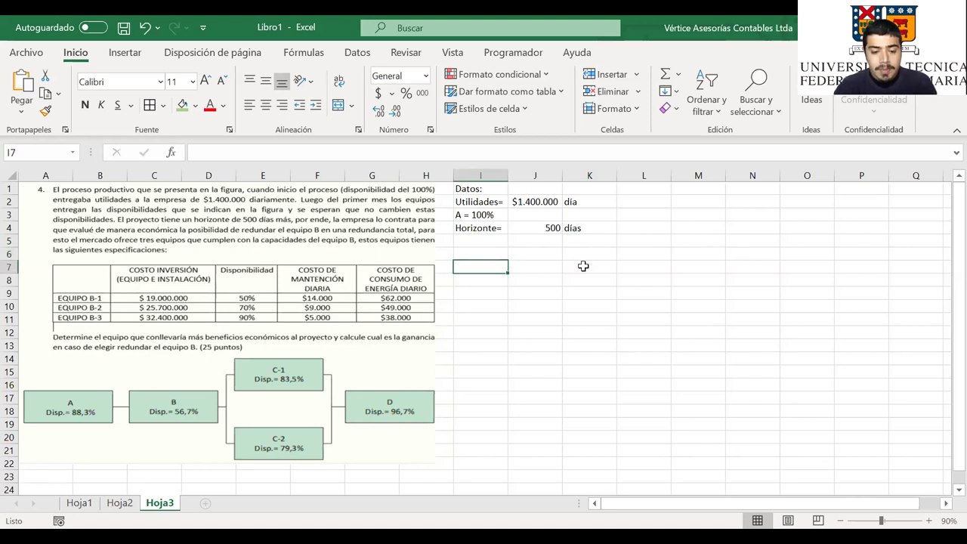
type("Equipo ")
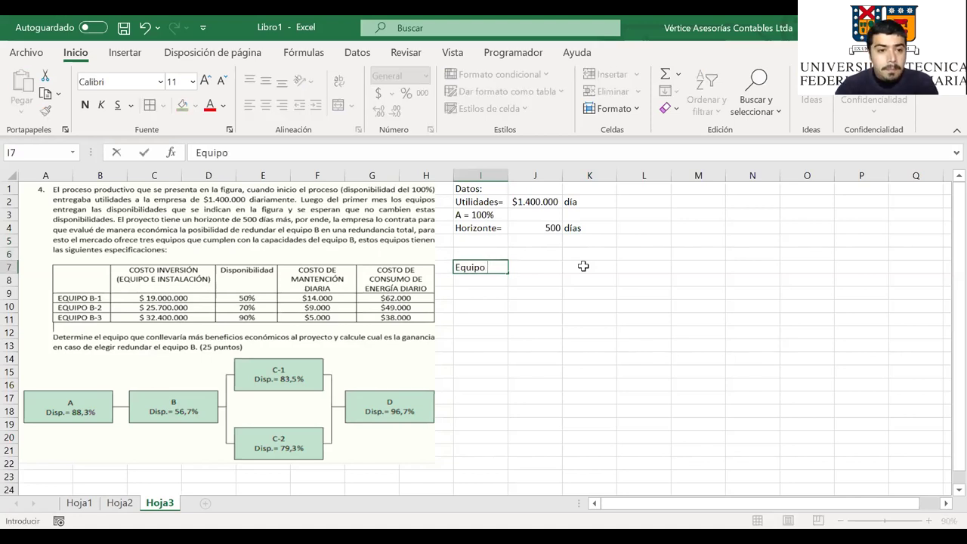
type("B1")
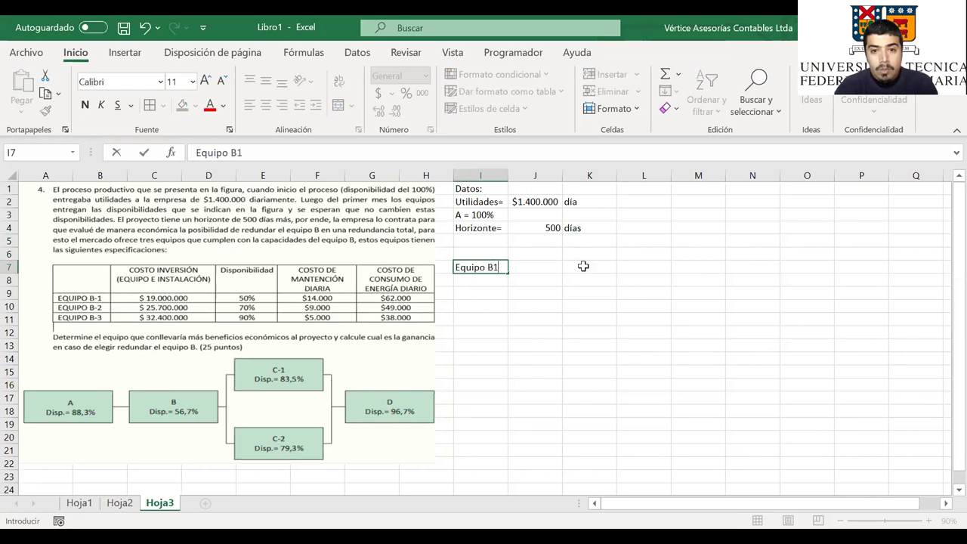
left_click(533, 266)
left_click(501, 269)
left_click_drag(501, 270, 508, 295)
Enter the column headings "Inversión" in J6 and "Dispo." in K6 for the equipment table
left_click(533, 254)
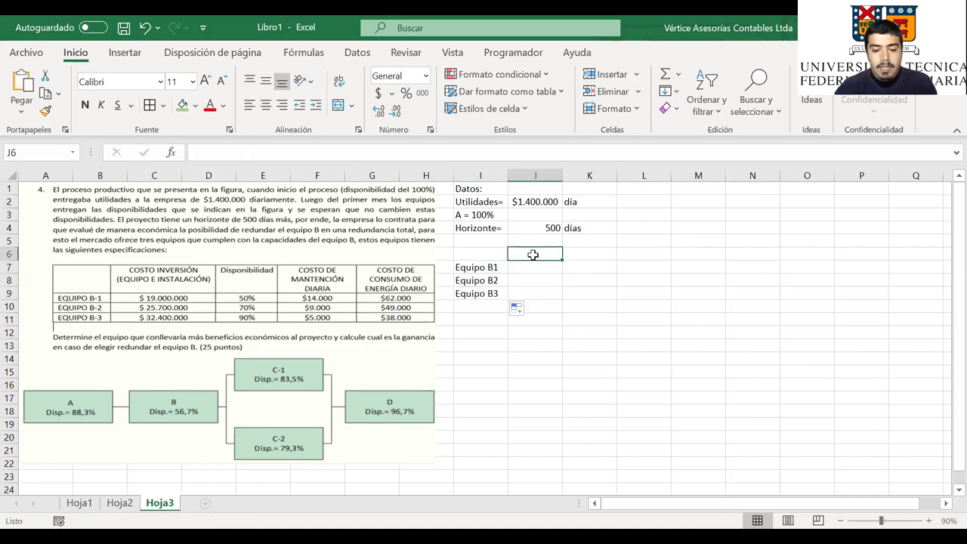
type("Cost")
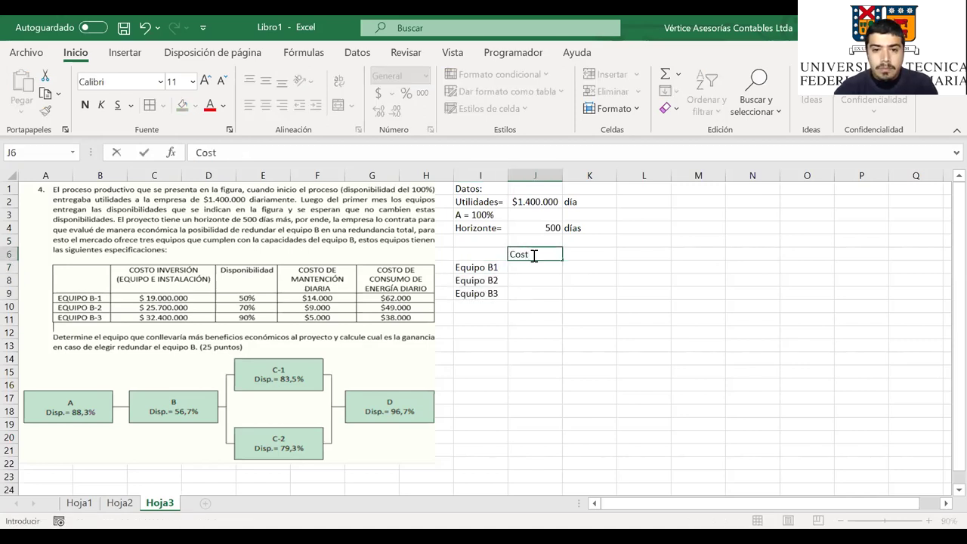
key("BackSpace")
key("BackSpace")
key("BackSpace")
key("BackSpace")
type("Inversión")
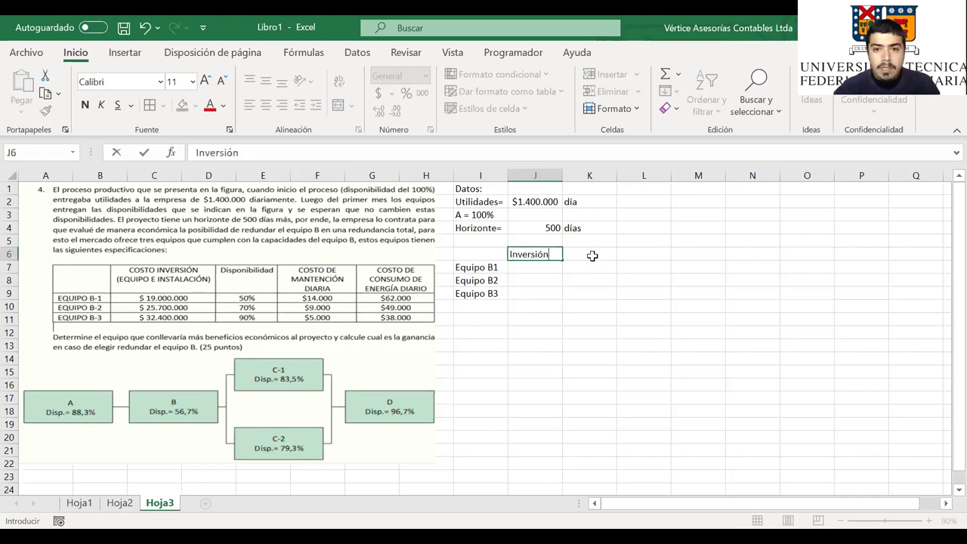
left_click(592, 254)
type("Dispo.")
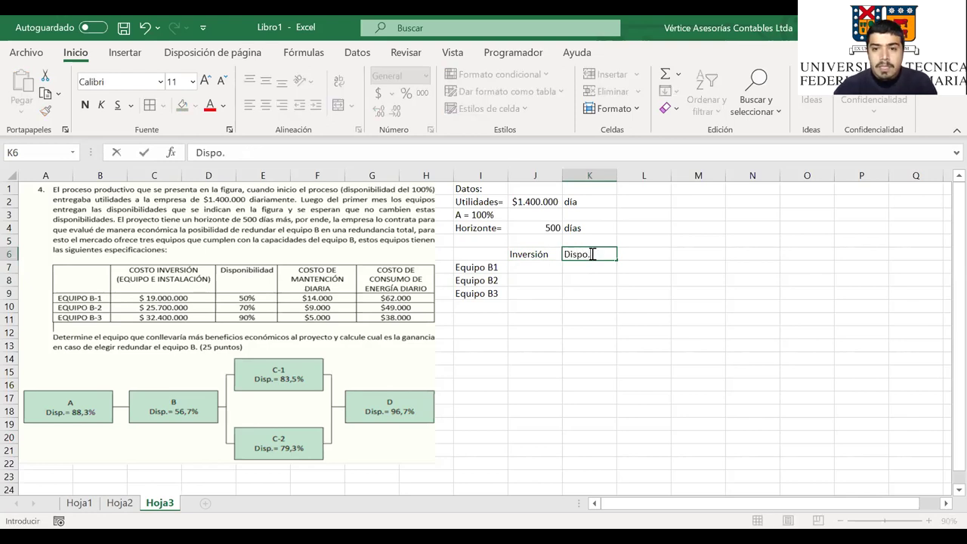
Enter the column headings "Costo Mantt" in L6 and "Costo Energía" in M6
left_click(632, 254)
type("Cost")
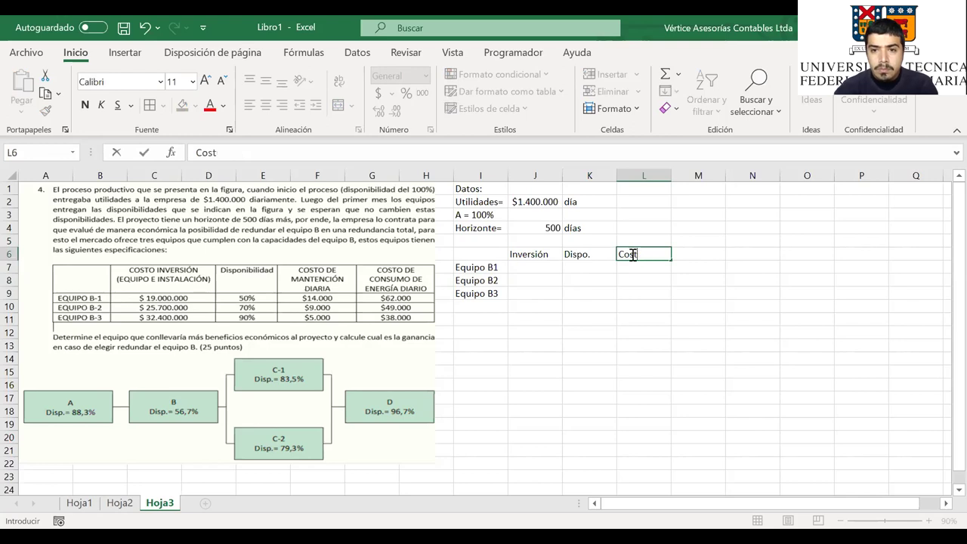
type("o Mantt")
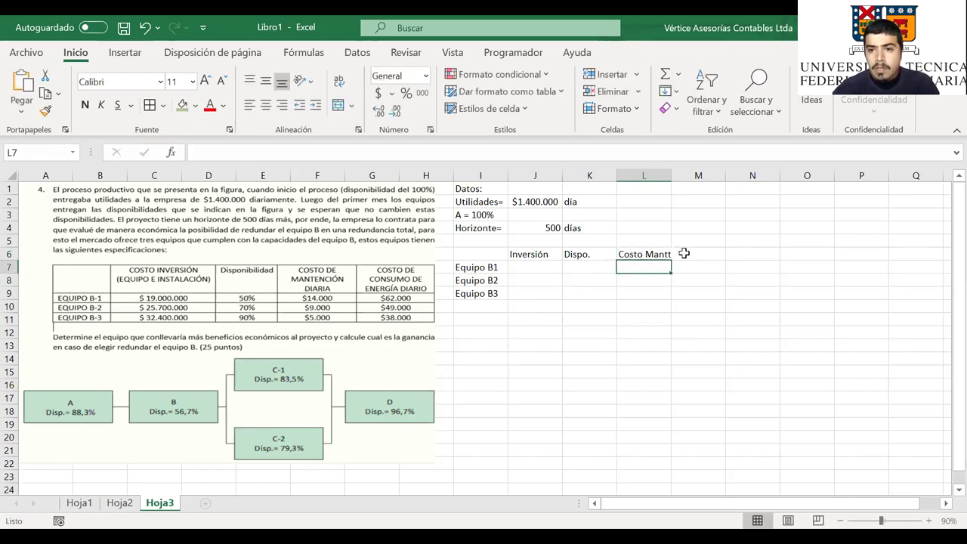
left_click(685, 254)
type("Costo")
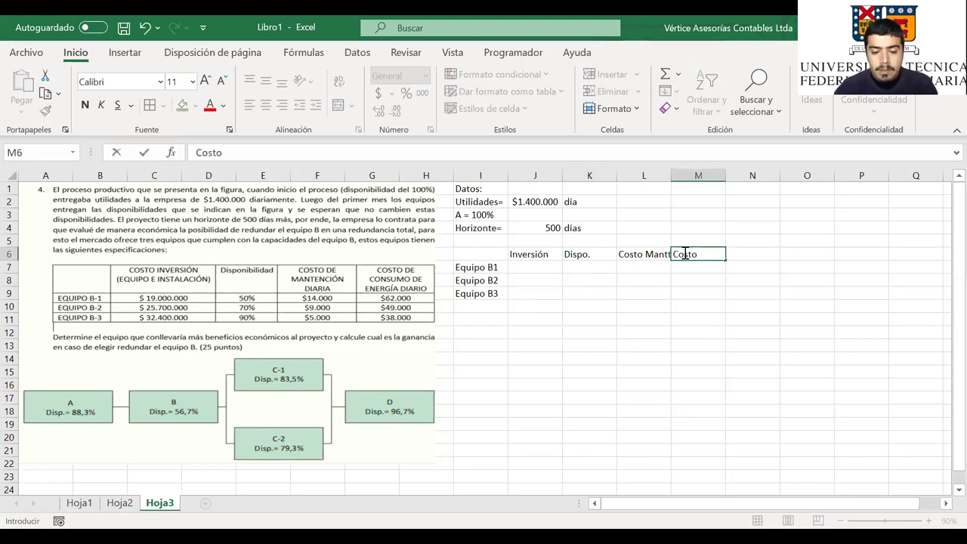
type(" Ener")
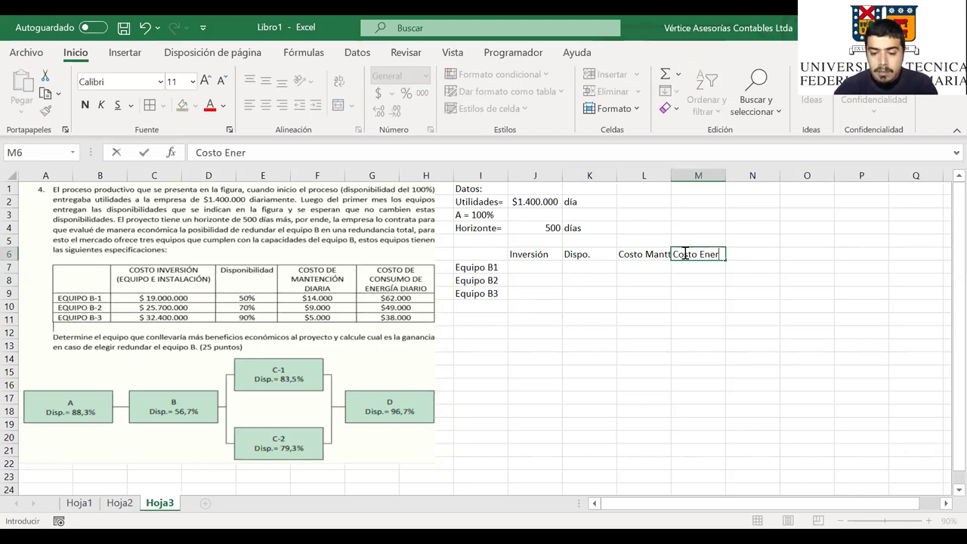
type("gía")
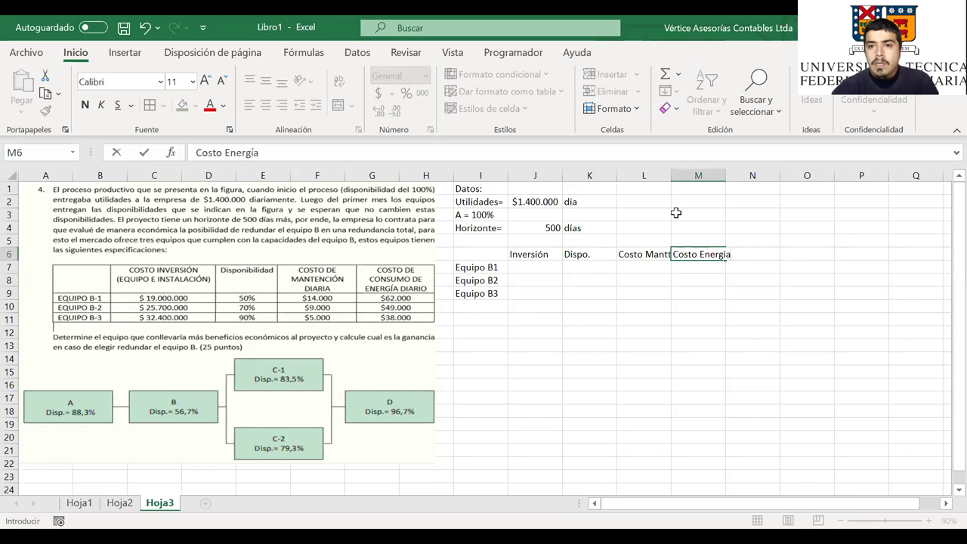
left_click(659, 175)
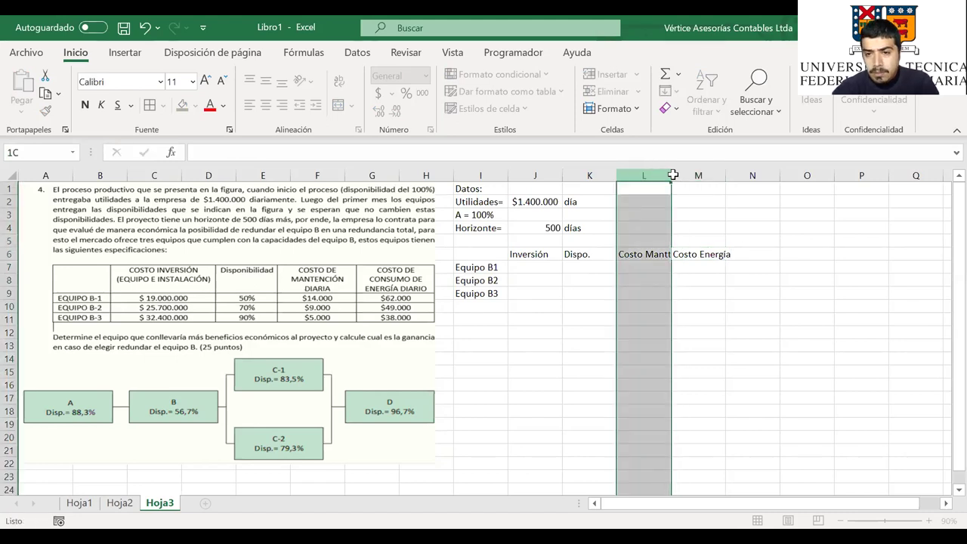
Widen columns L and M to fit their headings and apply all borders to the equipment table I6:M9
left_click_drag(672, 174, 678, 174)
left_click_drag(482, 261, 713, 292)
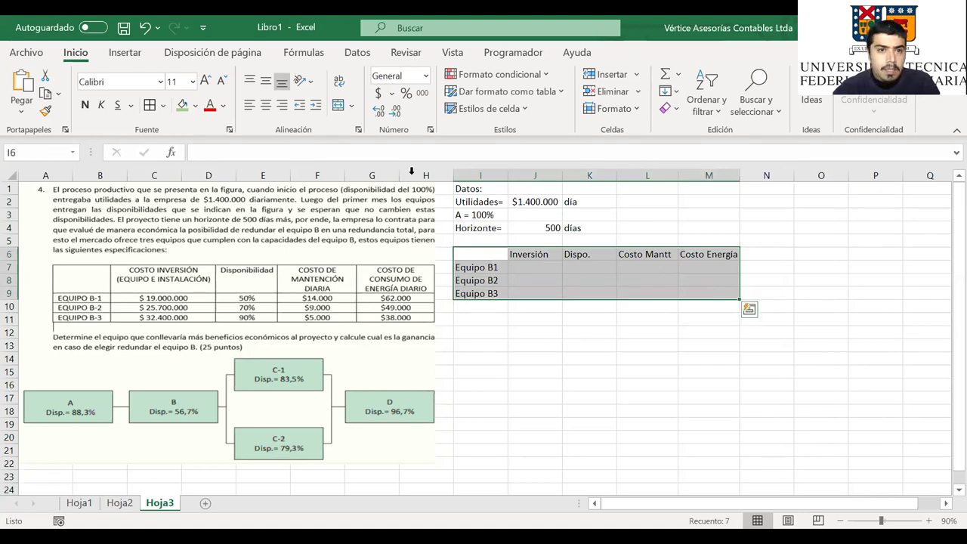
left_click(149, 104)
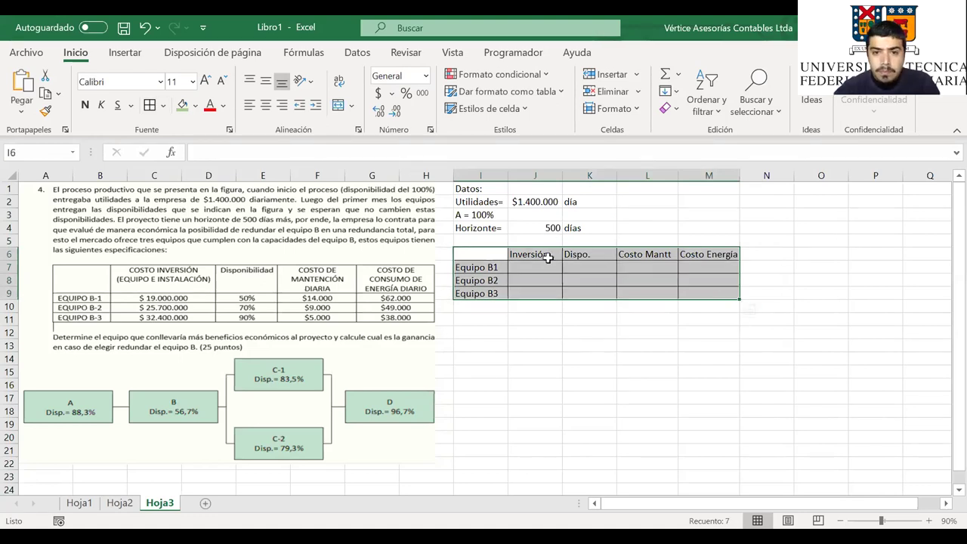
Apply the accounting currency format to J7:J9 and L7:M9, and the percentage format to K7:K9
left_click(529, 267)
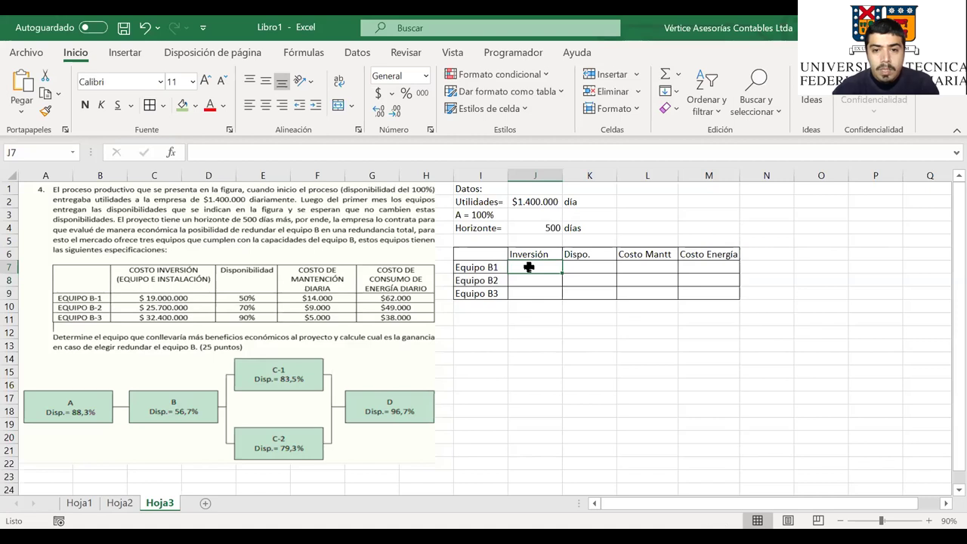
left_click_drag(529, 267, 527, 295)
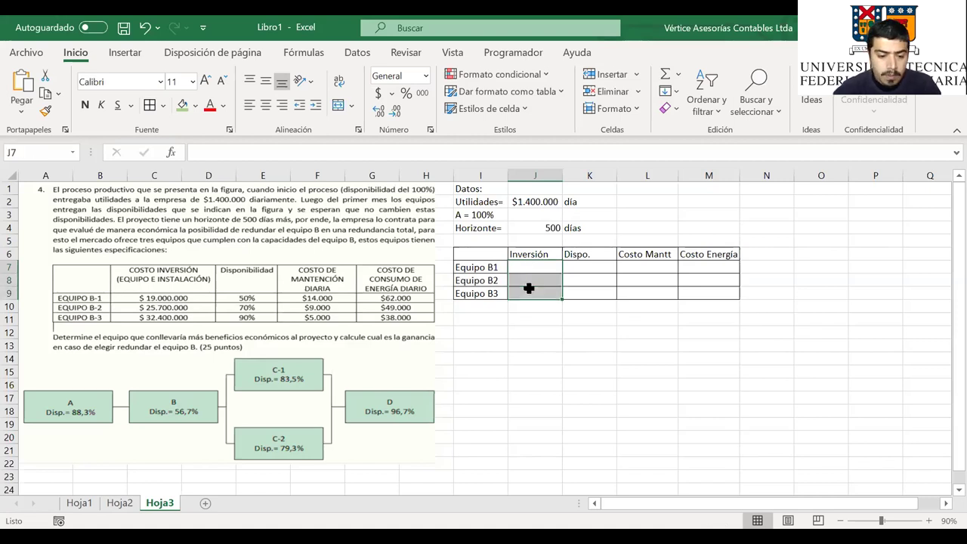
left_click_drag(648, 267, 713, 291, "ctrl")
left_click(379, 92)
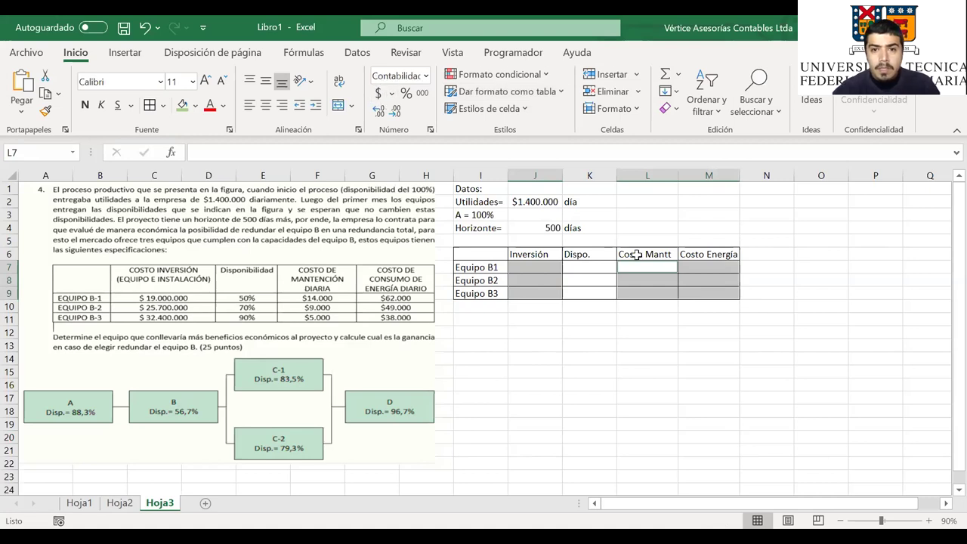
left_click_drag(582, 267, 582, 295)
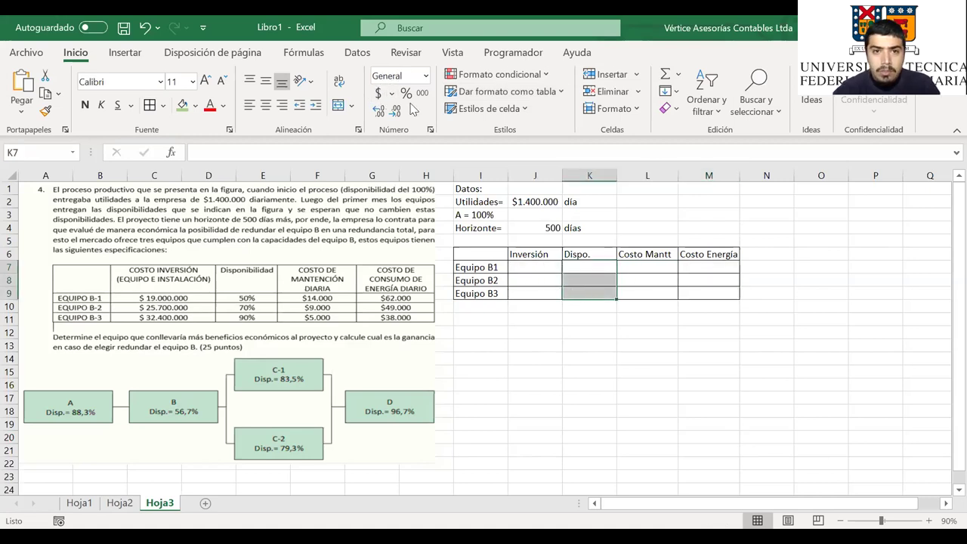
Enter the availabilities 50%, 70% and 90% for Equipo B1 to B3 in K7:K9
left_click(529, 268)
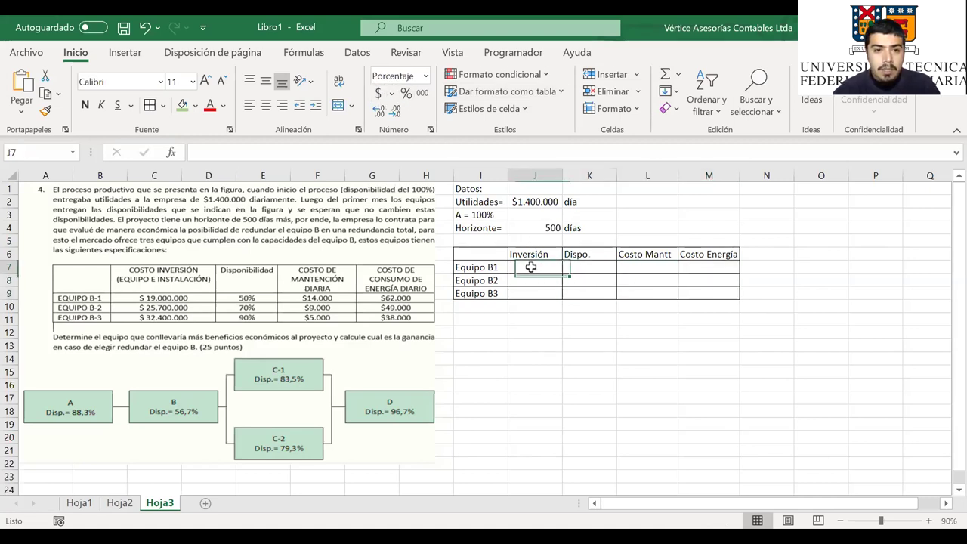
key("Right")
type("50")
key("Return")
type("70")
key("Return")
type("90")
key("Left")
key("Up")
Enter the investments 19000000, 25700000 and 32400000 for Equipo B1 to B3 in J7:J9
left_click(531, 268)
type("19")
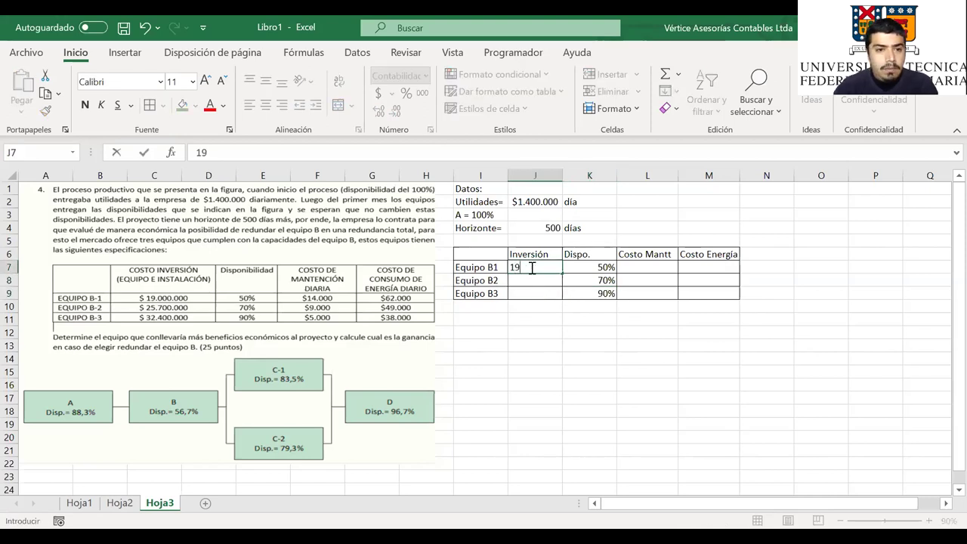
type(".000")
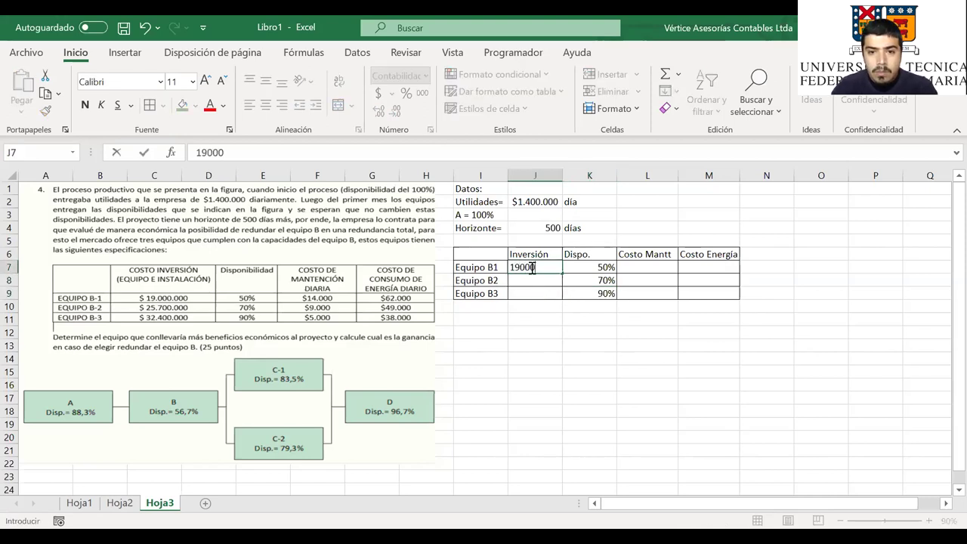
type(".0000")
key("Return")
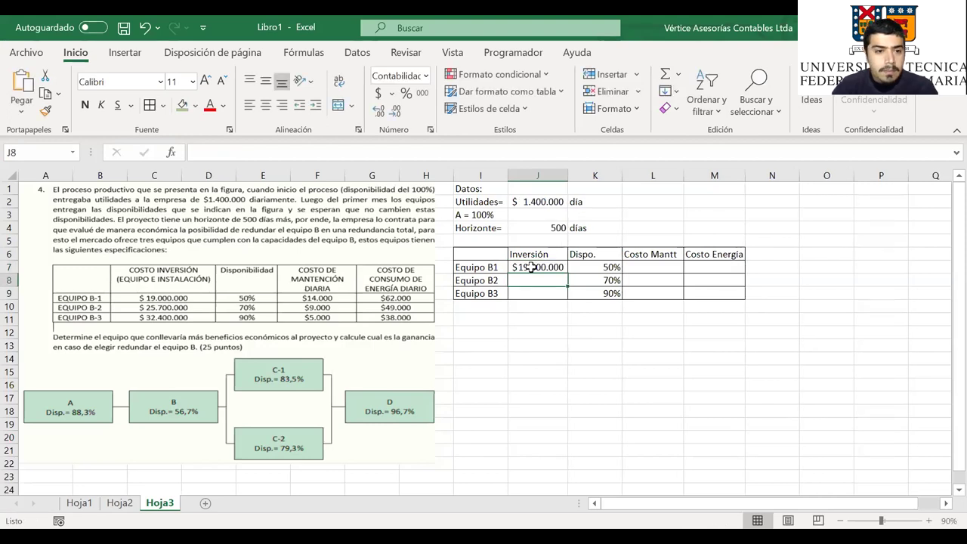
type("25.")
type("700.0")
type("00")
key("Return")
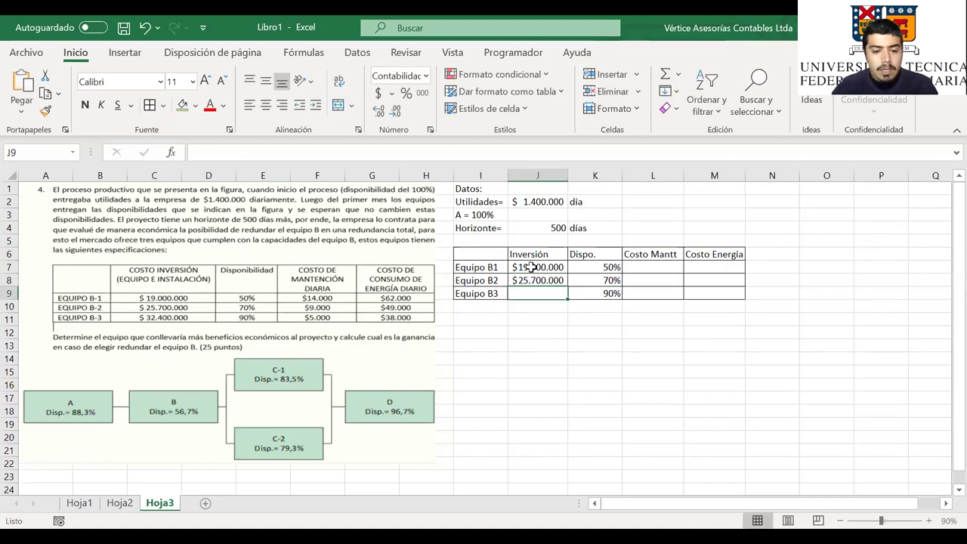
type("32400000")
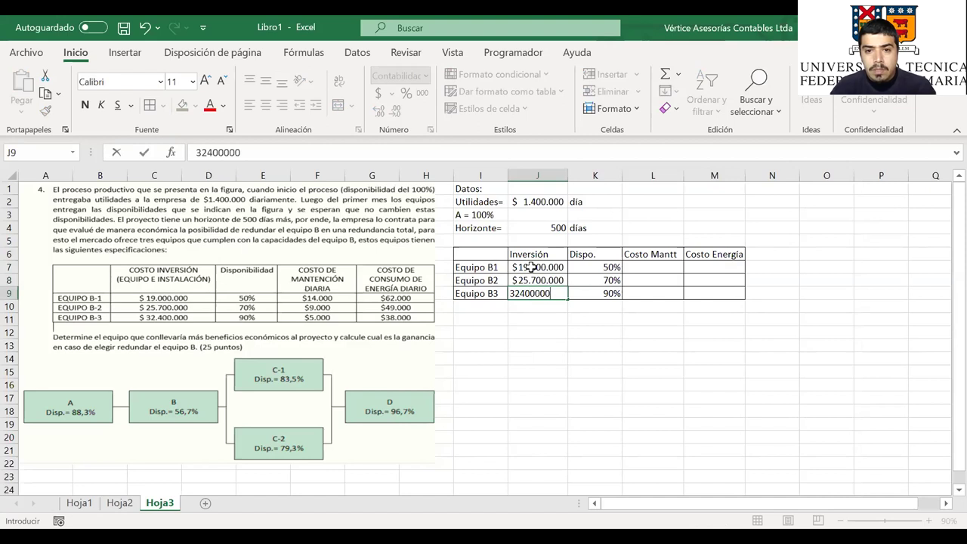
key("Return")
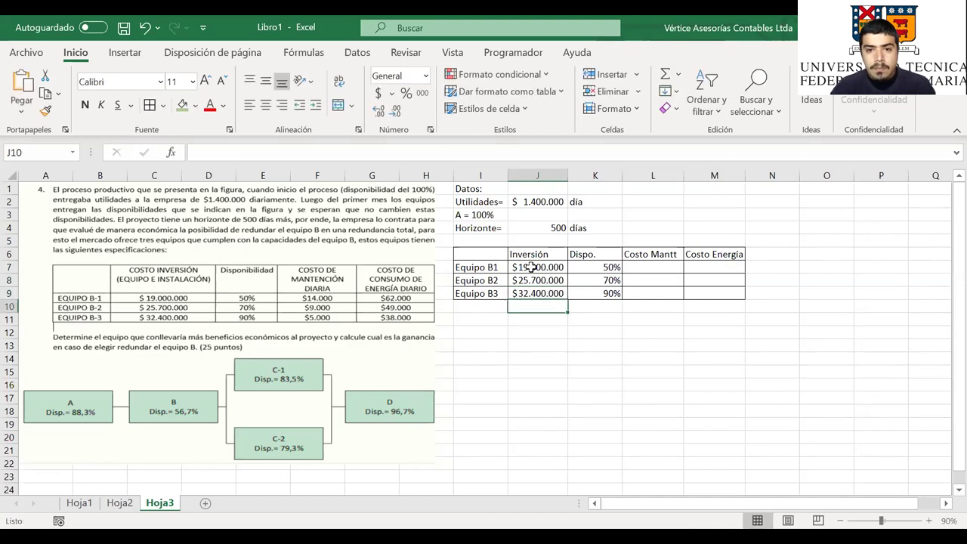
Enter the maintenance costs 14000, 9000 and 5000 for Equipo B1 to B3 in L7:L9
left_click(628, 271)
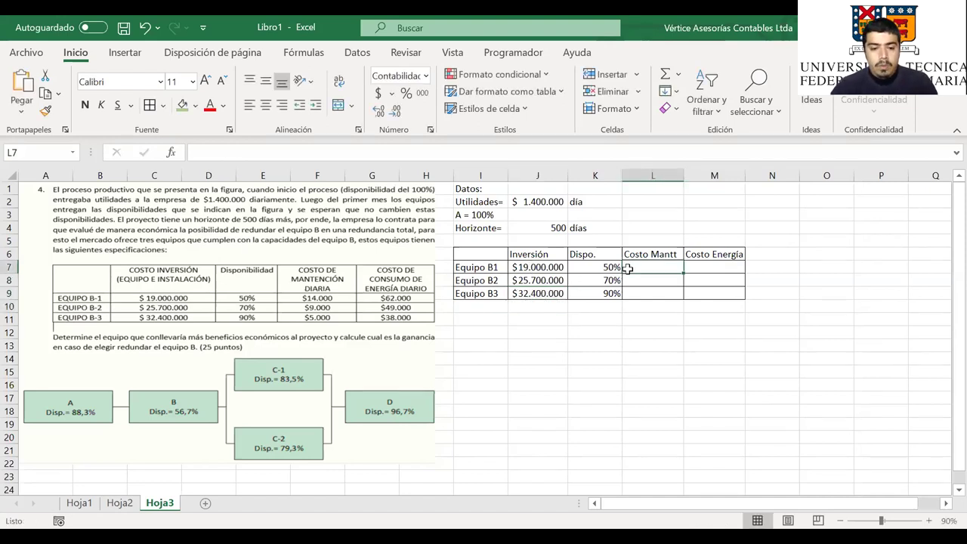
type("1")
type("4.000")
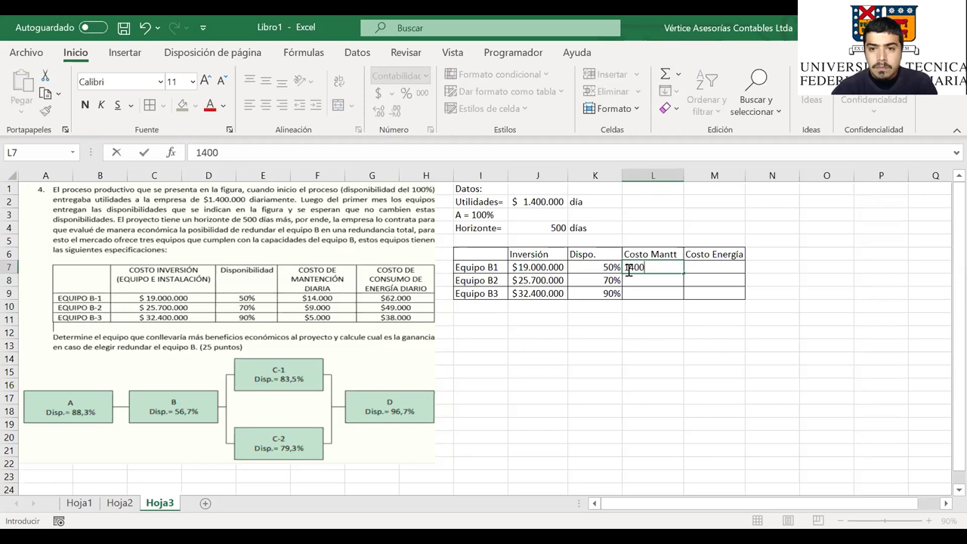
key("Return")
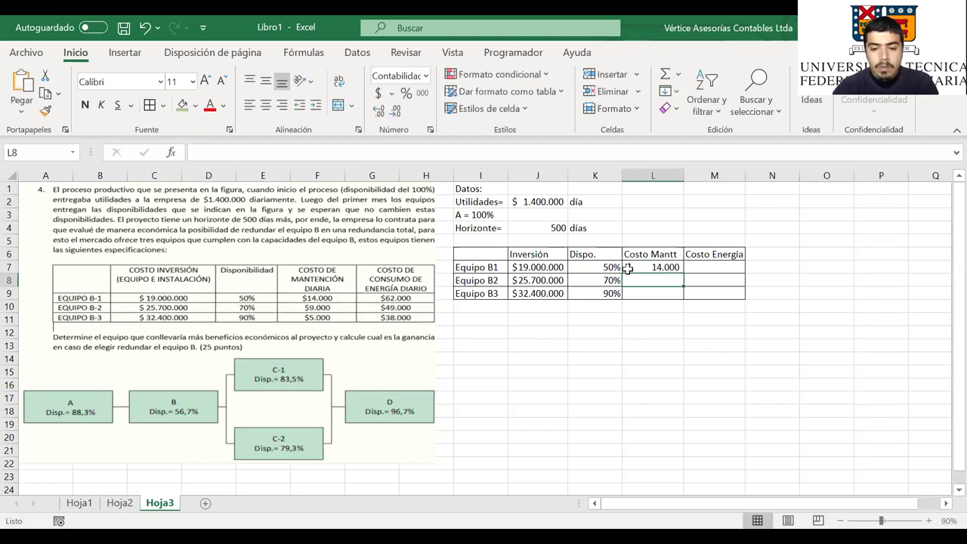
type("9000")
key("Return")
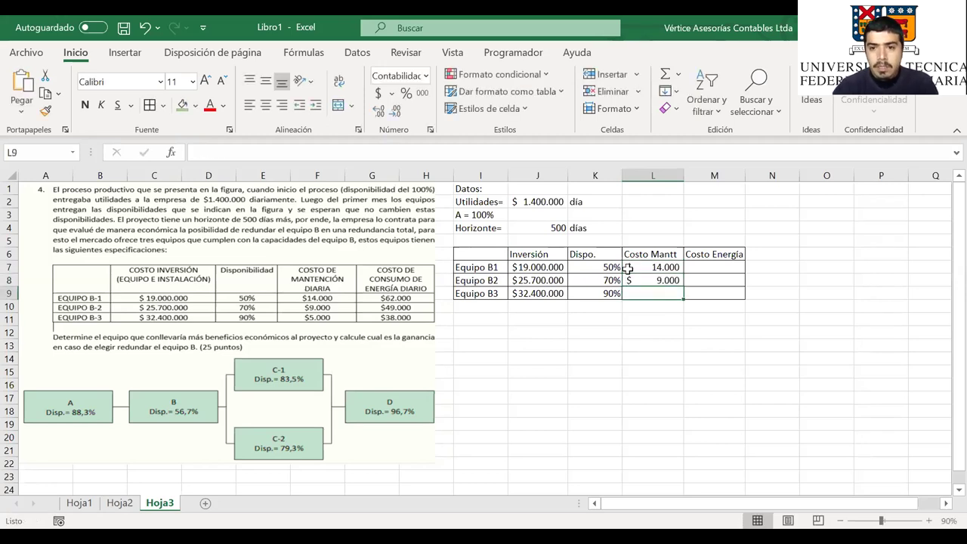
type("5.000")
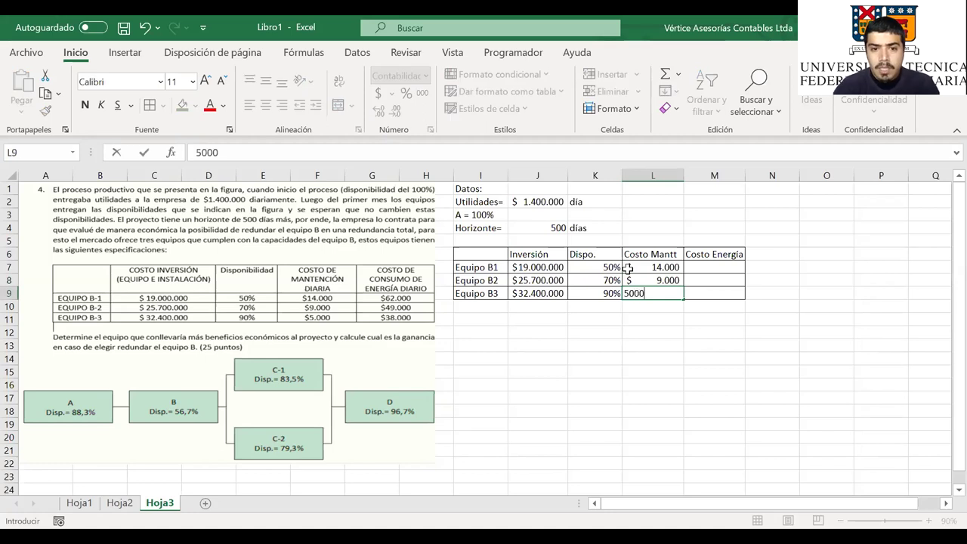
key("Tab")
Enter the energy costs 62000, 49000 and 38000 for Equipo B1 to B3 in M7:M9
key("Up")
key("Up")
type("62")
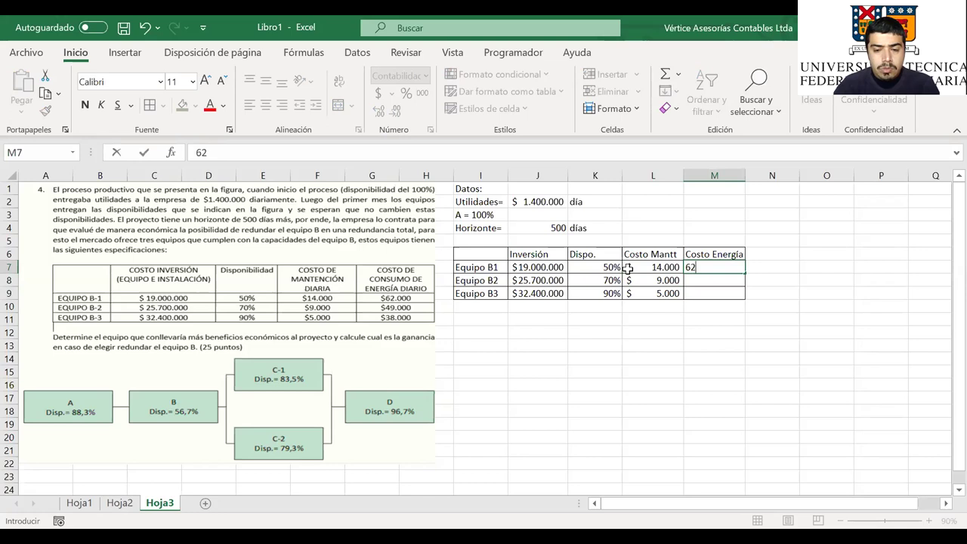
type("000")
key("Return")
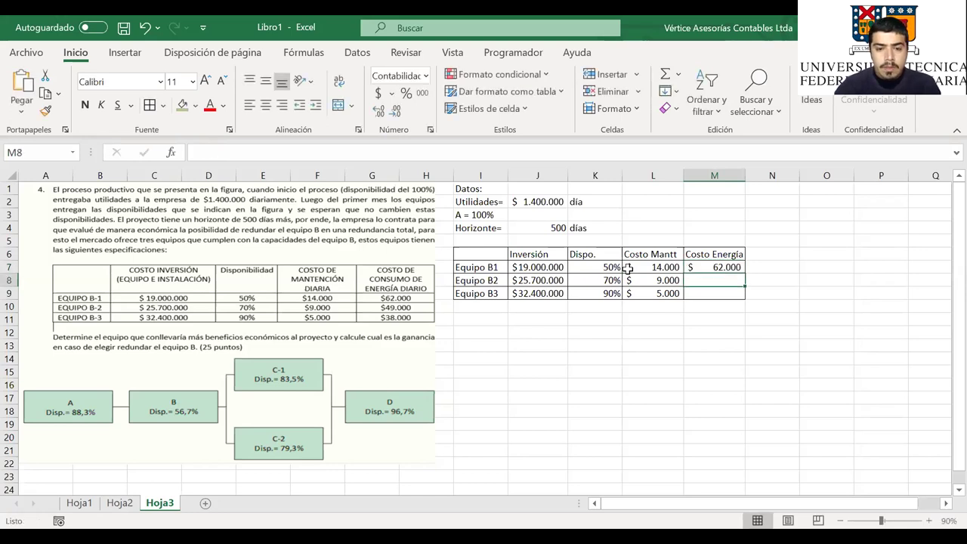
type("4")
type("000")
key("Return")
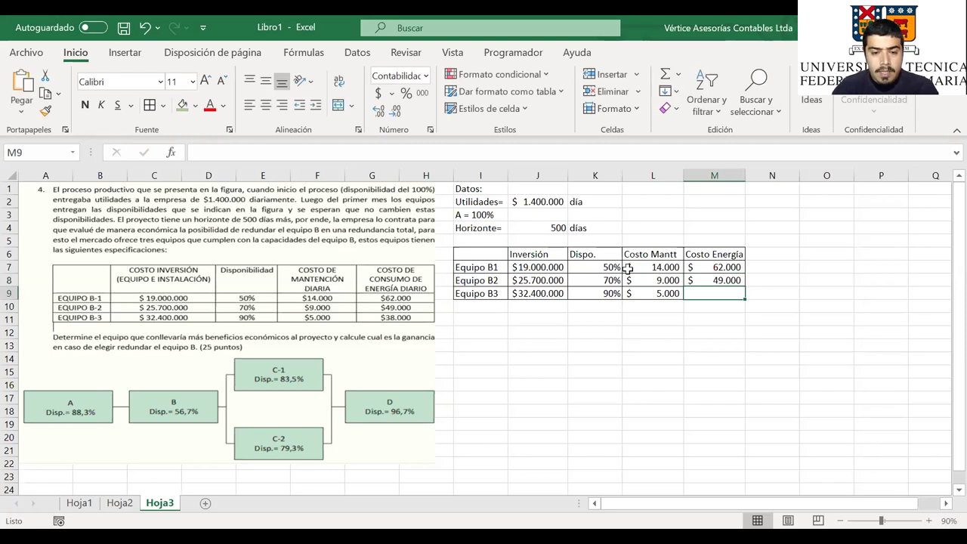
type("38")
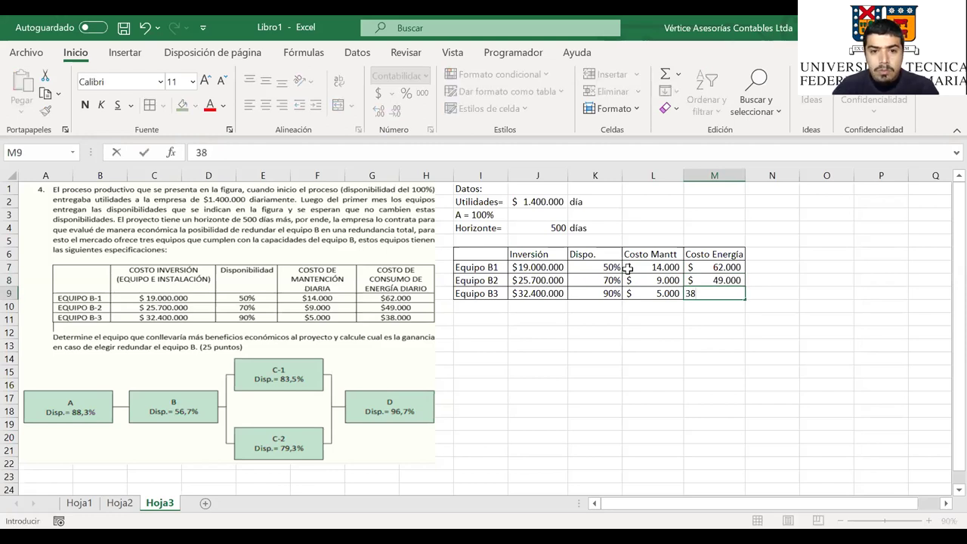
type(".000")
key("Return")
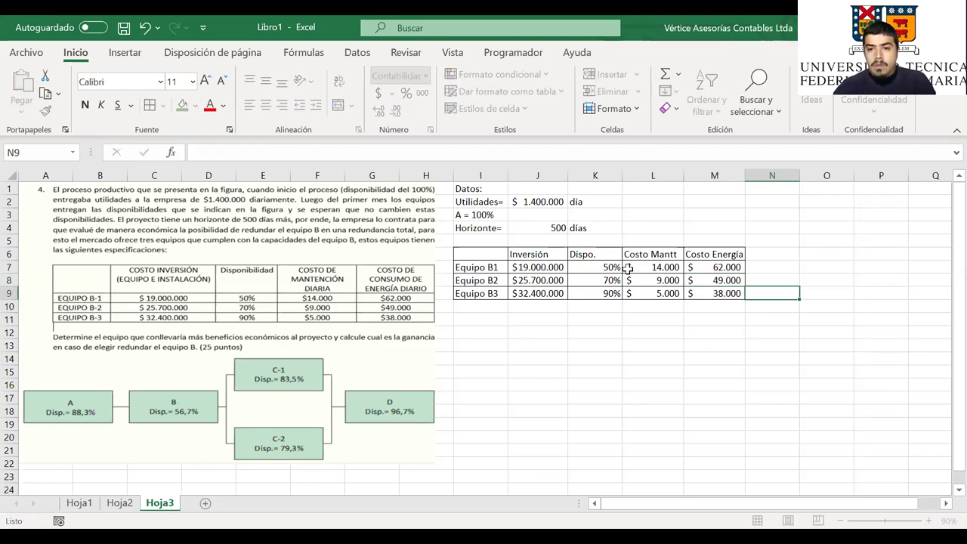
Center the "Dispo." heading and its availability values in K6:K9
key("Left")
key("Left")
key("Left")
key("Left")
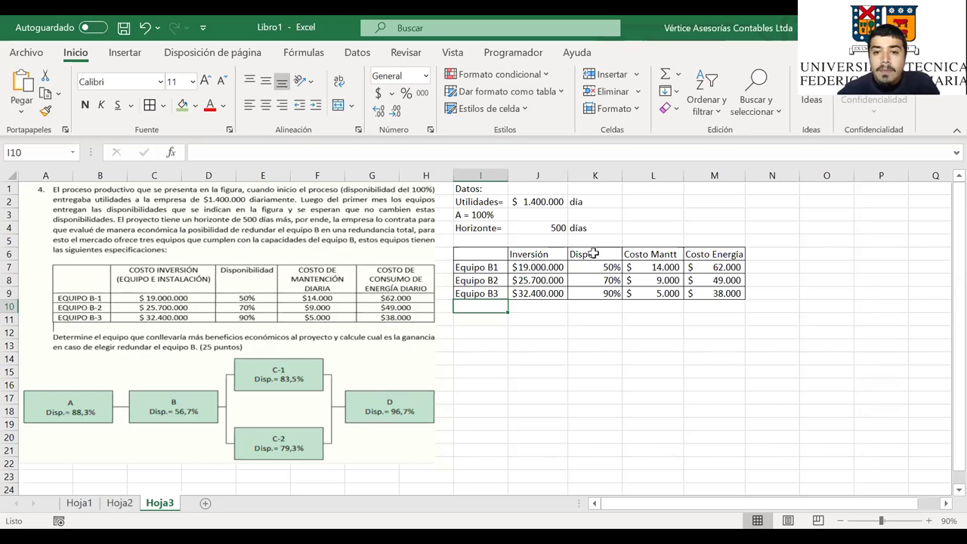
left_click_drag(594, 254, 597, 295)
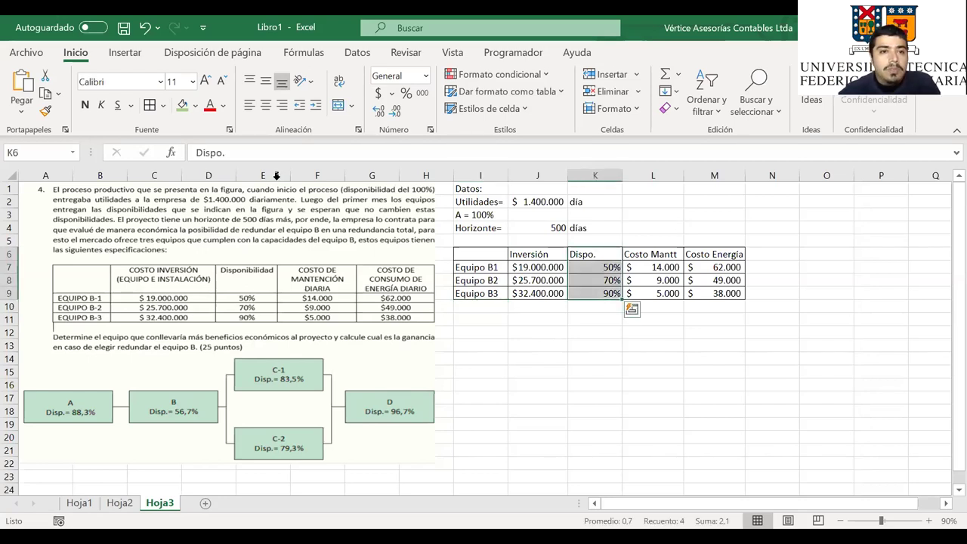
left_click(265, 105)
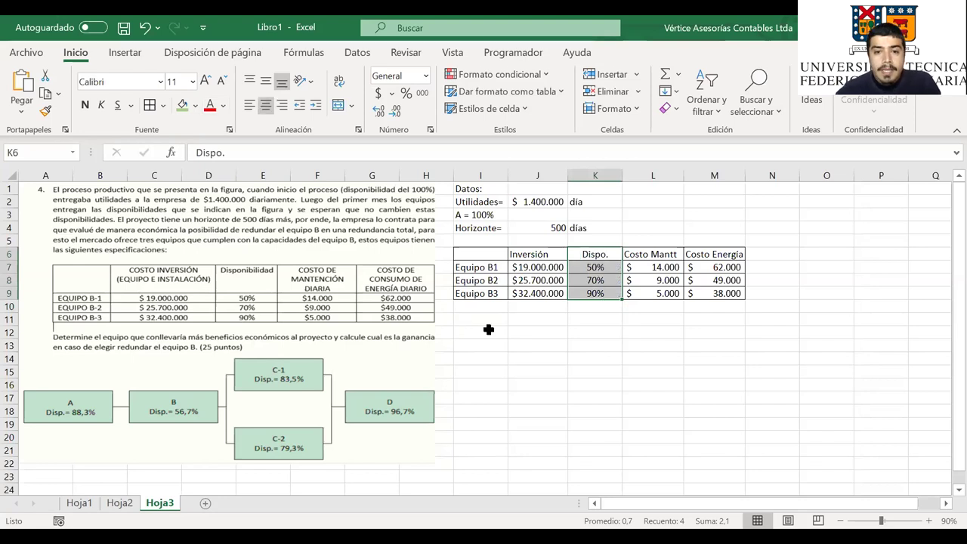
Enter the label "Disponibilidad Actual =" in I11 and move it down to I15
left_click(477, 336)
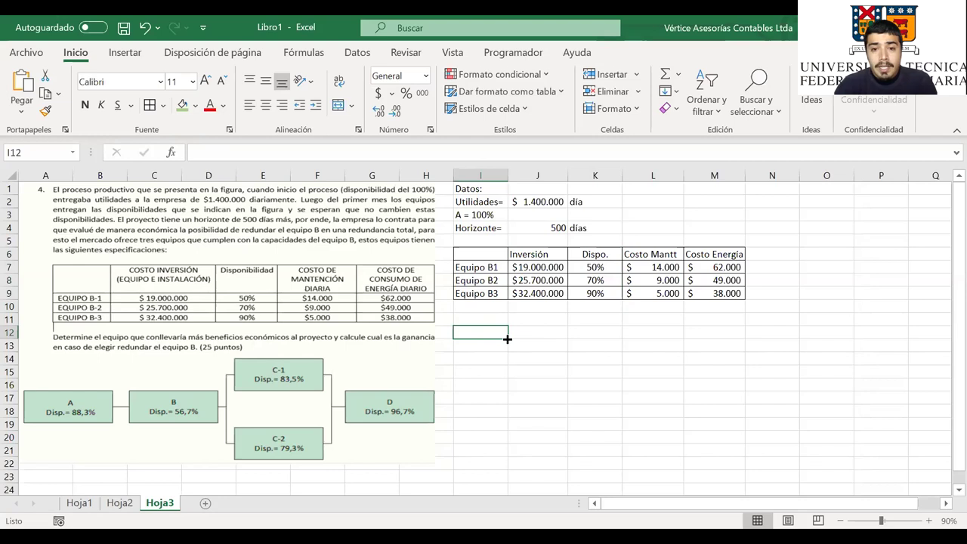
key("Up")
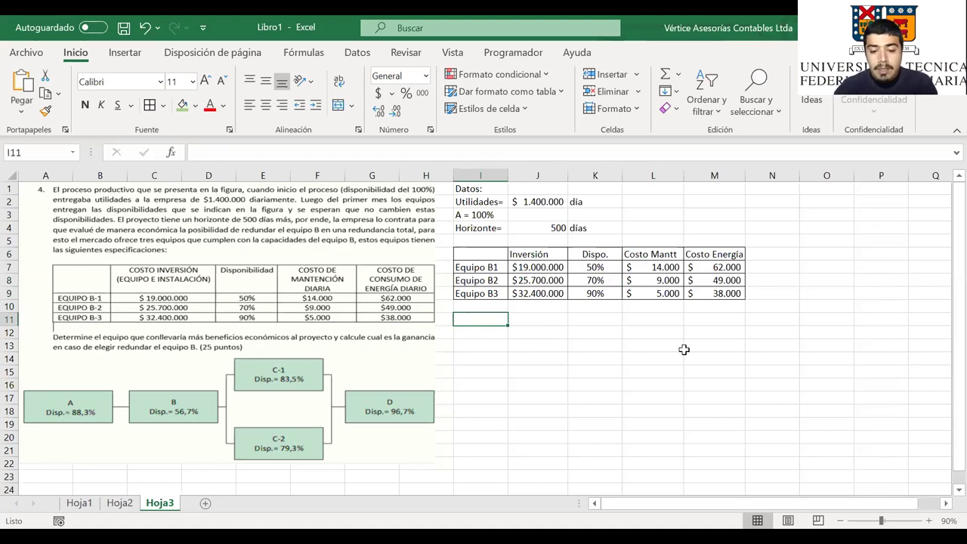
type("Disponibilidad Actual =")
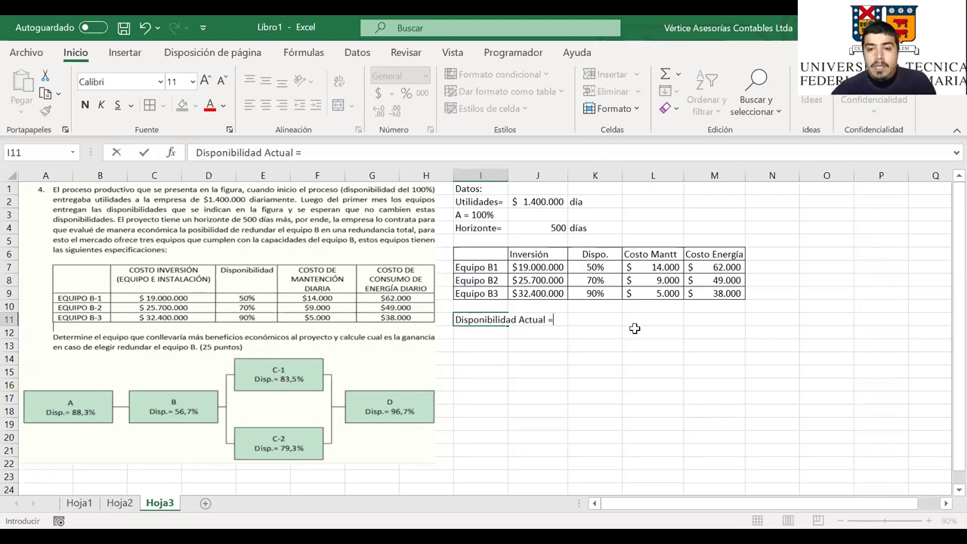
left_click(594, 330)
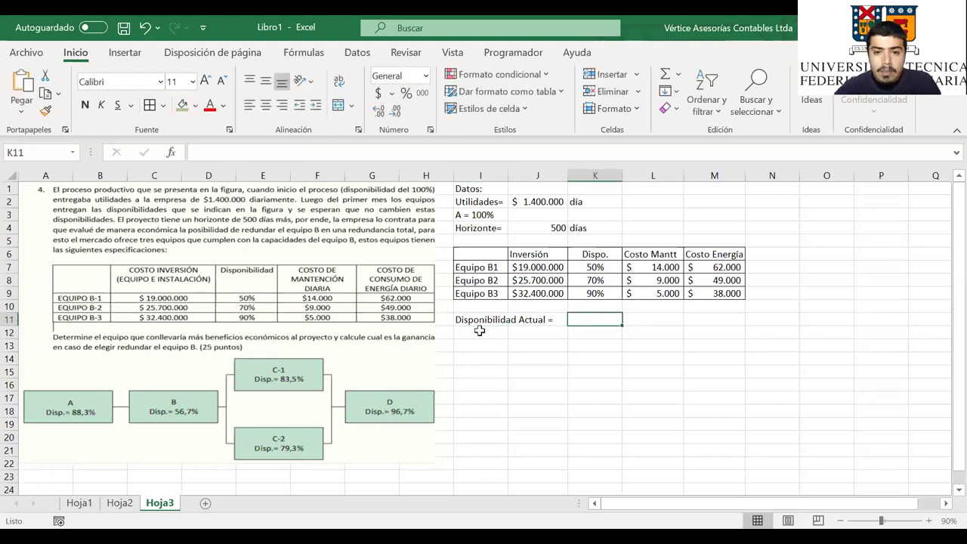
left_click_drag(475, 322, 506, 381)
Enter the label "AA=" in cell I11 for the availability of equipment A
left_click(481, 318)
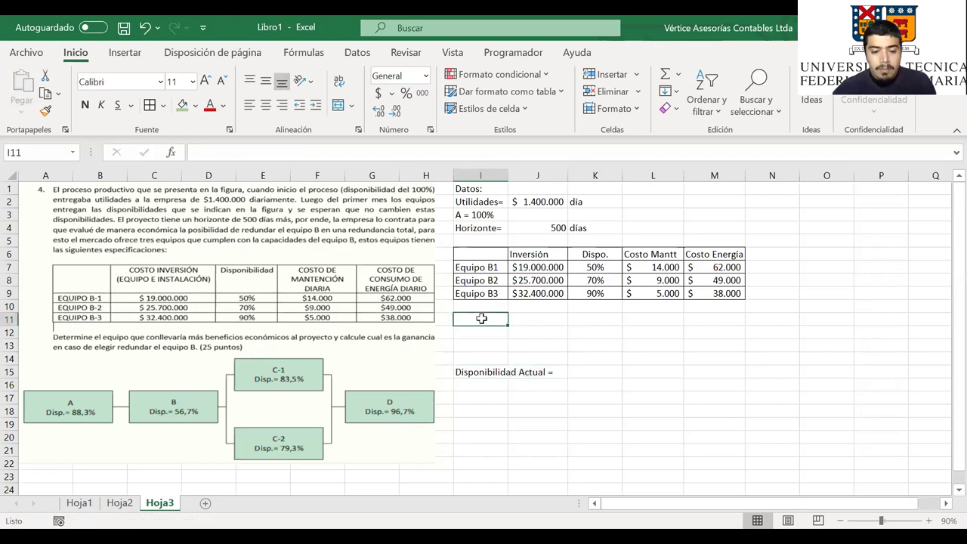
type("A")
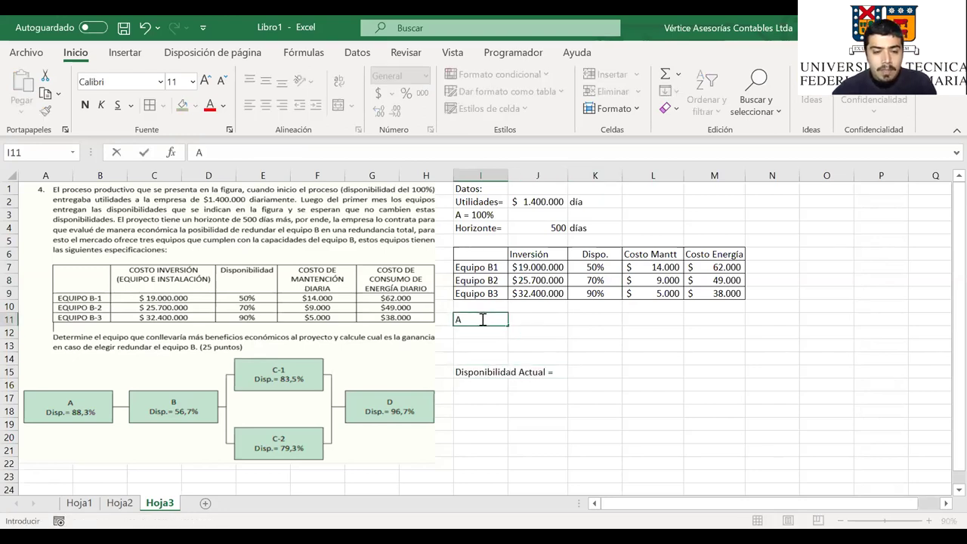
type("a")
key("BackSpace")
type("A=")
key("Return")
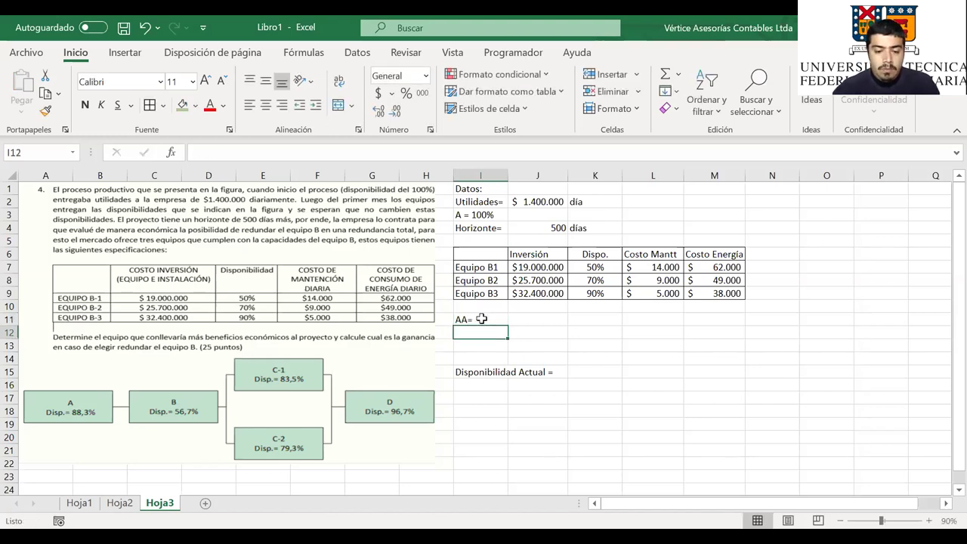
Make only the first "A" of the label in I11 bold and enlarge it to 14 pt
double_click(458, 319)
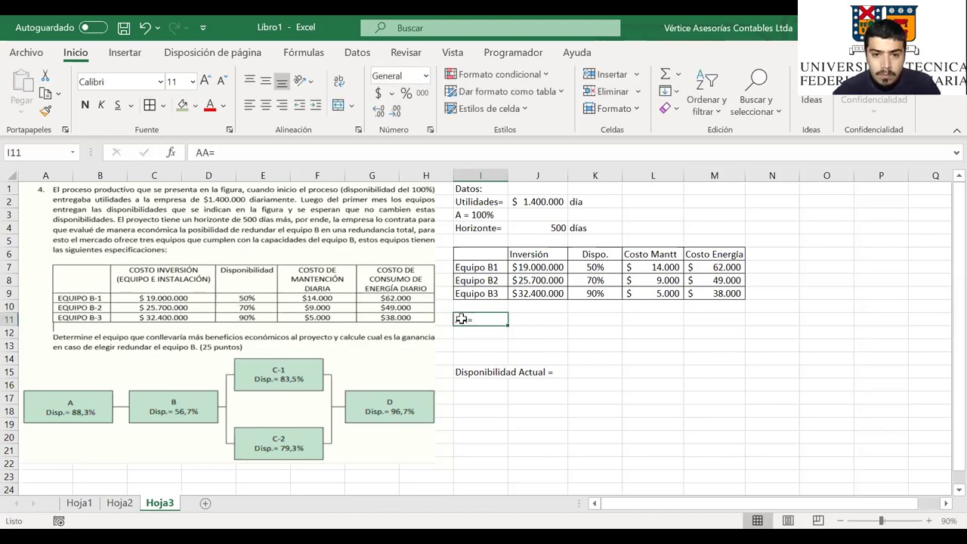
left_click_drag(458, 319, 455, 319)
left_click(467, 295)
left_click(527, 294)
left_click(526, 295)
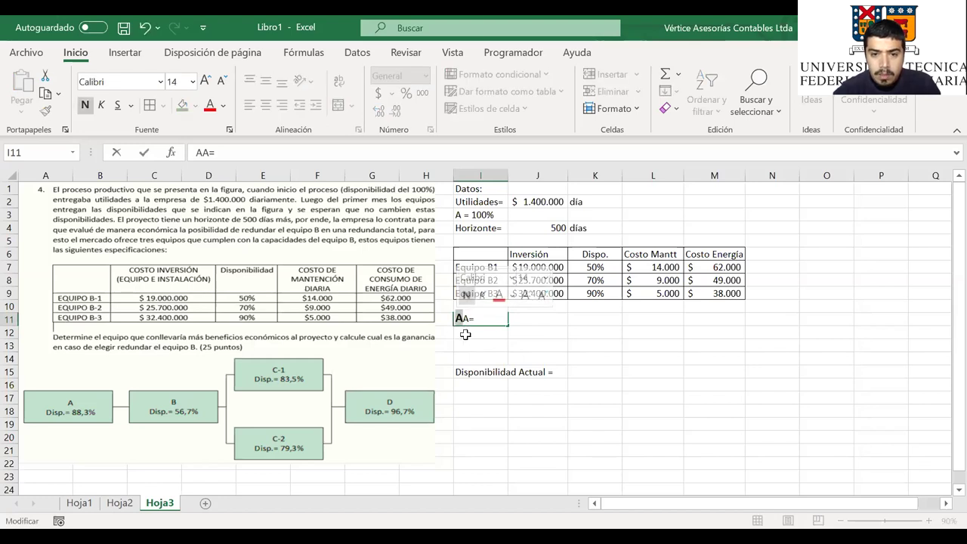
Copy the "AA=" label from I11 down through I14 and change the copy in I12 to "AB="
key("ctrl+Return")
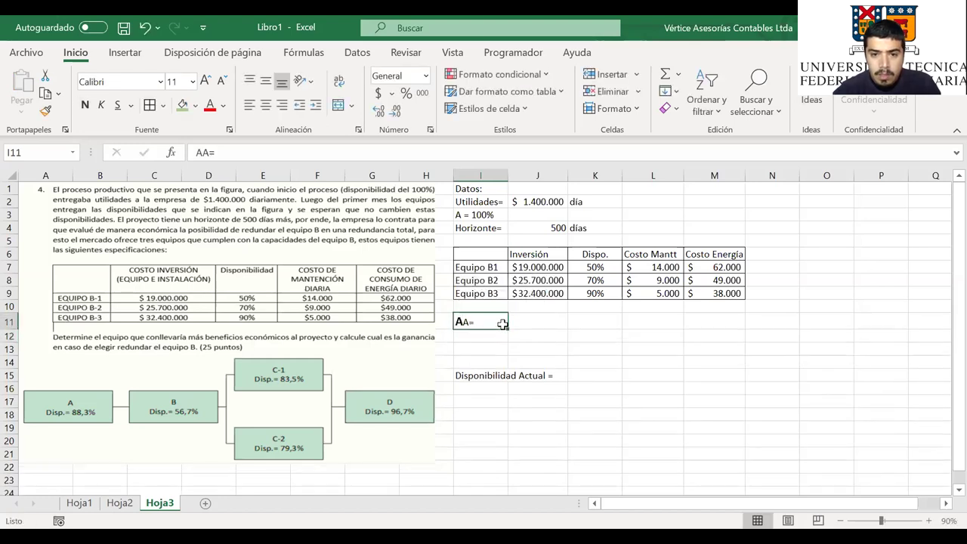
left_click_drag(508, 335, 508, 366)
left_click(465, 339)
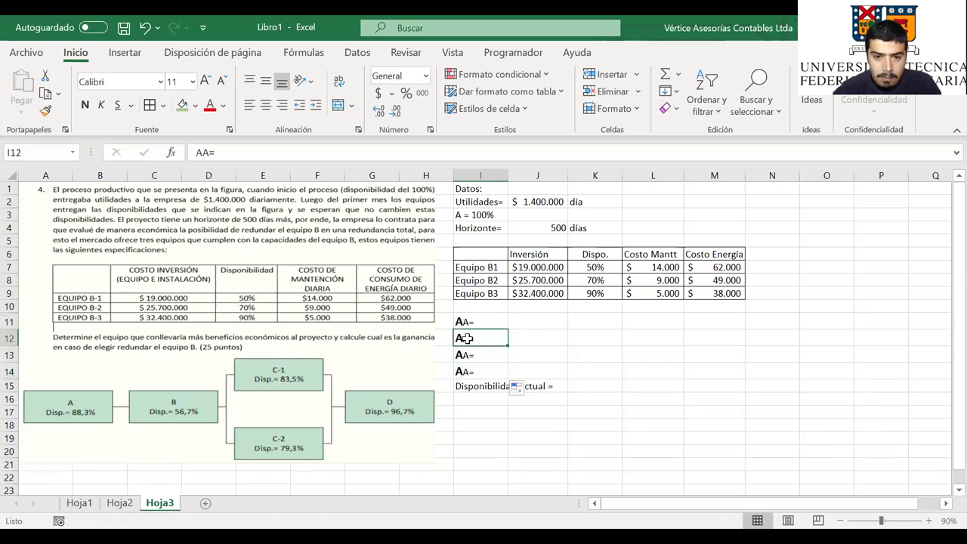
key("F2")
key("BackSpace")
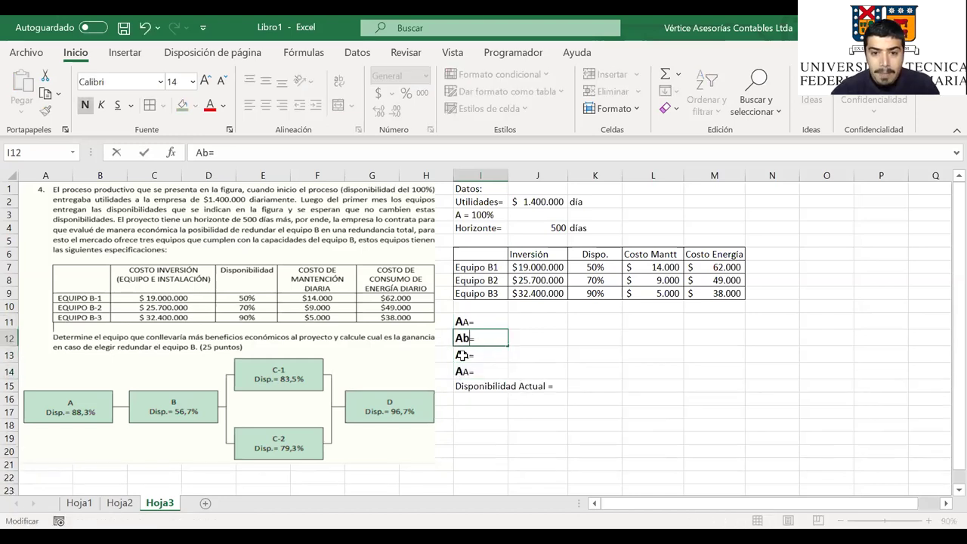
key("ctrl+z")
key("ctrl+y")
key("ctrl+z")
type("B")
key("BackSpace")
key("Return")
Change the label in I13 to "AC1=" and move the "Disponibilidad Actual =" label down to I16
double_click(464, 354)
key("Right")
type("C1")
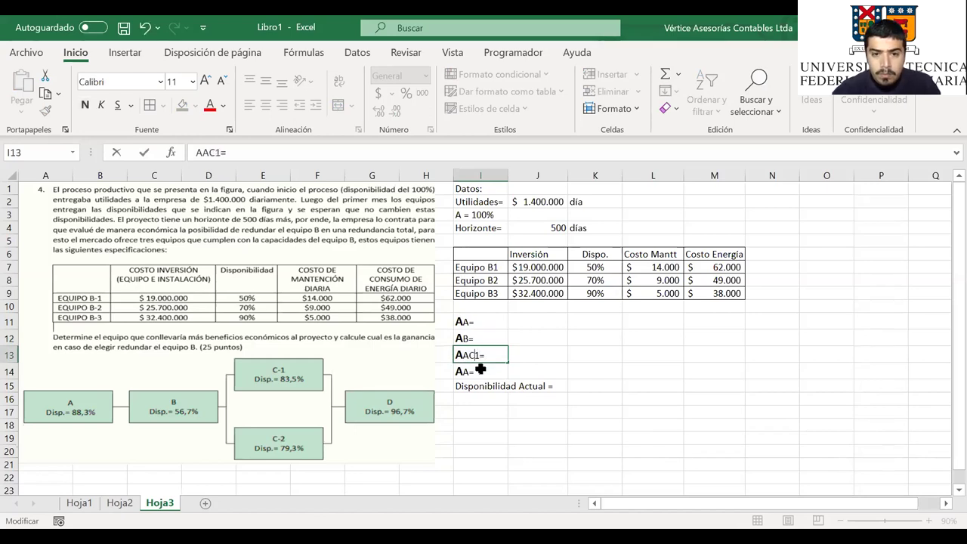
key("Left")
key("BackSpace")
left_click(477, 387)
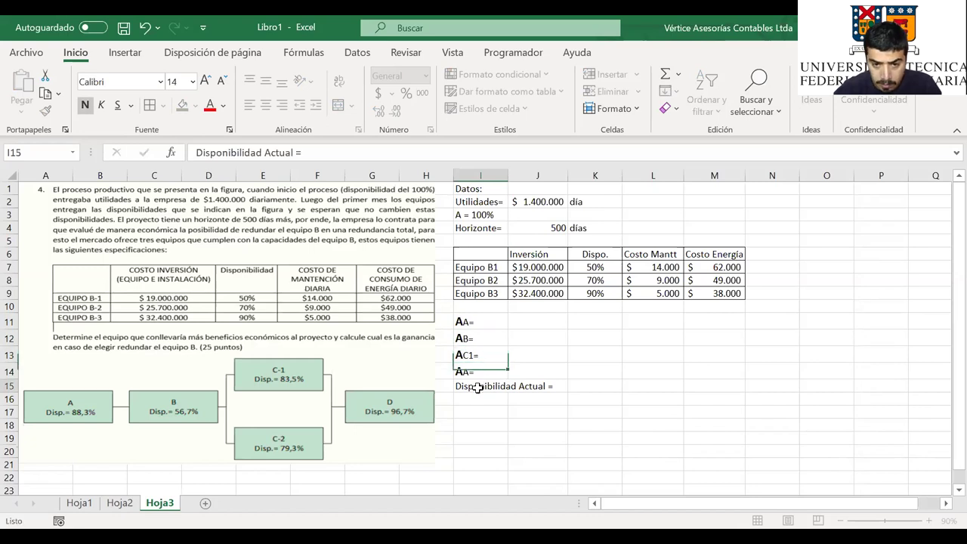
left_click_drag(477, 396, 477, 407)
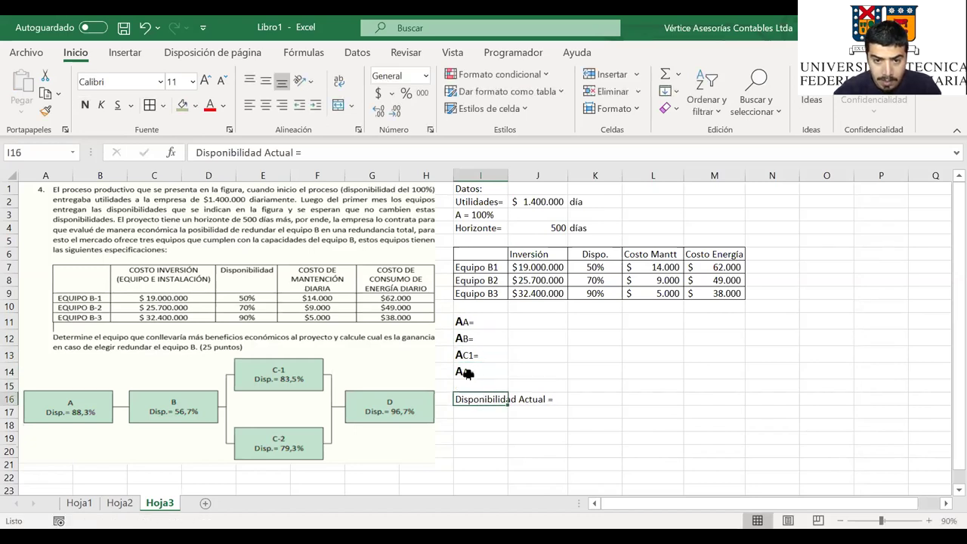
Change the label in I14 to "AC2=", keeping only the first "A" bold and large
double_click(472, 372)
key("Left")
type("c2")
key("Left")
key("Left")
key("BackSpace")
key("Right")
key("BackSpace")
type("C")
key("Left")
key("Left")
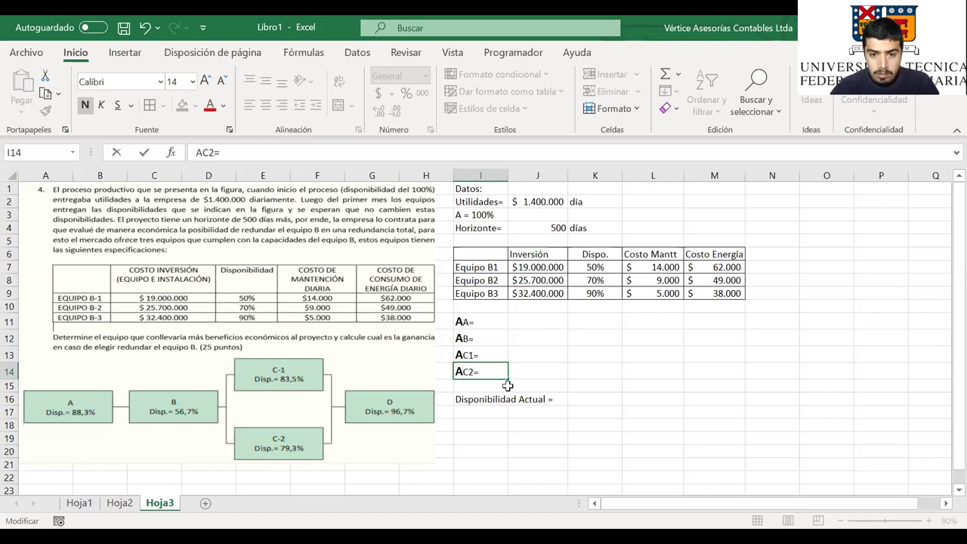
key("ctrl+Return")
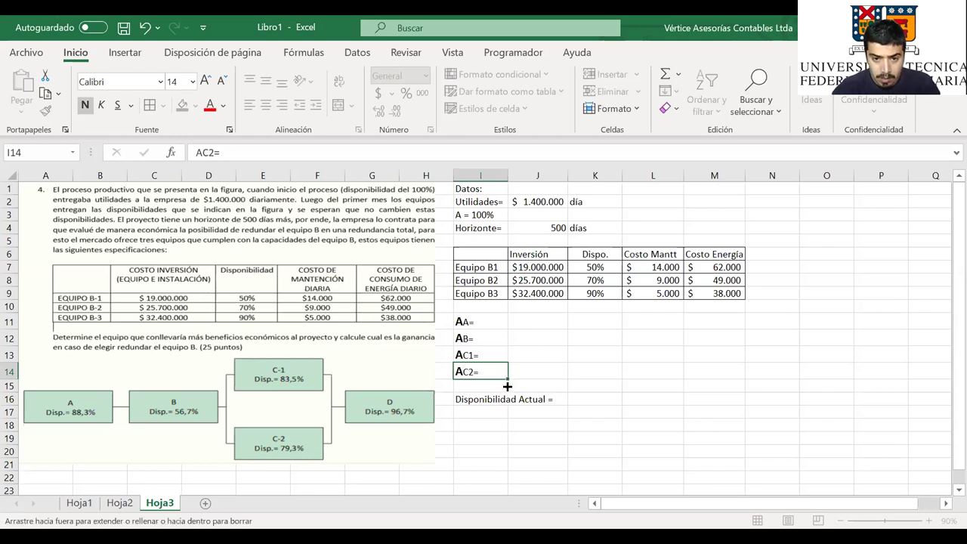
Copy the I14 label into I15 and change it to "AD=" for equipment D
left_click_drag(507, 386, 502, 394)
double_click(476, 389)
key("BackSpace")
type("D")
key("Left")
key("BackSpace")
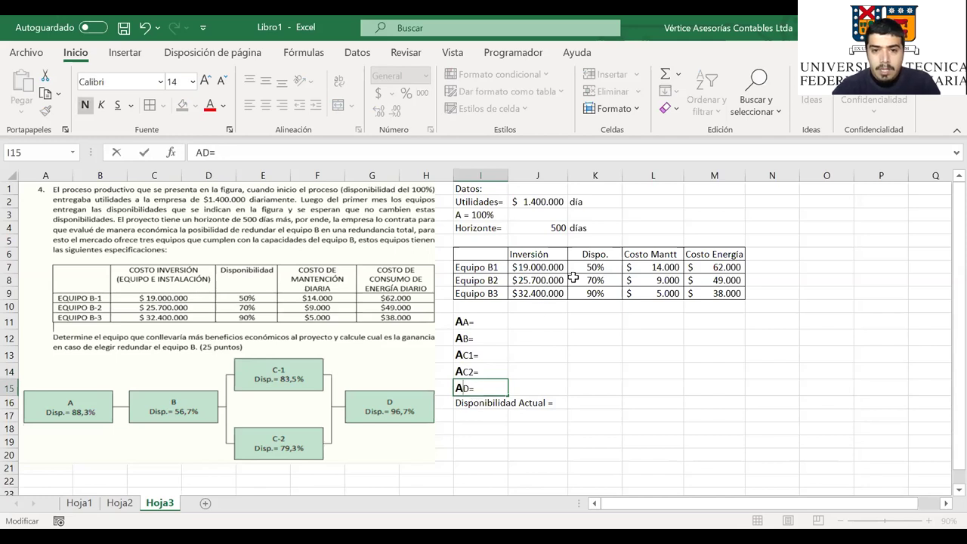
left_click(530, 323)
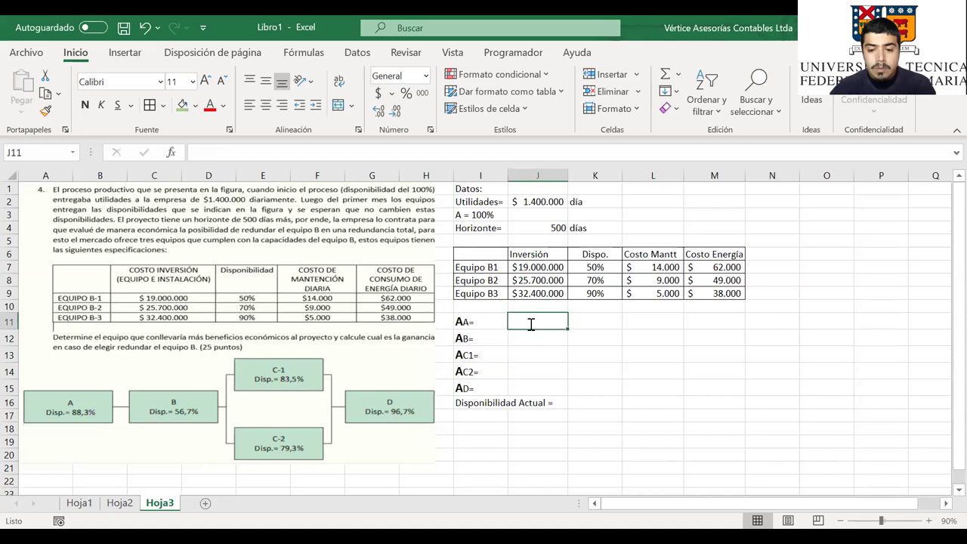
type("88")
key("BackSpace")
key("BackSpace")
left_click(501, 338)
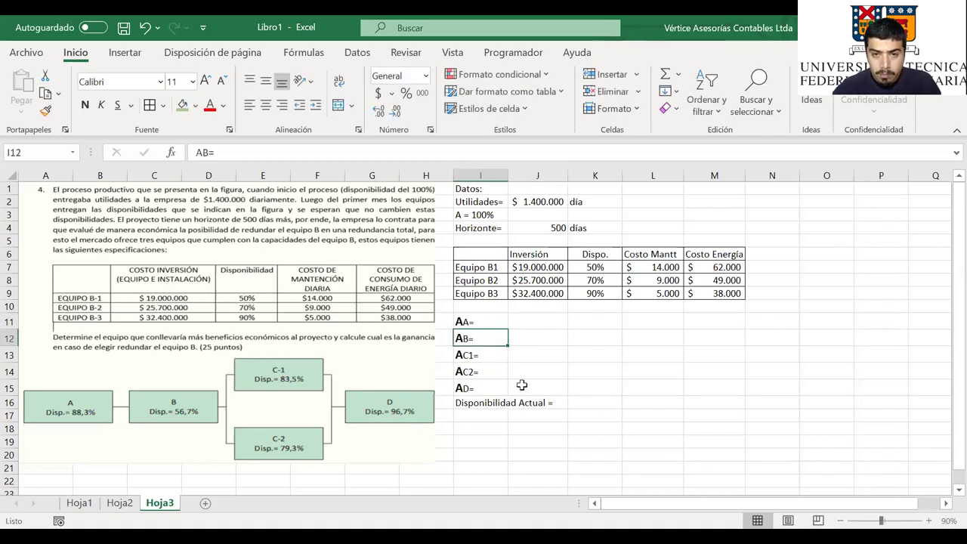
Format J11:J15 as percentages and enter the availabilities 88,3% for equipment A and 56,7% for equipment B in J11:J12
left_click_drag(537, 321, 537, 388)
left_click(406, 93)
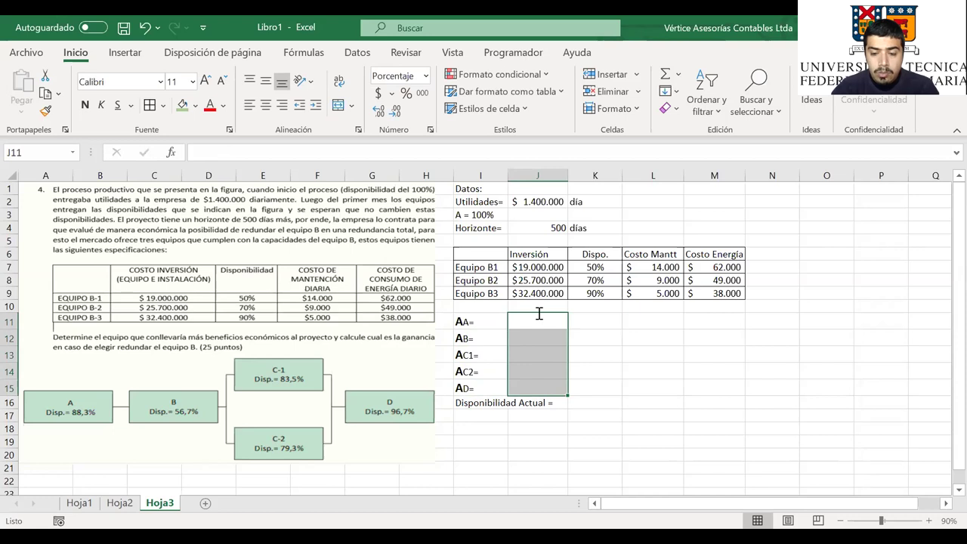
type("88")
type(",3")
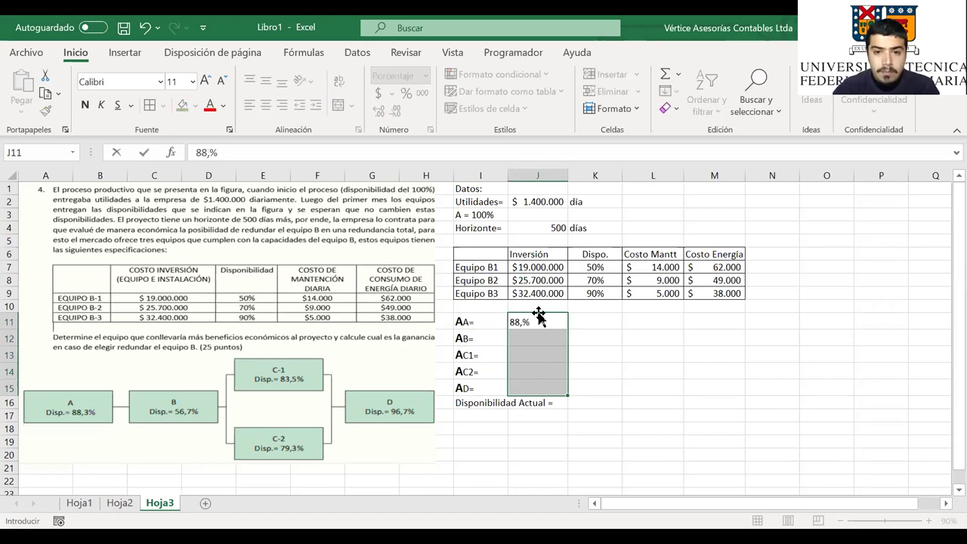
key("Return")
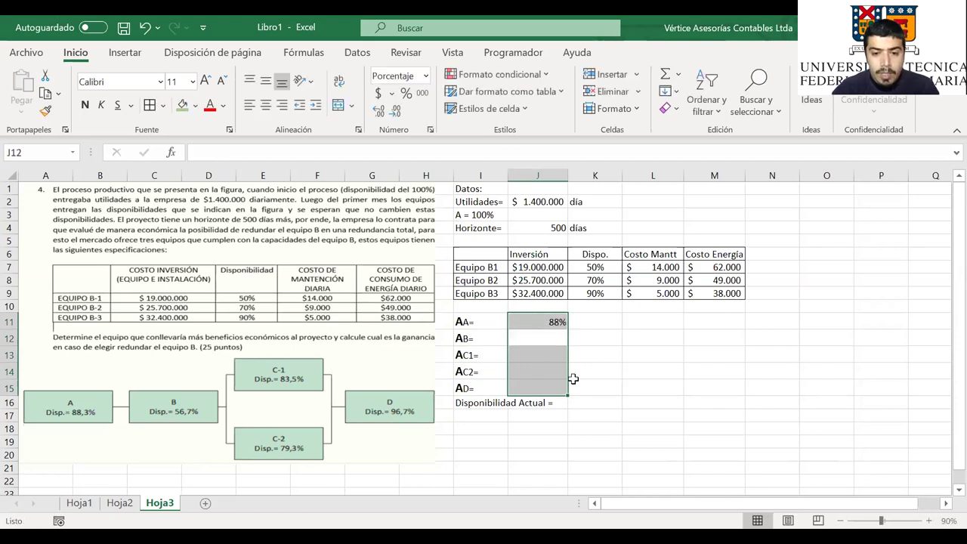
type("5")
type("6,")
type("7")
key("Return")
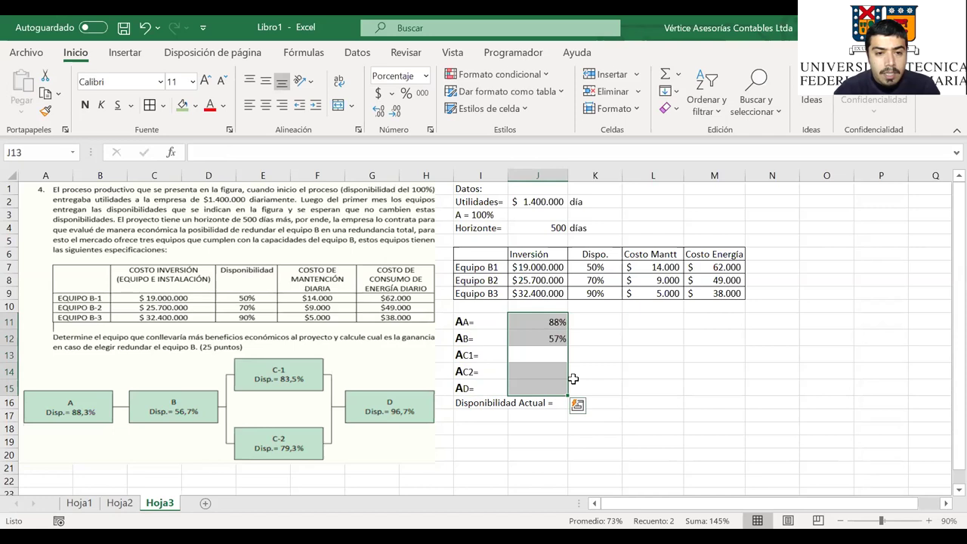
Enter the availabilities 83,5% for C1, 79,3% for C2 and 96,7% for D in J13:J15
type("83")
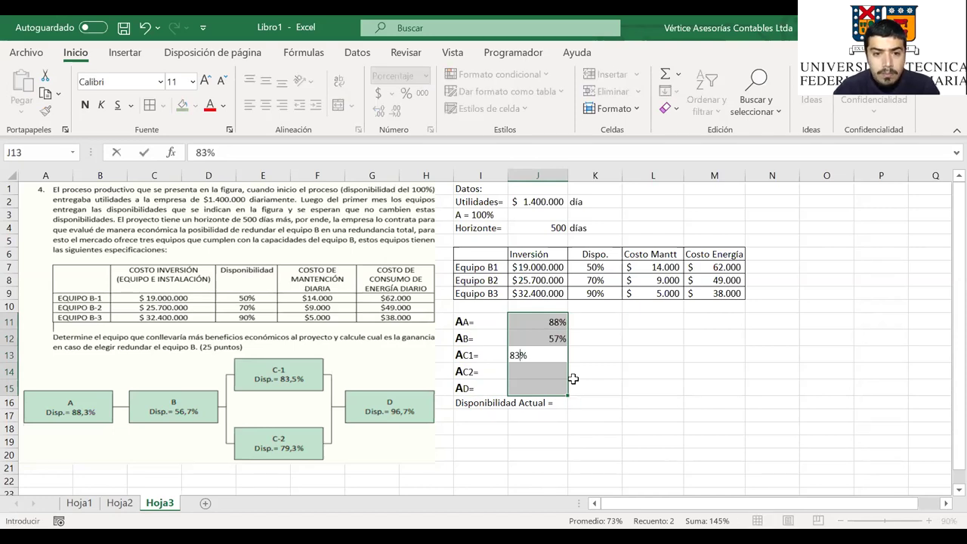
type(",5")
key("Return")
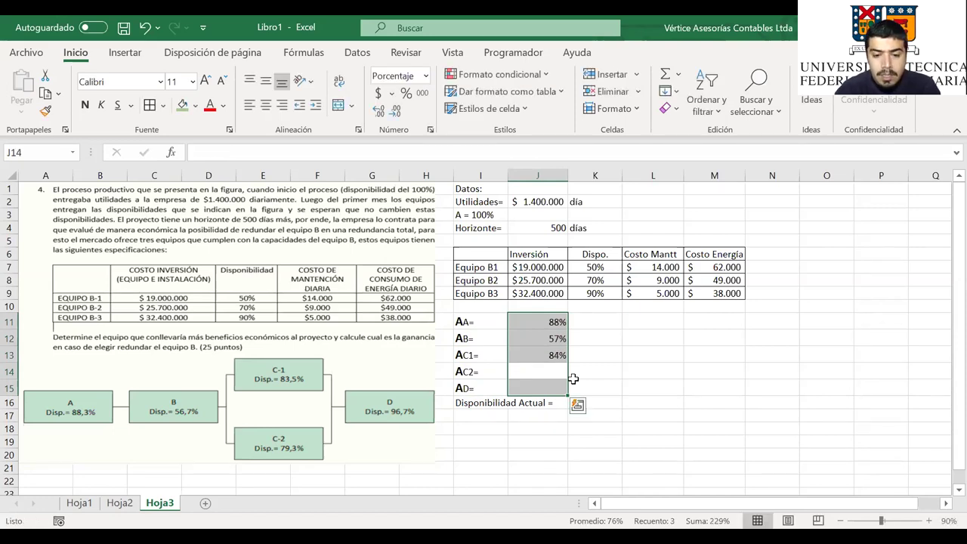
type("79,3")
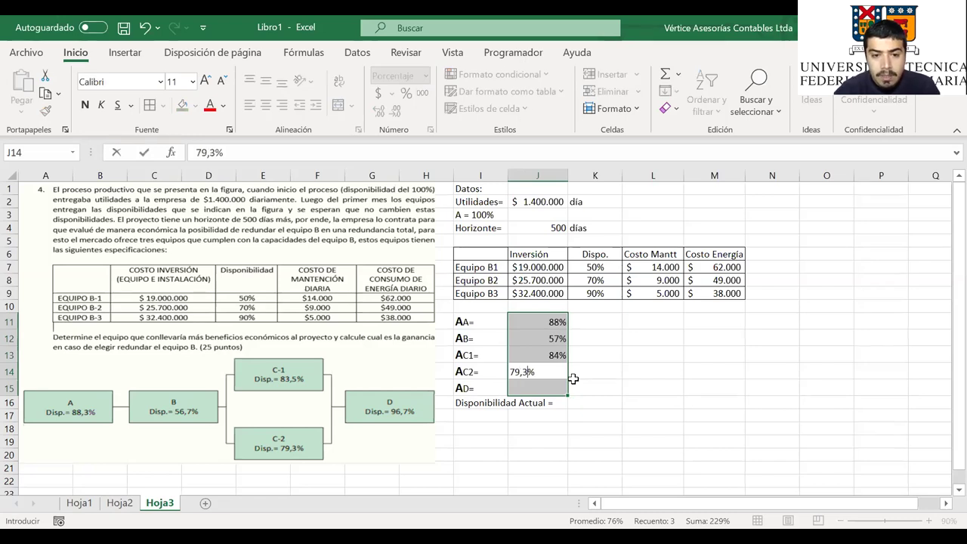
key("Return")
type("96,7")
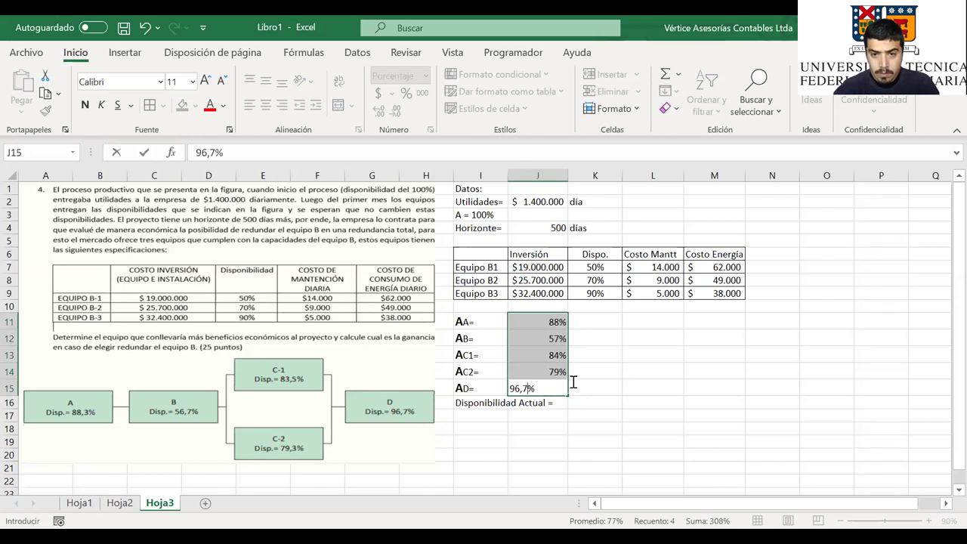
Show the availability percentages in J11:J15 with one decimal place
left_click_drag(525, 330, 524, 324)
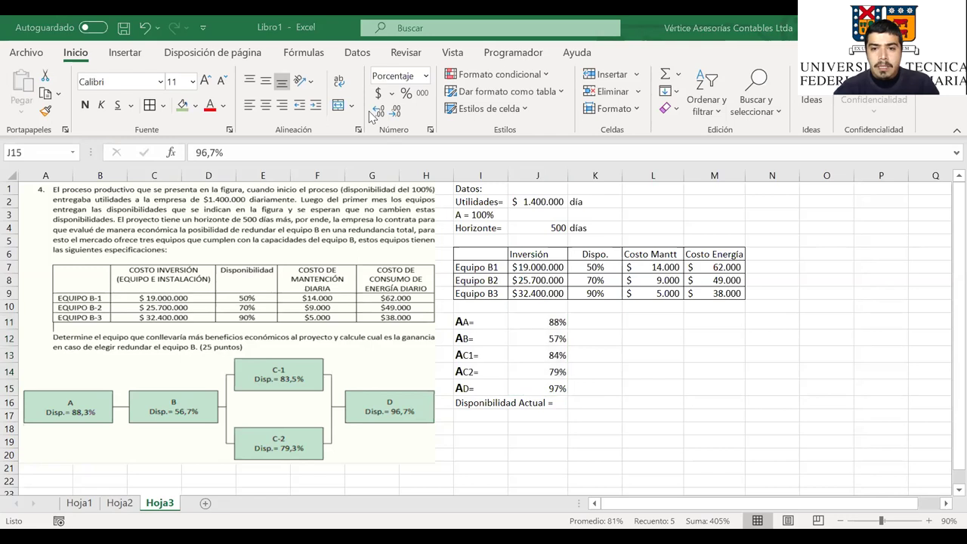
left_click(382, 114)
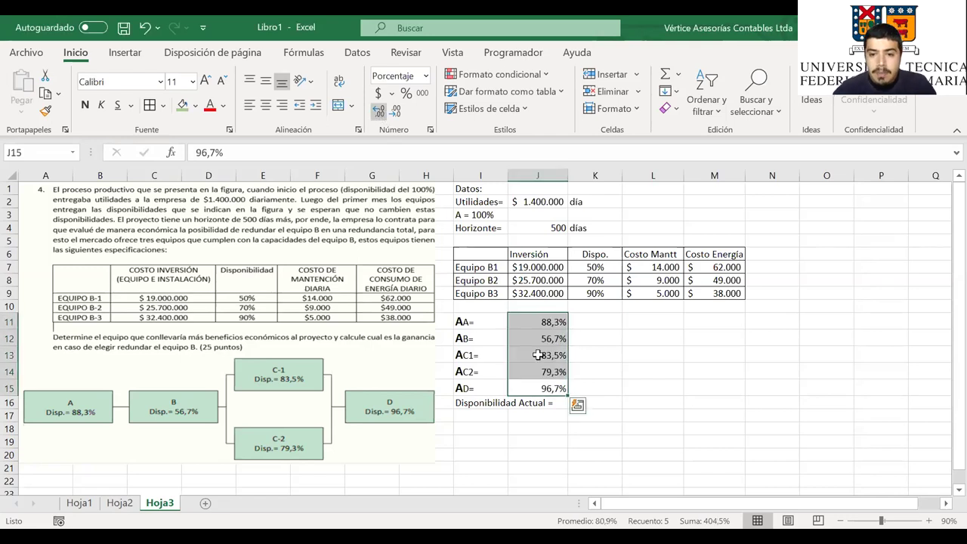
left_click(634, 421)
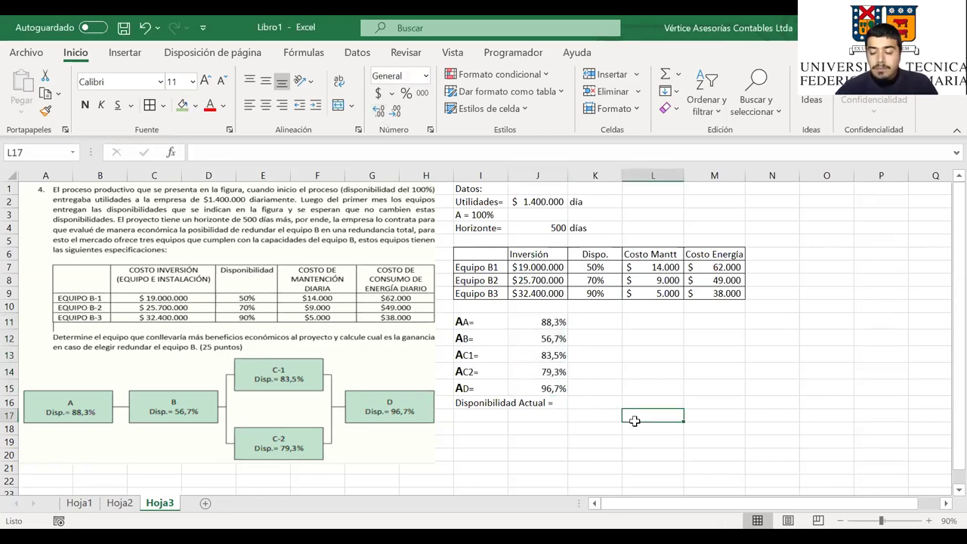
Merge and center the "Disponibilidad Actual =" label across I16:J16, and give I16:K16 a yellow fill and borders
key("Up")
key("Left")
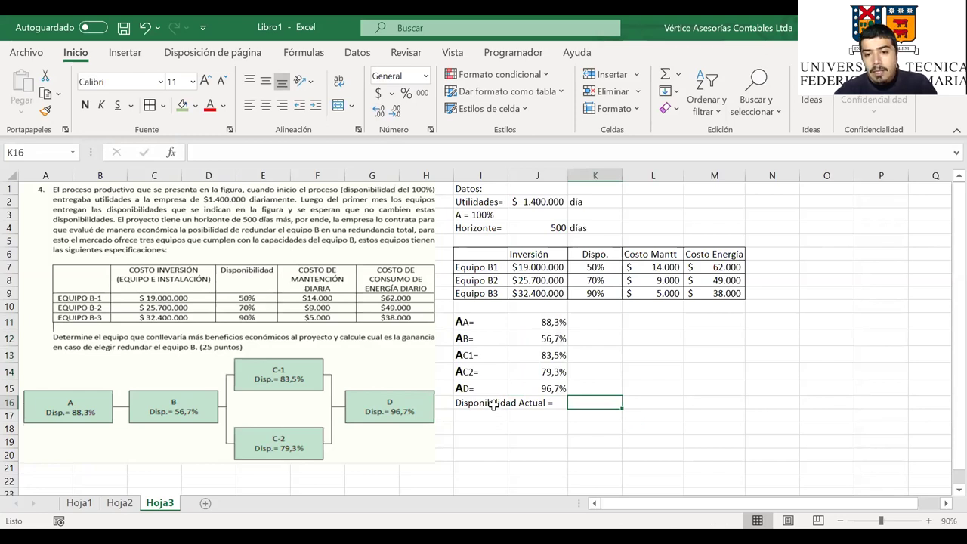
left_click_drag(480, 403, 577, 411)
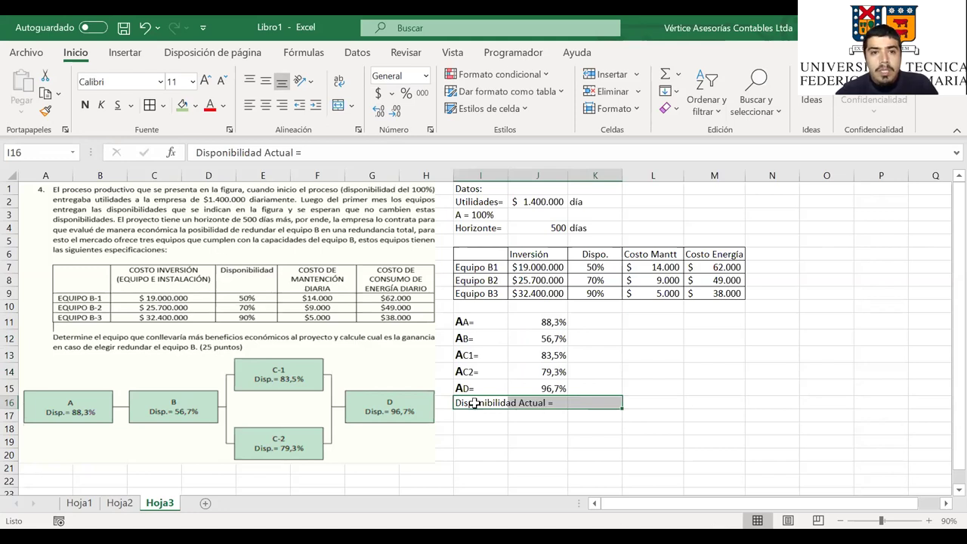
left_click(338, 112)
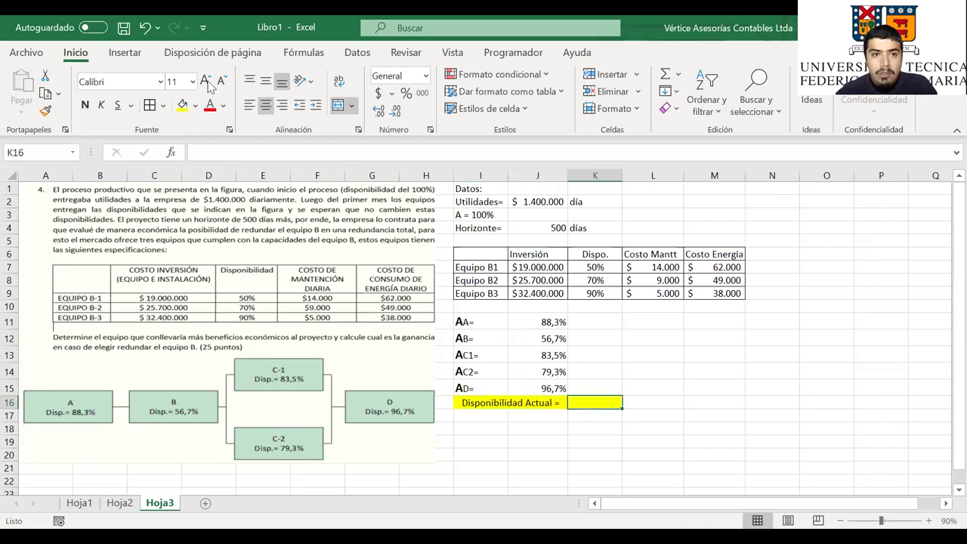
key("shift+Right")
left_click(585, 405)
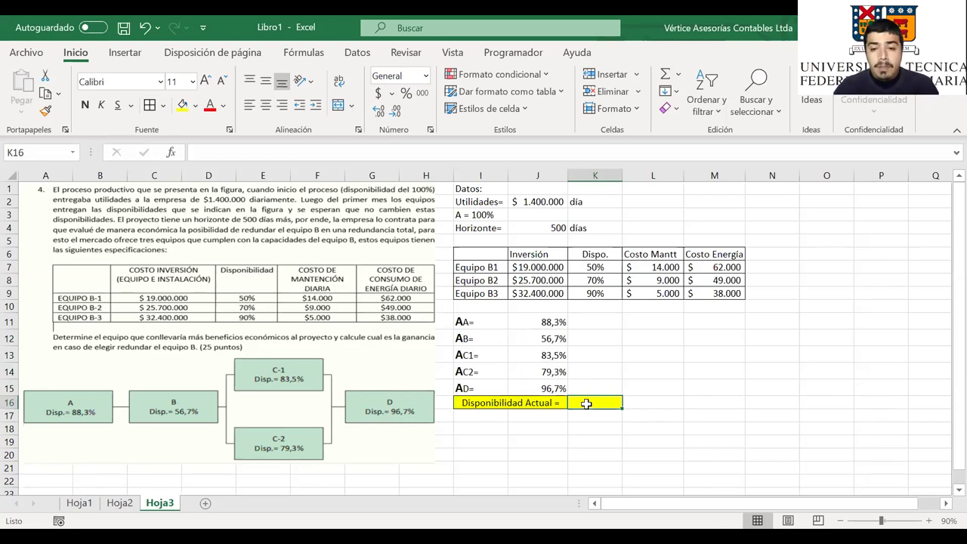
Calculate the current system availability in K16 with =J11*J12*(1-(1-J13)*(1-J14))*J15
double_click(587, 404)
type("=")
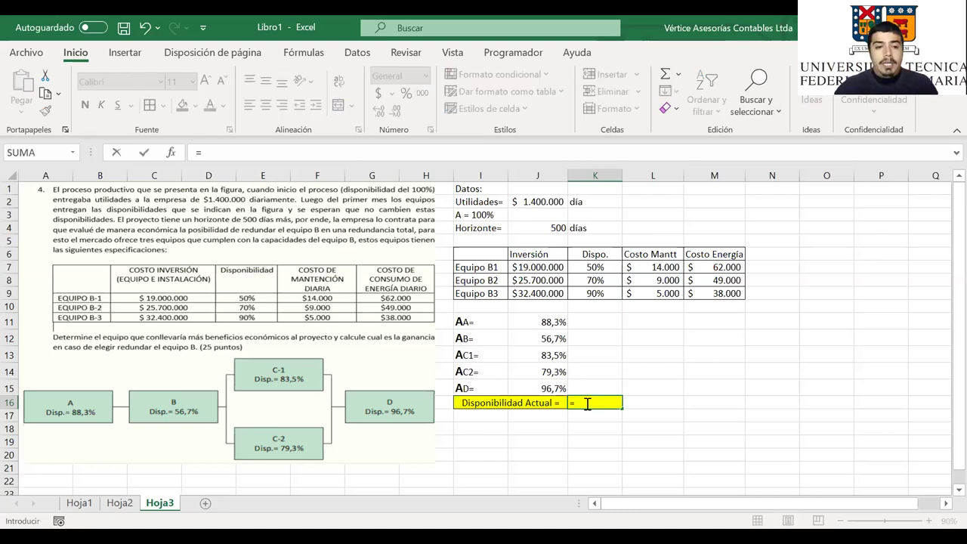
left_click(539, 327)
type("*")
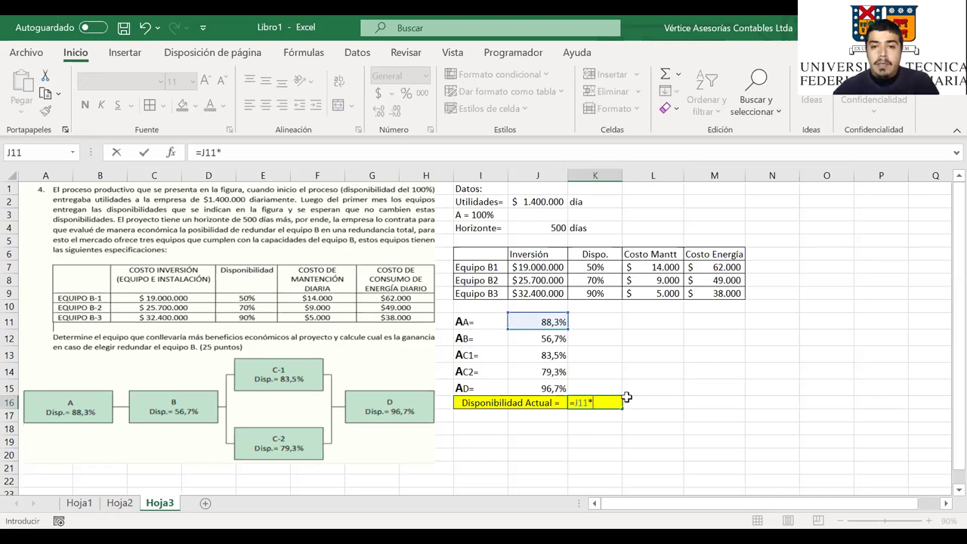
left_click(539, 337)
type("*")
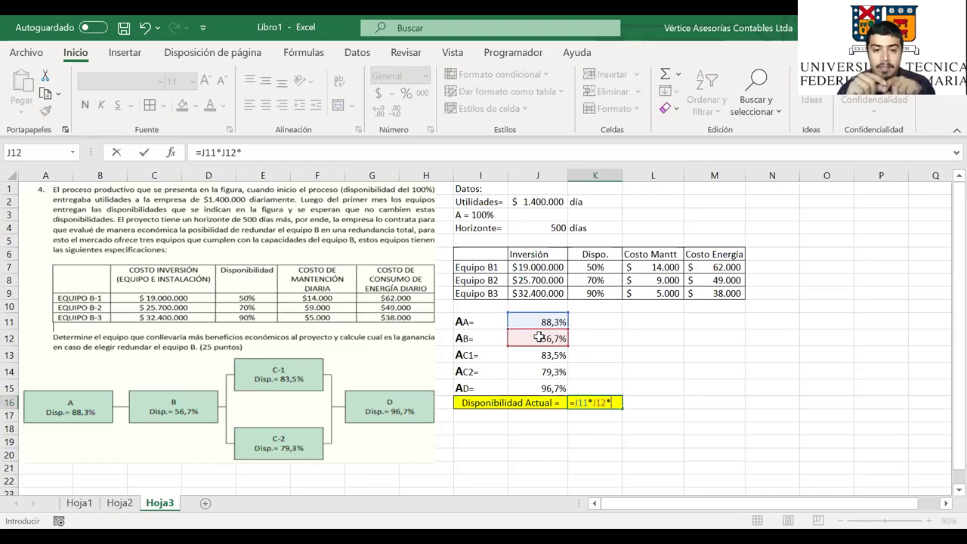
type("(")
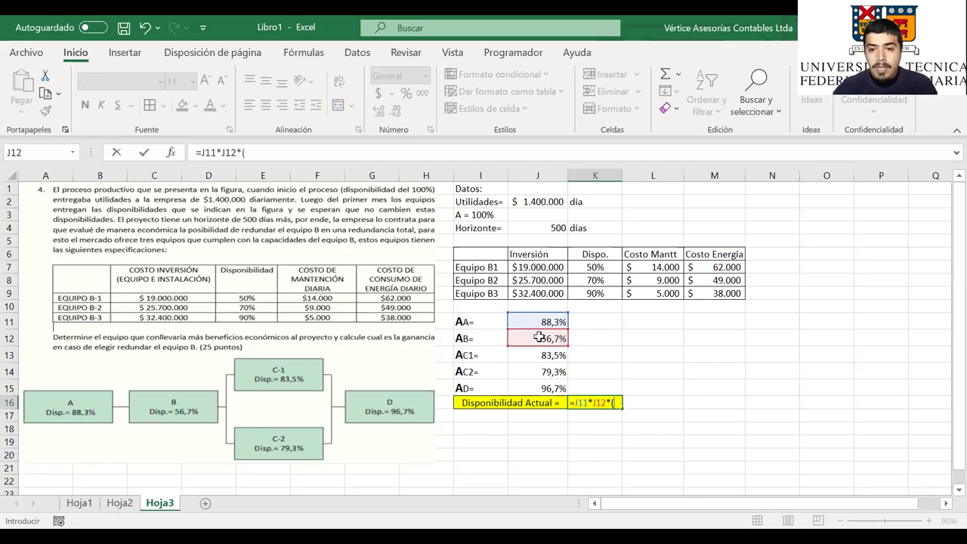
type("1-(")
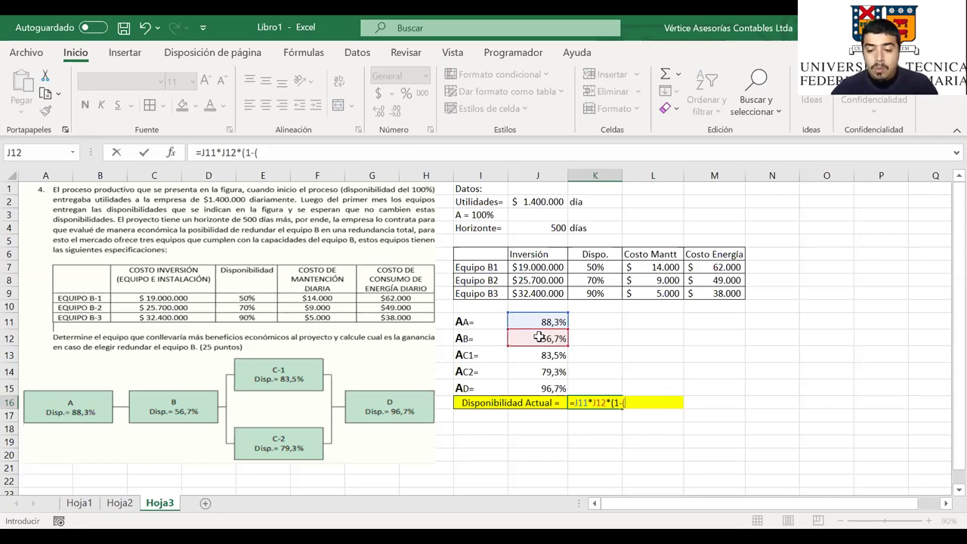
type("1-")
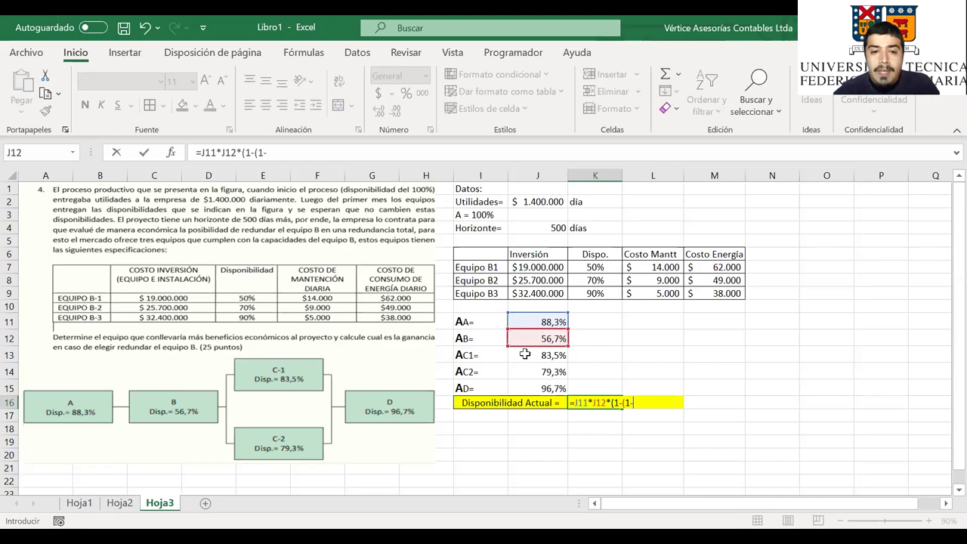
left_click(535, 354)
type(")*")
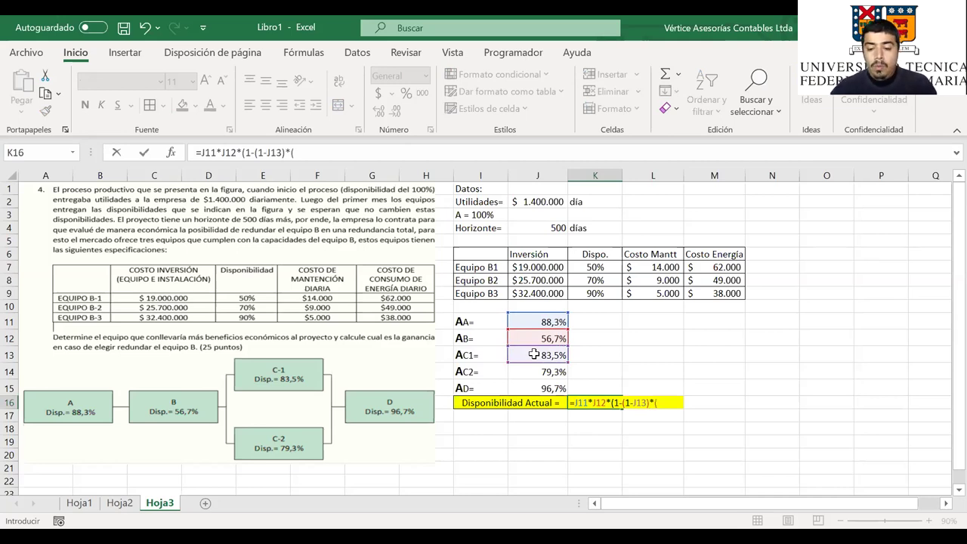
type("(1-")
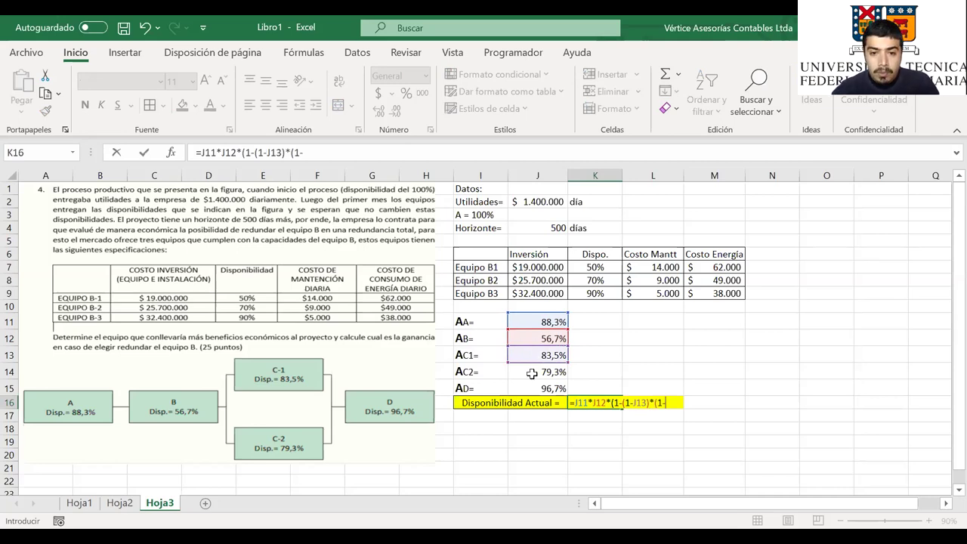
left_click(532, 373)
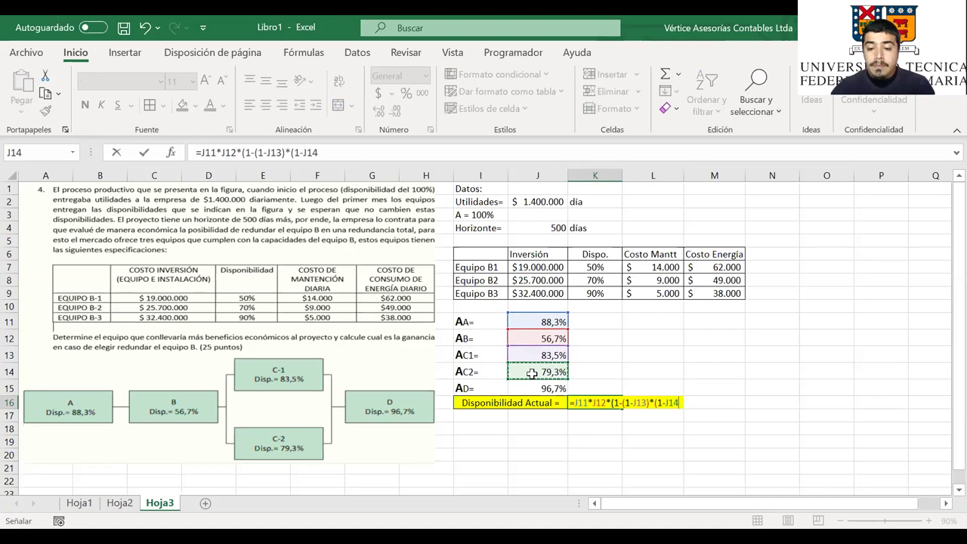
type("))*")
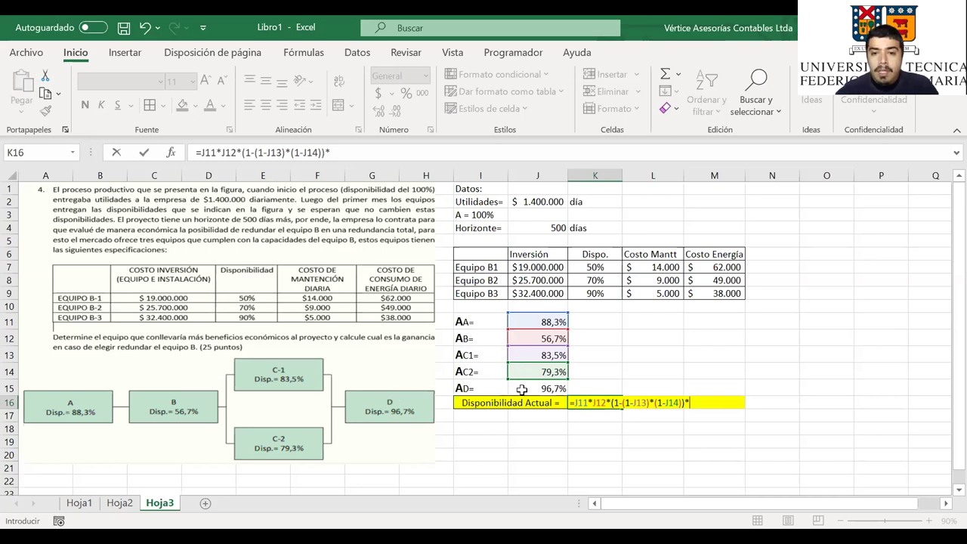
left_click(521, 389)
key("Return")
Make the "Disponibilidad Actual =" label and its result in I16:K16 bold
left_click_drag(612, 403, 563, 402)
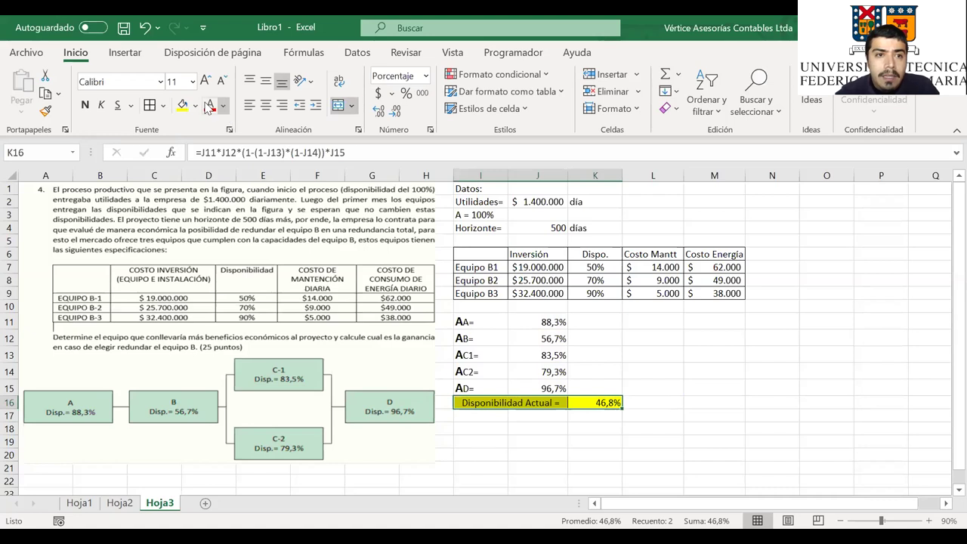
left_click(85, 105)
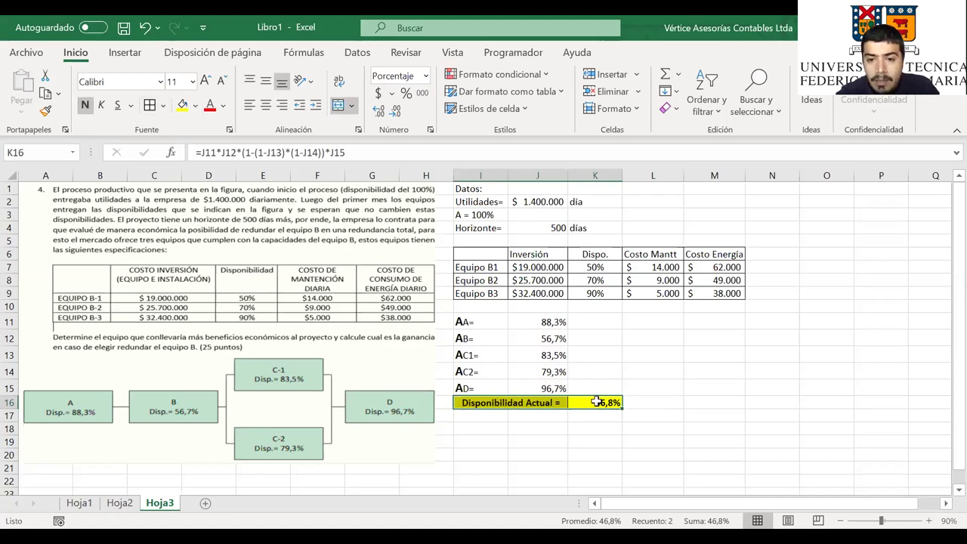
left_click(597, 402)
left_click(663, 411)
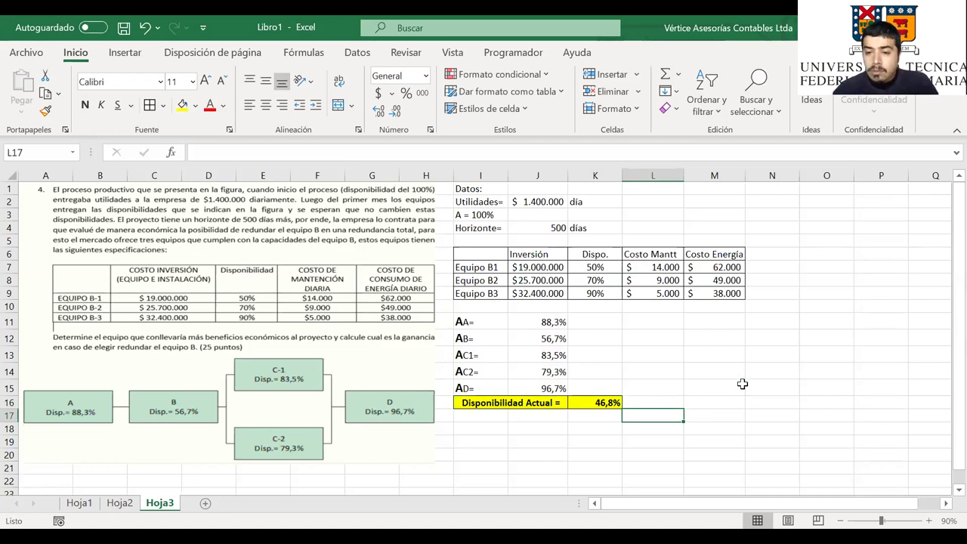
Enter the label "Ut.Actual=" in M16
left_click(692, 399)
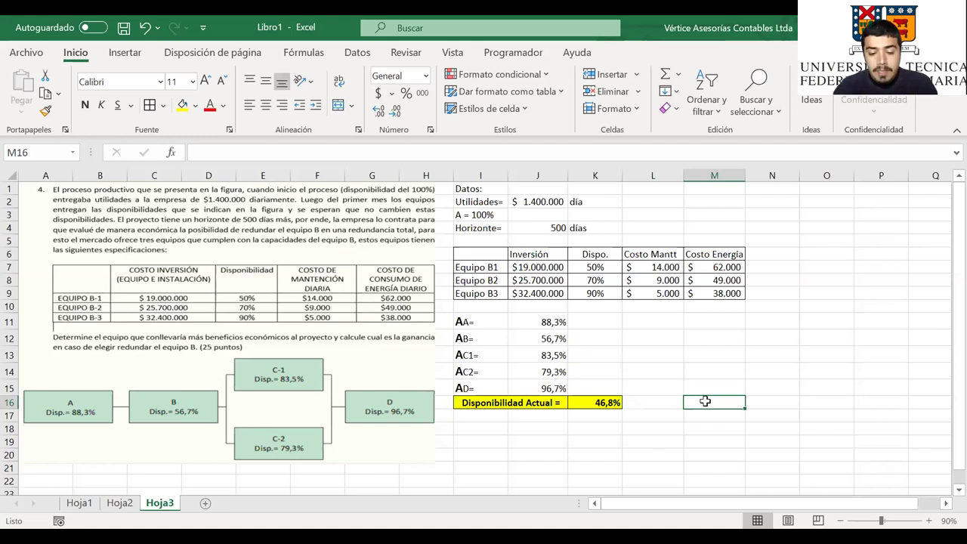
type("U")
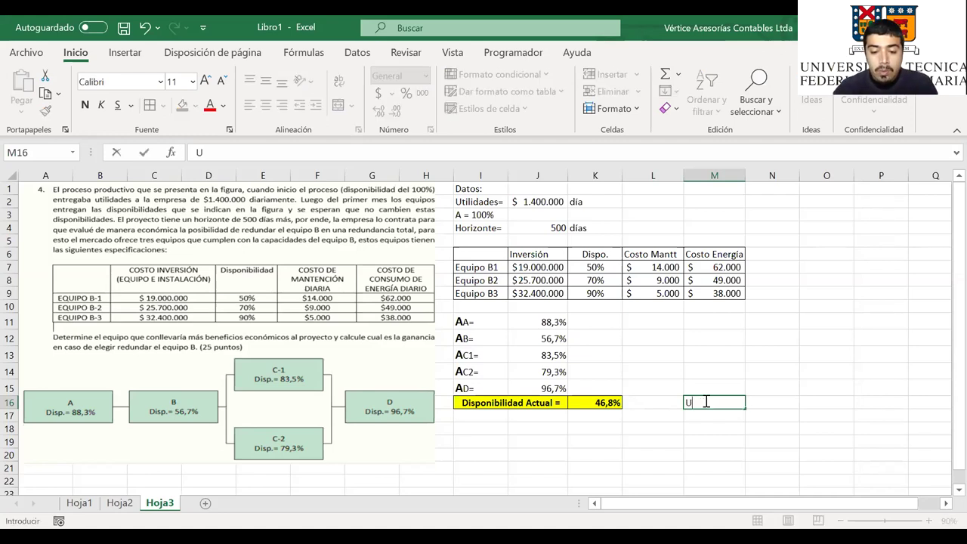
type("tilida")
key("BackSpace")
key("BackSpace")
key("BackSpace")
key("BackSpace")
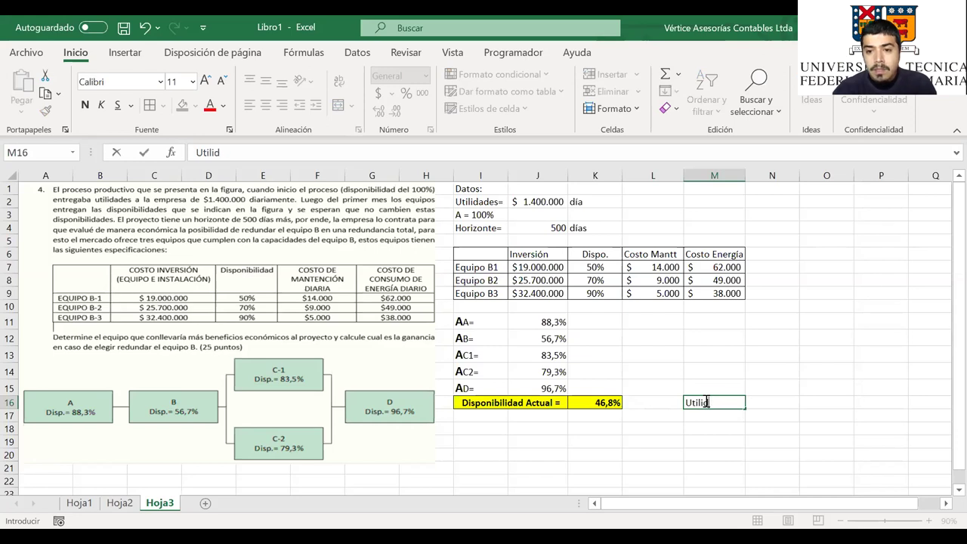
key("BackSpace")
type(".A")
type("ctua")
key("BackSpace")
key("BackSpace")
key("BackSpace")
key("BackSpace")
type("cual")
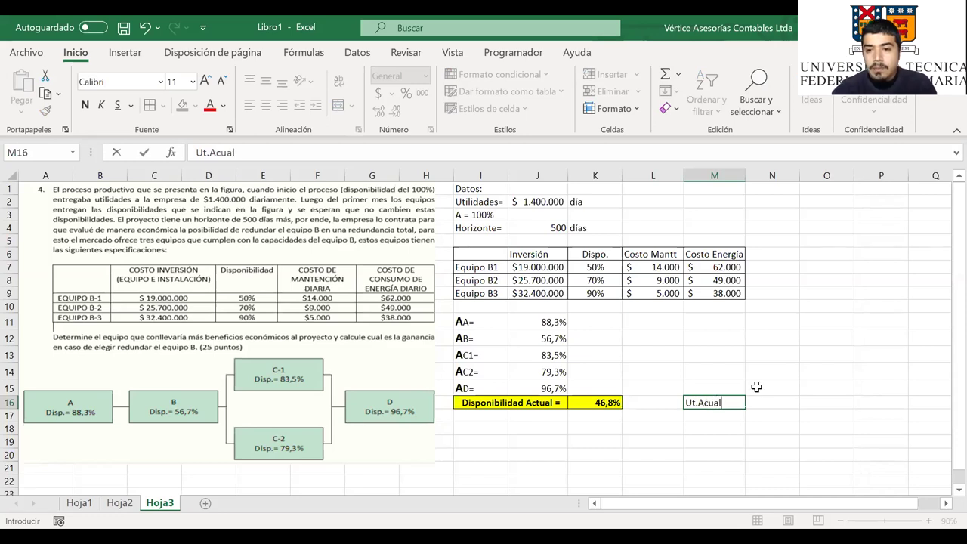
left_click(708, 402)
type("t")
left_click(740, 403)
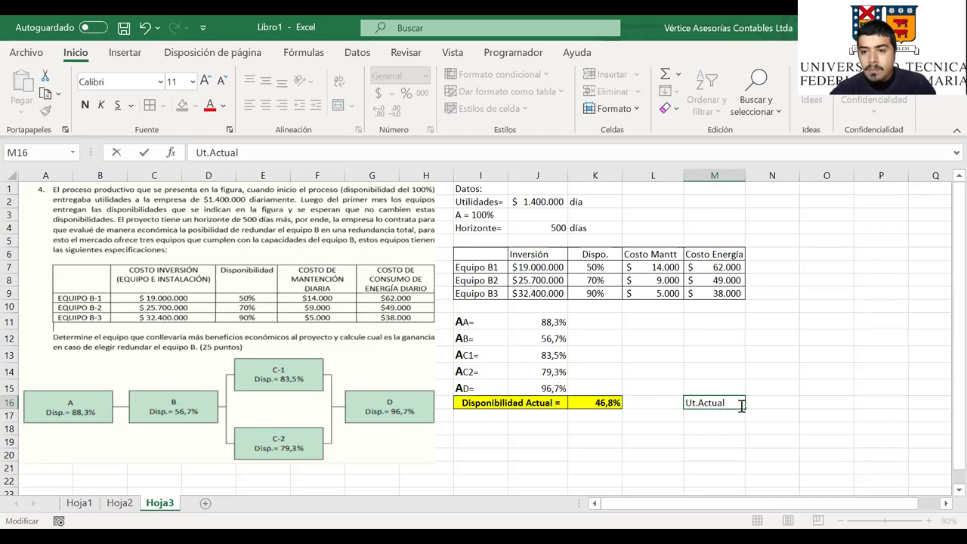
type("=")
Calculate the current daily profit in N16 by multiplying the full profit by the current availability, =J2*K16
left_click(753, 406)
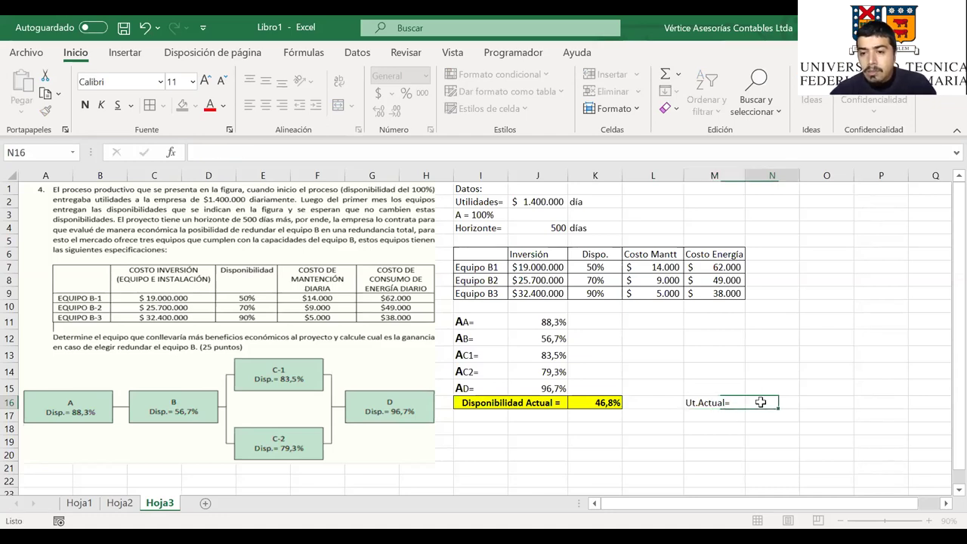
type("=")
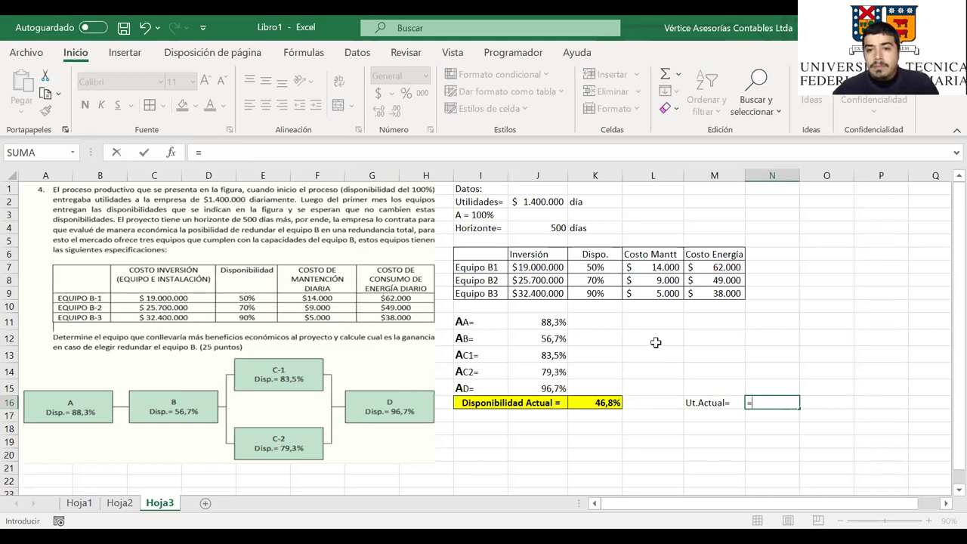
left_click(540, 201)
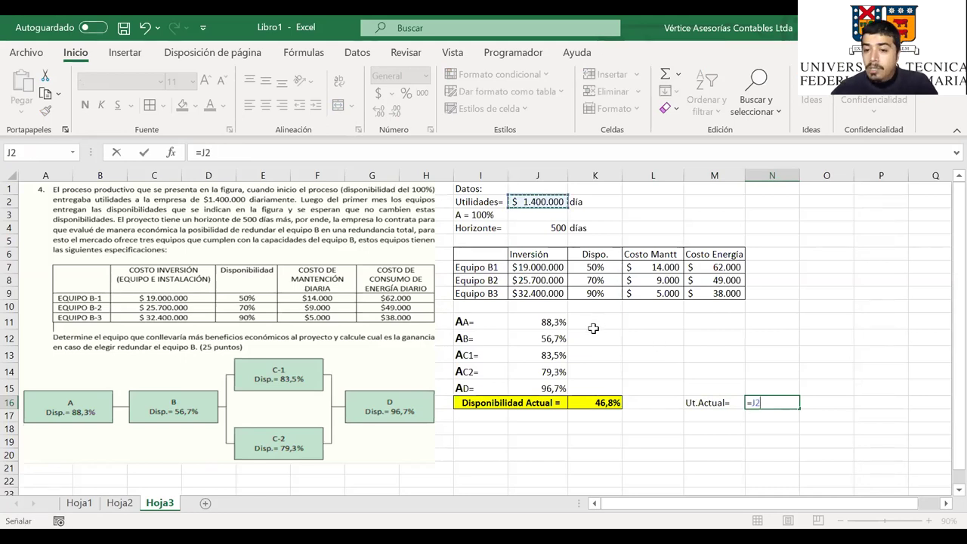
type("*")
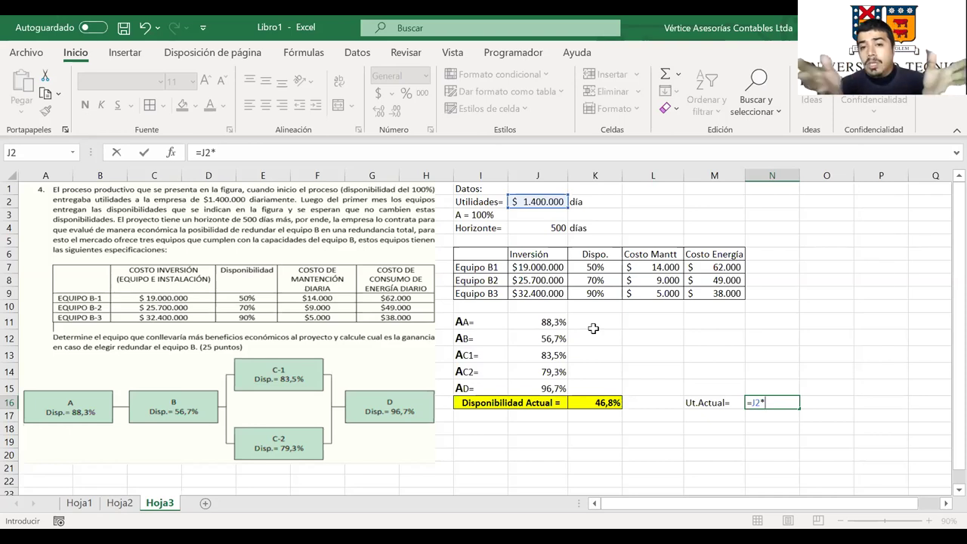
left_click(596, 403)
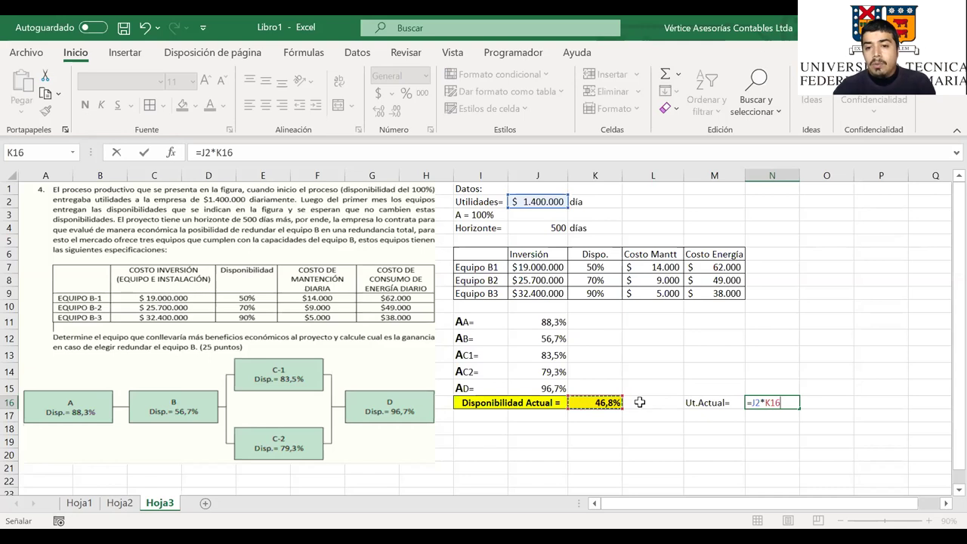
key("Return")
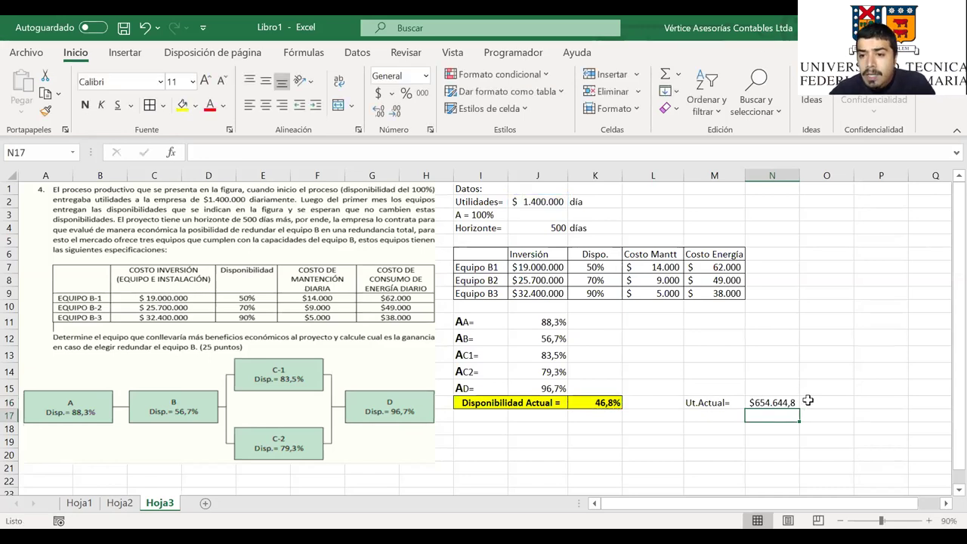
Enter the unit "día" in O16 beside the current profit
left_click(809, 401)
type("dia")
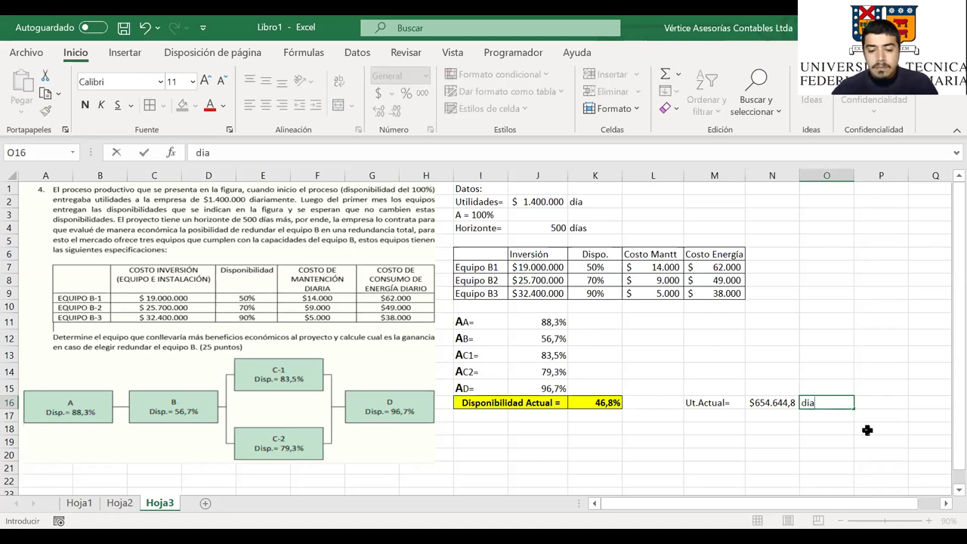
key("BackSpace")
key("BackSpace")
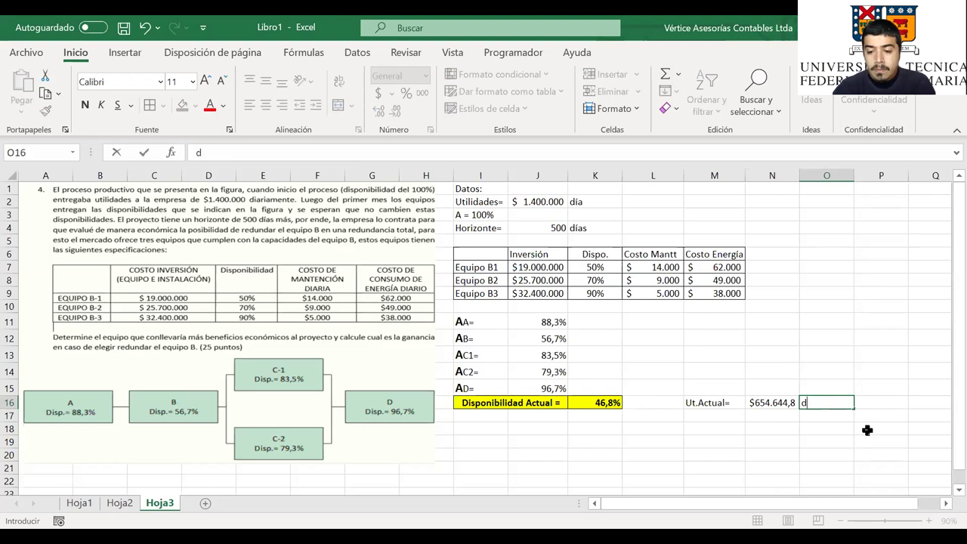
type("ía")
key("Return")
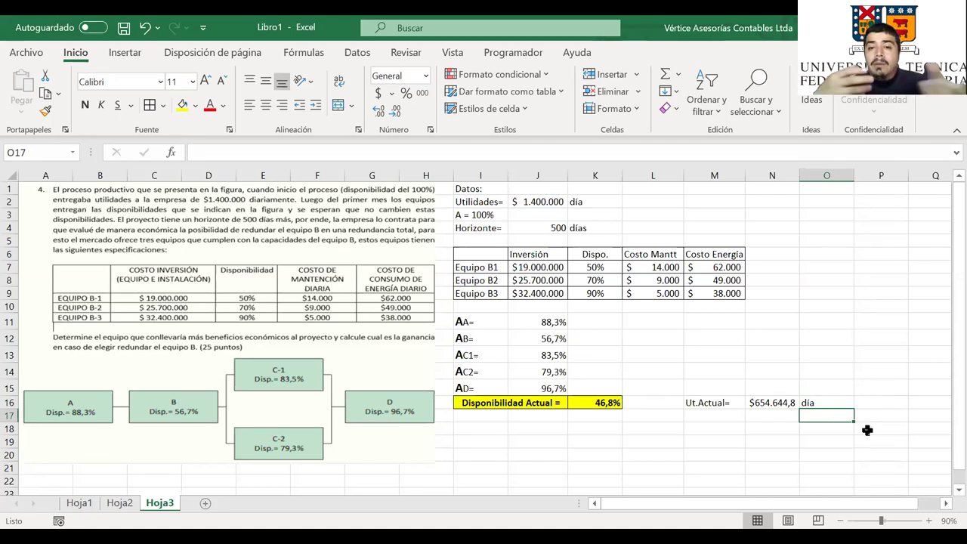
Enter the label "Deja. Ganar=" in M17 below the current profit label
left_click(720, 416)
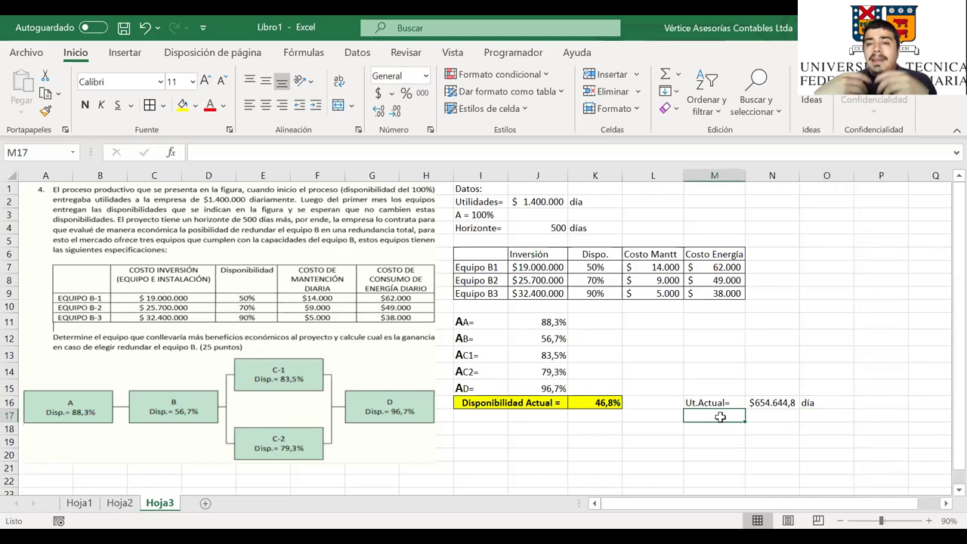
type("D")
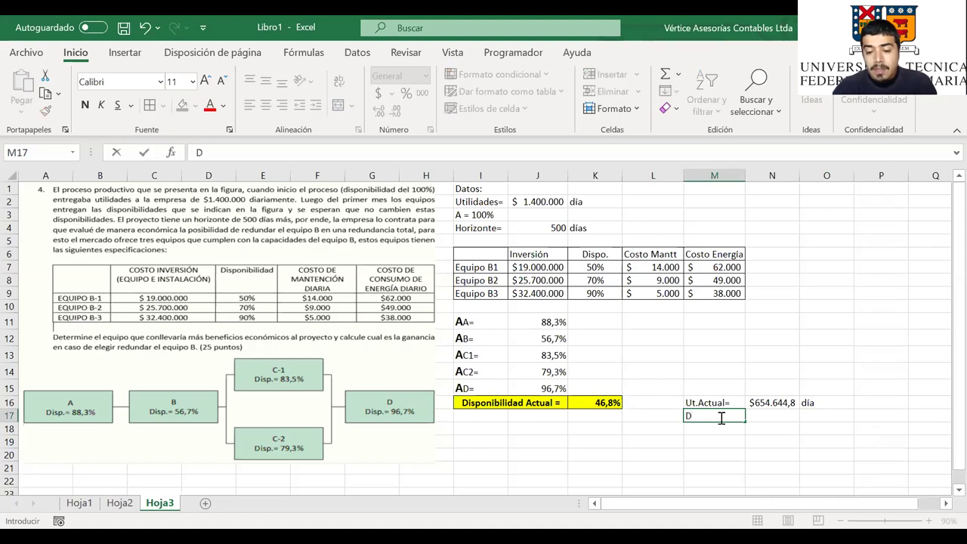
type("eja.")
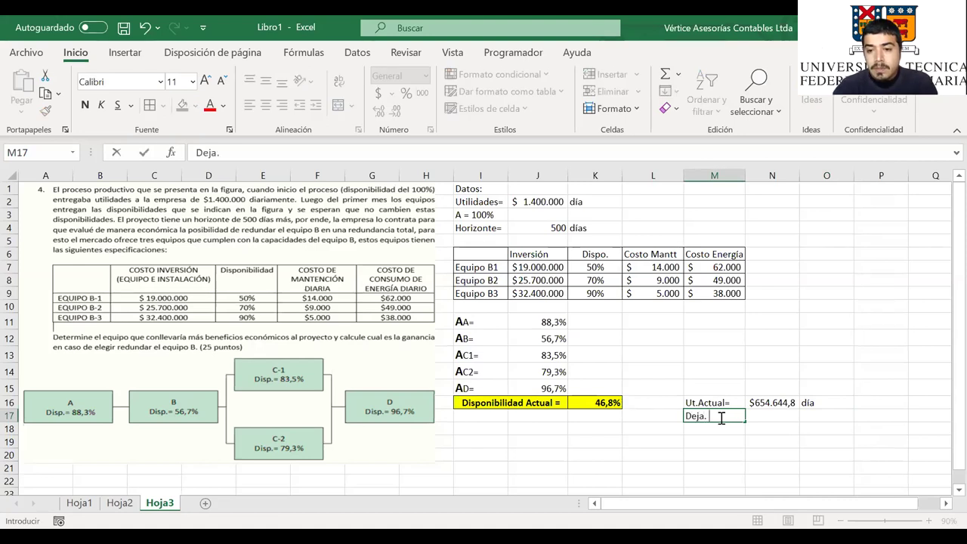
type(" Ganar")
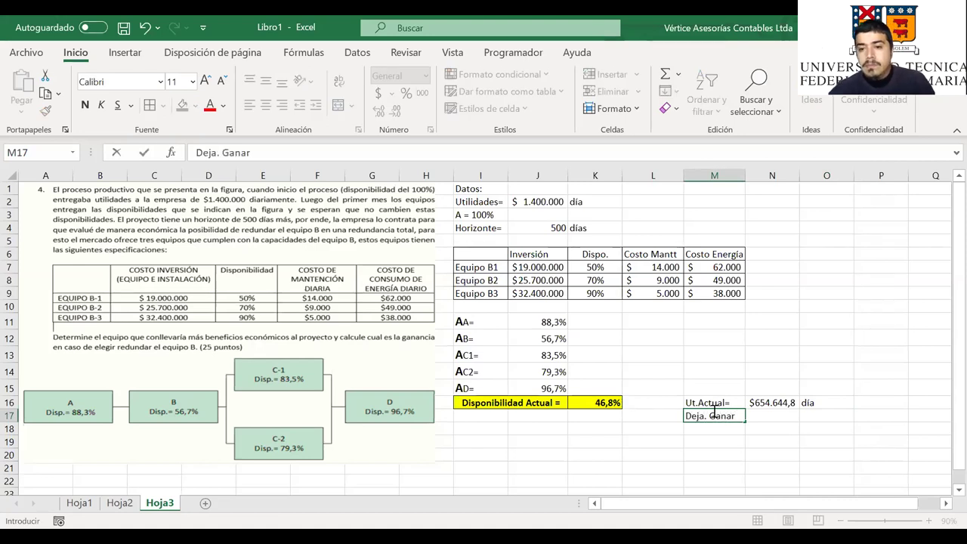
left_click(737, 416)
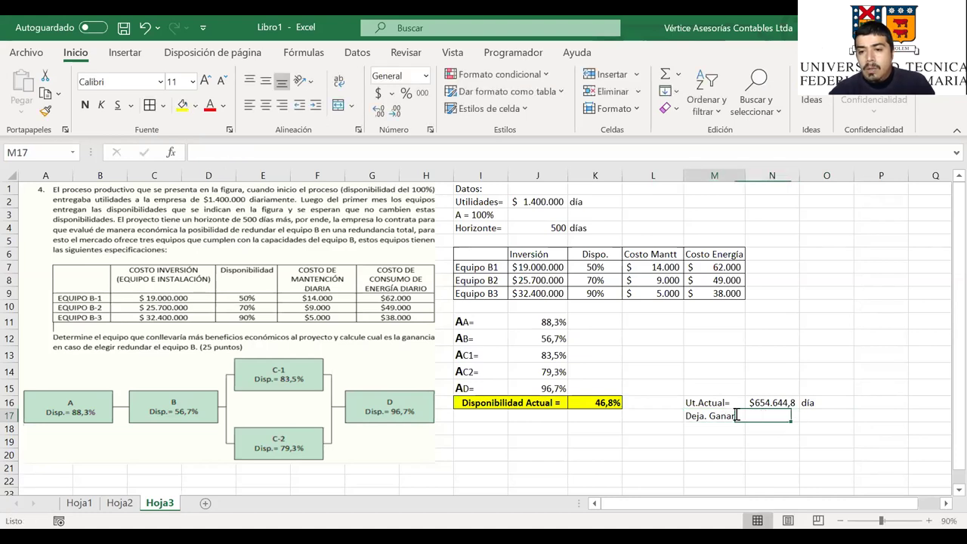
type("=")
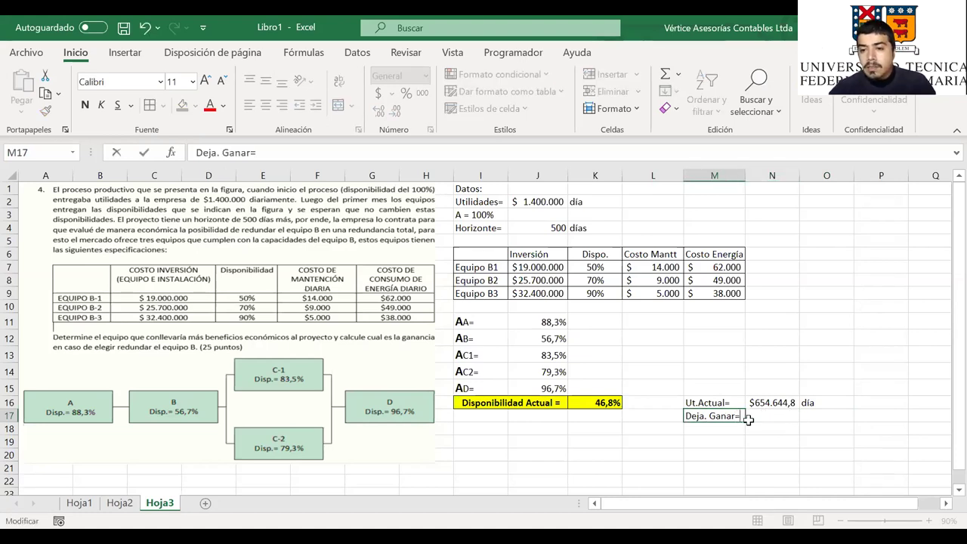
Calculate the lost daily profit in N17 with =J2-N16, and enter the unit "día" beside it in O17
left_click(761, 416)
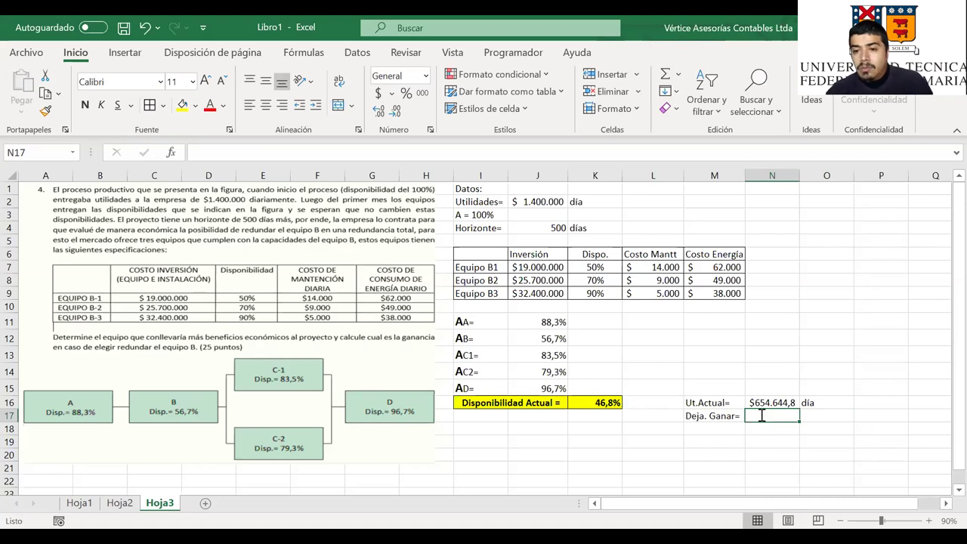
type("=")
left_click(539, 200)
type("-")
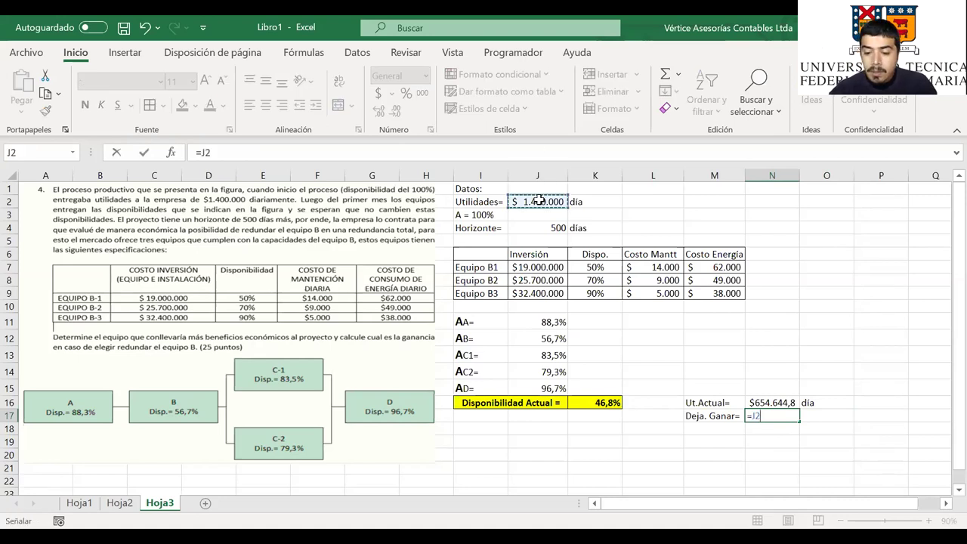
left_click(766, 401)
key("Return")
left_click(822, 414)
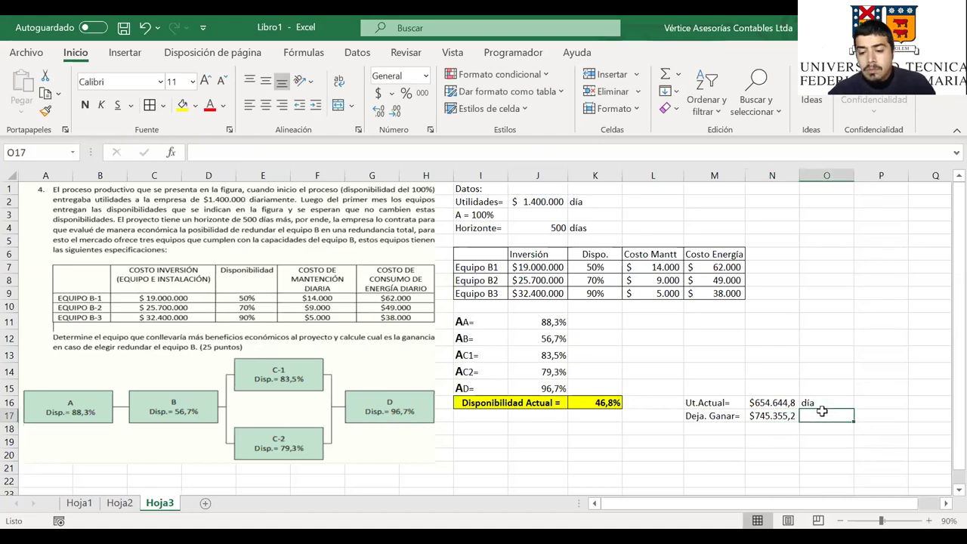
type("día")
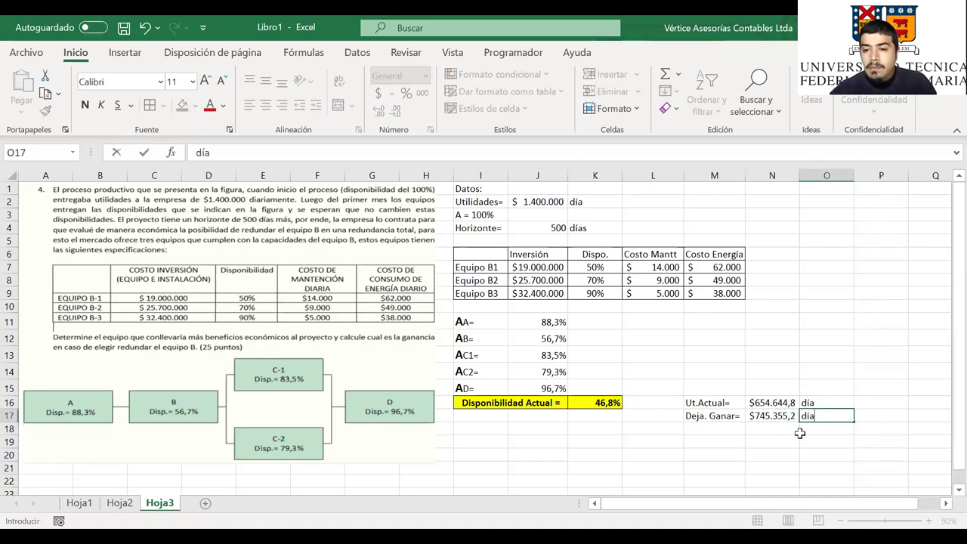
Enter the label "Dej. Ganar Proyecto=" in M18 below the daily lost profit label
left_click(729, 429)
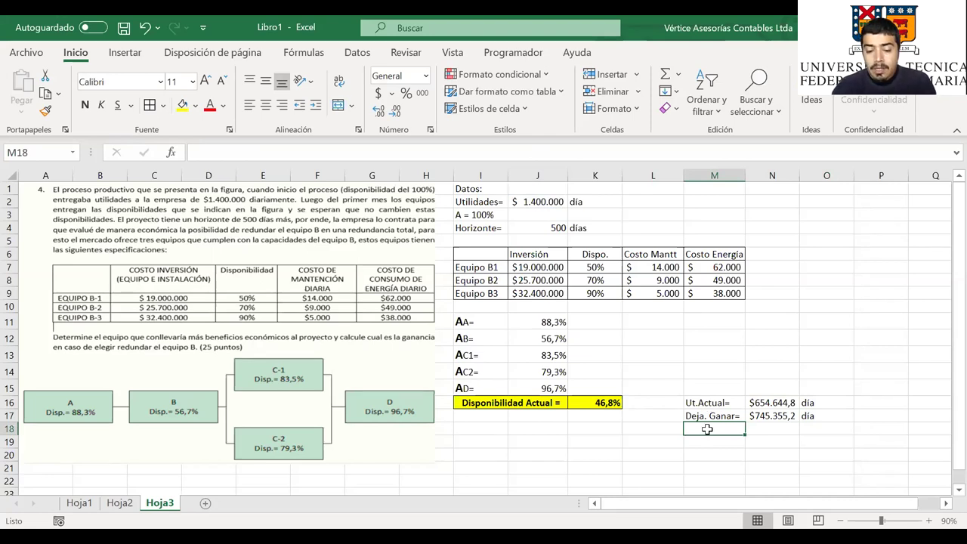
type("d")
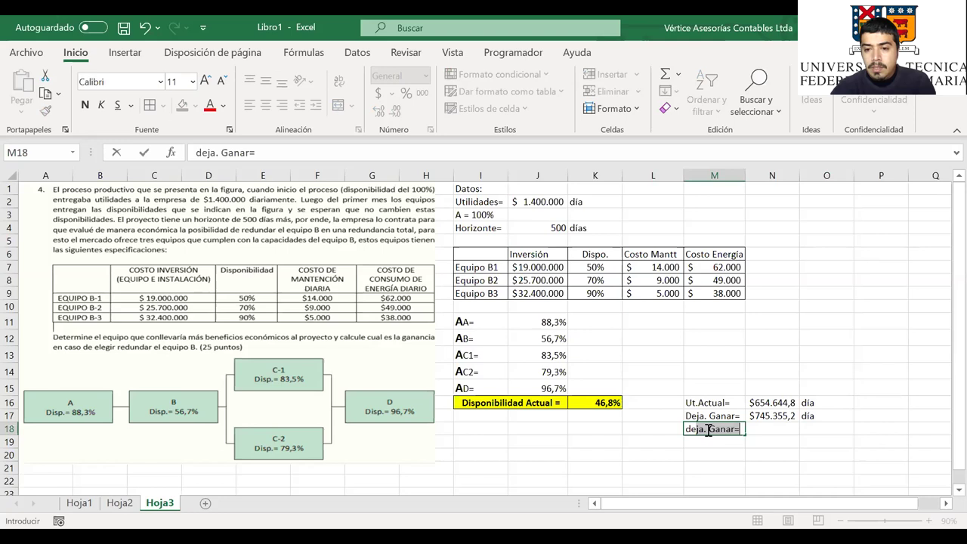
key("BackSpace")
key("BackSpace")
key("BackSpace")
key("BackSpace")
key("BackSpace")
key("BackSpace")
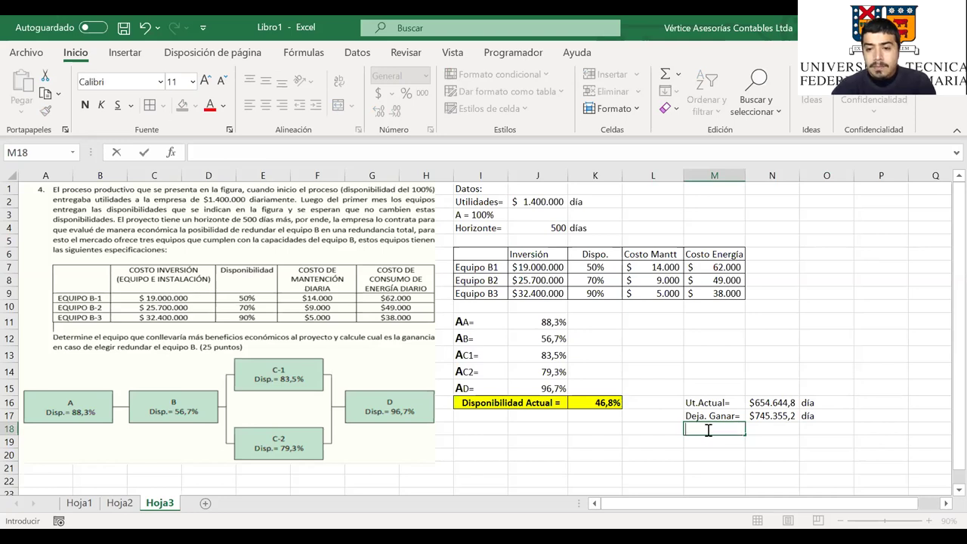
type("Dej.")
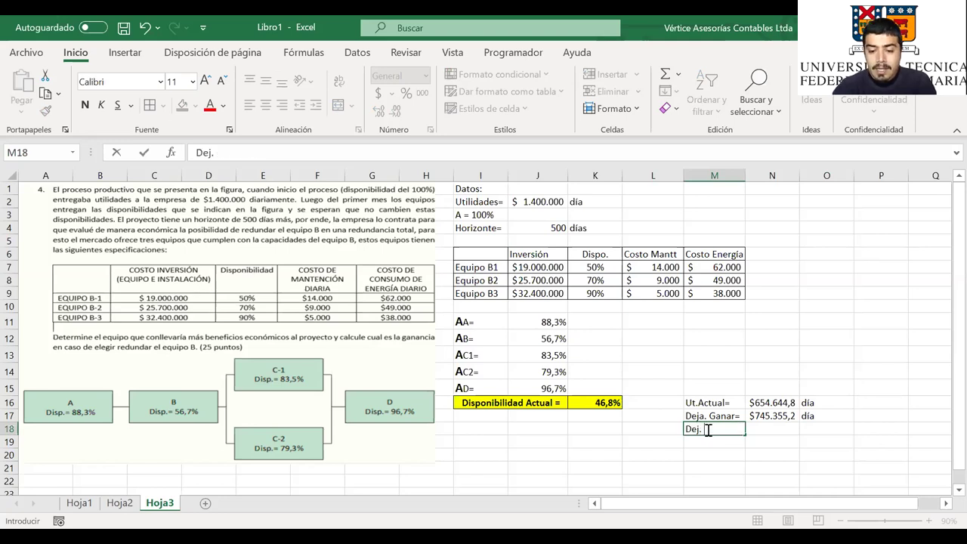
type(" Ganar Pro")
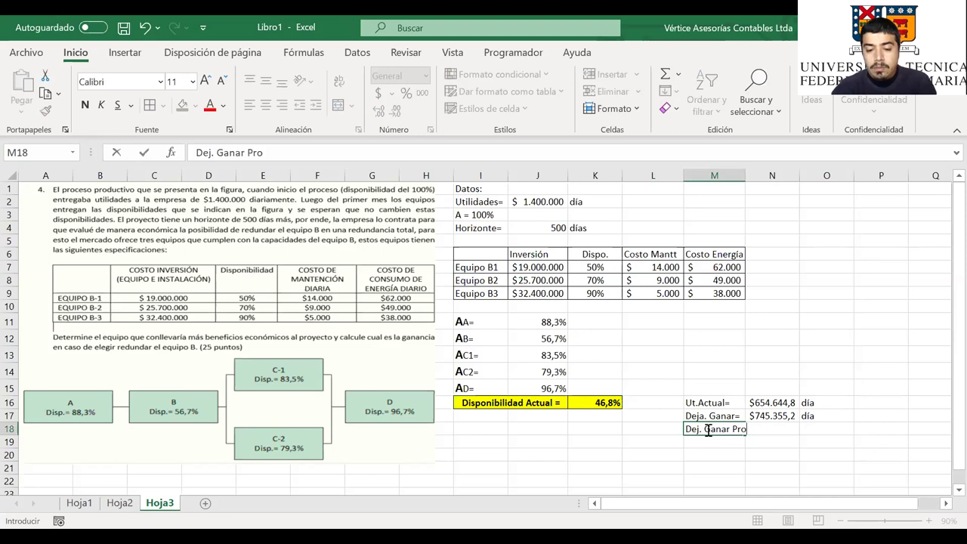
type("yr")
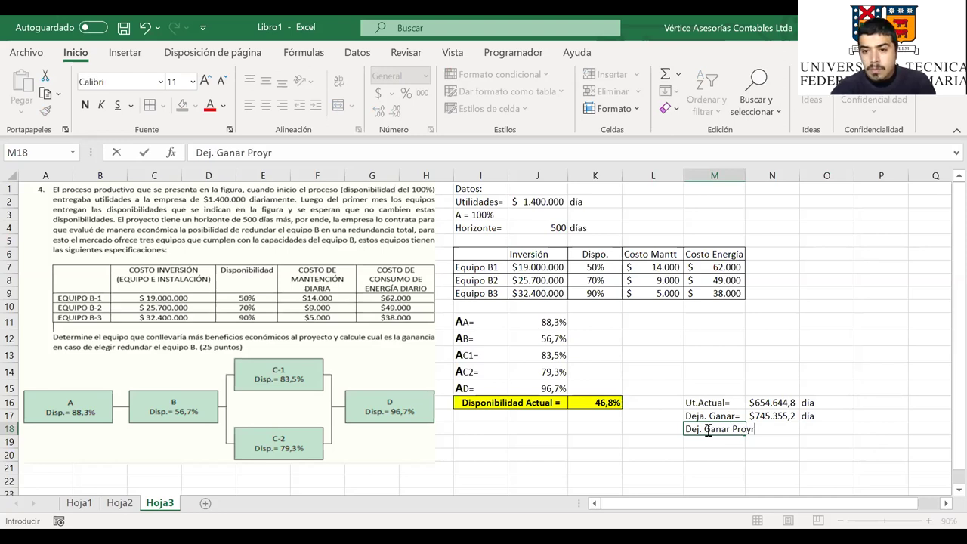
key("BackSpace")
type("ecto")
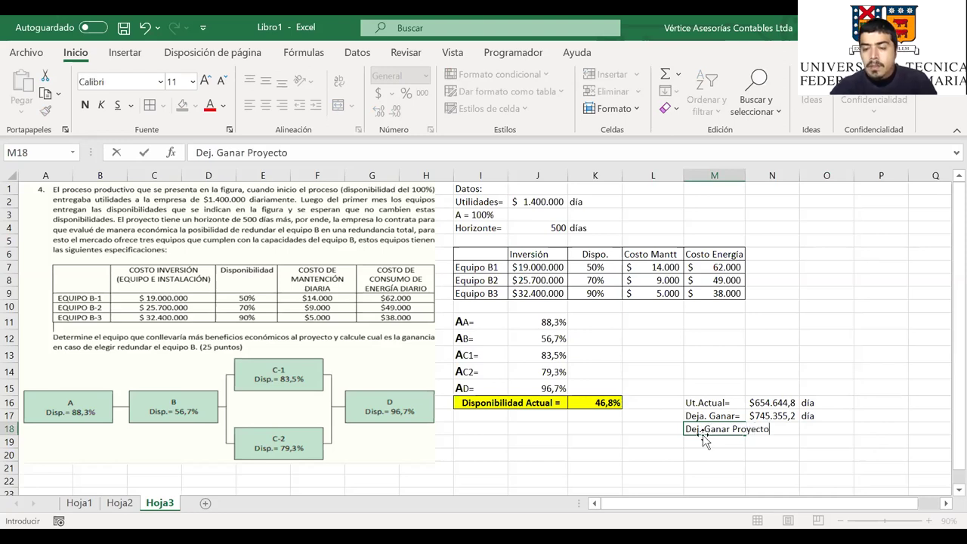
type("=")
Move the profit block M16:O18 one column over so that it starts in N16
left_click_drag(721, 403, 805, 429)
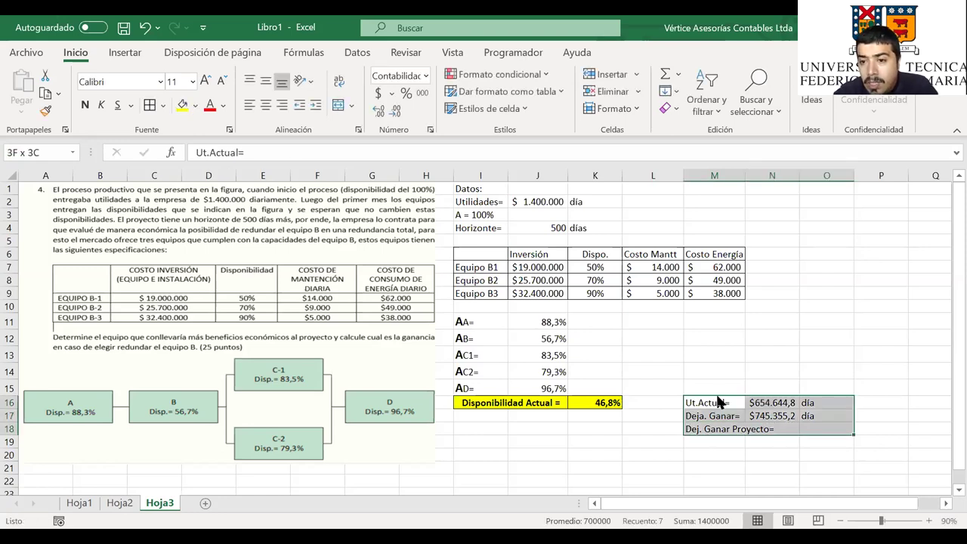
left_click_drag(720, 402, 719, 402)
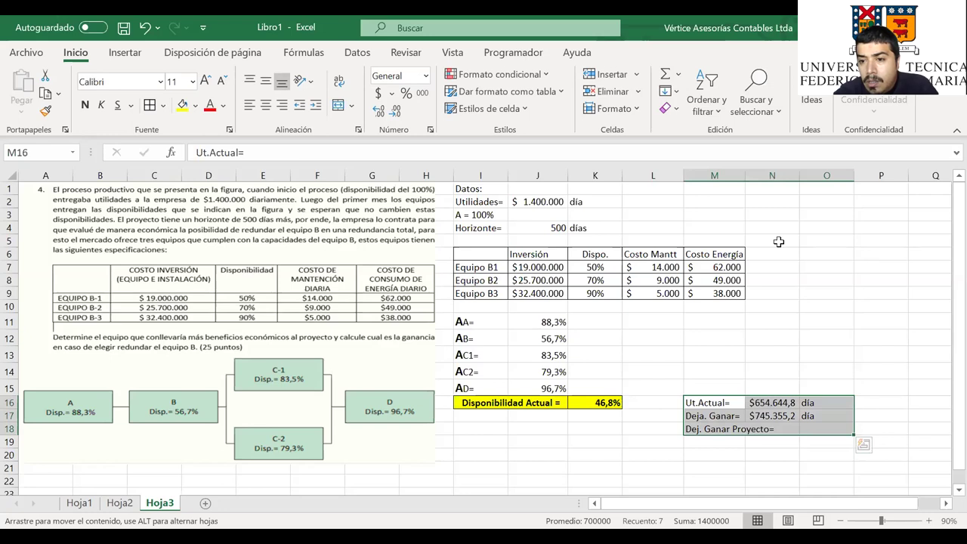
left_click_drag(790, 218, 805, 176)
key("Up")
key("Up")
key("Up")
key("Up")
key("Up")
key("Up")
key("Up")
key("Up")
key("Up")
key("Up")
key("Up")
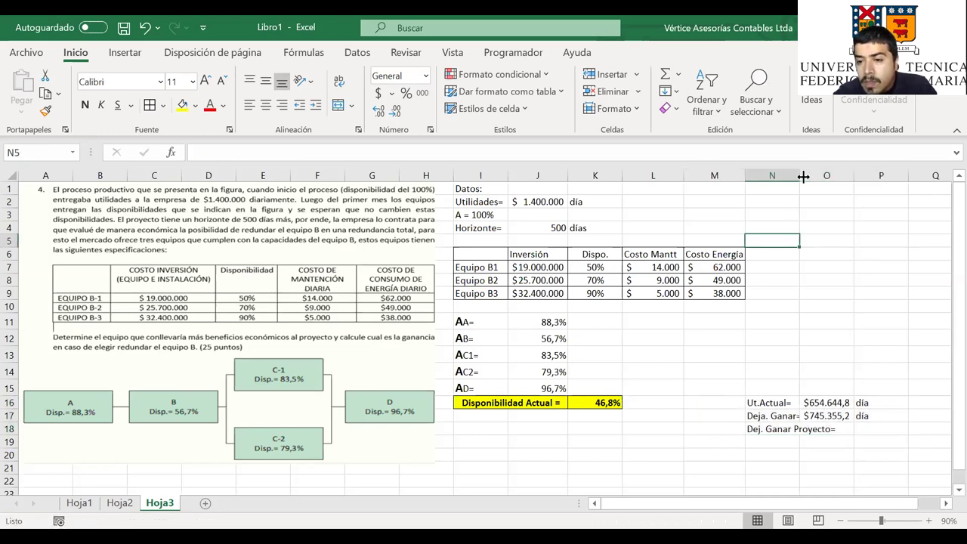
Fit column N to the width of its labels, and narrow the exercise picture together with column H
double_click(803, 176)
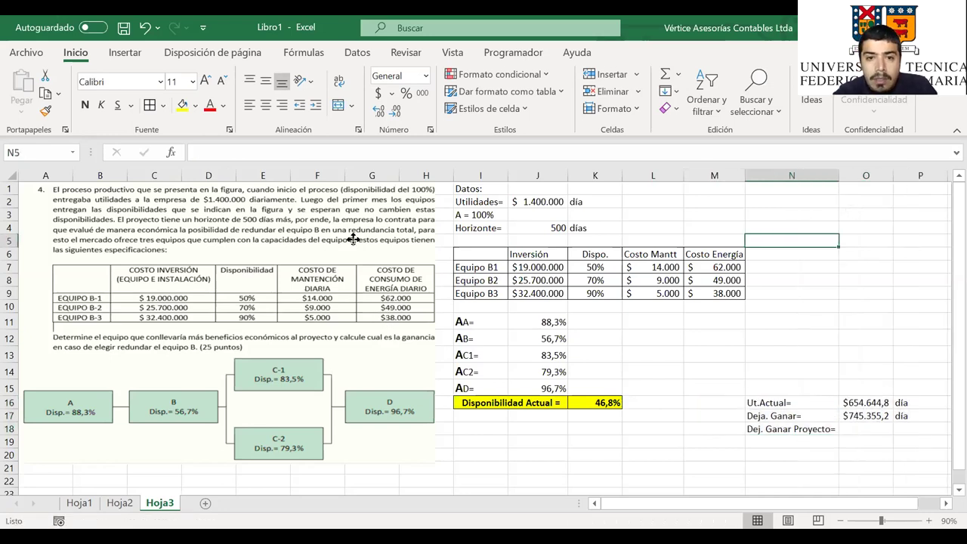
left_click(414, 296)
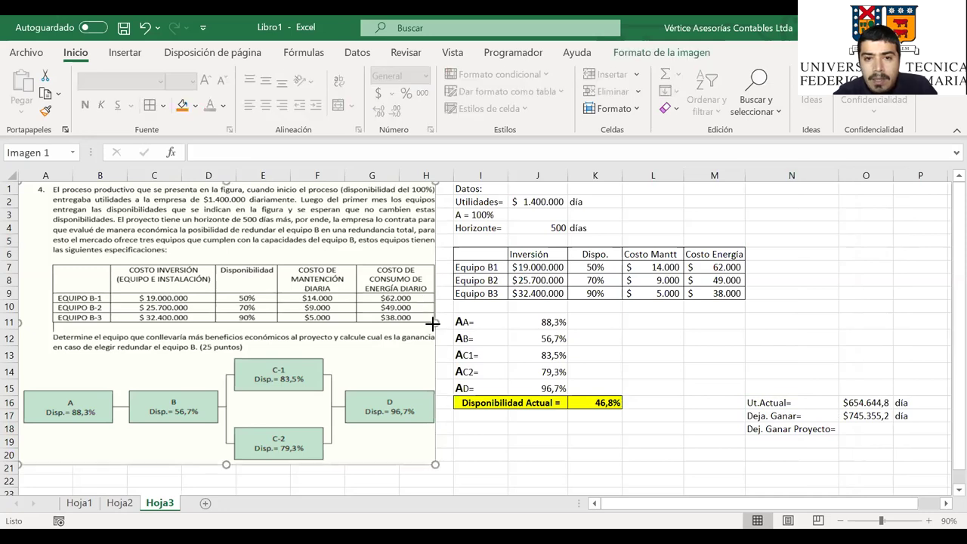
left_click_drag(433, 322, 419, 322)
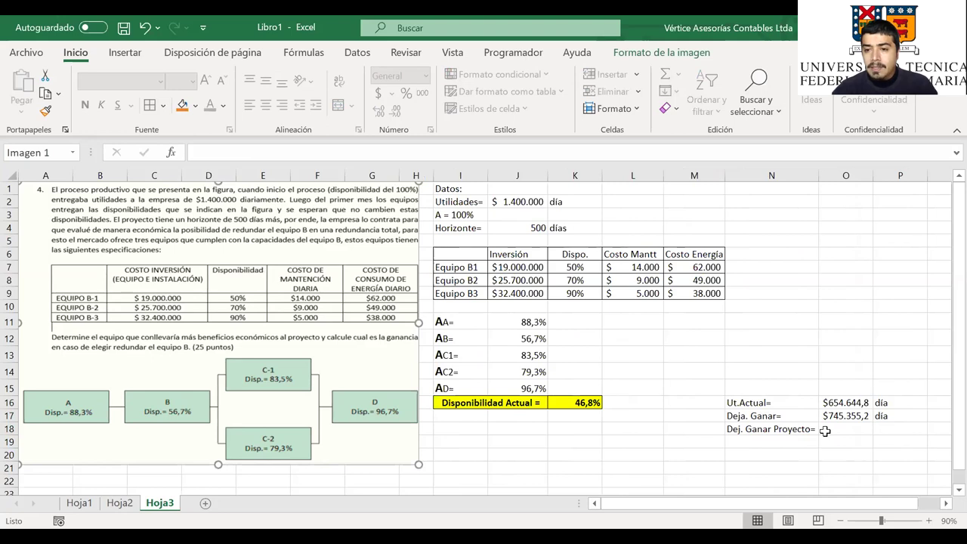
Calculate the profit lost over the whole project in O18 by multiplying the horizon by the daily lost profit, =J4*O17
left_click(856, 432)
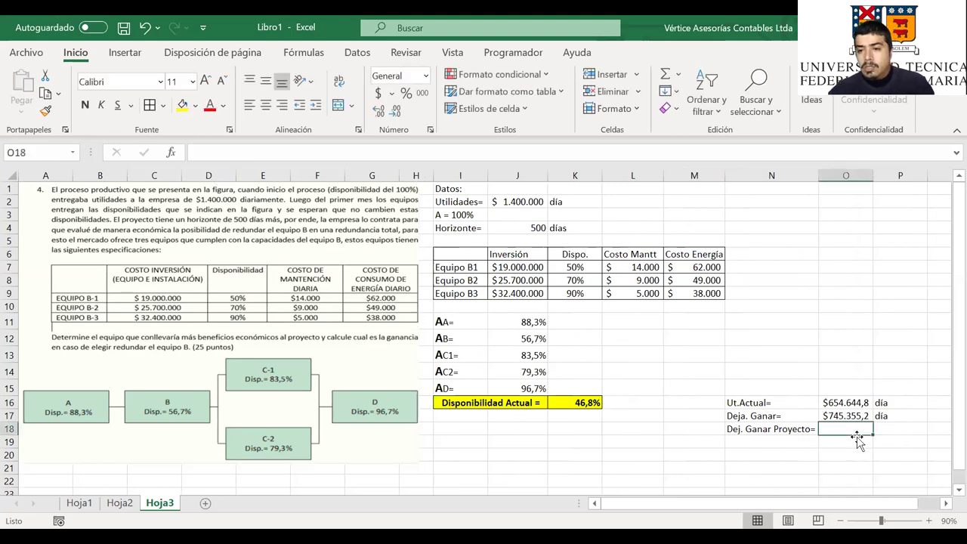
type("=")
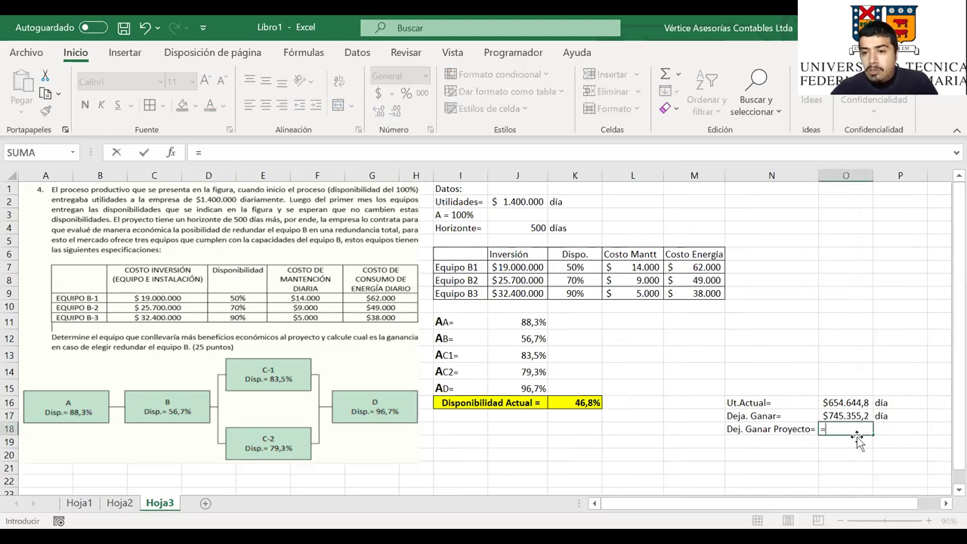
left_click(533, 228)
type("*")
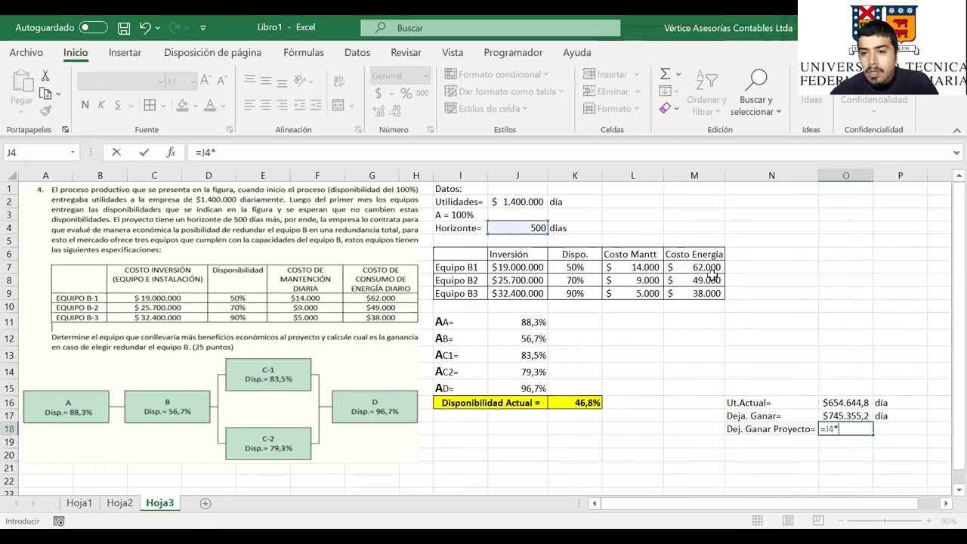
left_click(846, 415)
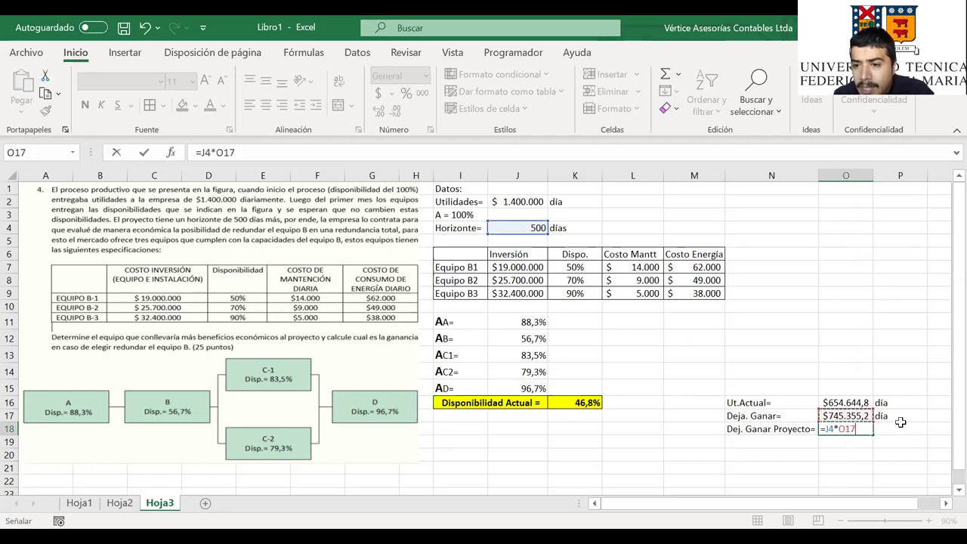
key("Return")
left_click(870, 428)
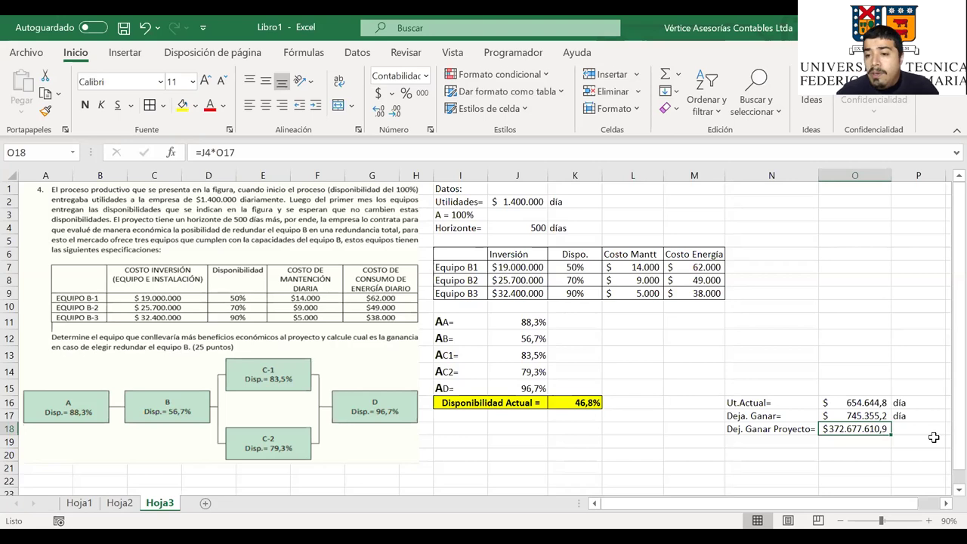
left_click_drag(792, 437, 918, 429)
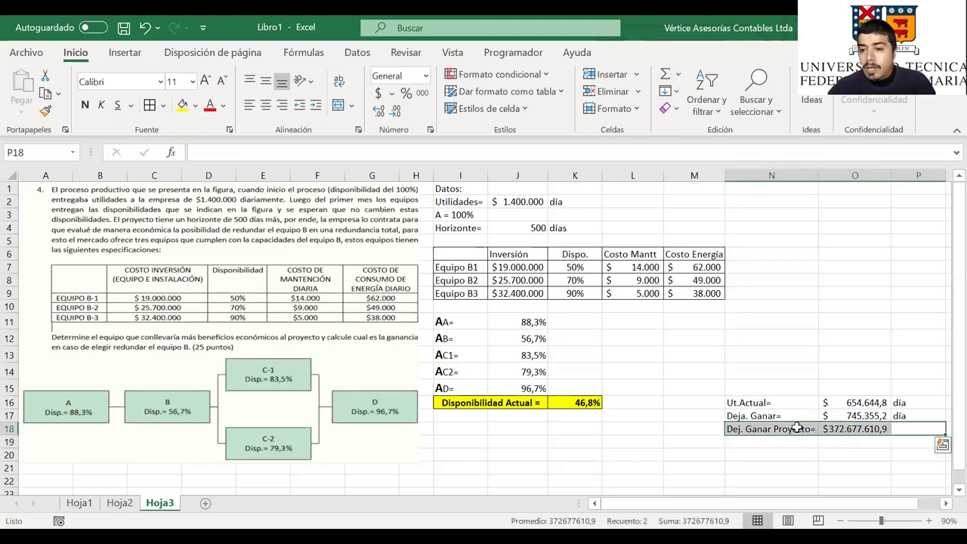
key("Left")
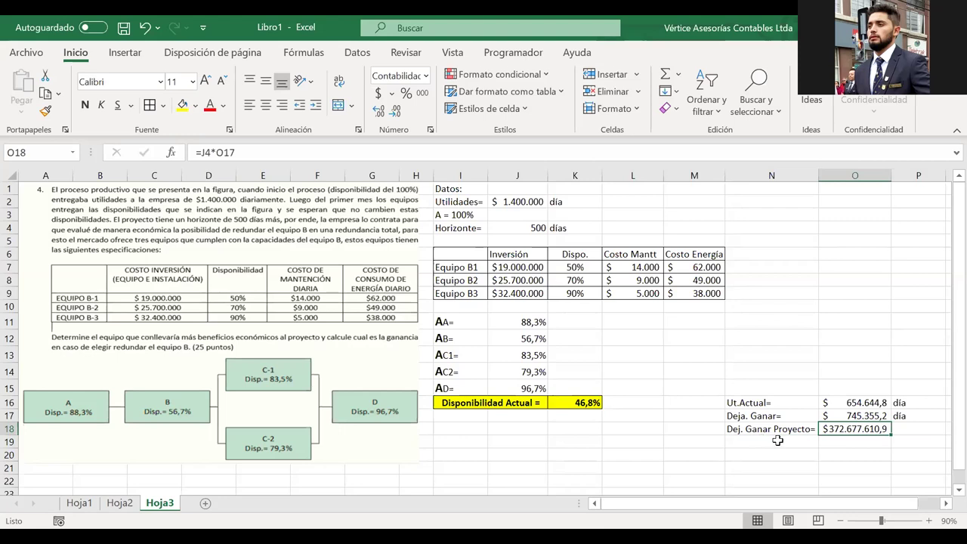
double_click(854, 429)
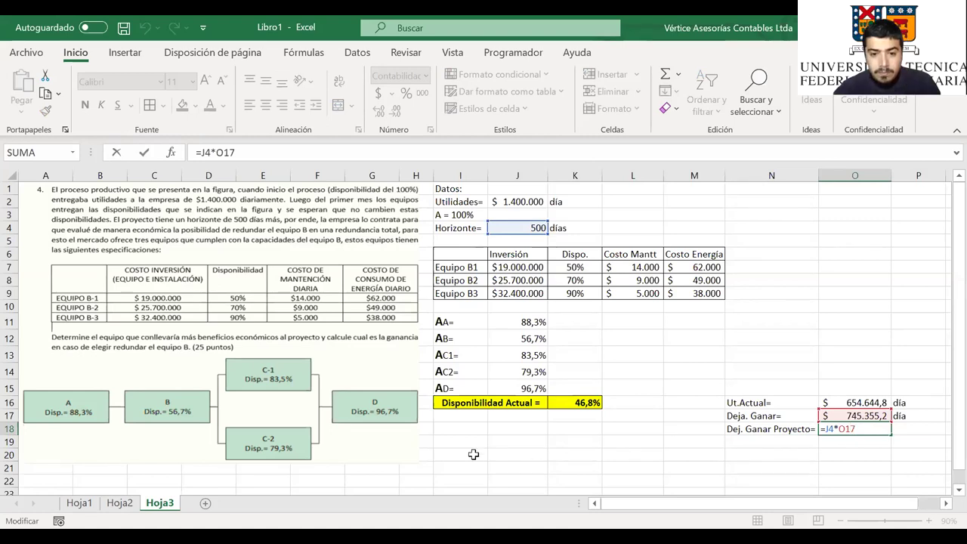
Enter the label "Equipo B1." in I20 below the current availability section
left_click(473, 454)
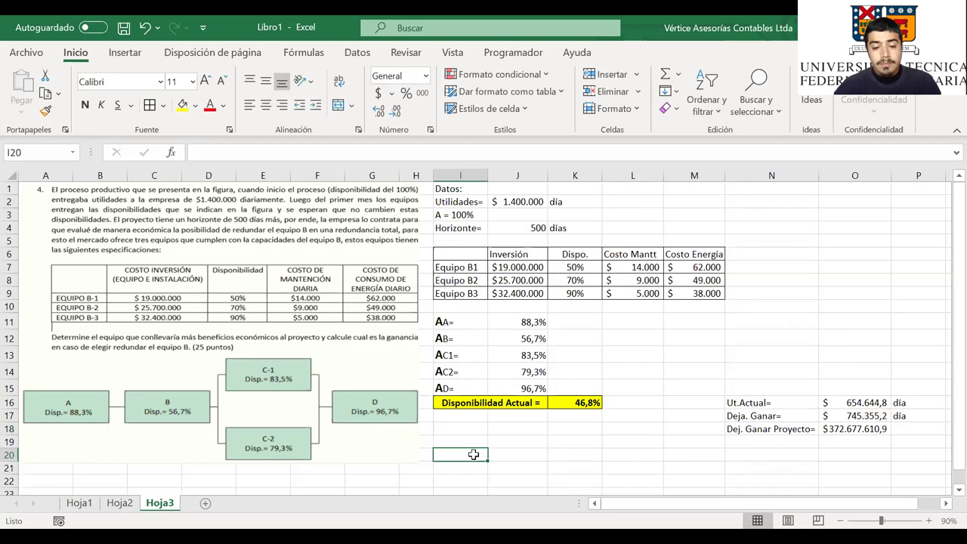
type("Equipo ")
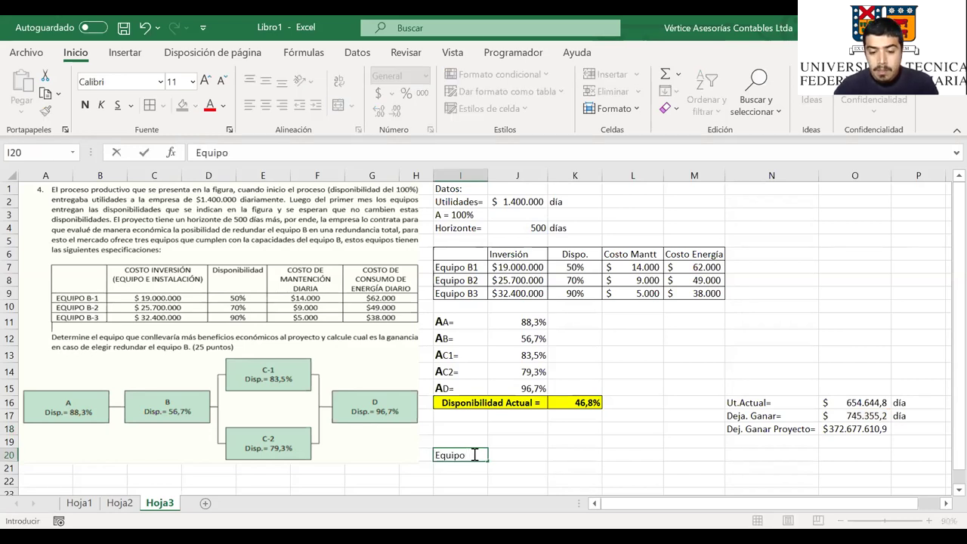
type("B1")
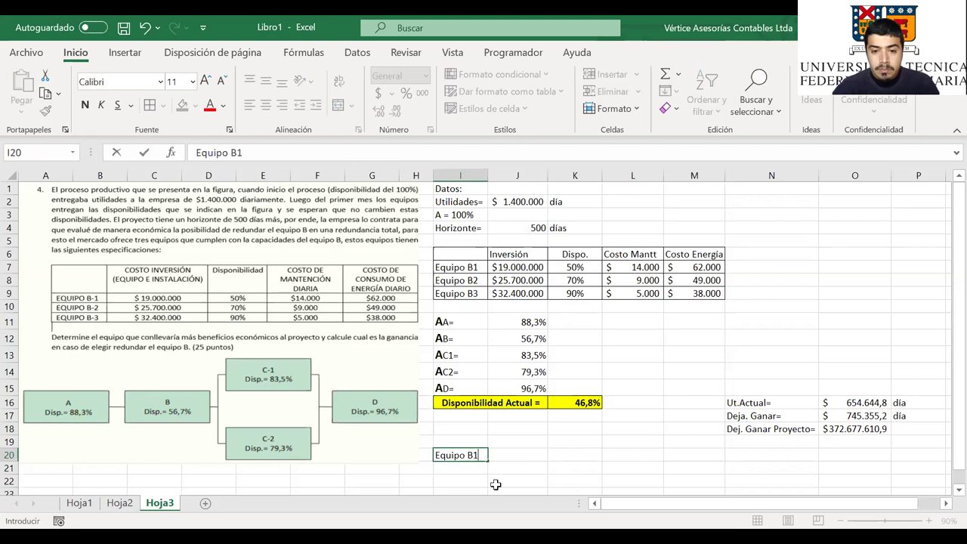
key("Return")
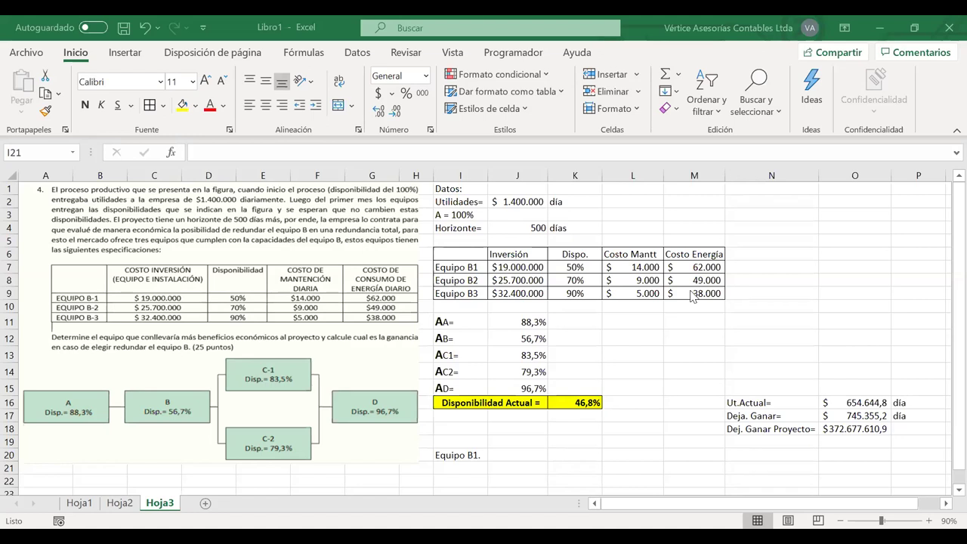
Give the "Equipo B1." cell I20 a light gold fill and a border
left_click(468, 454)
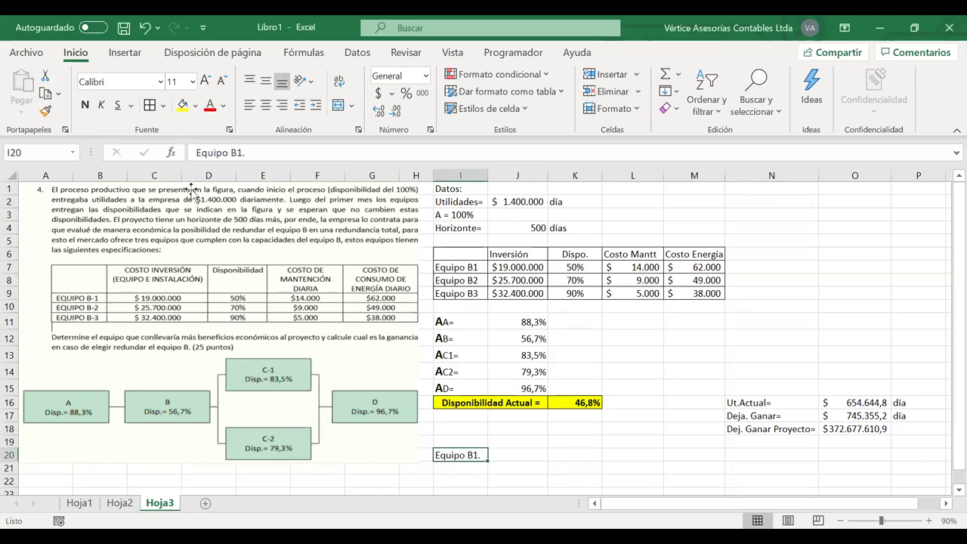
left_click(199, 108)
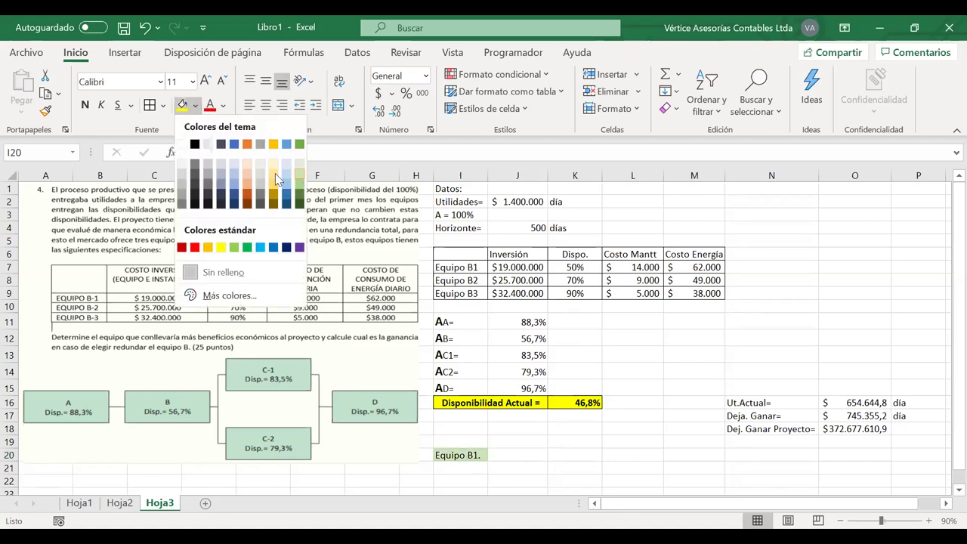
left_click(275, 176)
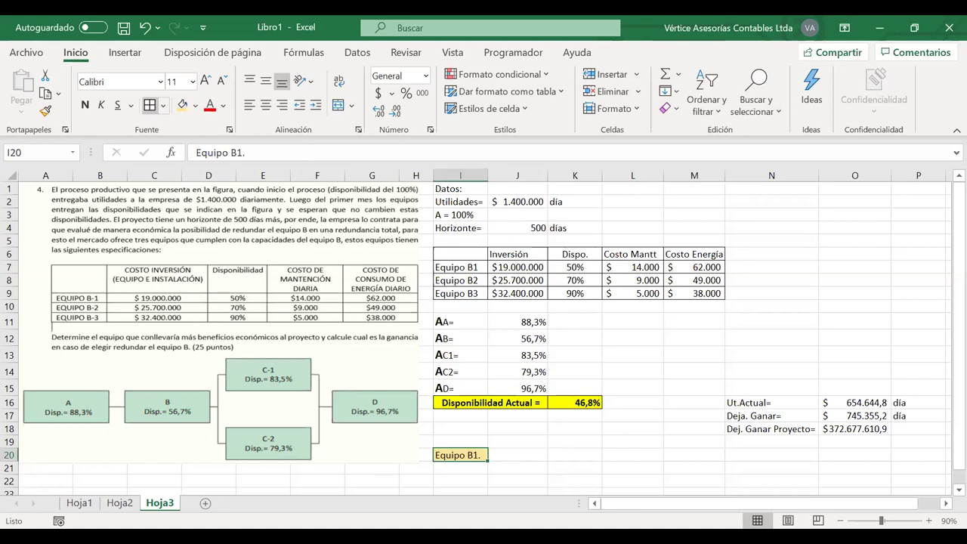
Link cell J20 beside "Equipo B1." to the availability of equipment B1 with =K7
left_click(460, 466)
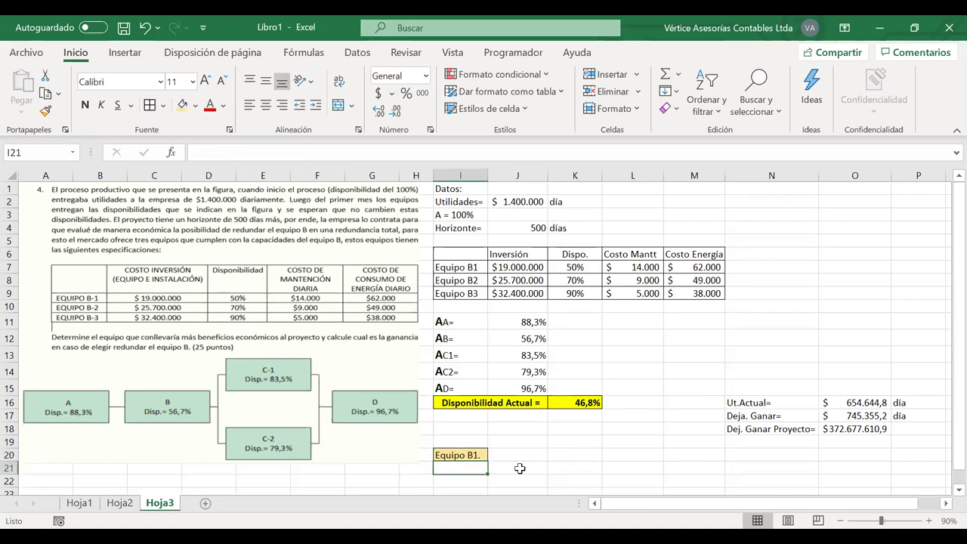
key("Up")
key("Right")
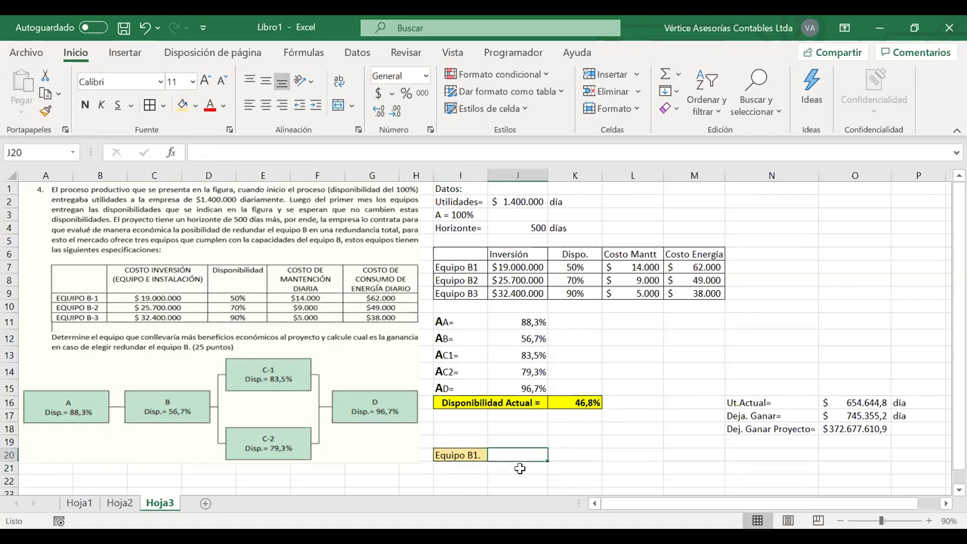
type("=")
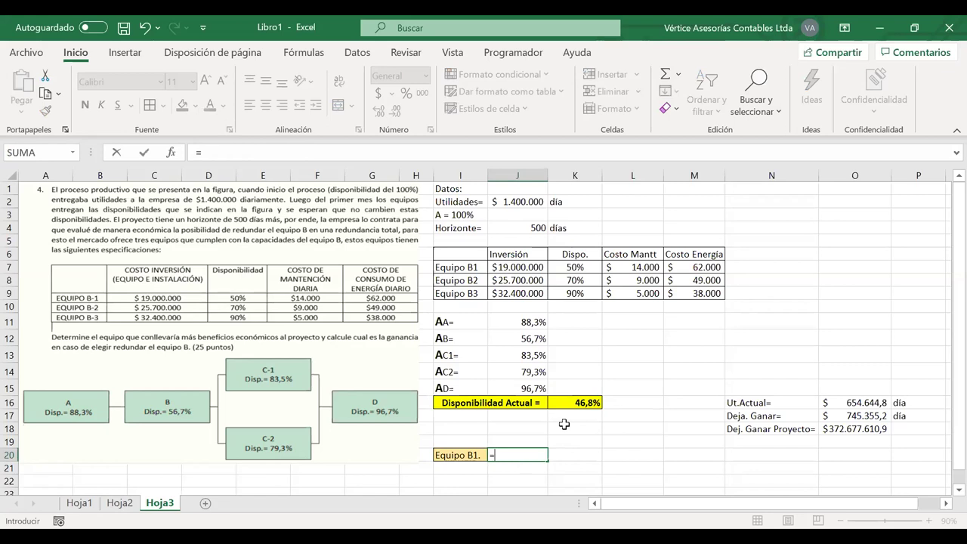
left_click(573, 268)
key("Return")
Format the B1 availability in J20 with a light gold fill, a border and centred alignment
left_click(513, 452)
left_click(459, 454)
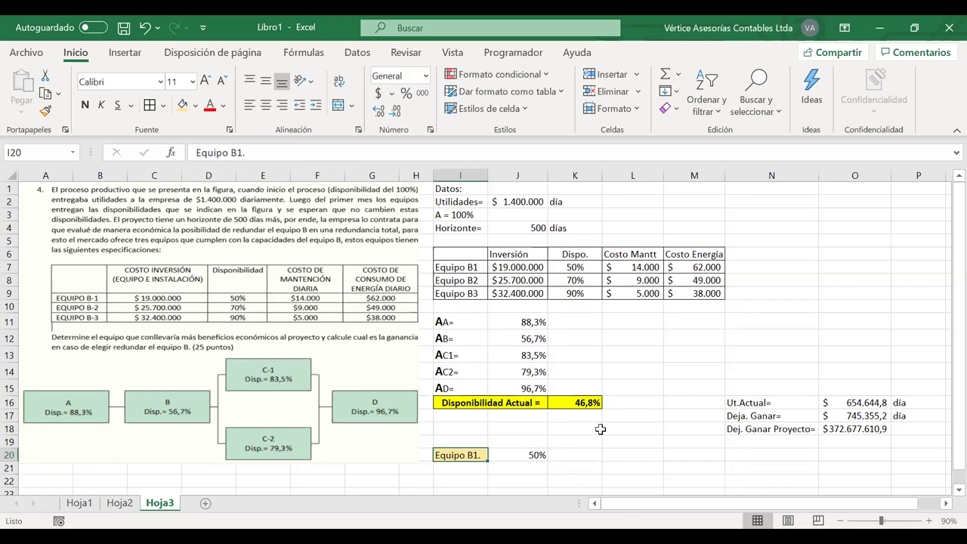
left_click(513, 454)
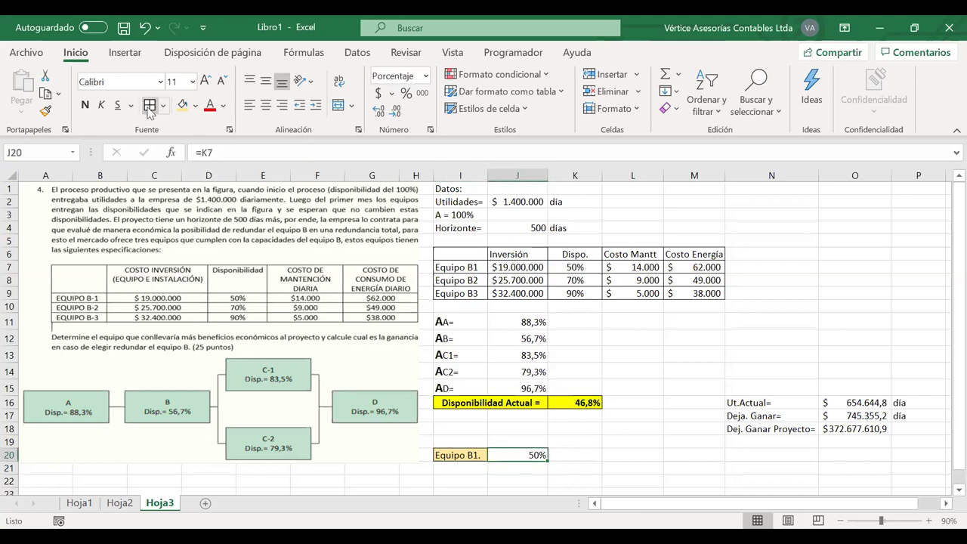
left_click(182, 105)
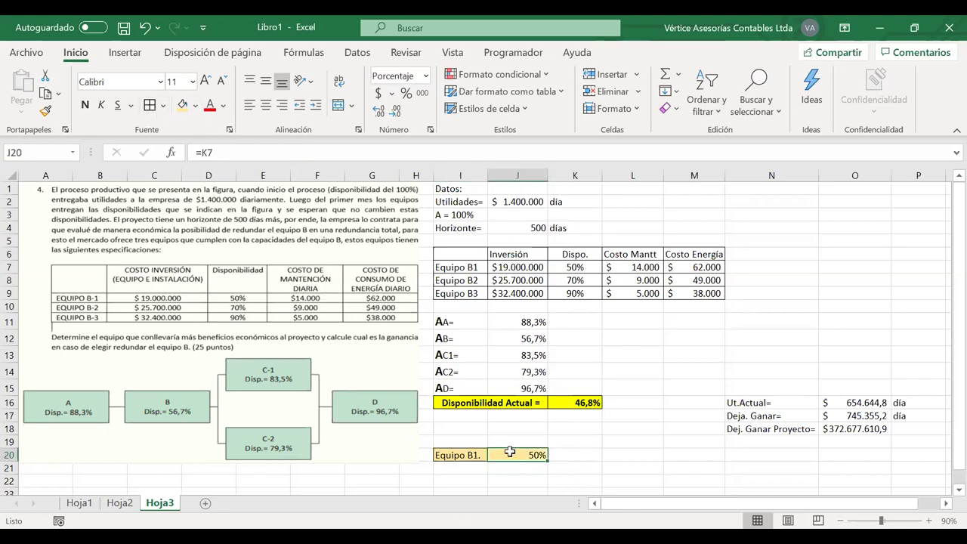
left_click(266, 105)
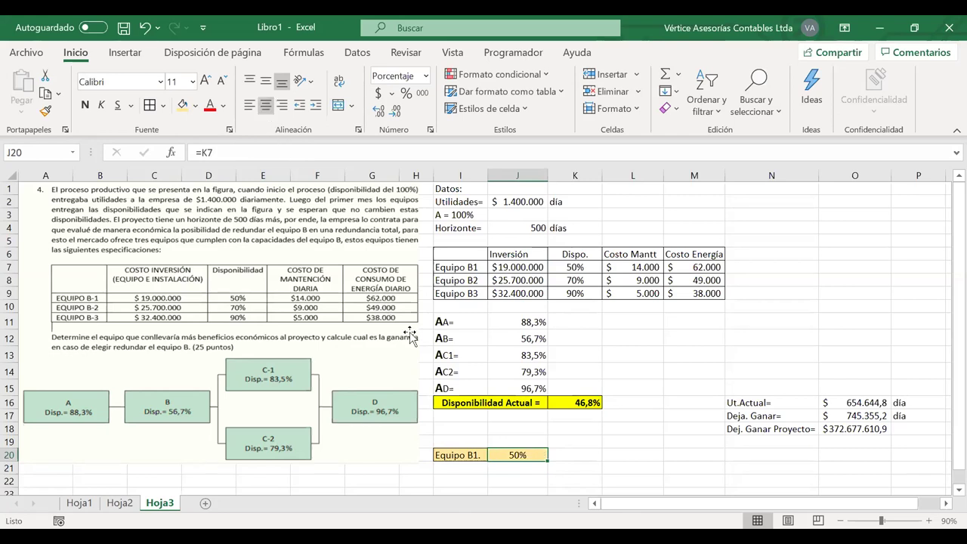
Enter the label "Disp. Sistema" in I21 and widen column I slightly to hold it
left_click(465, 467)
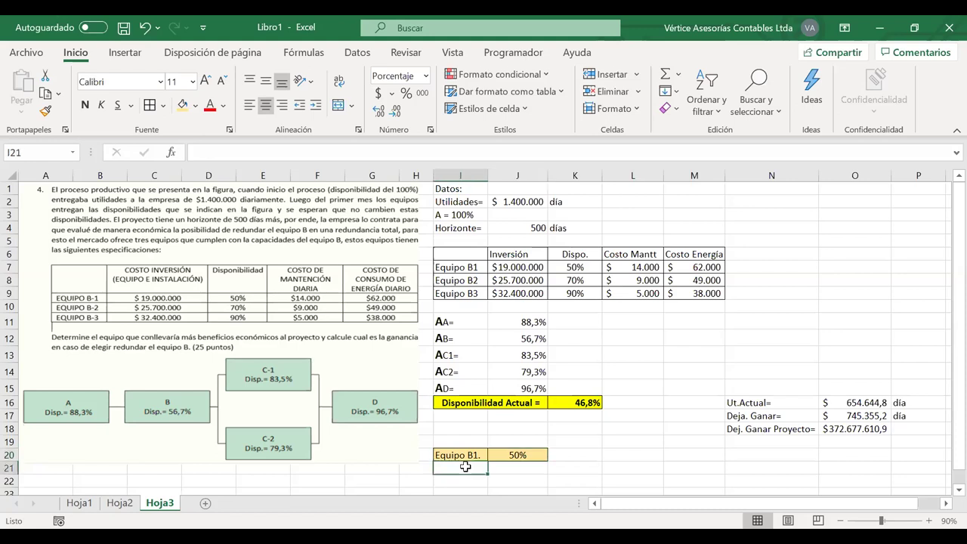
type("Disp")
type(".")
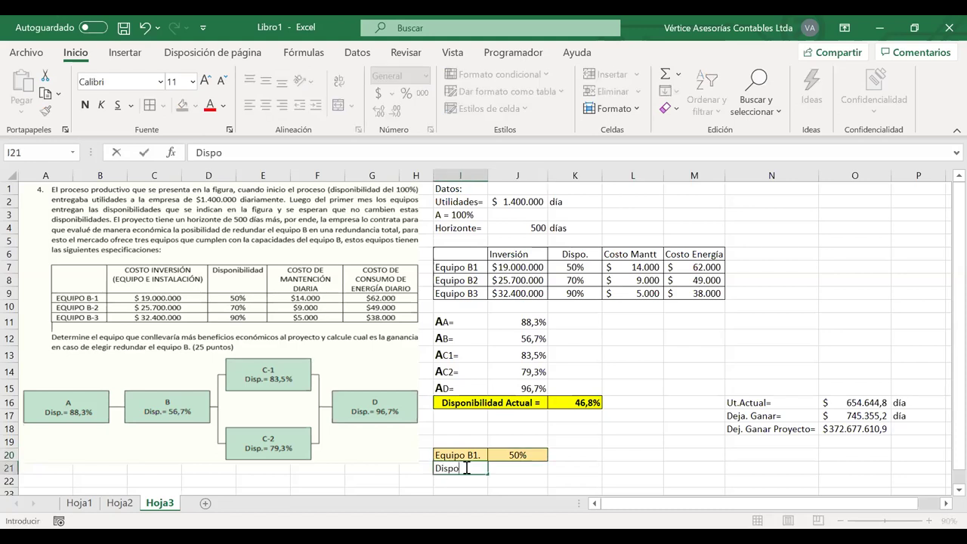
type(" Sistema")
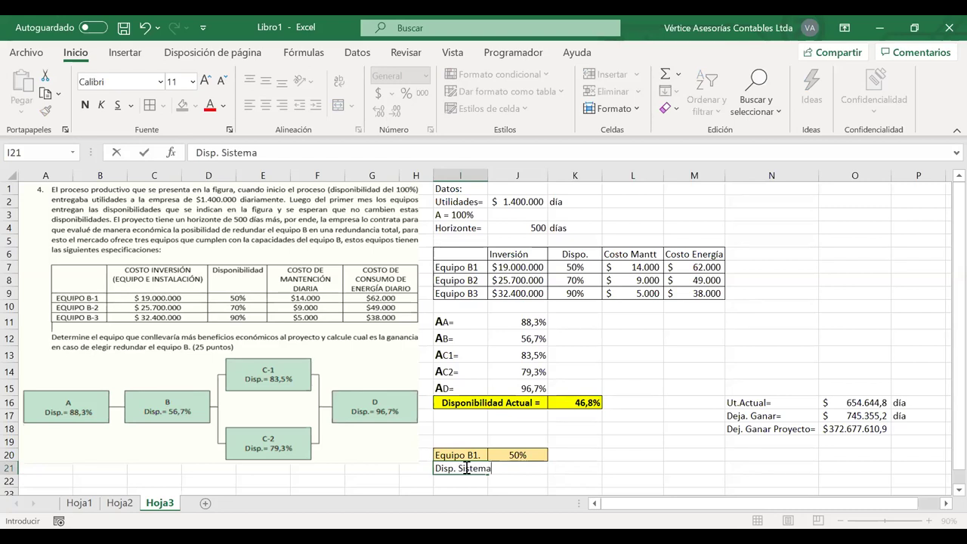
left_click(487, 173)
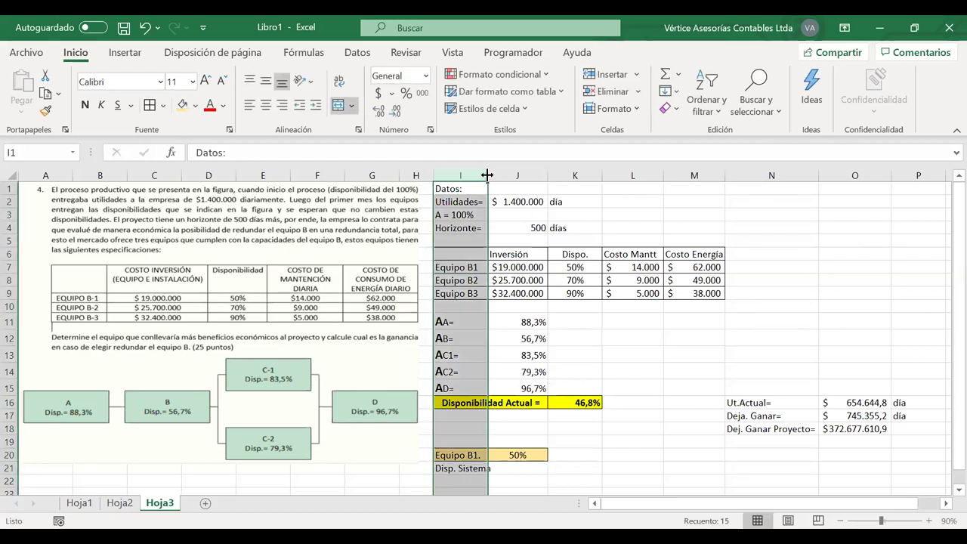
left_click_drag(487, 174, 494, 175)
Centre the equipment availability labels and values in I11:J15 and add borders around the cells
left_click_drag(465, 322, 468, 387)
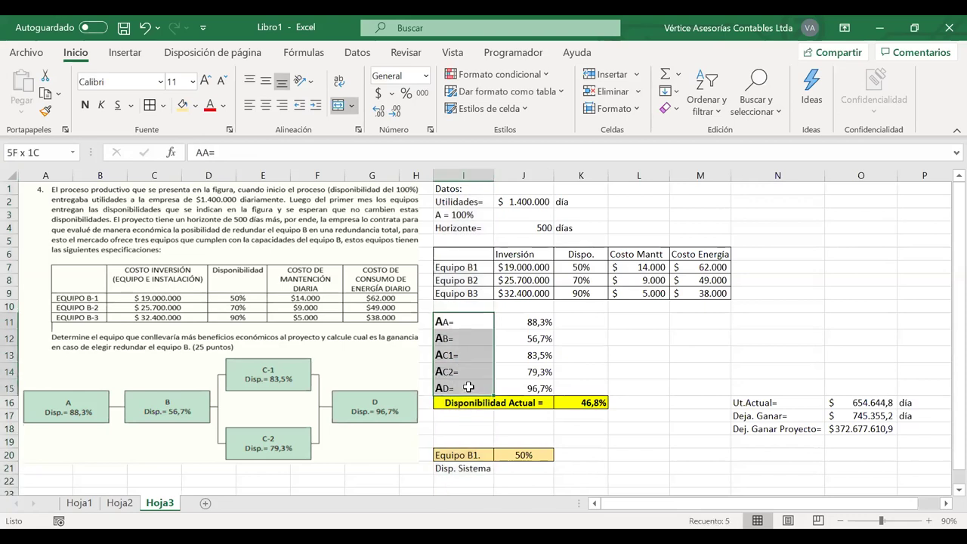
left_click(265, 105)
left_click_drag(529, 322, 482, 387)
left_click(266, 106)
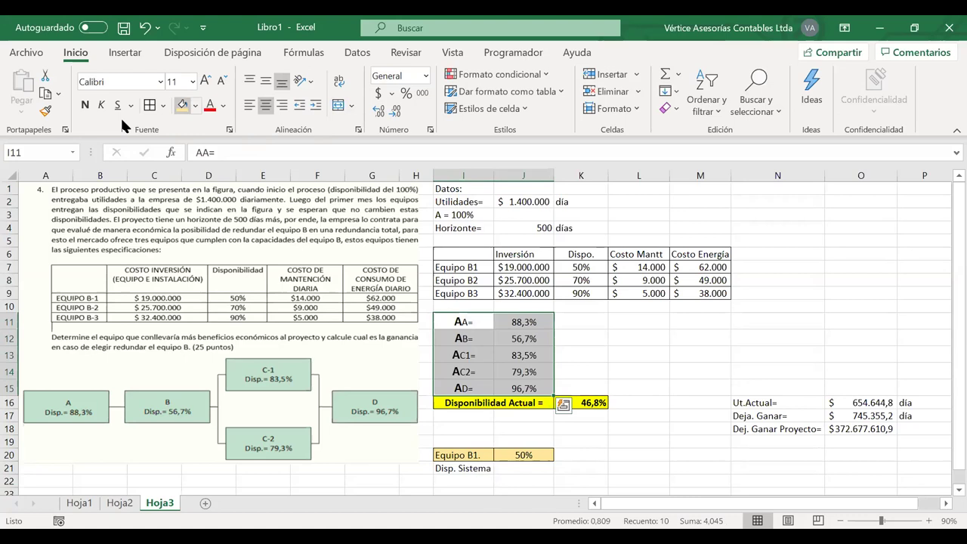
Complete the I21 label as "Disp. Sistema=", fit column I to its contents, and narrow column H
double_click(491, 467)
type("=")
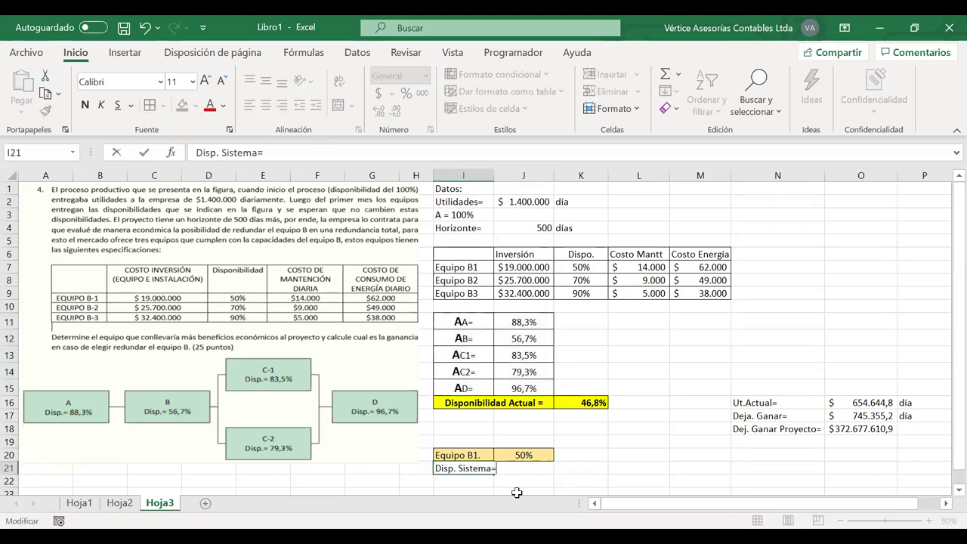
key("Tab")
key("Tab")
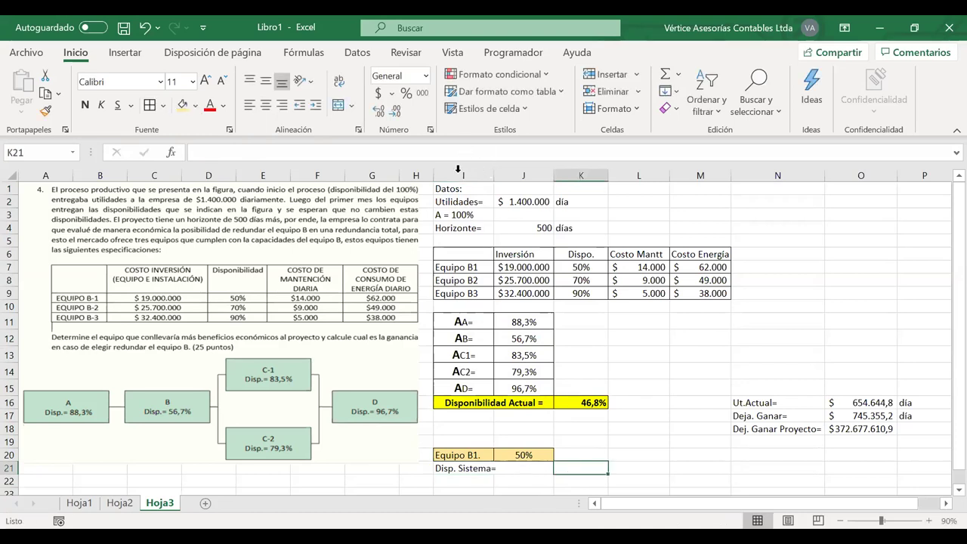
double_click(492, 172)
left_click_drag(433, 175, 422, 175)
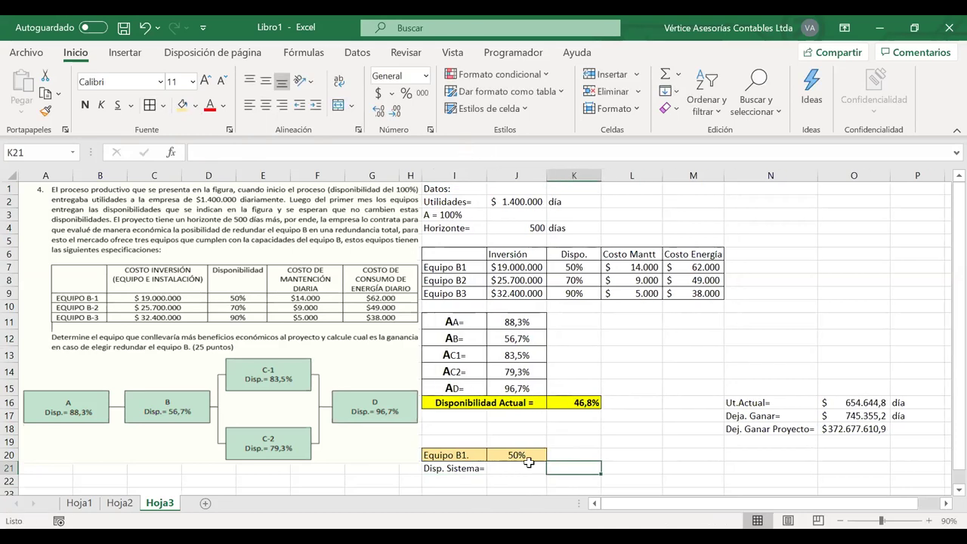
Sketch in red a redundant block above block B in the exercise diagram, connected in parallel on both sides
left_click(522, 466)
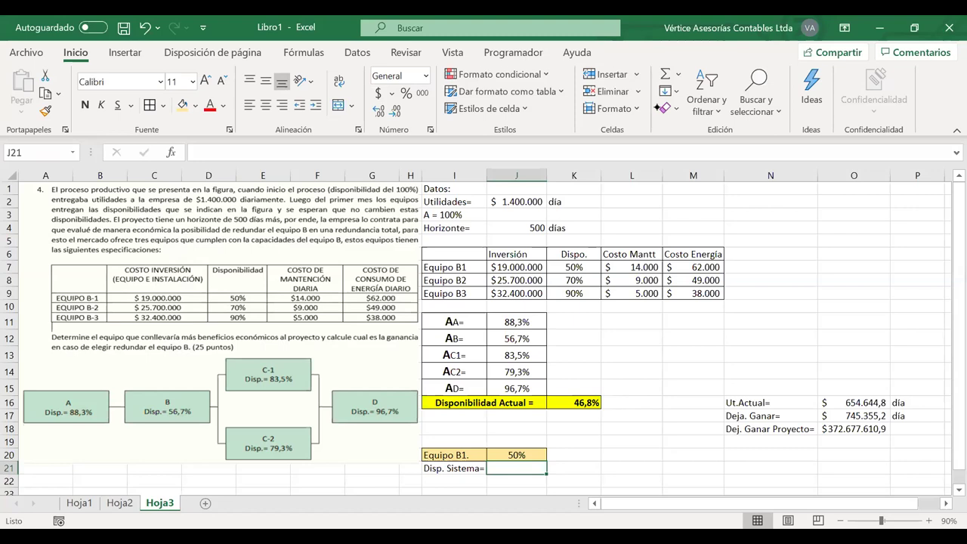
left_click_drag(118, 405, 129, 367)
left_click_drag(214, 406, 201, 367)
mouse_move(133, 355)
left_mouse_down()
mouse_move(131, 370)
mouse_move(166, 377)
mouse_move(193, 352)
left_mouse_up()
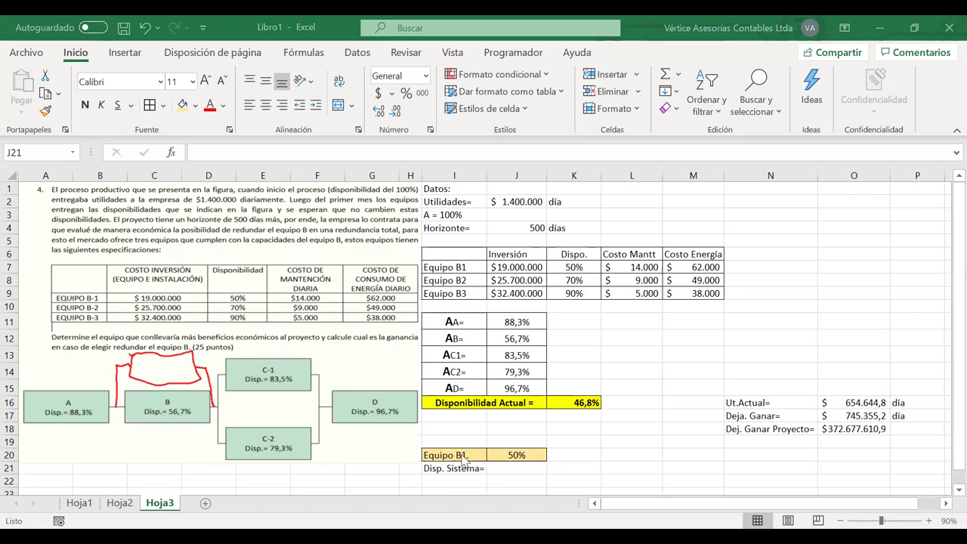
Start the system availability formula in J21 with empty factors for the two parallel groups, =J11*()*()*J15
left_click(521, 467)
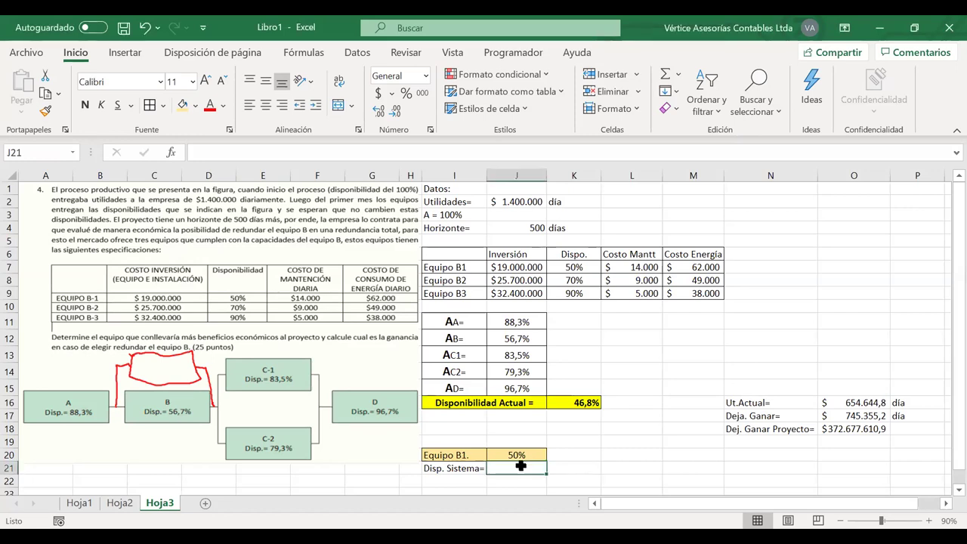
type("=")
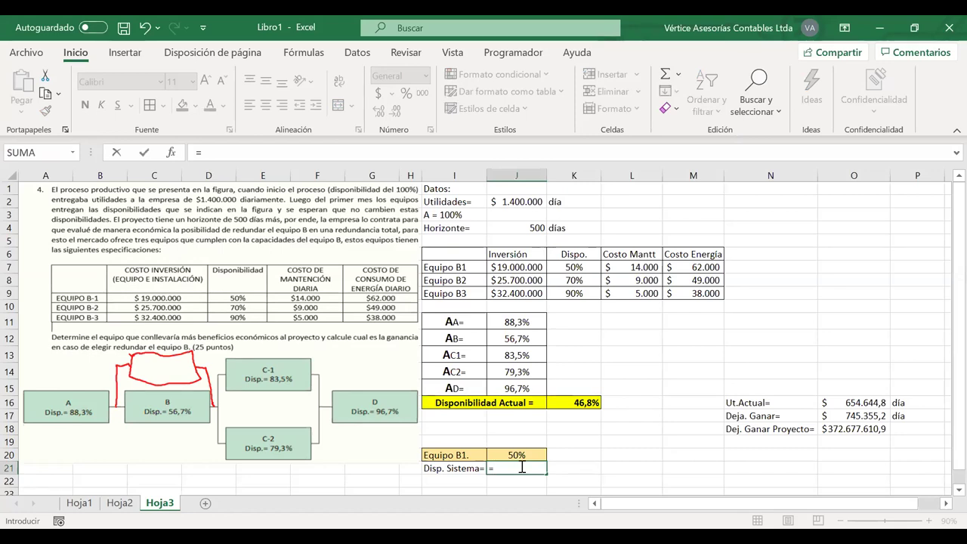
left_click(523, 321)
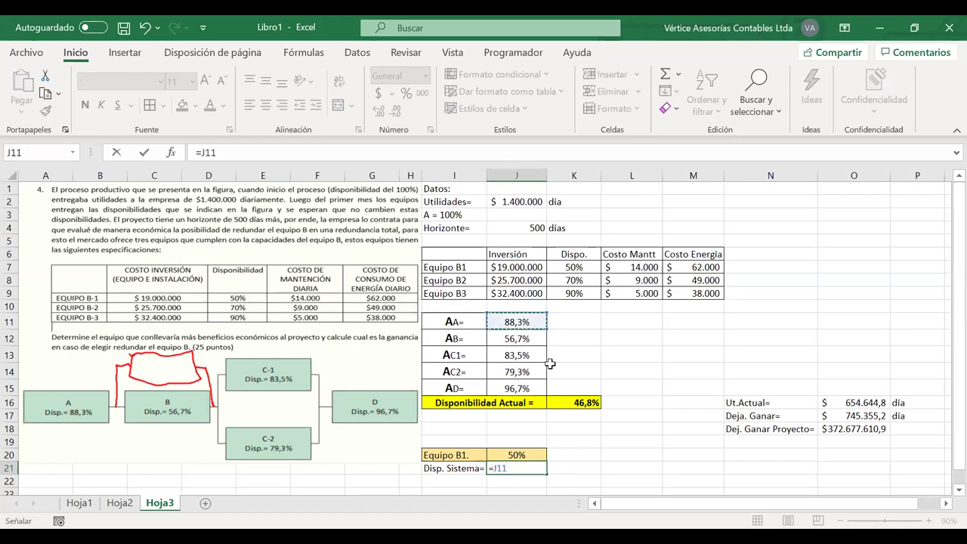
type("*()")
type("*")
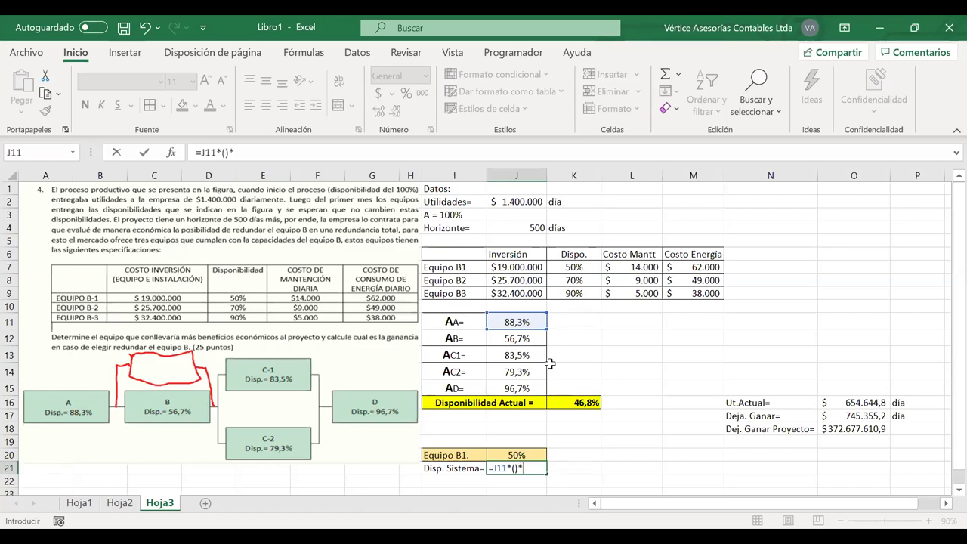
type("()")
type("*")
left_click(536, 388)
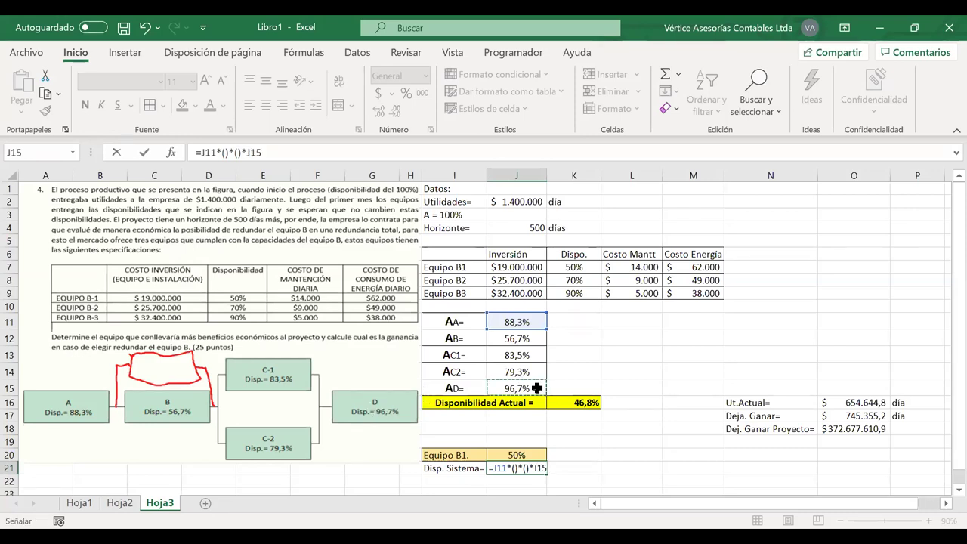
Fill the second empty factor of the J21 formula with the C1 and C2 parallel availability, (1-(1-J13)*(1-J14))
left_click(521, 468)
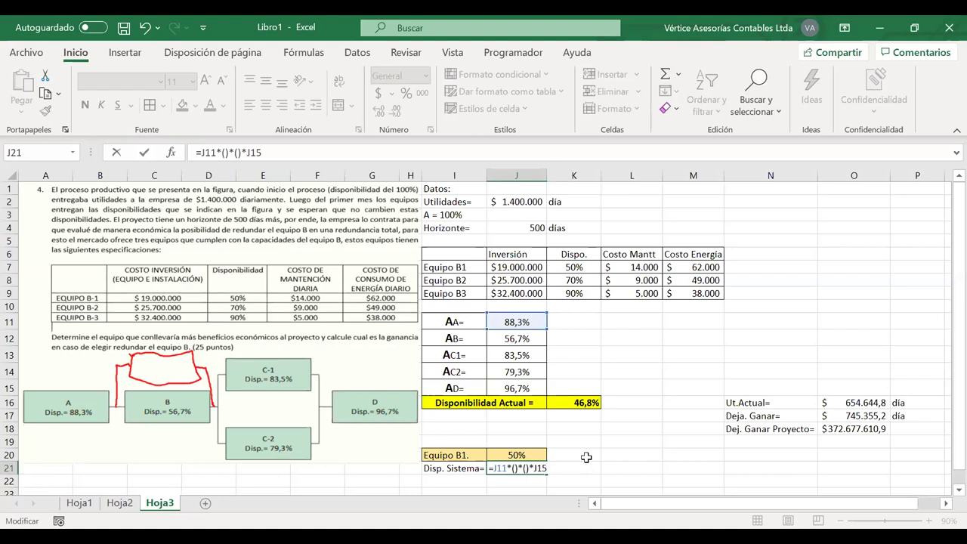
type("1-")
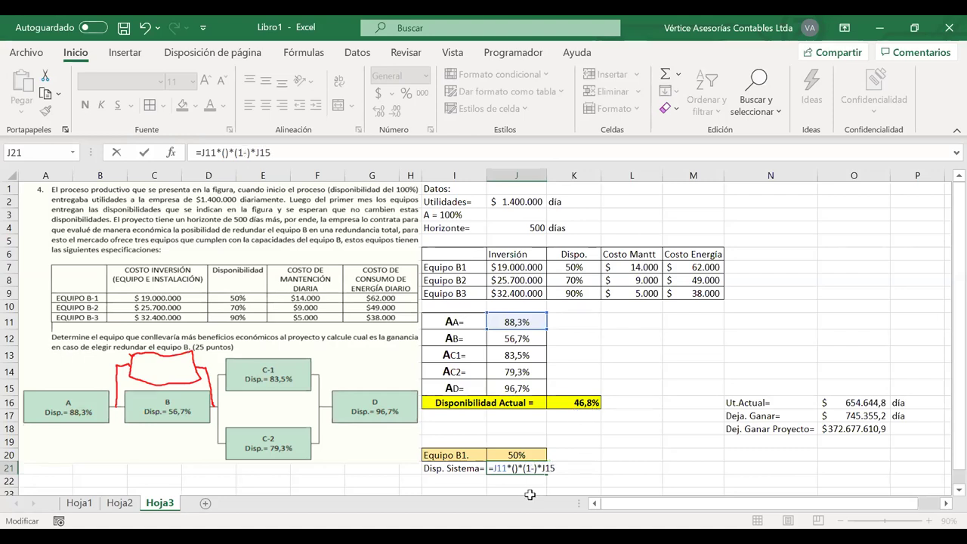
type("(1-")
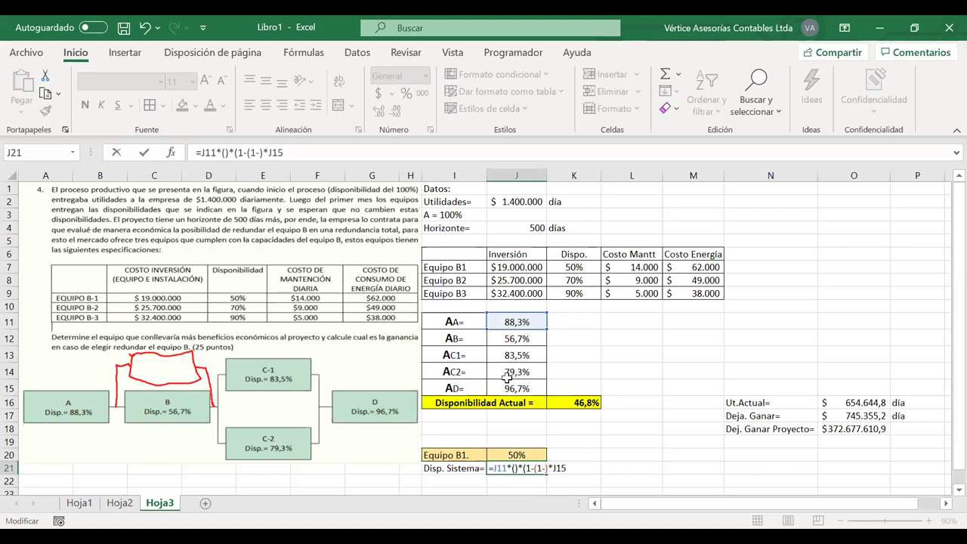
left_click(502, 354)
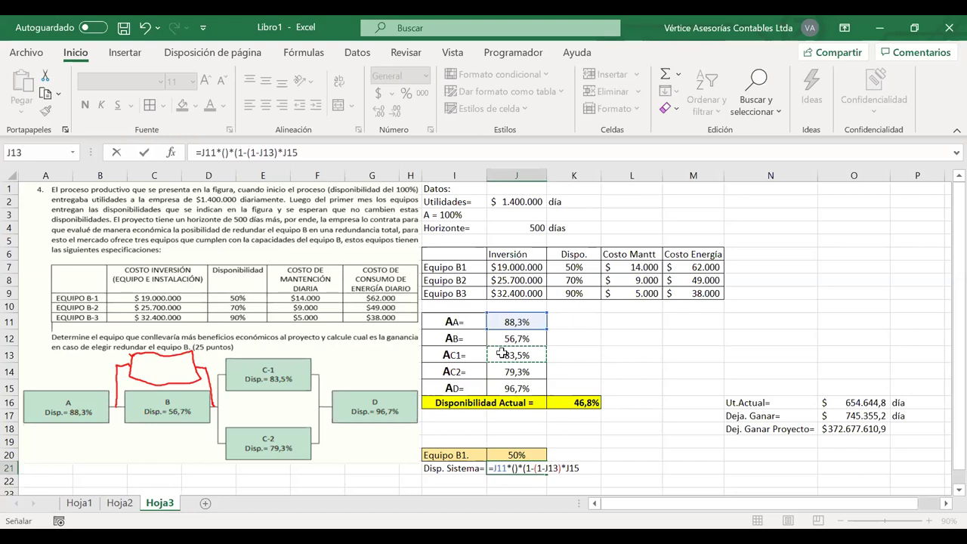
key("Right")
type(")")
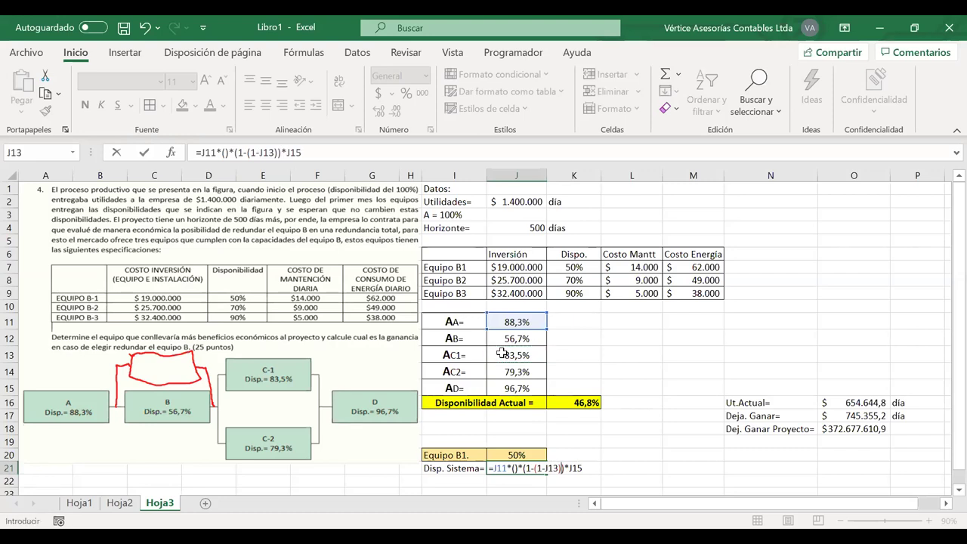
type("*(1-")
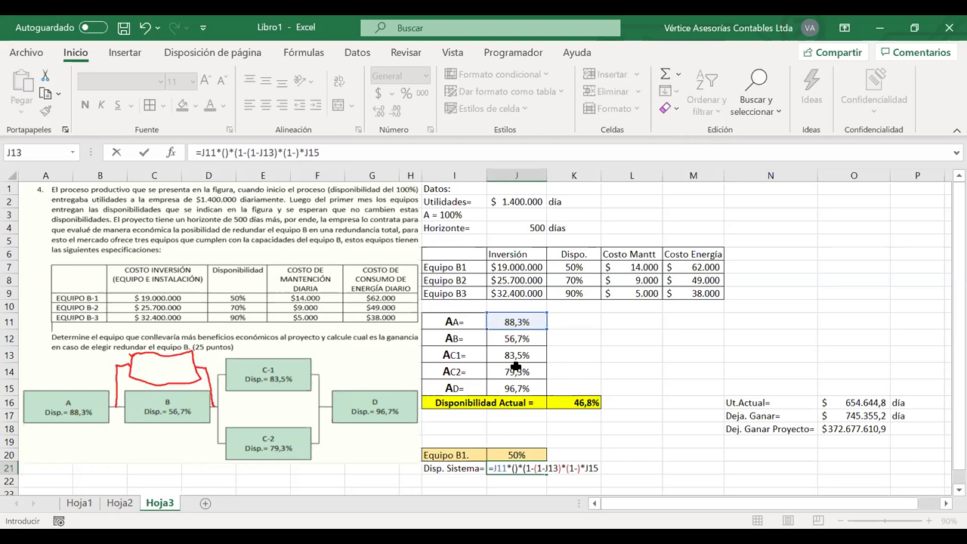
left_click(516, 370)
type(")")
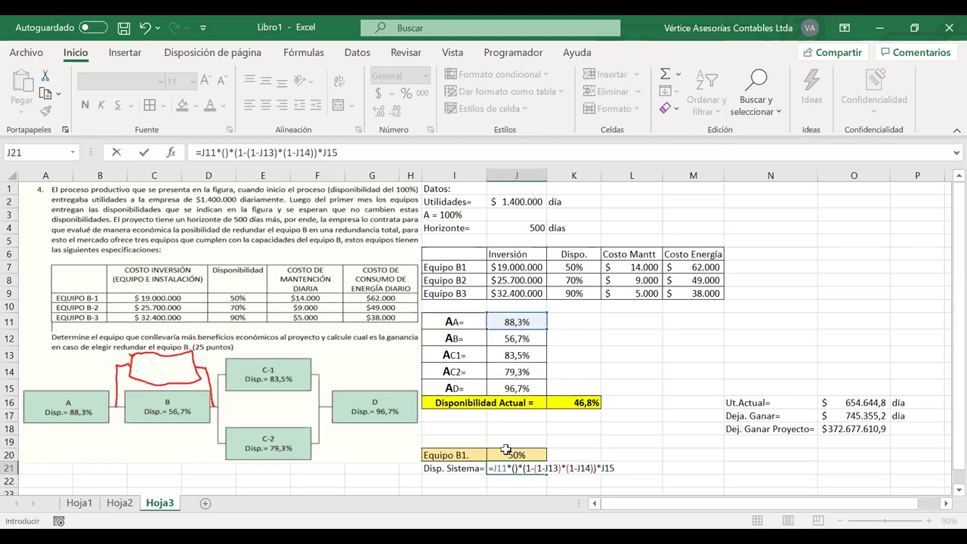
left_click_drag(525, 469, 585, 474)
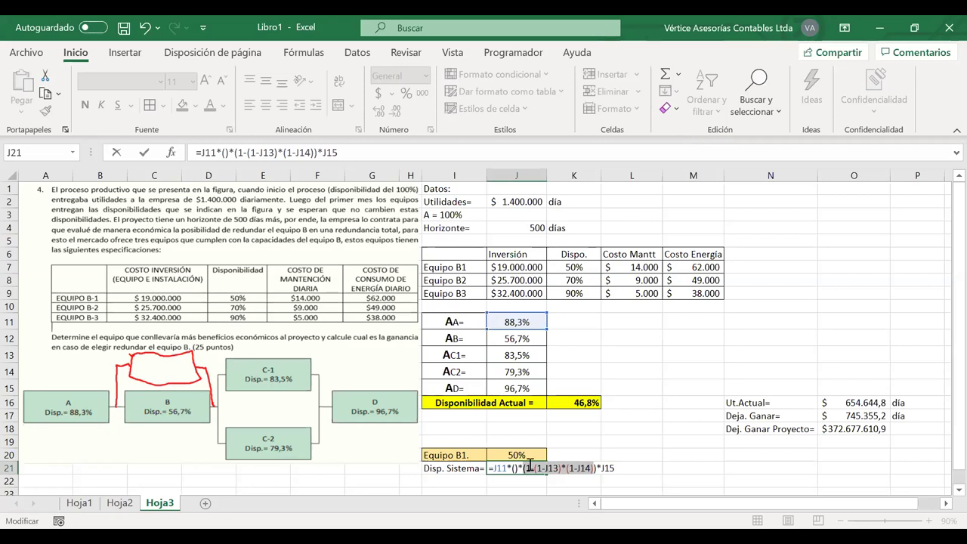
left_click(572, 471)
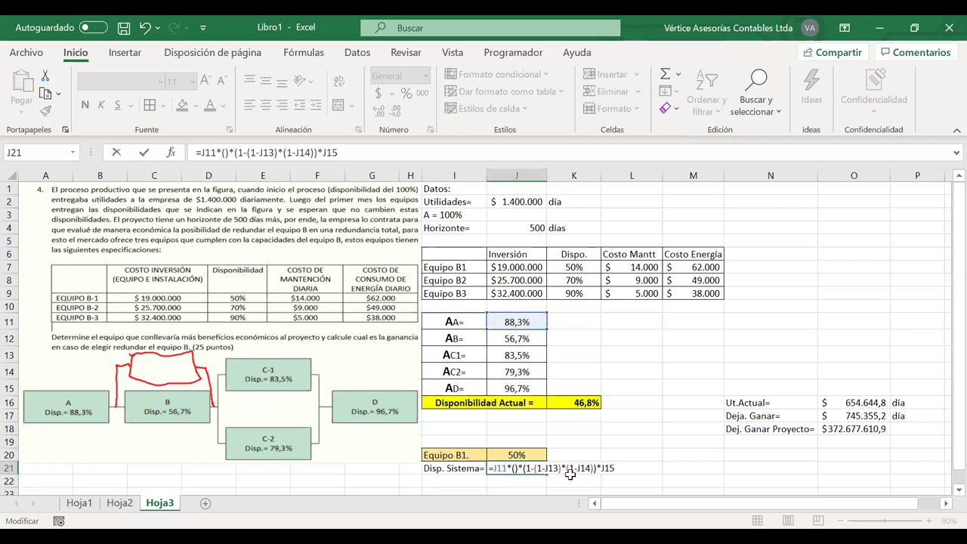
Fill the first empty factor of the J21 formula with the B and B1 parallel availability, (1-(1-J12)*(1-J20)), and enter the formula
type("1-")
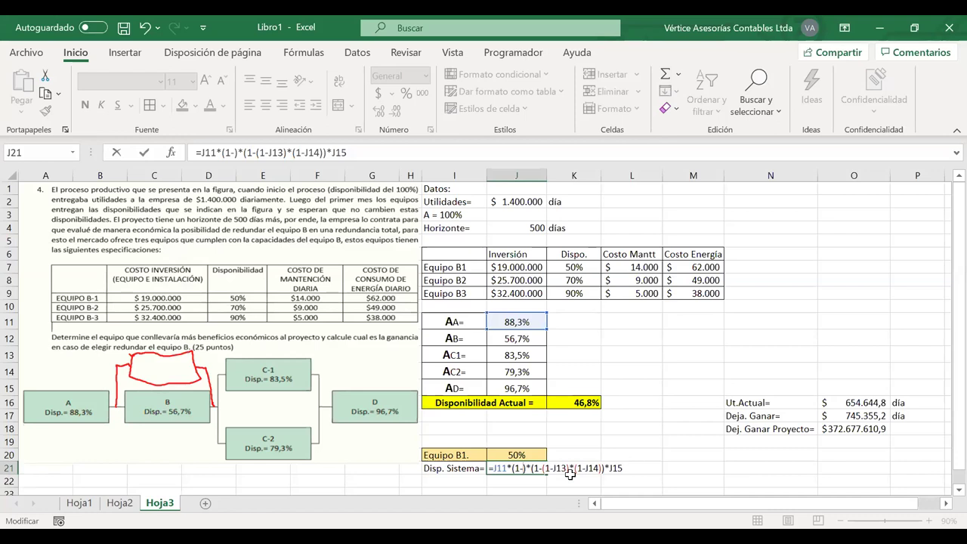
type("(")
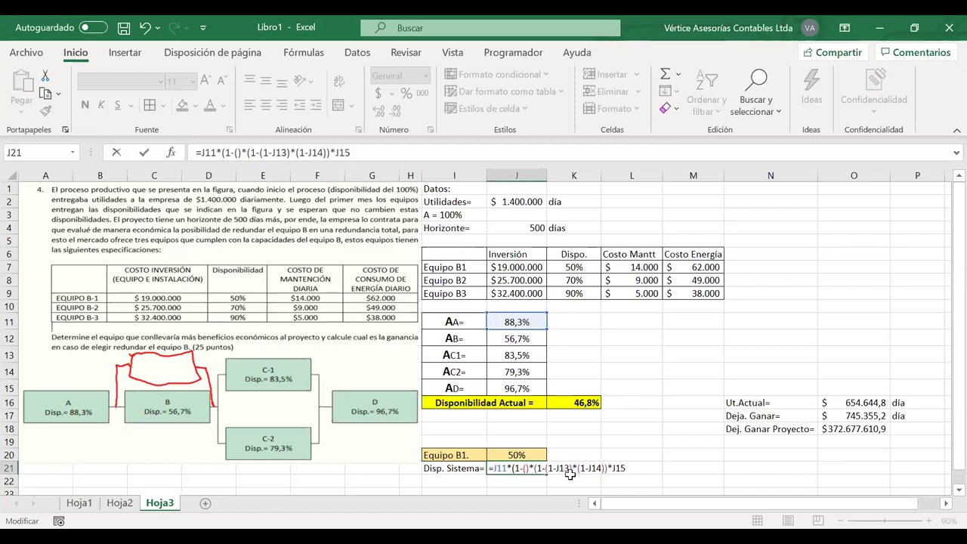
type("1-")
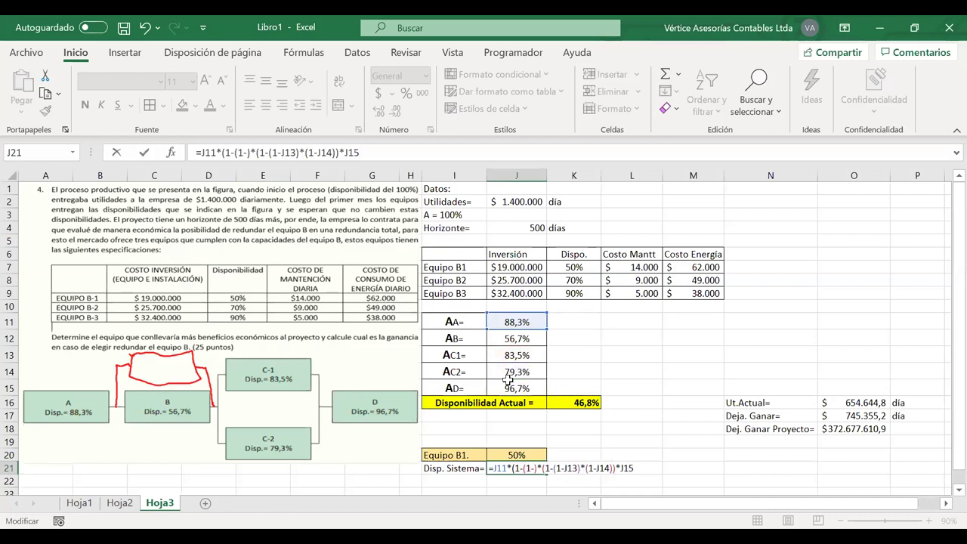
left_click(510, 339)
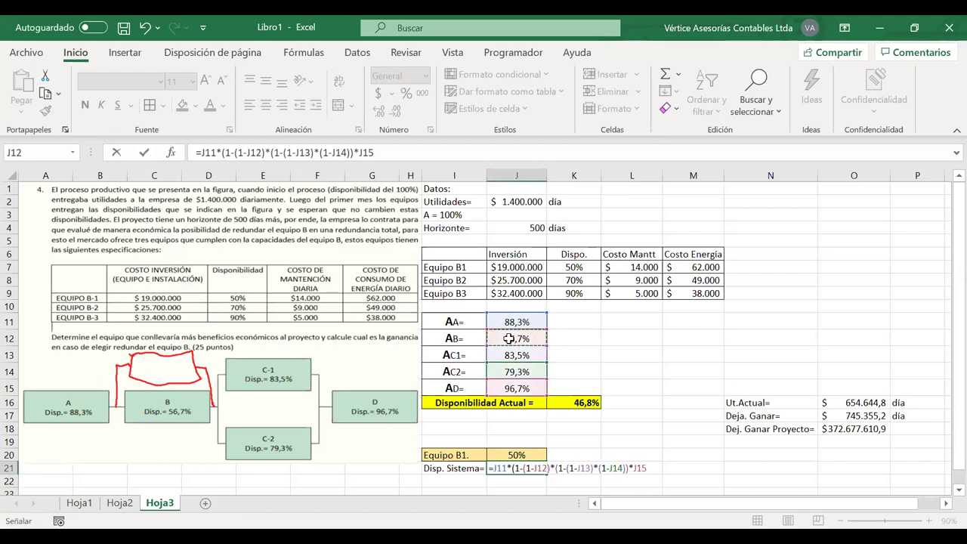
type(")")
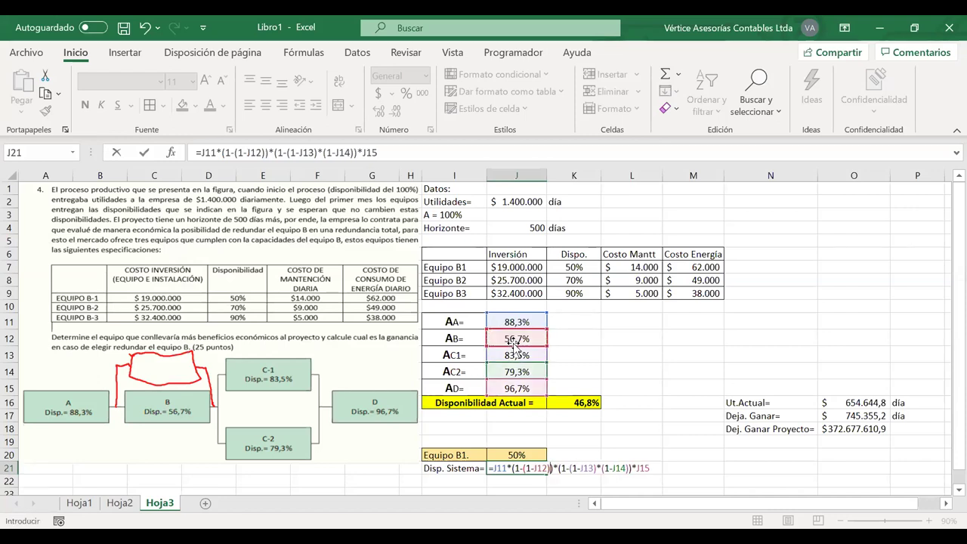
key("BackSpace")
type("*(1-")
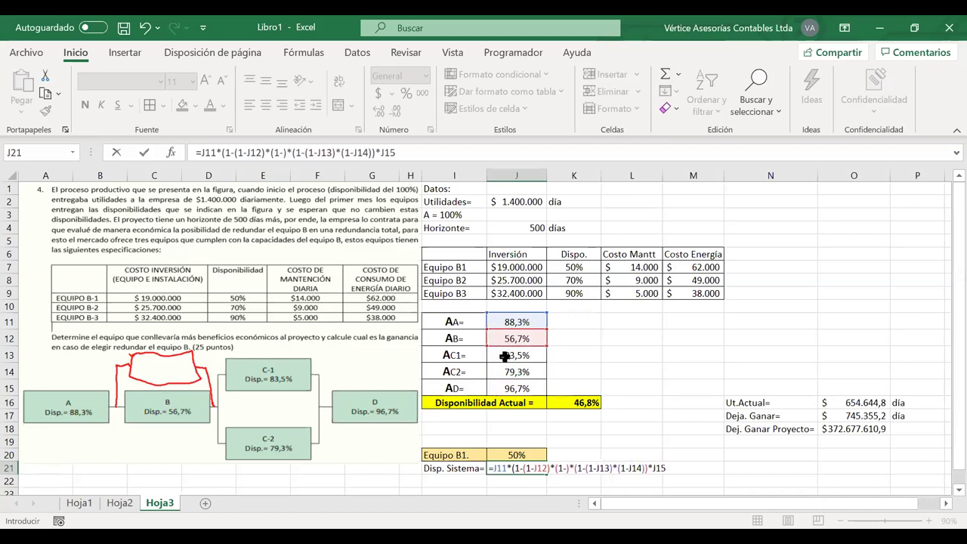
left_click(516, 454)
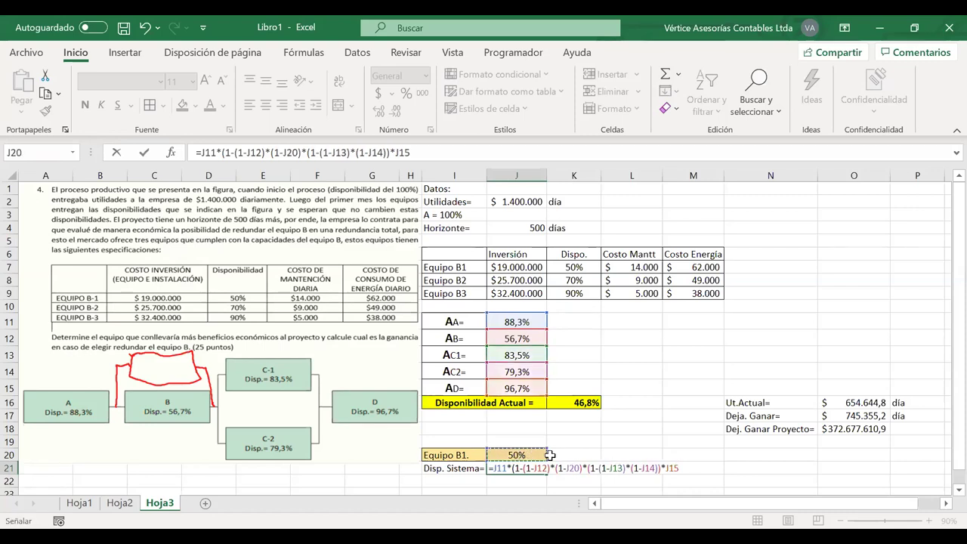
type(")")
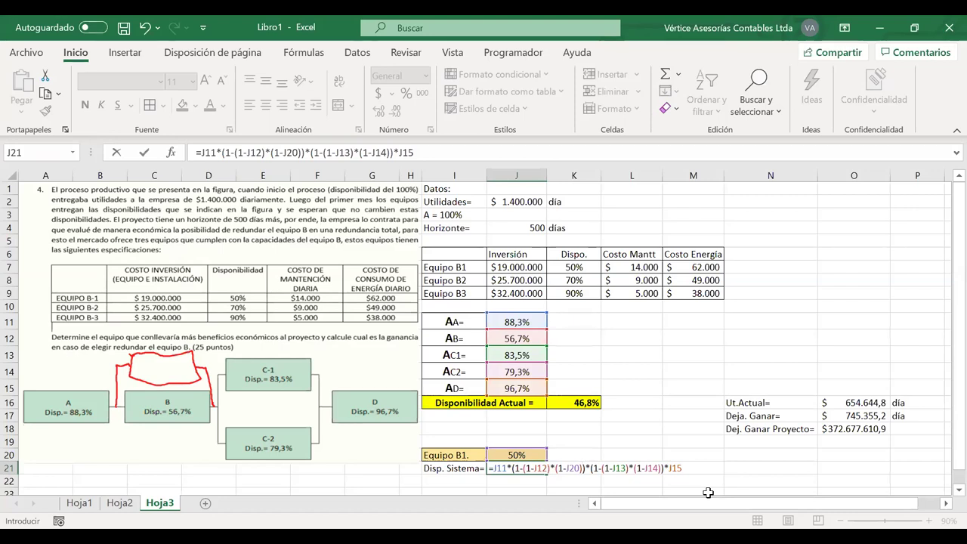
key("Return")
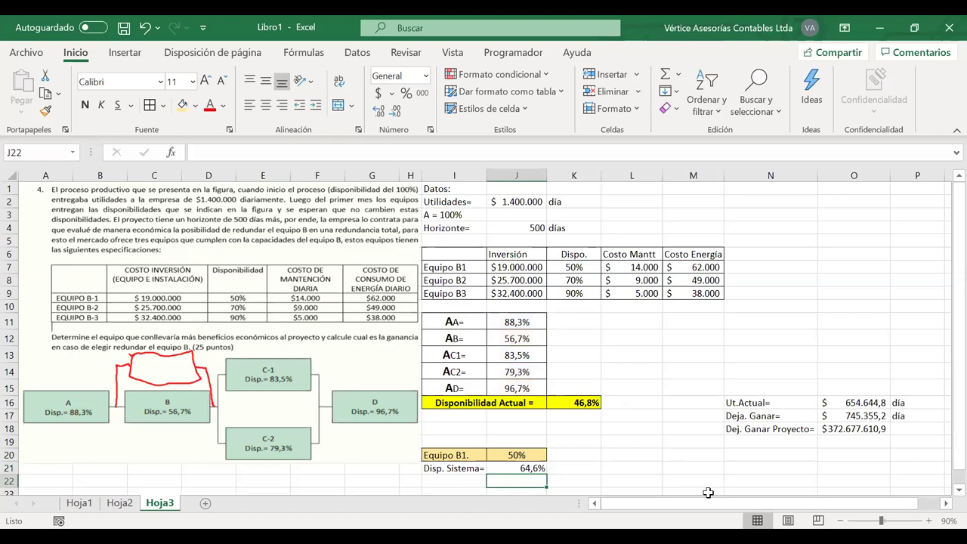
Format I21:J21 with borders, centred contents and a light green fill
left_click_drag(476, 469, 532, 469)
left_click(265, 106)
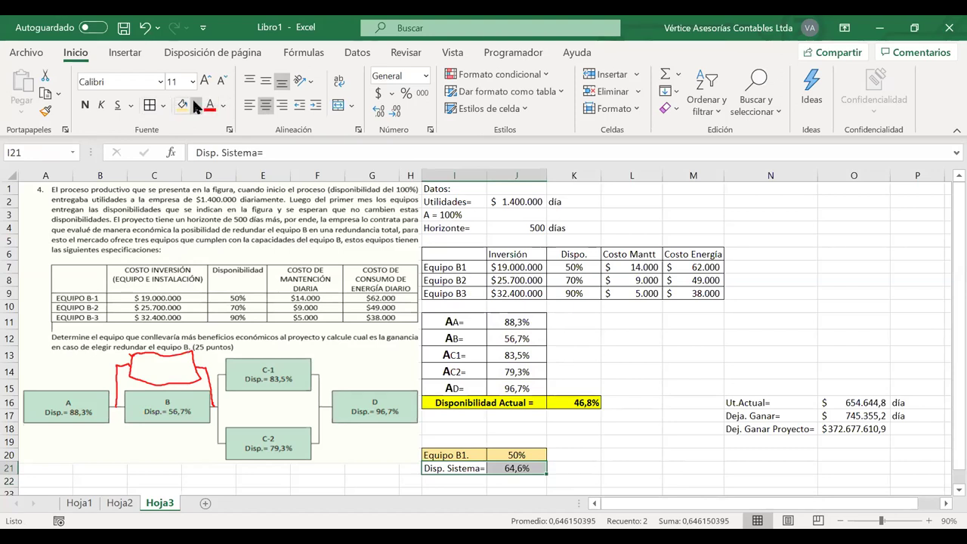
left_click(582, 468)
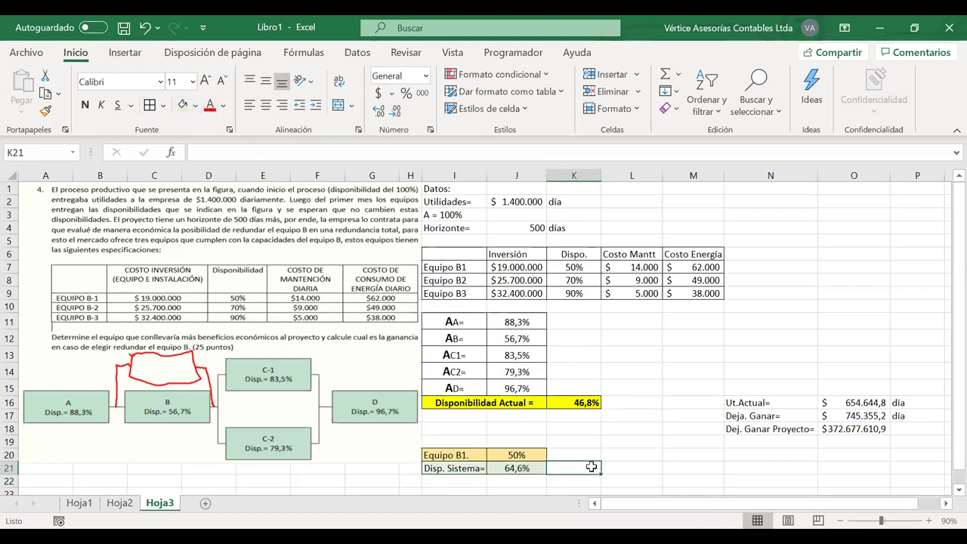
Label I22 as "Aumento Disp.=" and fit column I to its contents
left_click(460, 478)
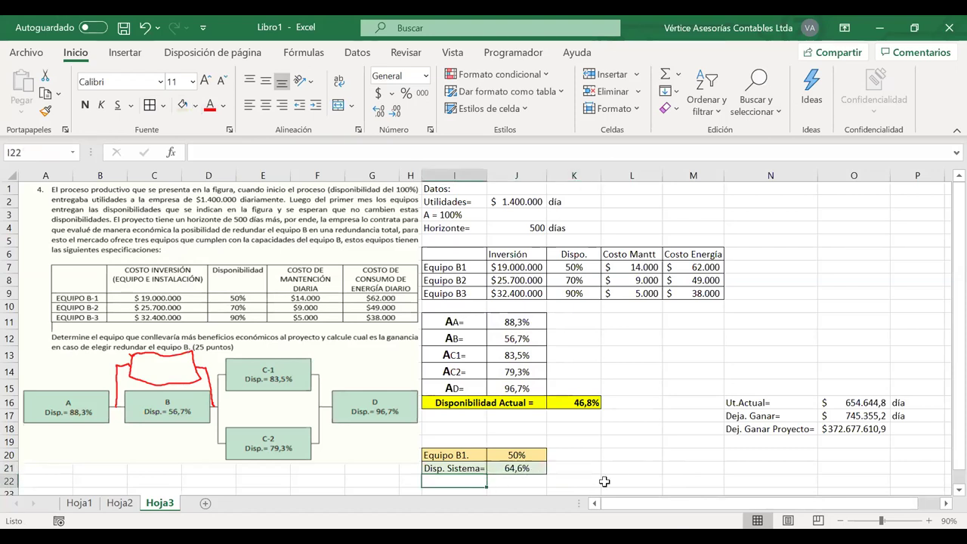
type("U")
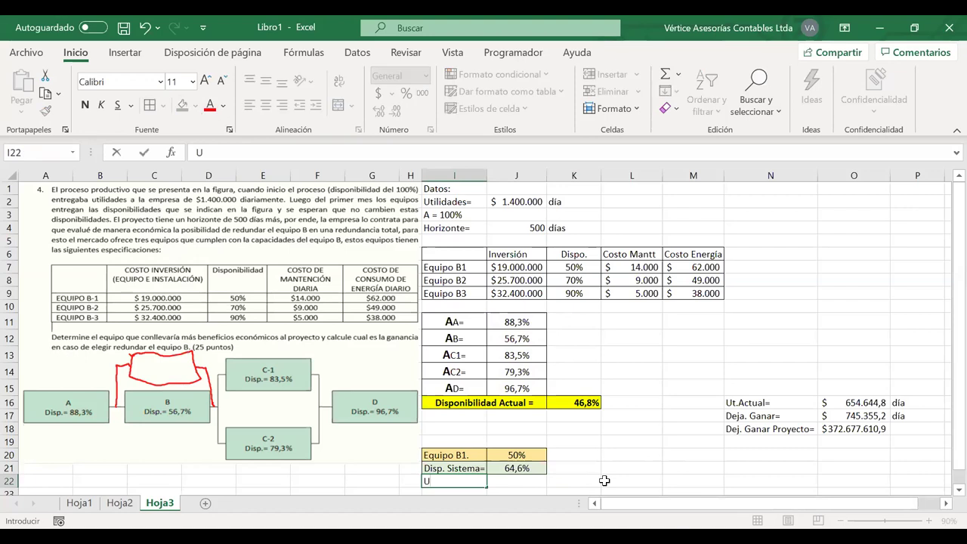
key("BackSpace")
type("Aumento")
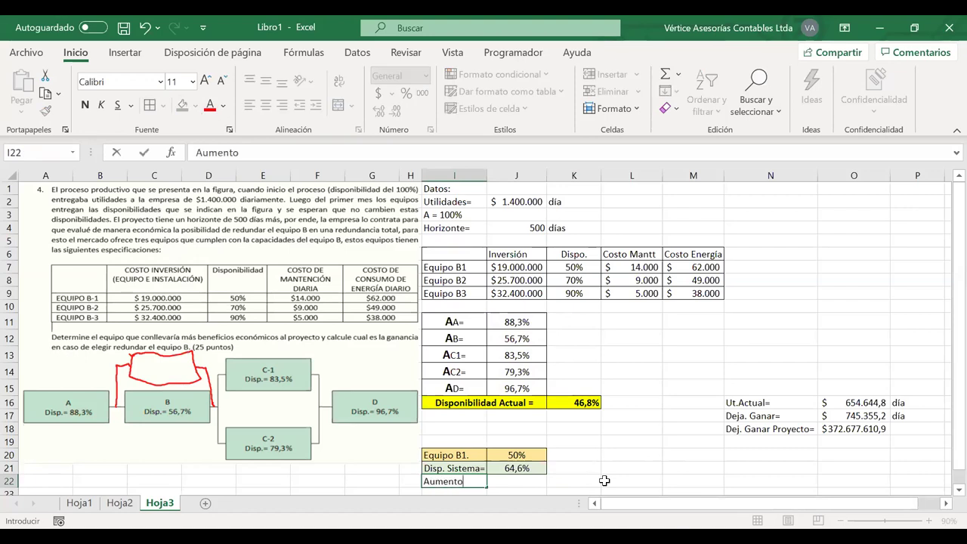
type(" Dispo")
key("BackSpace")
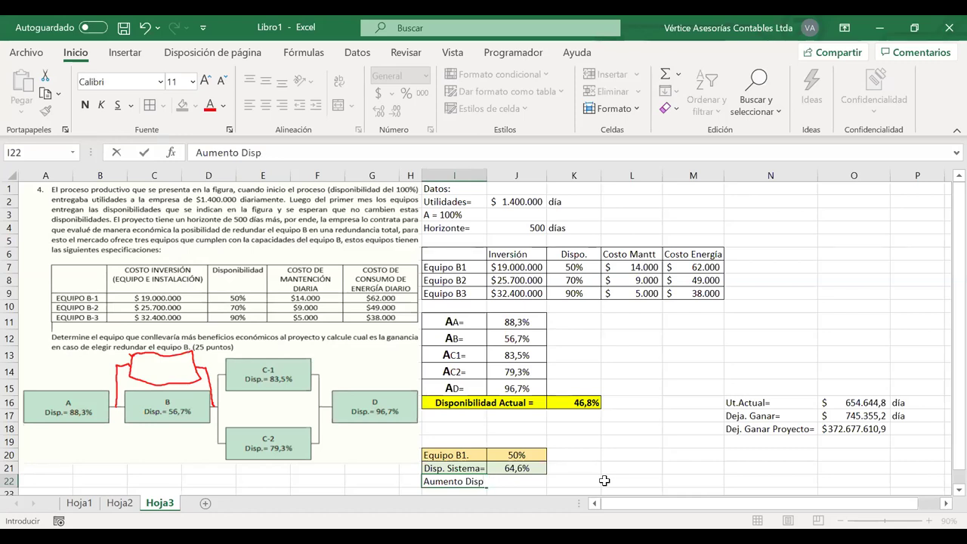
type(".=")
left_click(488, 174)
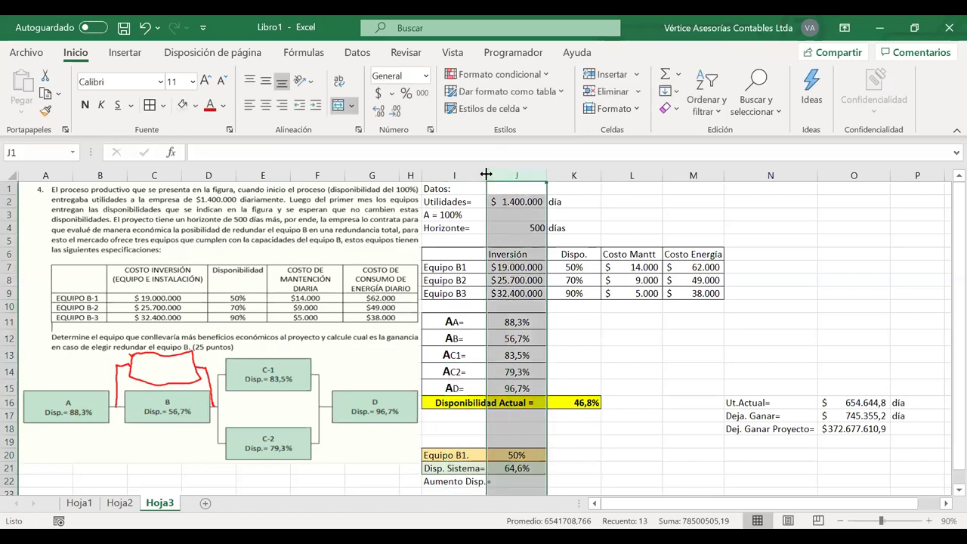
double_click(486, 175)
Add borders to the availability increase row, I22:J22
left_click(498, 481)
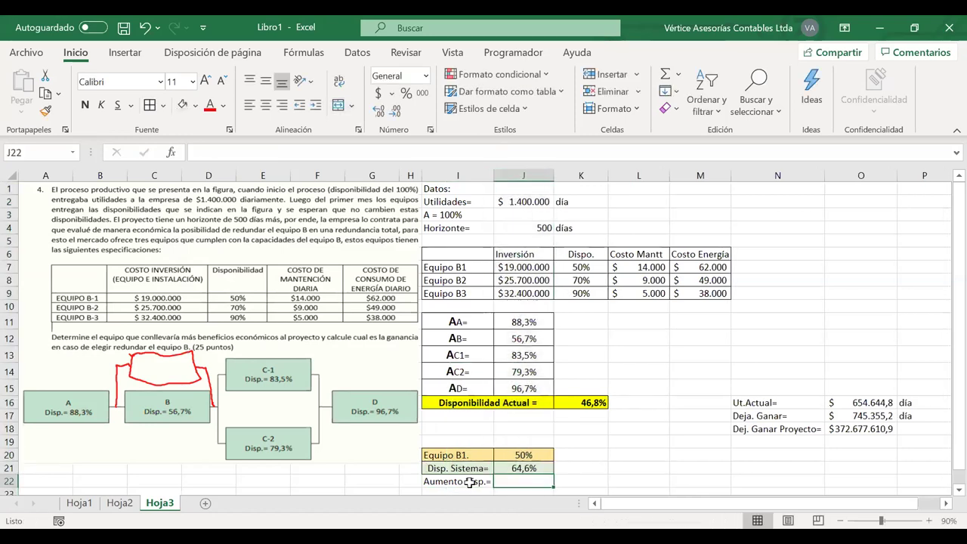
key("Left")
key("shift+Right")
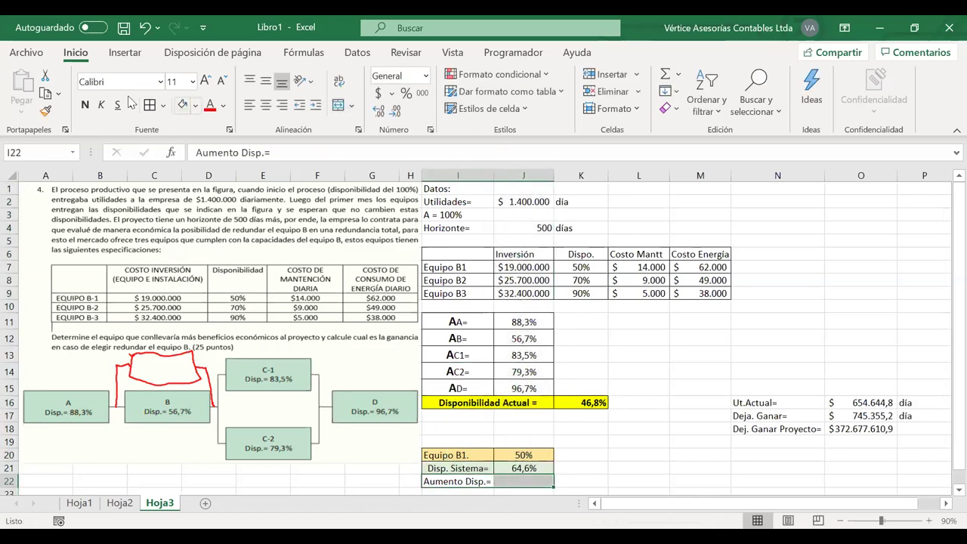
Compute the availability increase in J22 as the B1 system availability minus the current availability, =J21-K16
left_click(526, 479)
double_click(527, 481)
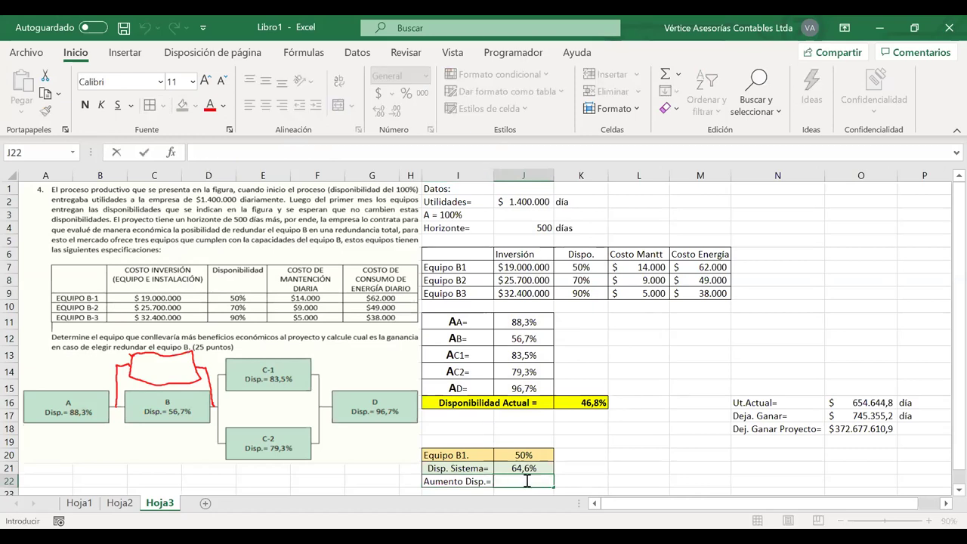
type("=")
left_click(519, 468)
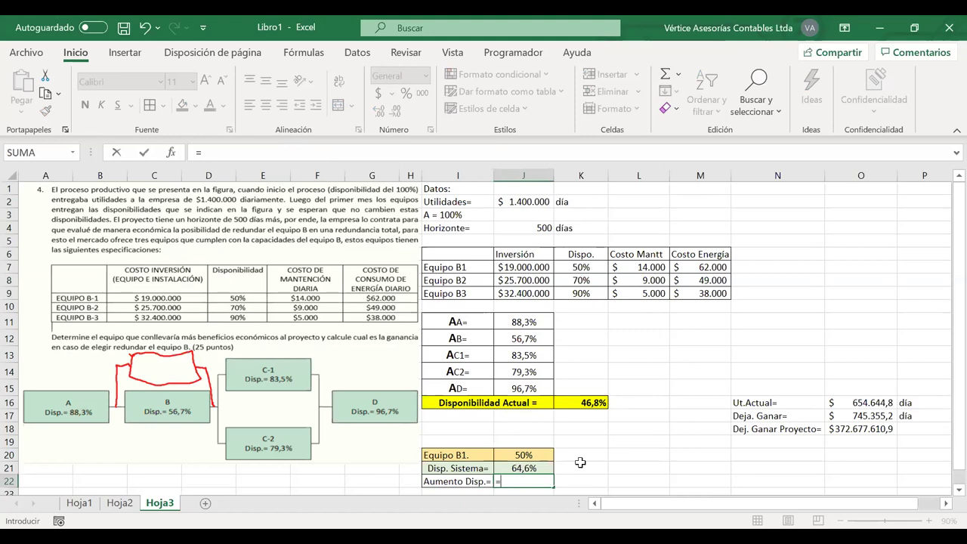
type("-")
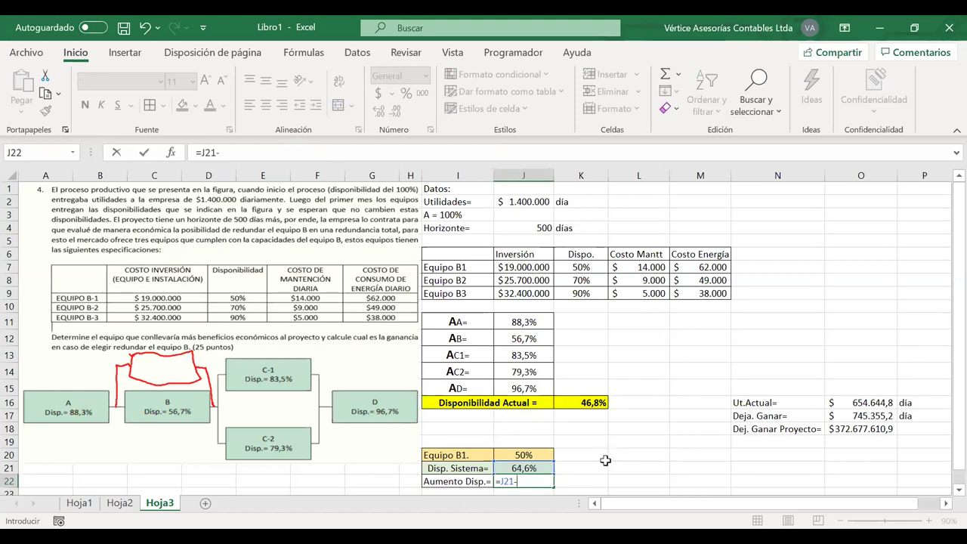
left_click(573, 406)
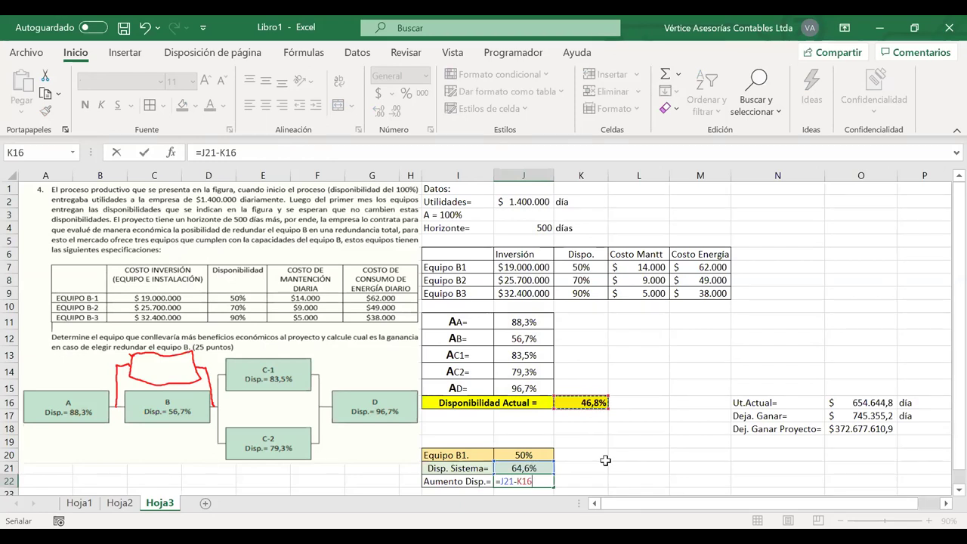
key("Return")
Centre the contents of I22:J22 and fill both cells with light gold
left_click(528, 467)
left_click_drag(527, 467, 467, 468)
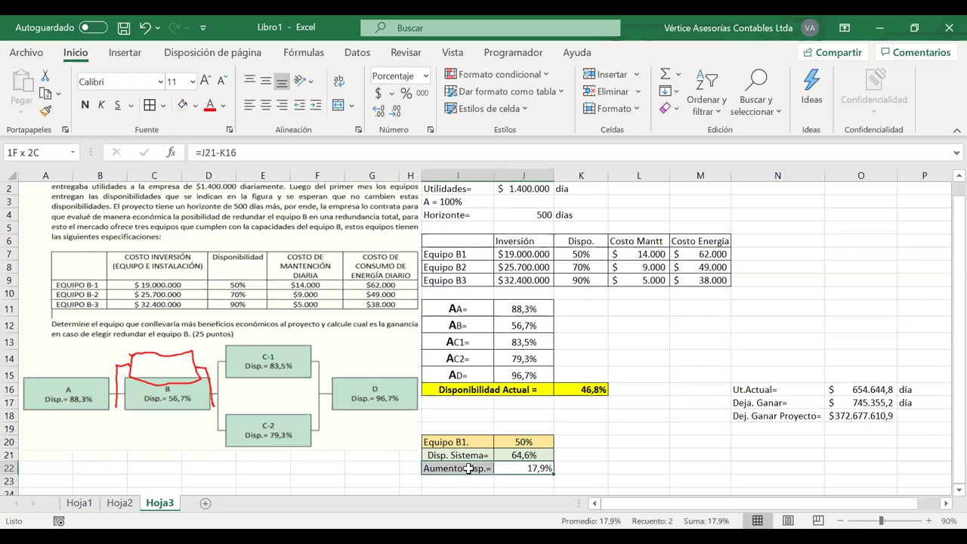
left_click(196, 106)
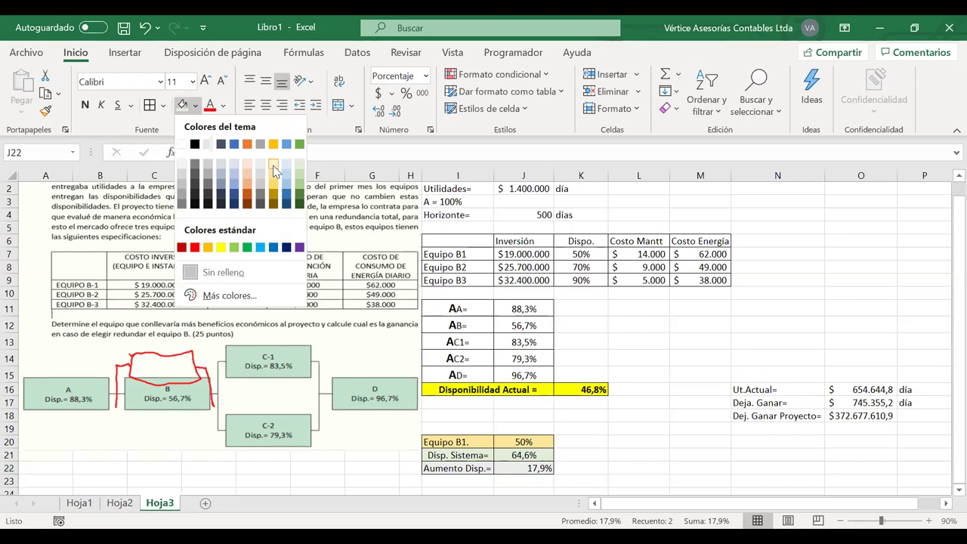
left_click(273, 166)
key("Return")
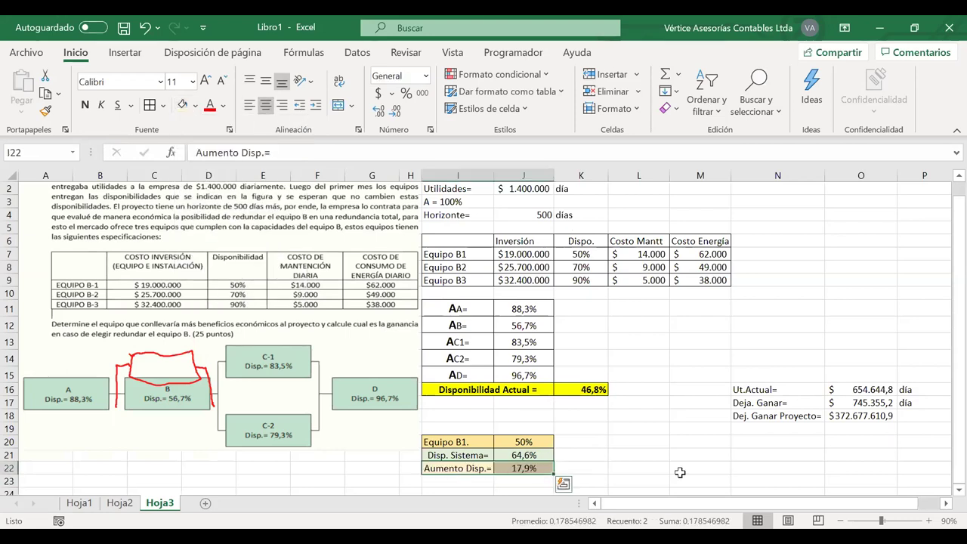
Move the Equipo B1 block I20:J22 up one row so that it starts in I19
left_click(638, 469)
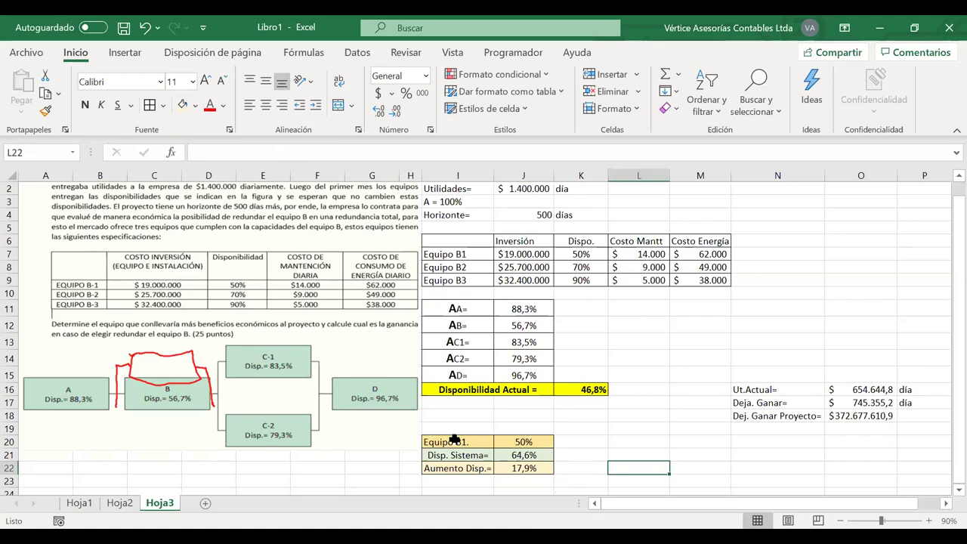
left_click_drag(453, 442, 544, 474)
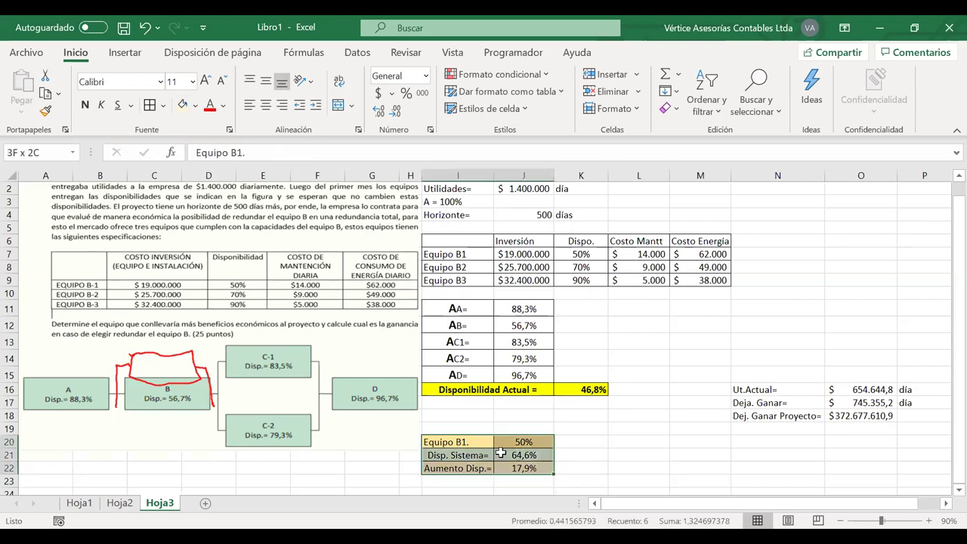
left_click_drag(476, 478, 476, 465)
Label I22, below the availability increase, as "Aum.Utilidad="
left_click(477, 474)
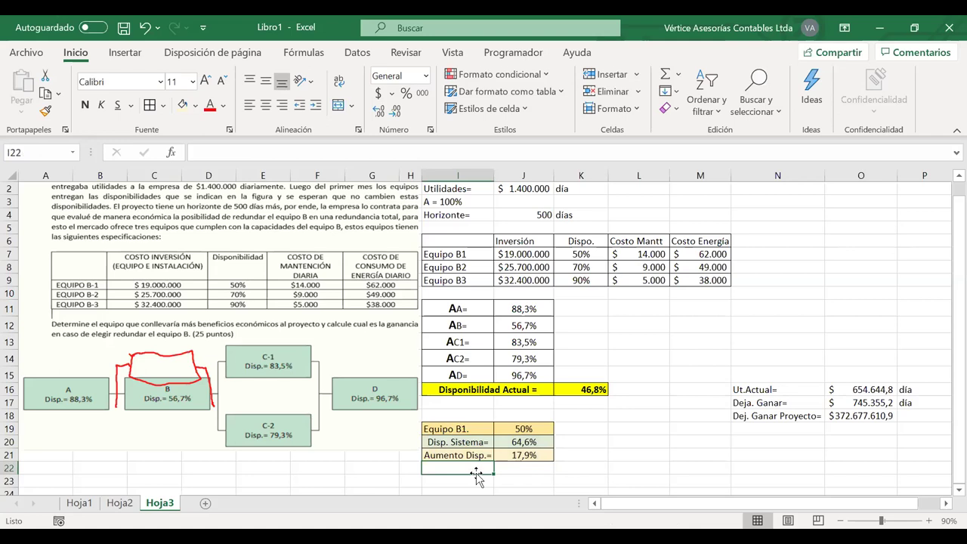
type("Au")
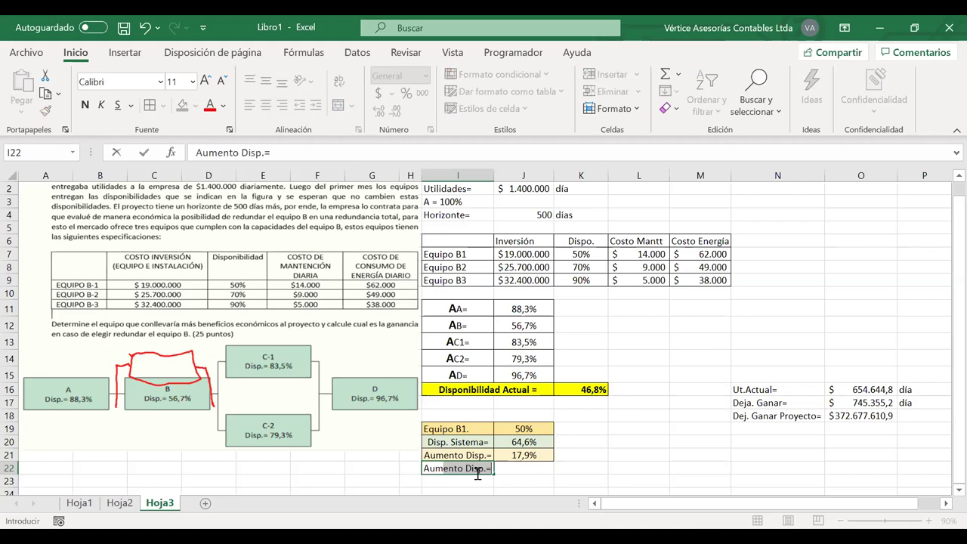
type("m.")
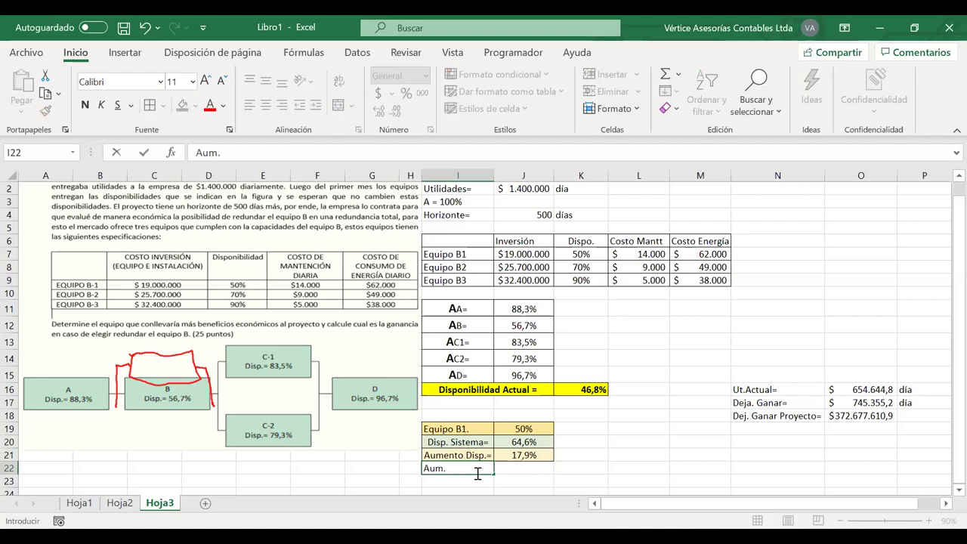
type("Utili")
type("da=")
type("d=")
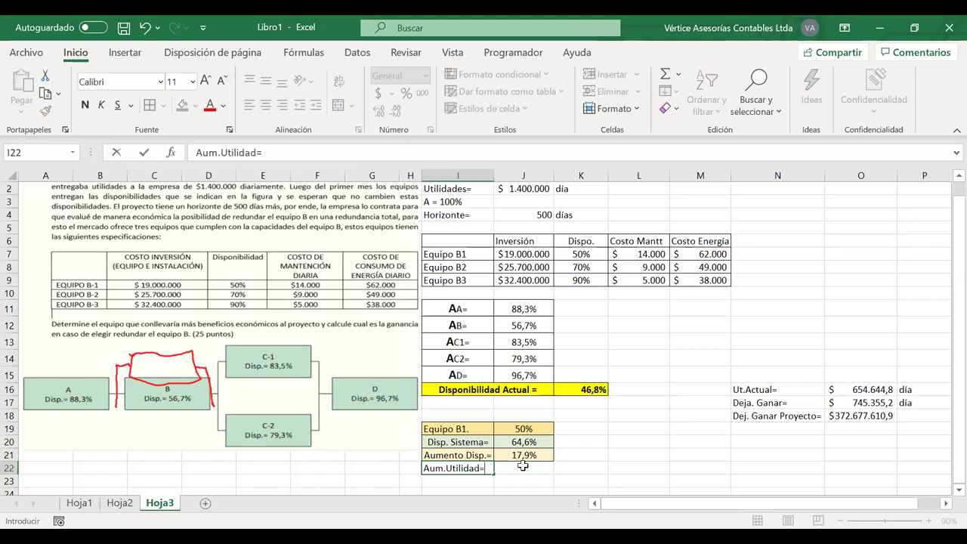
Compute the profit increase in J22 as daily profit times availability increase times the horizon, =J2*J21*J4
left_click(523, 468)
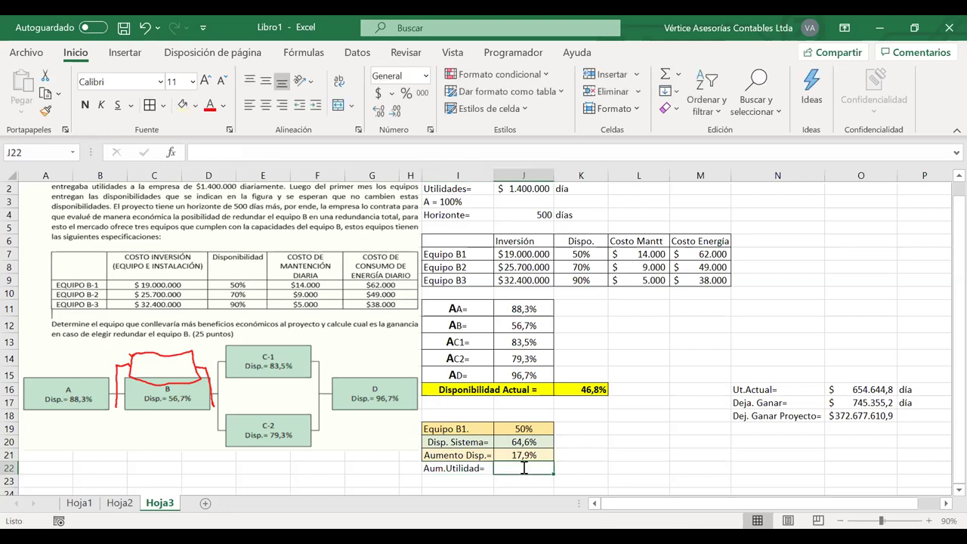
type("=")
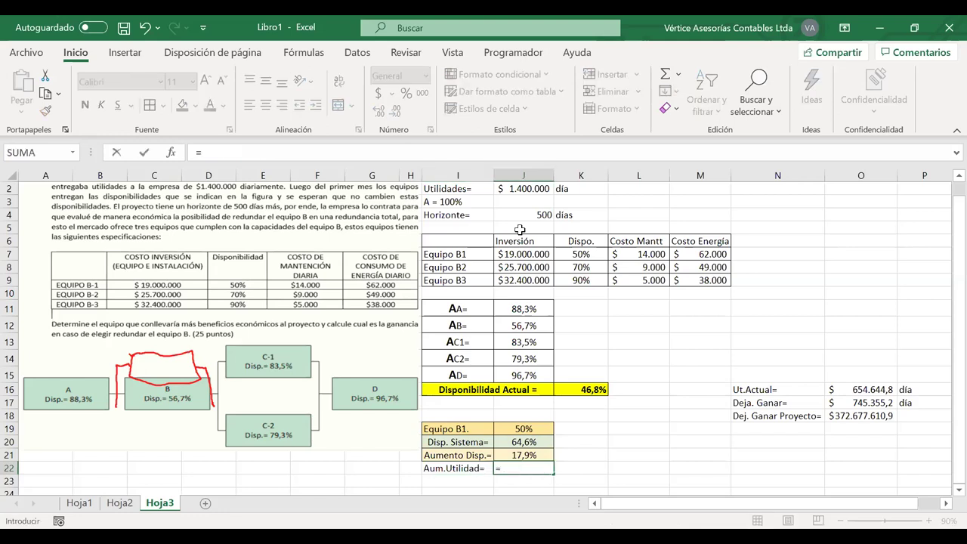
left_click(512, 187)
type("*")
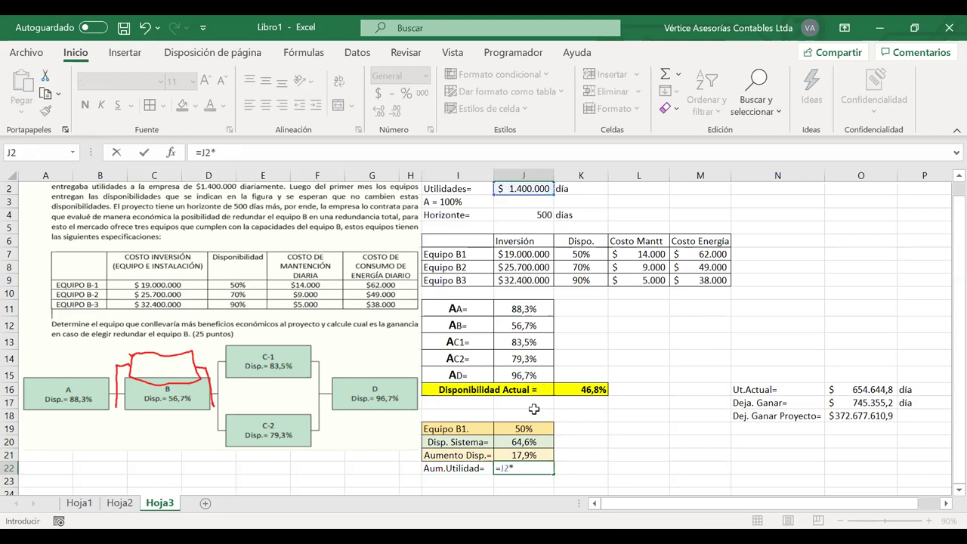
left_click(553, 456)
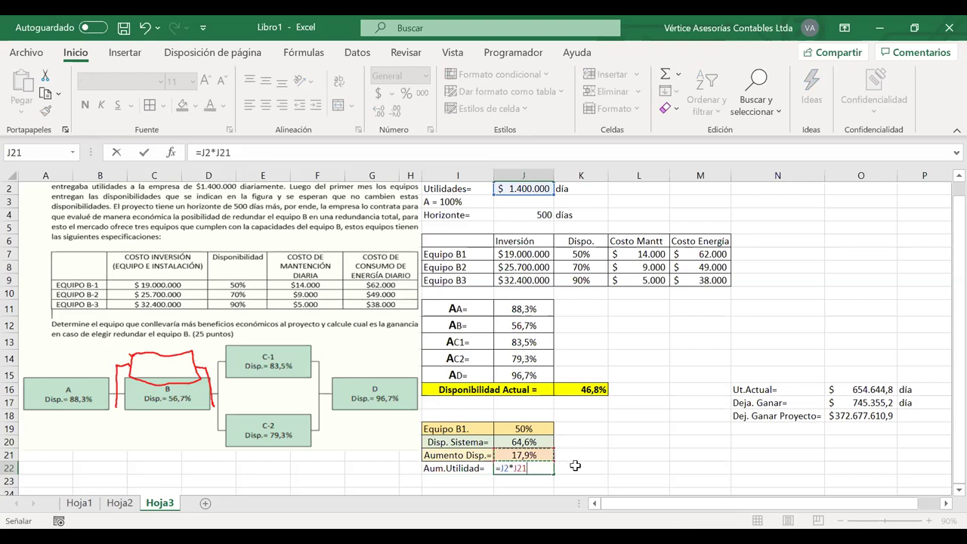
type("*")
left_click(525, 215)
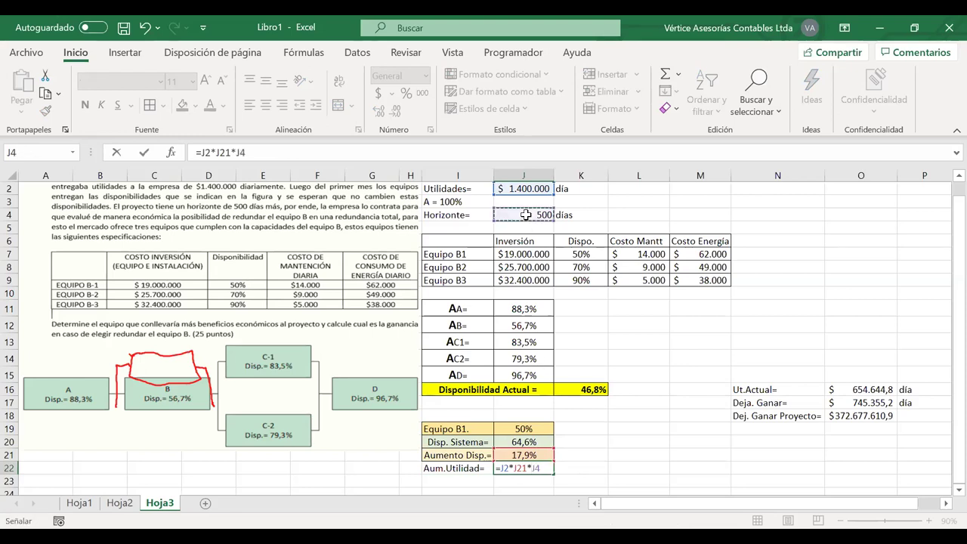
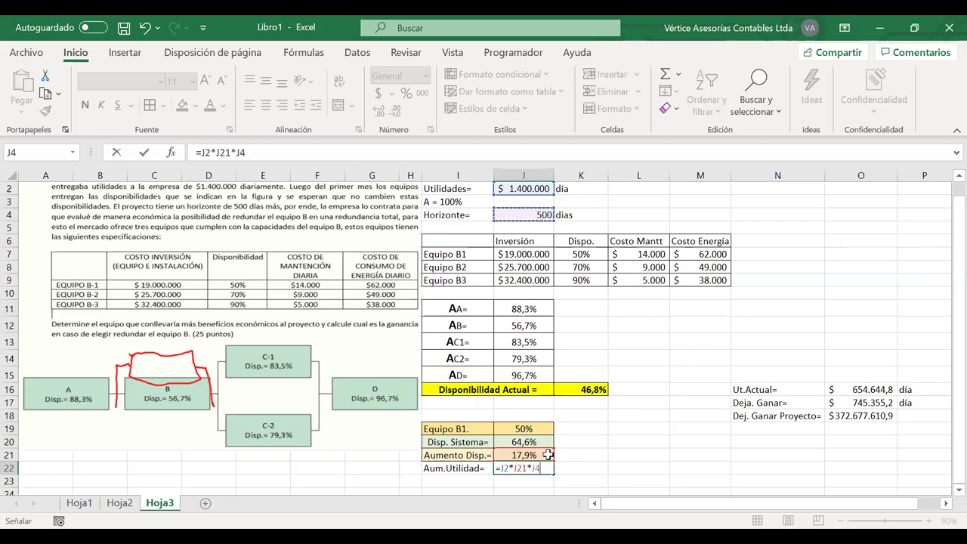
key("Return")
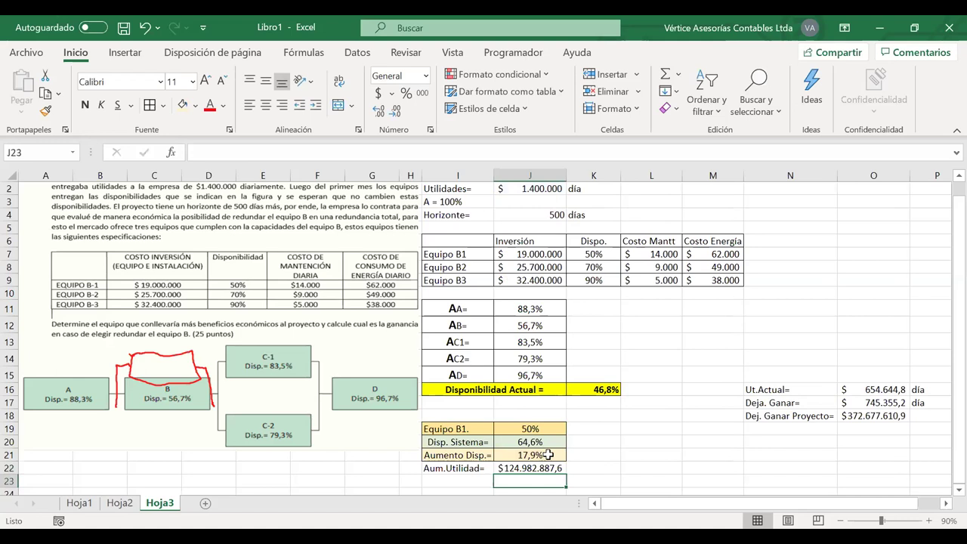
Show the profit increase in J22 without decimals, and give I22:J22 a light green fill and cell borders
left_click(546, 469)
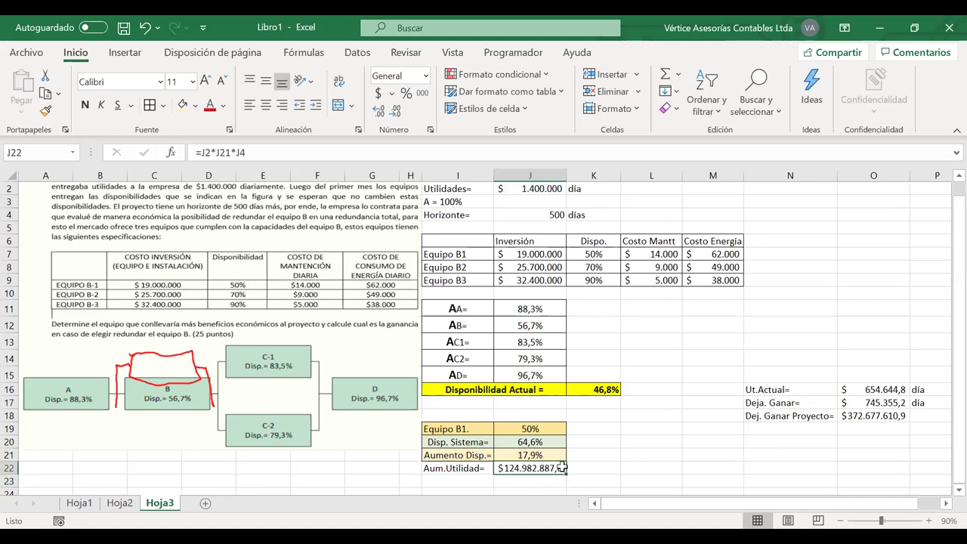
left_click(396, 112)
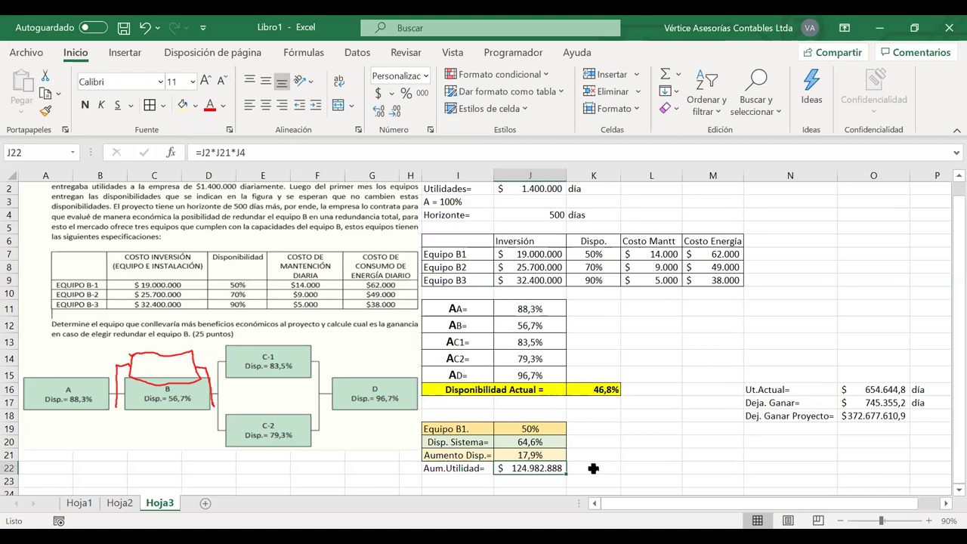
left_click_drag(544, 468, 454, 468)
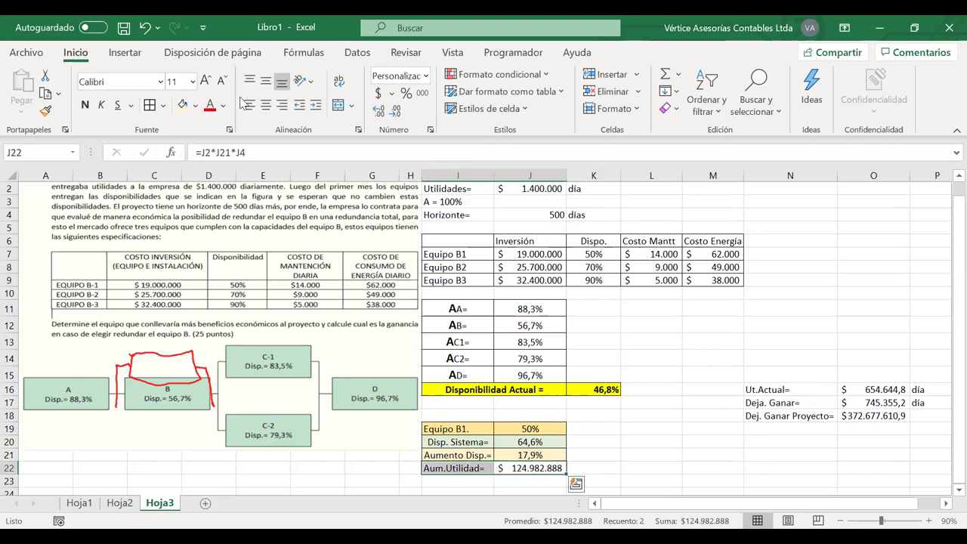
left_click(182, 105)
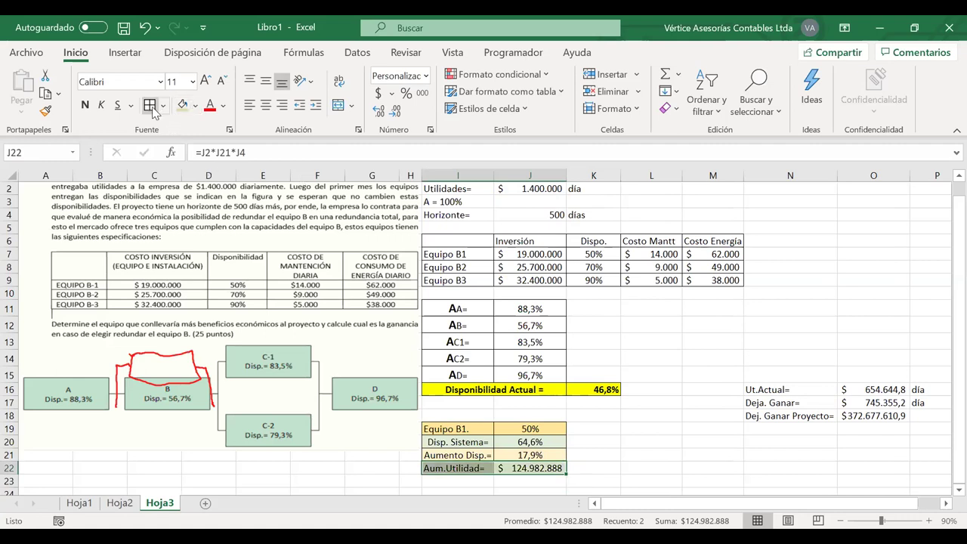
left_click(618, 426)
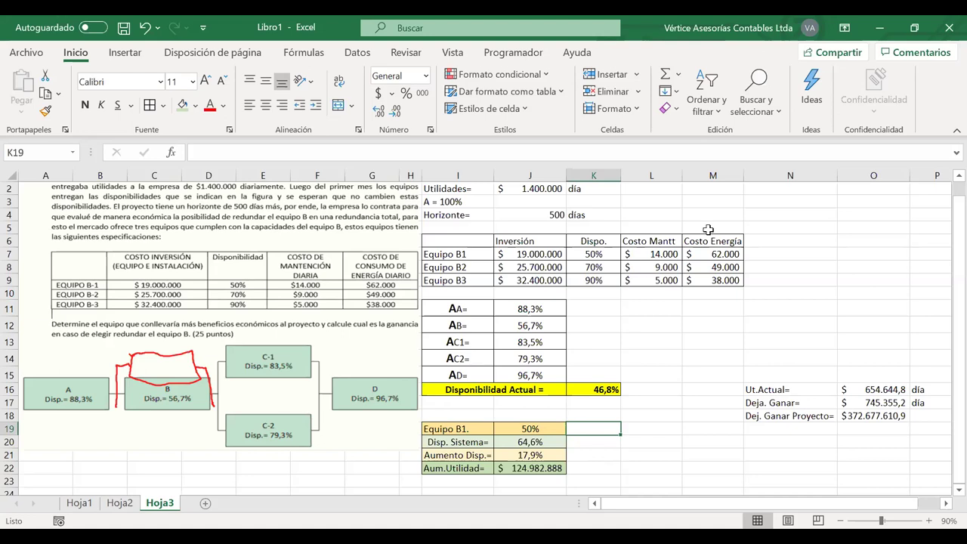
Move the Ut.Actual row N16:P16 up to row 15 and label the freed cell N16 "U.Sin proyecto="
left_click_drag(792, 391, 919, 386)
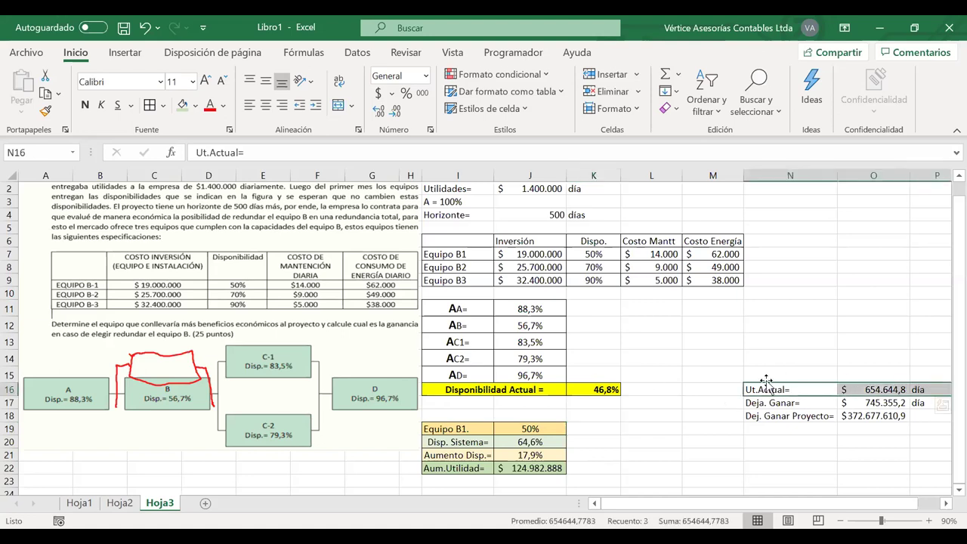
left_click_drag(767, 387, 768, 373)
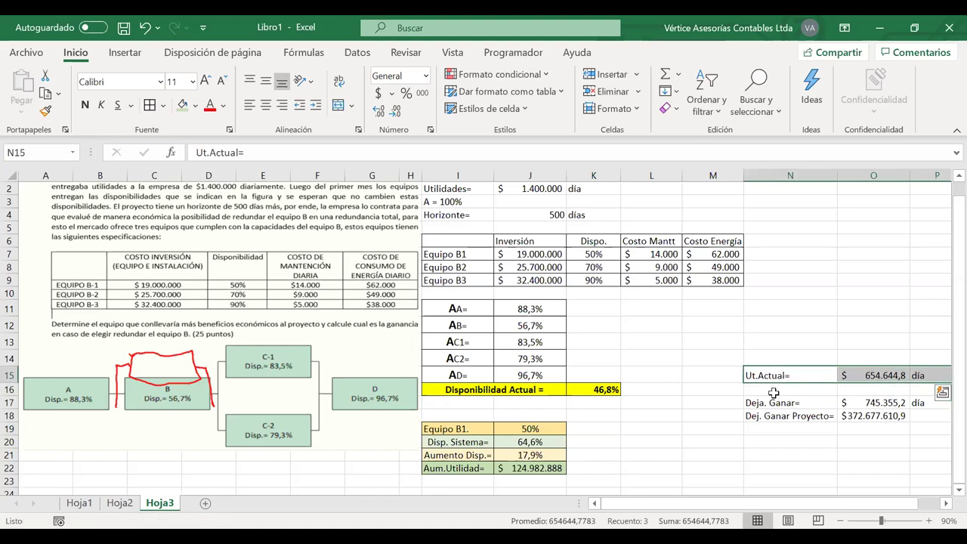
left_click(769, 390)
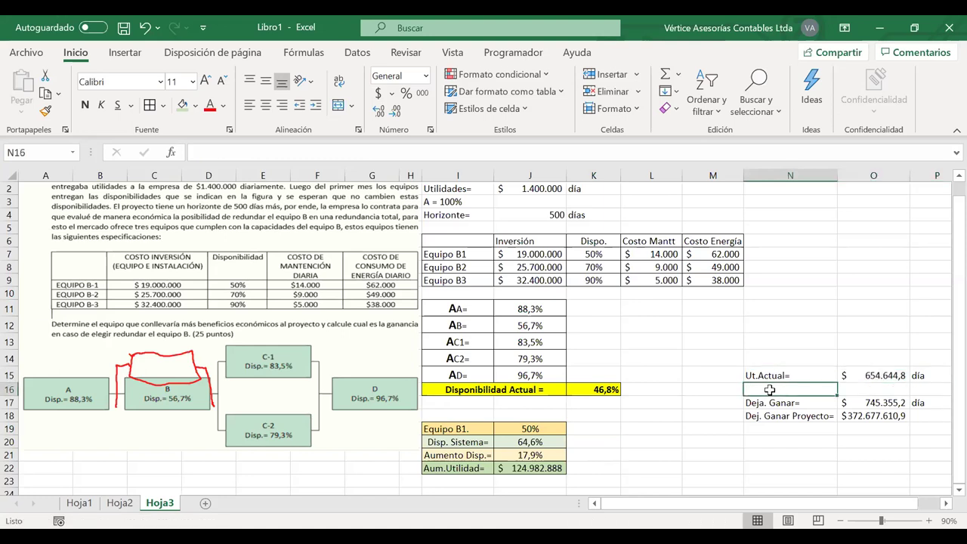
type("U")
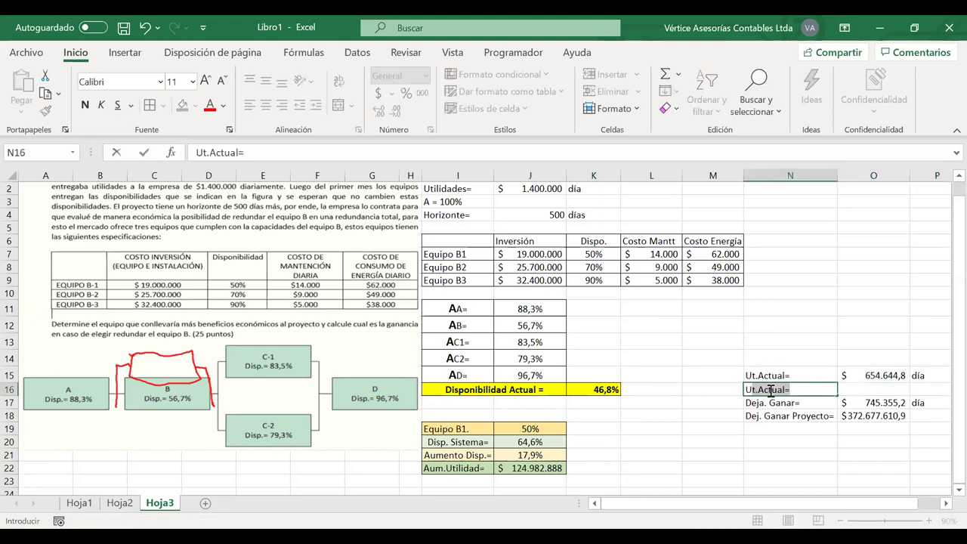
type(".")
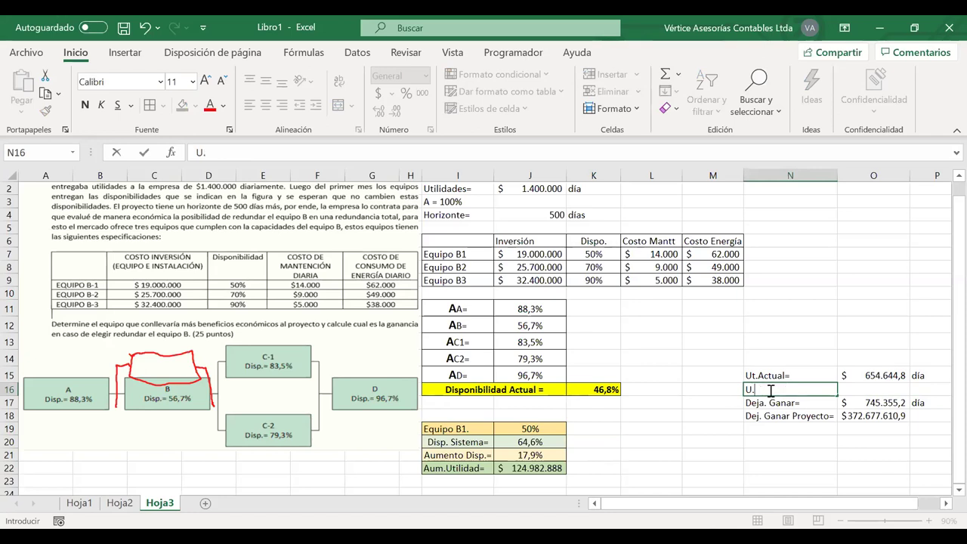
type("Sin proyevto")
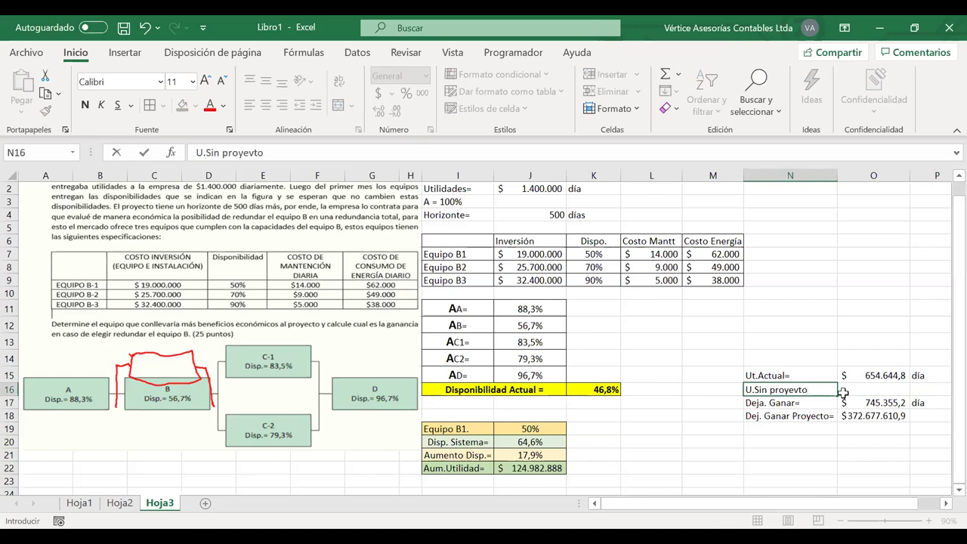
left_click(797, 388)
key("Delete")
type("cto")
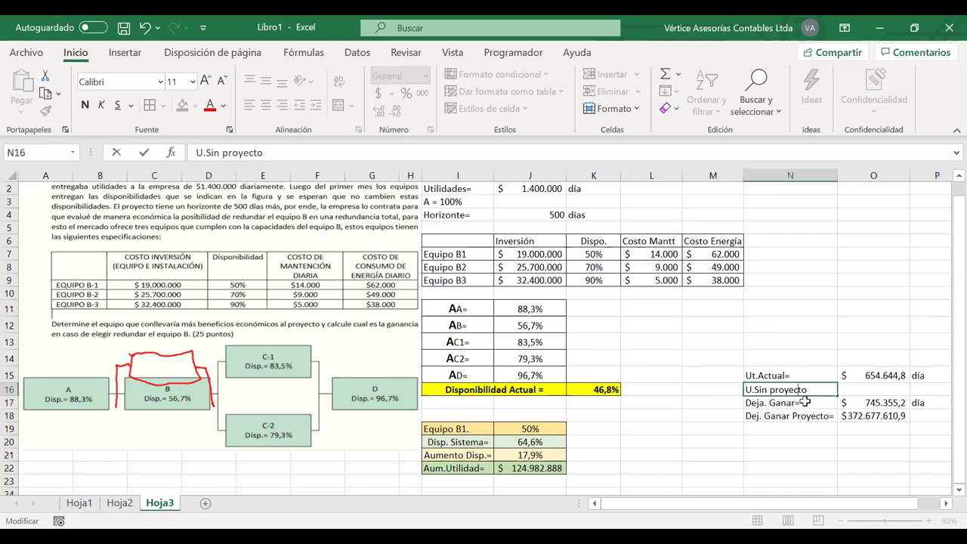
type("=")
Compute the profit without the project in O16 as current daily profit times the horizon, =O15*J4, and select N16:O16
left_click(867, 386)
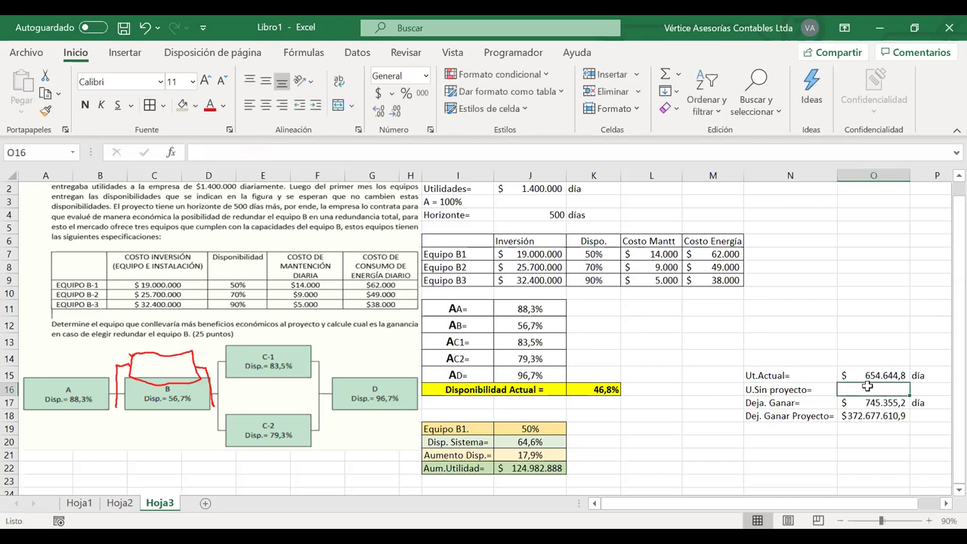
type("=")
left_click(867, 375)
type("*")
left_click(543, 214)
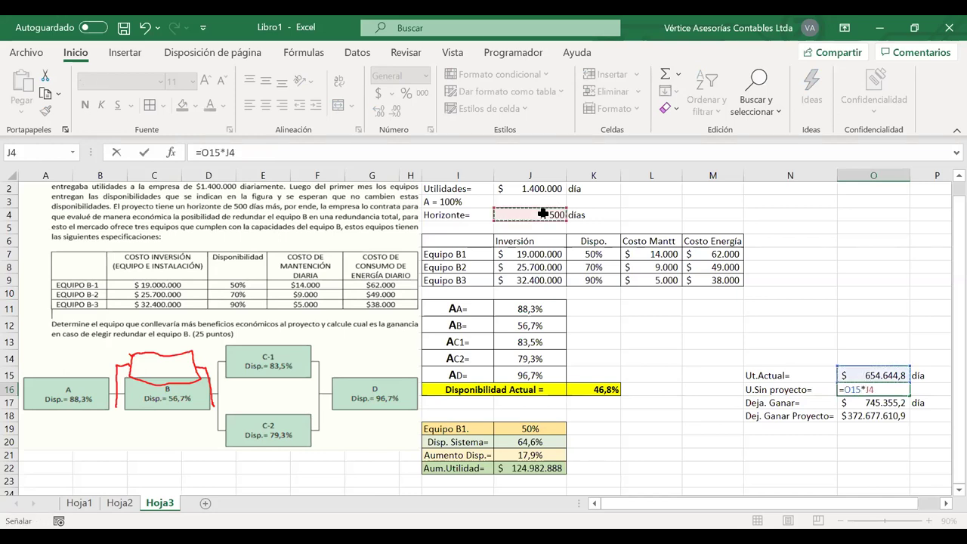
key("Return")
left_click(866, 389)
left_click_drag(865, 389, 830, 389)
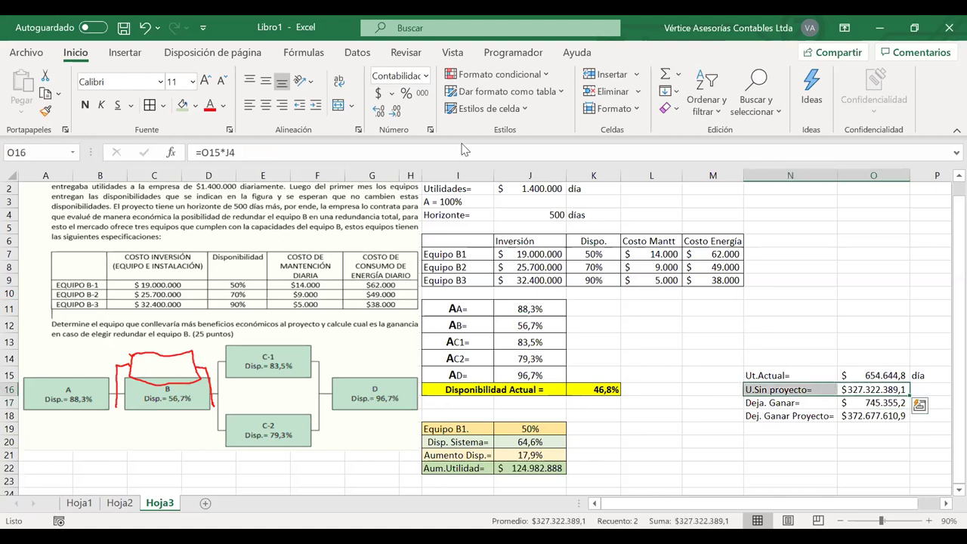
Fill the U.Sin proyecto label and its value, N16:O16, with light green
left_click(183, 105)
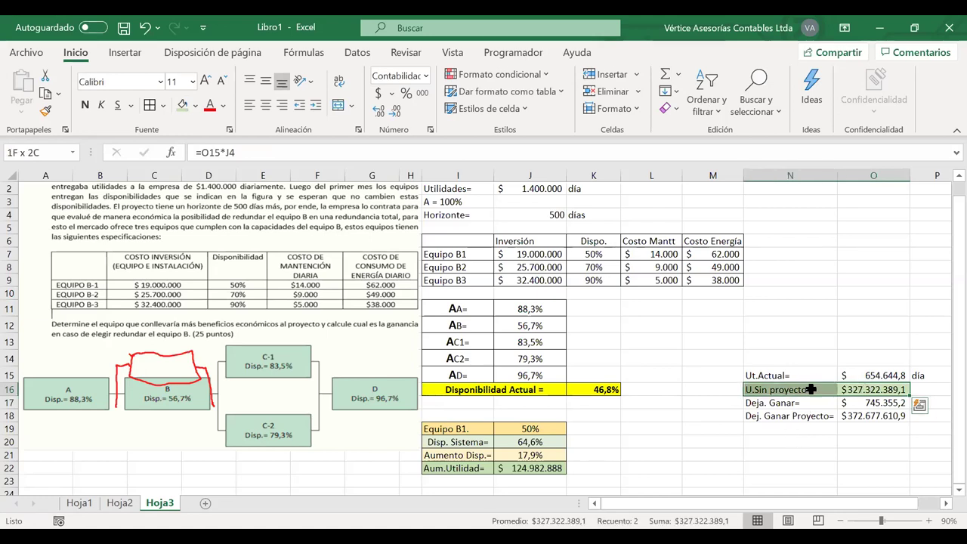
Examine the profit without the project and the lost project profit, and select O16 together with Equipo B1's Aum.Utilidad value to check their sum
left_click(861, 416)
left_click_drag(861, 416, 823, 421)
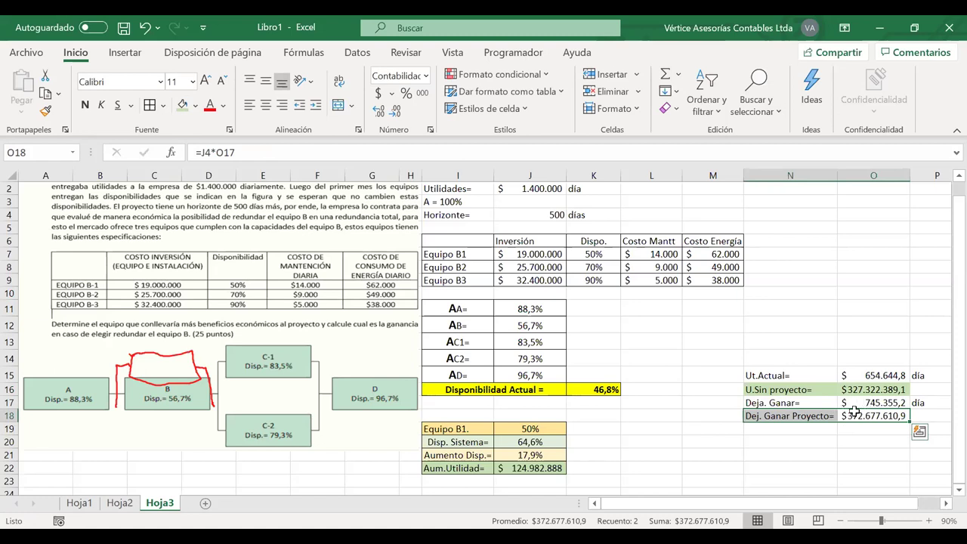
right_click(853, 415)
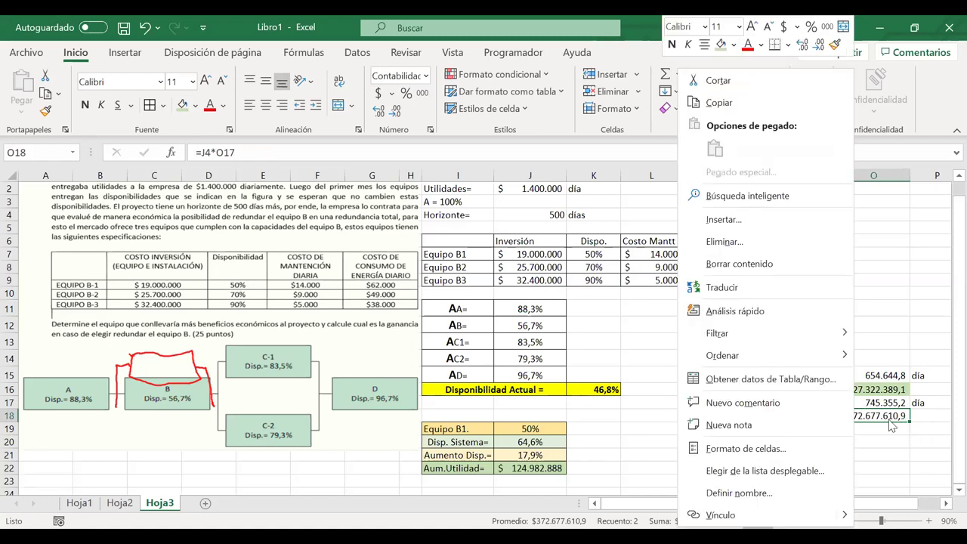
left_click(856, 389)
left_click_drag(856, 389, 807, 387)
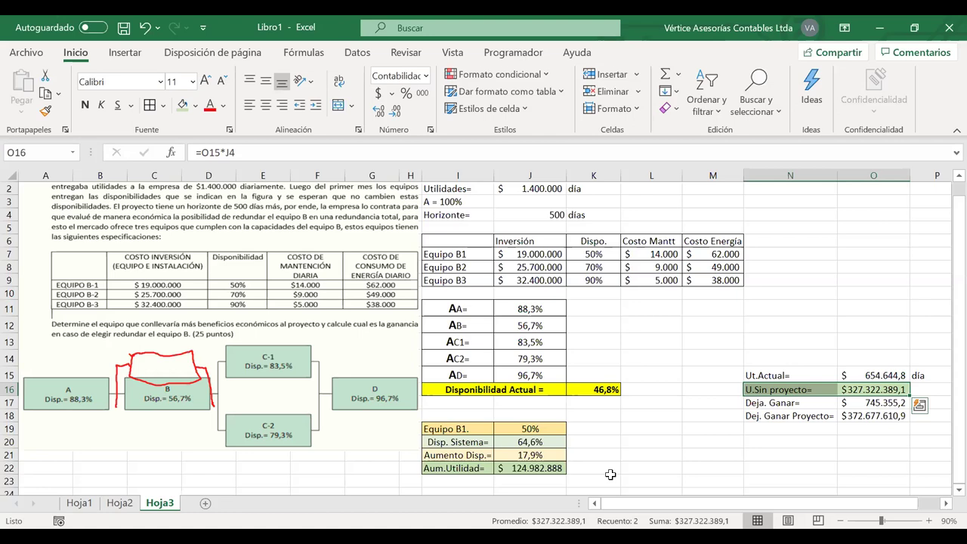
left_click(852, 387)
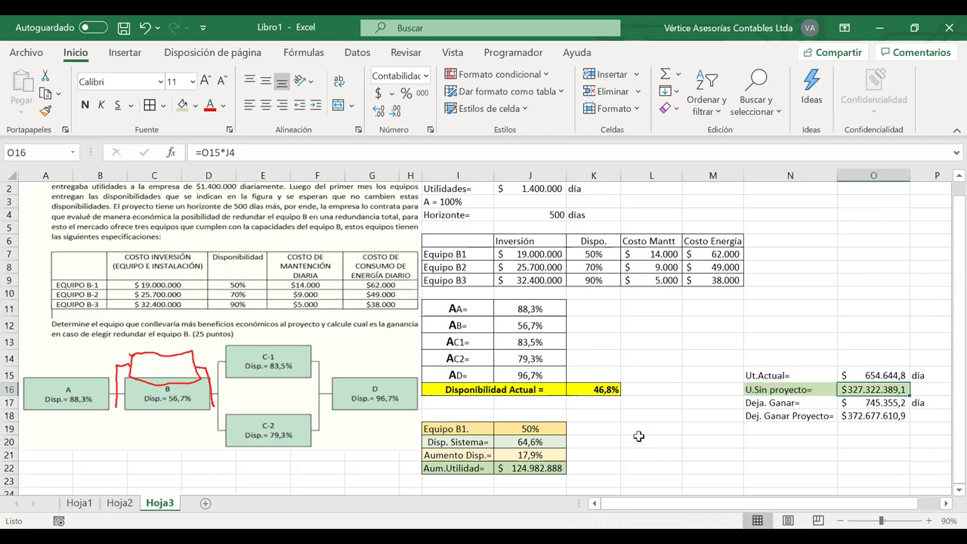
right_click(542, 469)
key("Escape")
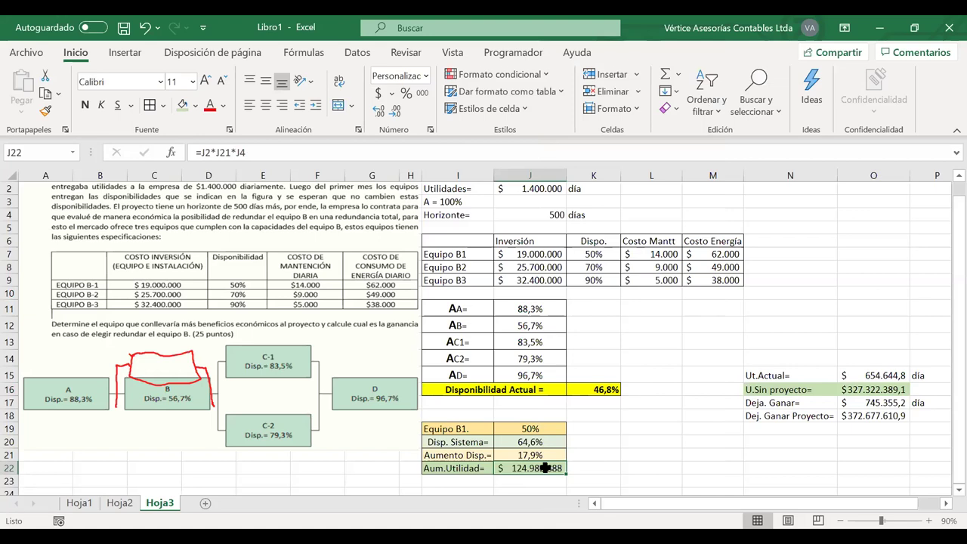
left_click(869, 389, "ctrl")
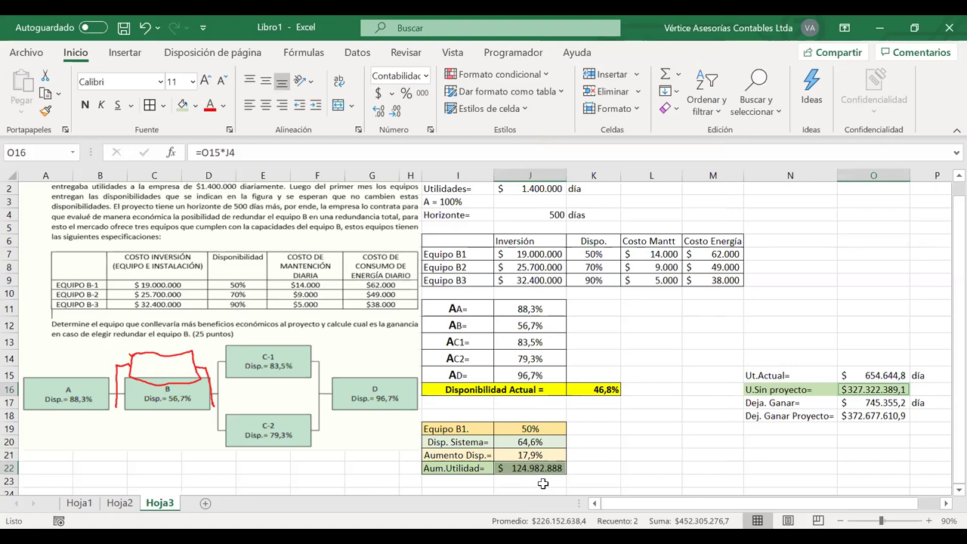
Enter the label "Costo Totales=" in I23, directly below the Aum.Utilidad row of Equipo B1
left_click(484, 481)
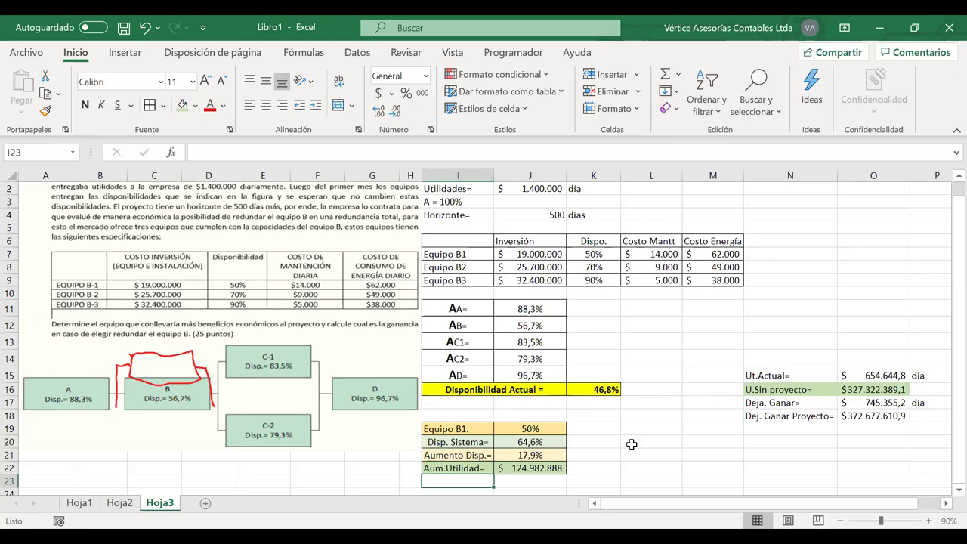
left_click(669, 306)
left_click(652, 255)
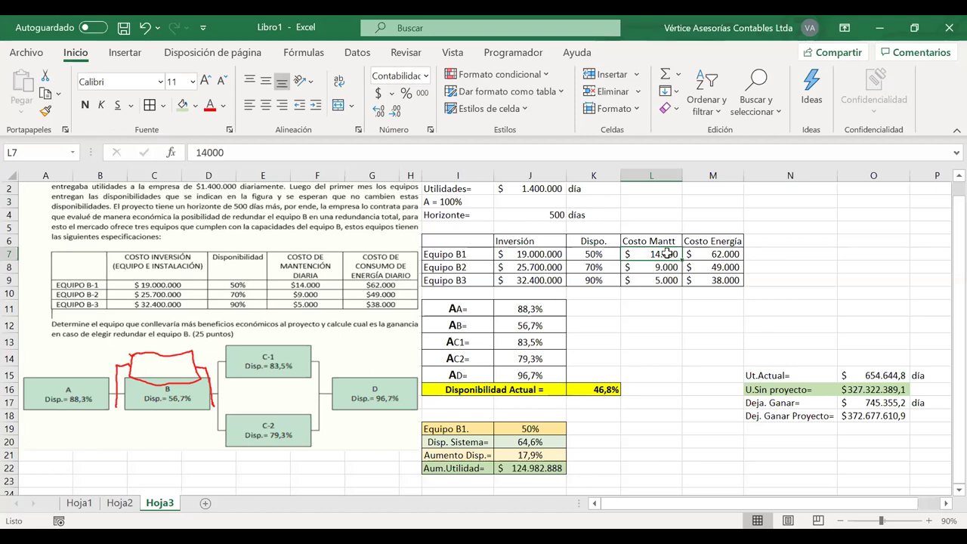
left_click(605, 257)
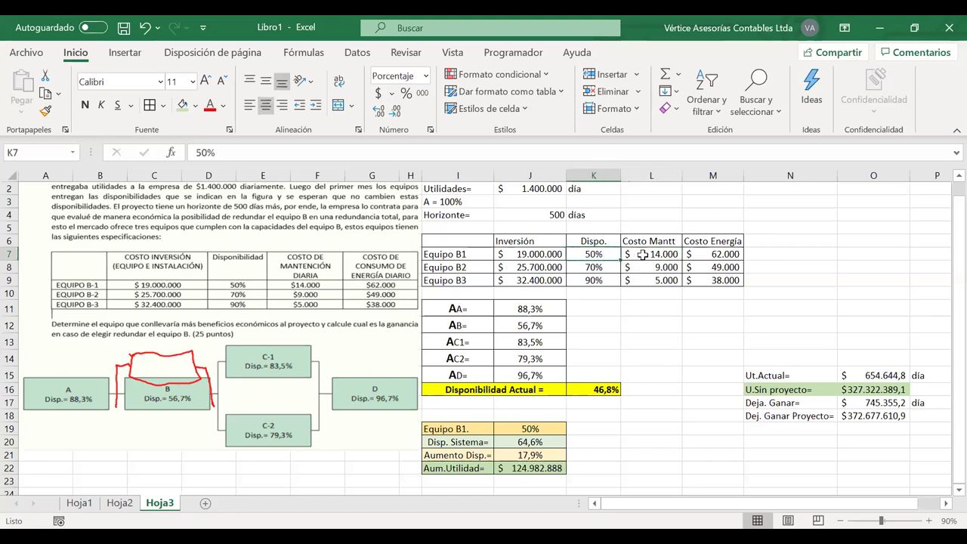
left_click(641, 254)
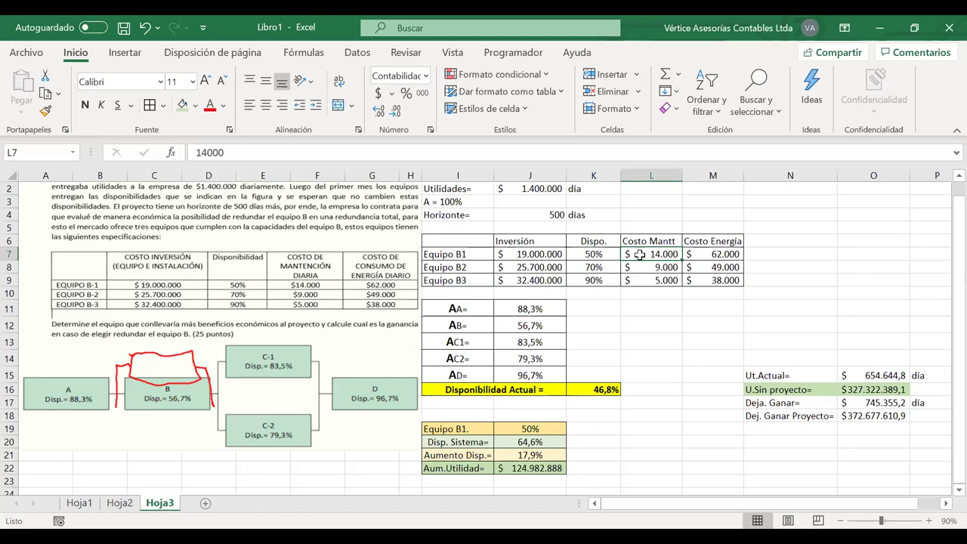
left_click(460, 484)
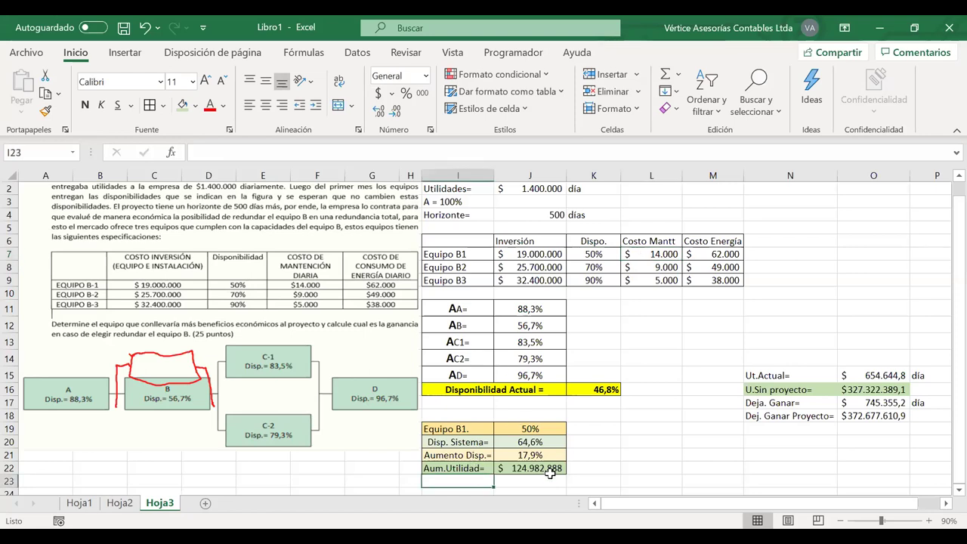
type("Costo Tota")
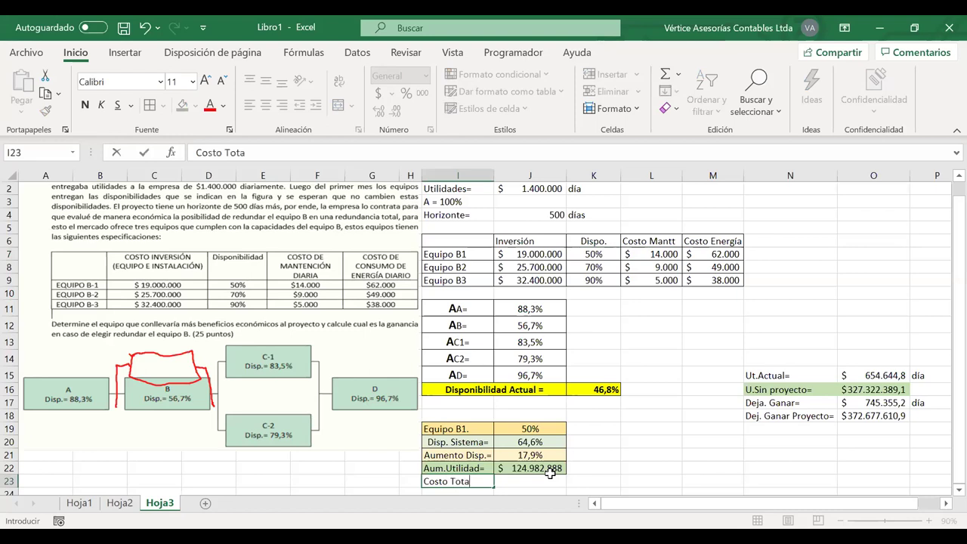
type("les=")
left_click(538, 481)
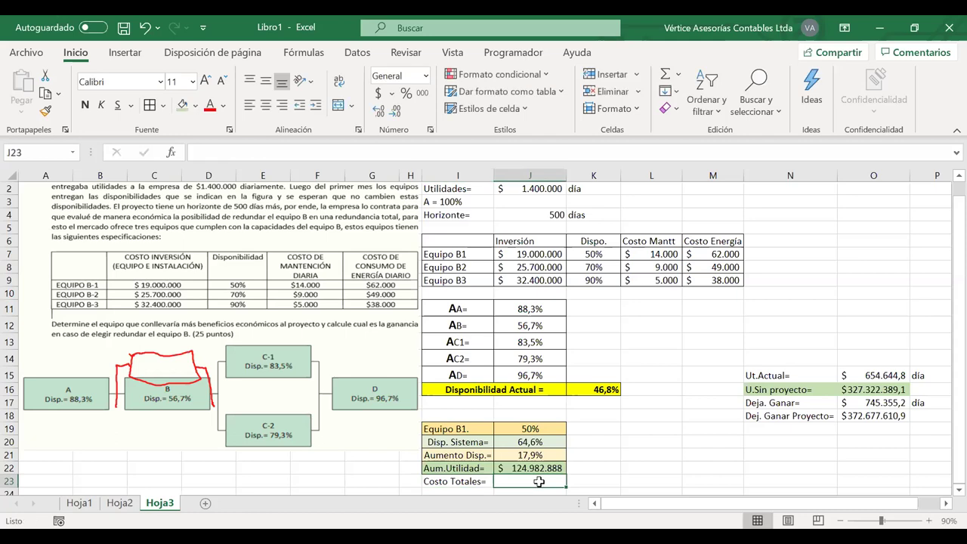
Fill the Costo Totales label and value cells, I23:J23, with dark orange
left_click(483, 481, "shift")
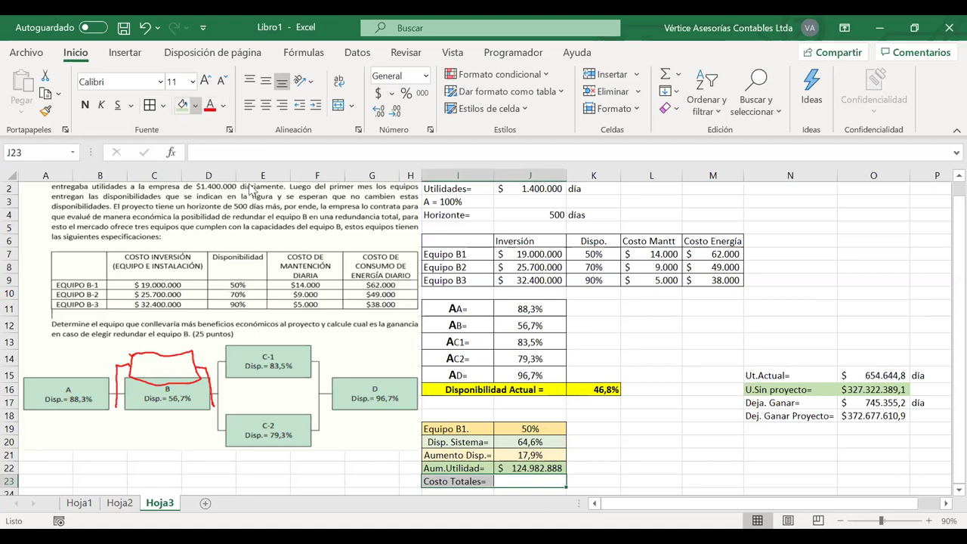
left_click(194, 108)
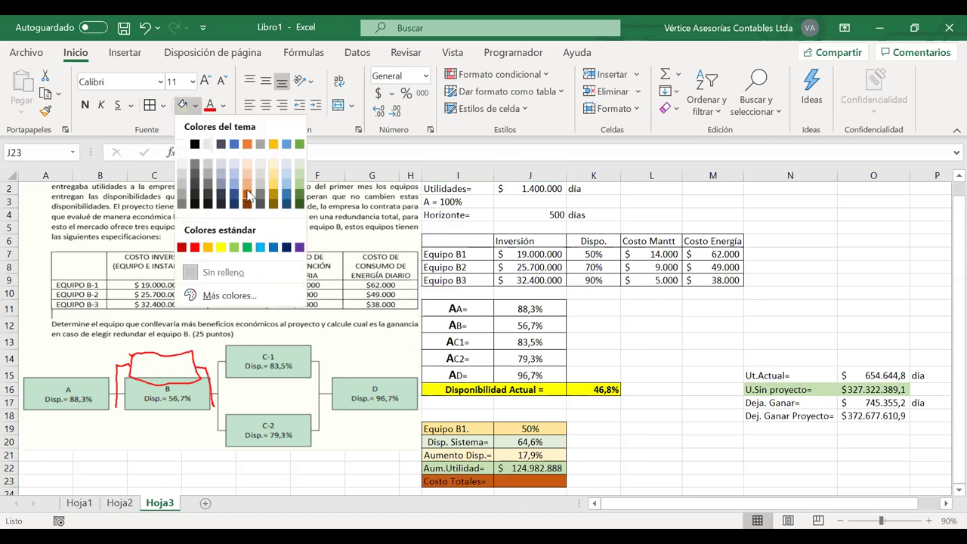
left_click(248, 195)
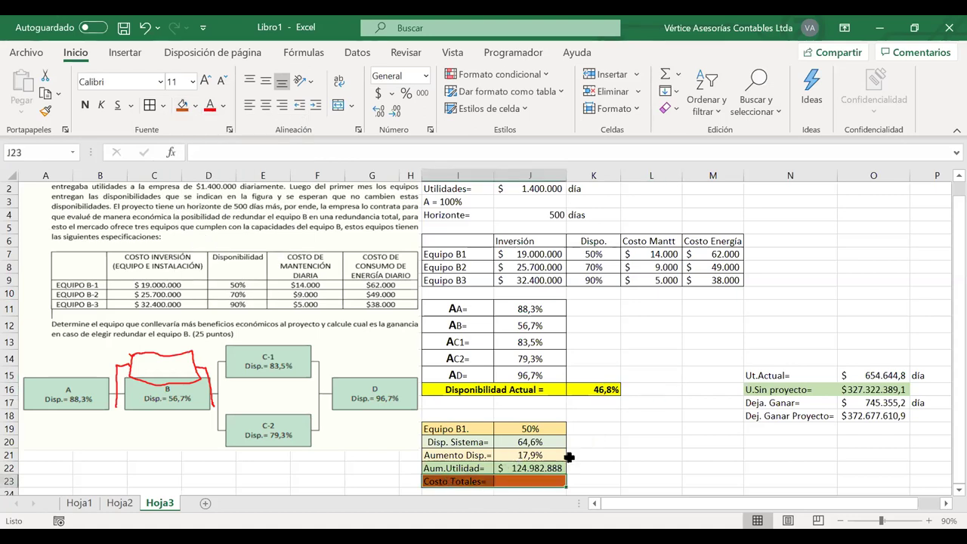
Calculate Equipo B1's investment plus its maintenance cost over the horizon in J23 with the formula =J7+L7*J4
left_click(522, 480)
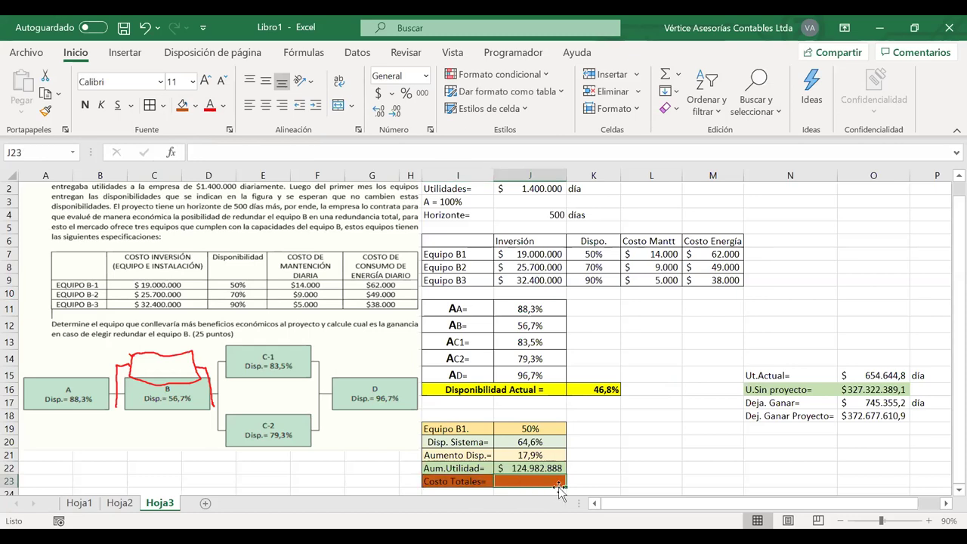
type("=")
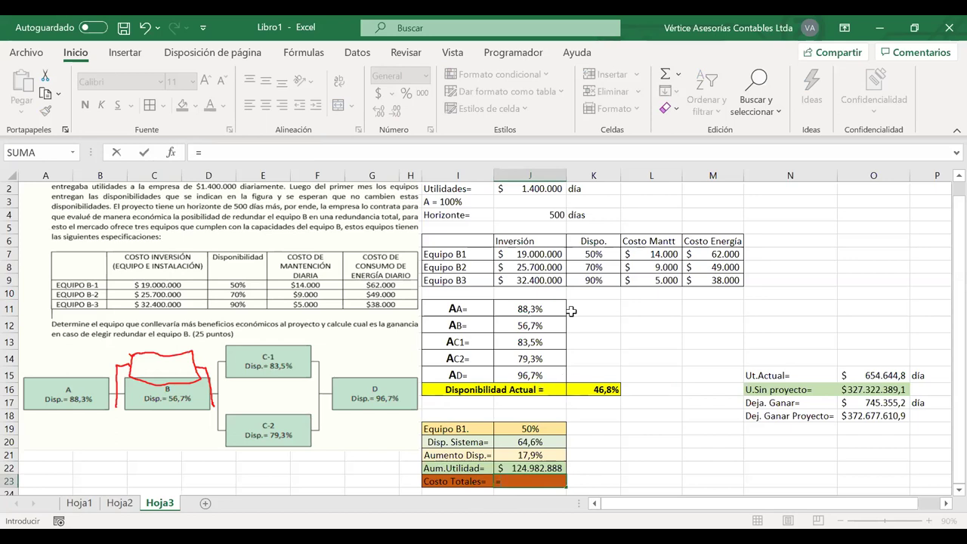
left_click(513, 254)
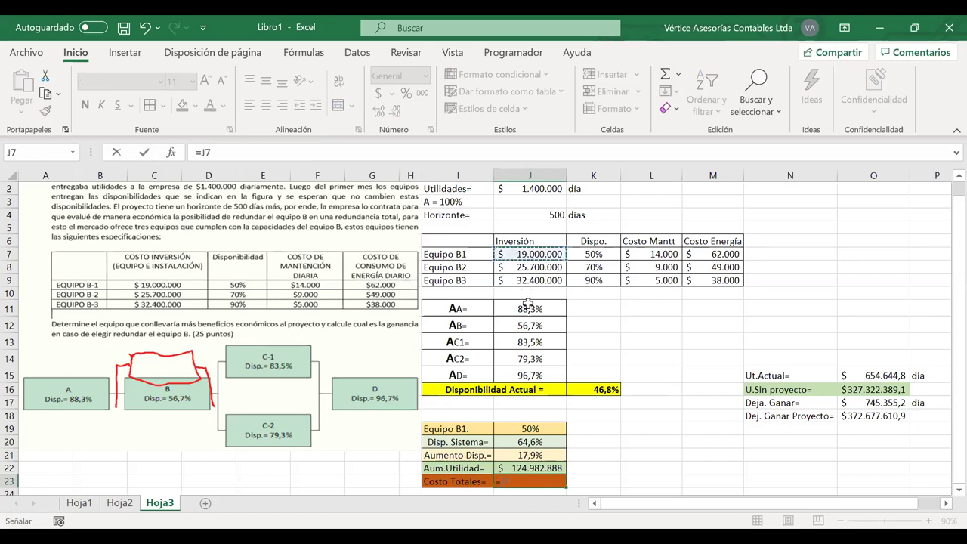
type("*")
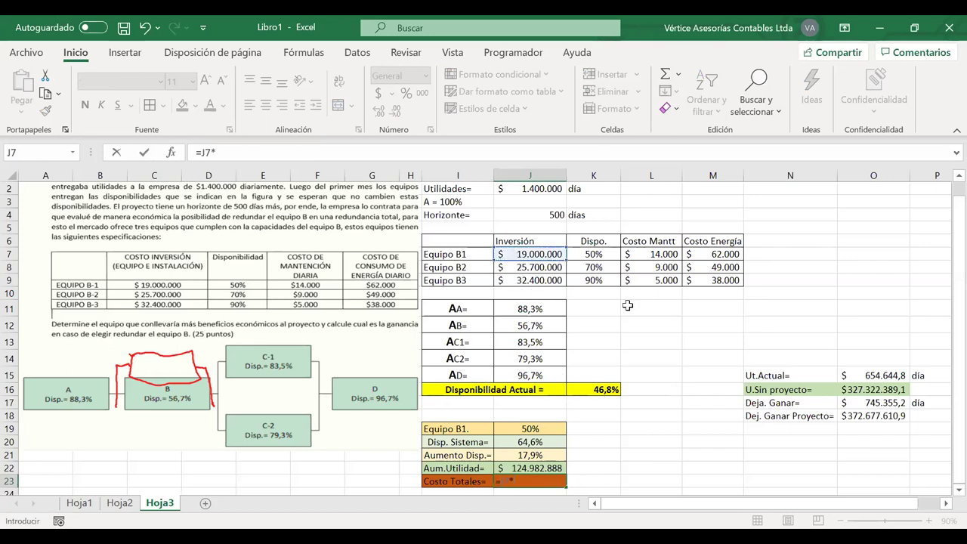
key("BackSpace")
type("+")
left_click(651, 254)
type("*")
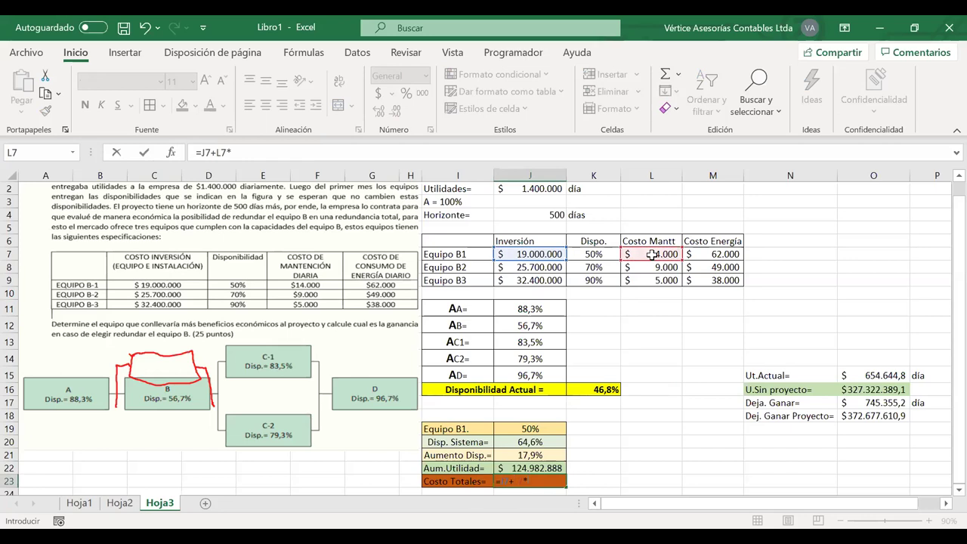
left_click(554, 214)
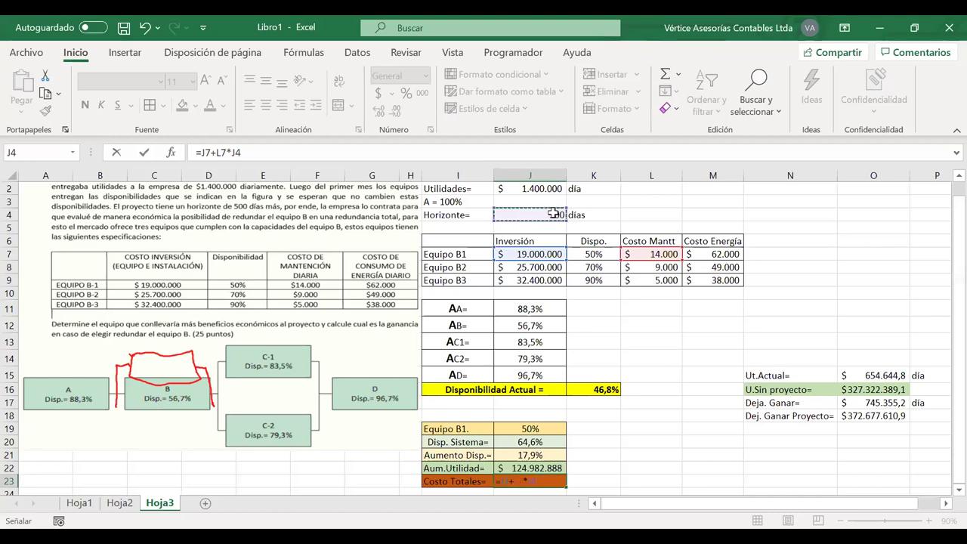
type("+")
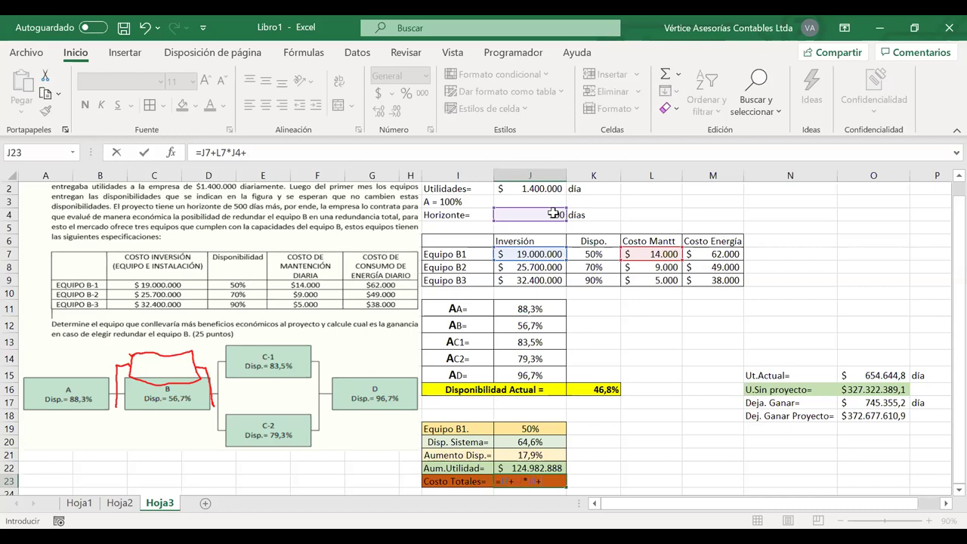
key("BackSpace")
key("Return")
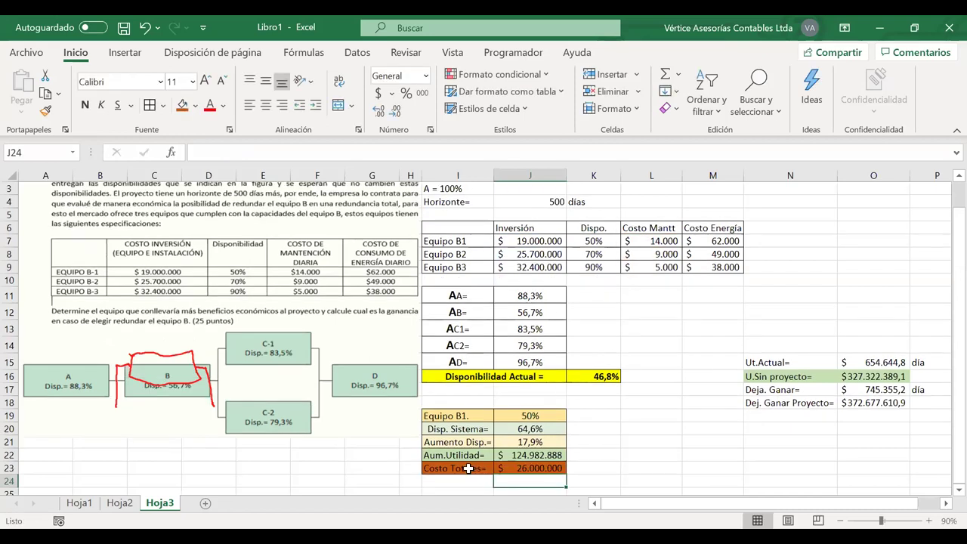
Change the fill of the Costo Totales row, I23:J23, to the standard theme orange
left_click_drag(470, 468, 514, 468)
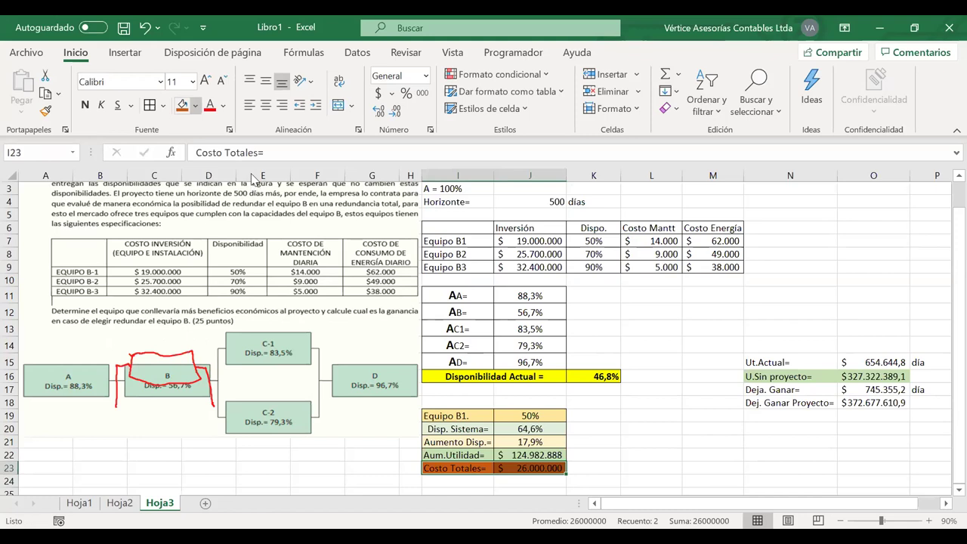
left_click(195, 105)
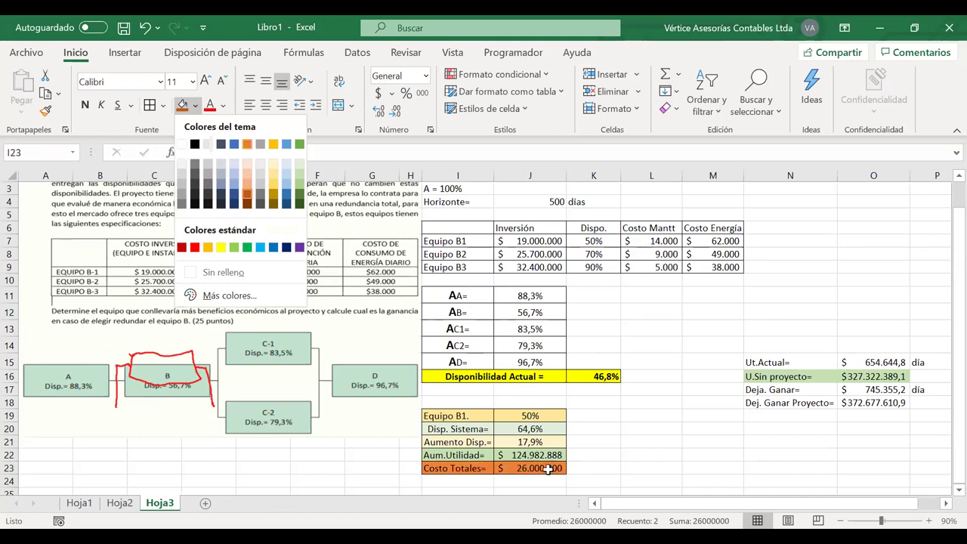
left_click(247, 144)
double_click(554, 468)
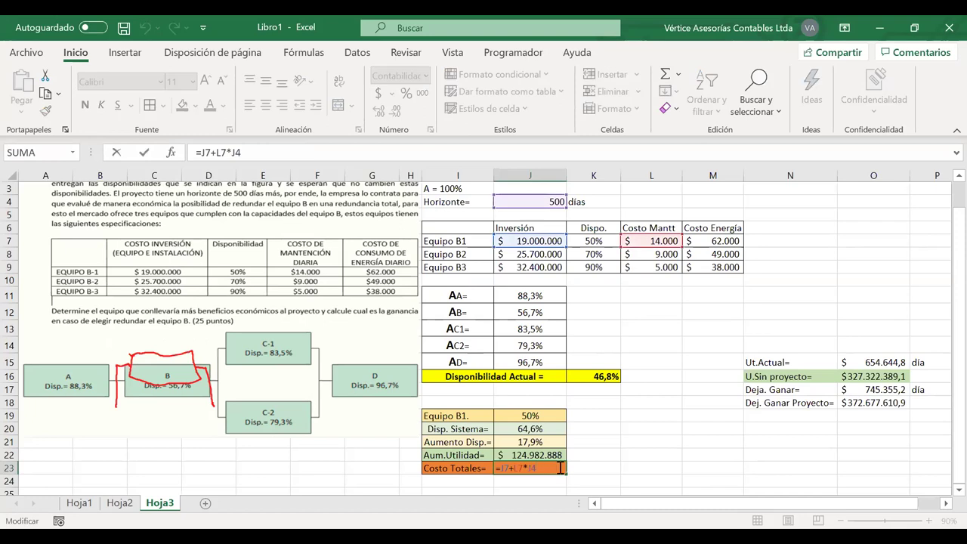
key("Return")
left_click(510, 469)
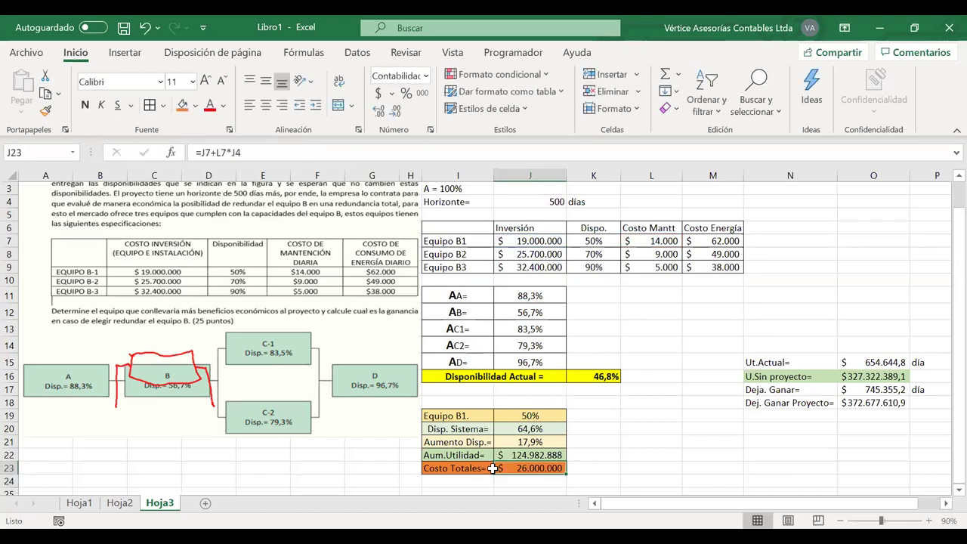
Change the fill of the Costo Totales row, I23:J23, to a light orange shade
left_click_drag(488, 468, 529, 469)
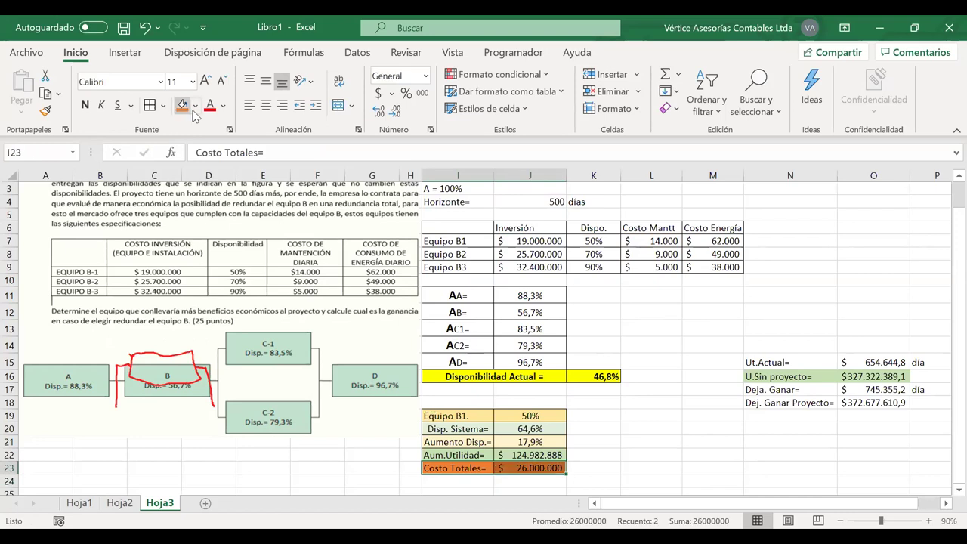
key("alt+h")
key("h")
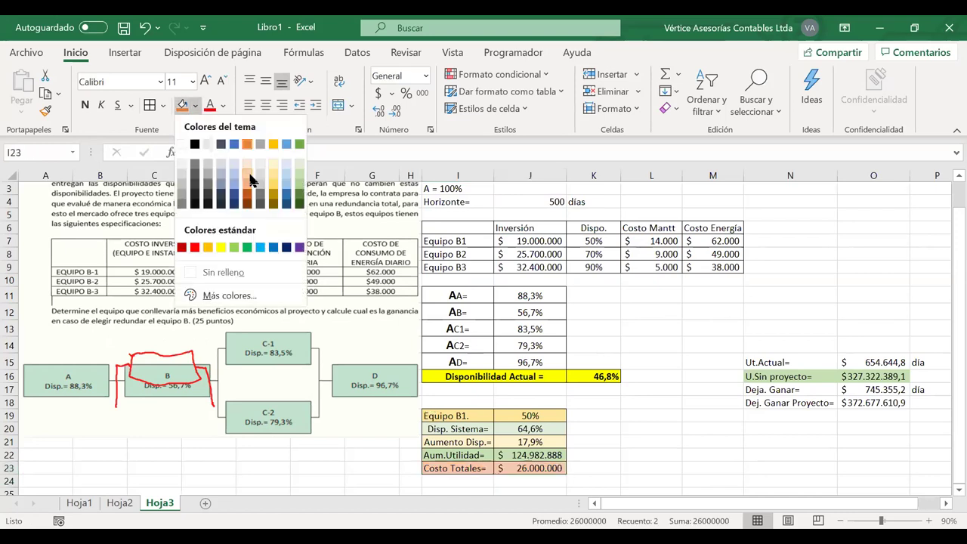
left_click(531, 467)
Add the energy cost over the horizon to the Costo Totales formula in J23, making it =J7+L7*J4+M7*J4
double_click(531, 466)
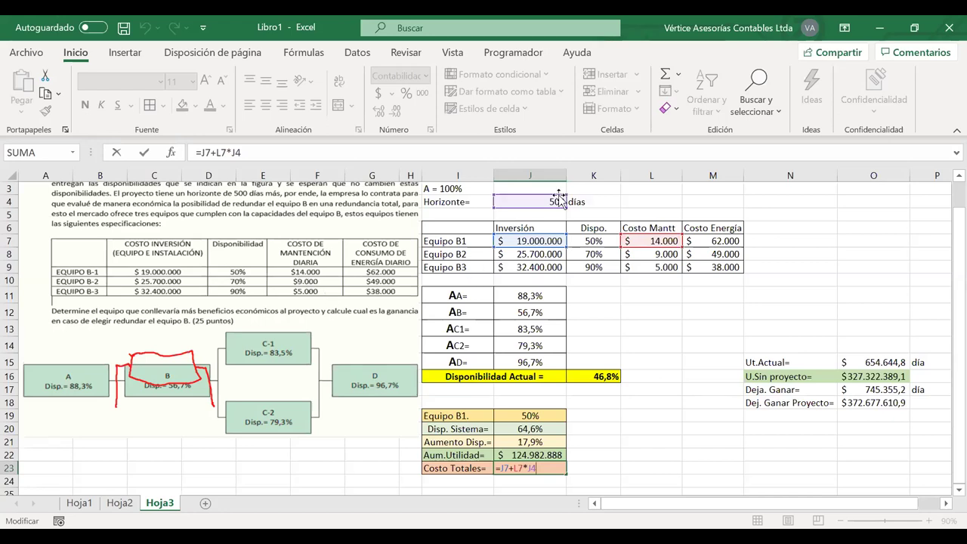
type("+")
left_click(694, 240)
type("*")
left_click(543, 202)
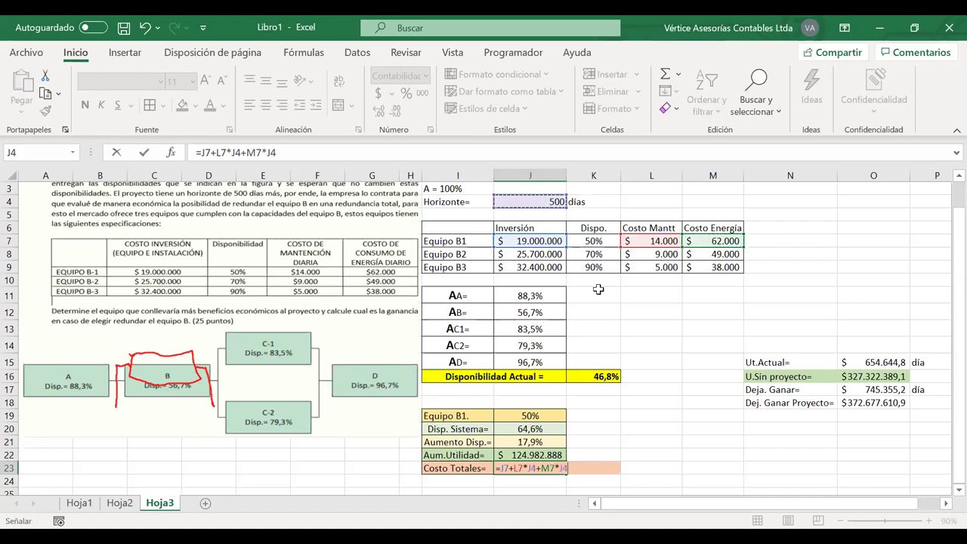
key("Return")
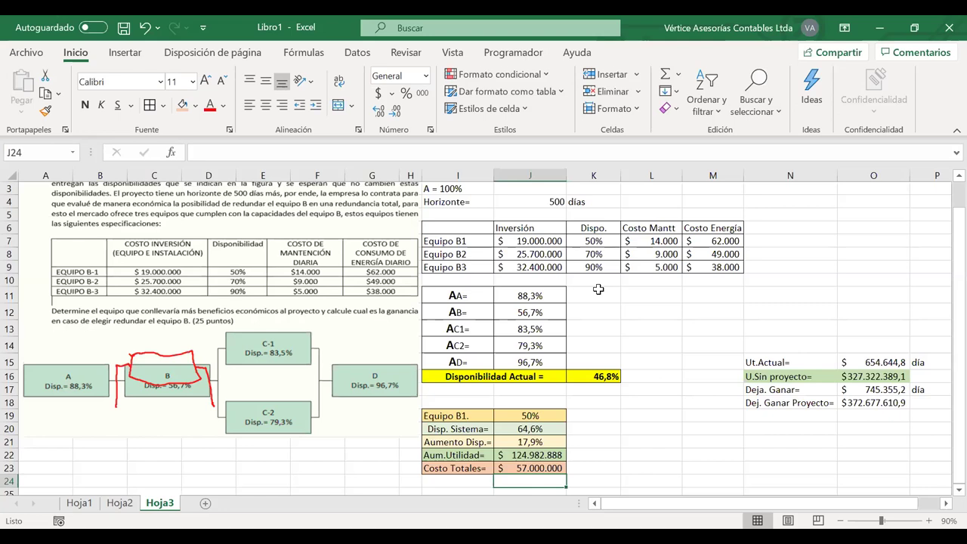
left_click(451, 480)
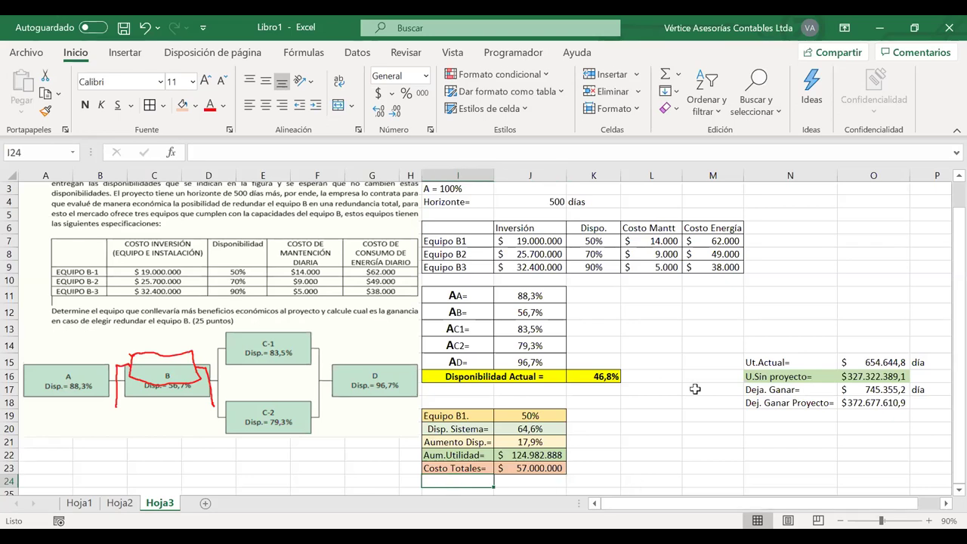
Label I24 "Utilidad Real=" and calculate it in J24 as profit increase minus total costs with =J22-J23
type("Util")
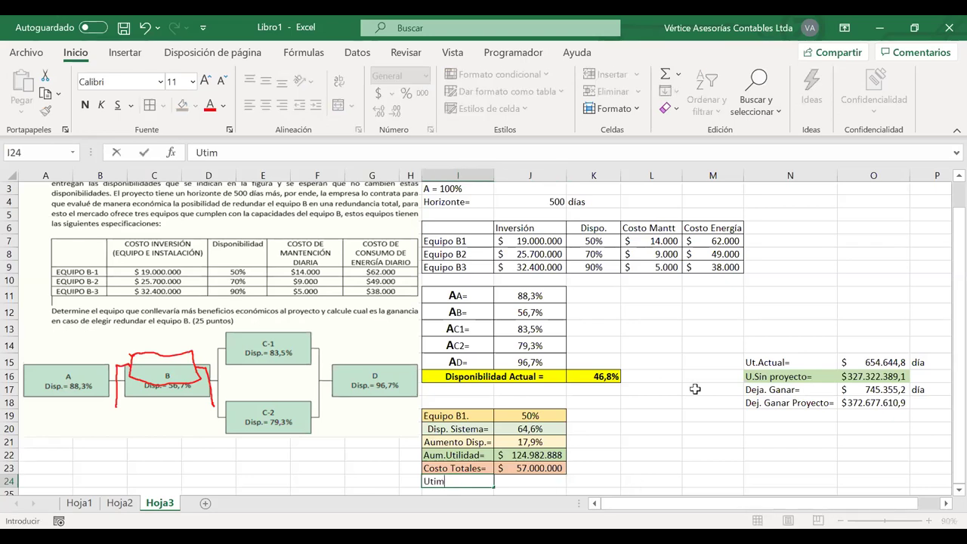
type("idad Real=")
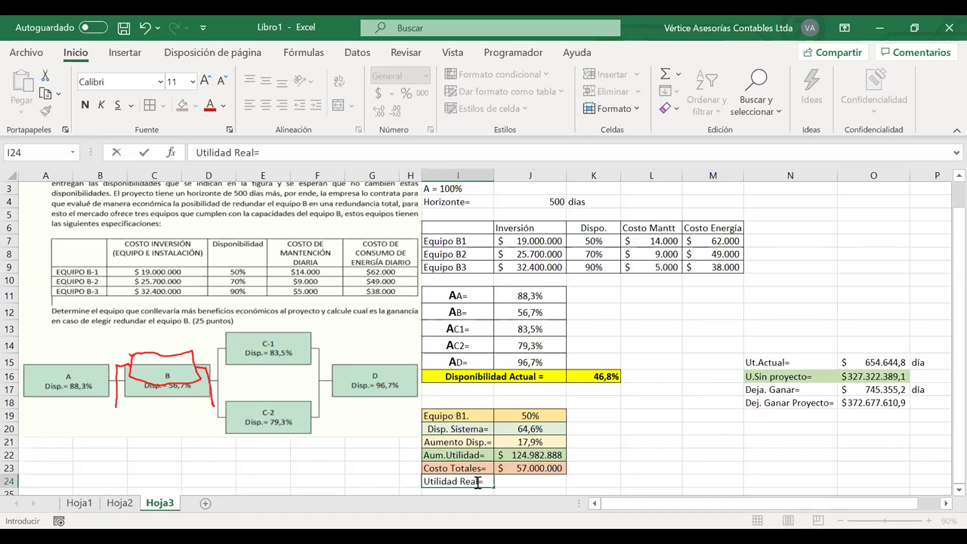
key("Tab")
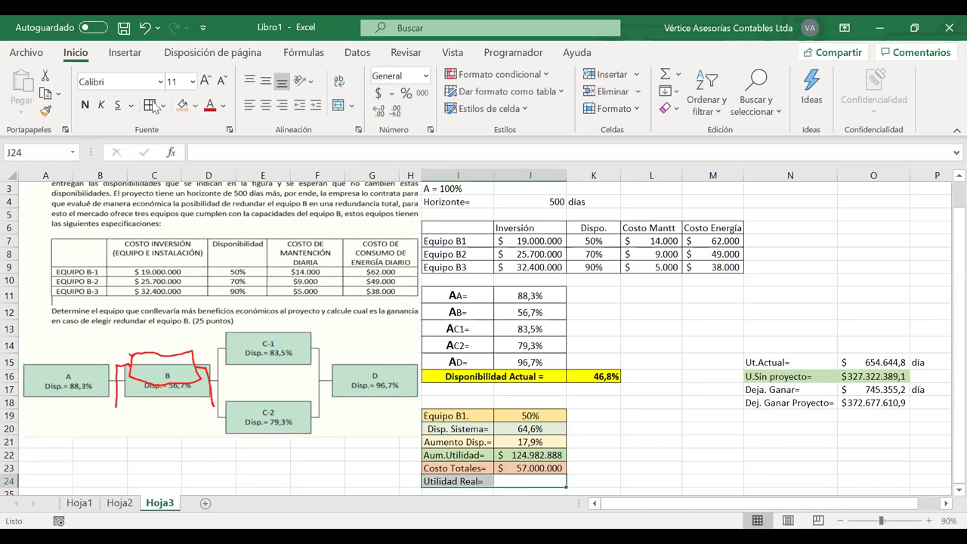
type("=")
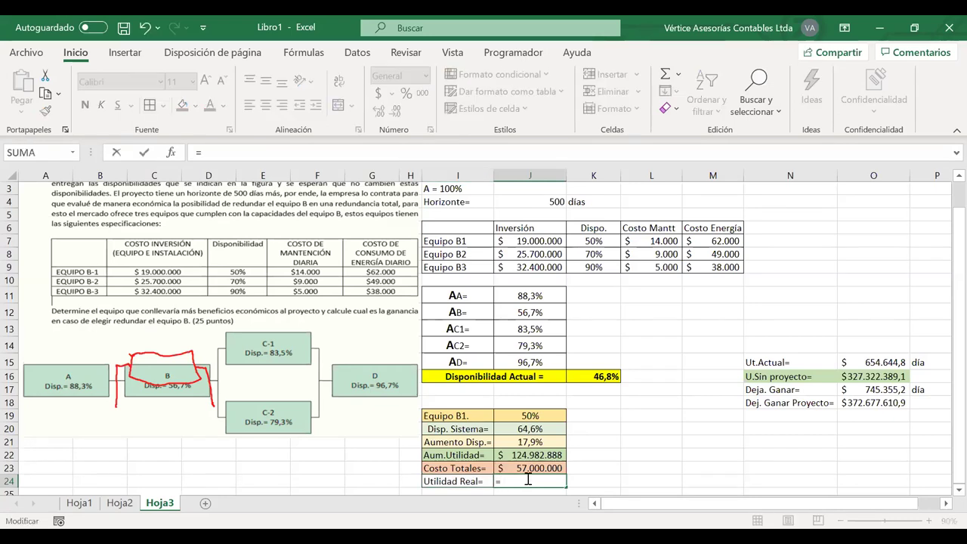
left_click(523, 455)
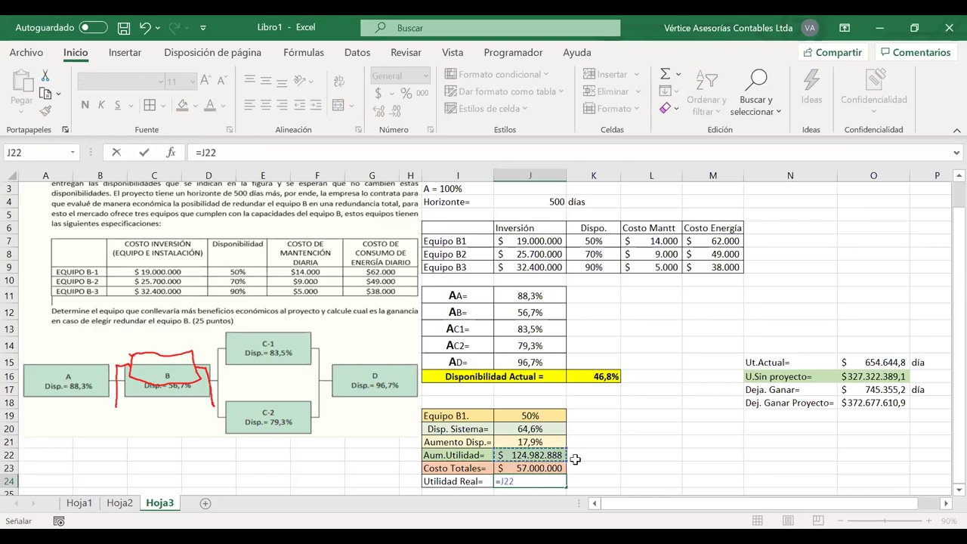
type("-")
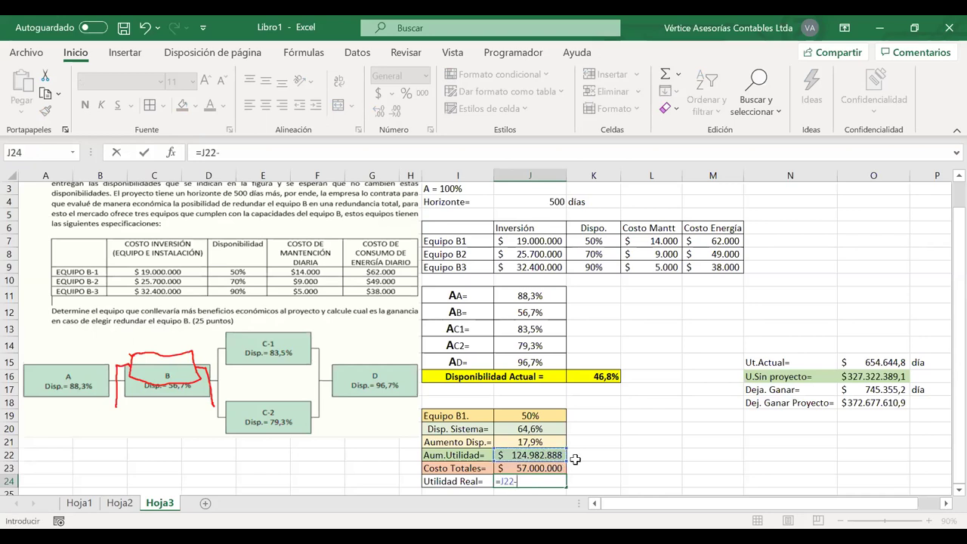
left_click(532, 467)
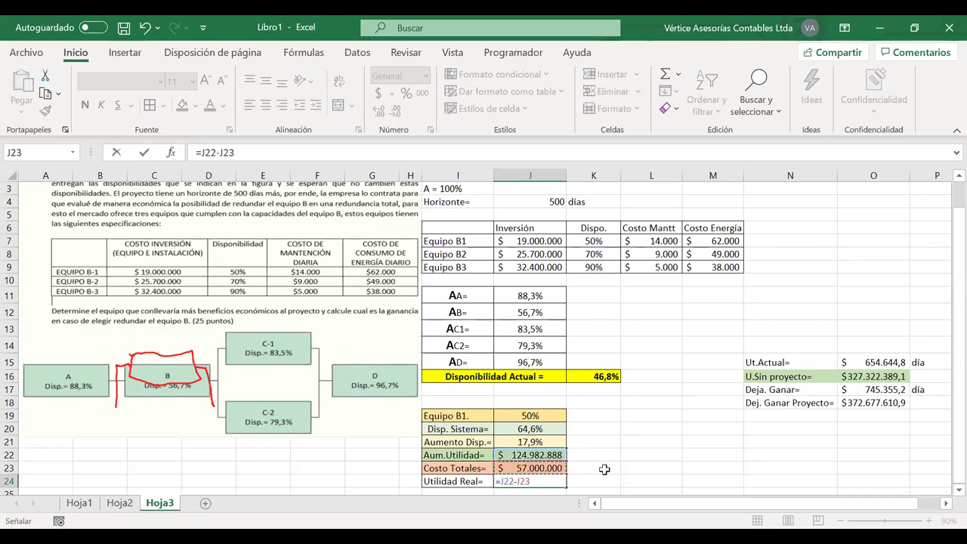
key("Return")
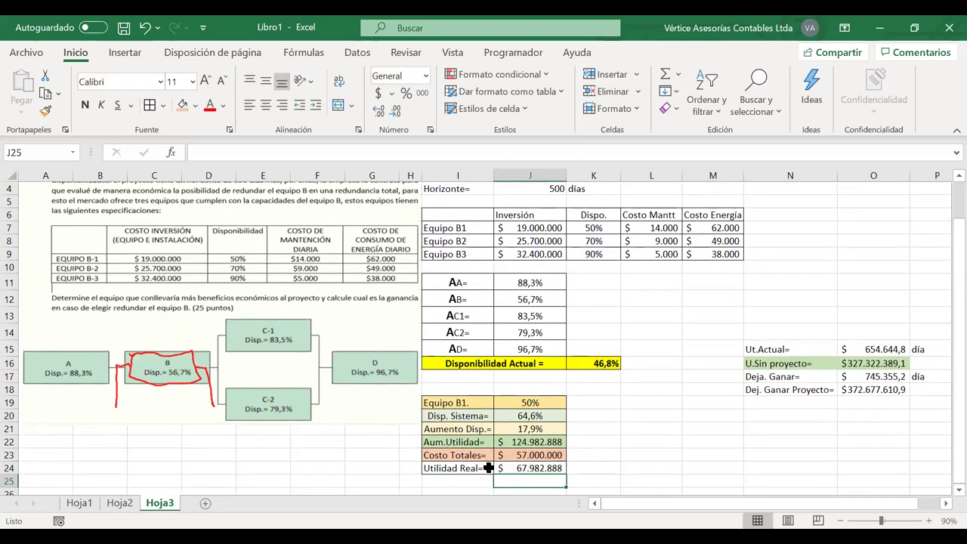
left_click_drag(532, 467, 465, 468)
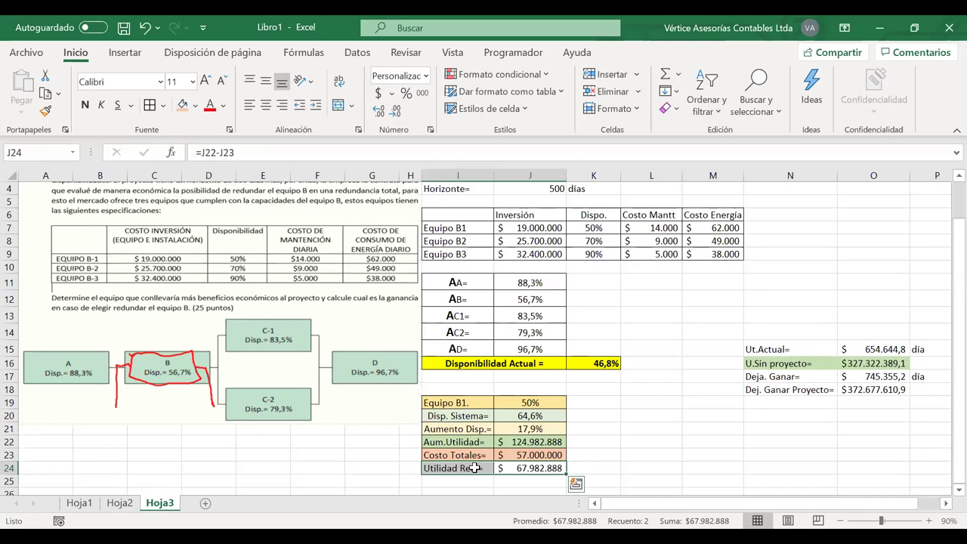
left_click(512, 468)
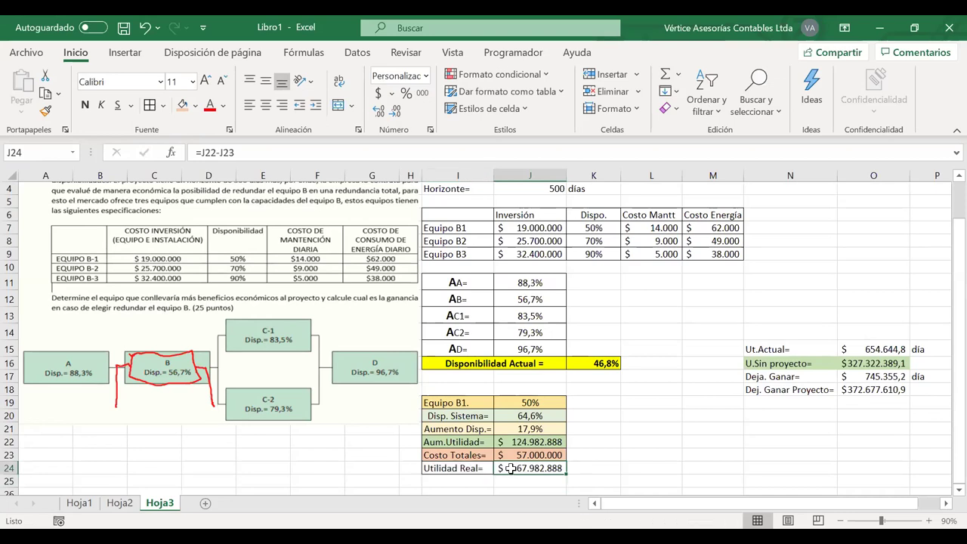
left_click_drag(467, 469, 523, 467)
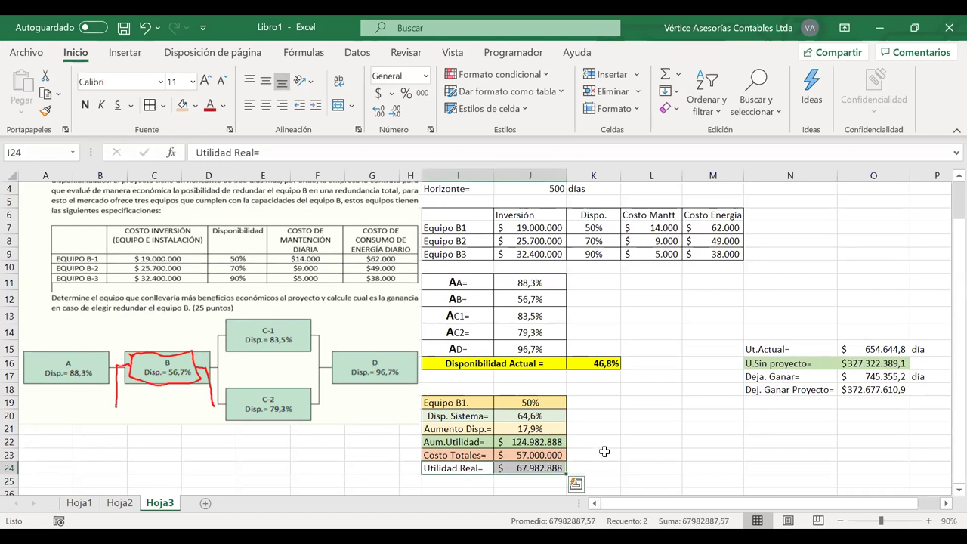
left_click(605, 451)
Set the project horizon in J4 to 365 days to test its effect on Utilidad Real
scroll(601, 453, "up", 1)
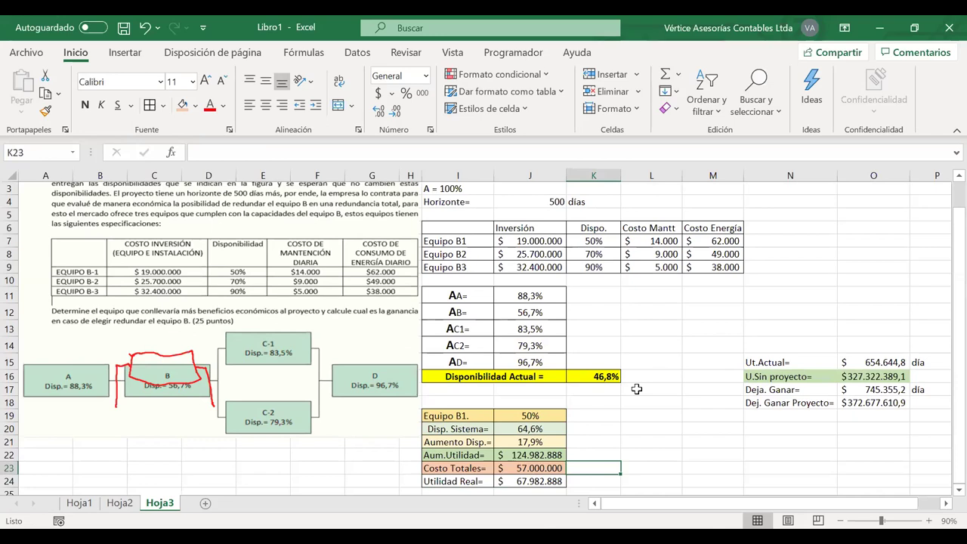
left_click(523, 200)
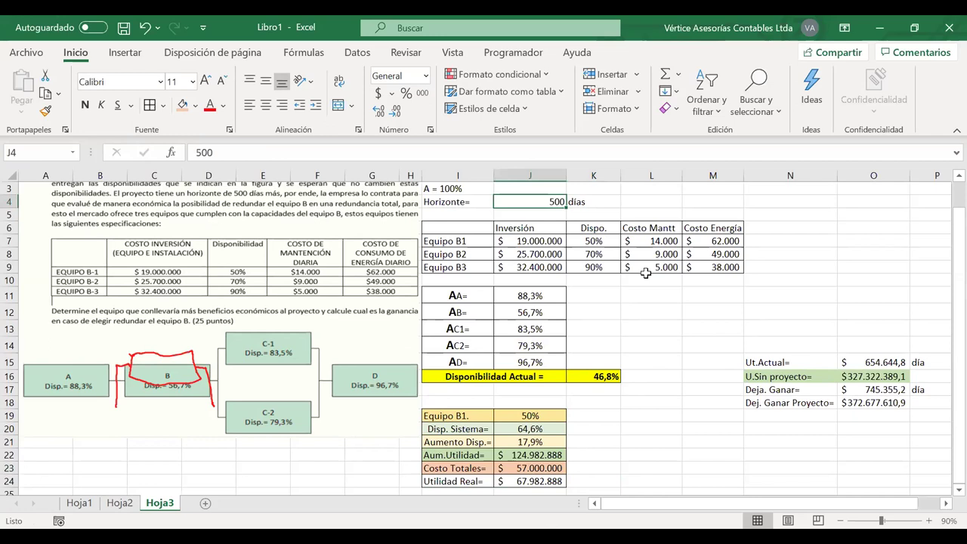
type("365")
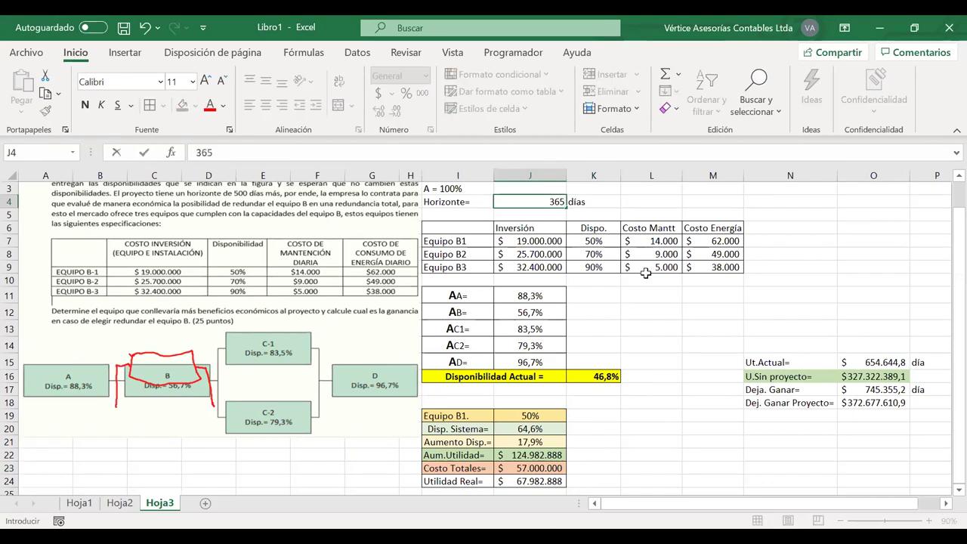
key("Return")
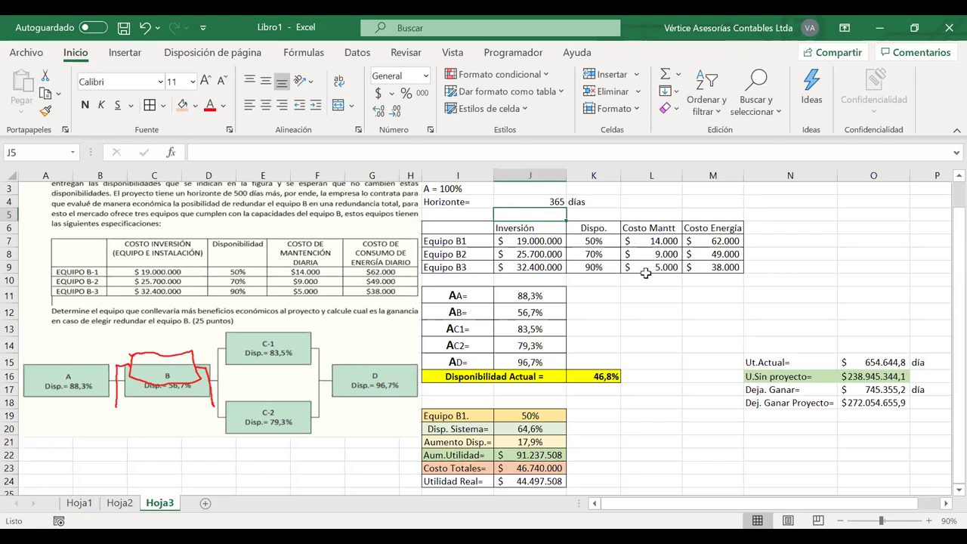
Set the project horizon in J4 to 100 days and check the Utilidad Real row
left_click(529, 198)
type("100")
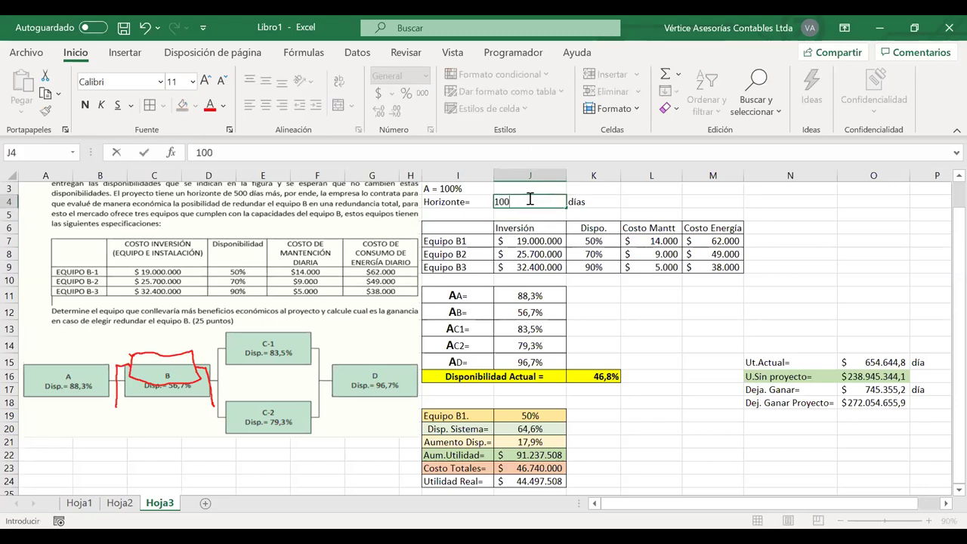
key("Return")
left_click_drag(523, 481, 476, 482)
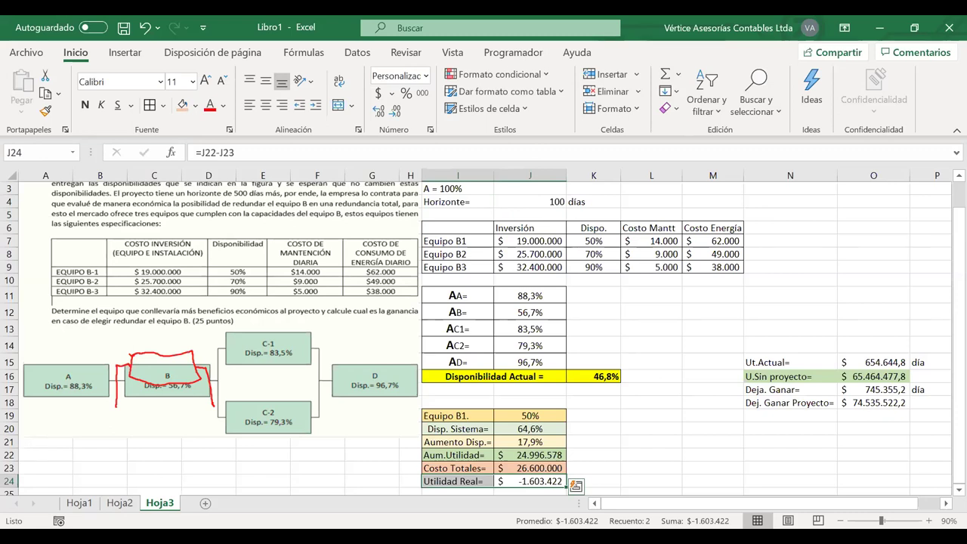
Set the project horizon in J4 to 120 days
left_click(550, 205)
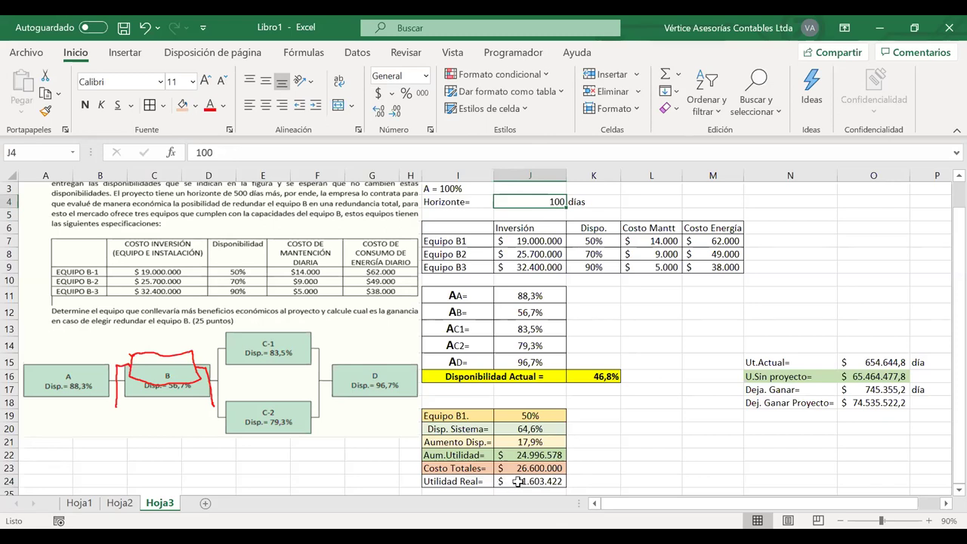
type("120")
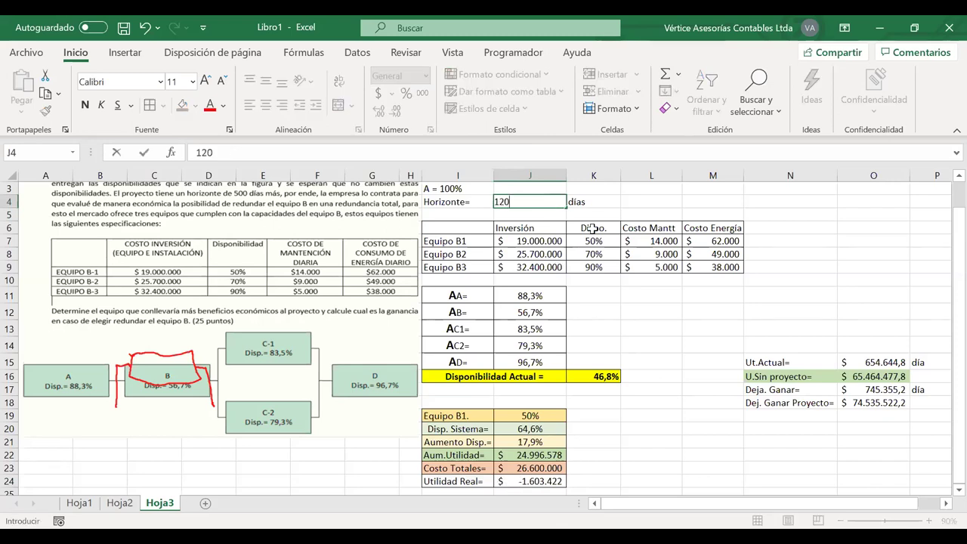
key("Return")
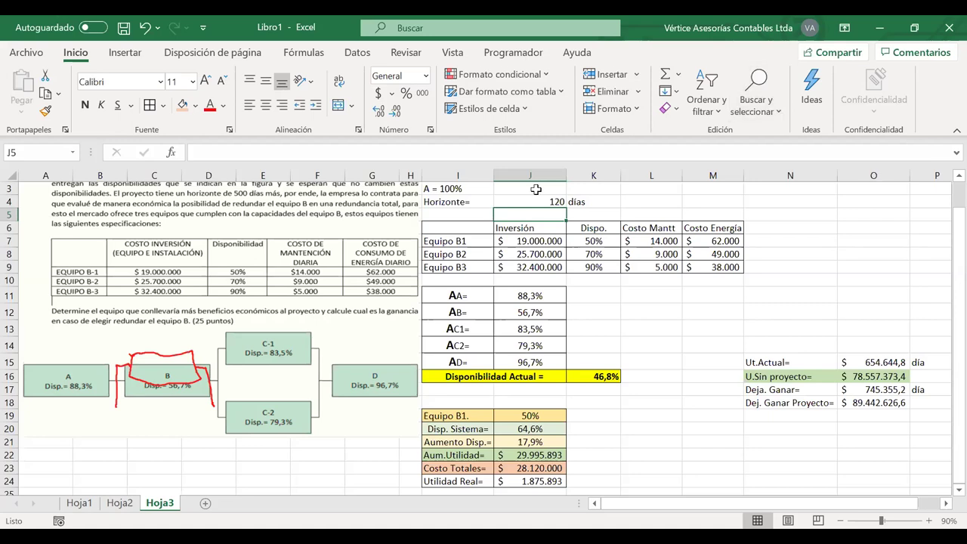
Try an availability of 40% for Equipo B1 in K7, and undo the change
left_click(604, 242)
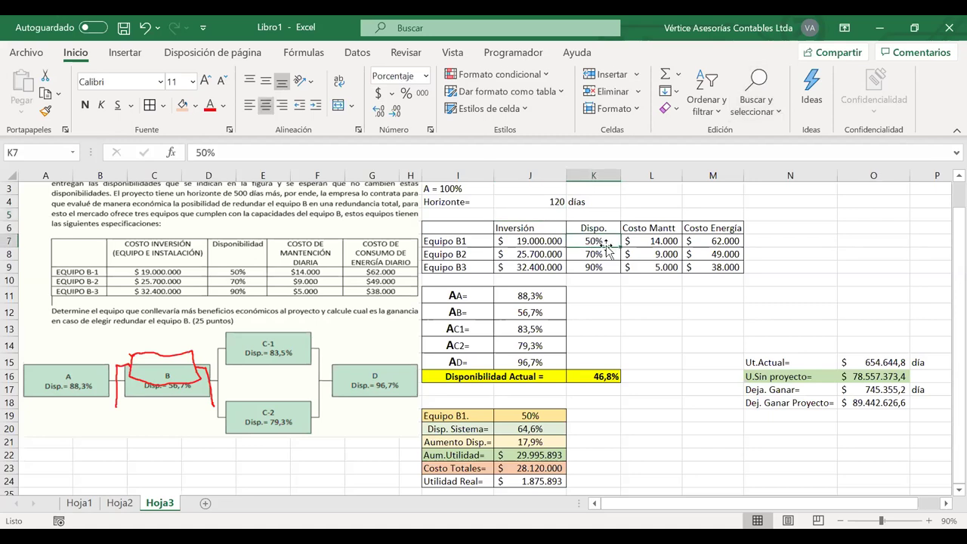
type("40")
key("Return")
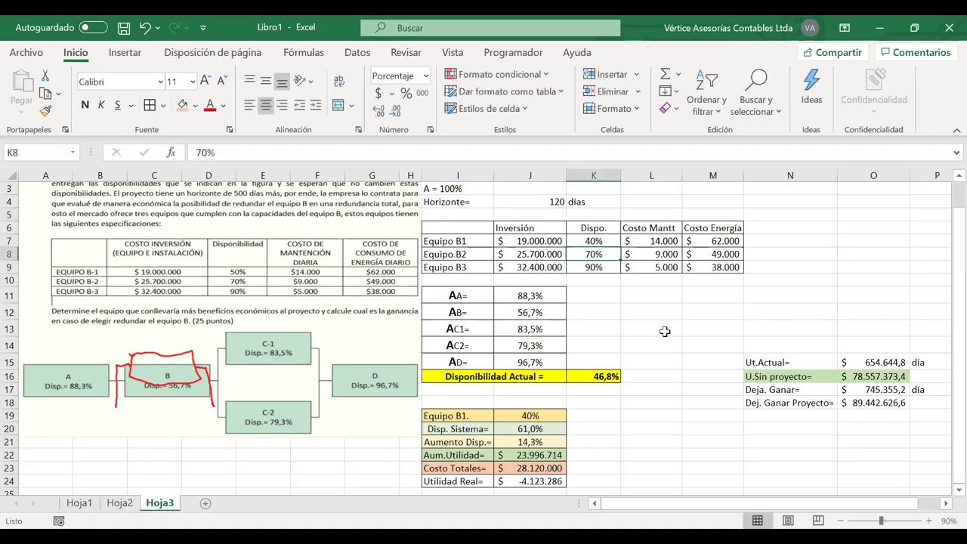
key("ctrl+z")
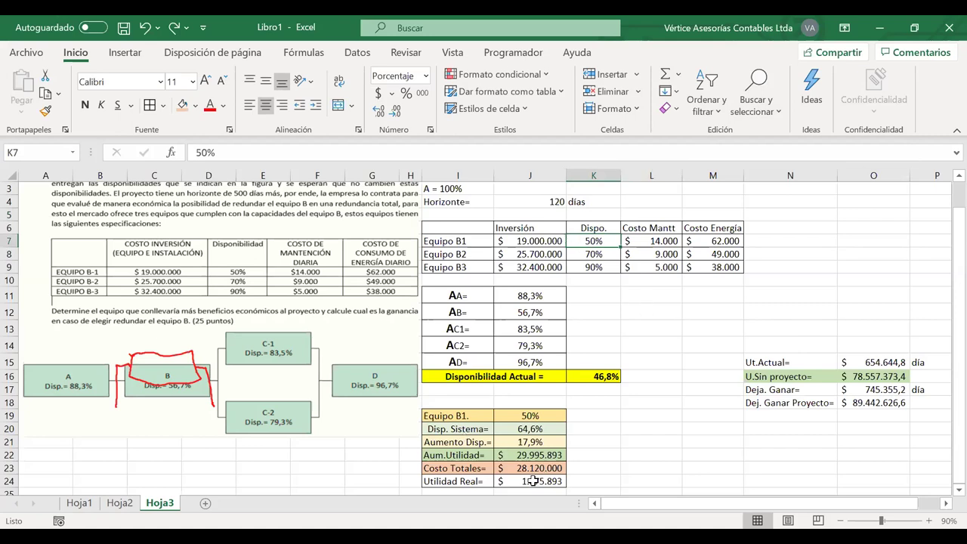
Set the project horizon in J4 back to 500 days and check the Utilidad Real row
left_click_drag(533, 480, 484, 479)
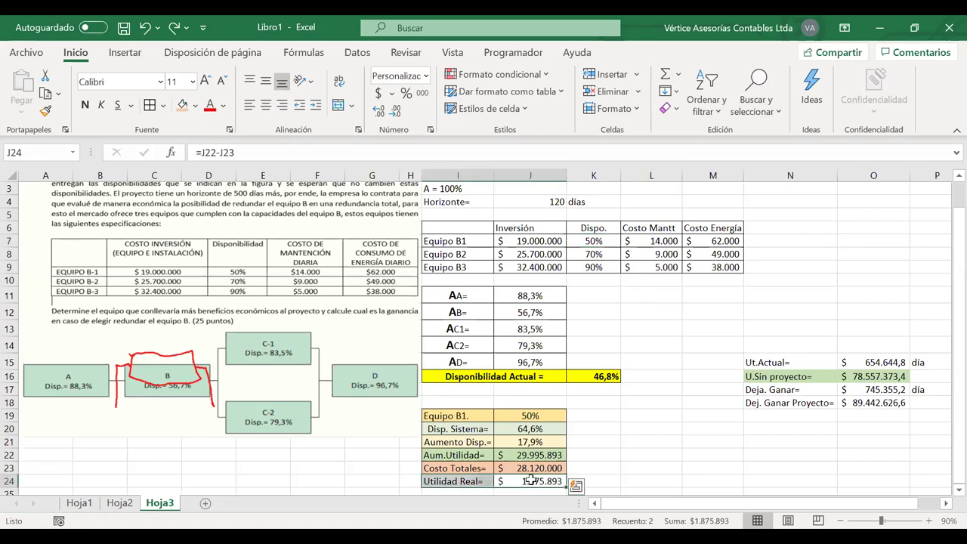
left_click(544, 202)
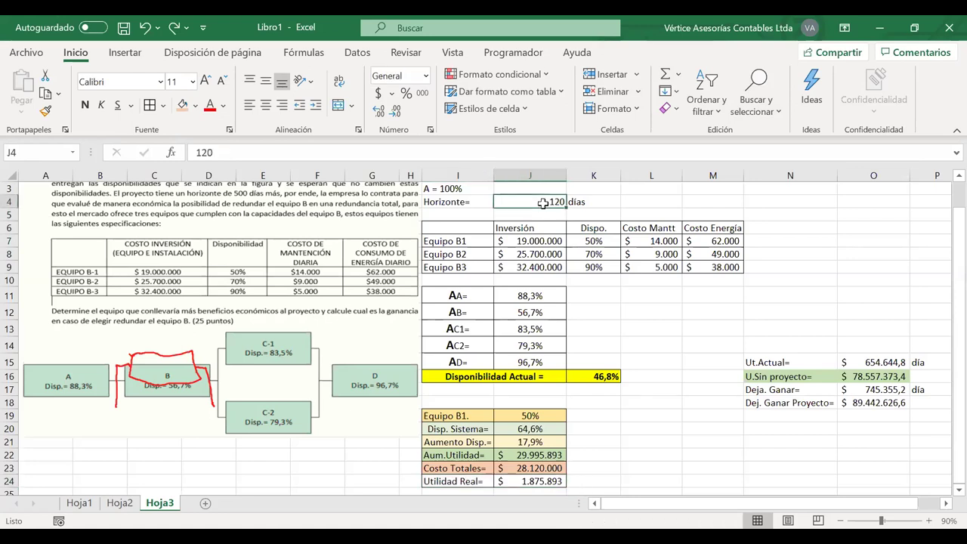
type("500")
key("Return")
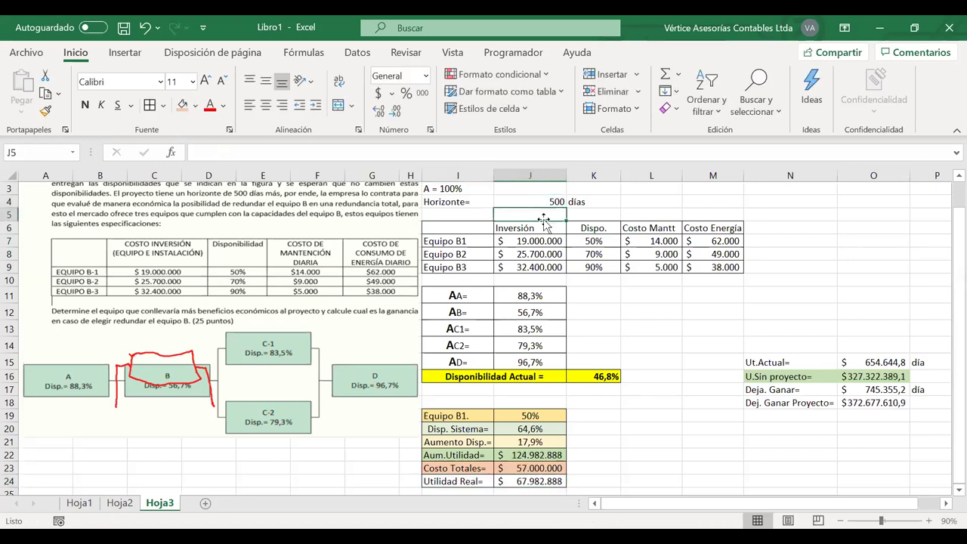
mouse_move(540, 481)
left_mouse_down()
mouse_move(484, 480)
mouse_move(529, 480)
left_mouse_up()
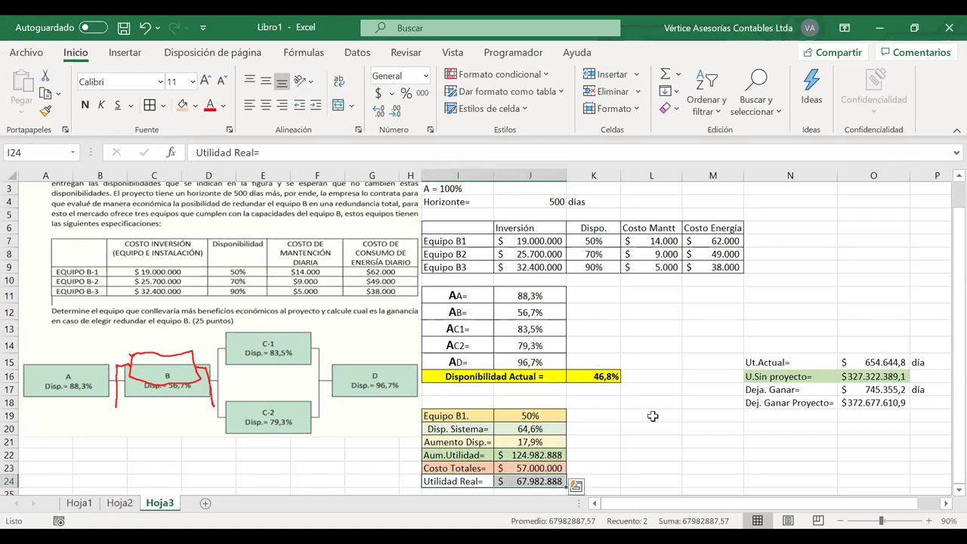
Move the profit summary block N15:O18 up to N12:O15 and narrow column K
left_click_drag(750, 363, 861, 403)
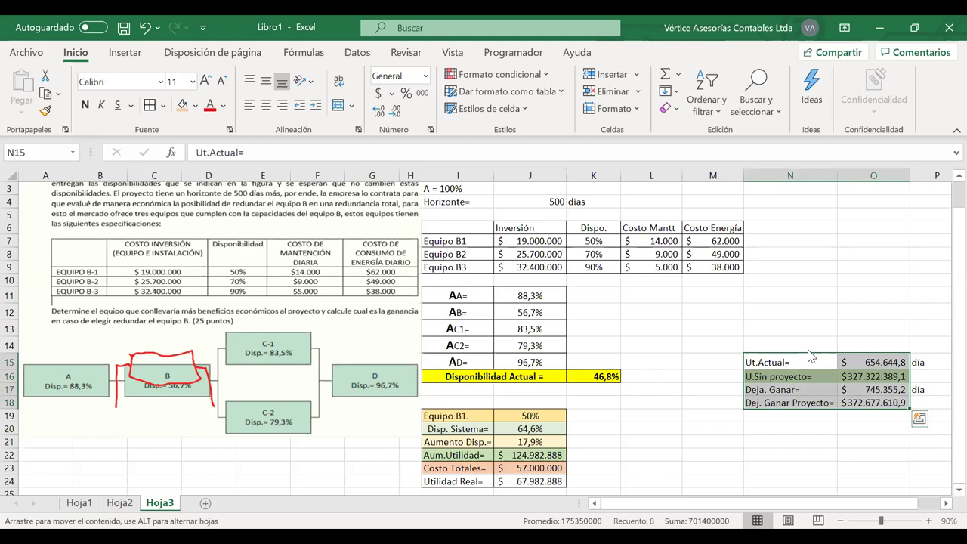
left_click_drag(810, 355, 810, 306)
left_click(631, 415)
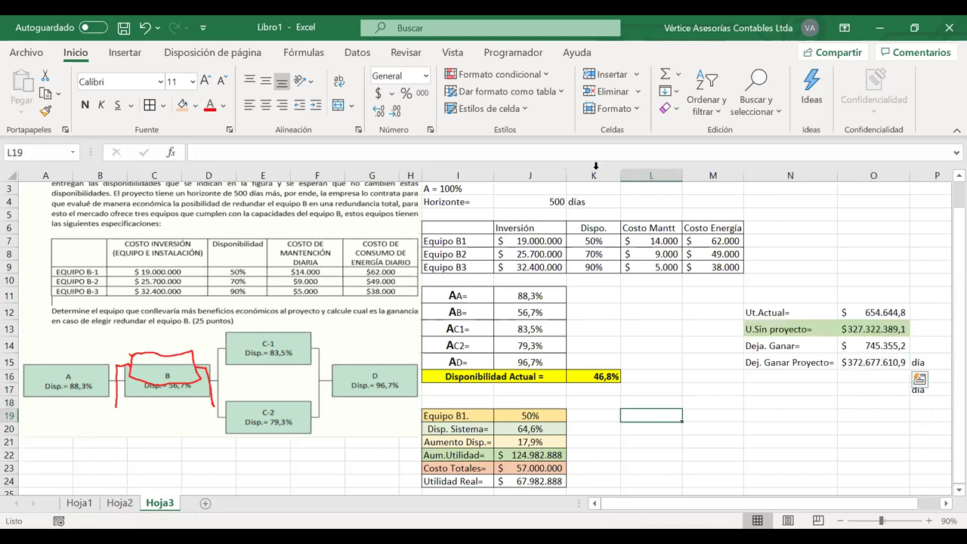
left_click_drag(621, 175, 597, 175)
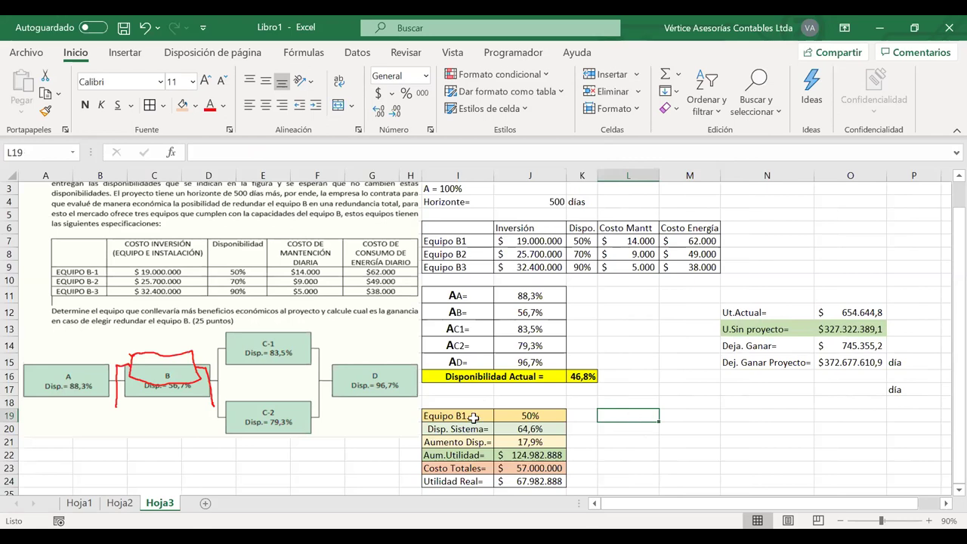
Copy the formatting of the Equipo B1 block, I19:J24, onto L19:M24
left_click_drag(470, 414, 529, 482)
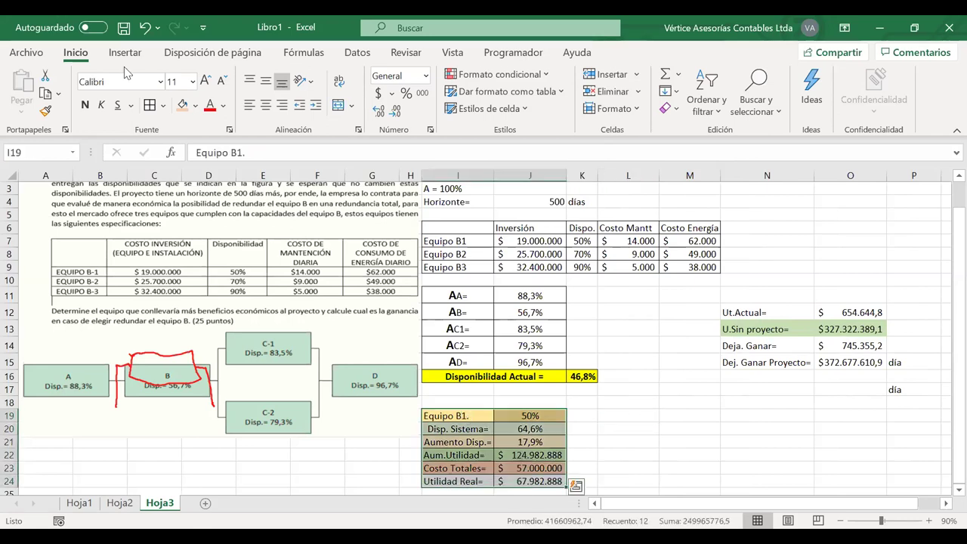
left_click(44, 113)
left_click_drag(611, 416, 670, 478)
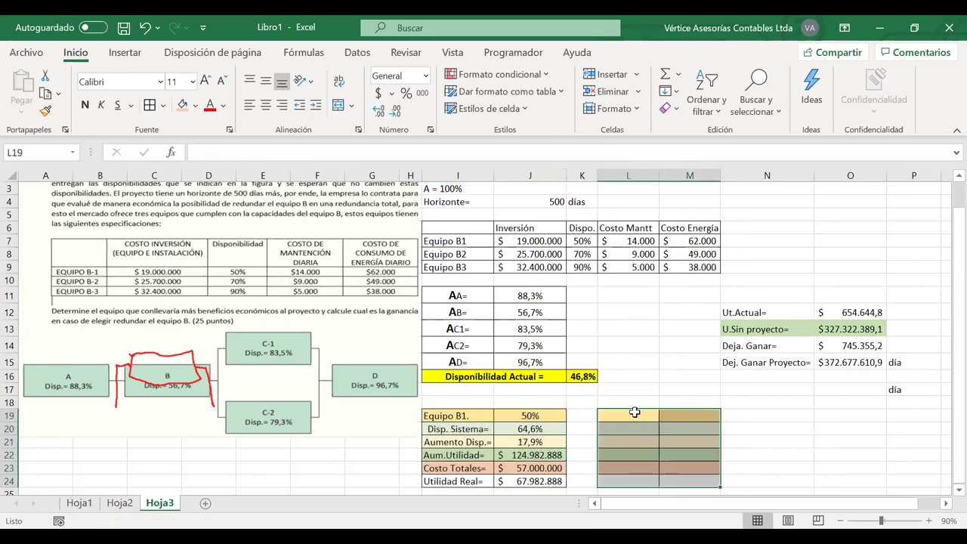
Label L19 as "Equipo B2." and link M19 to the Equipo B2 availability in K8
left_click(634, 411)
type("Eq")
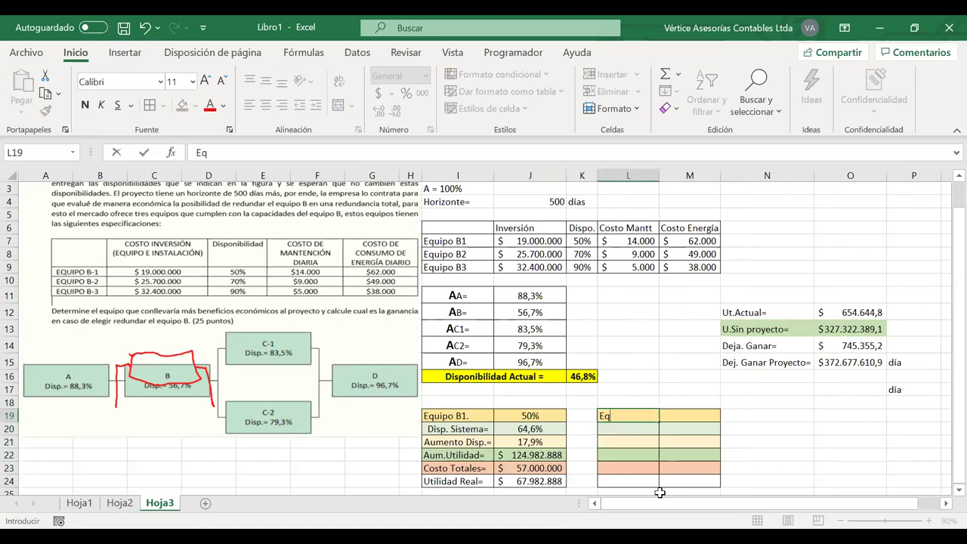
type("uipo B2.")
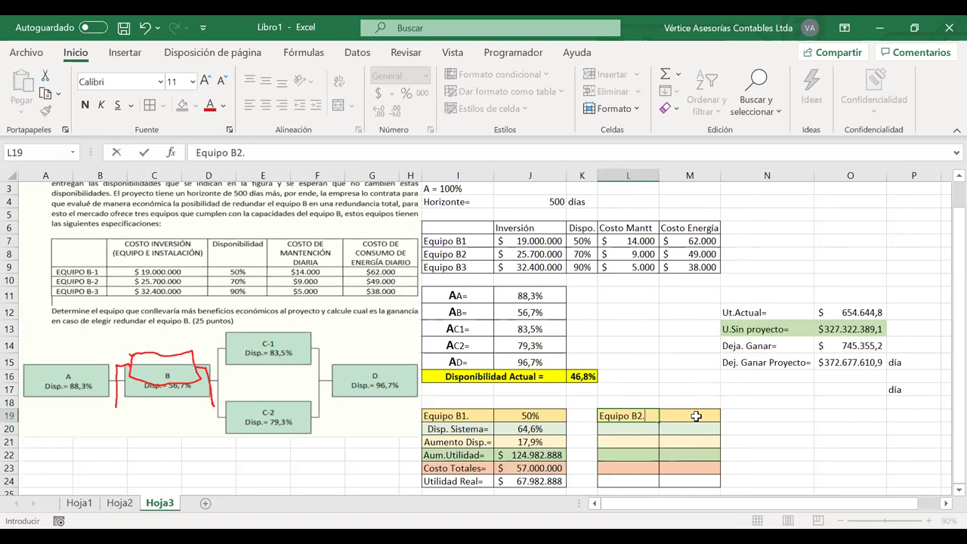
left_click(695, 415)
type("=")
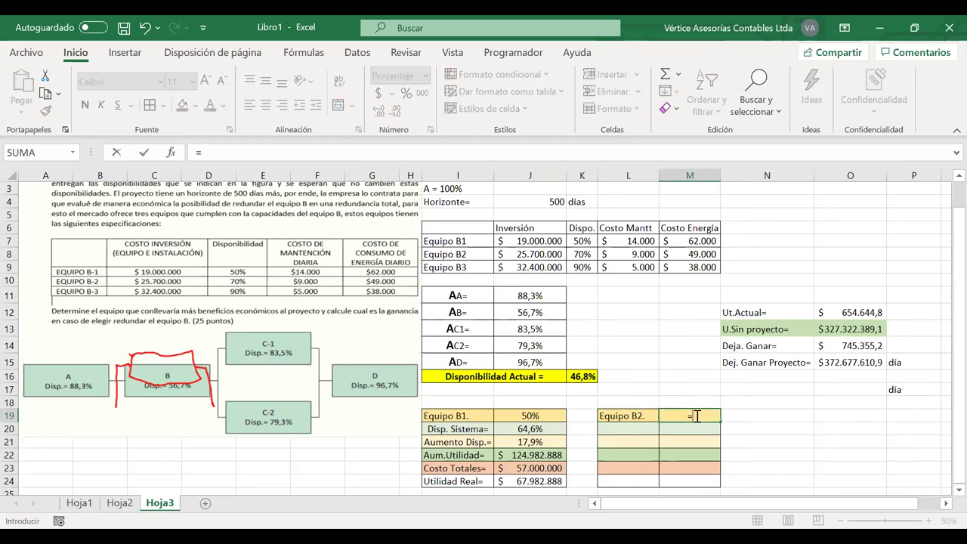
left_click(585, 256)
key("Return")
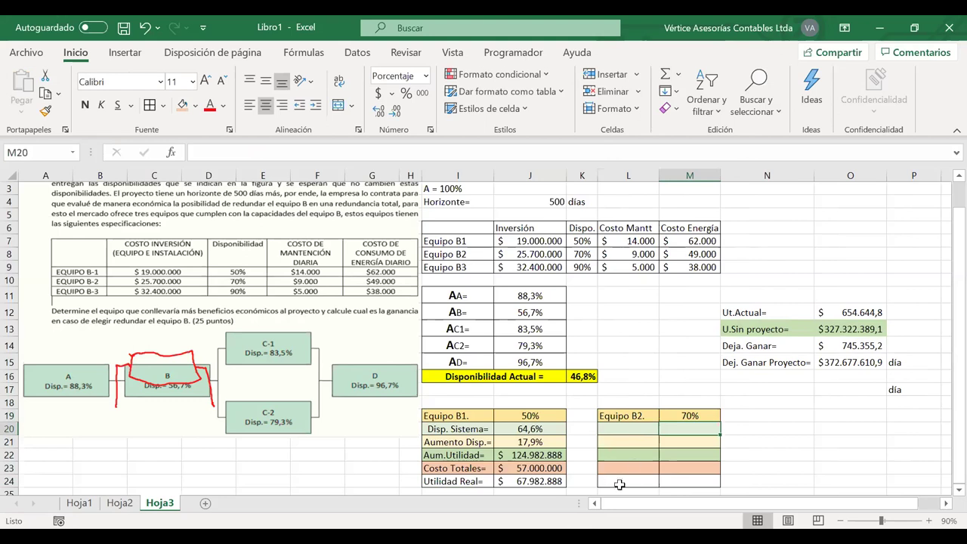
Copy the row labels I20:I24 to L20:L24 and widen column L to fit them
left_click(616, 428)
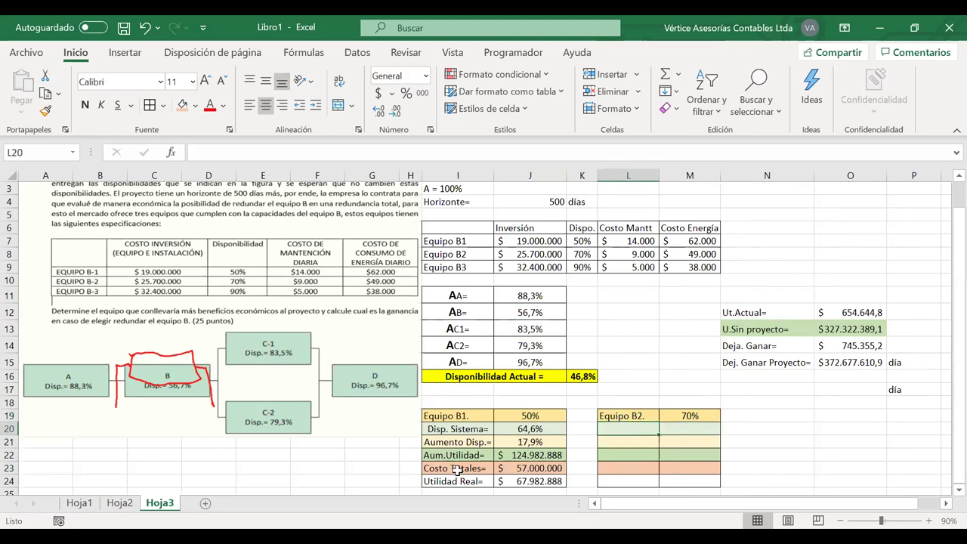
left_click_drag(458, 429, 459, 476)
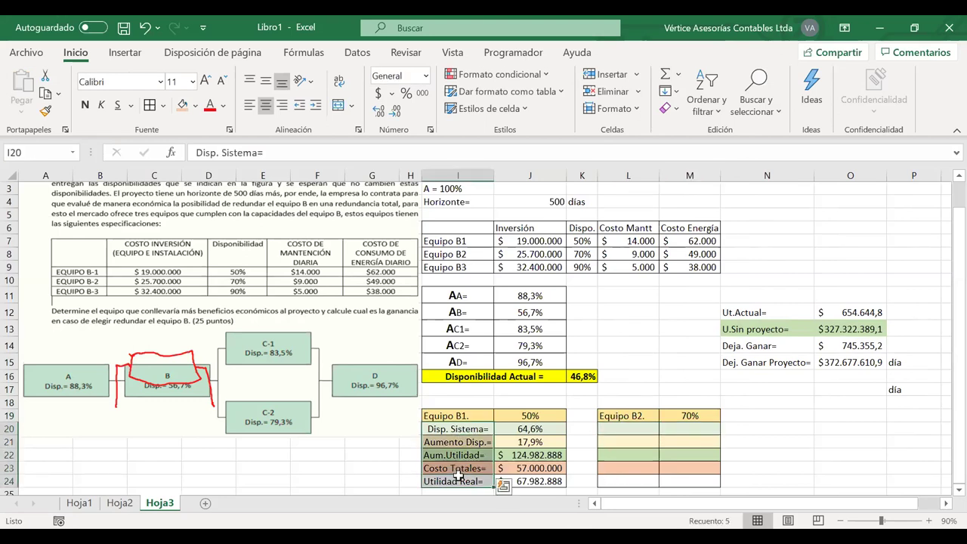
key("ctrl+c")
left_click(618, 429)
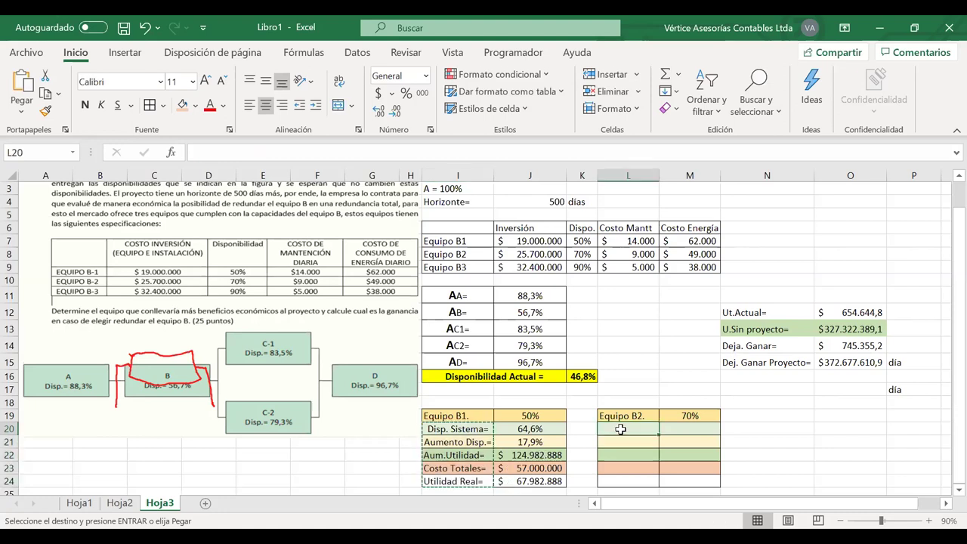
key("ctrl+v")
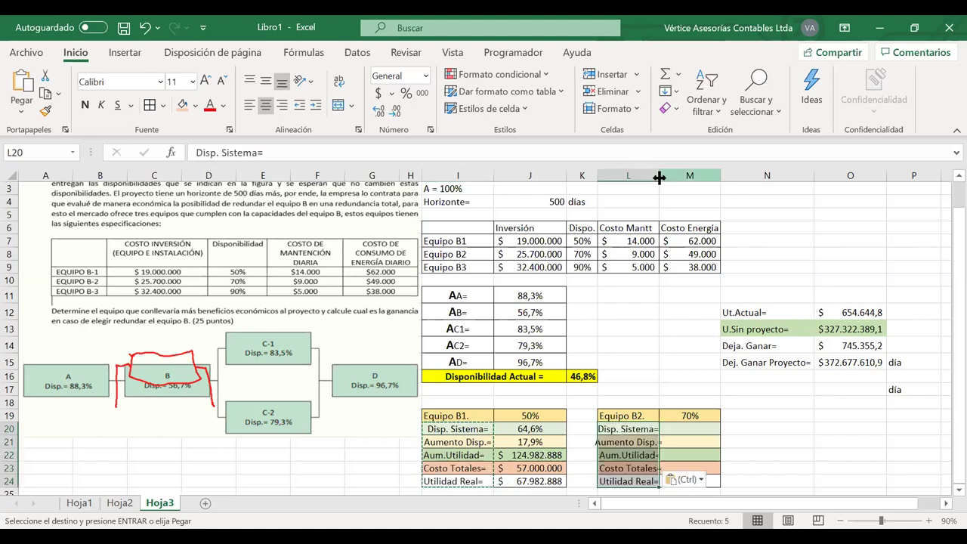
left_click_drag(659, 178, 669, 177)
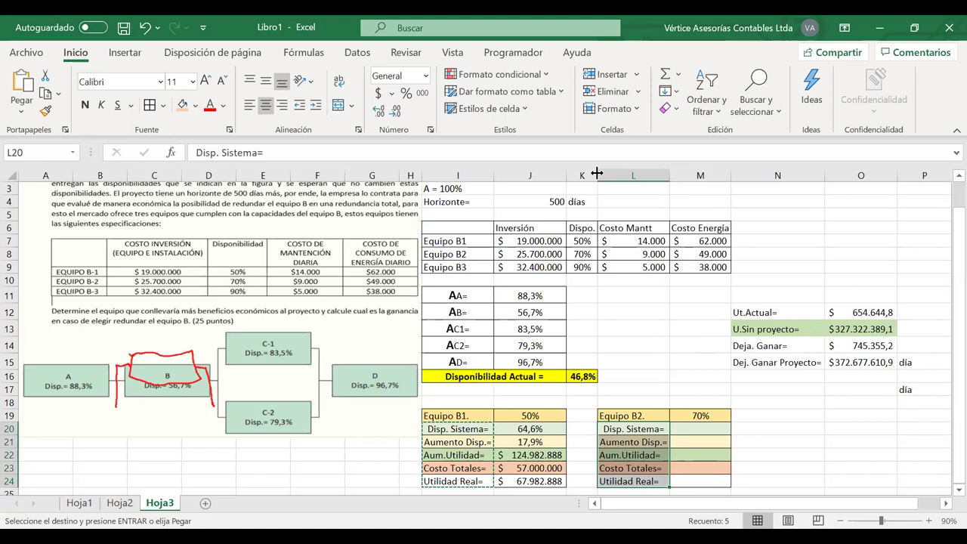
left_click_drag(596, 174, 600, 174)
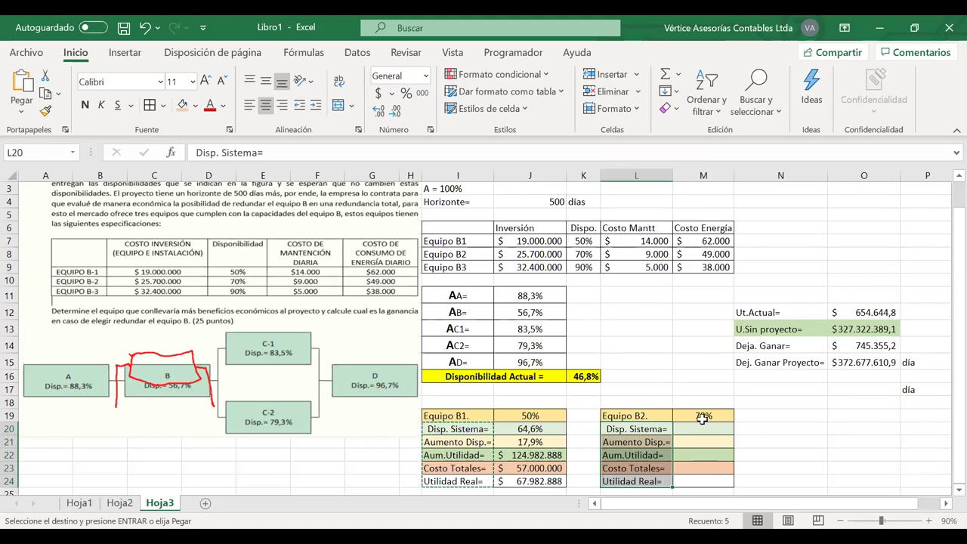
key("ctrl+z")
Begin the Disp. Sistema formula in M20 with equipment A and the redundant B pair: =J11*(1-(1-J12)*(1-M19))
left_click(701, 428)
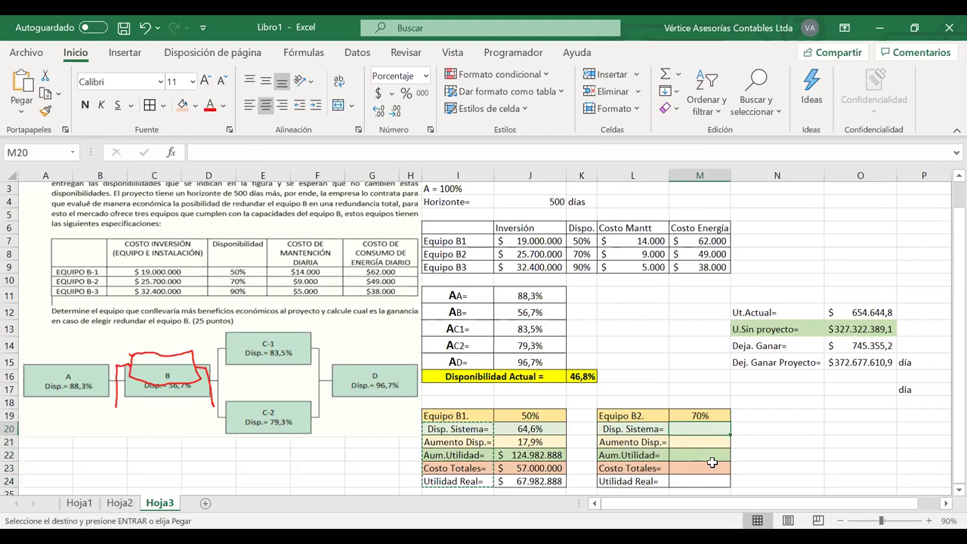
left_click(646, 428)
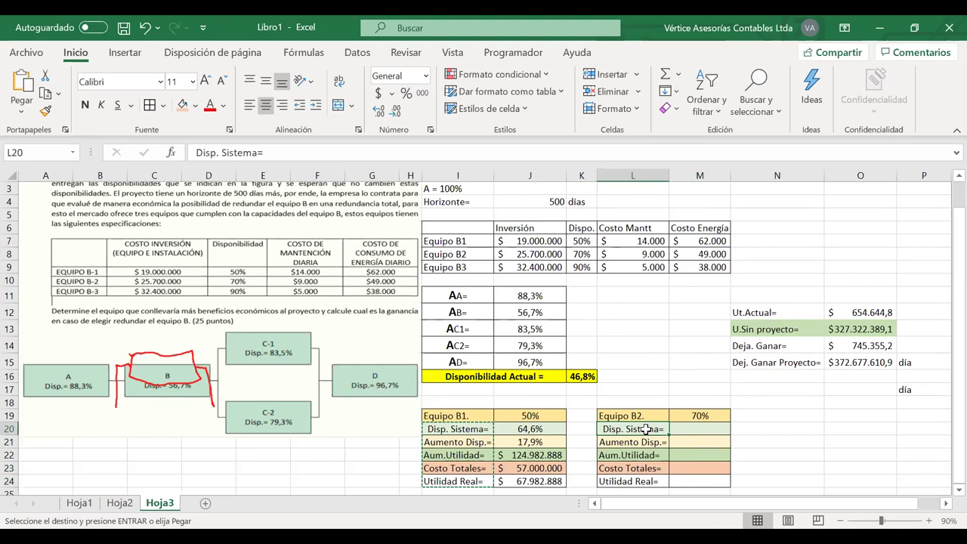
left_click(686, 430)
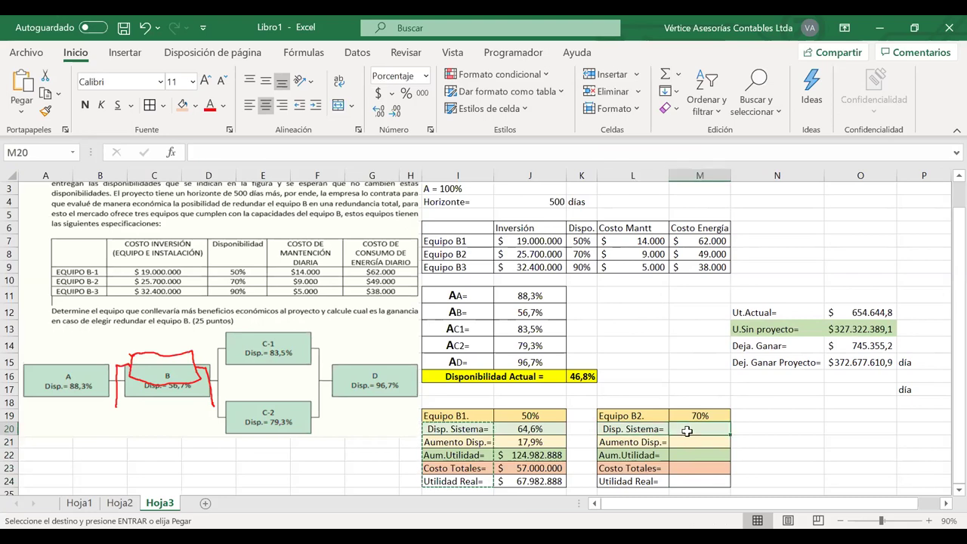
type("=")
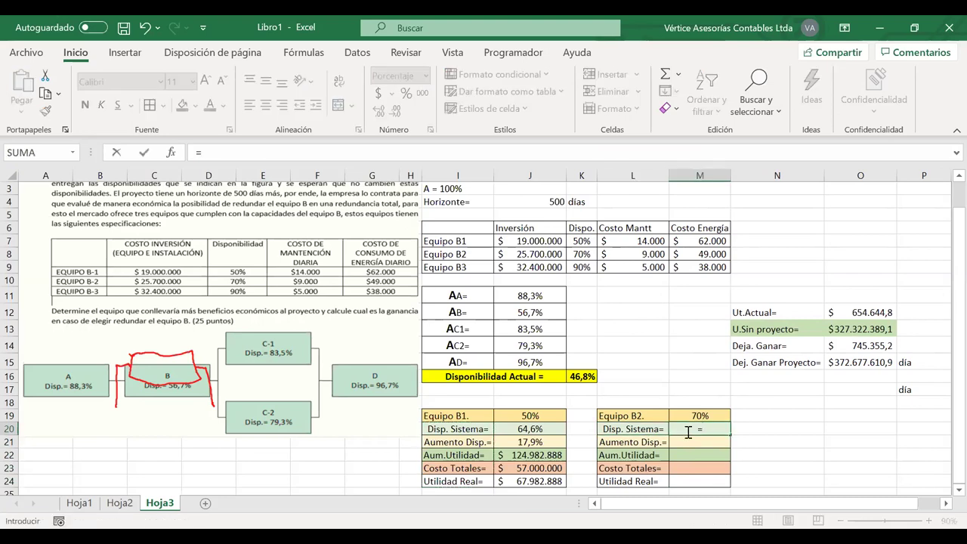
left_click(517, 294)
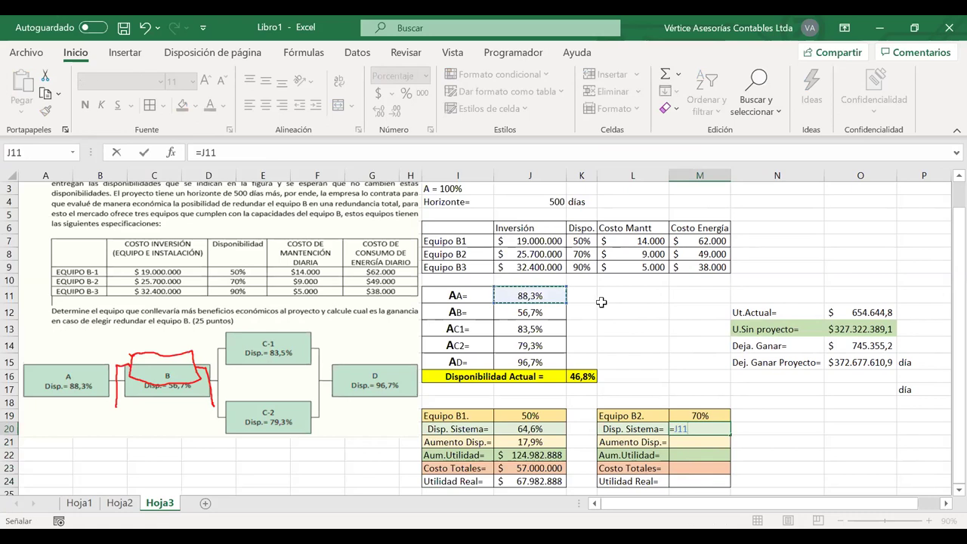
type("*(")
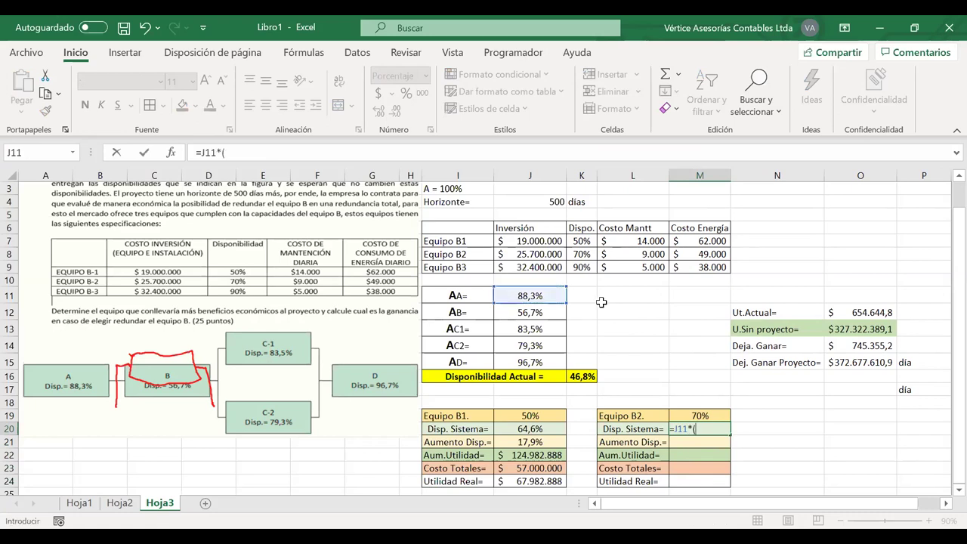
type("1")
type("-(1-")
left_click(516, 311)
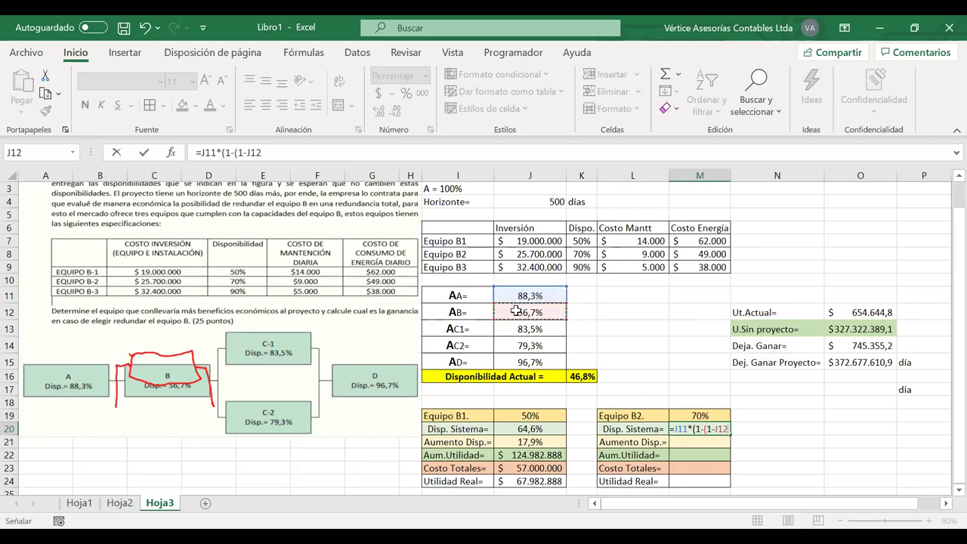
type(")")
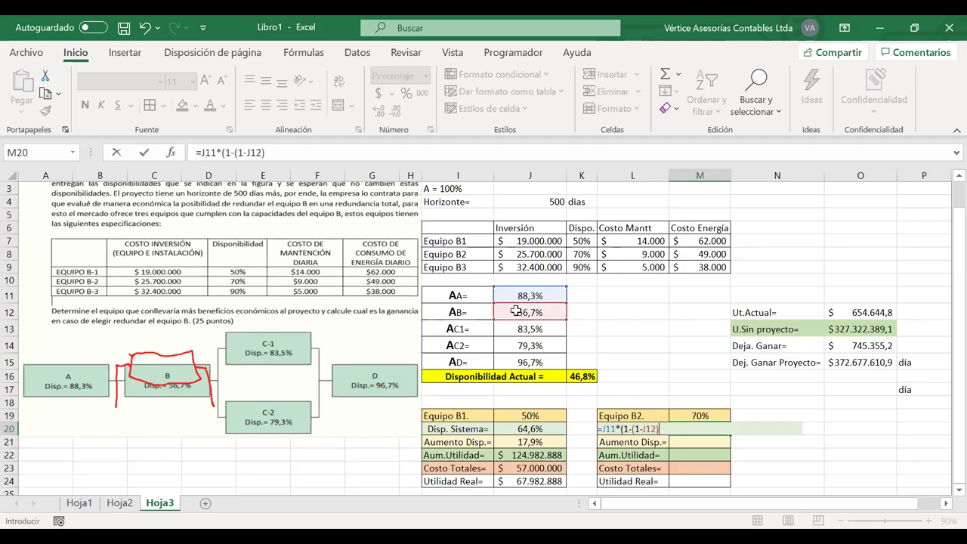
type("*(1-")
left_click(699, 414)
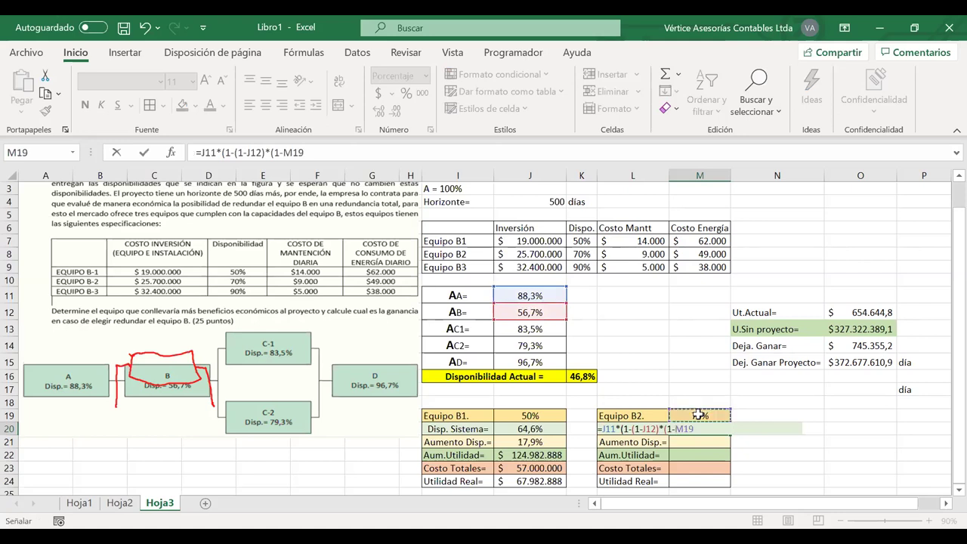
type("))")
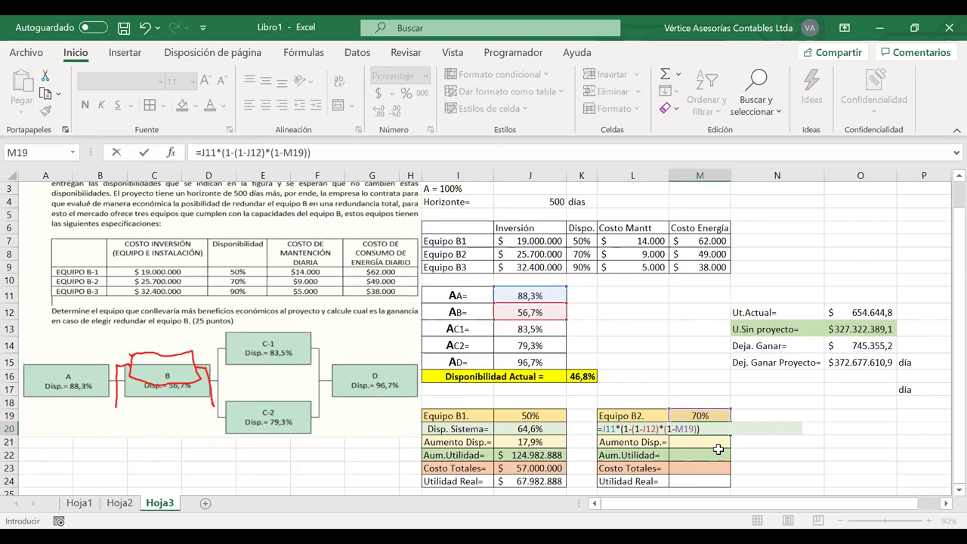
Complete the M20 formula with the parallel C pair and equipment D: *(1-(1-J13)*(1-J14))*J15
type("*(1-(1-")
left_click(552, 330)
type(")*(")
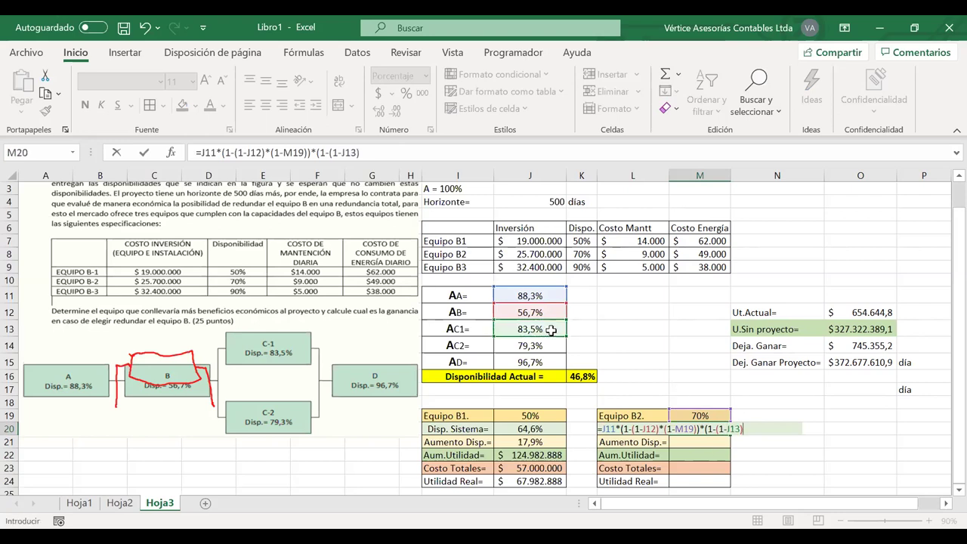
type("1-")
left_click(517, 346)
type("))")
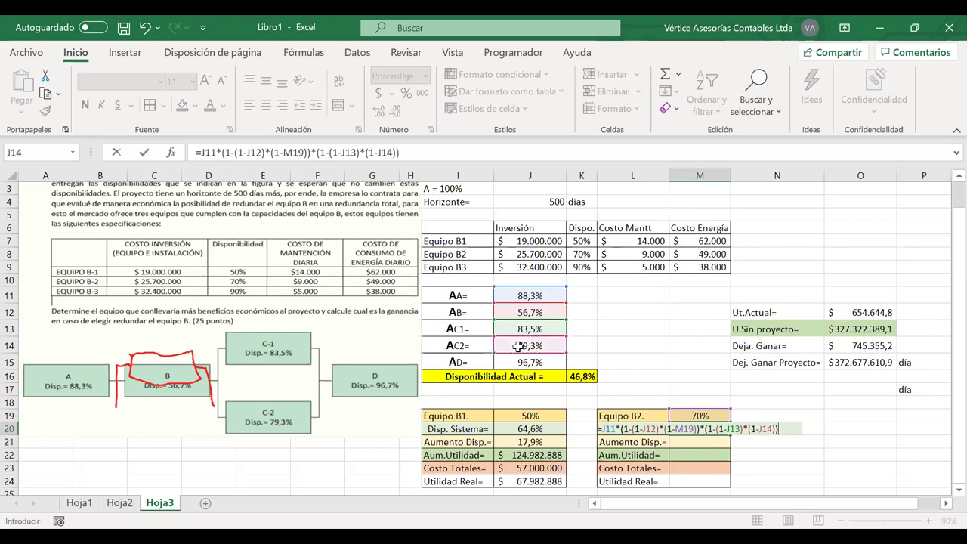
type("*")
left_click(529, 362)
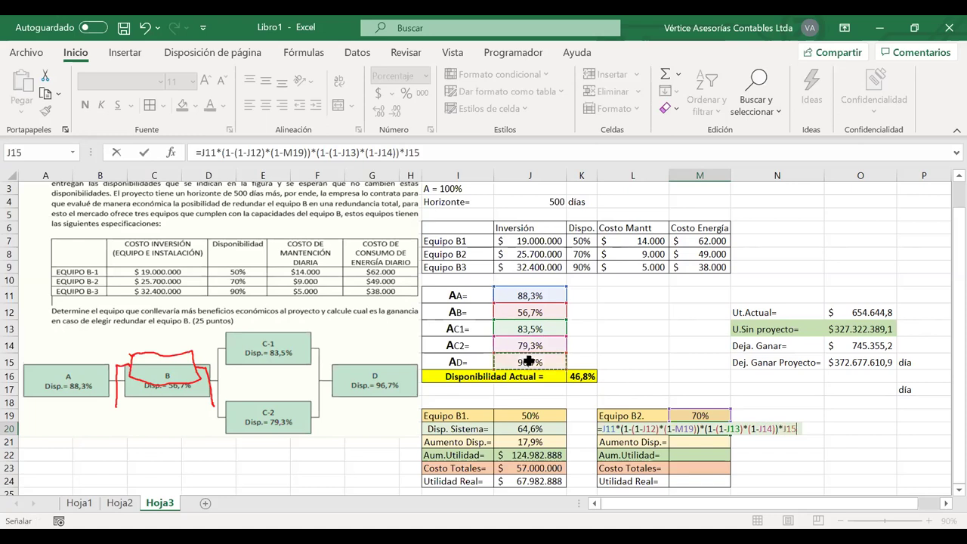
key("Return")
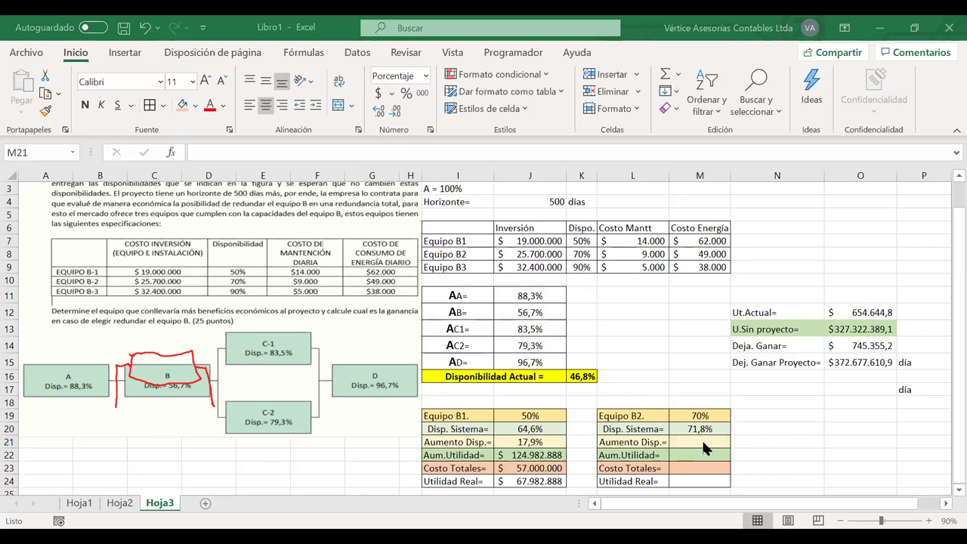
Calculate the availability increase for Equipo B2 in M21 as =M20-K16
left_click(702, 445)
type("=")
left_click(688, 431)
type("-")
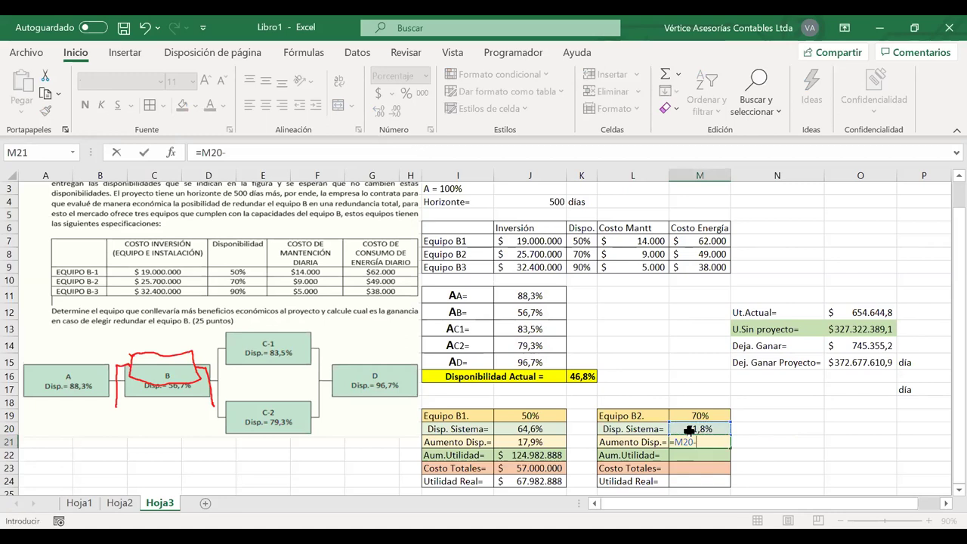
left_click(588, 377)
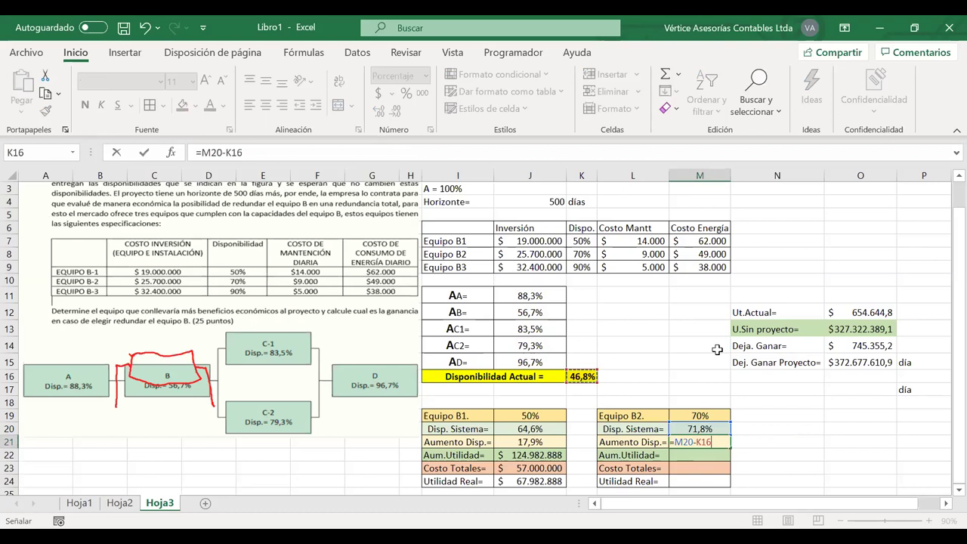
key("Return")
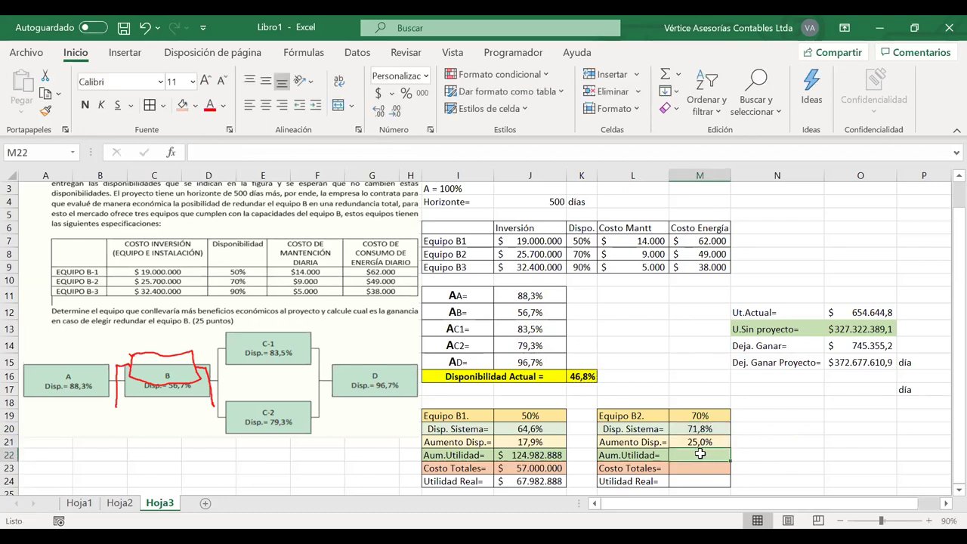
Calculate the profit increase for Equipo B2 in M22 as =J2*M21*J4, and fit column M to its contents
type("=")
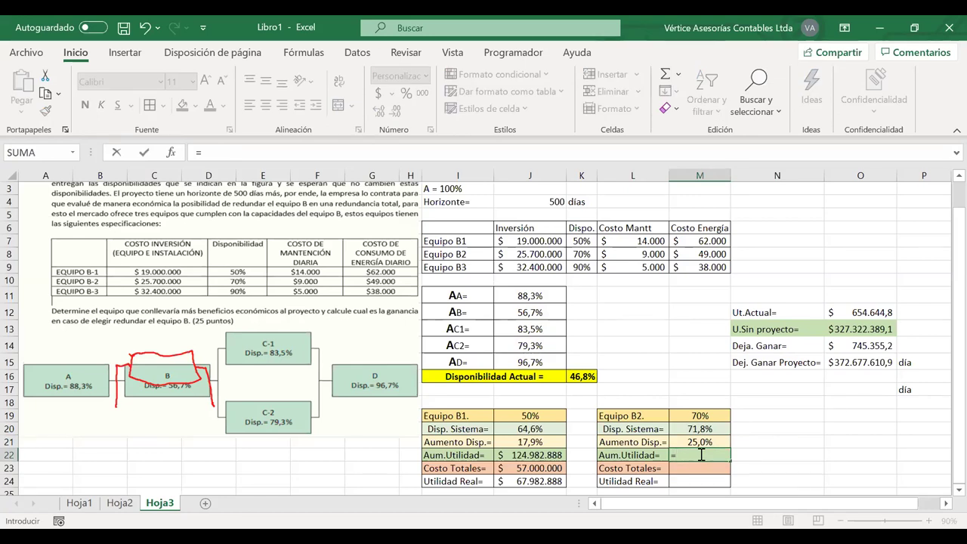
scroll(521, 189, "up", 1)
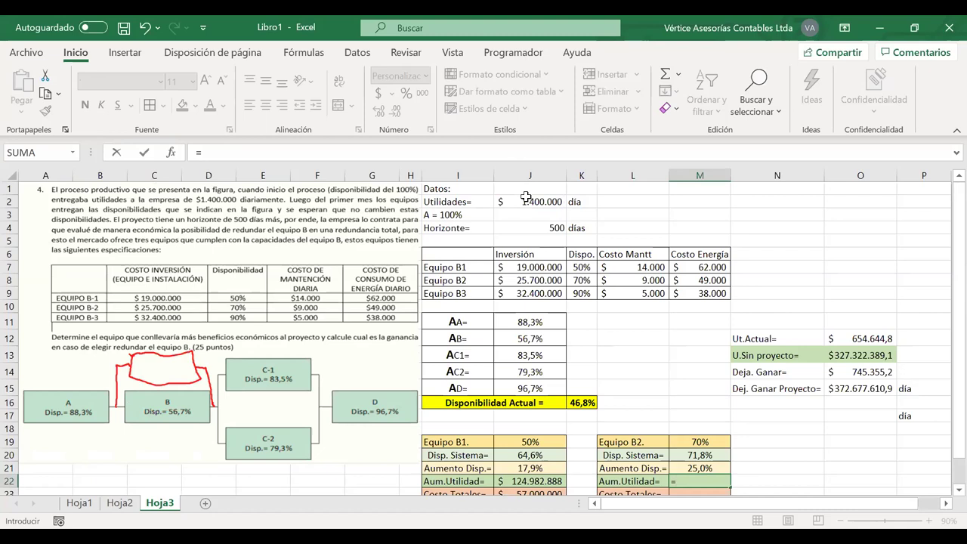
left_click(526, 199)
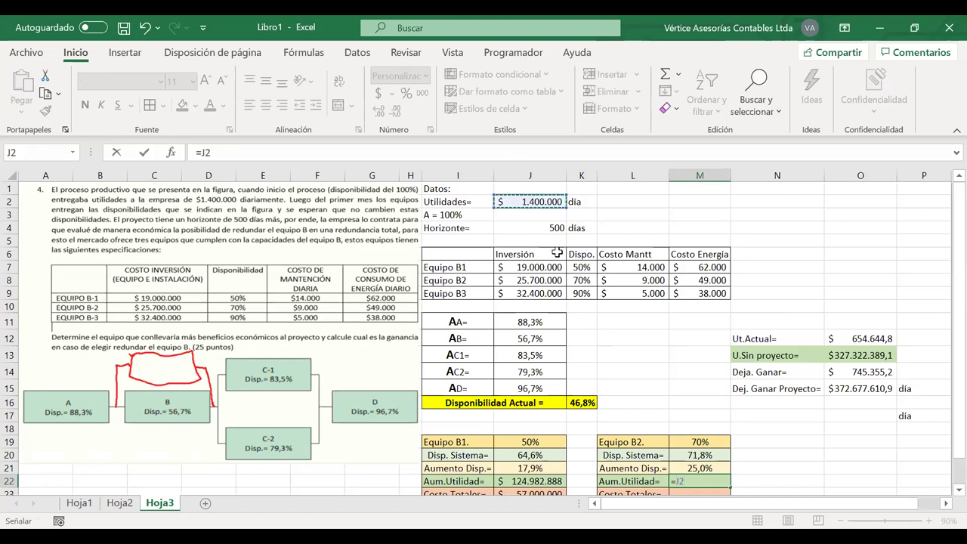
type("*")
left_click(701, 468)
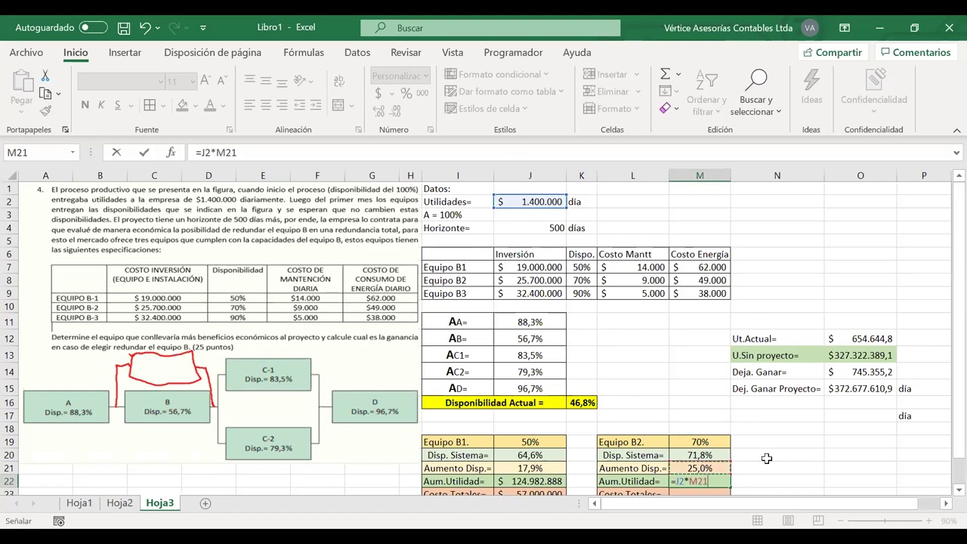
type("*")
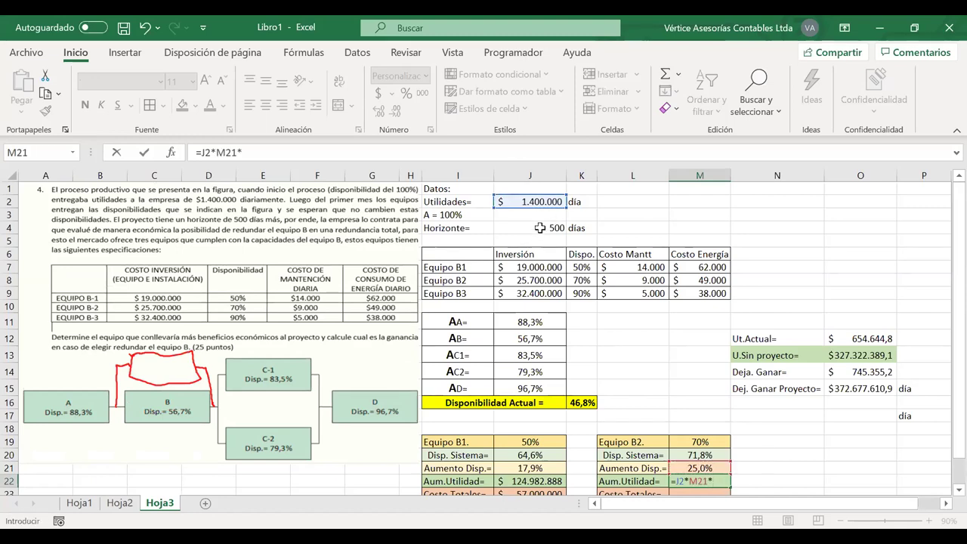
left_click(540, 228)
key("Return")
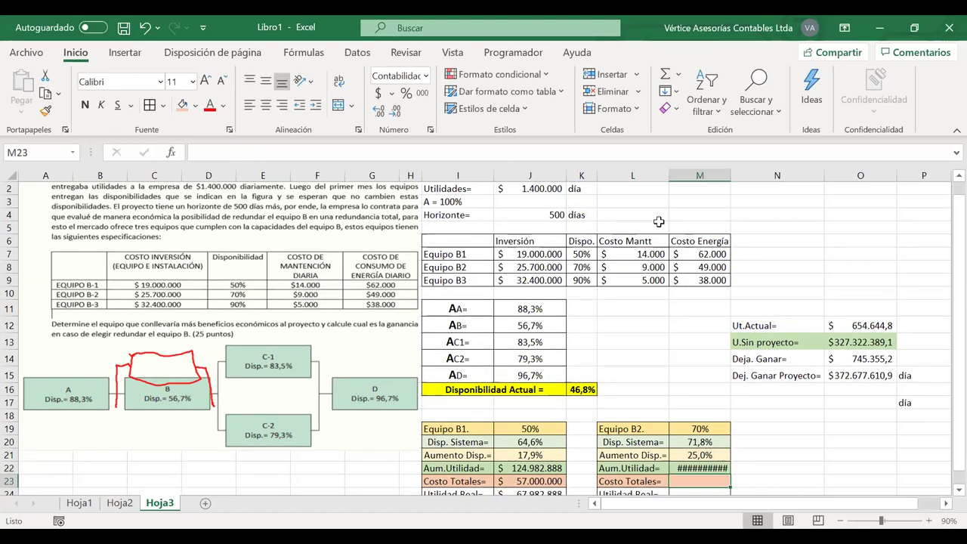
double_click(729, 175)
Calculate the total costs for Equipo B2 in M23 from investment, maintenance and energy over the horizon: =J8+L8*J4+M8*J4
scroll(650, 356, "down", 1)
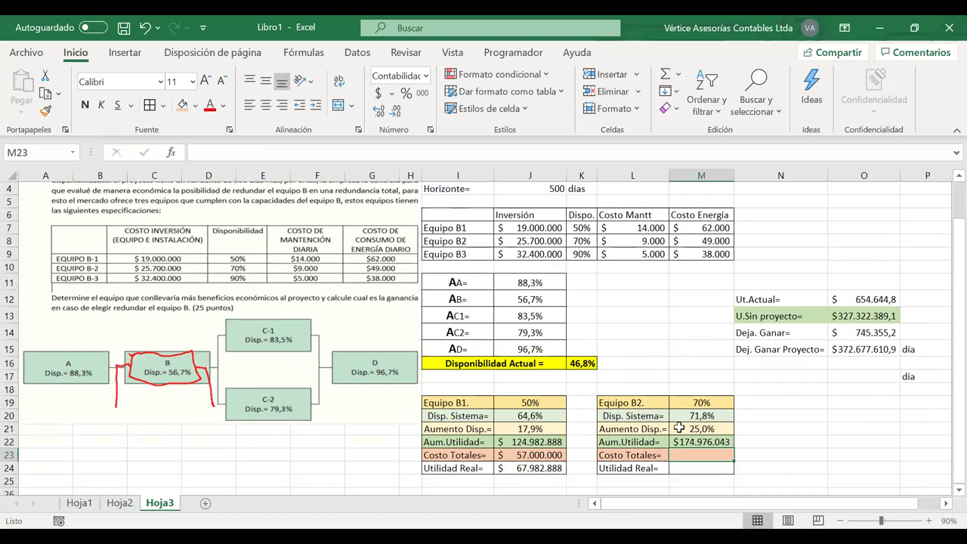
type("=")
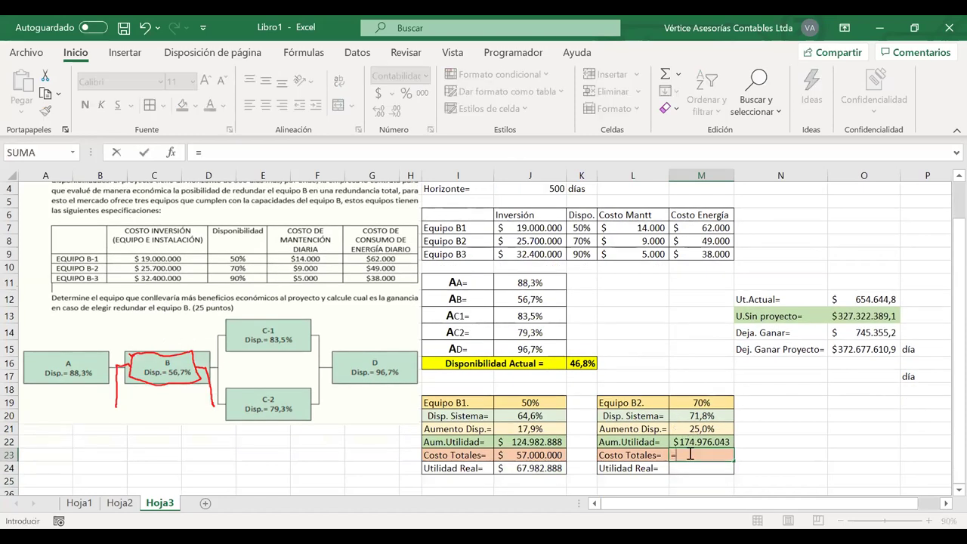
left_click(534, 241)
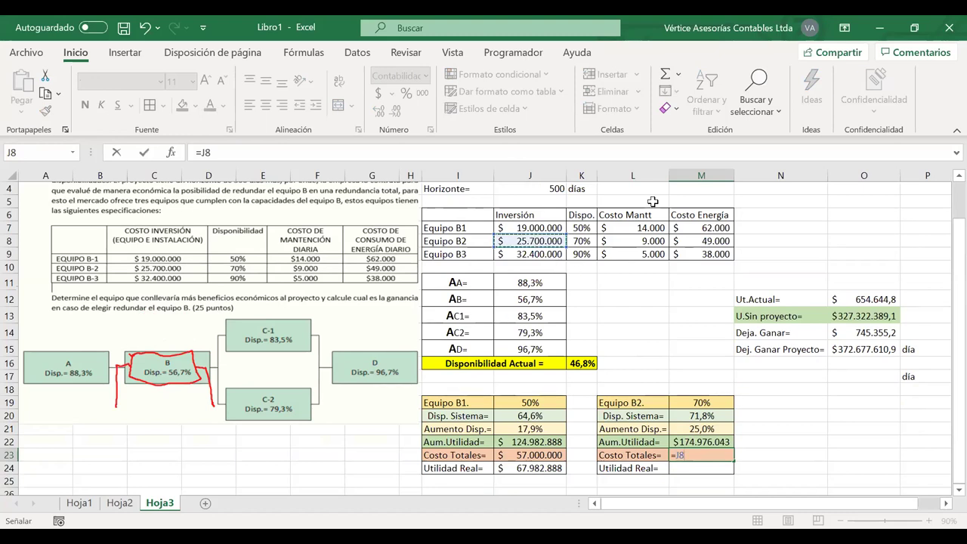
type("+")
left_click(636, 240)
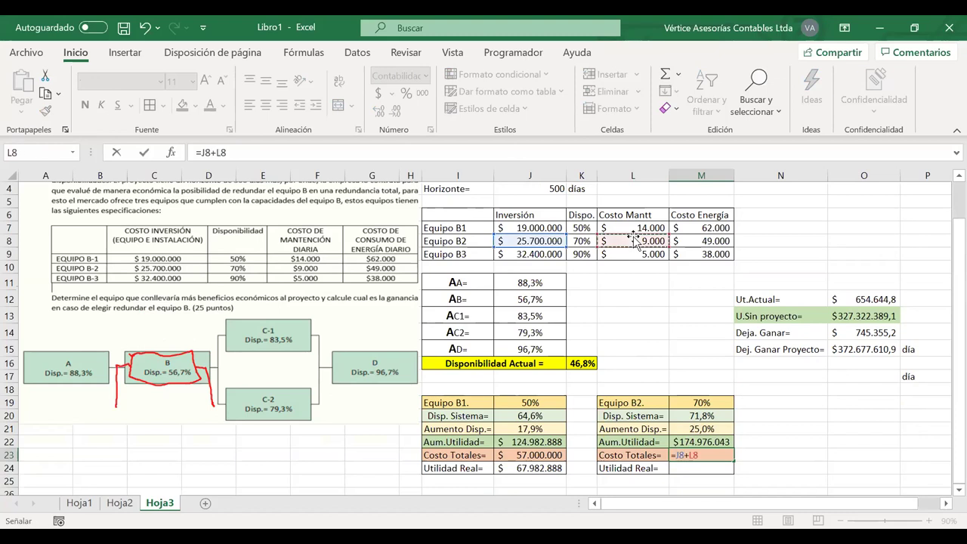
type("*")
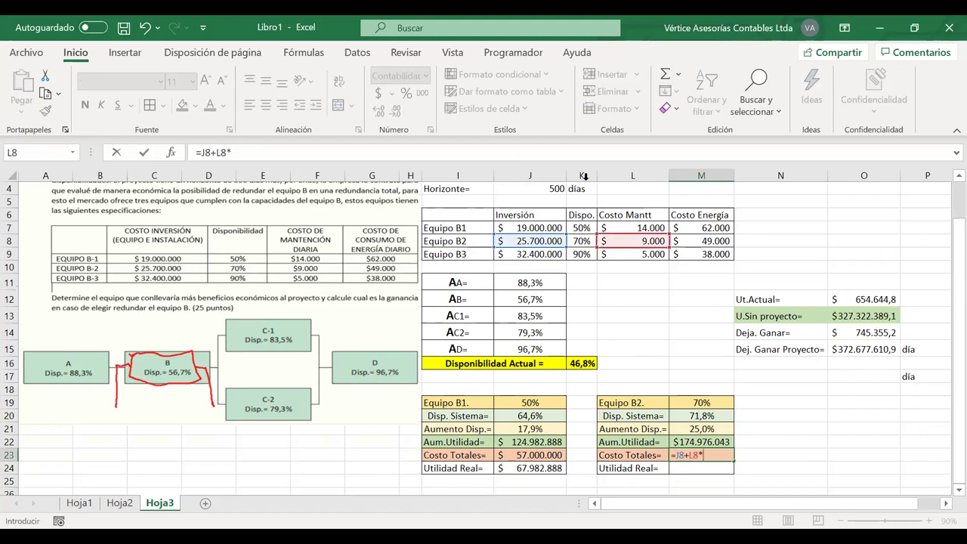
left_click(553, 188)
type("+")
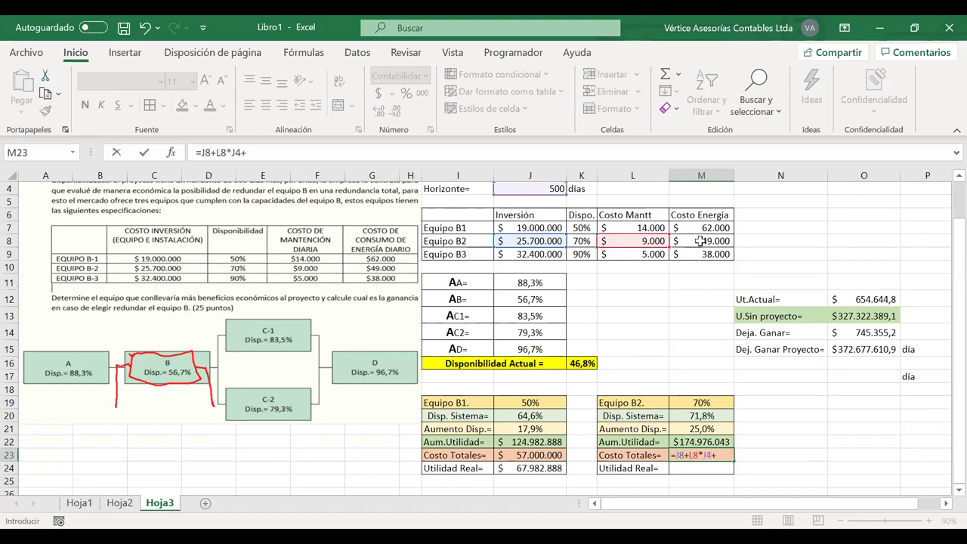
left_click(700, 240)
type("*")
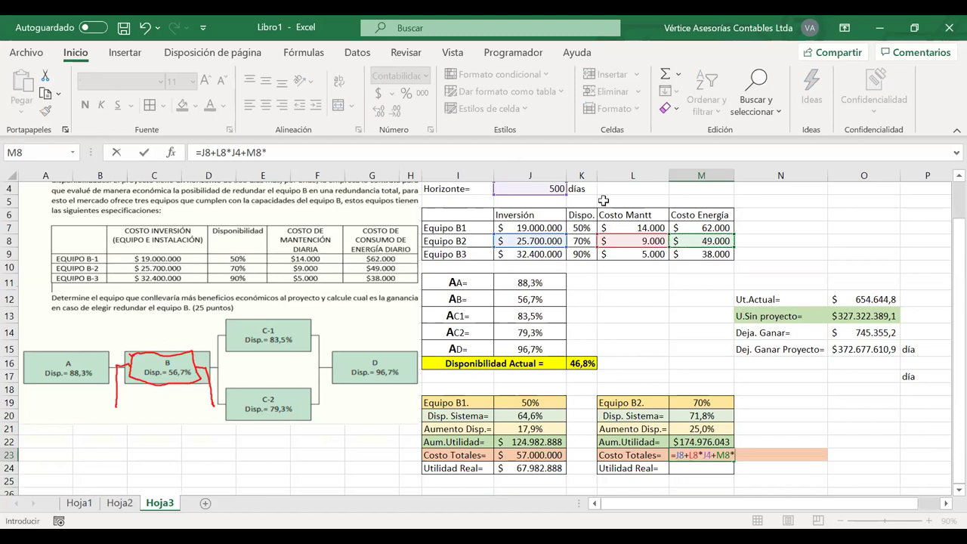
left_click(543, 189)
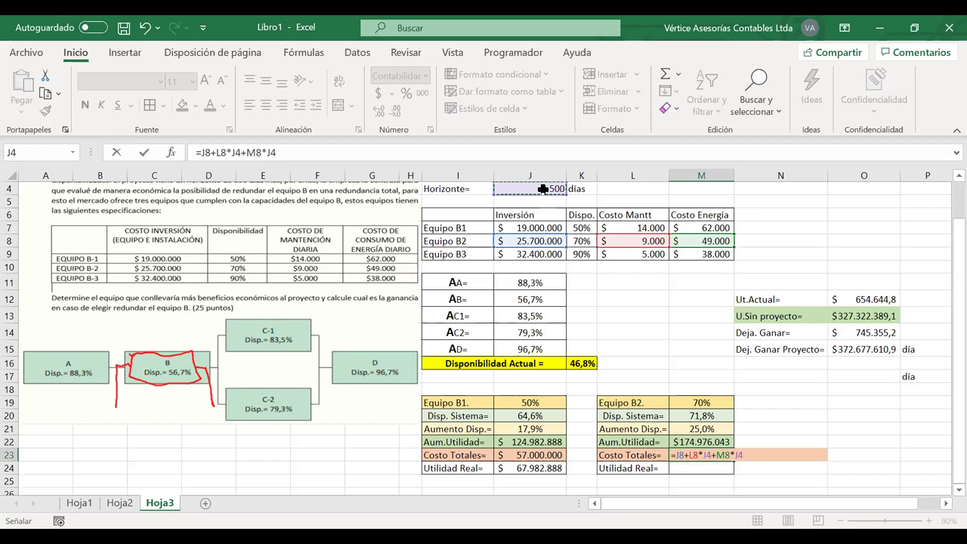
key("Return")
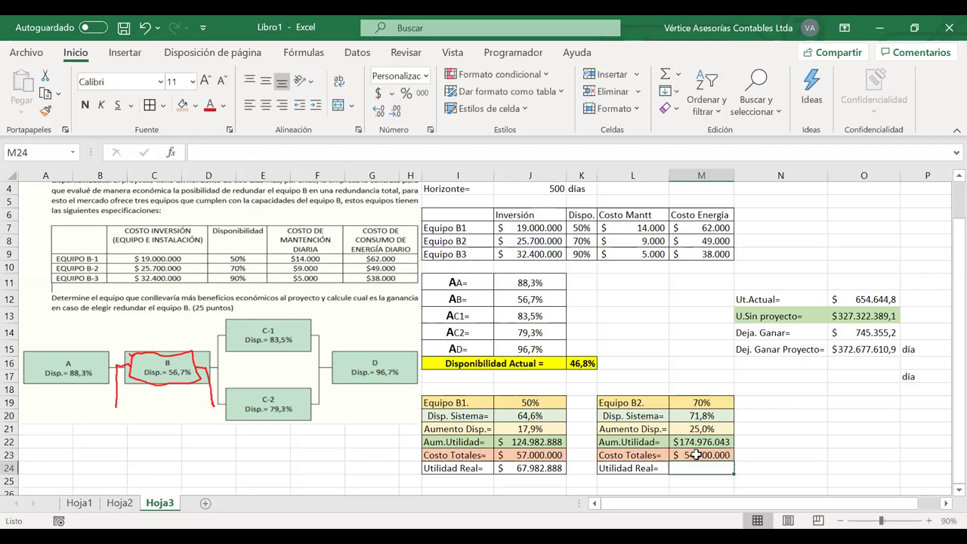
left_click_drag(695, 455, 444, 448)
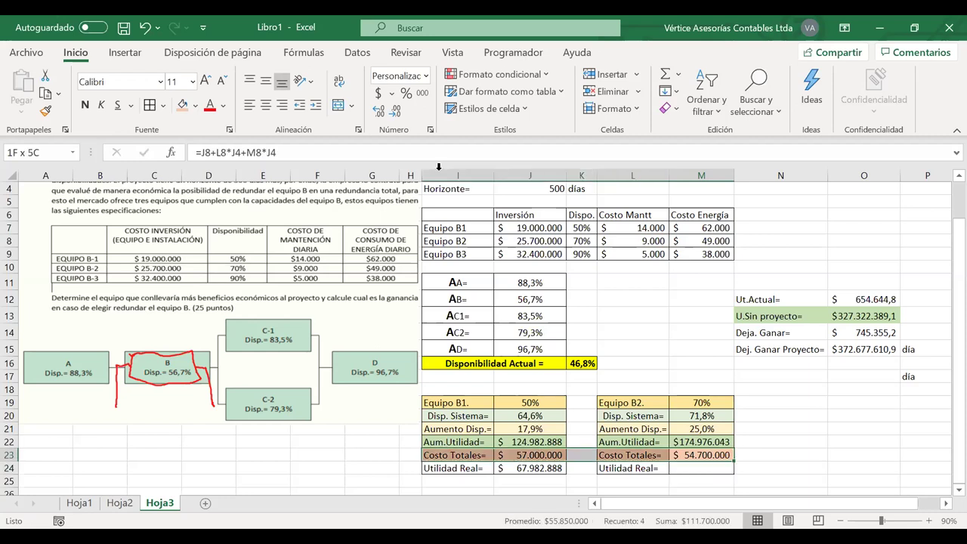
left_click_drag(438, 166, 438, 166)
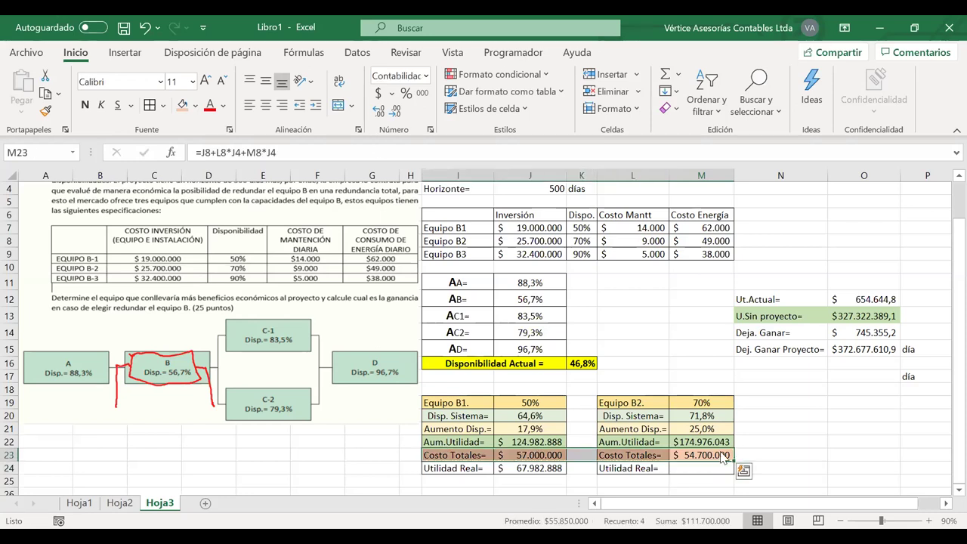
left_click(708, 469)
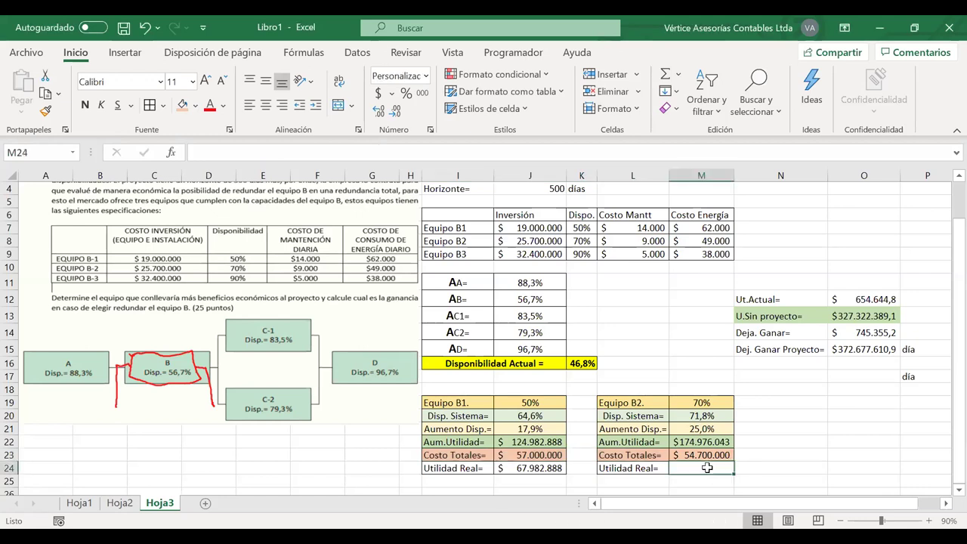
left_click(683, 453)
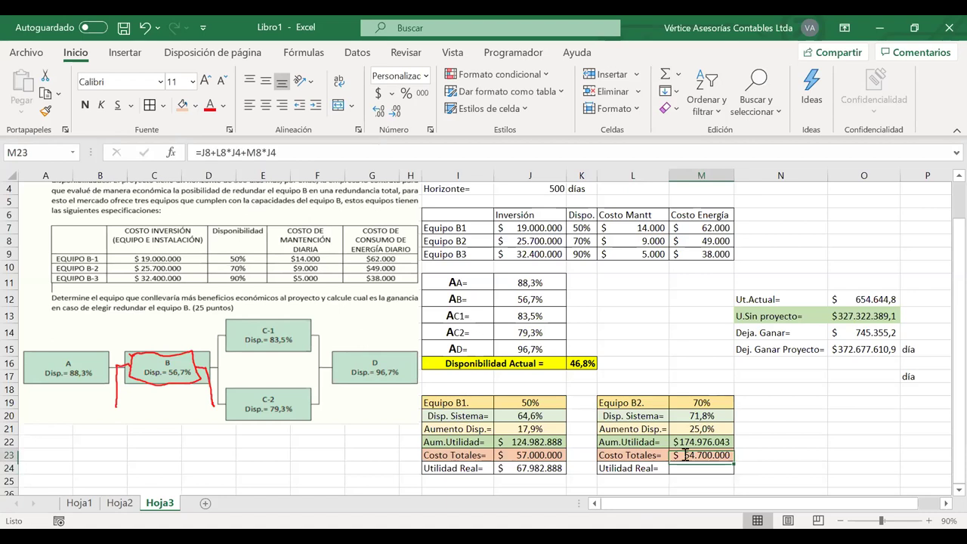
Calculate the real profit for Equipo B2 in M24 as =M22-M23
key("Return")
type("=")
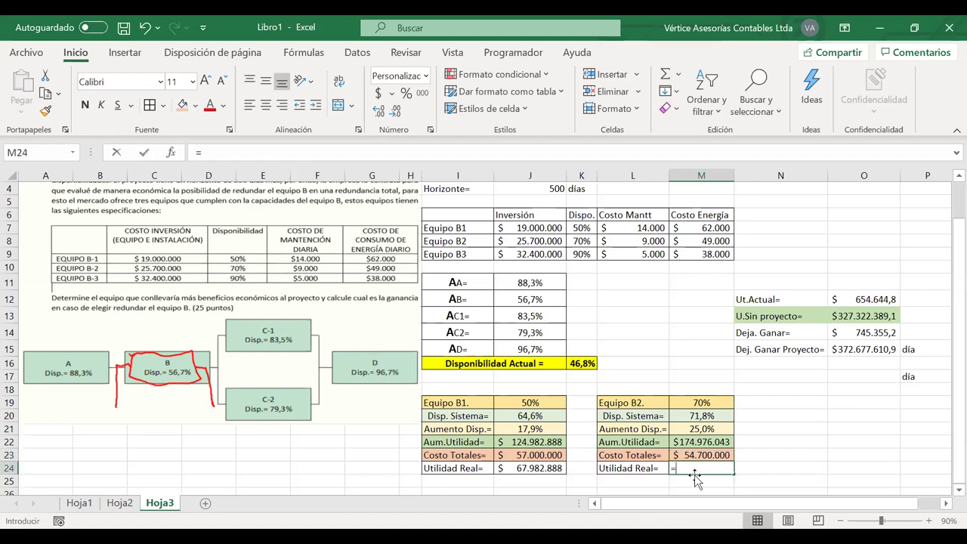
left_click(694, 442)
type("-")
left_click(694, 454)
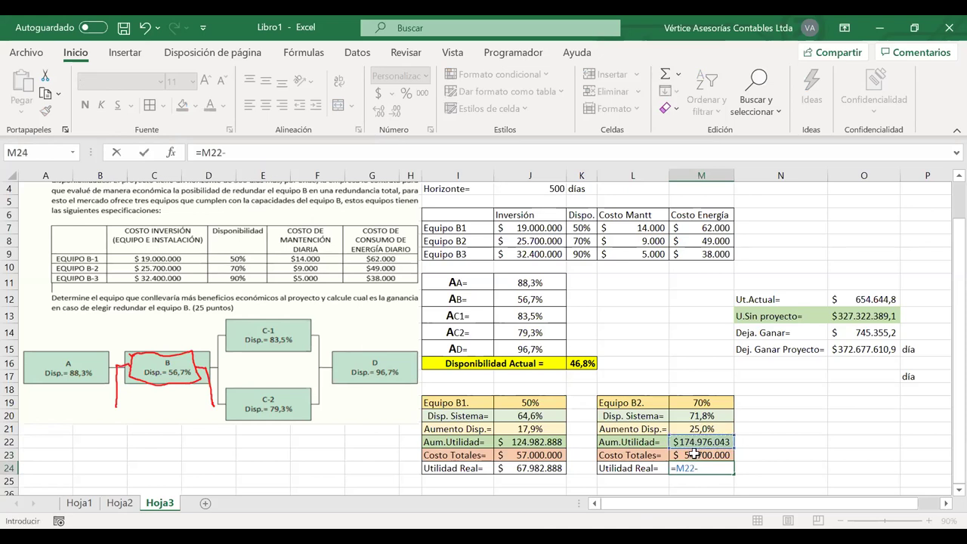
key("Return")
left_click(701, 469)
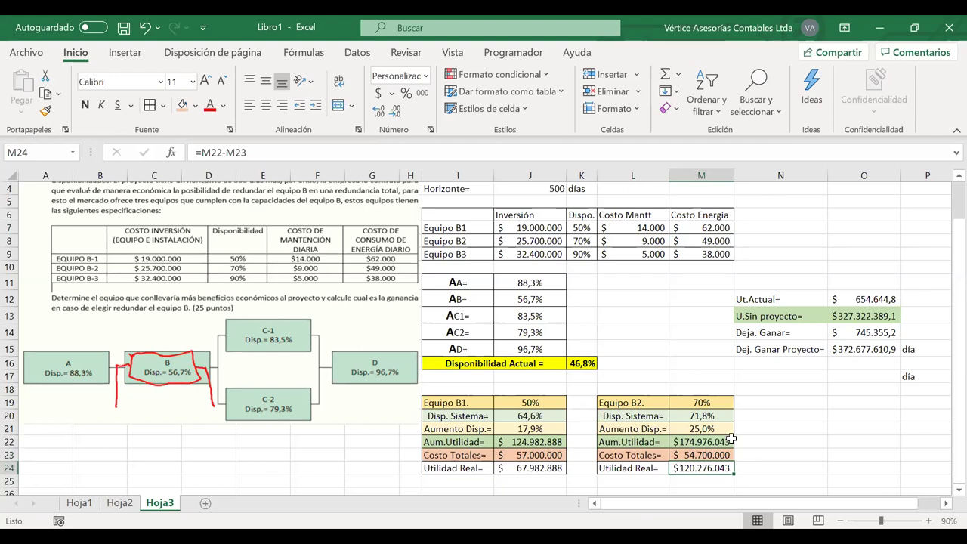
Narrow column N to a thin spacer and move the current-profit block N12:P17 one column over to O12:Q17
left_click_drag(829, 181, 769, 183)
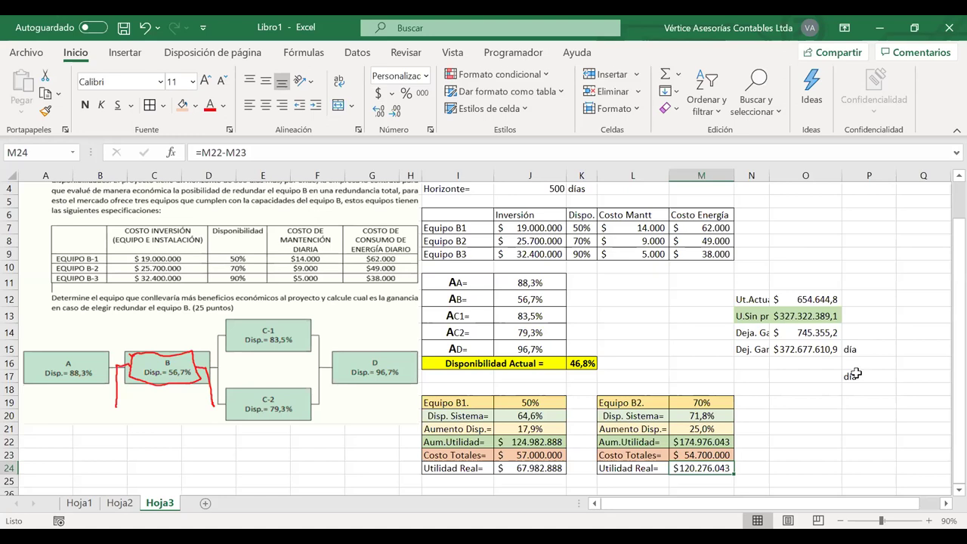
left_click_drag(751, 299, 853, 376)
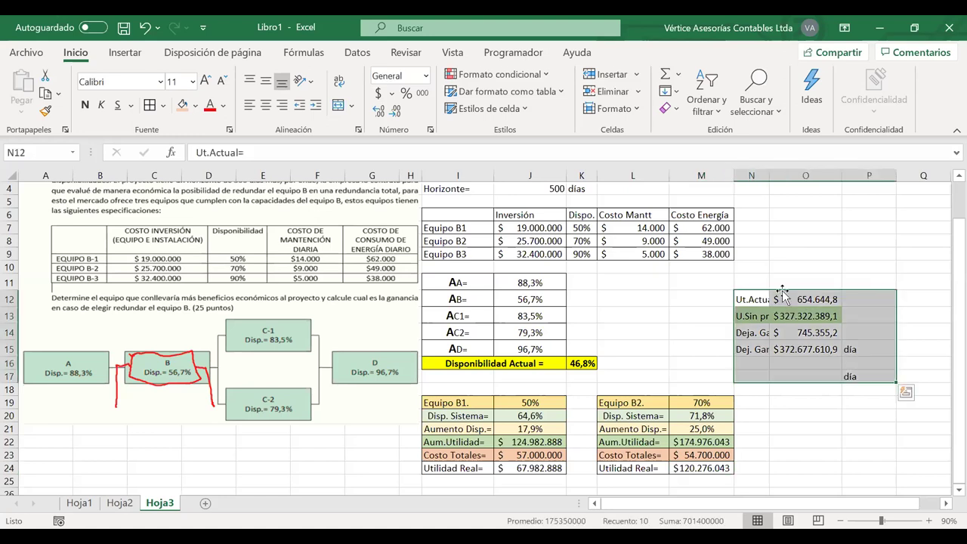
left_click_drag(782, 289, 836, 291)
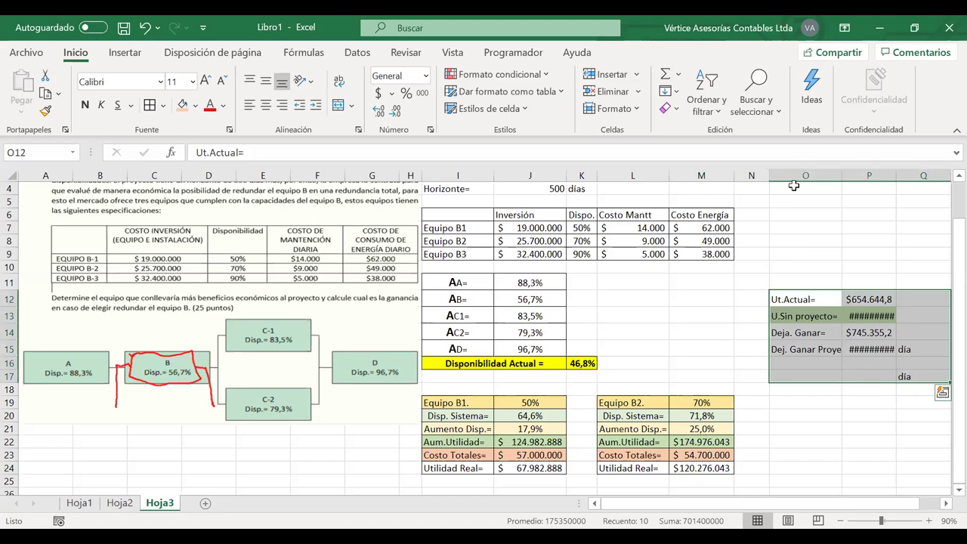
left_click_drag(770, 176, 761, 175)
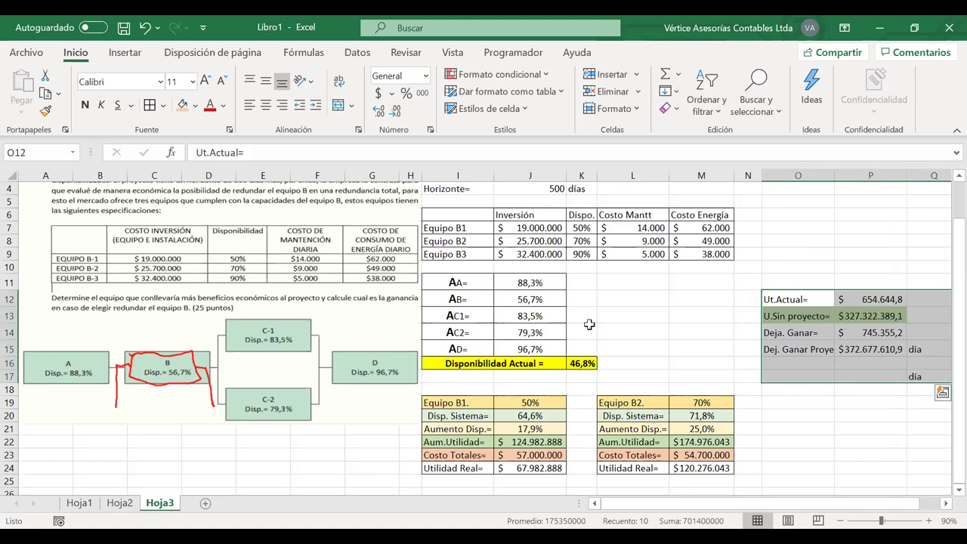
Copy the formatting of the Equipo B2 block L19:M24 onto O19:P24
mouse_move(621, 415)
left_mouse_down()
mouse_move(621, 402)
mouse_move(683, 468)
left_mouse_up()
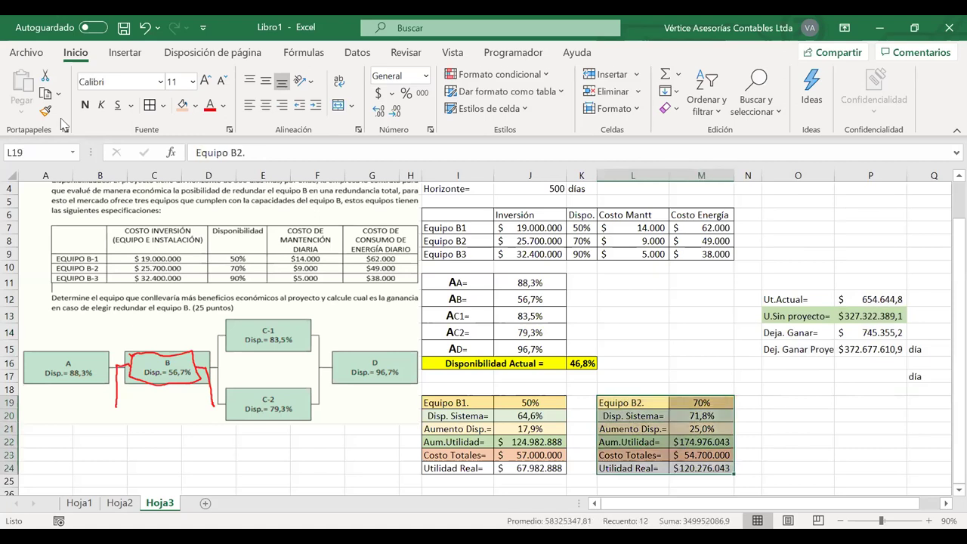
left_click(45, 111)
mouse_move(793, 402)
left_mouse_down()
mouse_move(863, 453)
mouse_move(861, 463)
left_mouse_up()
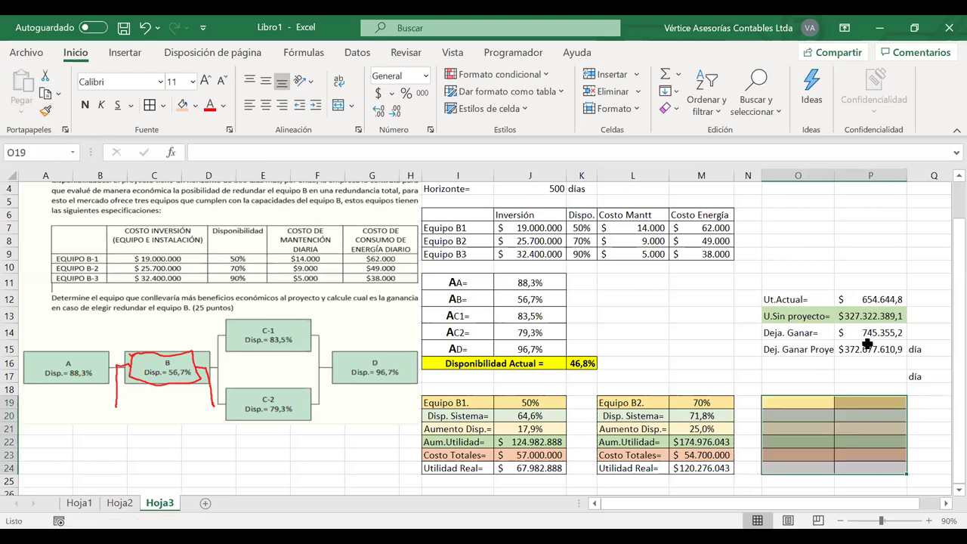
Enter the heading "Equipo B3." in O19 with its availability in P19 as =K9, and slightly widen column P
left_click(788, 399)
type("Equipo B3.")
key("Tab")
type("=")
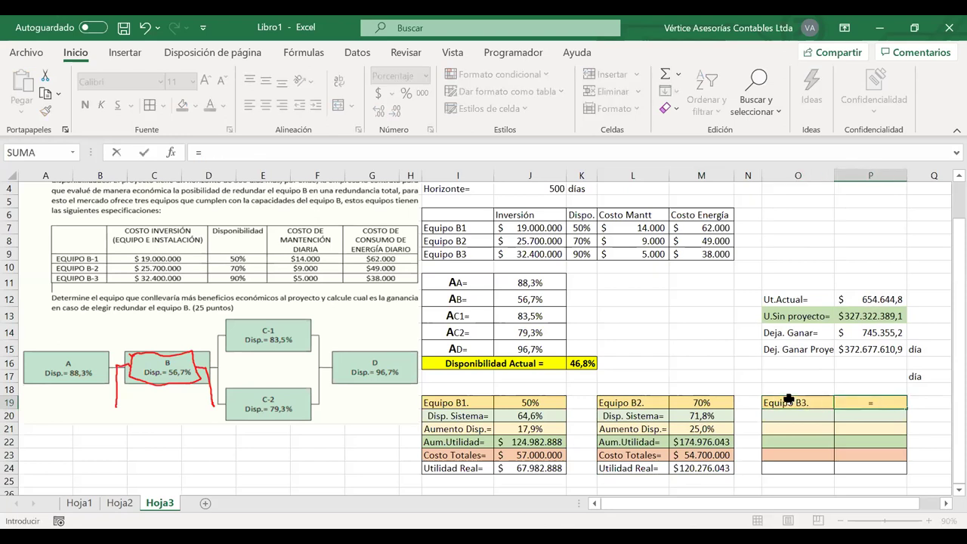
left_click(581, 255)
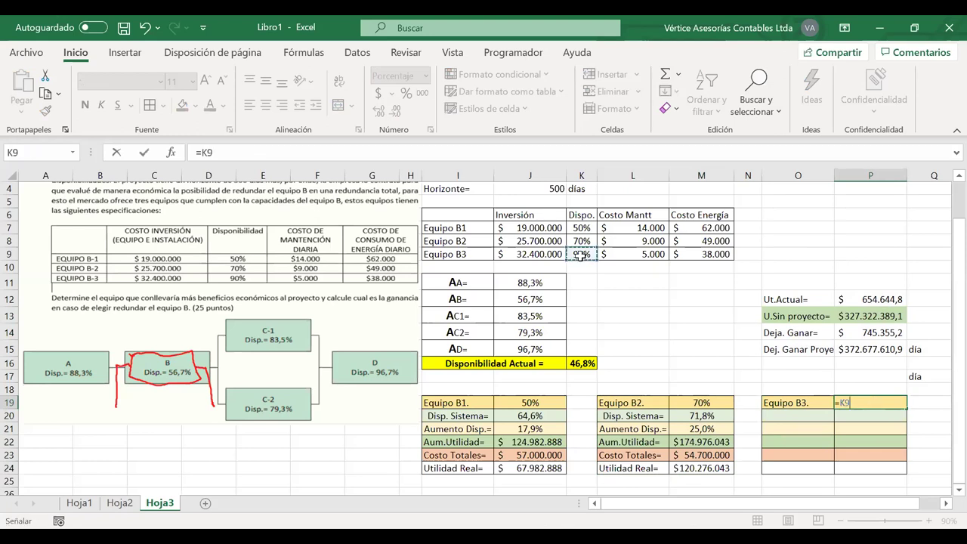
key("Return")
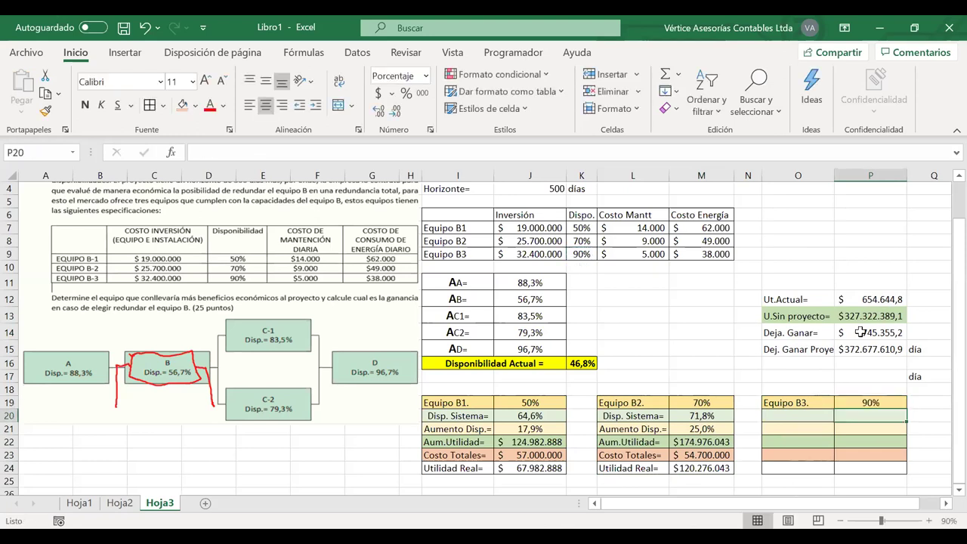
left_click_drag(905, 178, 901, 173)
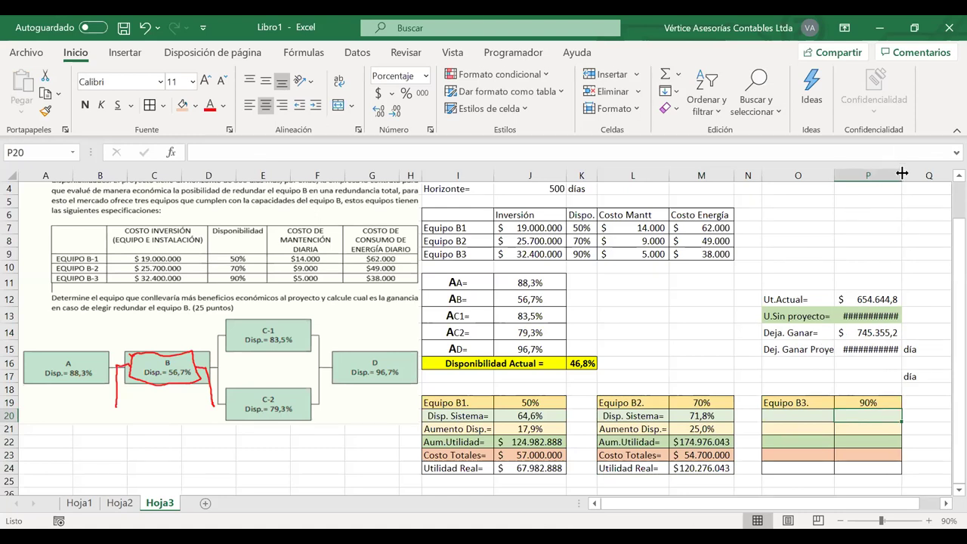
left_click_drag(902, 173, 910, 173)
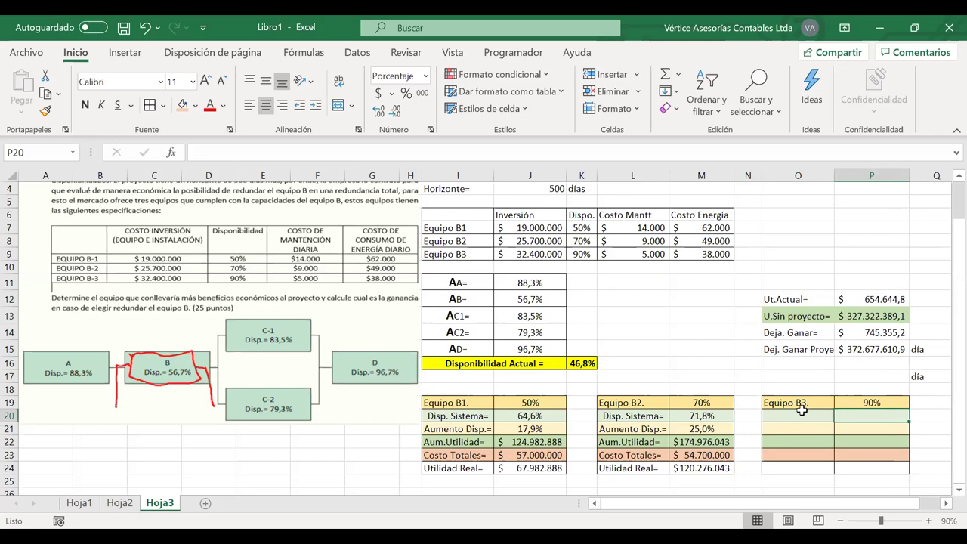
Copy the row labels L20:L24 into O20:O24 for Equipo B3 and left-align the Disp. Sistema label in O20
left_click(798, 414)
left_click_drag(633, 416, 630, 470)
key("ctrl+c")
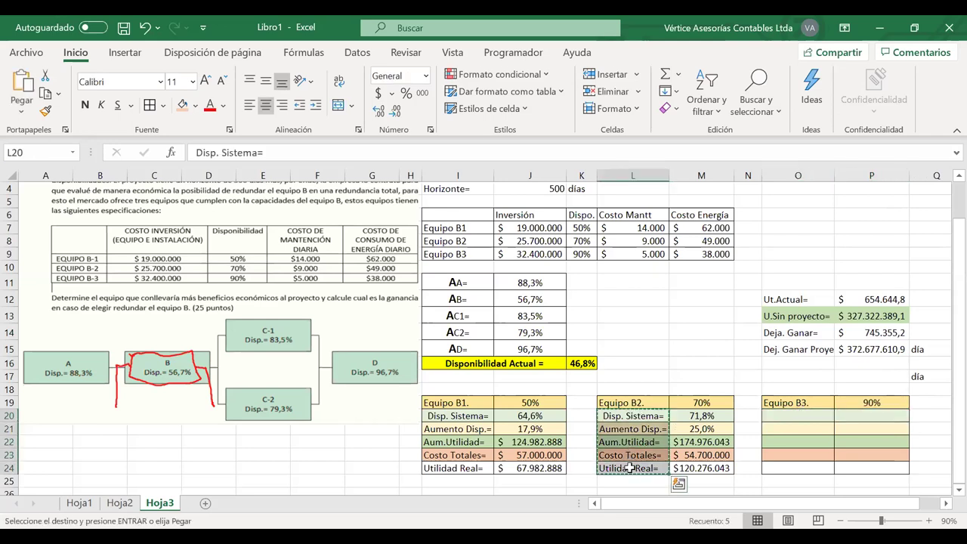
left_click(786, 414)
key("ctrl+v")
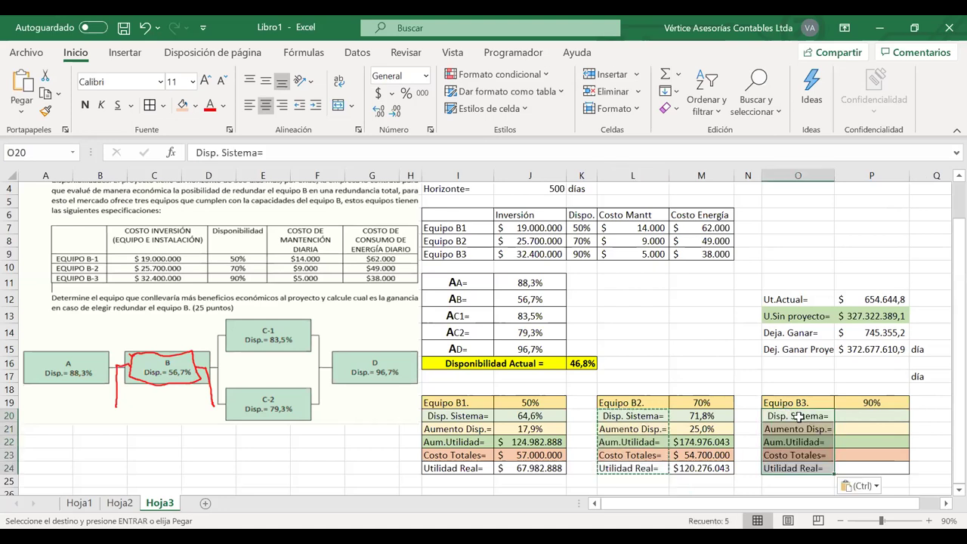
left_click(800, 417)
left_click(249, 105)
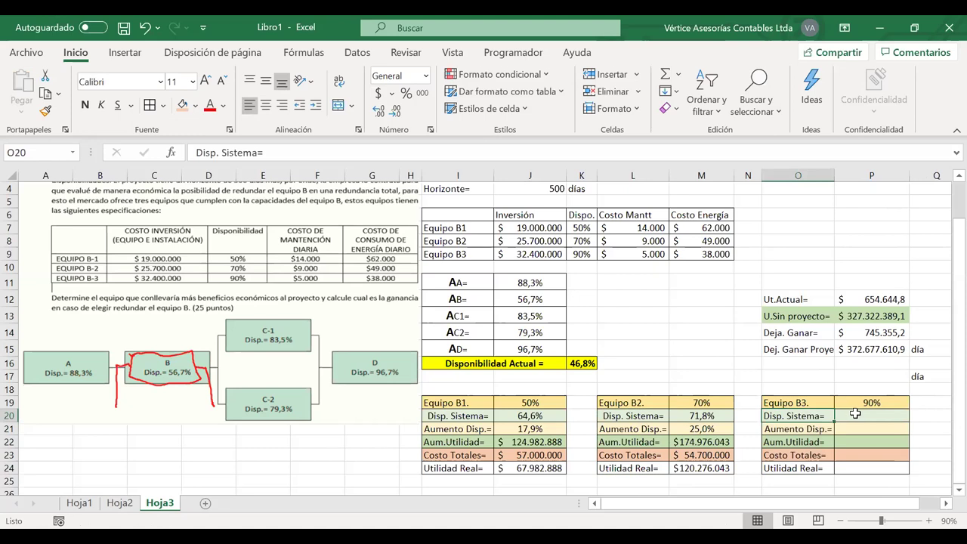
left_click(856, 414)
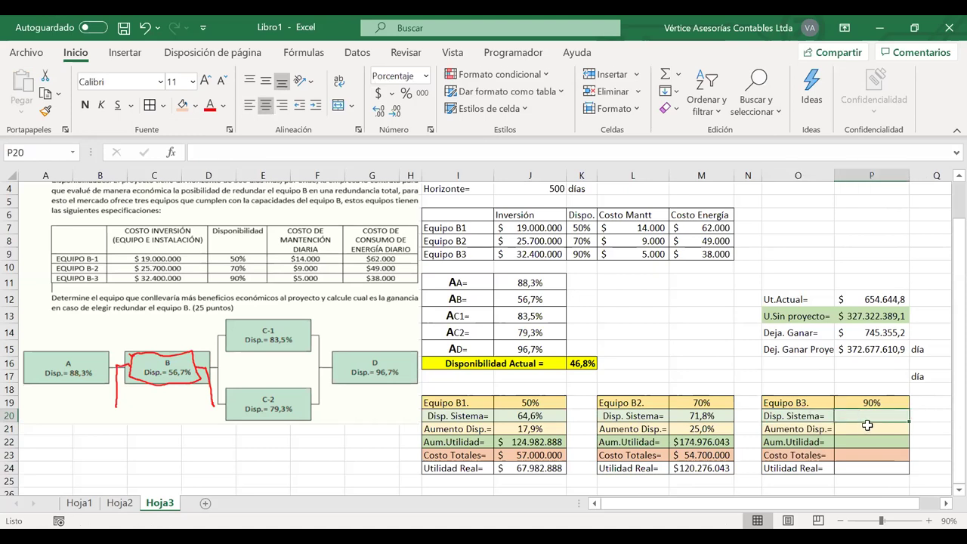
type("=")
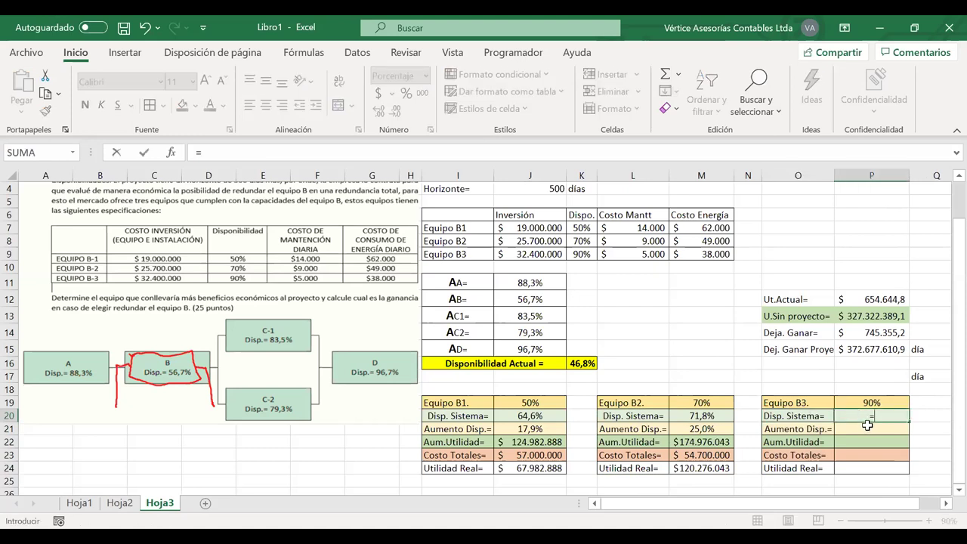
key("Escape")
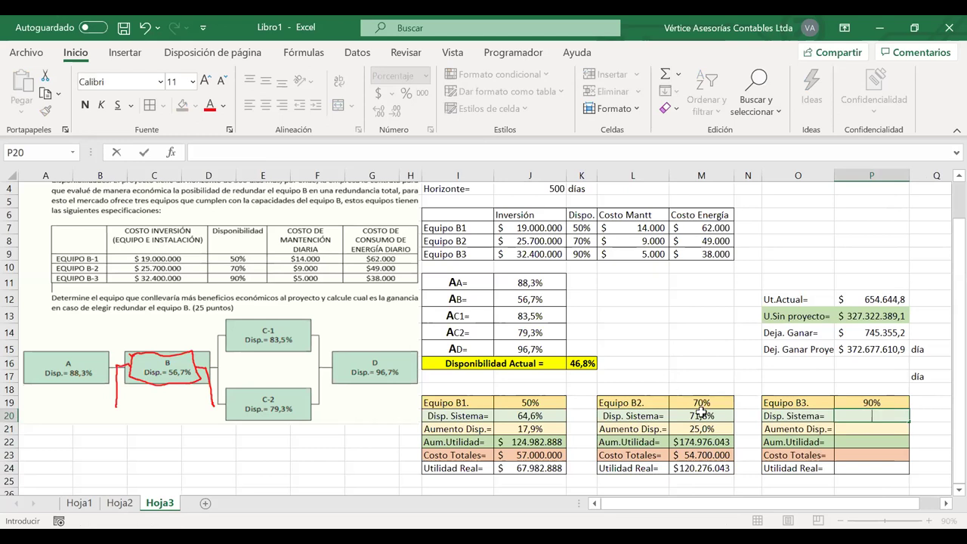
Copy the system availability formula text from M20 into P20 and point its M19 reference to P19 for Equipo B3
left_click(702, 414)
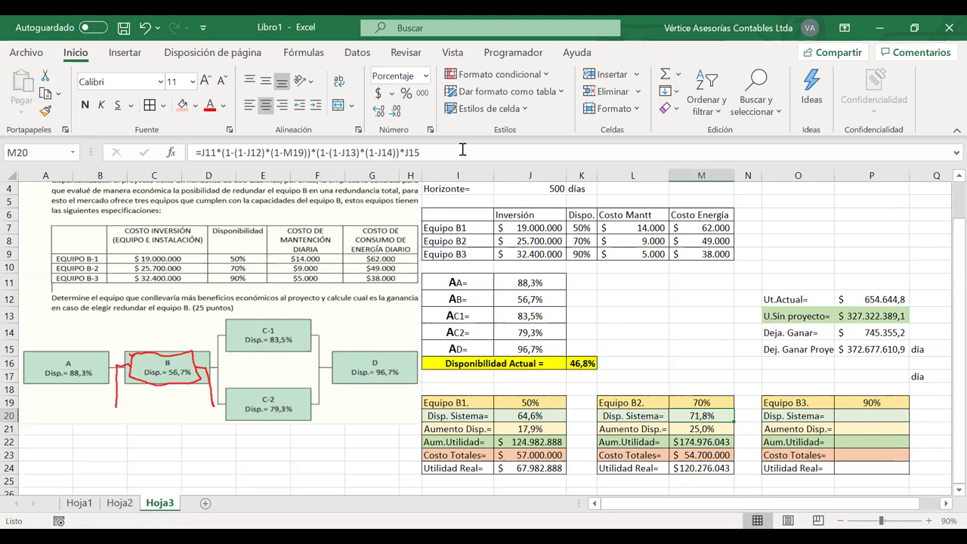
left_click_drag(458, 151, 109, 187)
key("ctrl+c")
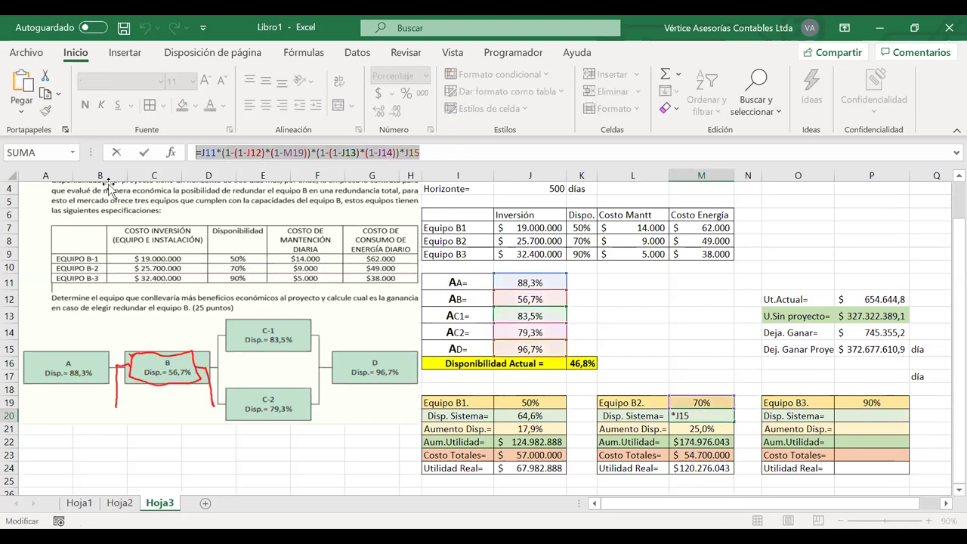
key("Return")
left_click(853, 418)
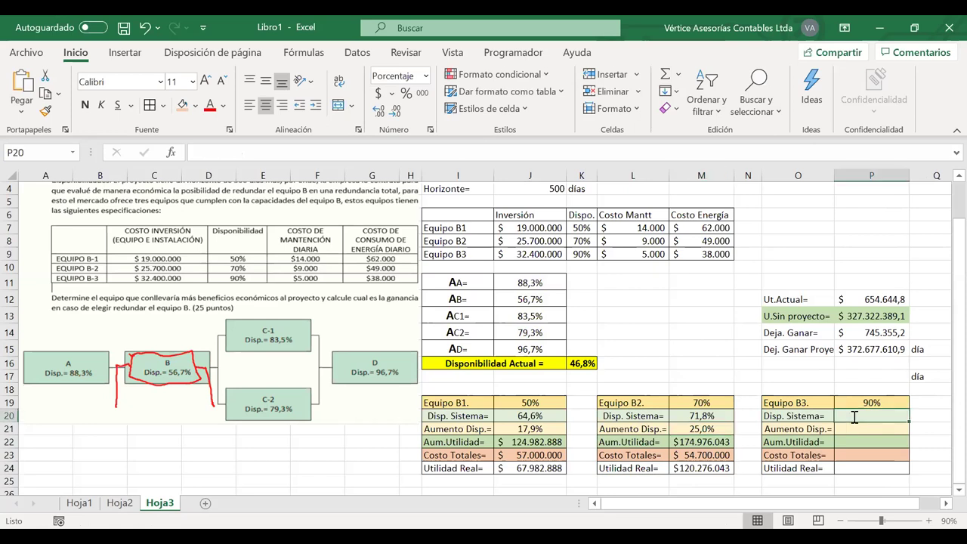
double_click(854, 417)
key("ctrl+v")
key("Return")
left_click(853, 416)
double_click(853, 416)
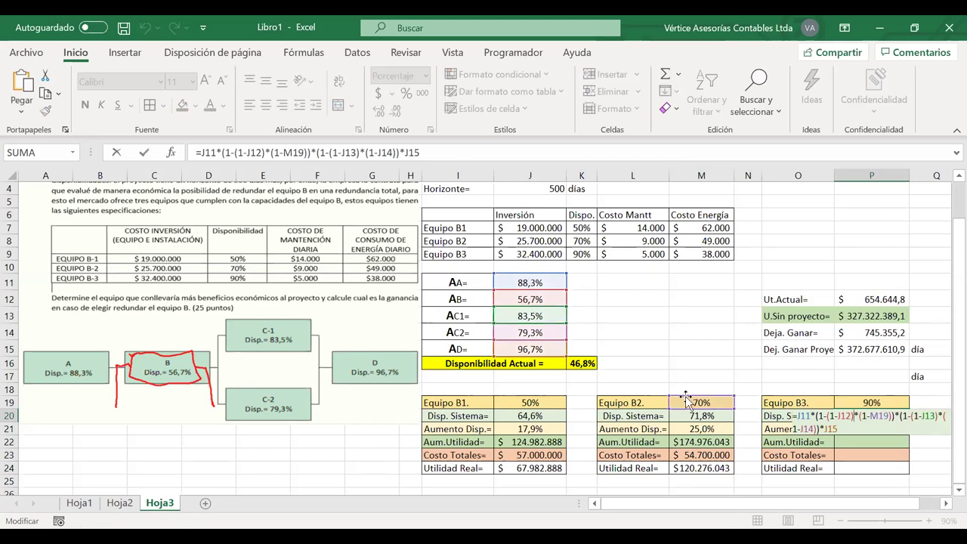
left_click(841, 398)
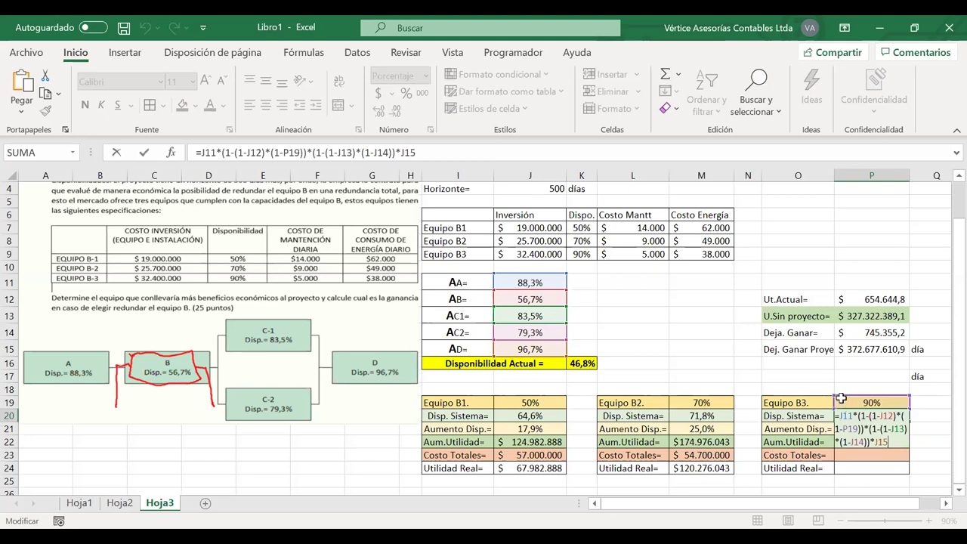
key("Return")
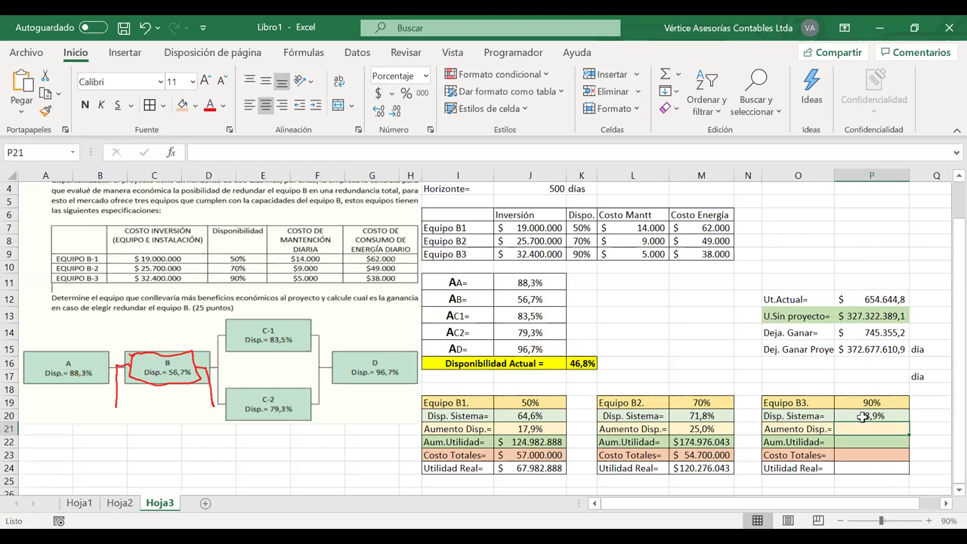
Review the P20 formula term by term: the redundant B pair, the parallel C-1/C-2 pair and the D factor
left_click(869, 416)
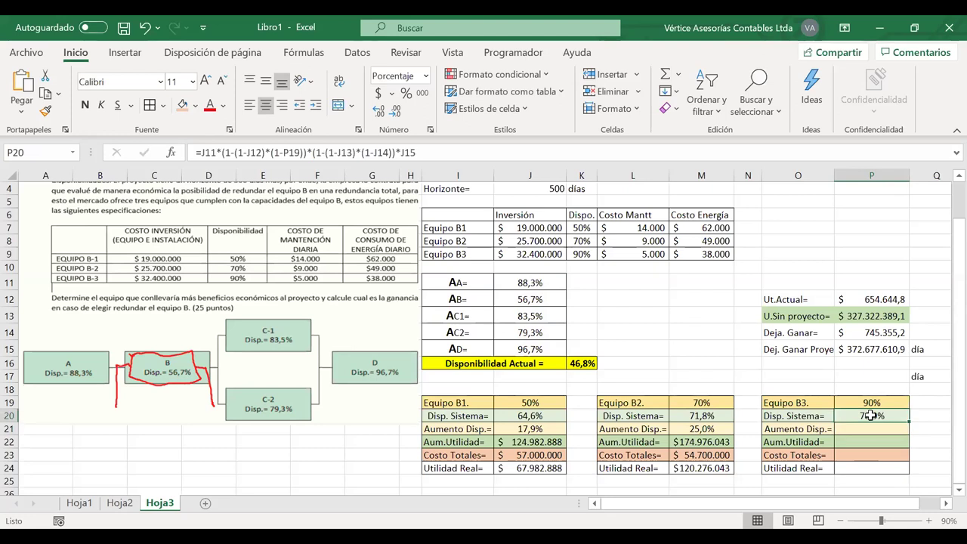
double_click(871, 415)
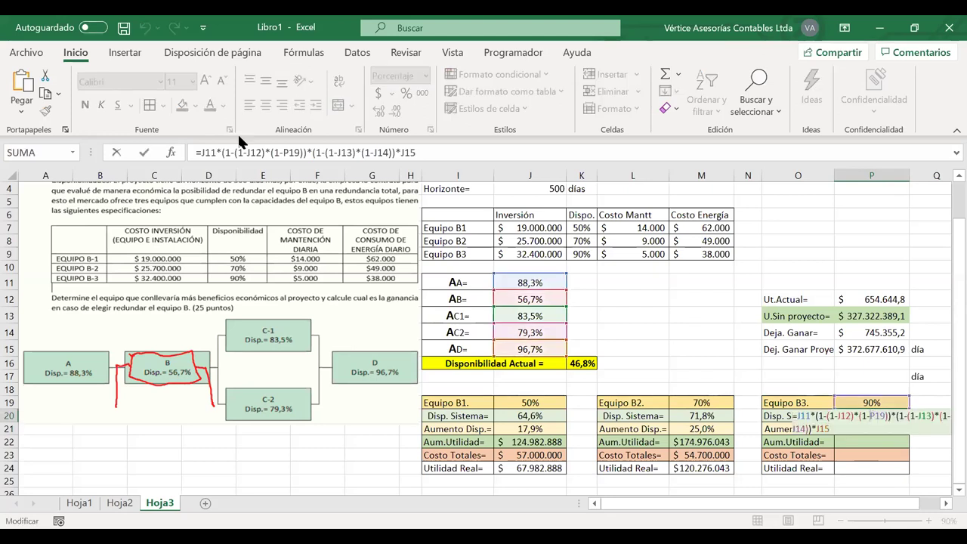
left_click_drag(221, 151, 303, 156)
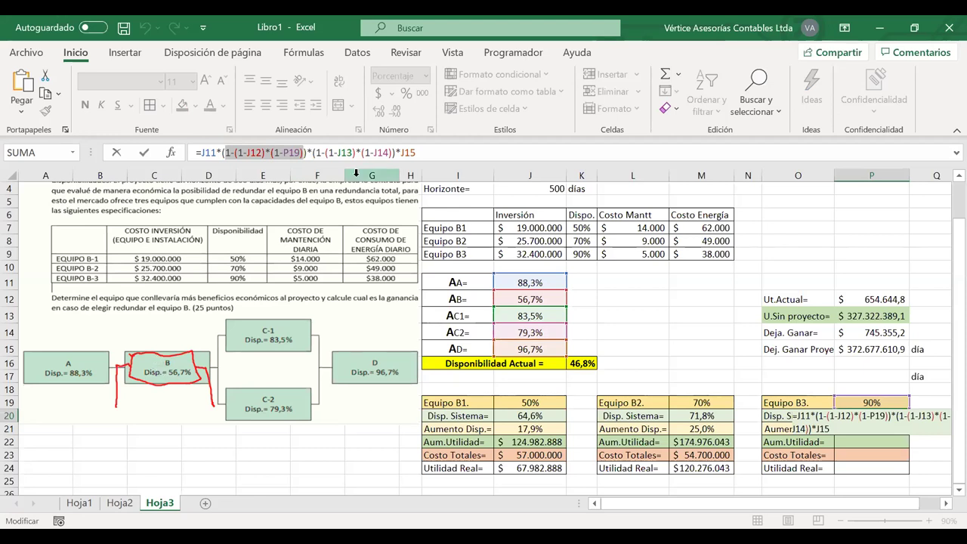
left_click_drag(316, 153, 391, 151)
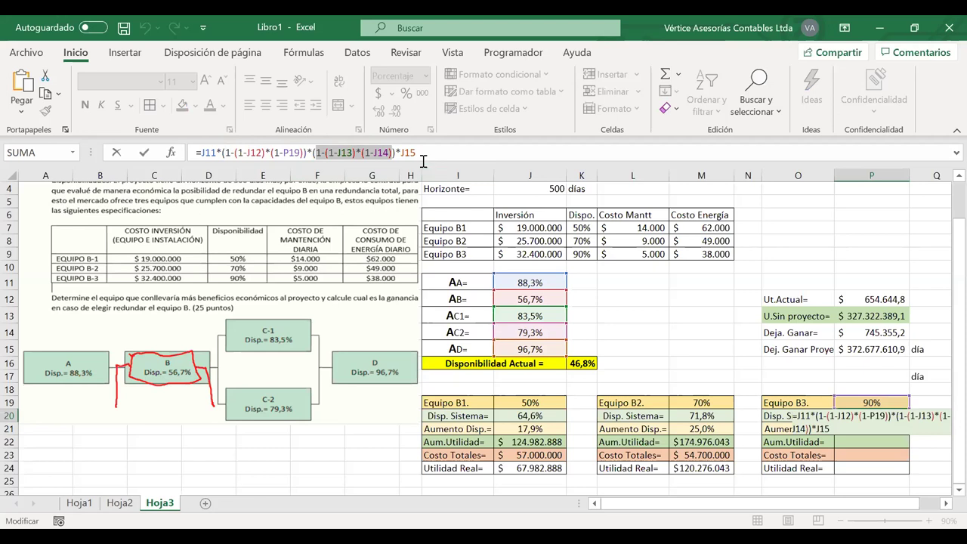
left_click_drag(416, 152, 390, 153)
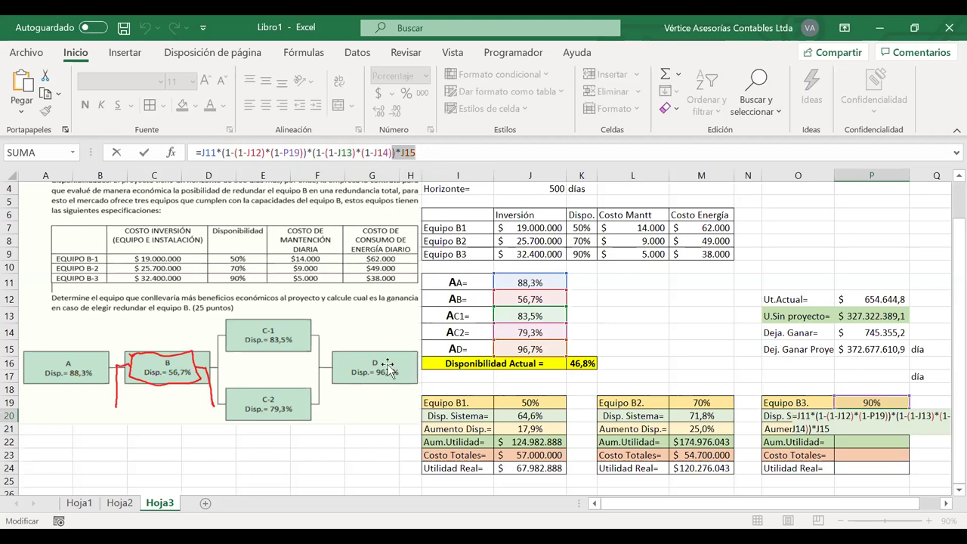
key("Return")
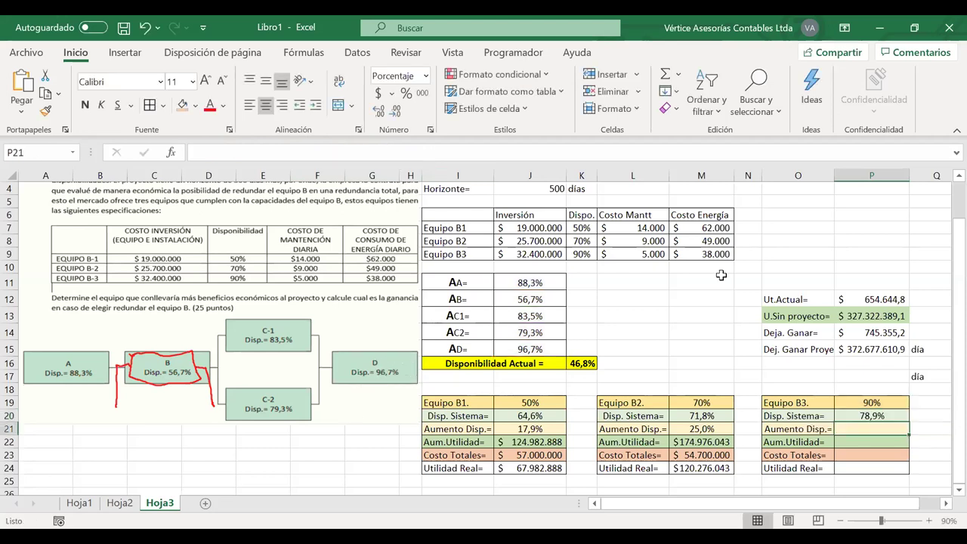
Calculate the availability increase for Equipo B3 in P21 as =P20-K16
type("=")
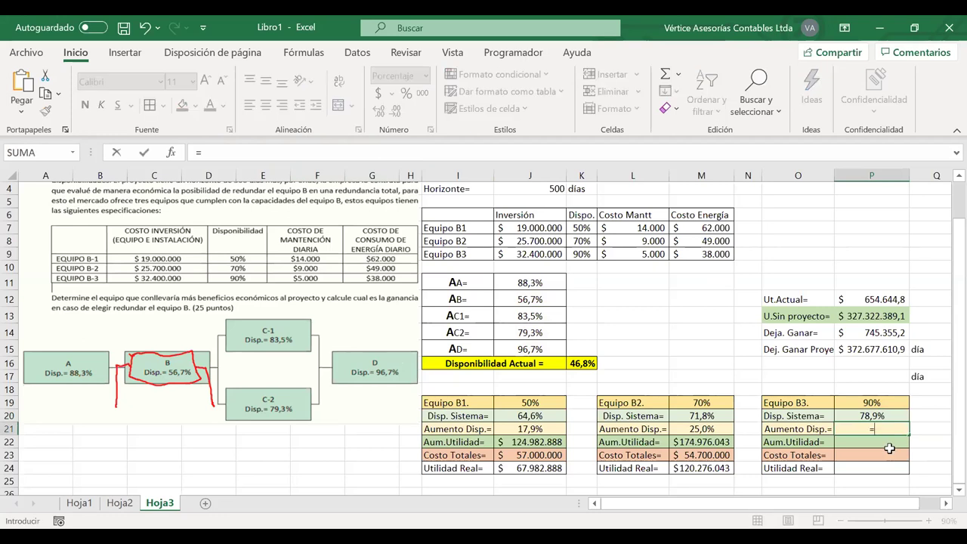
left_click(859, 415)
type("-")
left_click(589, 361)
key("Return")
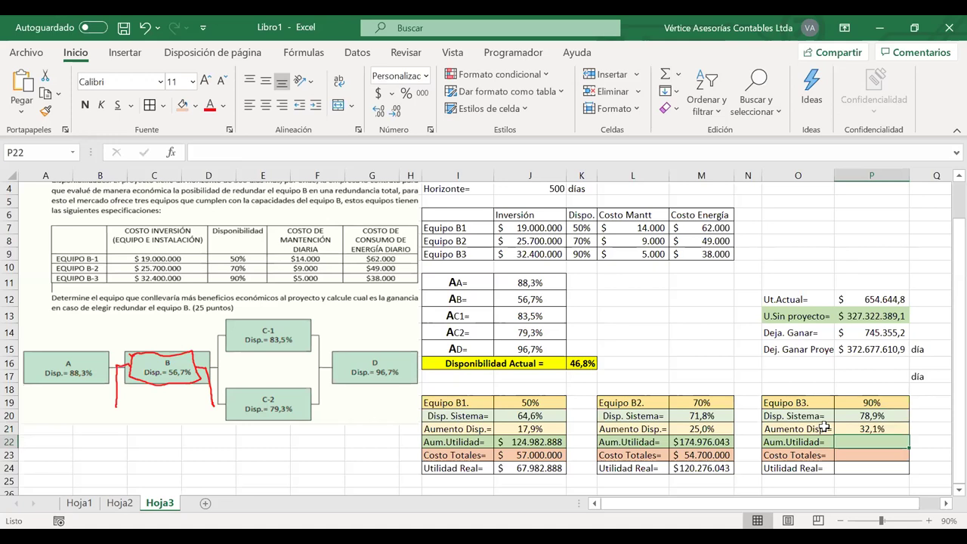
Clear the leftover "día" unit labels from Q15:Q17 beside the current-profit block
scroll(825, 428, "up", 1)
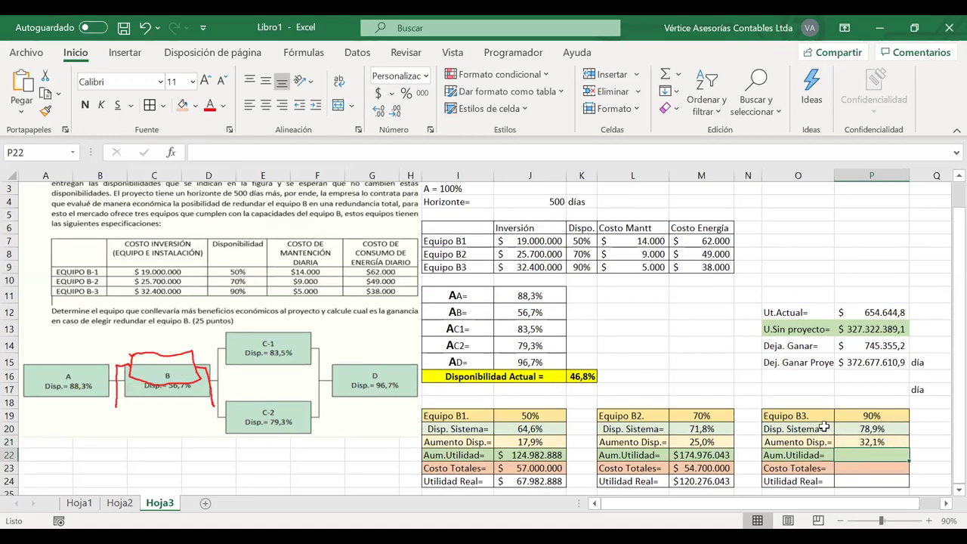
left_click(916, 365)
left_click_drag(916, 374, 922, 393)
key("Delete")
scroll(920, 390, "right", 3)
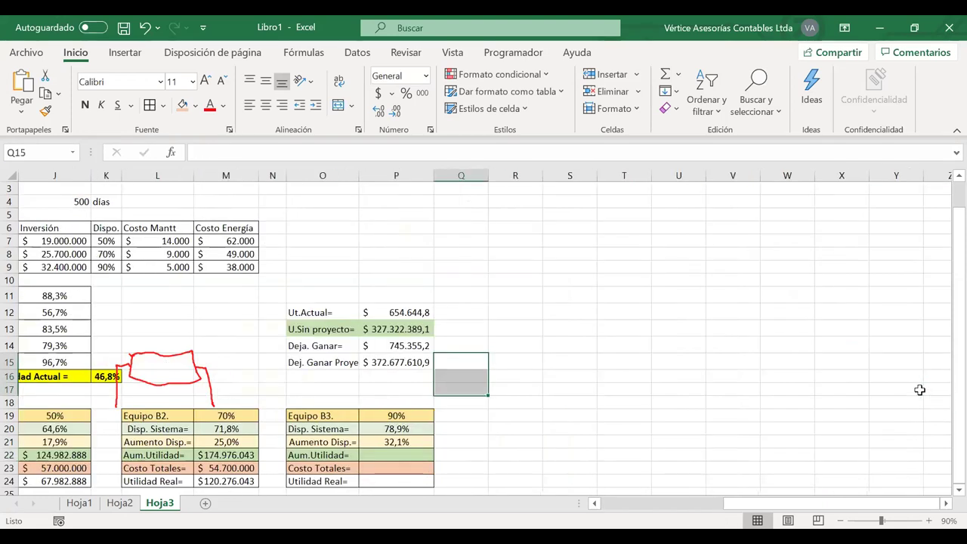
key("Left")
scroll(919, 389, "up", 1)
key("Left")
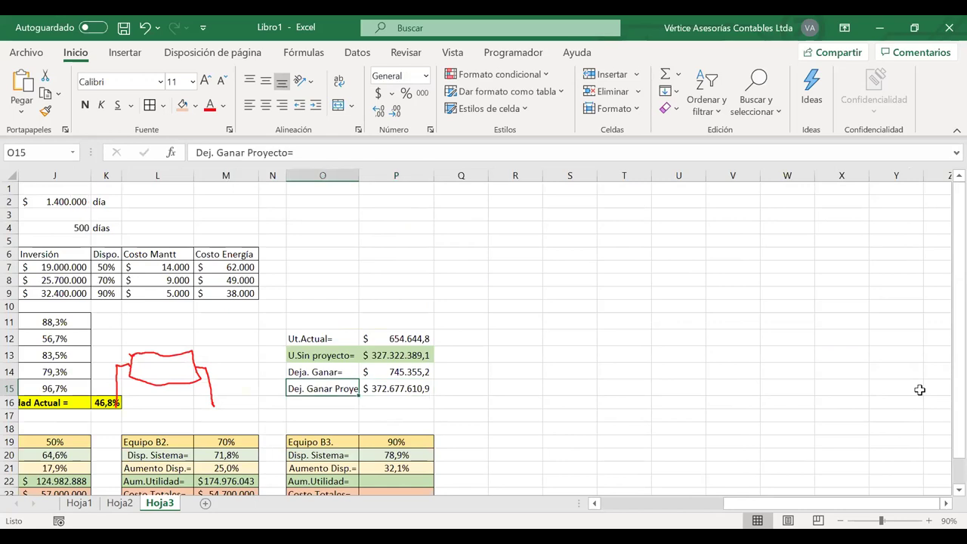
key("Home")
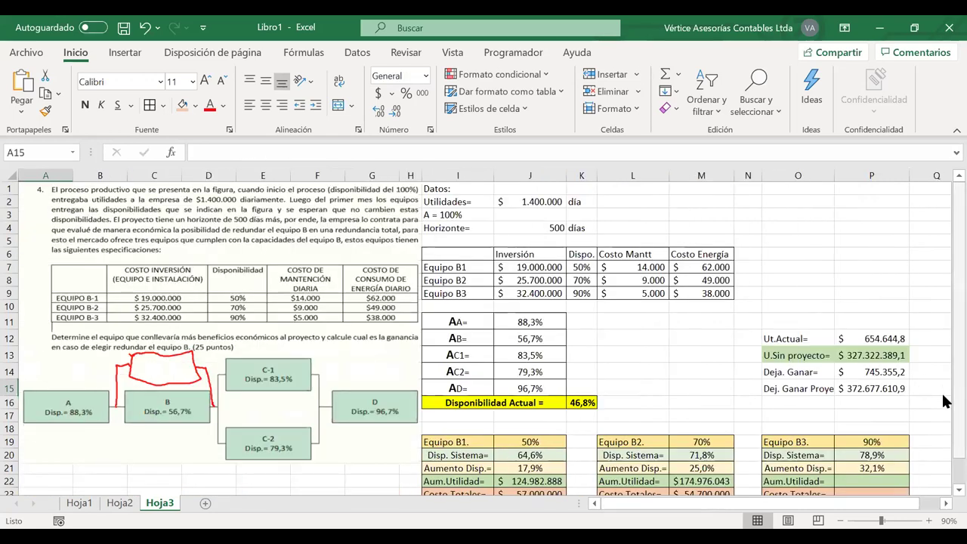
Calculate the profit increase for Equipo B3 in P22 as =J2*P21*J4
left_click(858, 480)
type("=")
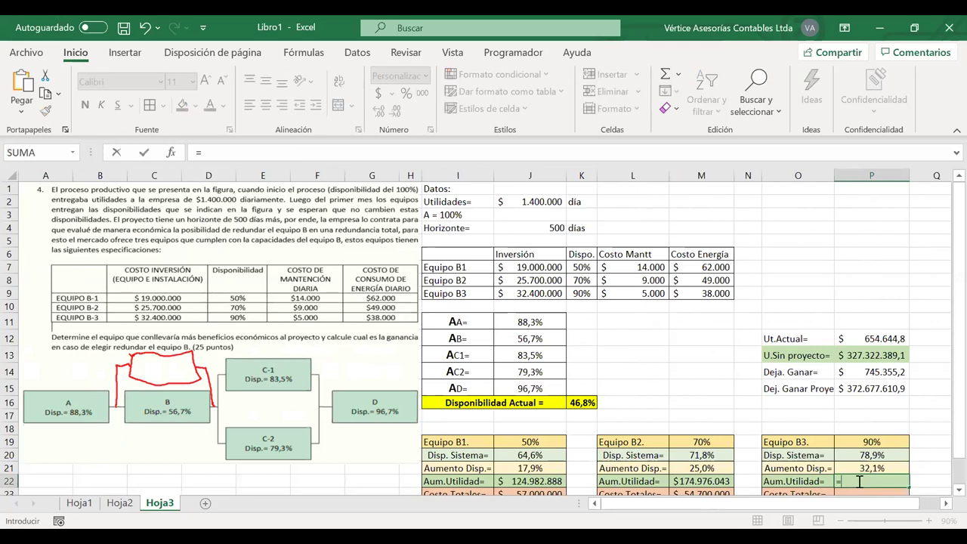
left_click(555, 204)
type("*")
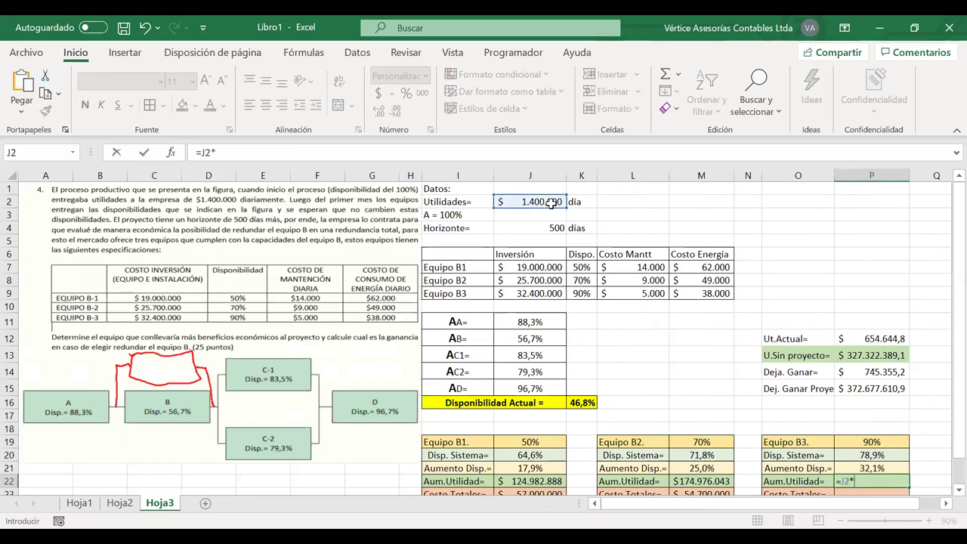
left_click(870, 468)
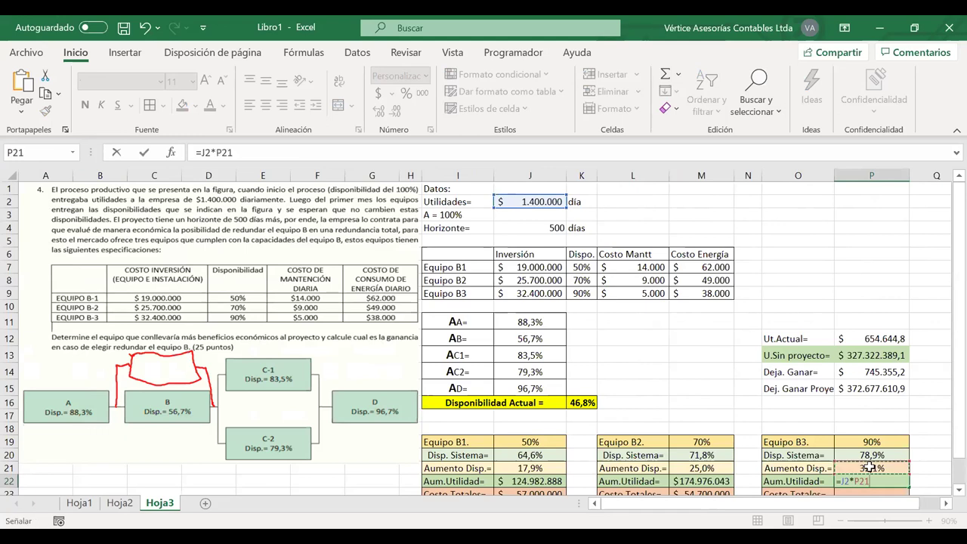
type("*")
left_click(546, 227)
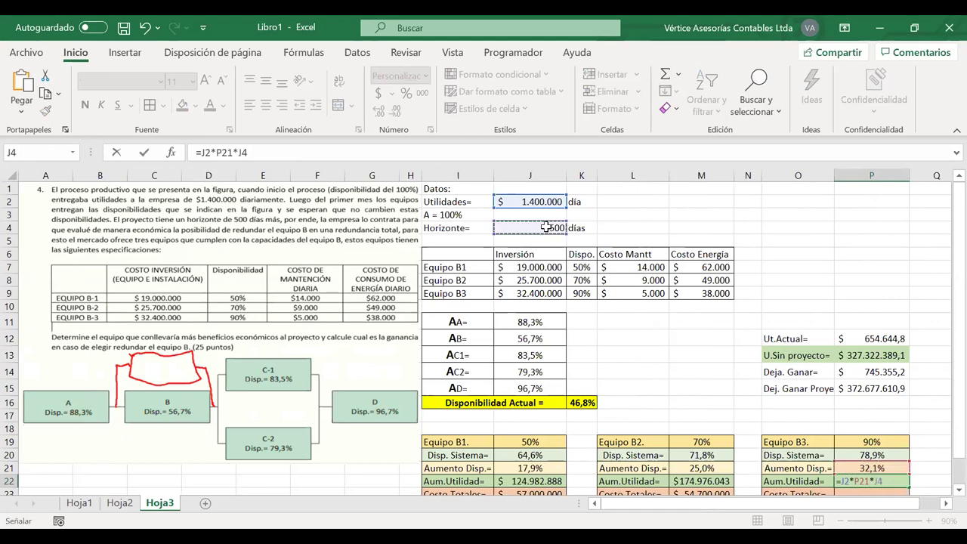
key("Return")
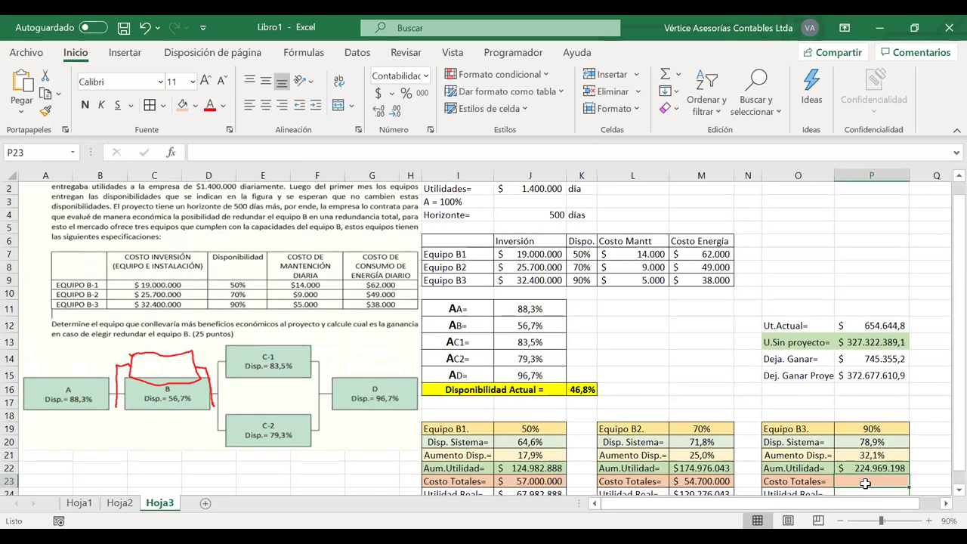
Calculate the total costs for Equipo B3 in P23 as =J9+L9*J4+M9*J4
type("=")
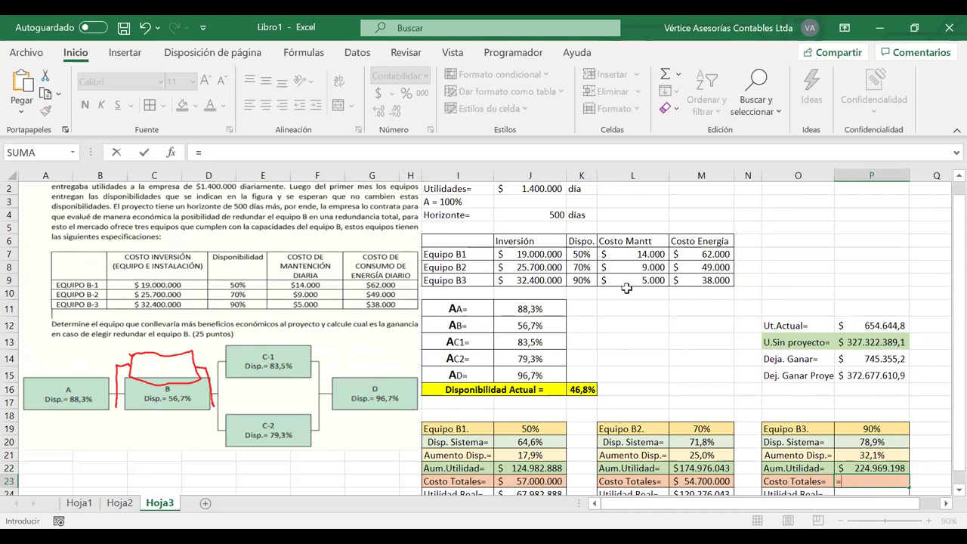
left_click(520, 279)
type("+")
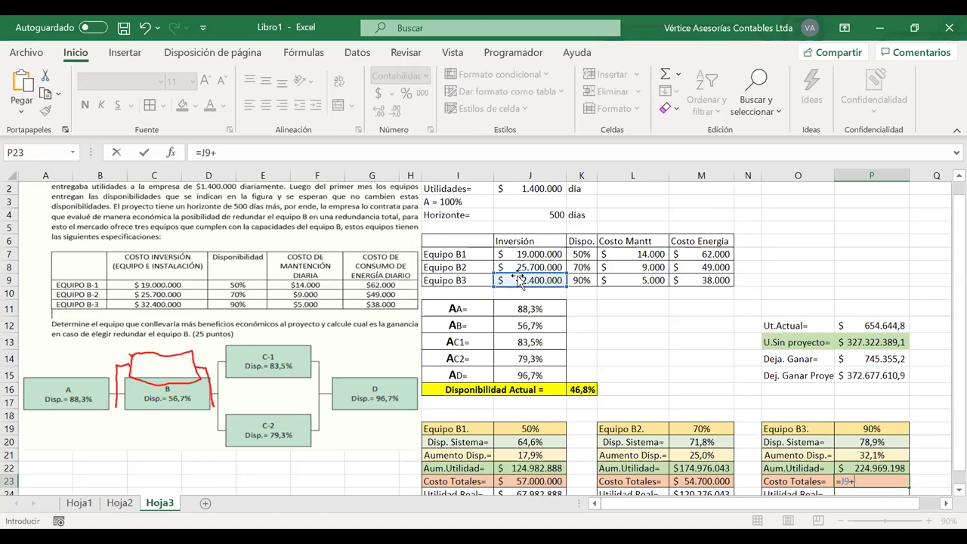
left_click(628, 279)
type("*")
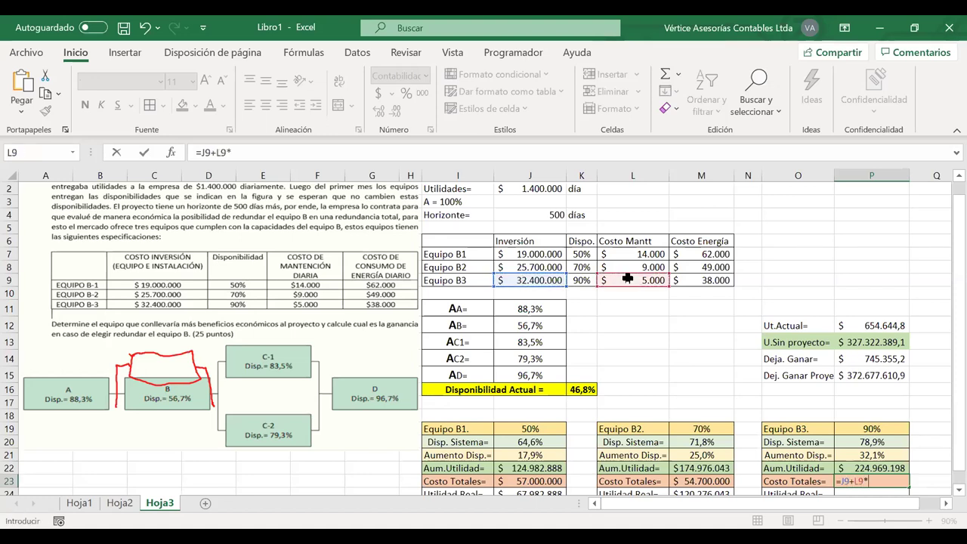
left_click(539, 216)
type("+")
left_click(690, 280)
type("*")
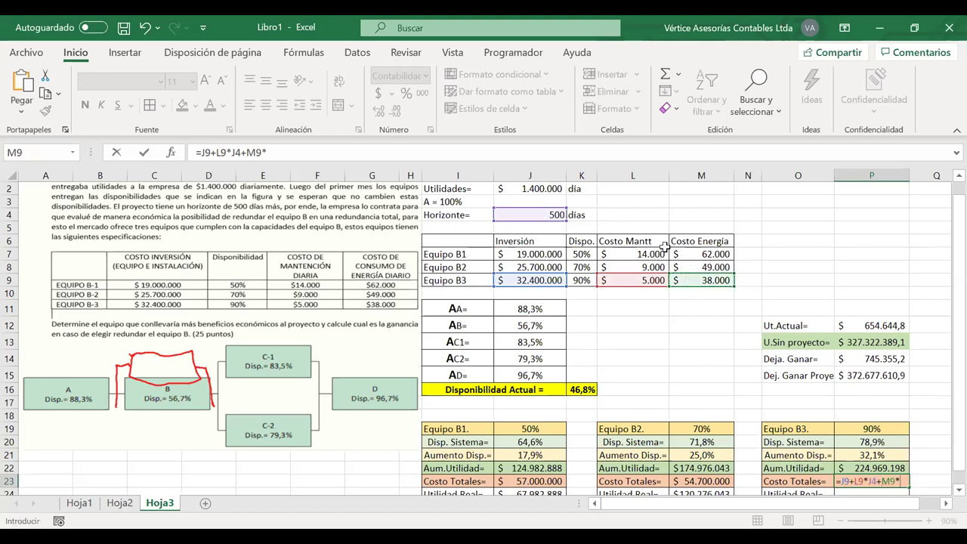
left_click(537, 214)
key("Return")
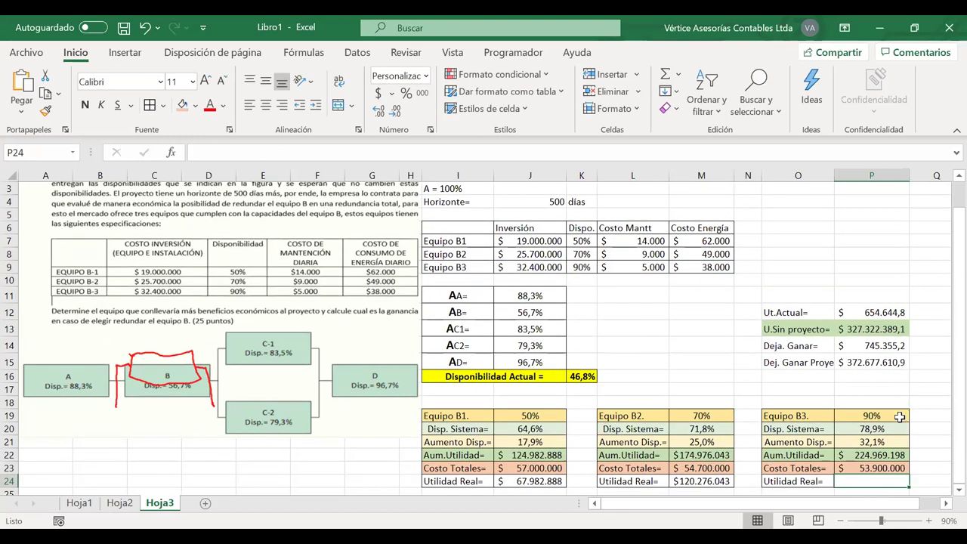
Calculate the real profit for Equipo B3 in P24 as =P22-P23
type("=")
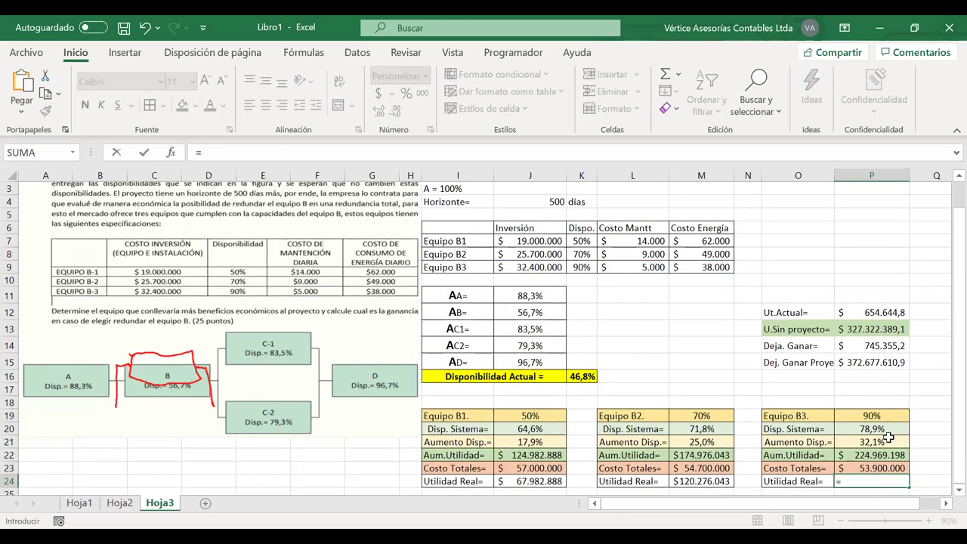
left_click(862, 455)
type("-")
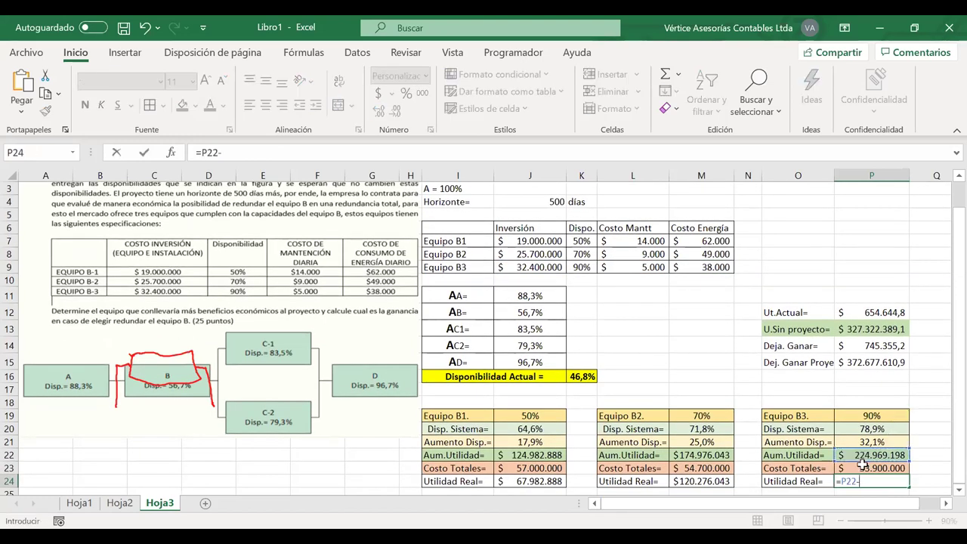
left_click(867, 468)
key("Return")
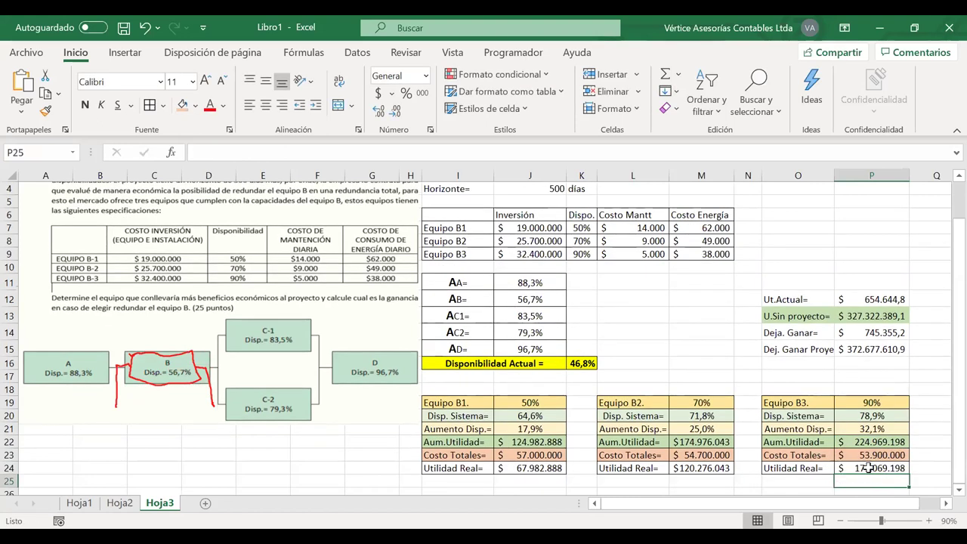
Try a conditional format on P24, M24 and J24 for values greater than 15000000, using light red fill with dark red text
left_click(869, 468)
left_click(722, 467, "ctrl")
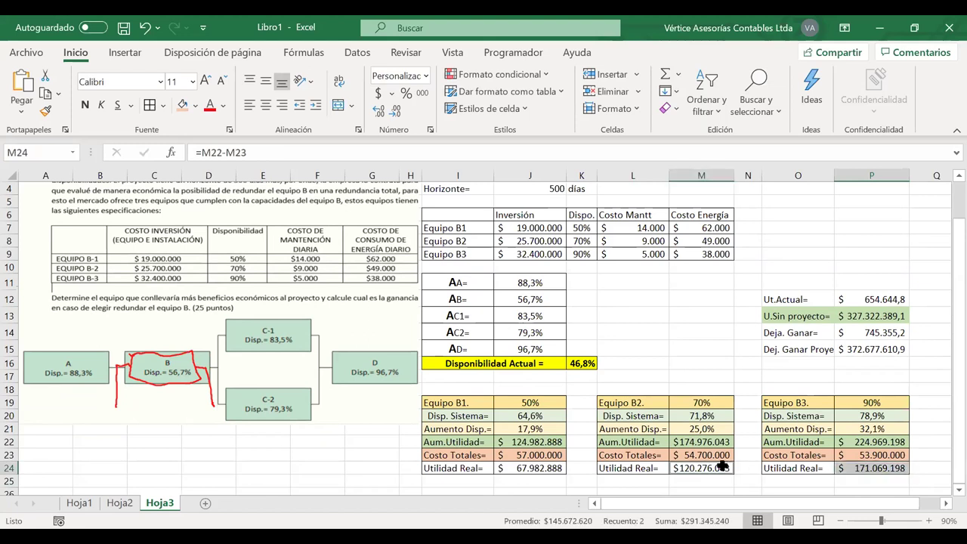
left_click(519, 469, "ctrl")
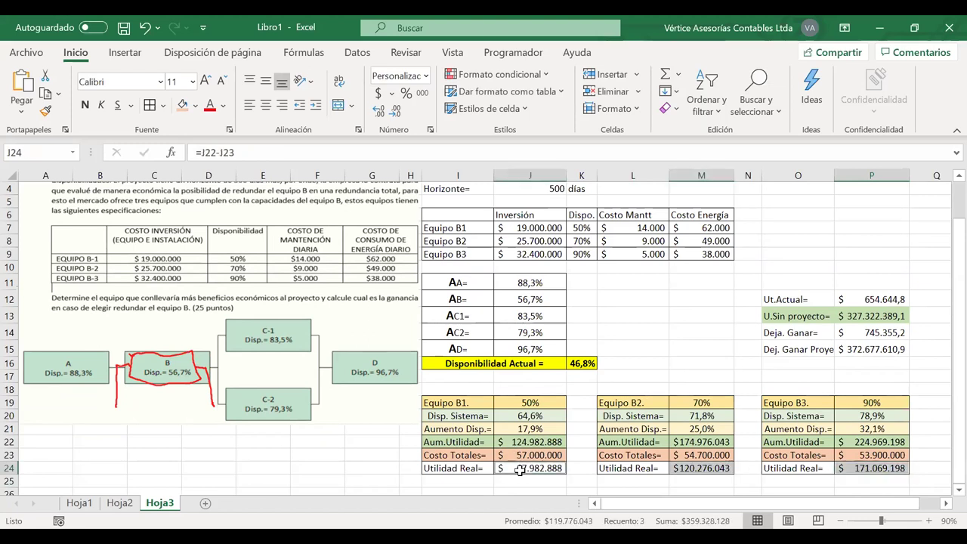
left_click(510, 78)
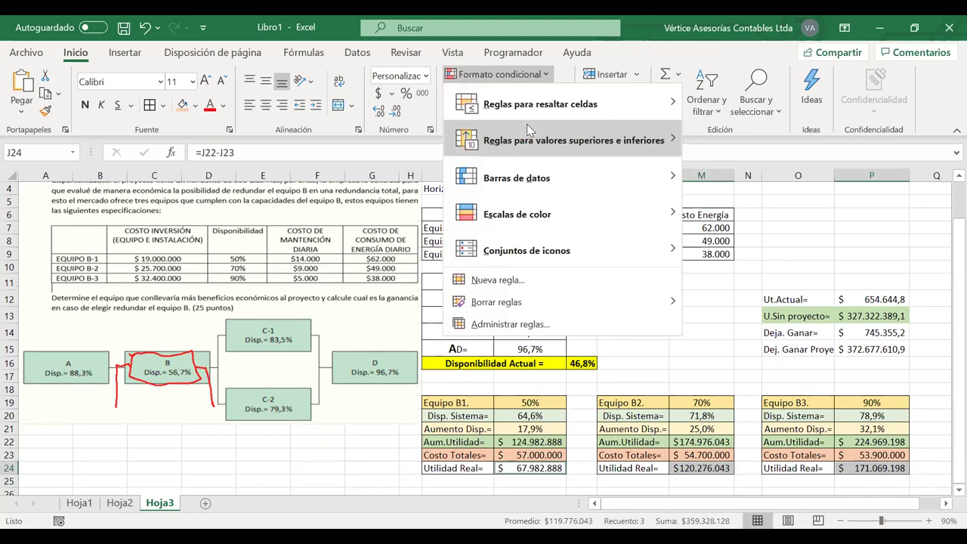
mouse_move(665, 105)
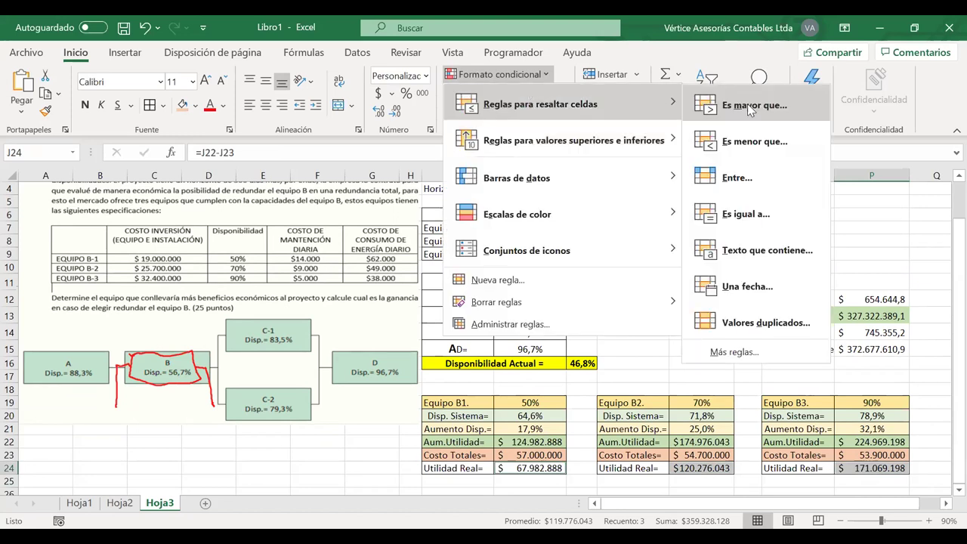
left_click(750, 107)
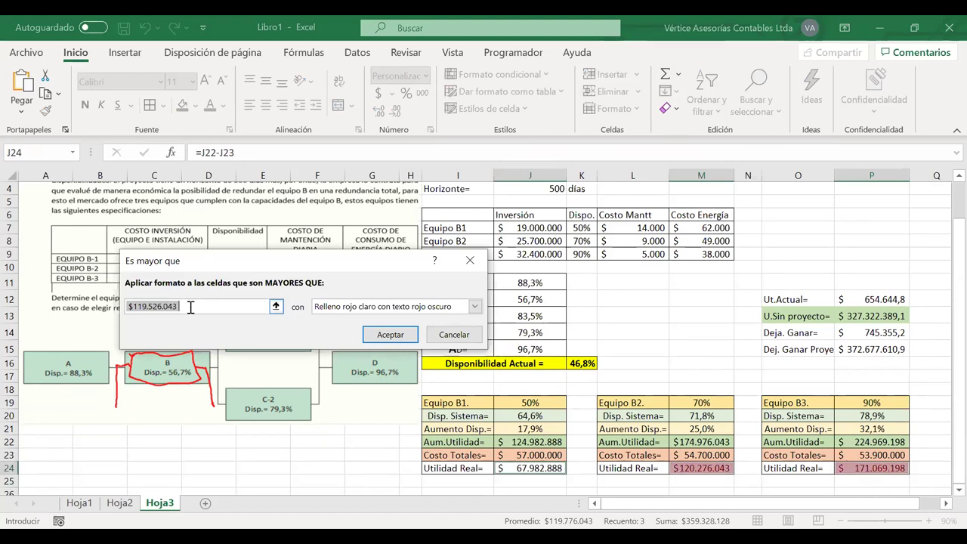
type("1500")
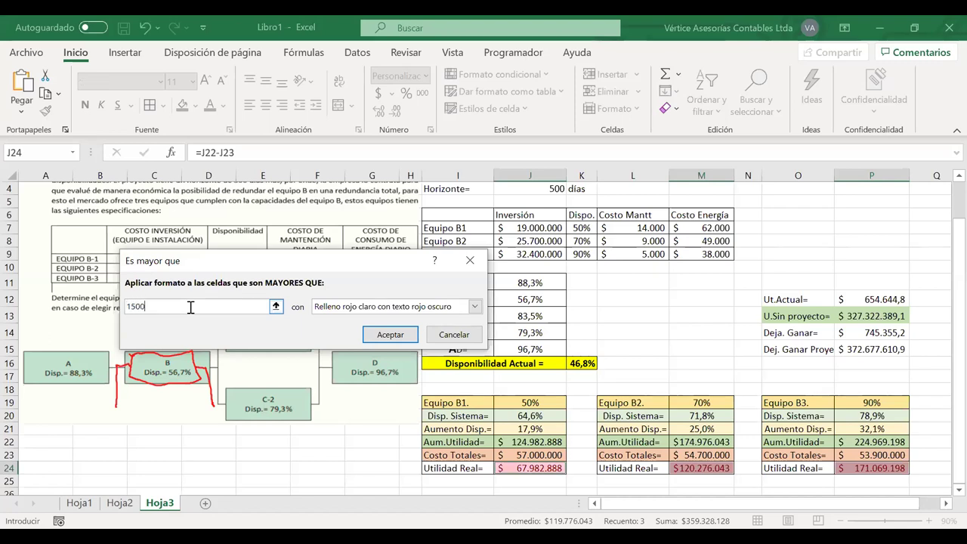
type("000")
left_click(161, 306)
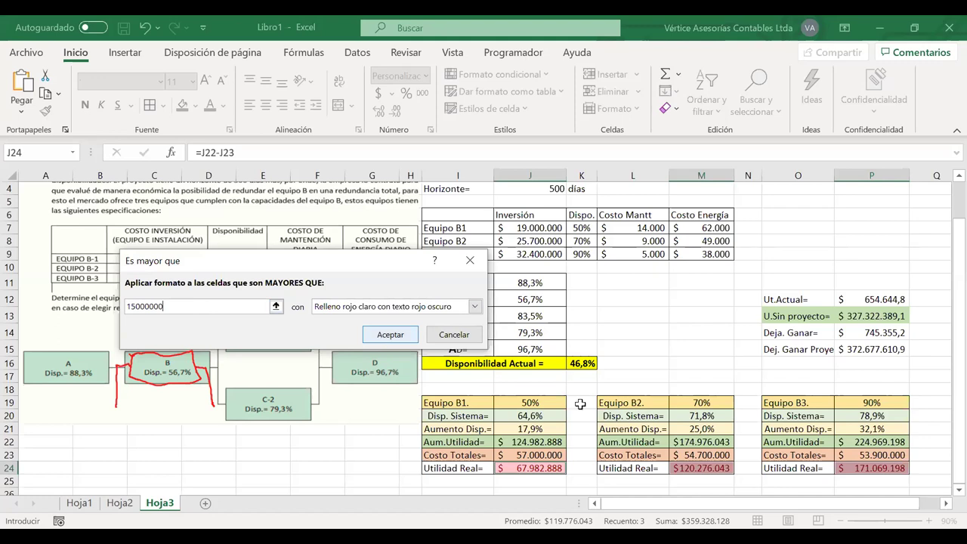
left_click(387, 337)
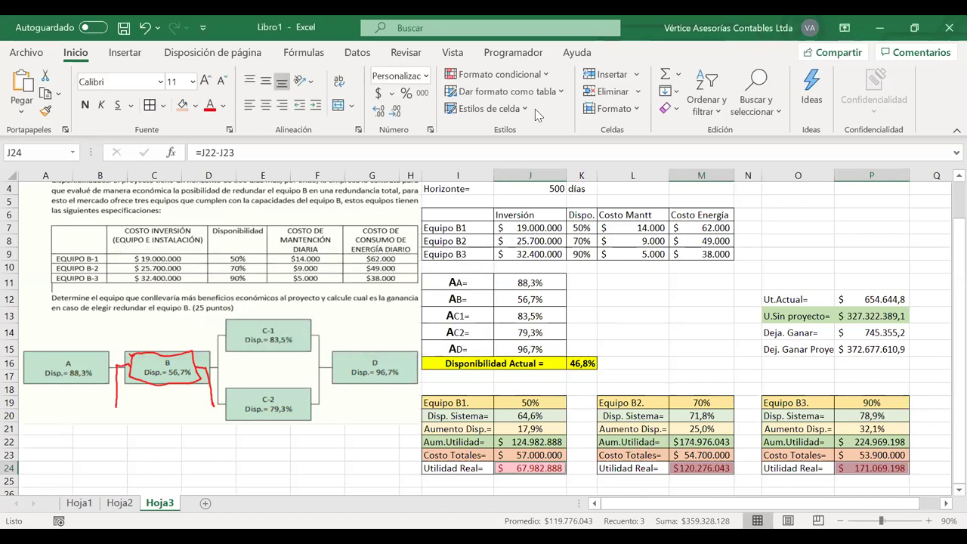
Try a less-than 15000000 light red rule on the same real-profit cells, and undo the recent highlighting rules
left_click(538, 78)
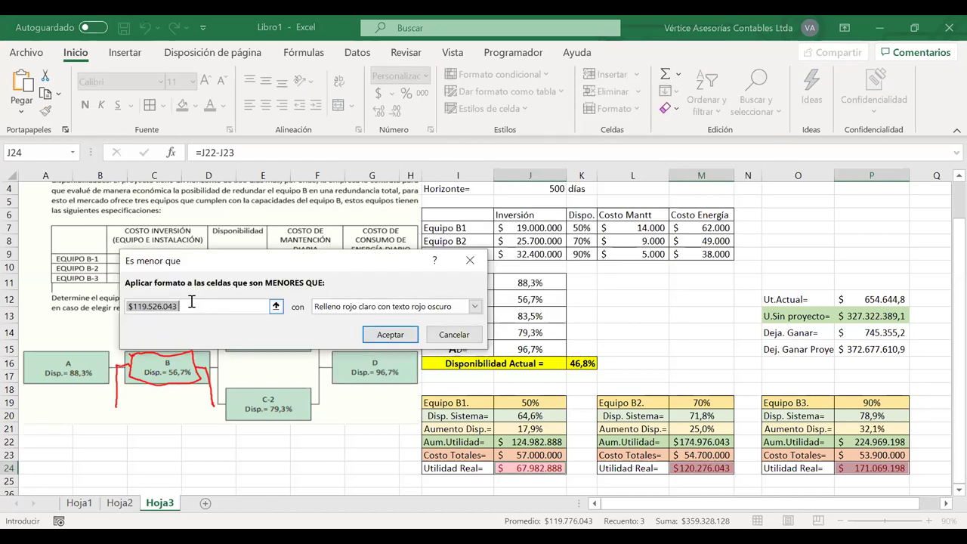
type("15000000")
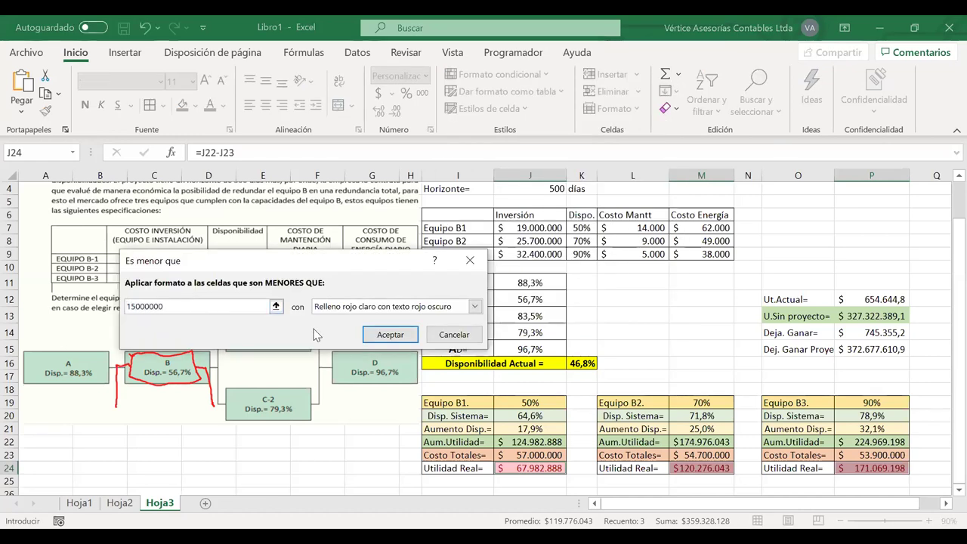
left_click(378, 334)
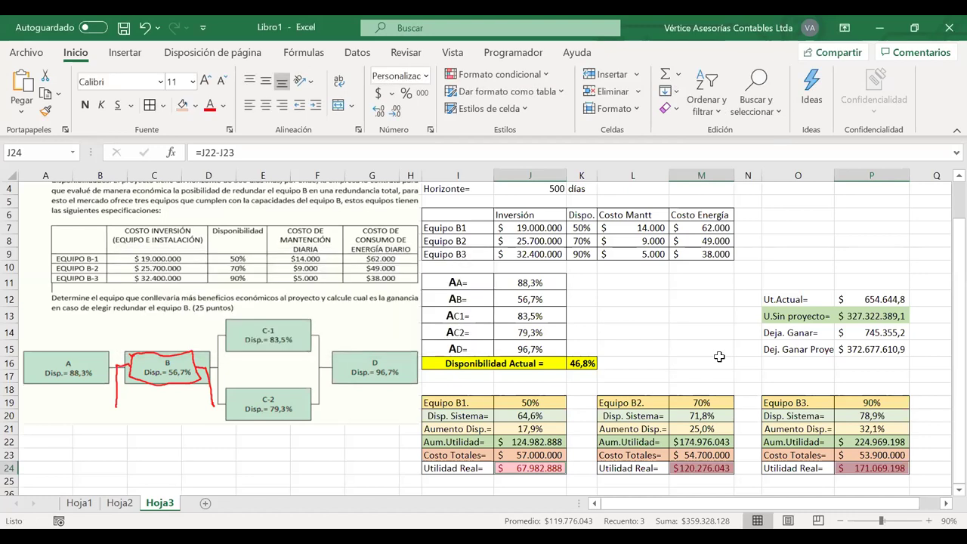
key("Return")
key("Return")
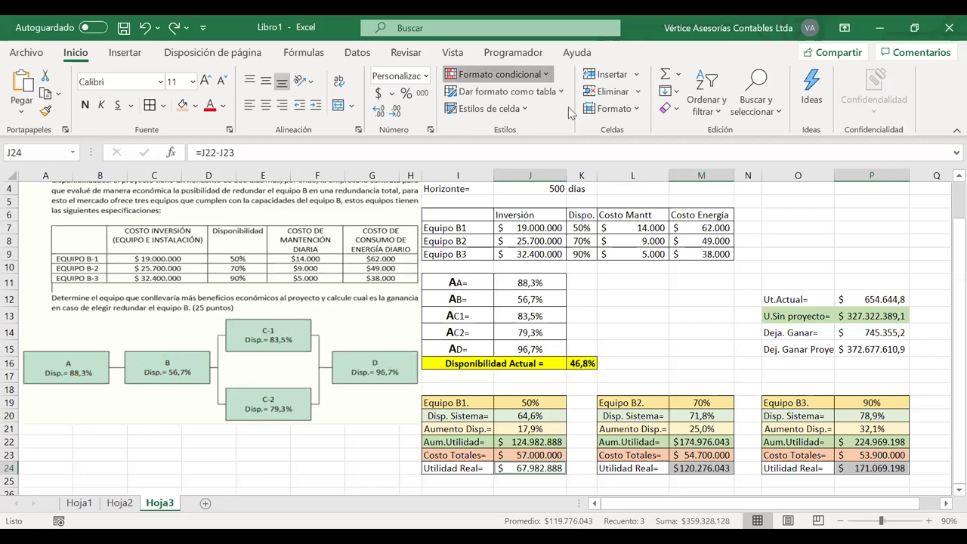
Format the real-profit cells J24, M24 and P24 with light red fill and dark red text when less than 15000000
left_click(498, 74)
mouse_move(574, 104)
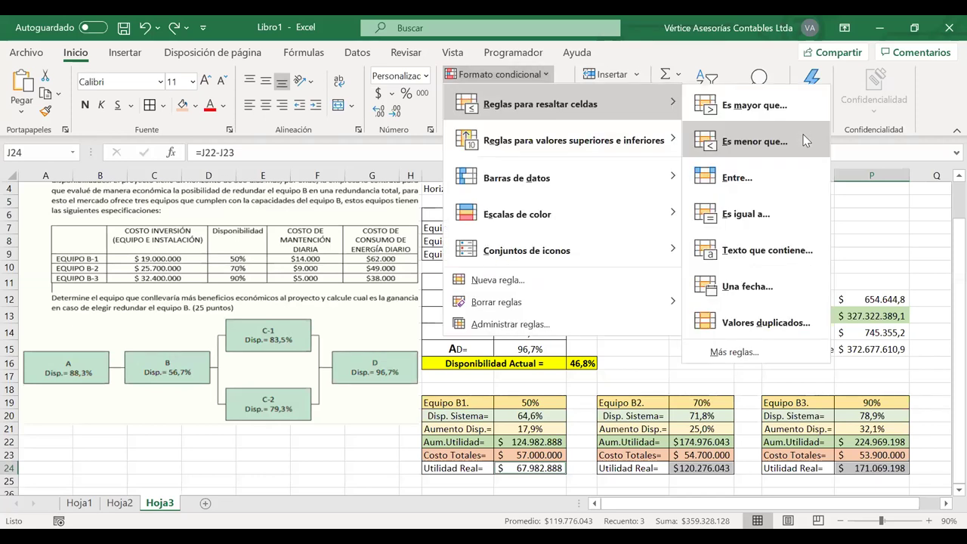
left_click(805, 142)
type("15000")
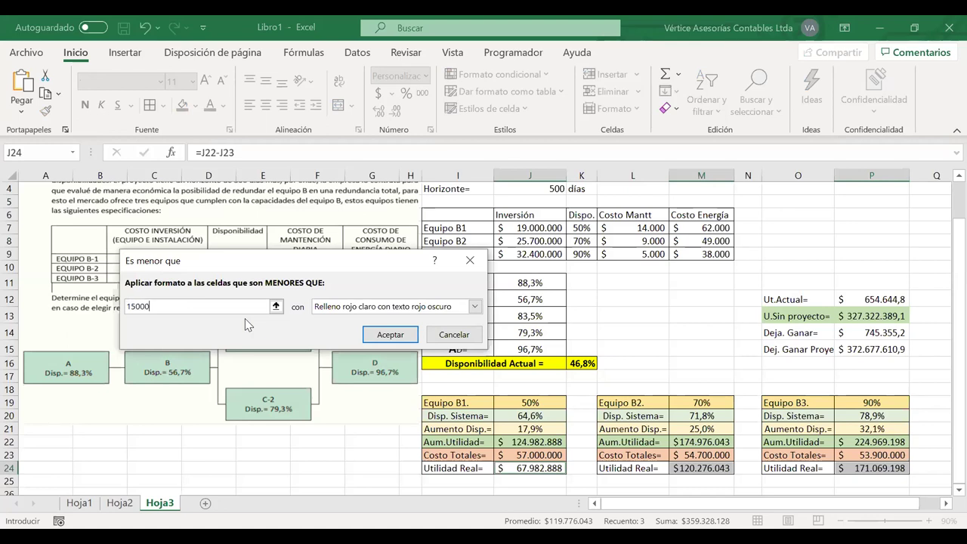
type("000")
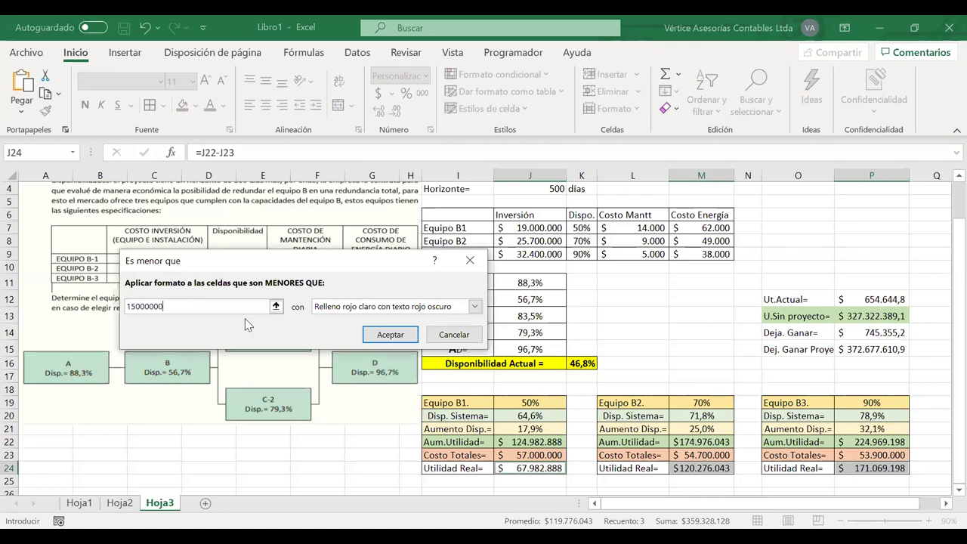
left_click(378, 336)
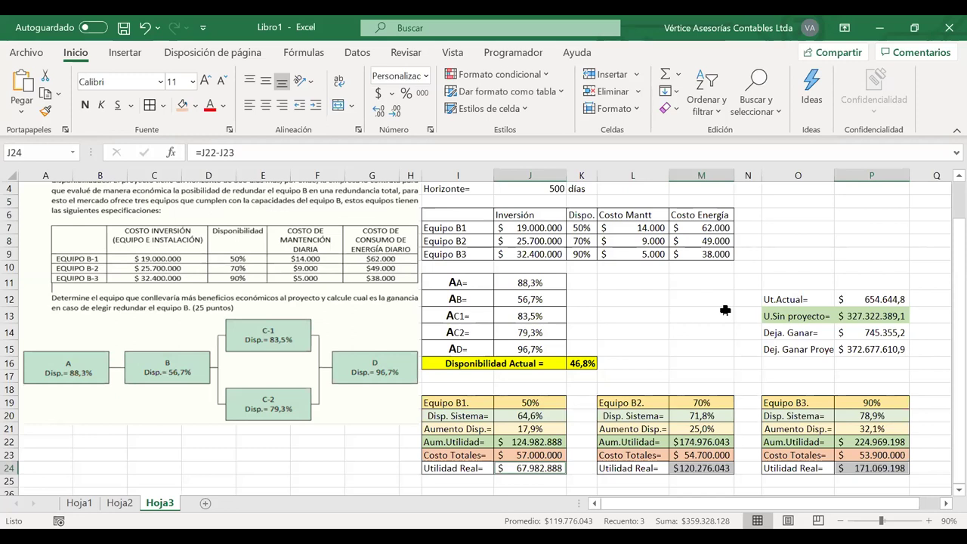
left_click(724, 312)
Autofit columns M and P to their contents so the profit amounts display in full
left_click_drag(861, 463, 555, 470)
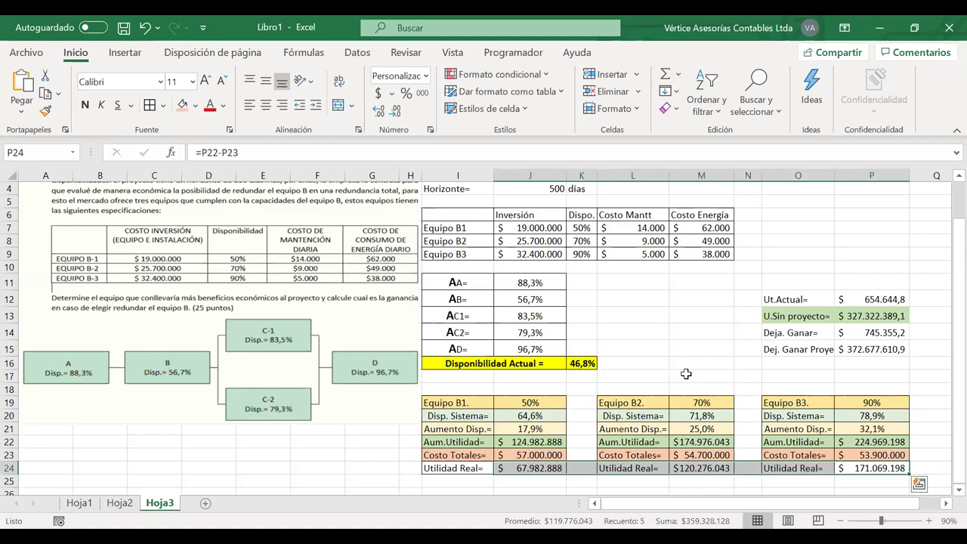
scroll(686, 373, "up", 1)
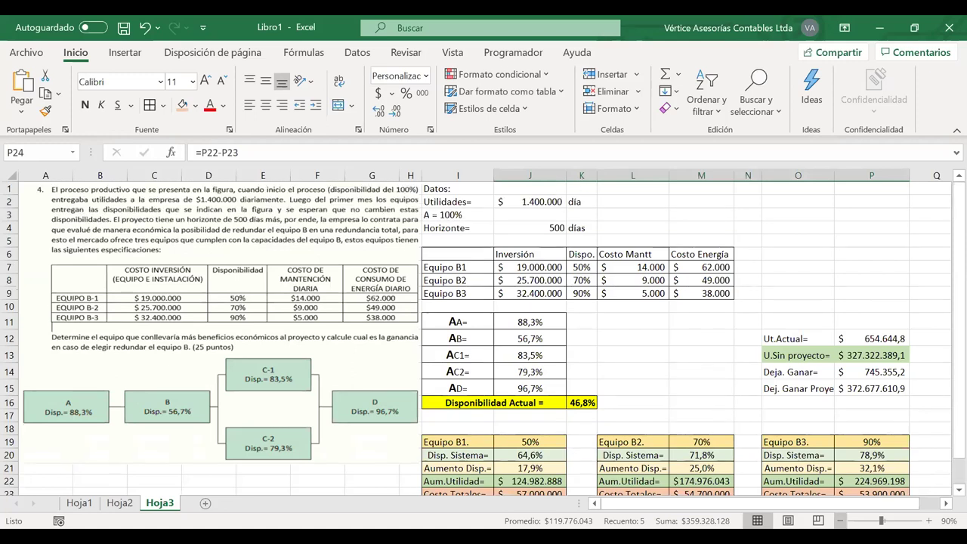
scroll(505, 175, "down", 1, "ctrl")
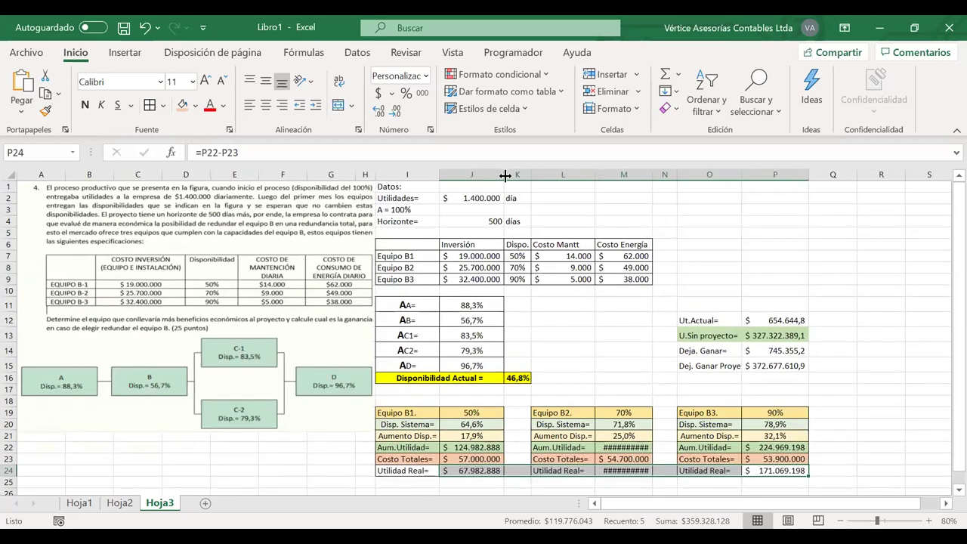
double_click(652, 174)
double_click(808, 175)
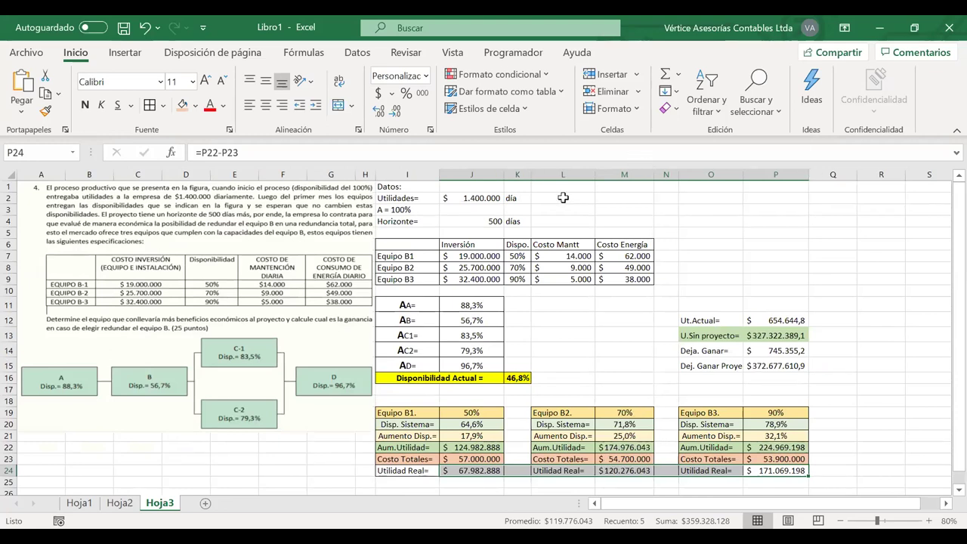
Test the real-profit highlighting with the horizon in J4 set to 120 days and then 200 days
left_click(475, 222)
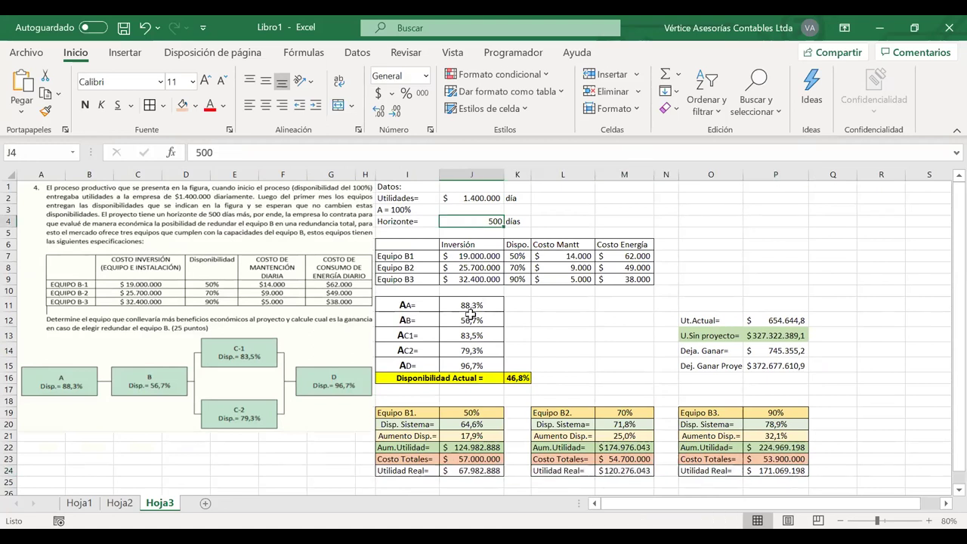
type("120")
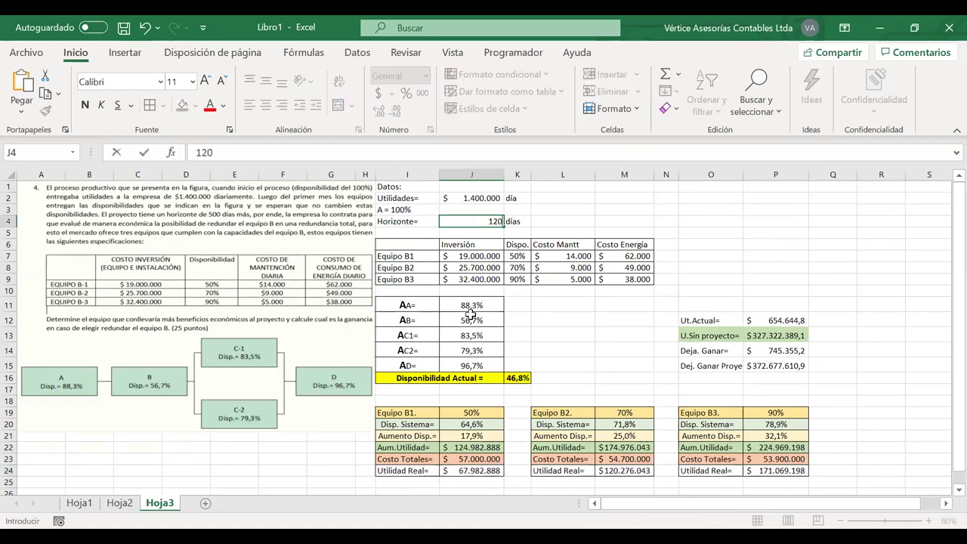
key("Return")
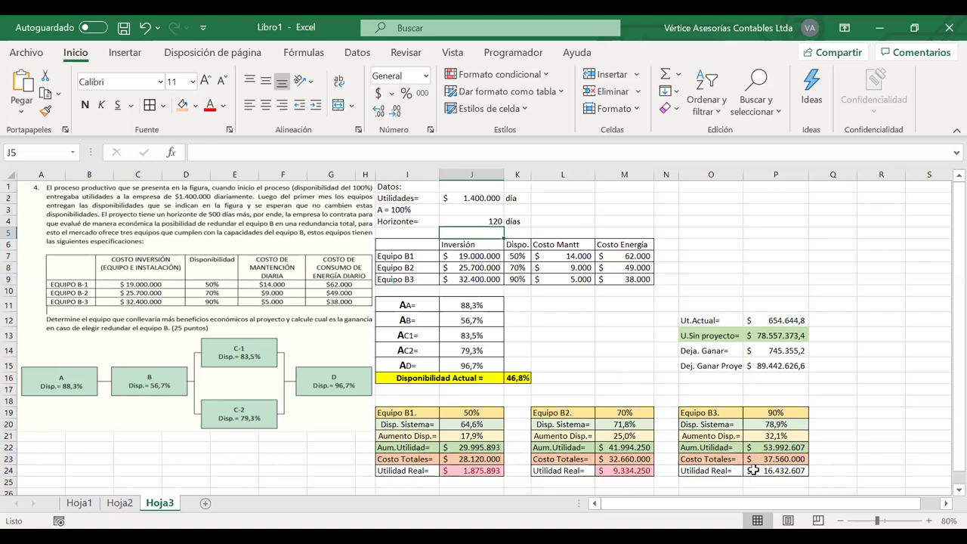
left_click(487, 220)
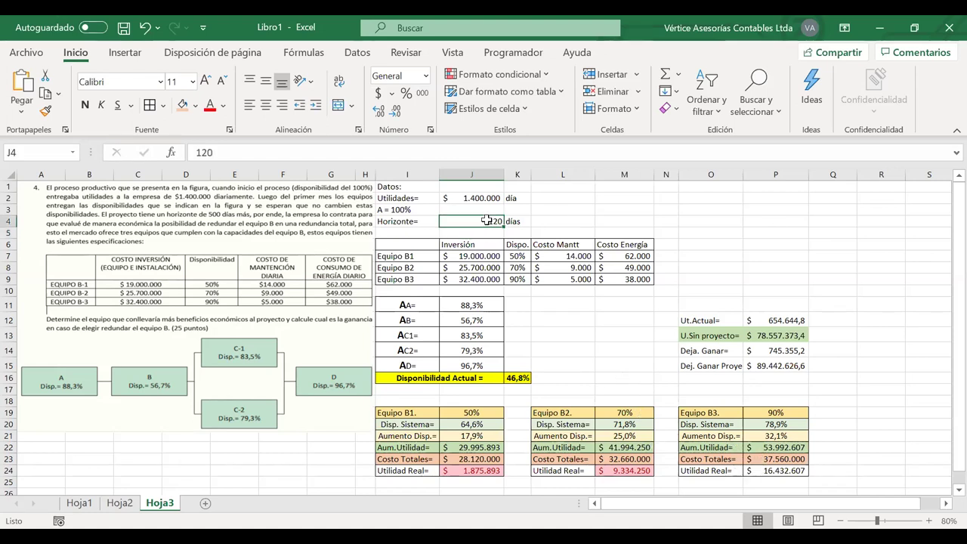
type("200")
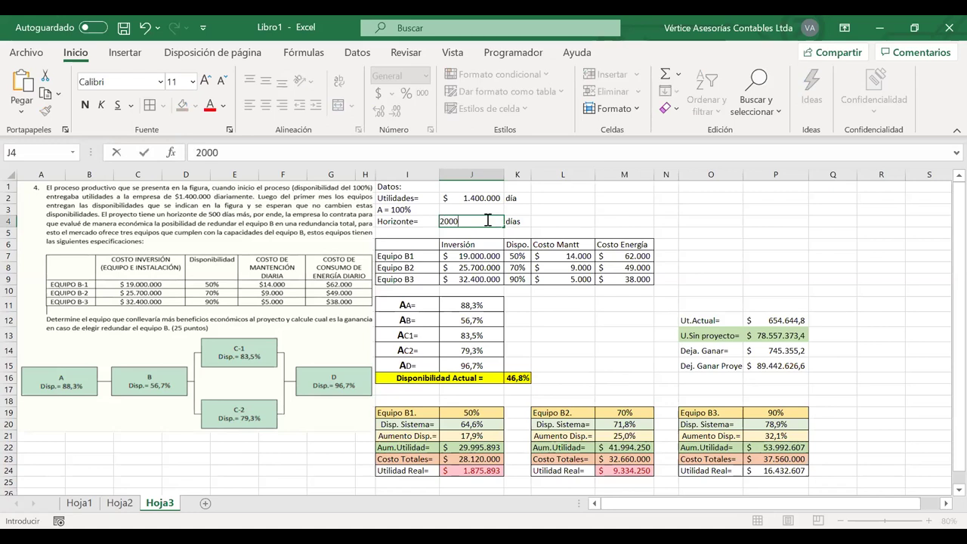
key("Return")
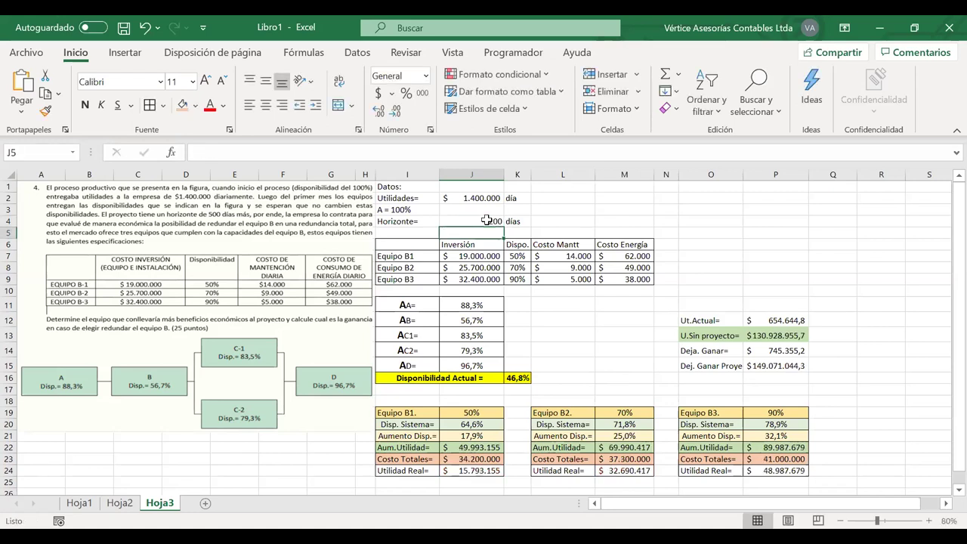
Test the highlighting with a horizon of 180 days in J4, and restore the horizon to 500 days
left_click(487, 221)
type("180")
key("Return")
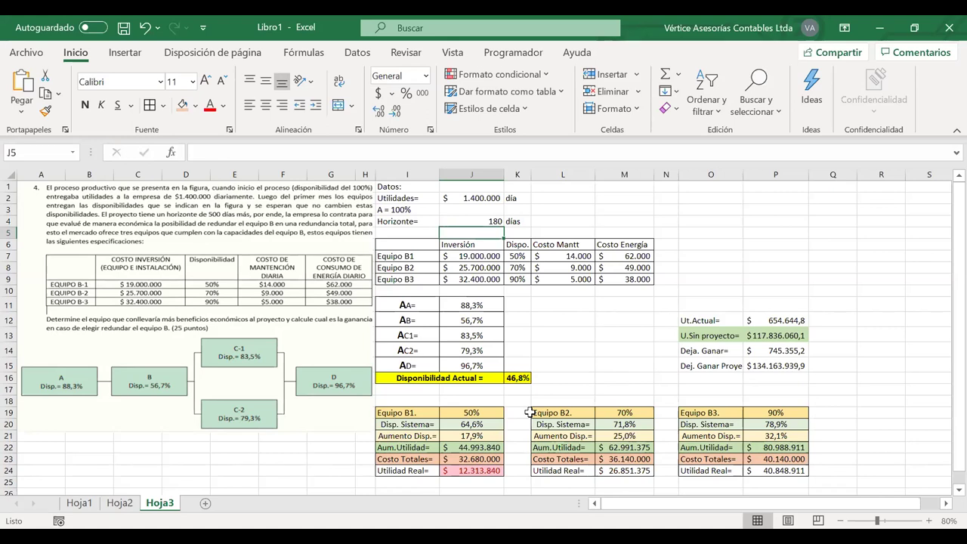
key("Up")
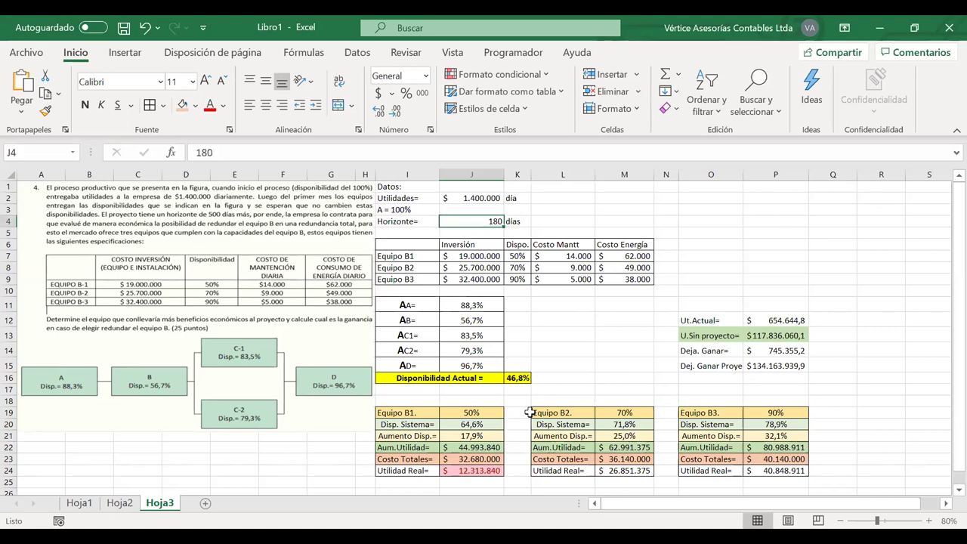
type("500")
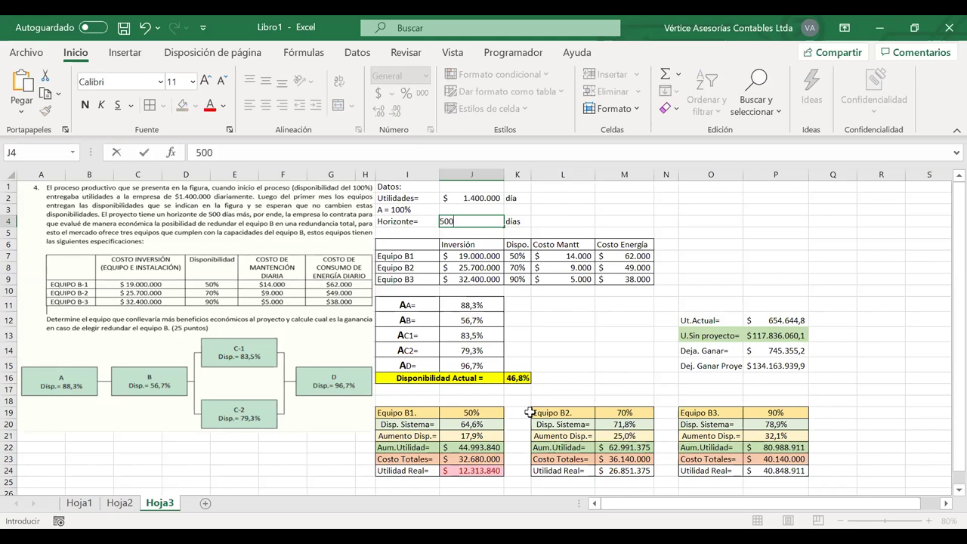
key("Return")
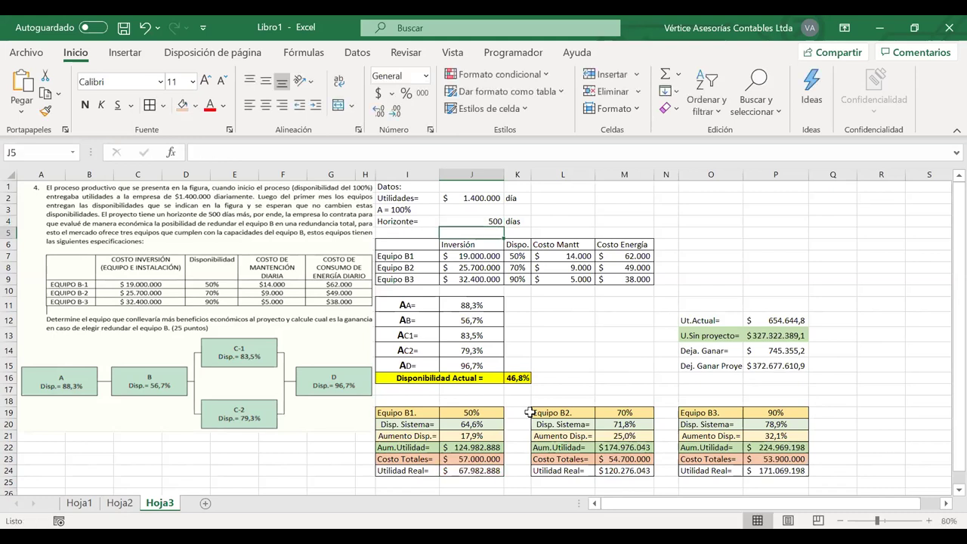
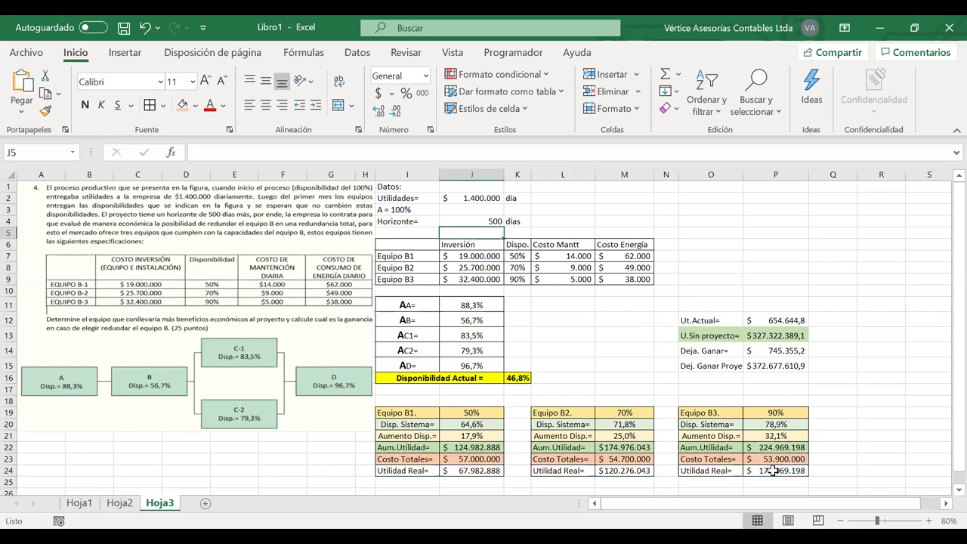
Enter a 2% availability increase in cell B22, beneath the process diagram
left_click(778, 470)
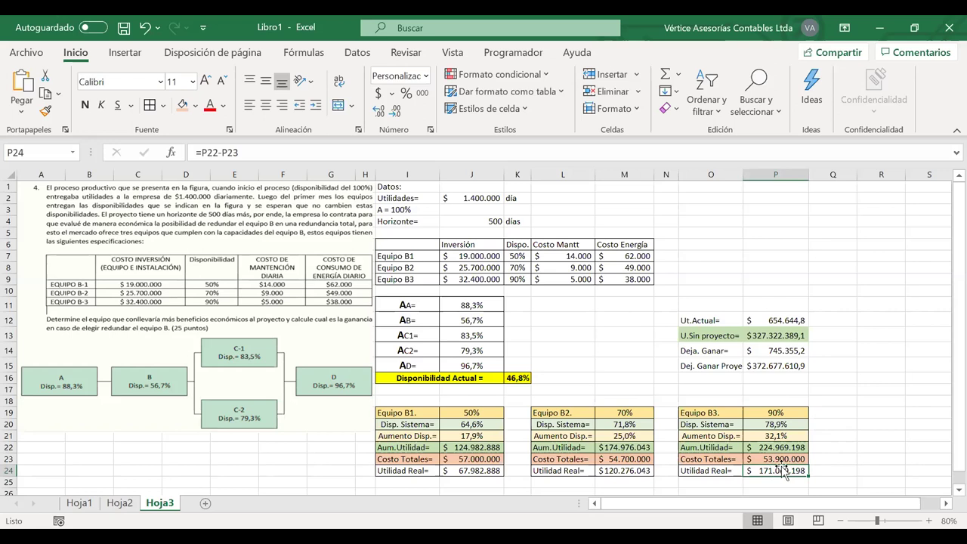
scroll(486, 357, "down", 1)
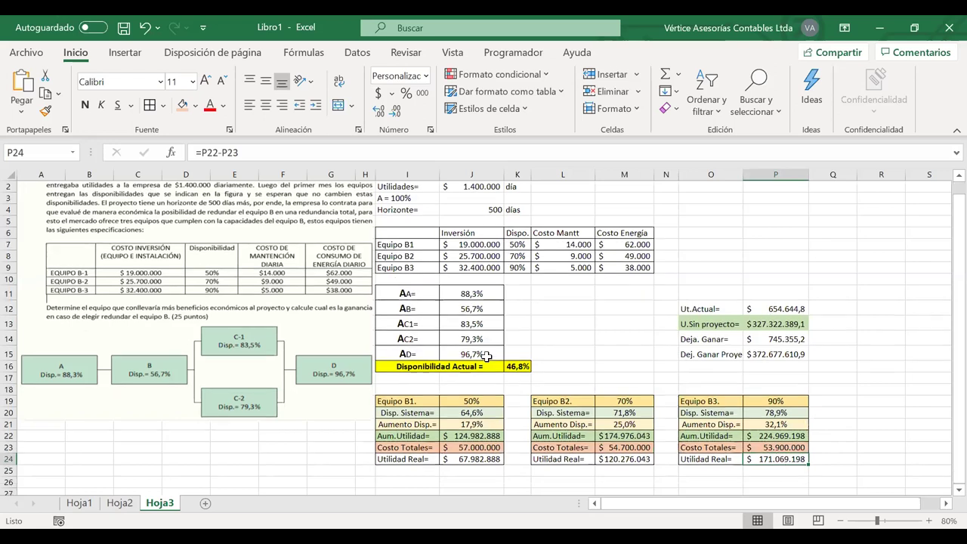
left_click(68, 435)
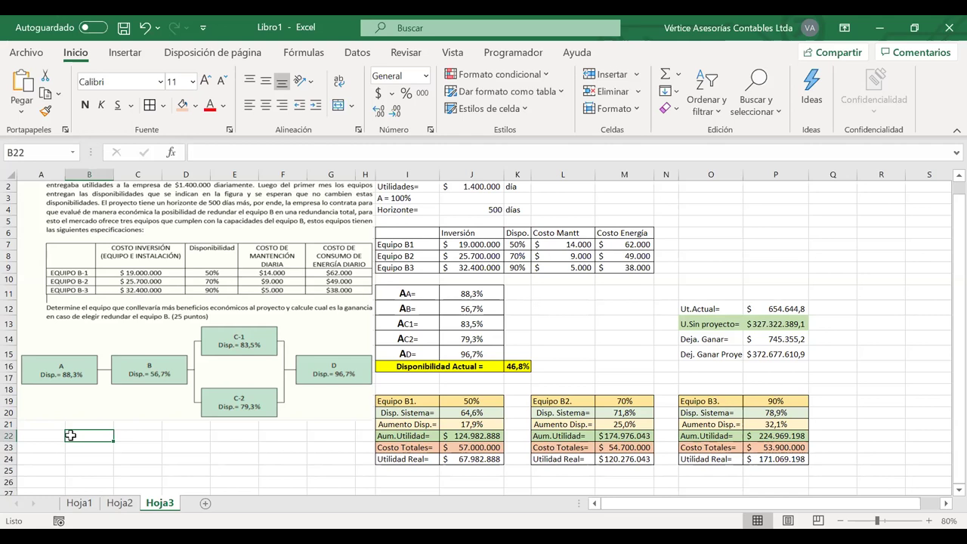
left_click(126, 434)
left_click(91, 435)
type("2")
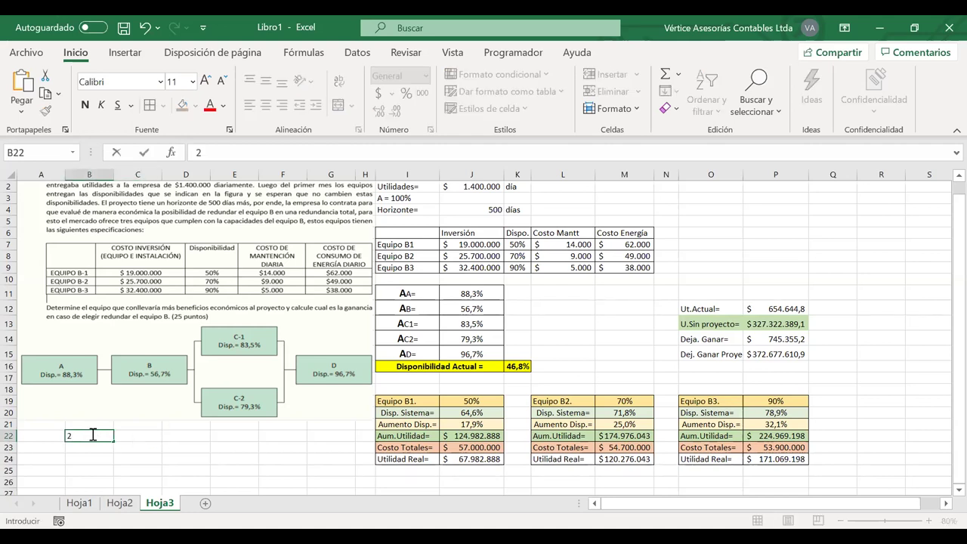
type("%")
left_click(139, 435)
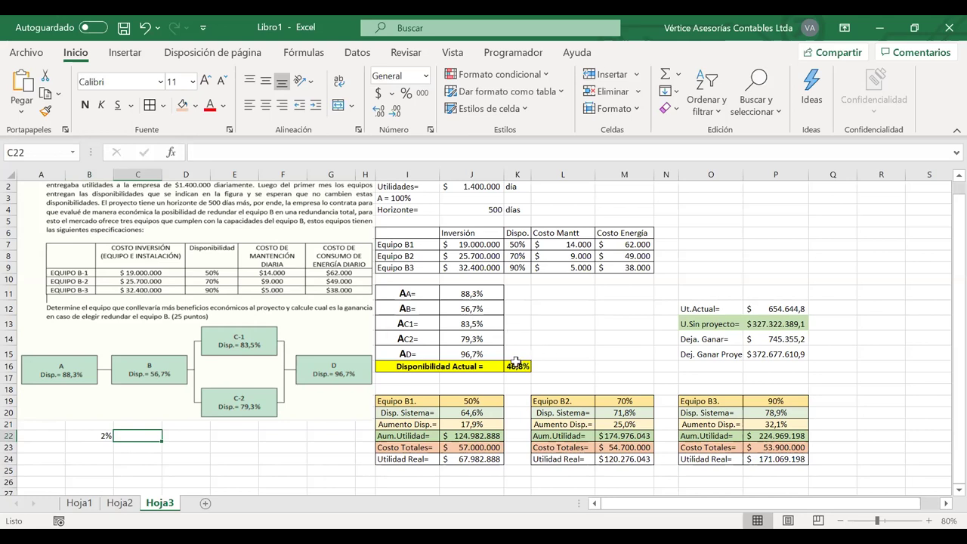
Copy the current daily profit from P12 and paste it into R12 as a fixed value
left_click(463, 308)
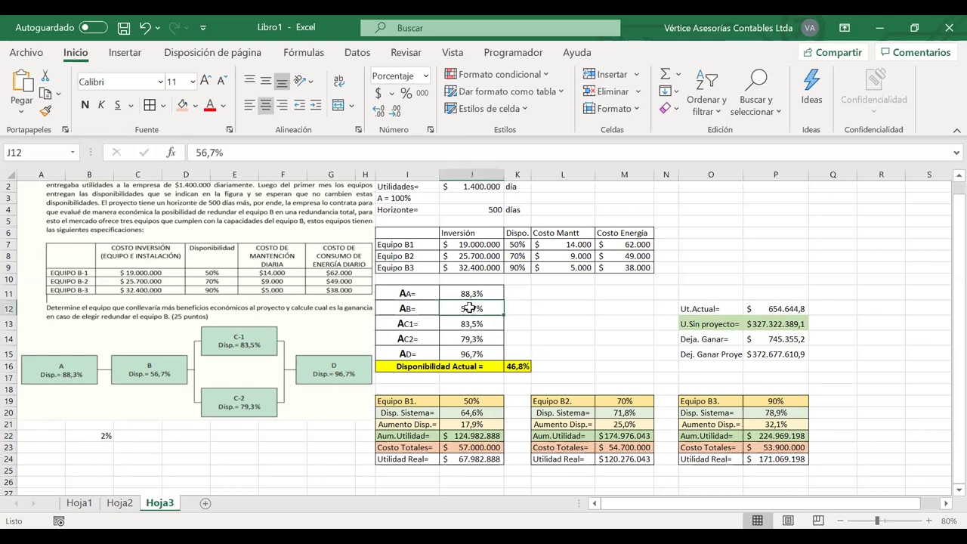
double_click(469, 309)
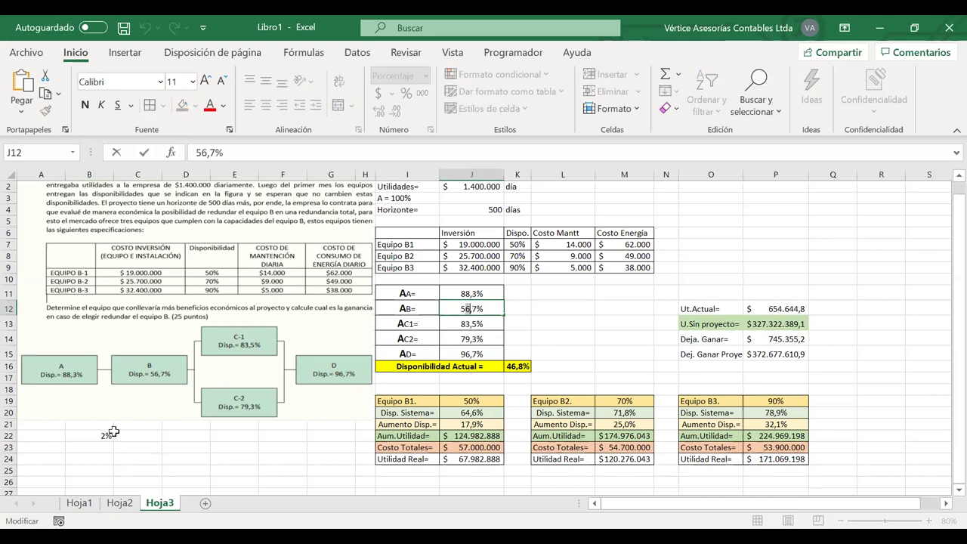
left_click(795, 308)
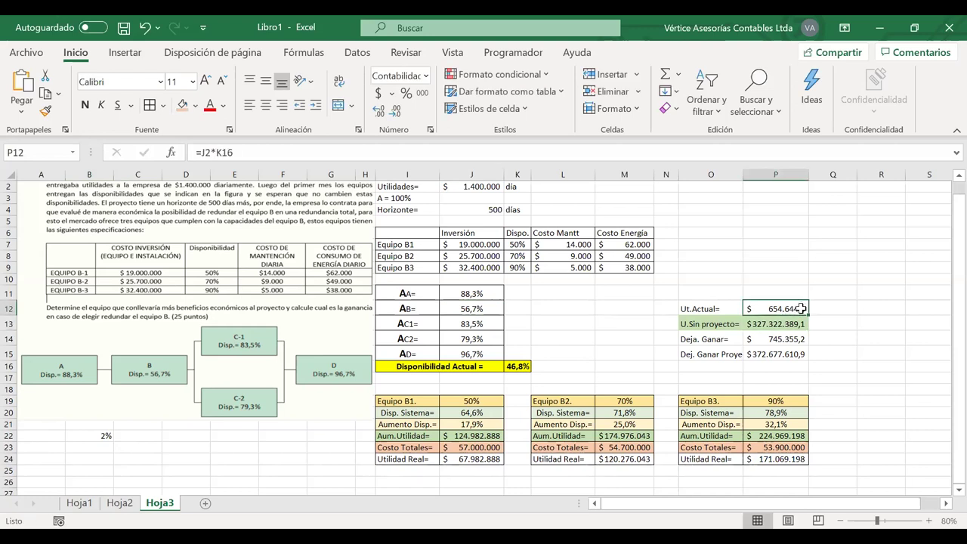
key("ctrl+c")
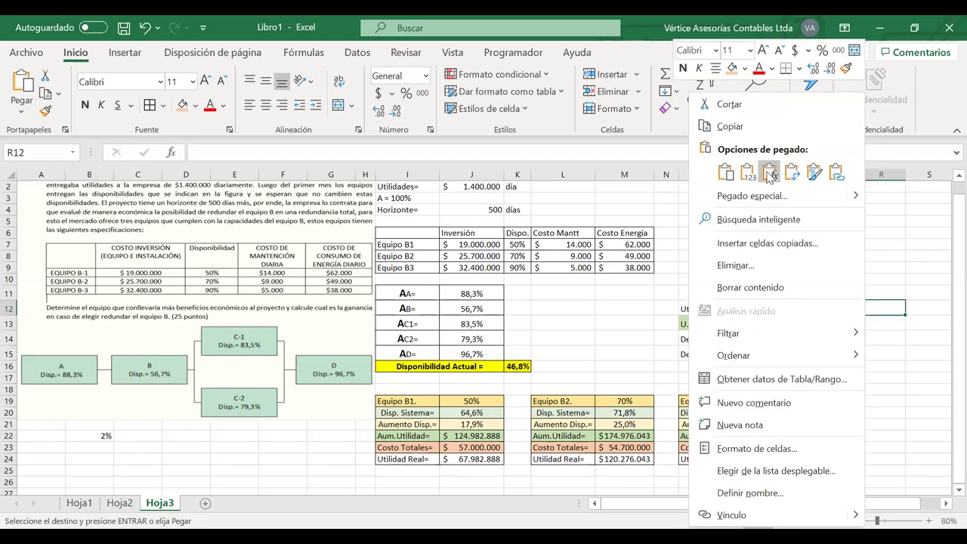
key("v")
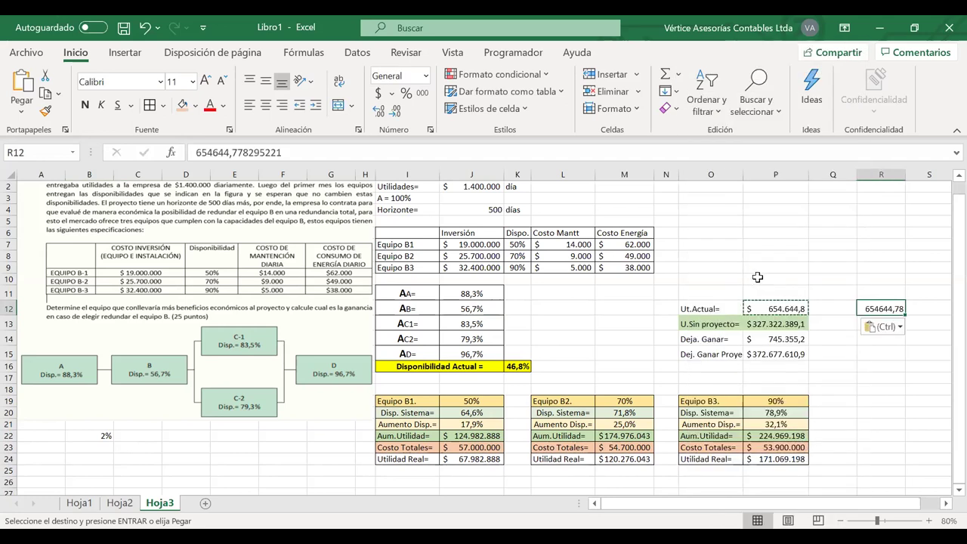
left_click(834, 353)
Set the availability of equipment B in J12 to 58,7%
left_click(106, 437)
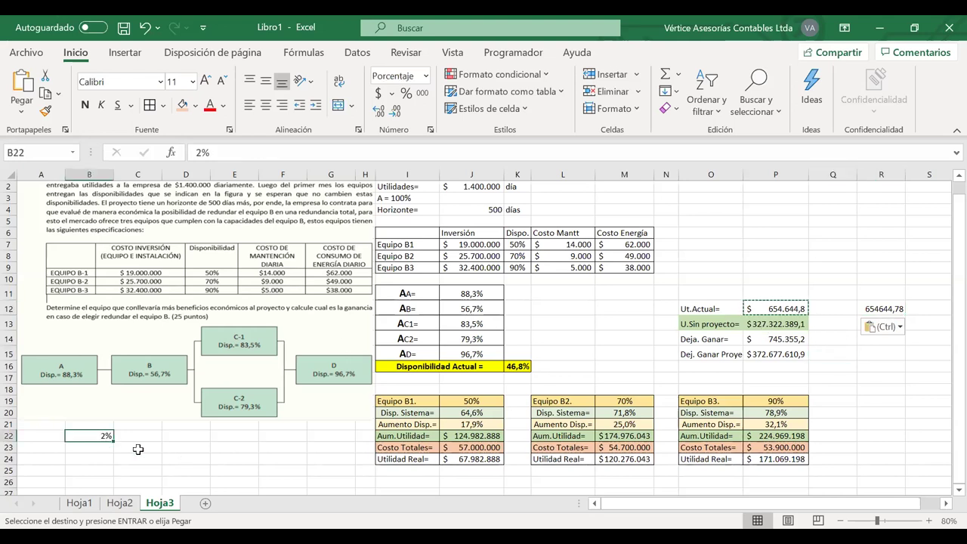
left_click(472, 311)
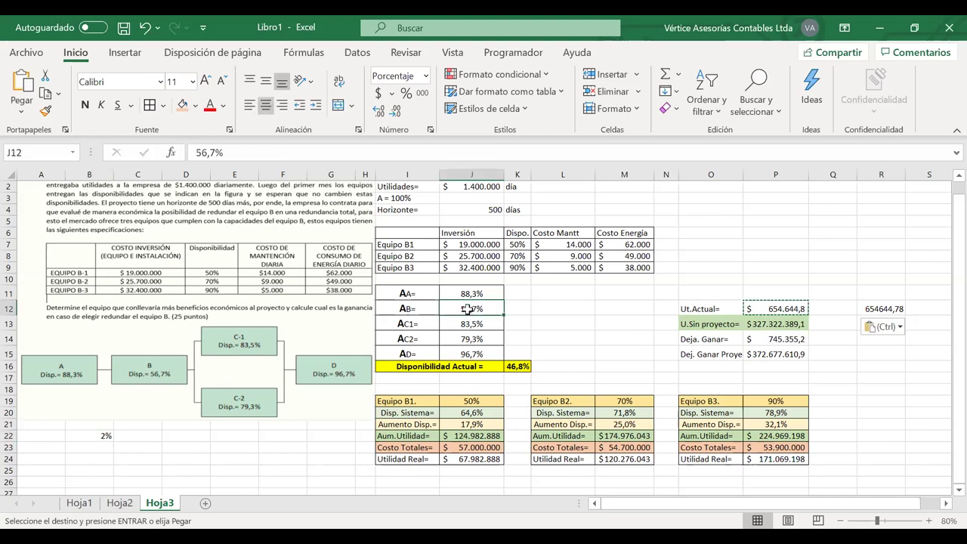
double_click(468, 310)
key("BackSpace")
type("8")
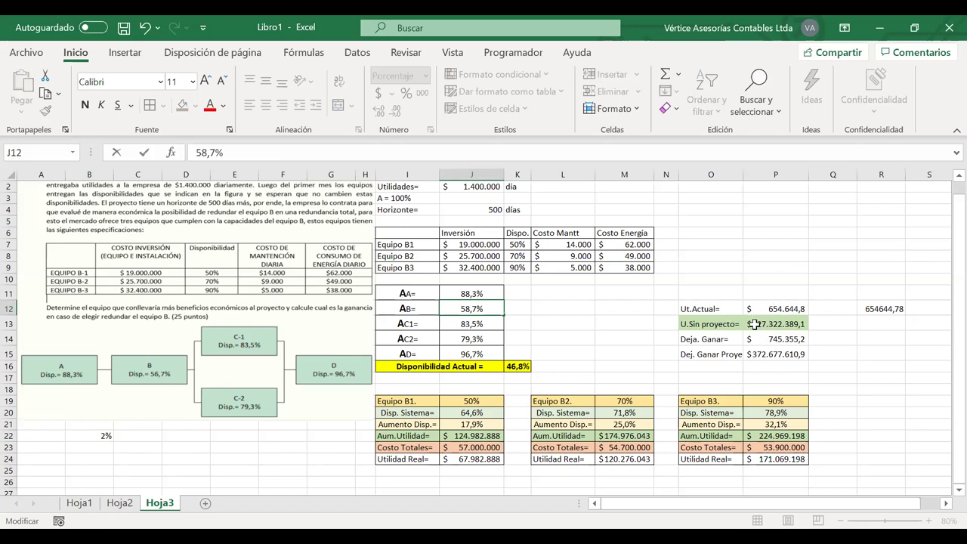
key("Return")
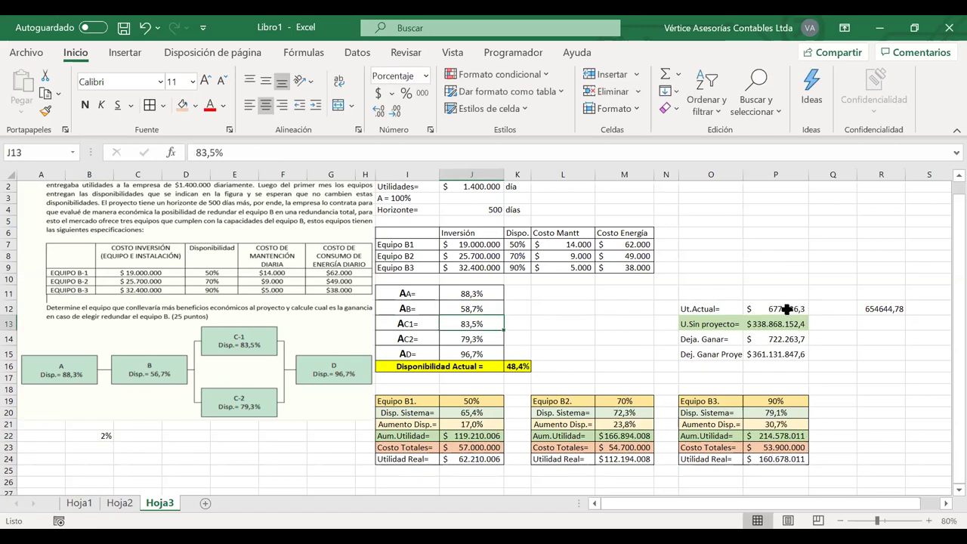
Copy the recalculated daily profit from P12 and paste only its value into R13
left_click(787, 309)
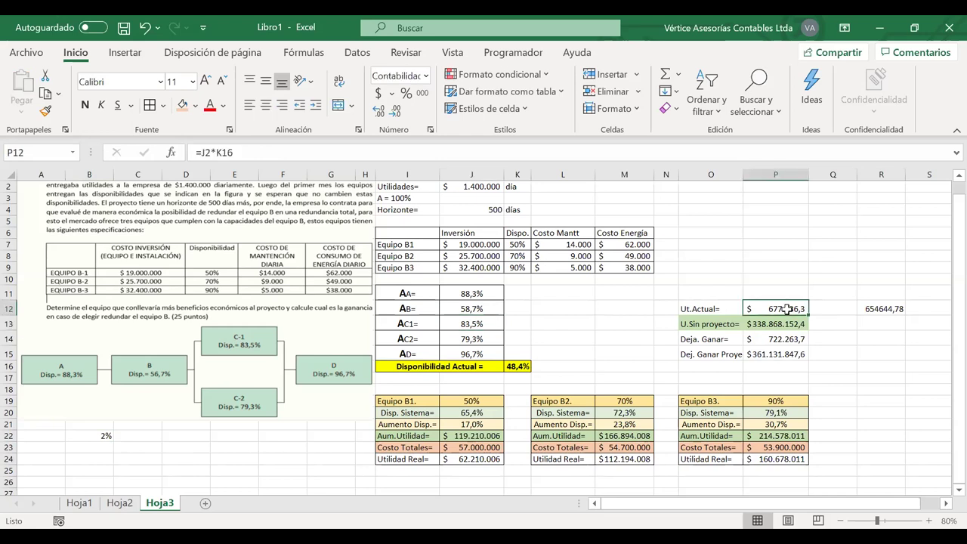
key("ctrl+c")
left_click(892, 323)
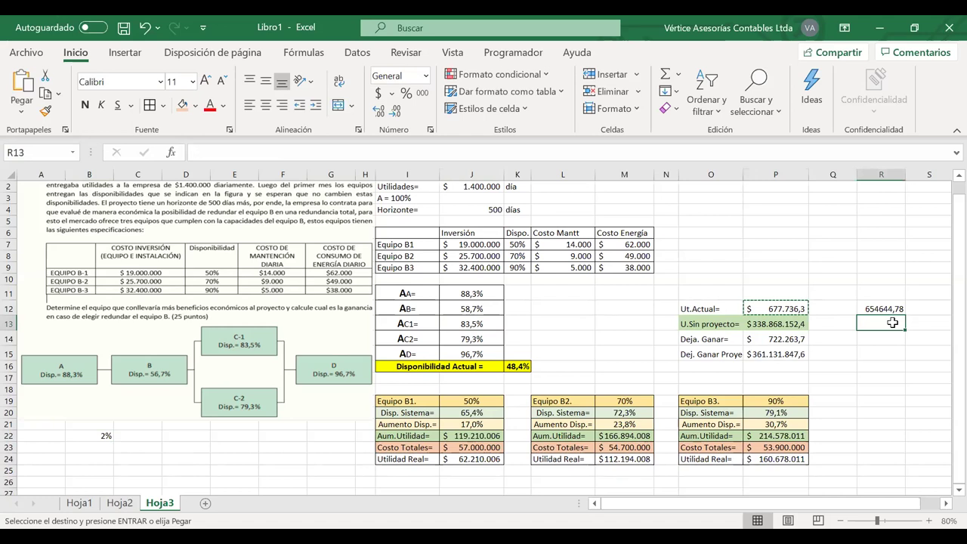
key("ctrl+v")
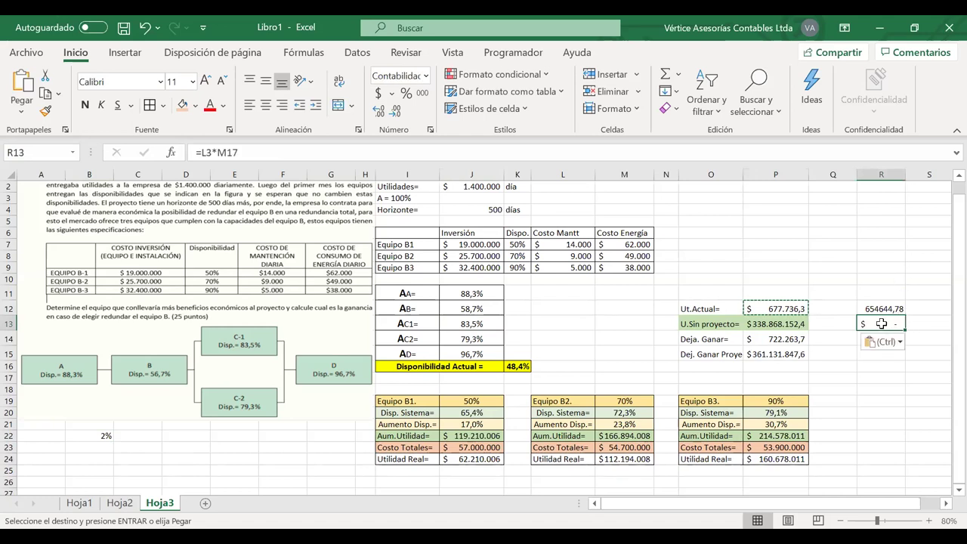
right_click(881, 324)
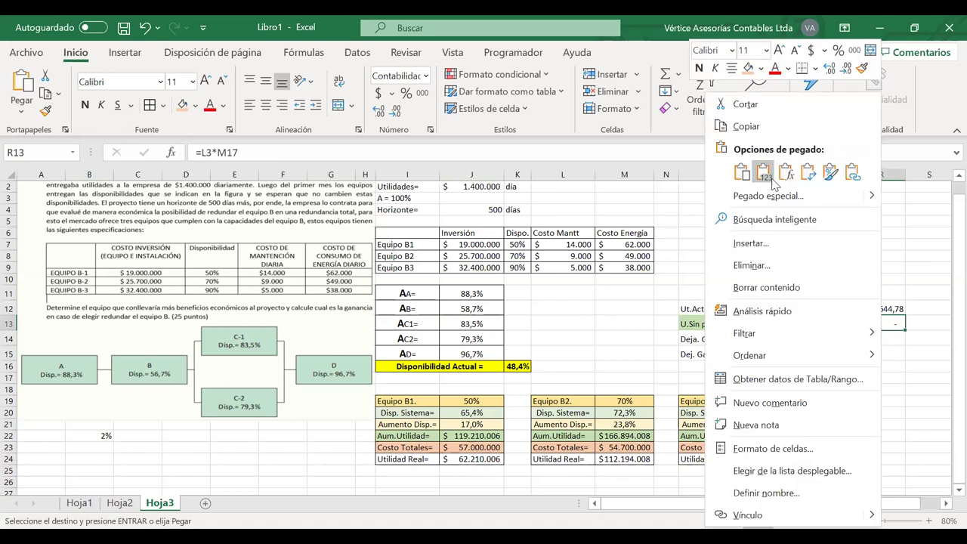
left_click(773, 183)
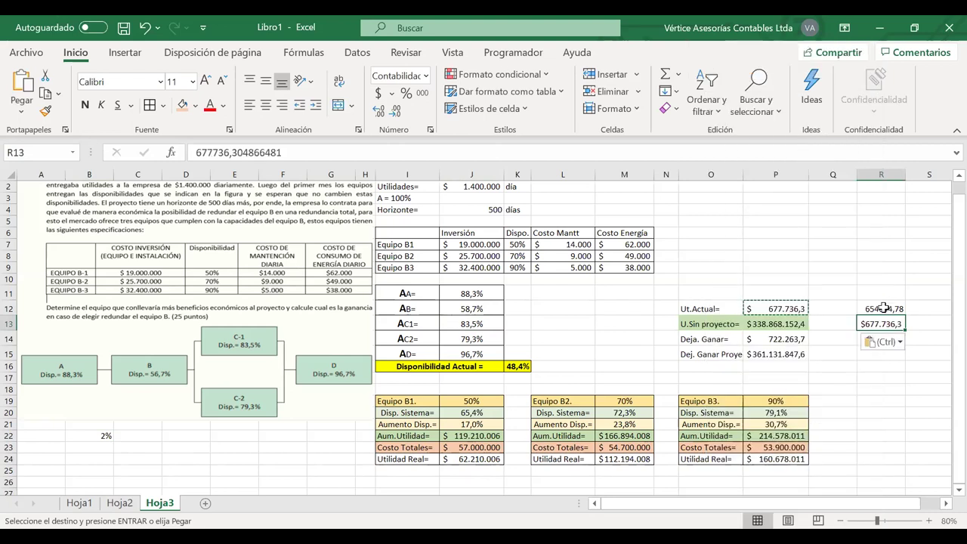
Calculate the daily profit difference in R14 with the formula =R13-R12
left_click(857, 340)
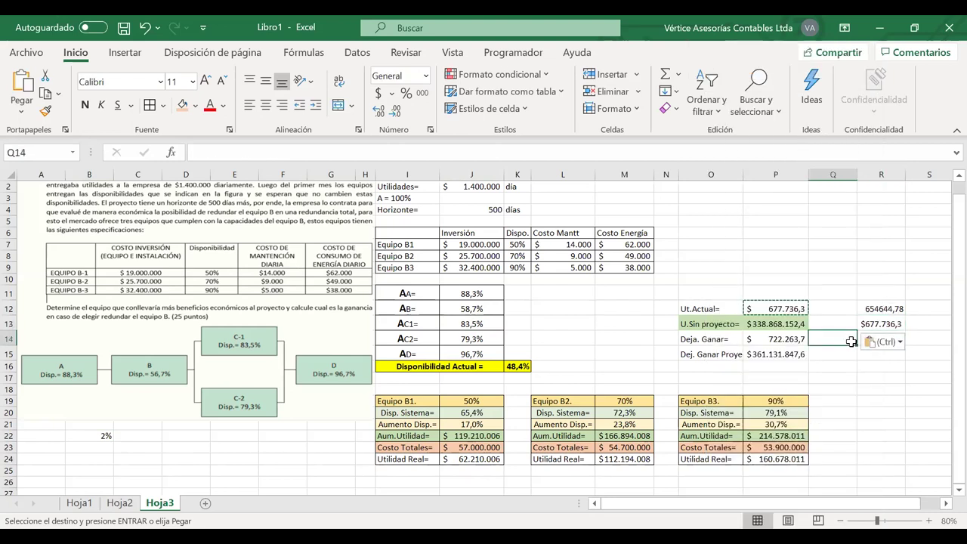
left_click(922, 335)
key("Left")
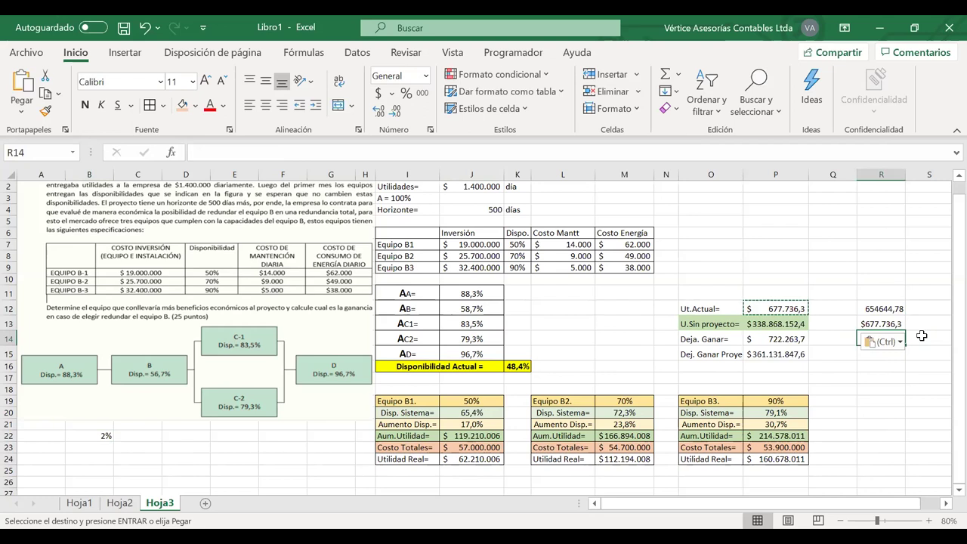
type("=")
left_click(897, 325)
type("-")
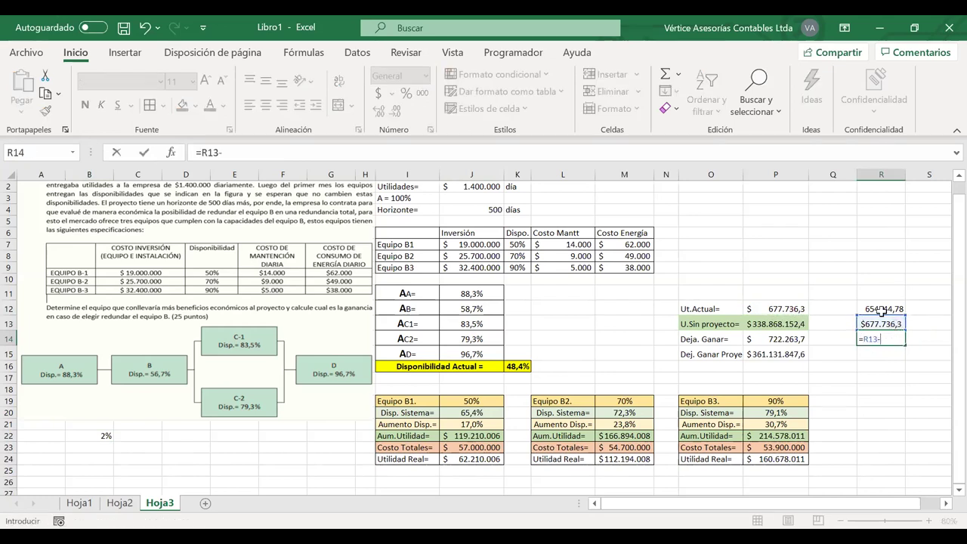
left_click(881, 308)
key("Return")
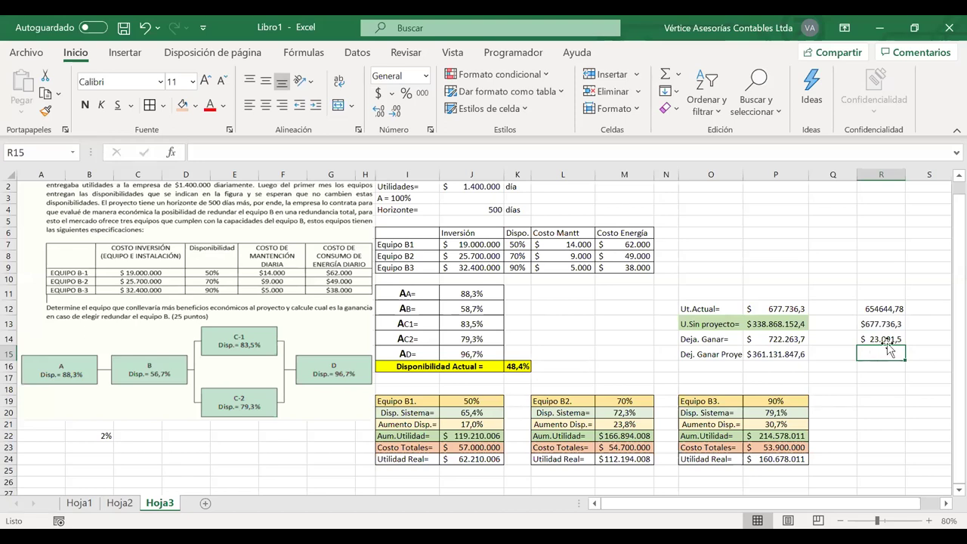
Calculate the profit gain over the whole horizon in R15 with the formula =J4*R14
type("=")
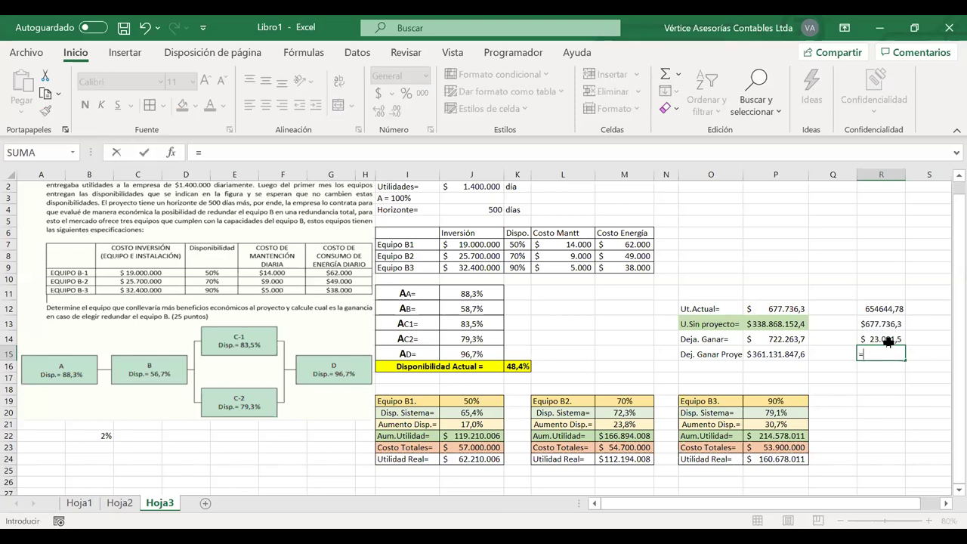
left_click(486, 210)
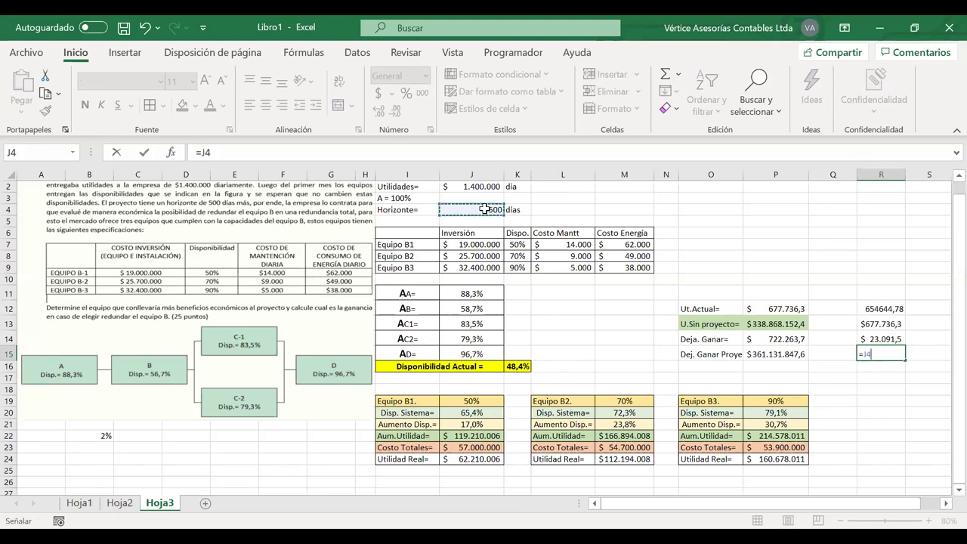
type("*")
left_click(881, 337)
key("Return")
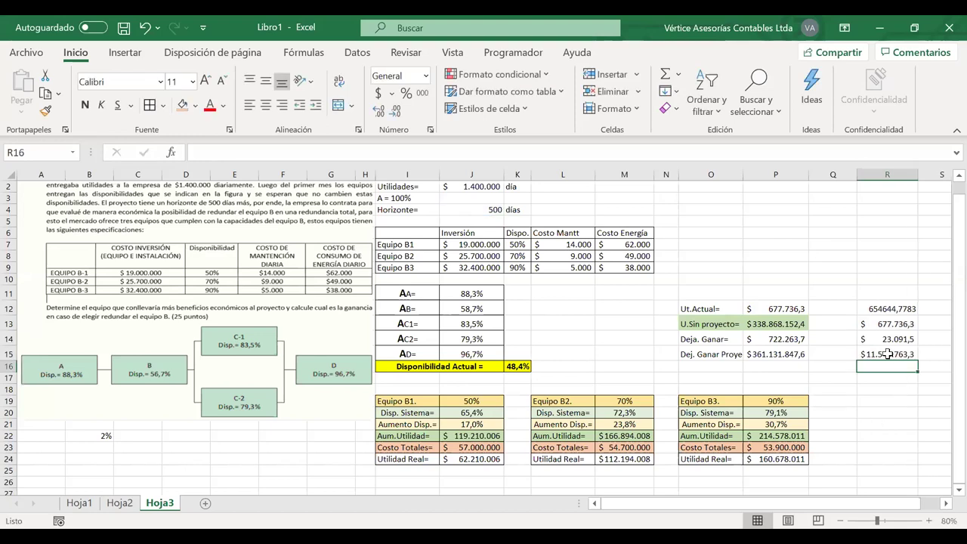
key("Up")
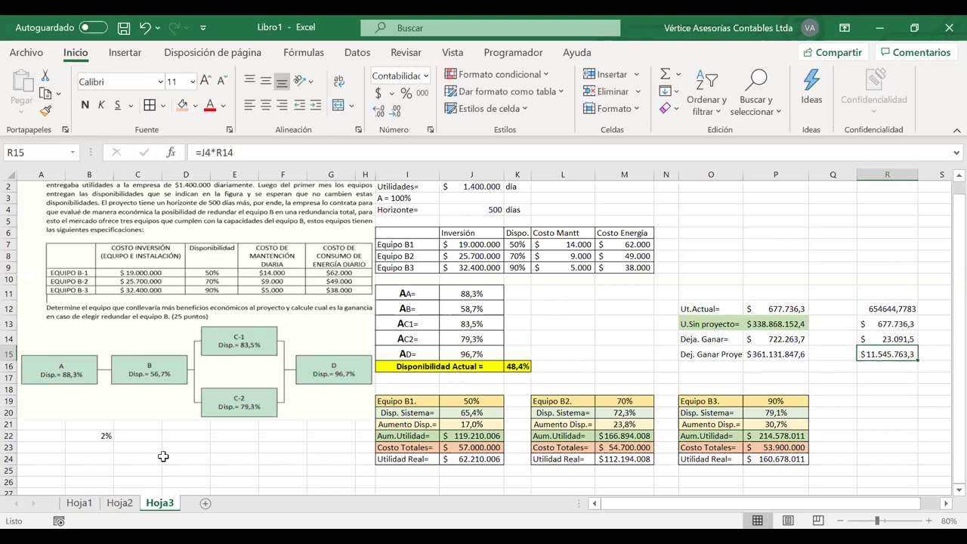
Move the 2% value from B22 to D22 and enter the label "Costo del Plan" in B22
left_click(106, 438)
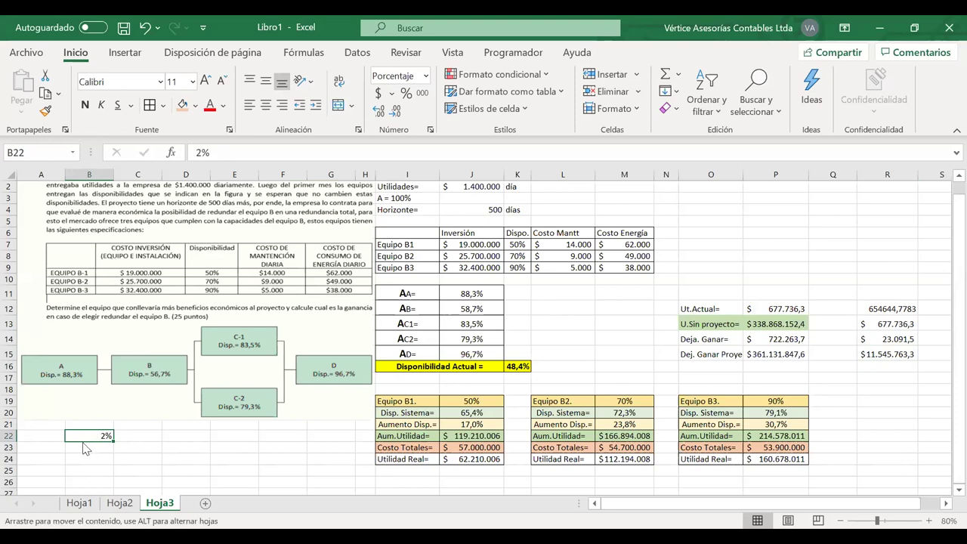
left_click_drag(85, 448, 97, 433)
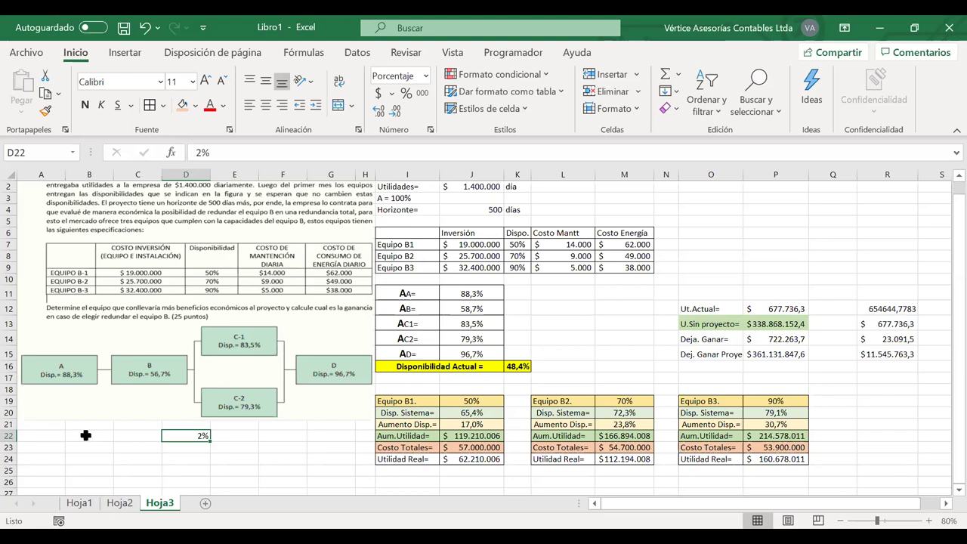
left_click(86, 436)
type("Costo")
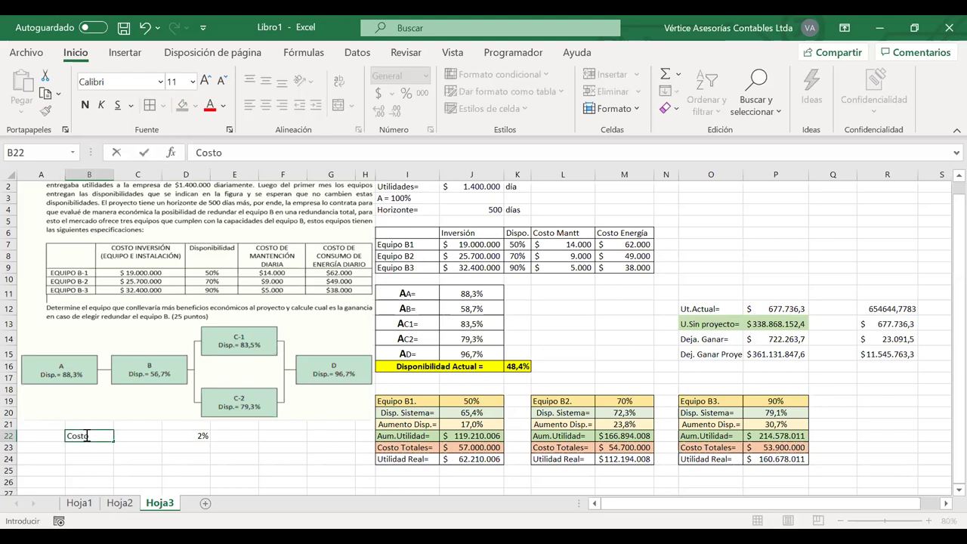
type(" del Plan")
key("Return")
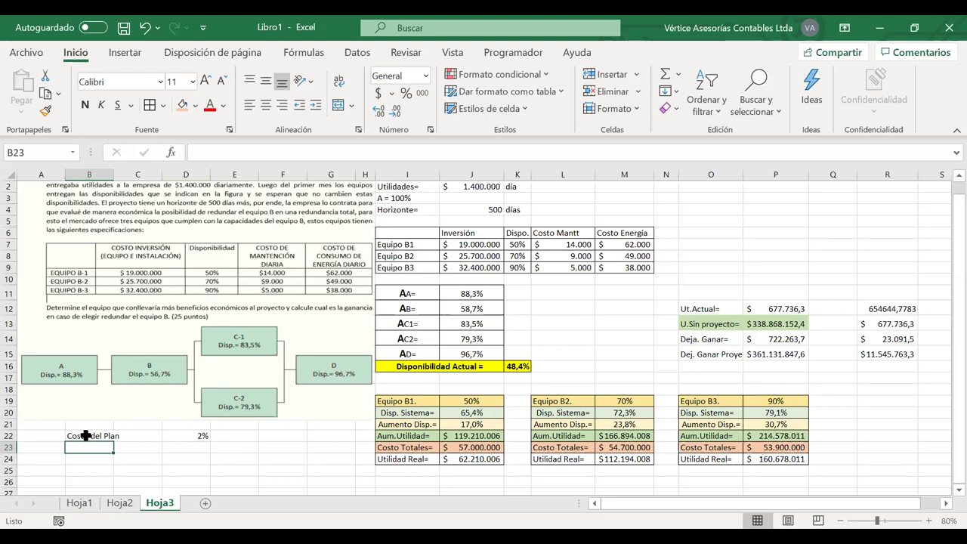
Enter 550000 in B23 and calculate the two-person cost over the horizon in B24 with the formula =B23*2*(J4/30)
type("550000")
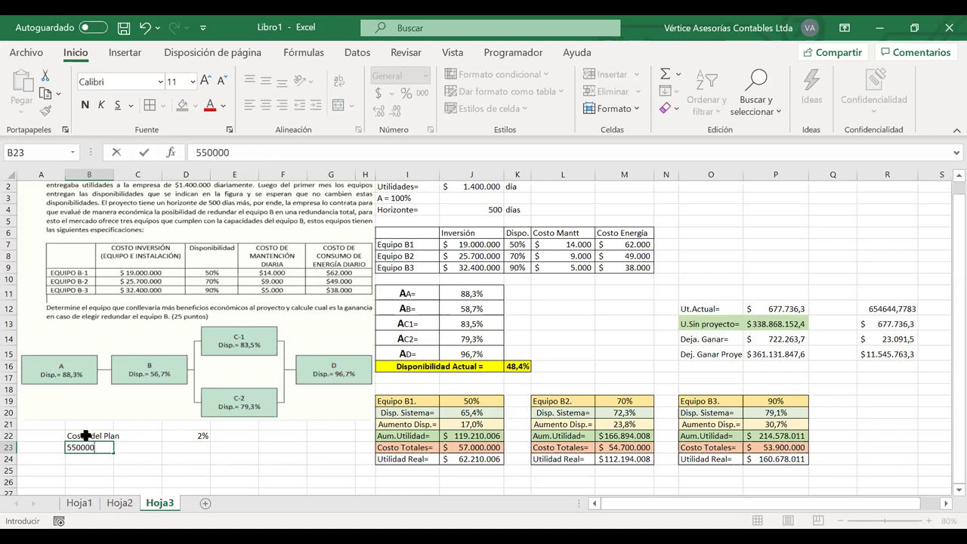
key("Return")
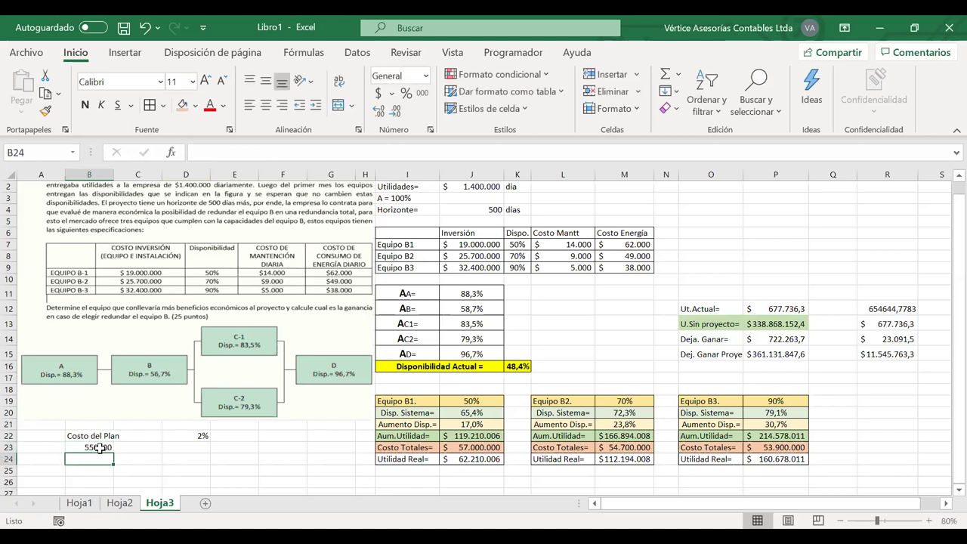
type("=")
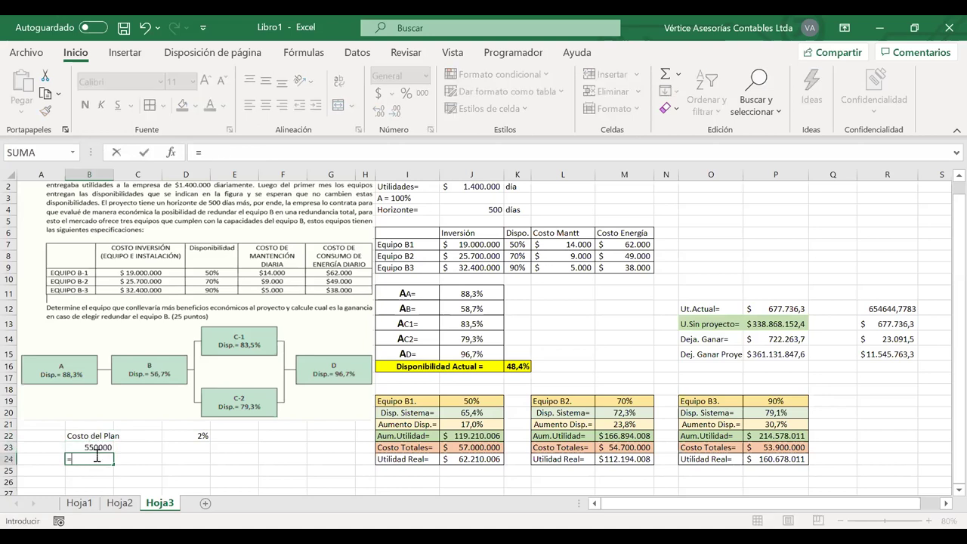
left_click(94, 447)
type("*")
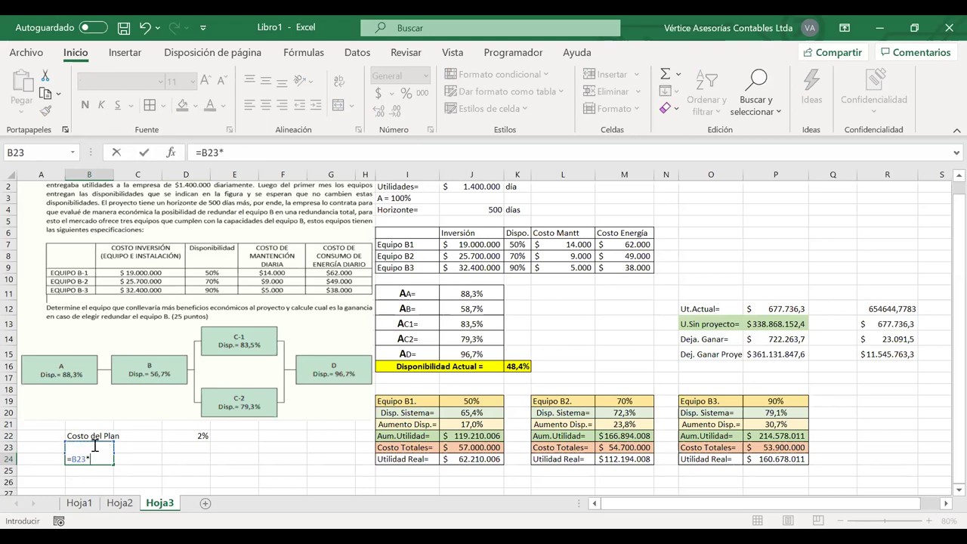
type("2*(")
left_click(494, 210)
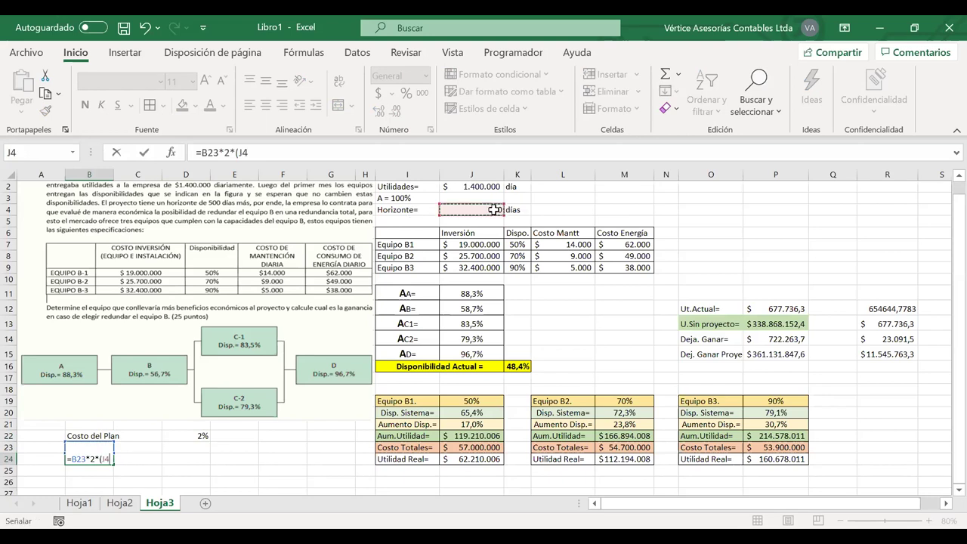
type("/30)")
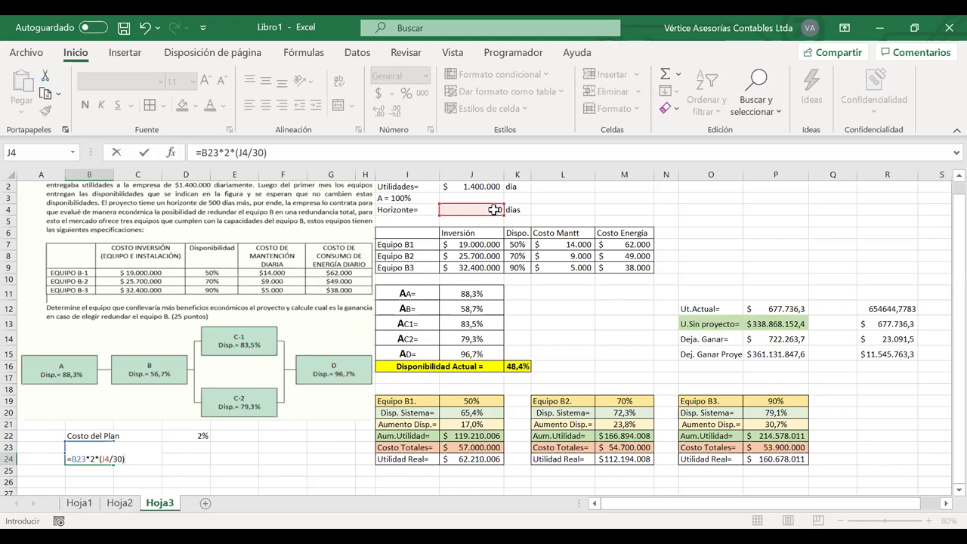
key("Return")
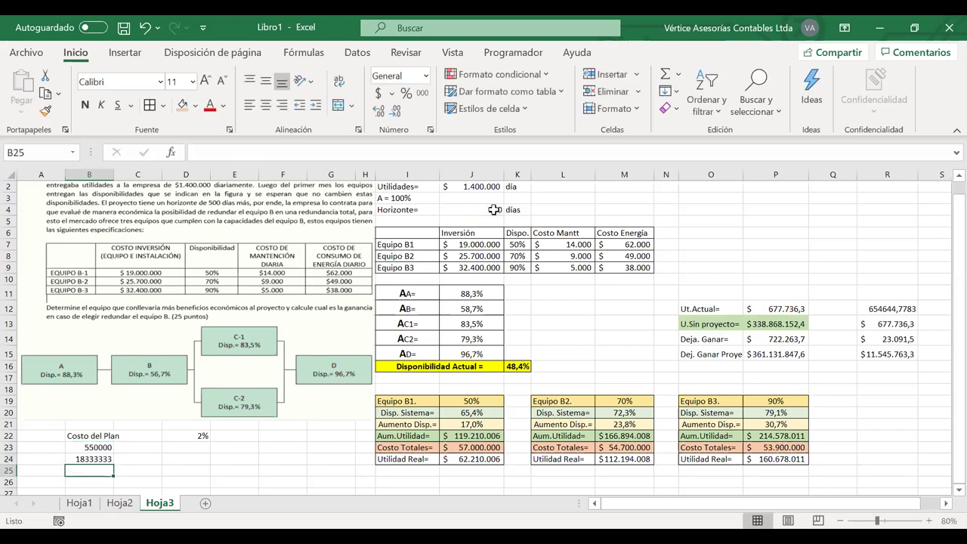
Apply the accounting currency format to the plan costs in B23:B24
left_click_drag(87, 457, 88, 447)
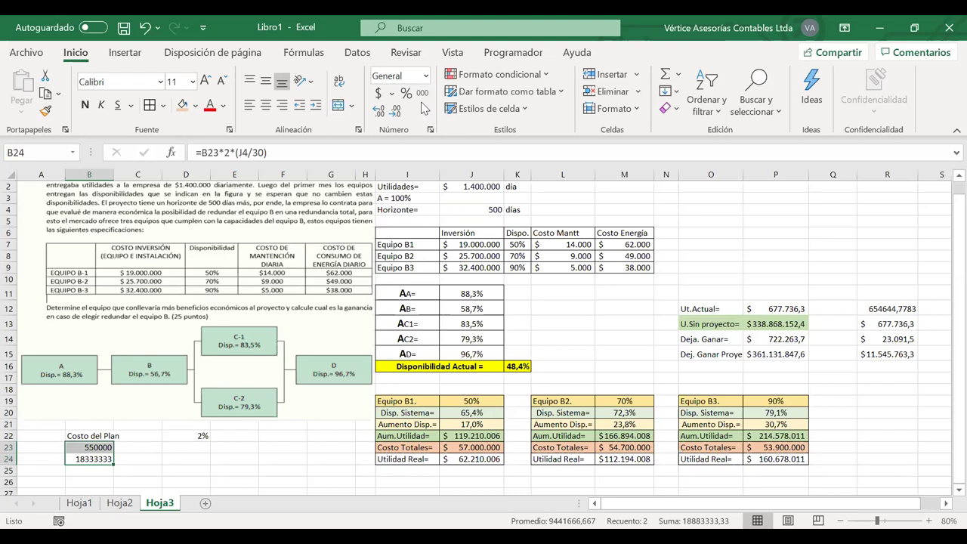
left_click(379, 92)
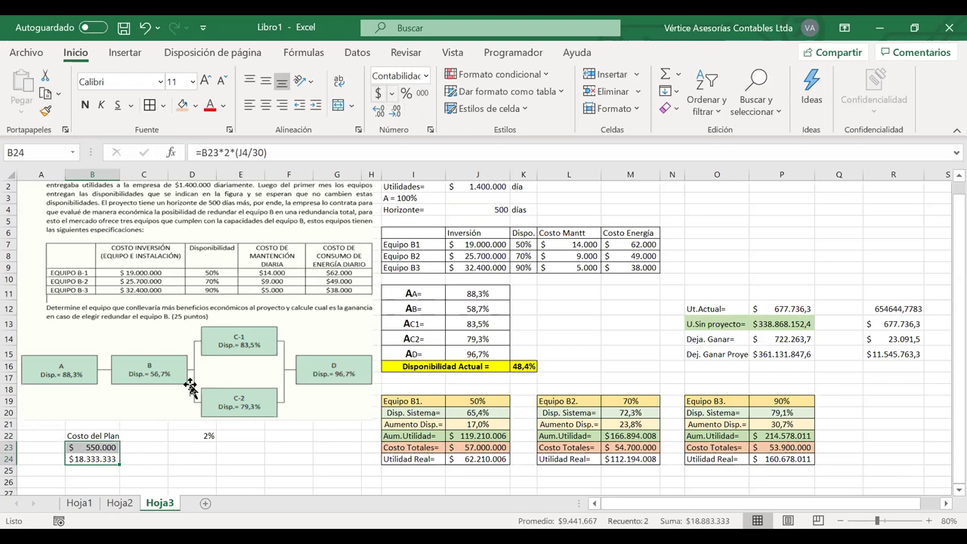
left_click(146, 452)
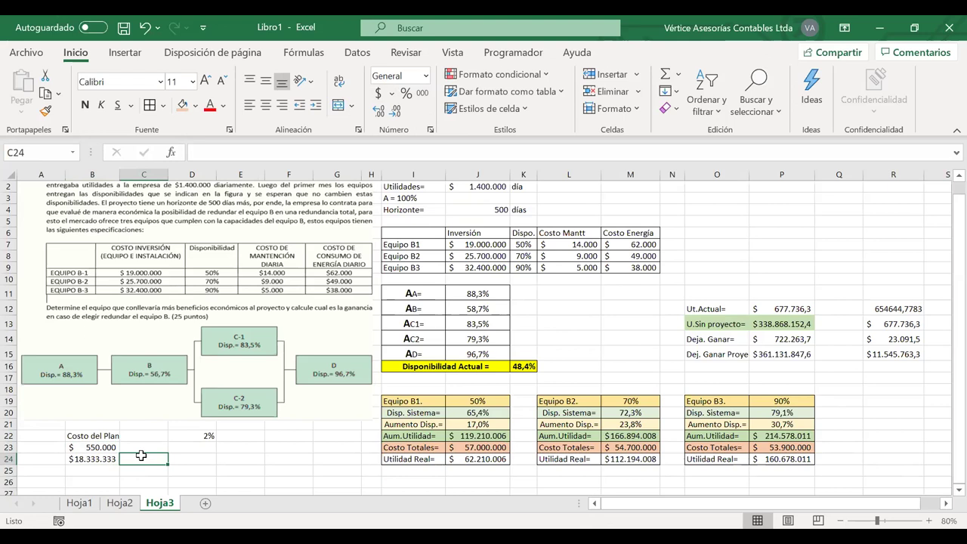
left_click(90, 458)
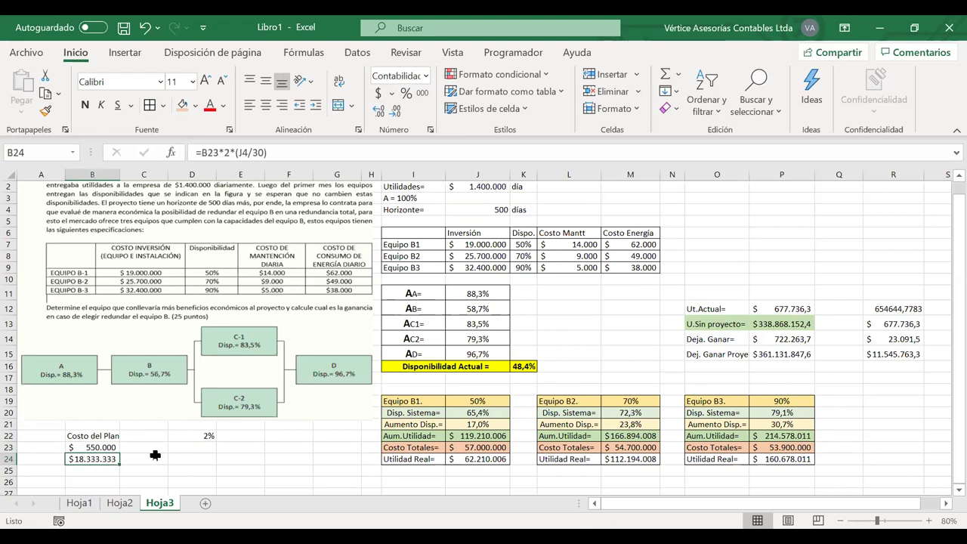
left_click(883, 352)
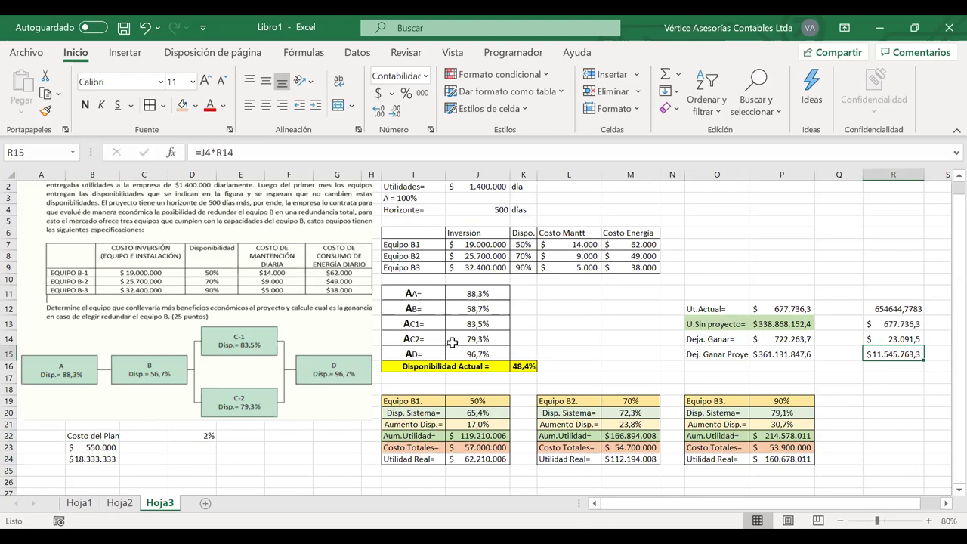
Replace equipment B's availability in J12 with the formula =56,7%+D22
left_click(483, 308)
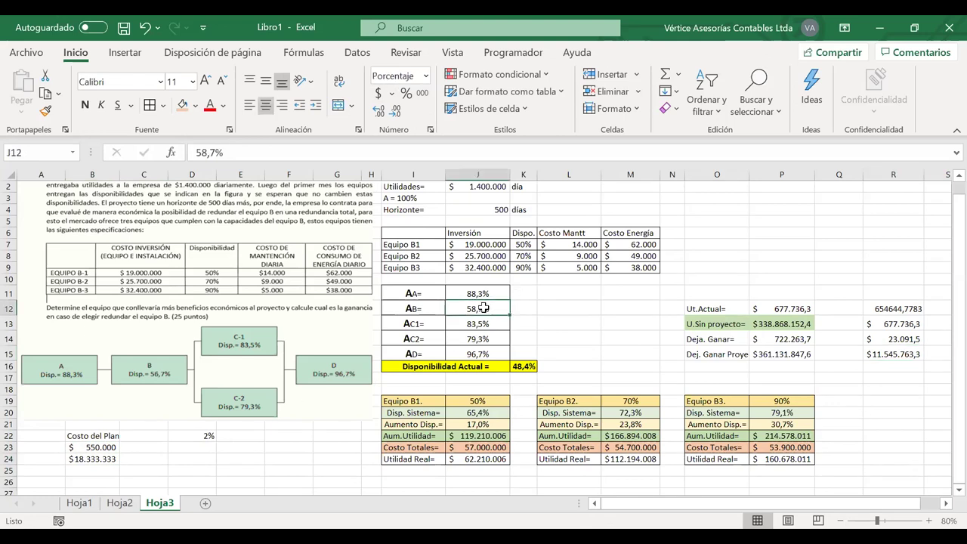
left_click(204, 152)
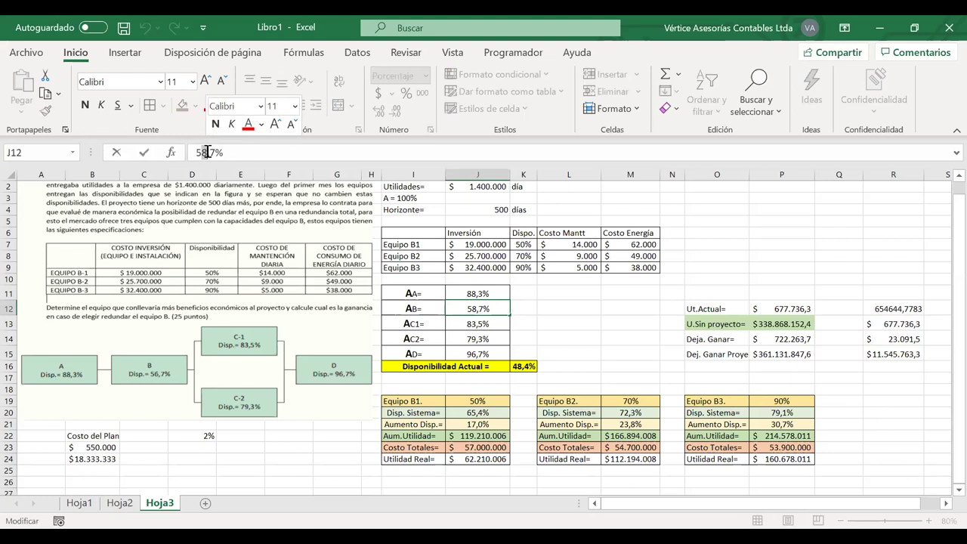
key("BackSpace")
type("6")
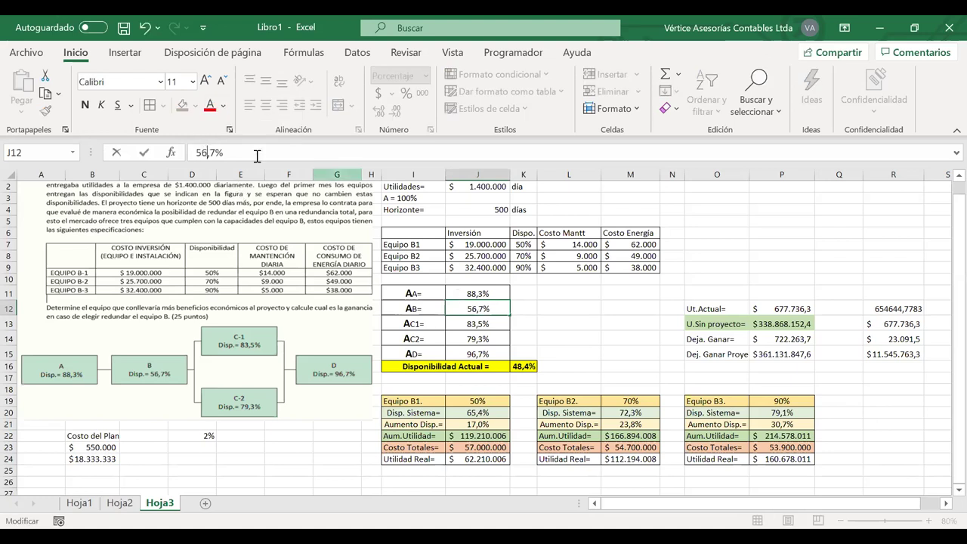
left_click(197, 152)
type("=")
type("+")
left_click(189, 435)
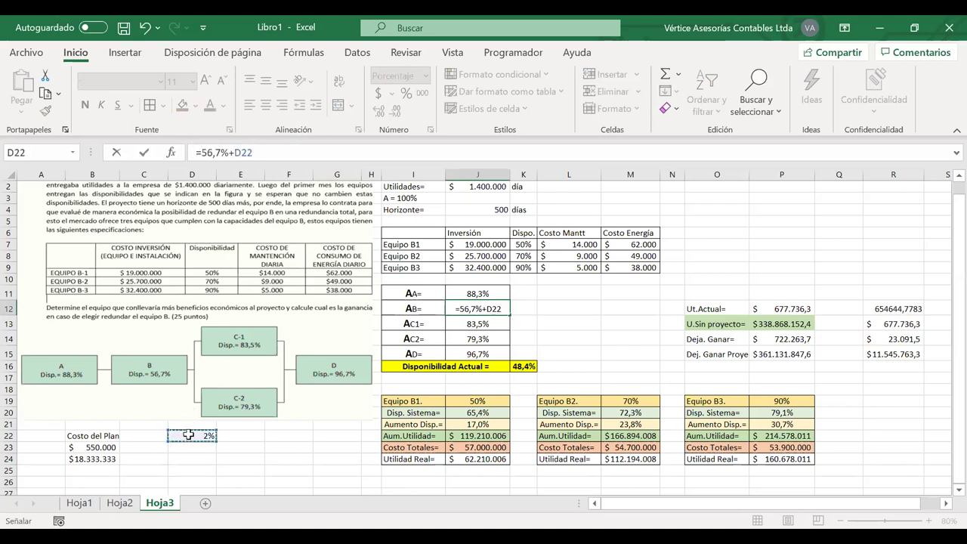
key("Return")
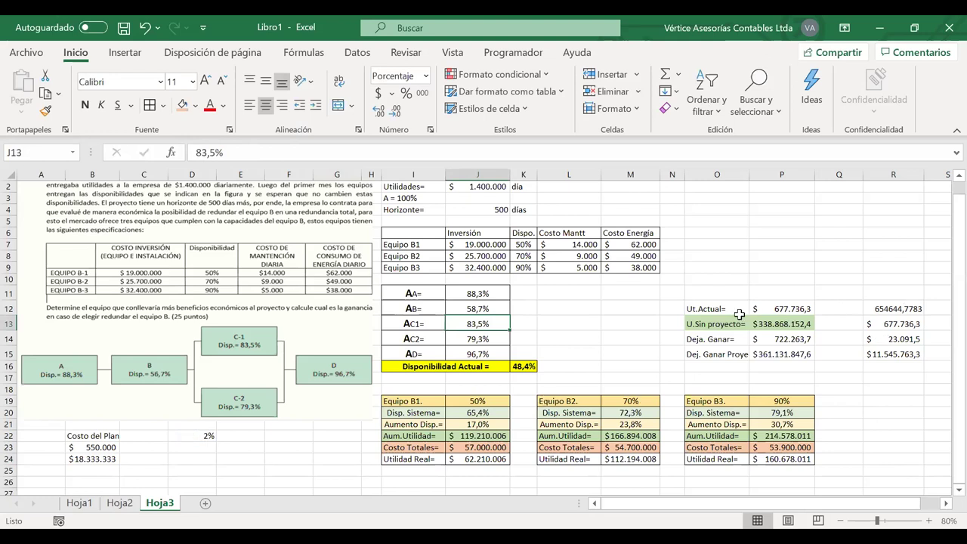
Link R13 to the current daily profit with the formula =P12
left_click(772, 310)
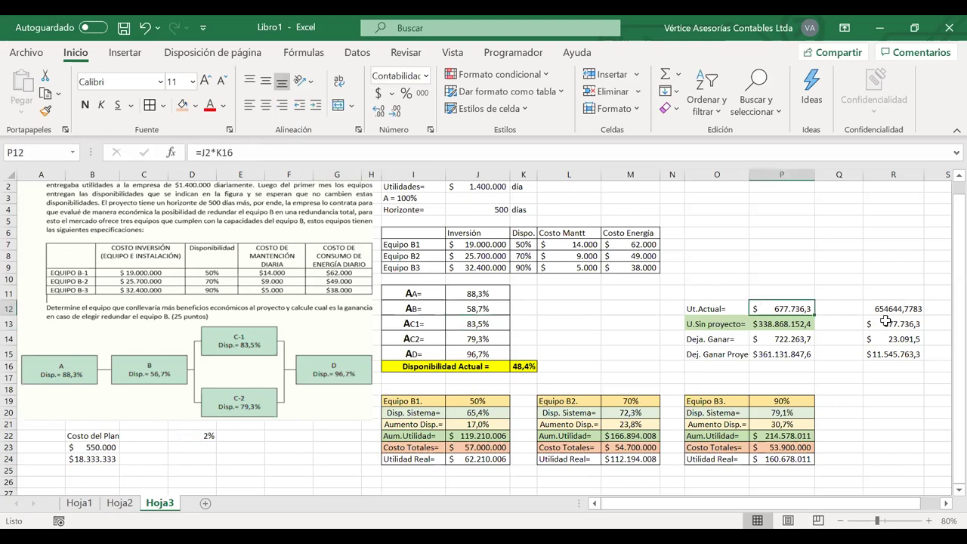
left_click(885, 323)
type("=")
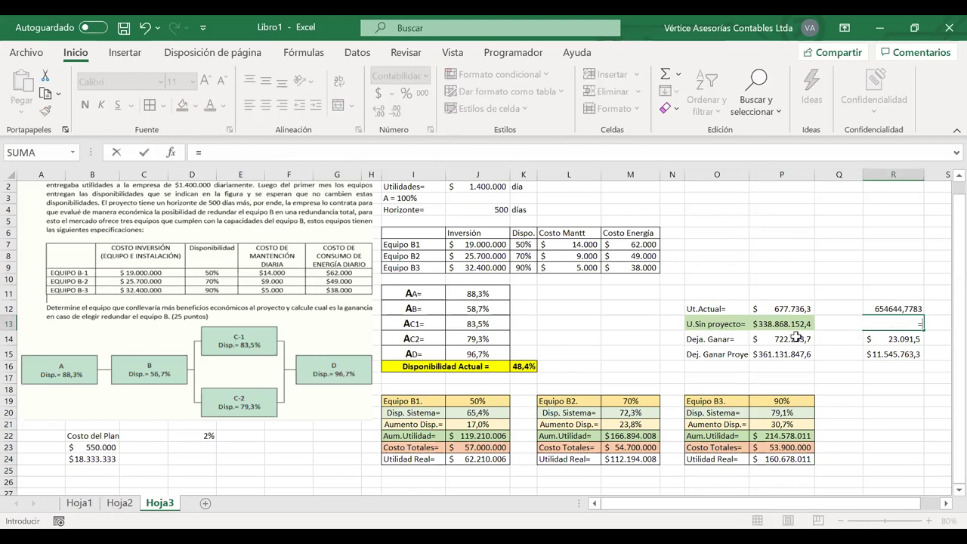
left_click(784, 309)
key("Return")
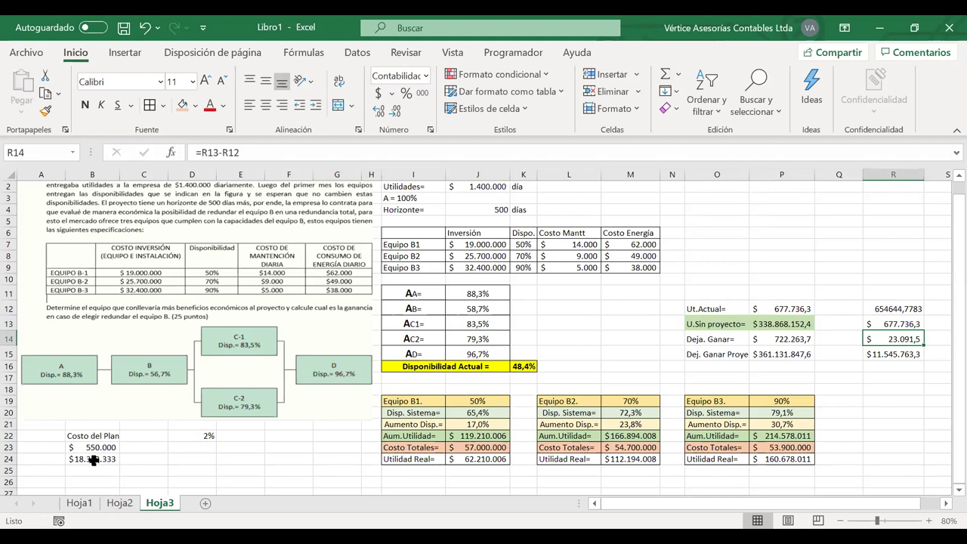
Label A24 as "HH" and A25 as "INS", and enter $3000000 in B25
left_click(50, 459)
type("HH")
key("Return")
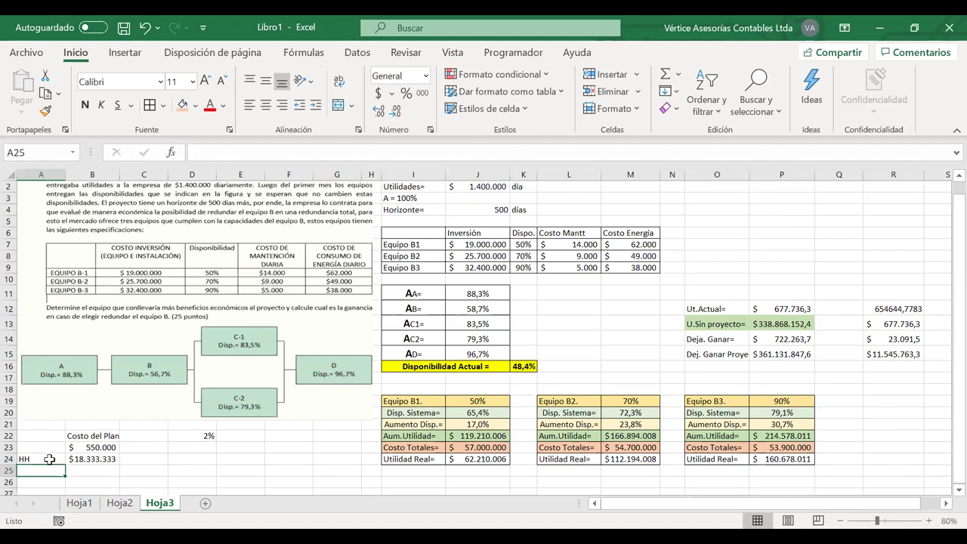
type("INS")
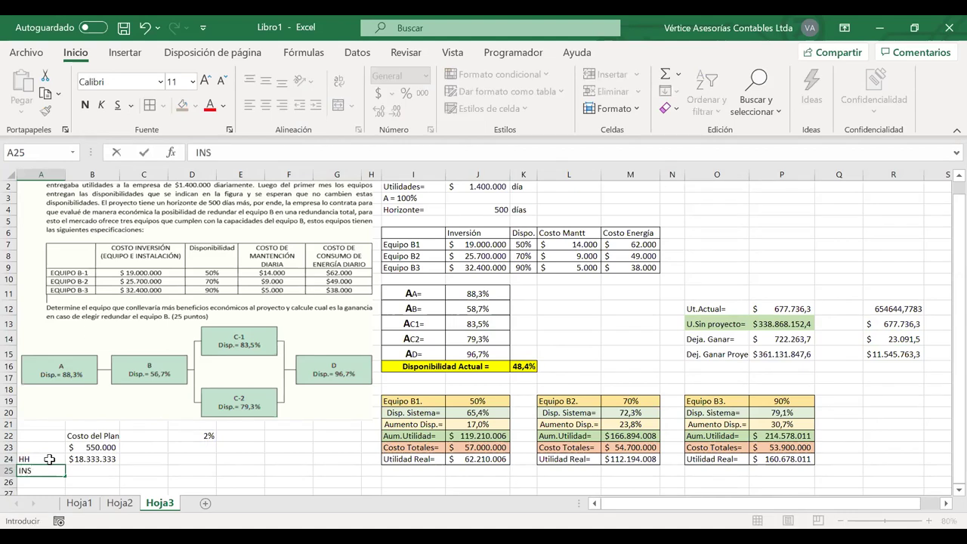
key("Tab")
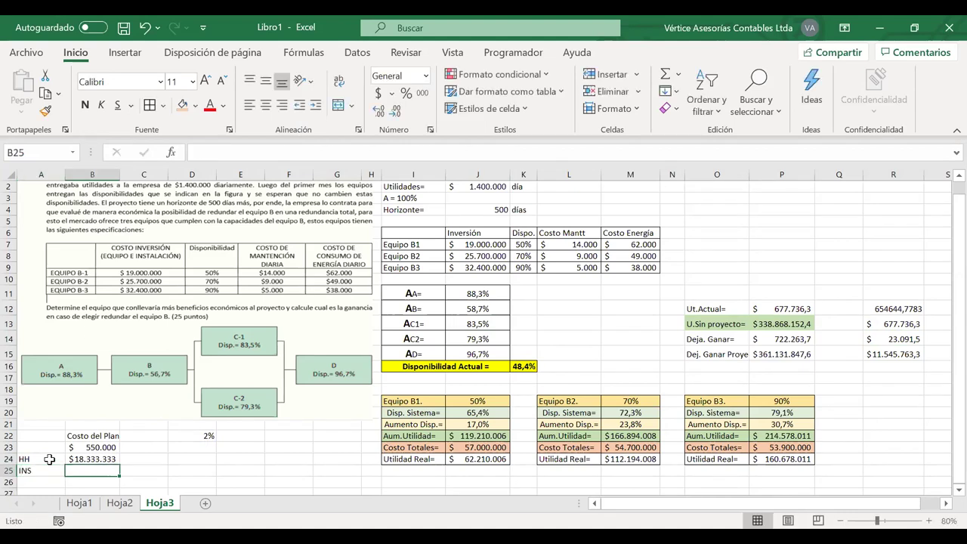
type("$3000000")
key("Return")
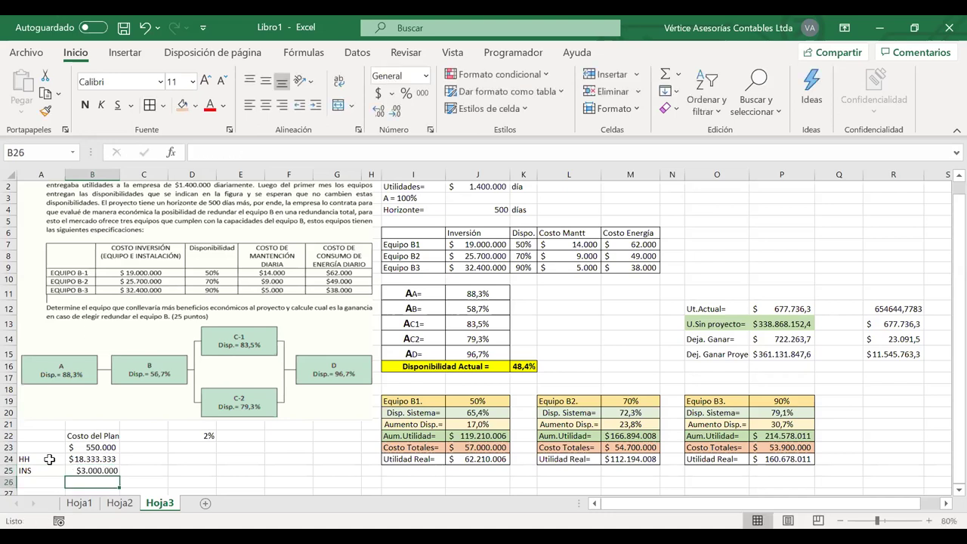
Total the plan costs in B26 with =SUMA(B24:B25), and shift the INS entry and the total down one row
type("=suma(")
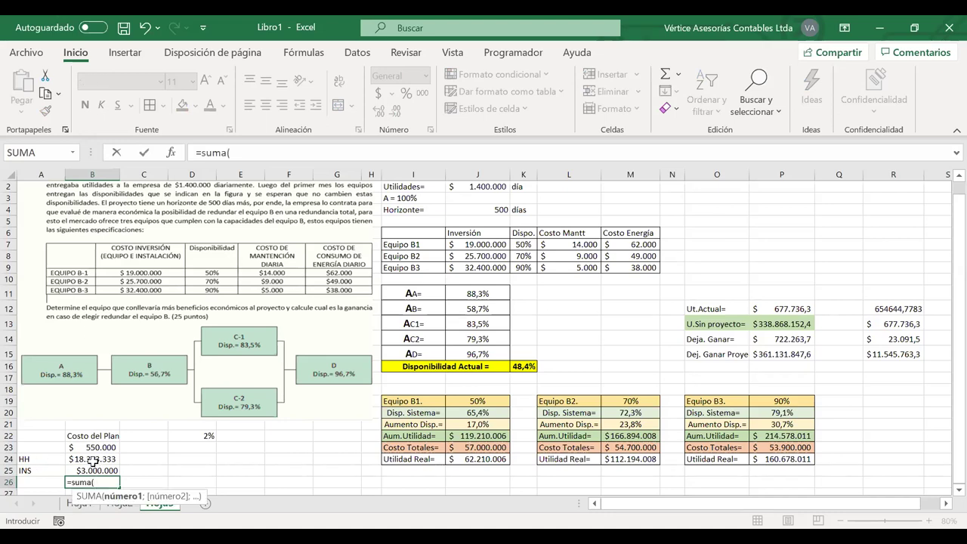
left_click_drag(92, 460, 92, 469)
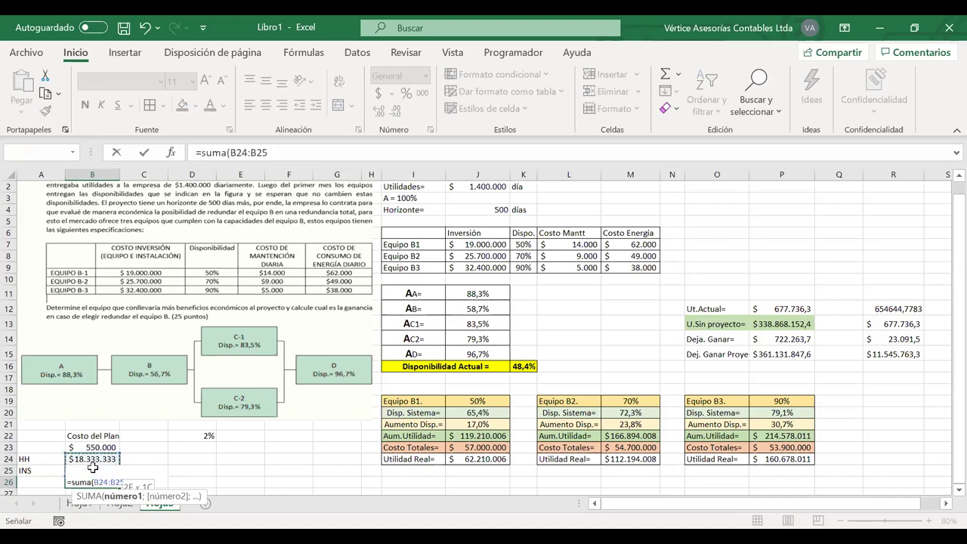
key("Return")
left_click(100, 470)
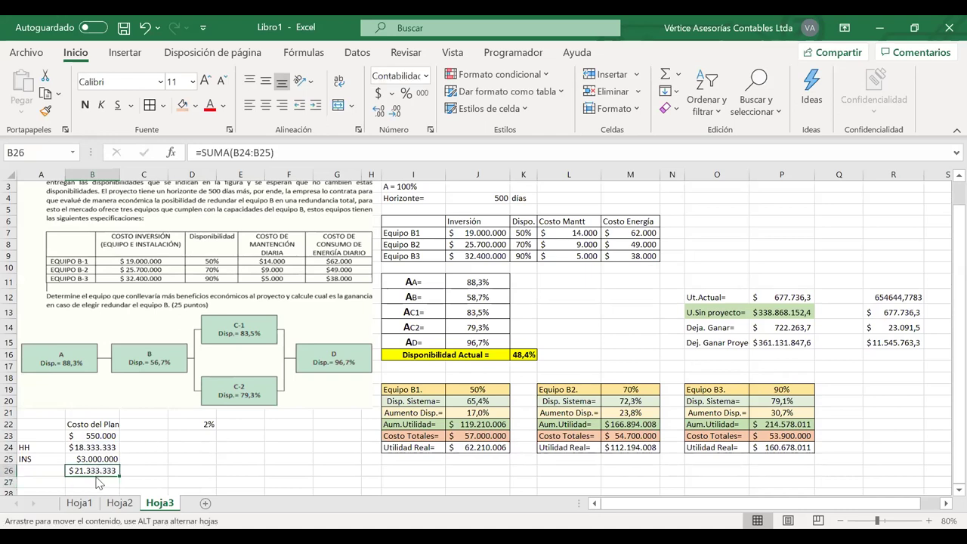
left_click_drag(96, 477, 76, 469)
Calculate an additional cost in B25 with the formula =950000*J4/30 and apply the accounting currency format to it
left_click(85, 457)
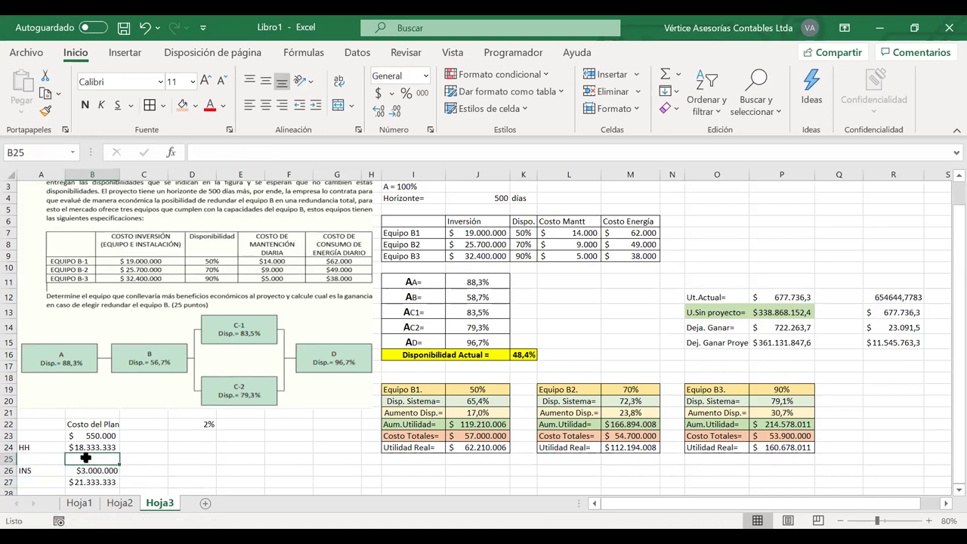
type("=")
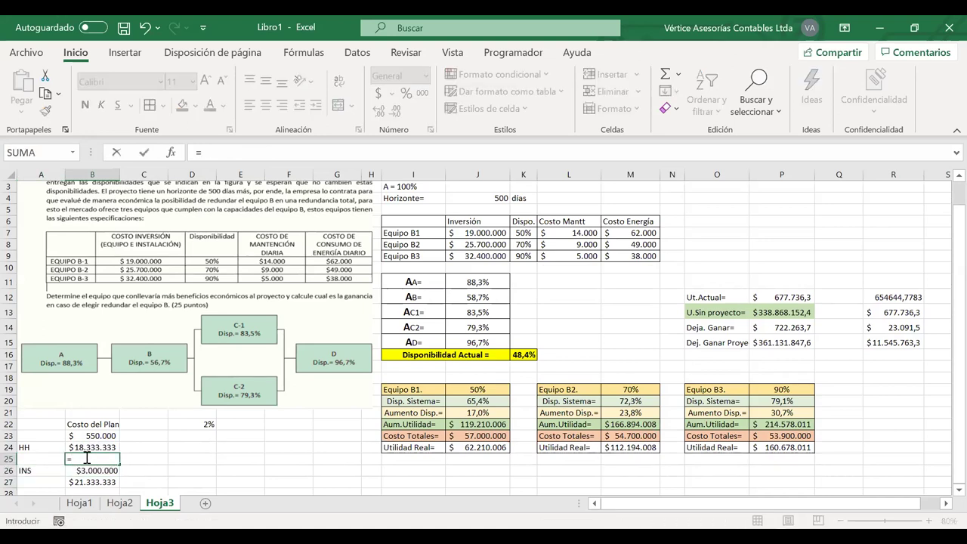
type("950000*")
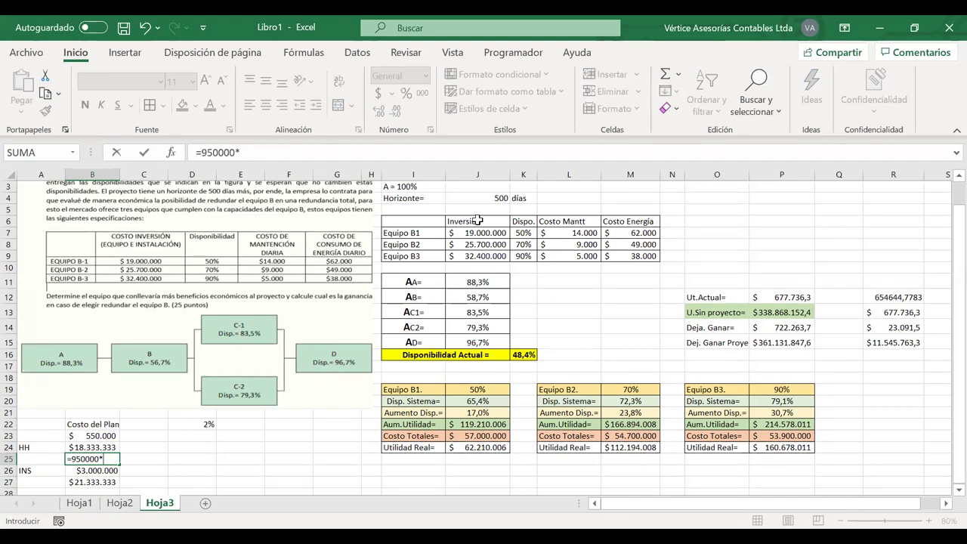
left_click(492, 200)
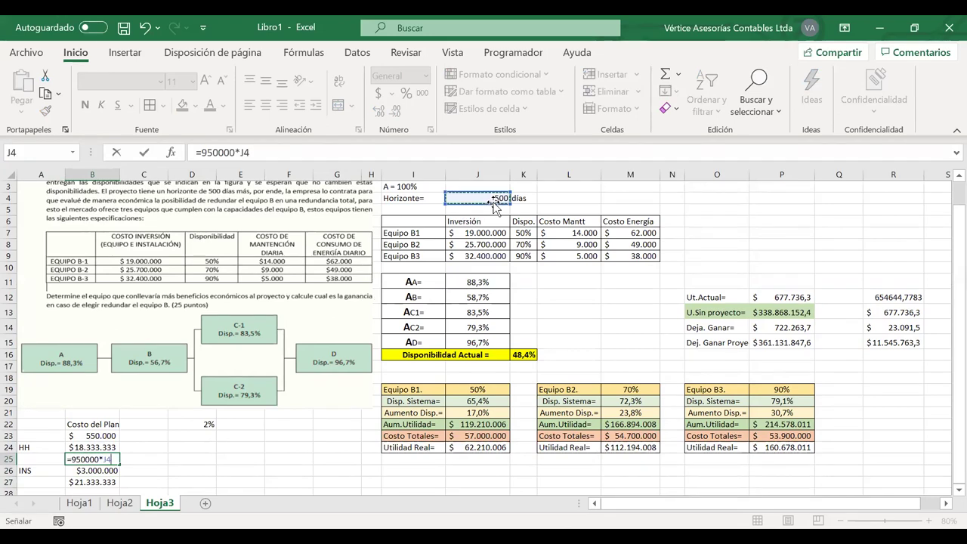
type("/30")
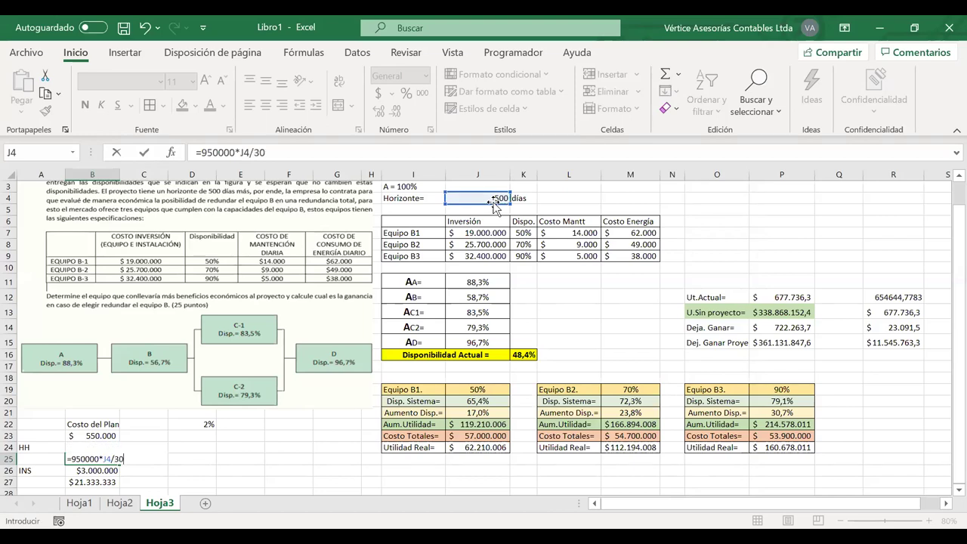
key("Return")
left_click(93, 457)
left_click(406, 92)
left_click(378, 93)
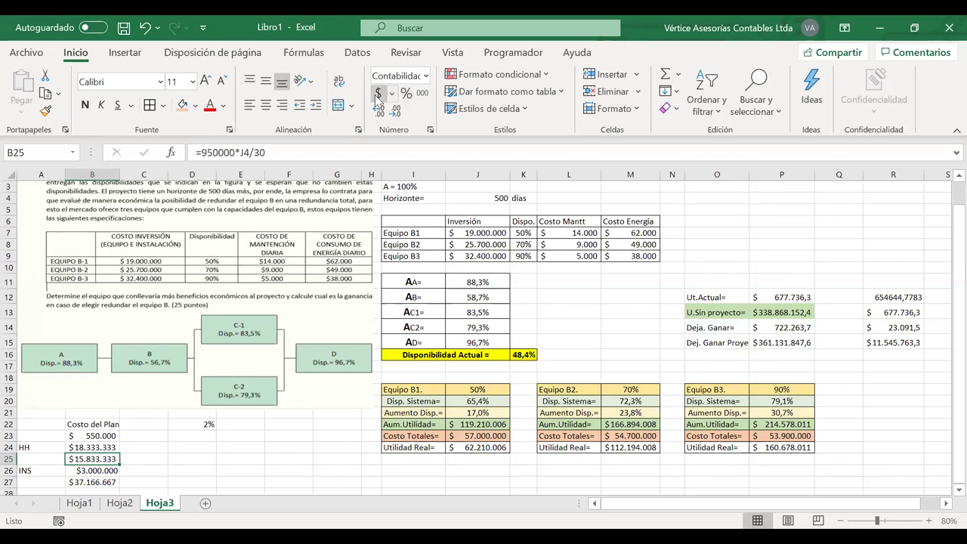
Check the plan's cost items in B24:B26 and the total in B27
left_click(90, 481)
left_click(92, 447)
left_click_drag(80, 458, 52, 467)
left_click(79, 469)
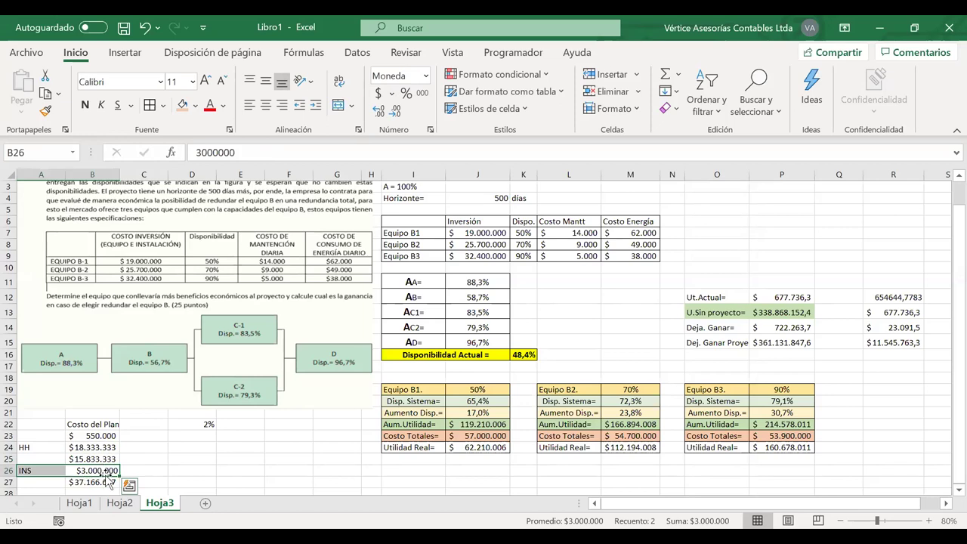
left_click(93, 482)
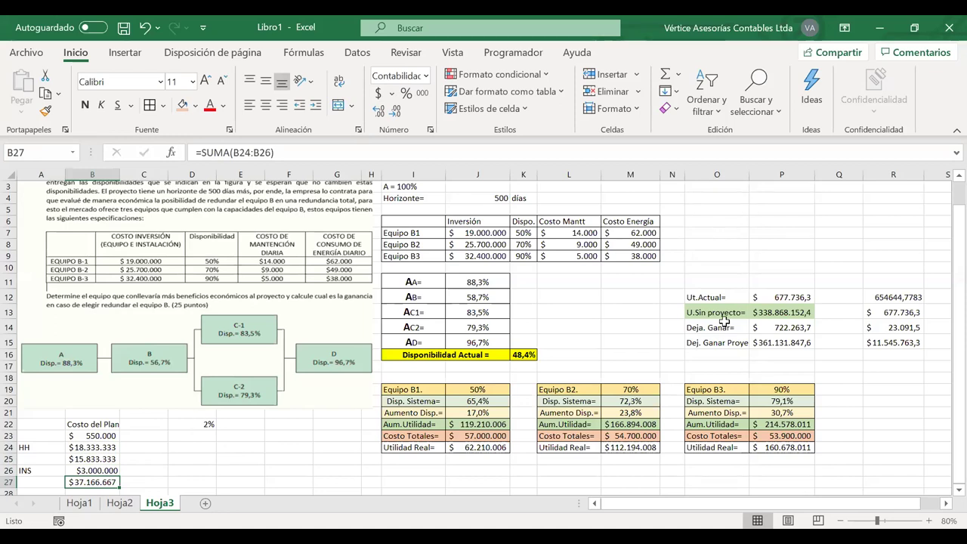
Try availability increases for equipment B of 6%, 7% and 15% in D22
left_click(200, 420)
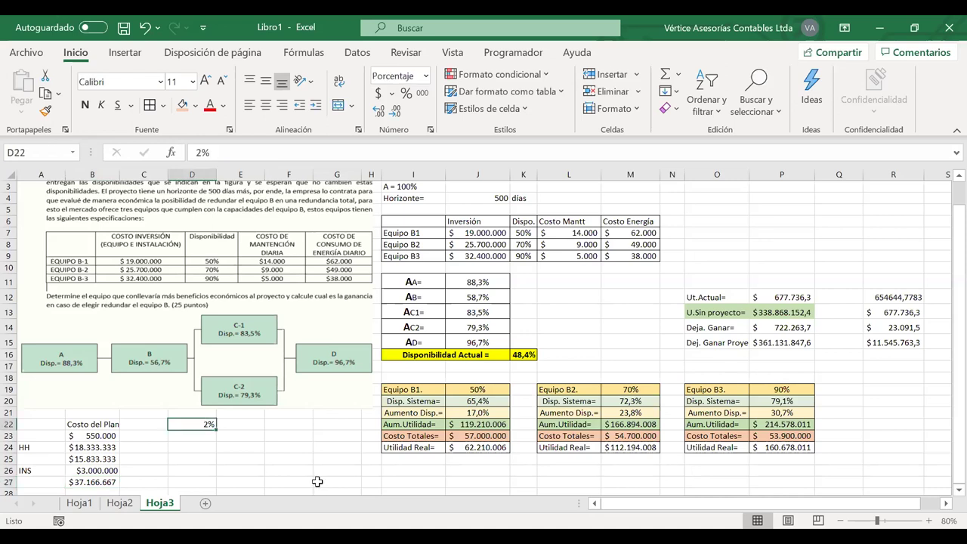
type("6")
key("Return")
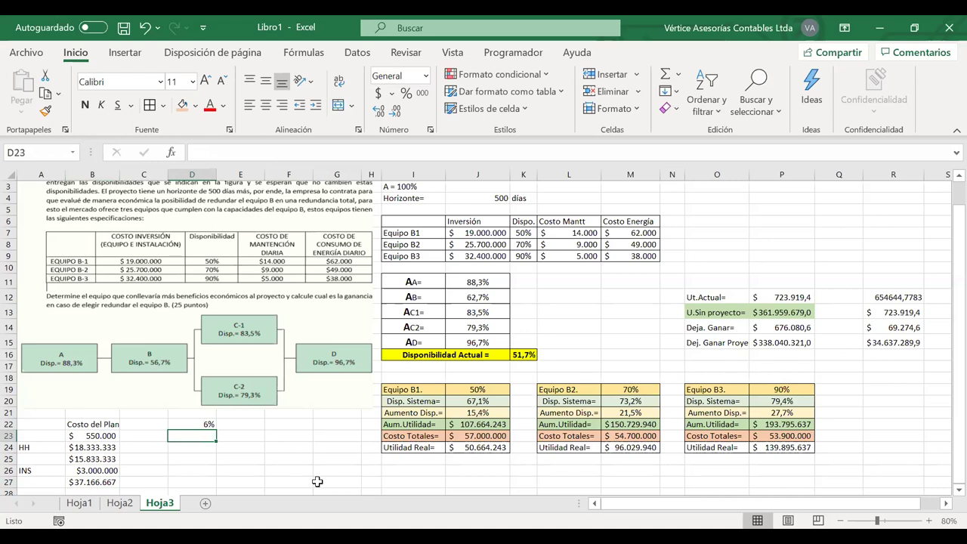
key("Up")
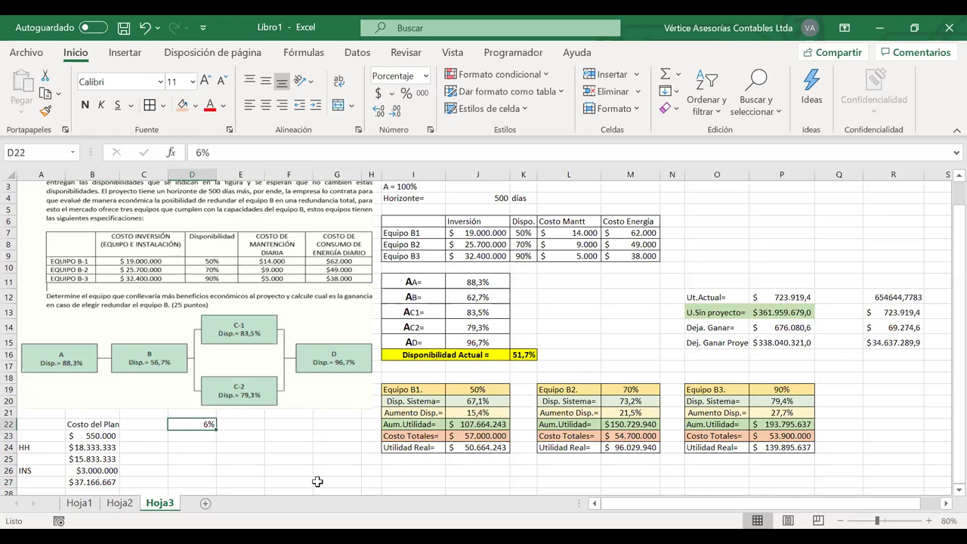
type("7")
key("Return")
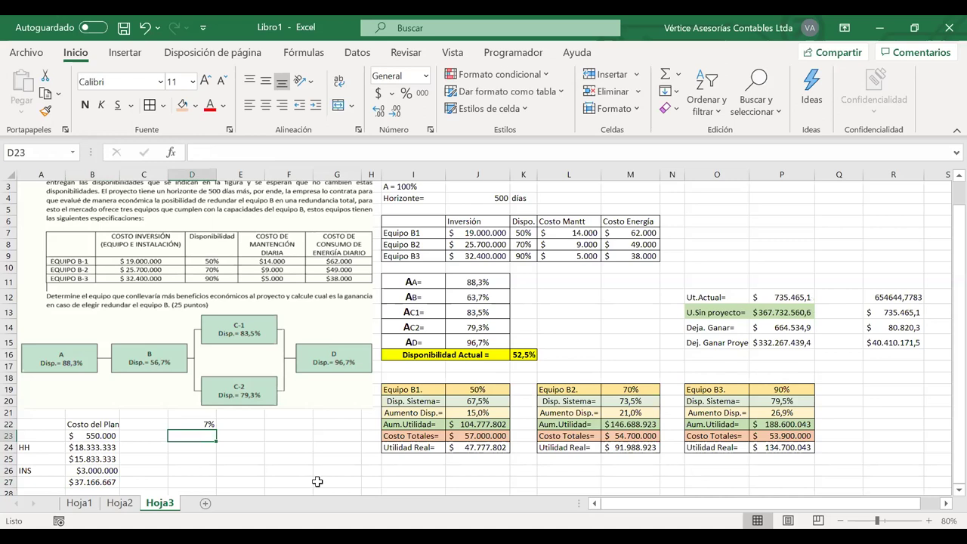
key("Up")
type("15")
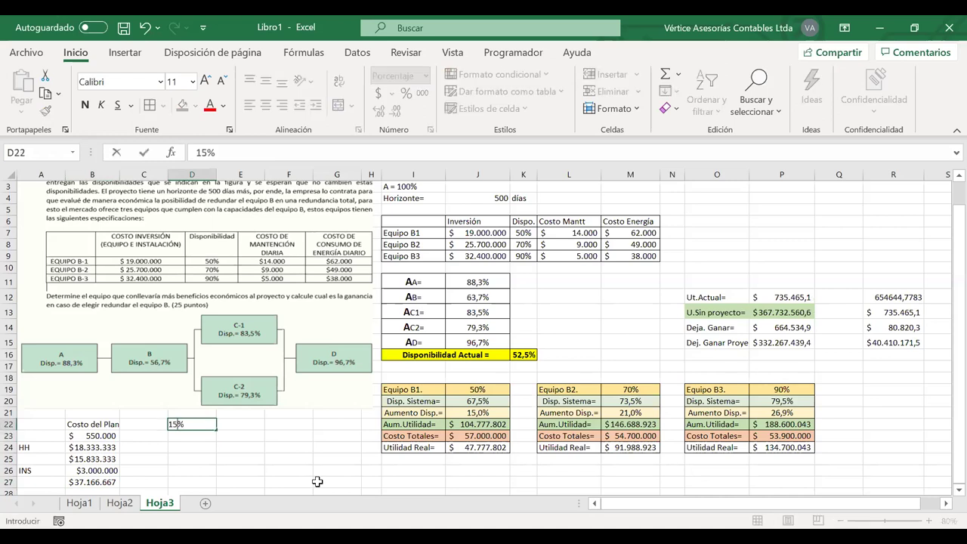
key("Return")
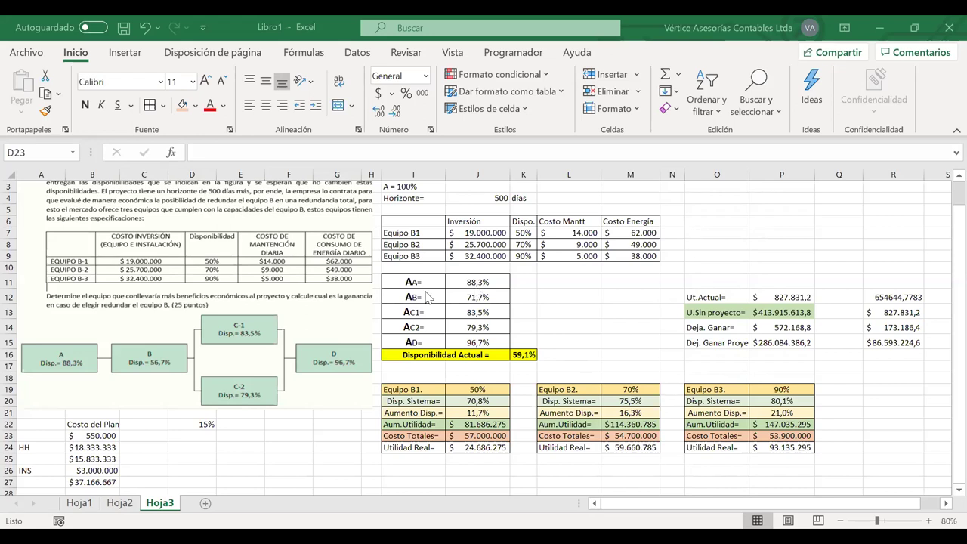
Circle the percentage in D22 and handwrite "A =", MTTR with a down arrow and MTBF with an up arrow around it
mouse_move(200, 416)
left_mouse_down()
mouse_move(219, 432)
mouse_move(203, 415)
mouse_move(198, 431)
left_mouse_up()
mouse_move(258, 458)
left_mouse_down()
mouse_move(317, 447)
mouse_move(337, 407)
mouse_move(340, 447)
left_mouse_up()
mouse_move(276, 475)
left_mouse_down()
mouse_move(331, 457)
mouse_move(316, 484)
mouse_move(335, 460)
mouse_move(346, 475)
mouse_move(370, 444)
mouse_move(364, 479)
left_mouse_up()
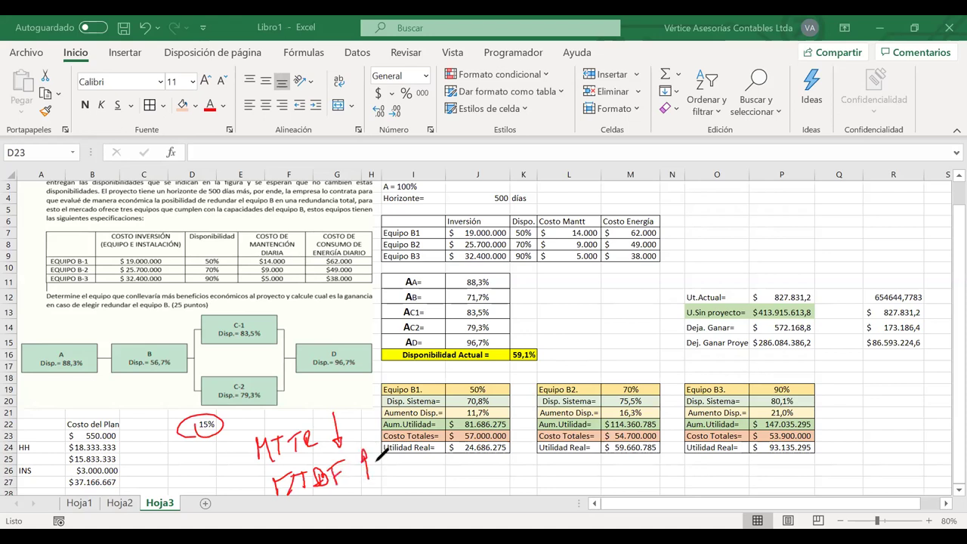
left_click_drag(187, 491, 210, 491)
left_click_drag(191, 474, 233, 472)
left_click_drag(226, 482, 234, 480)
left_click_drag(163, 458, 171, 463)
mouse_move(190, 428)
left_mouse_down()
mouse_move(162, 450)
mouse_move(169, 442)
left_mouse_up()
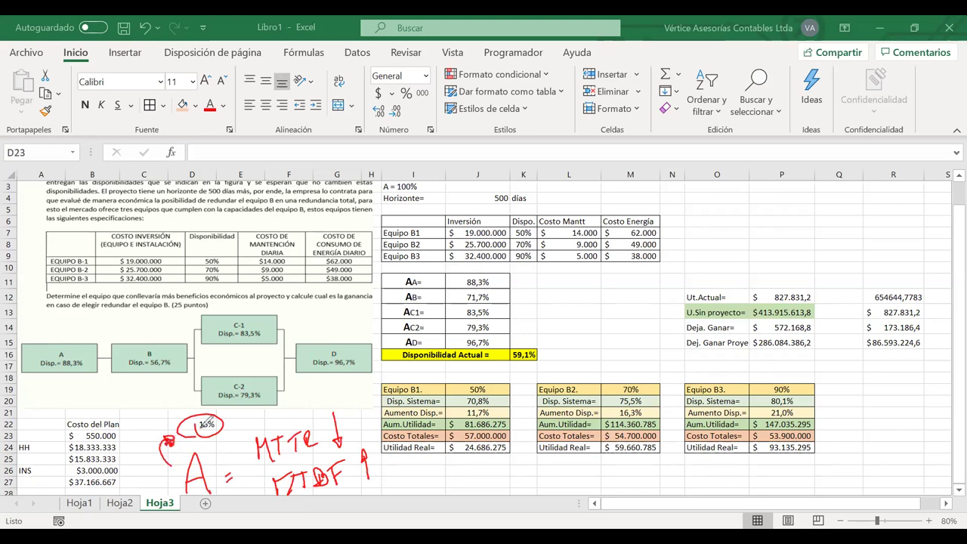
Mark the current availability in K16, circle the project gain in R15, and clear the screen annotations
left_click_drag(198, 414, 223, 432)
key("ctrl+z")
mouse_move(529, 339)
left_mouse_down()
mouse_move(517, 358)
mouse_move(535, 342)
left_mouse_up()
mouse_move(538, 324)
left_mouse_down()
mouse_move(520, 340)
mouse_move(515, 368)
left_mouse_up()
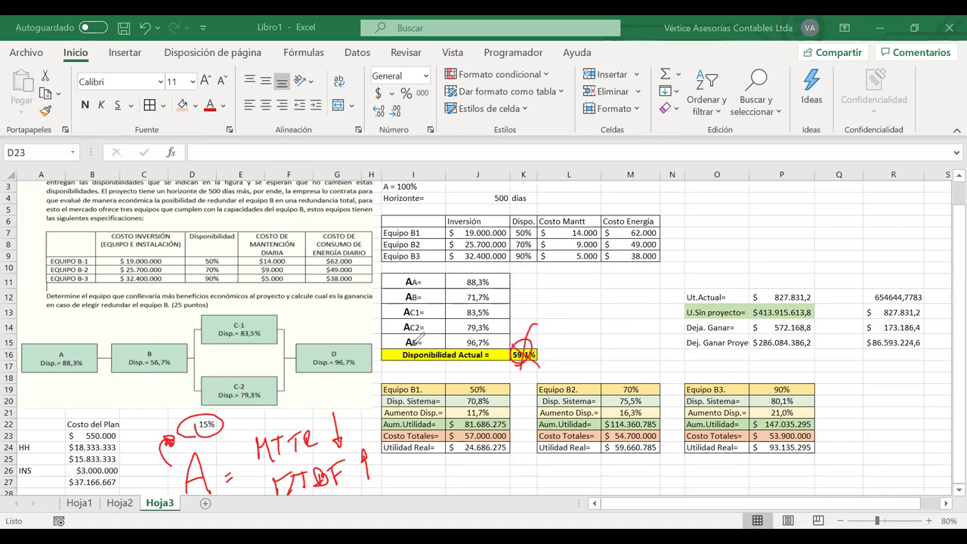
mouse_move(899, 327)
left_mouse_down()
mouse_move(865, 355)
mouse_move(869, 334)
left_mouse_up()
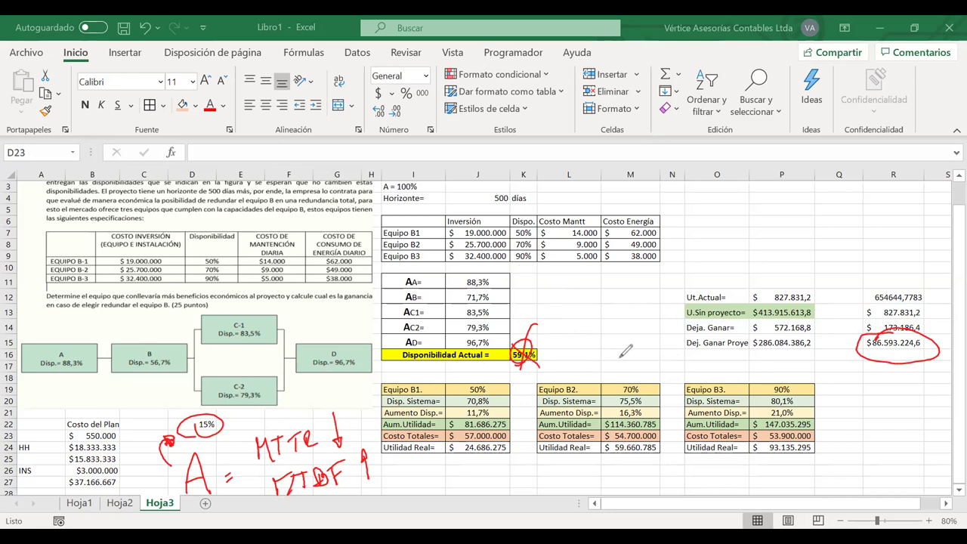
mouse_move(814, 371)
left_mouse_down()
mouse_move(853, 337)
mouse_move(847, 349)
left_mouse_up()
key("Escape")
Sketch a redundant block parallel to block B in the process diagram and undo the drawn strokes
mouse_move(104, 366)
left_mouse_down()
mouse_move(106, 381)
mouse_move(124, 389)
mouse_move(165, 391)
mouse_move(161, 378)
mouse_move(129, 377)
mouse_move(188, 364)
left_mouse_up()
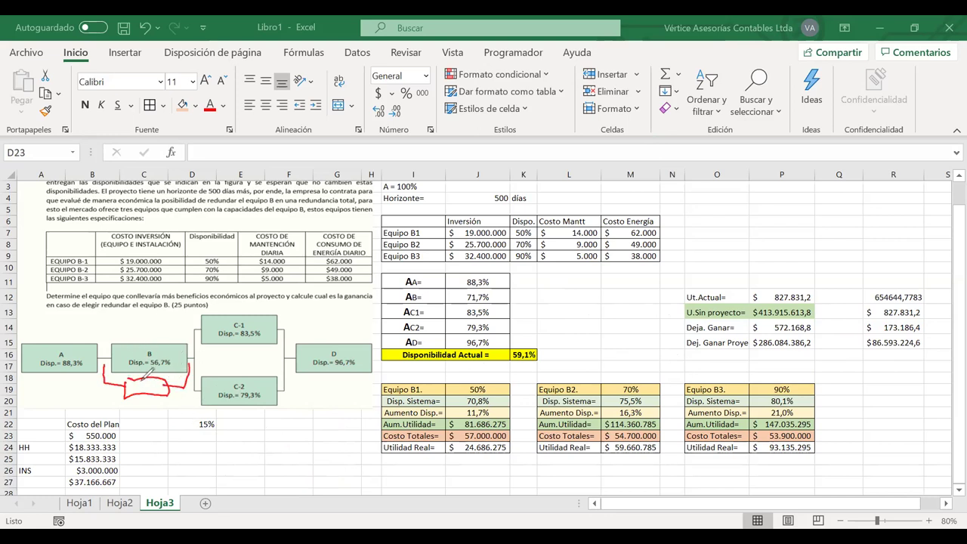
key("ctrl+z")
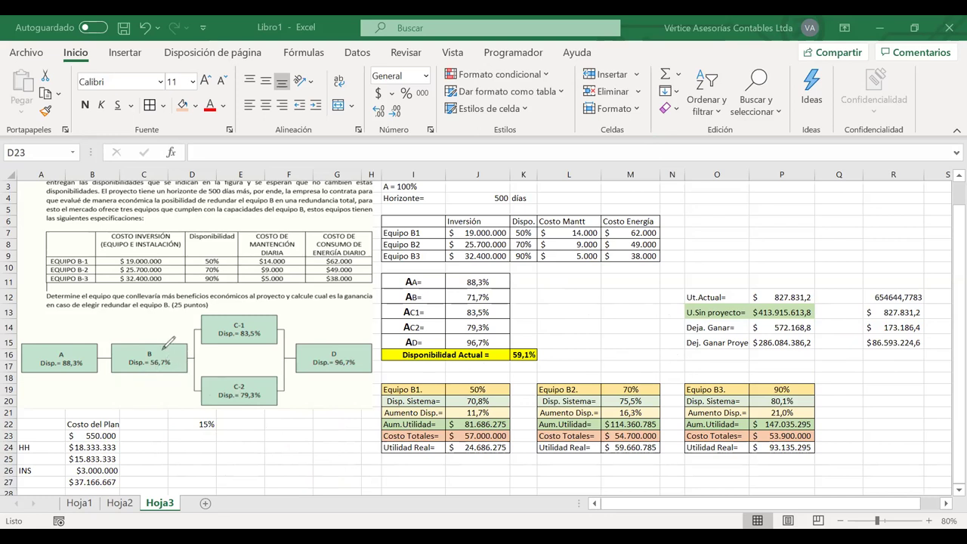
mouse_move(127, 376)
left_mouse_down()
mouse_move(130, 403)
mouse_move(156, 383)
left_mouse_up()
left_click_drag(151, 391, 185, 401)
key("ctrl+z")
key("ctrl+z")
key("ctrl+z")
key("ctrl+z")
key("ctrl+z")
key("ctrl+z")
Cross out block B, sketch a parallel block above it, mark K16, and encircle the B, C and D part of the diagram
left_click_drag(162, 327, 137, 382)
left_click_drag(143, 334, 165, 387)
mouse_move(108, 319)
left_mouse_down()
mouse_move(102, 361)
mouse_move(139, 318)
mouse_move(176, 302)
mouse_move(195, 361)
left_mouse_up()
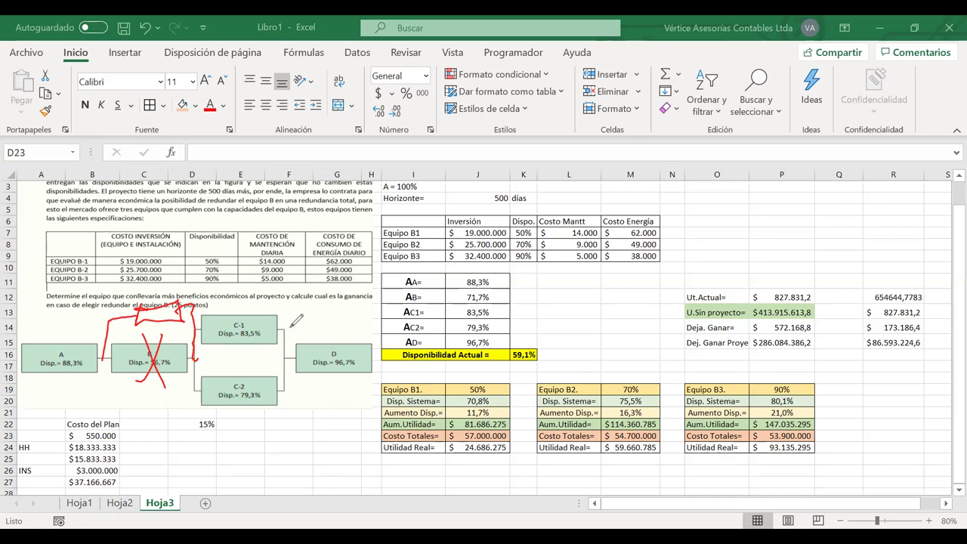
left_click_drag(535, 337, 548, 351)
mouse_move(340, 310)
left_mouse_down()
mouse_move(195, 317)
mouse_move(163, 415)
left_mouse_up()
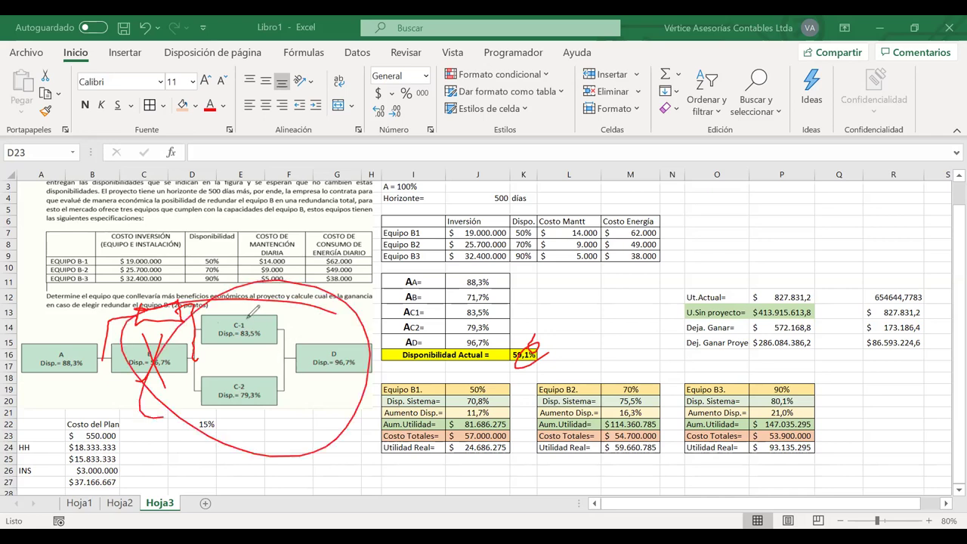
Draw downward arrows over blocks A, B, C and D in the process diagram, and clear all the screen annotations
left_click_drag(70, 308, 71, 399)
left_click_drag(83, 385, 71, 399)
left_click_drag(136, 298, 134, 414)
left_click_drag(236, 309, 240, 432)
left_click_drag(323, 318, 327, 405)
left_click_drag(313, 385, 326, 406)
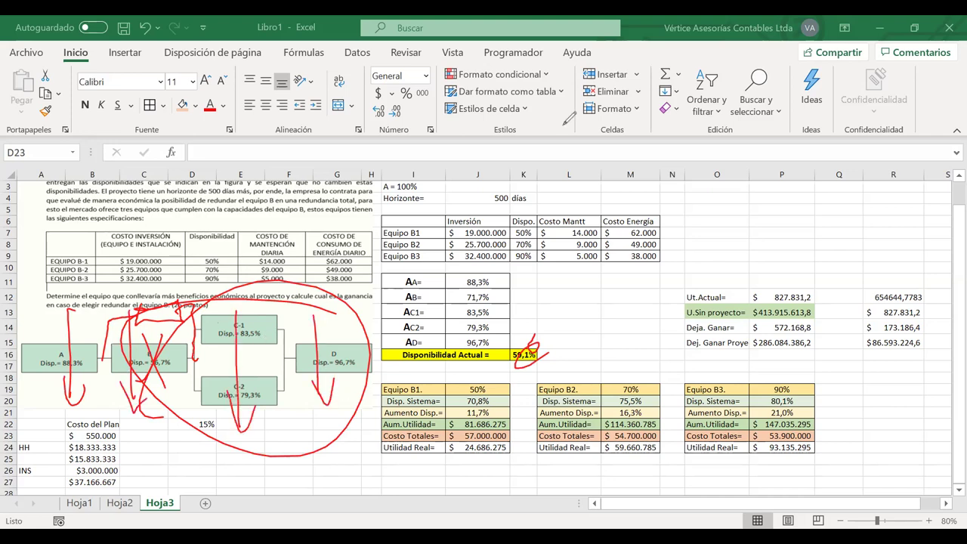
key("Escape")
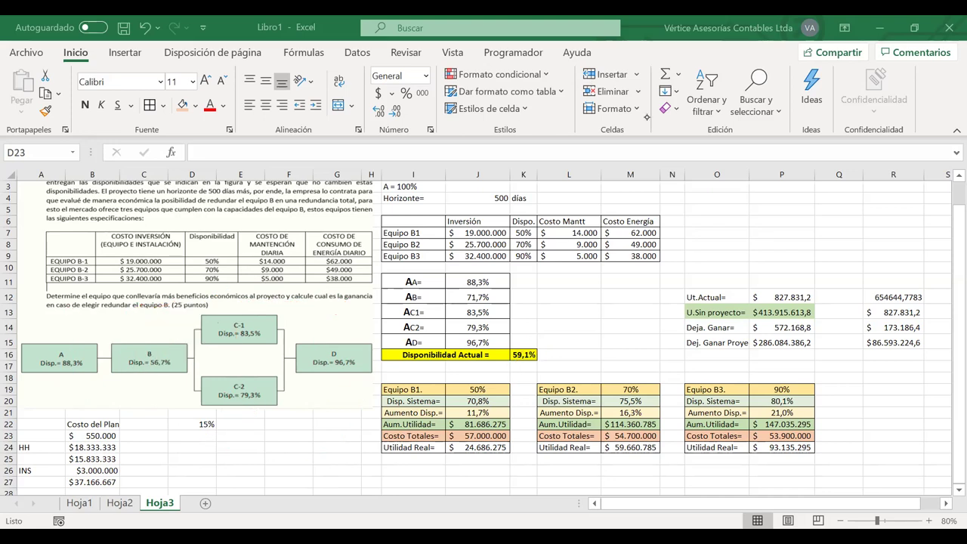
Set the plan's availability increase in D22 to 0%
left_click(197, 420)
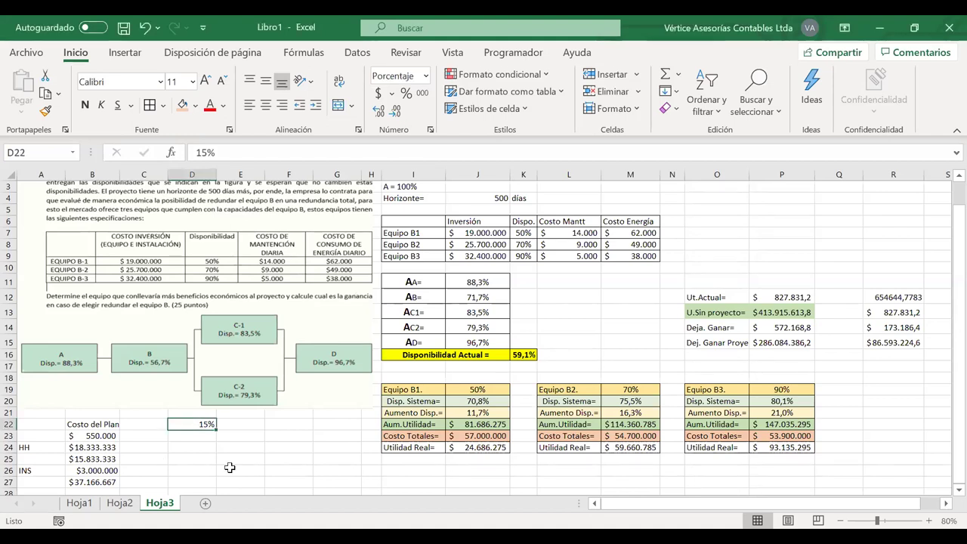
type("0")
key("Return")
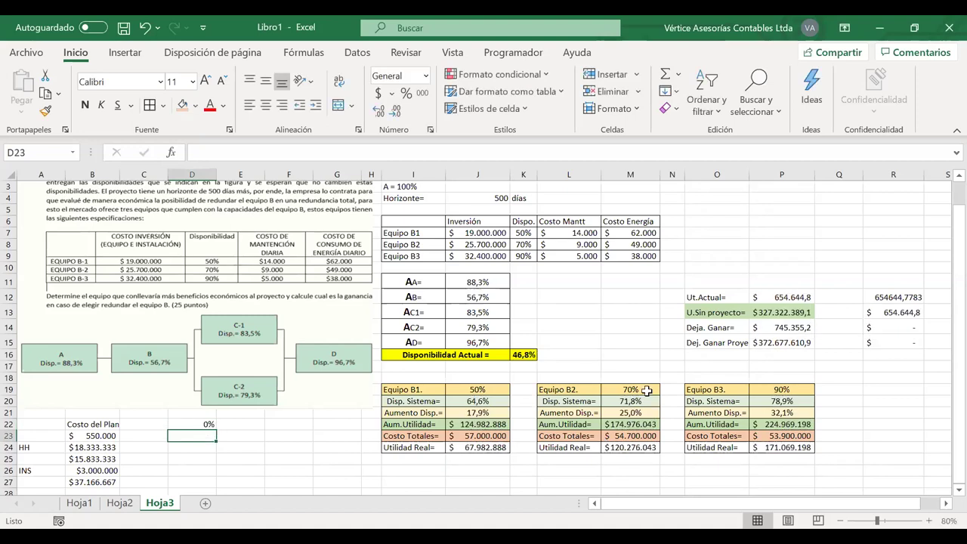
scroll(646, 390, "up", 1)
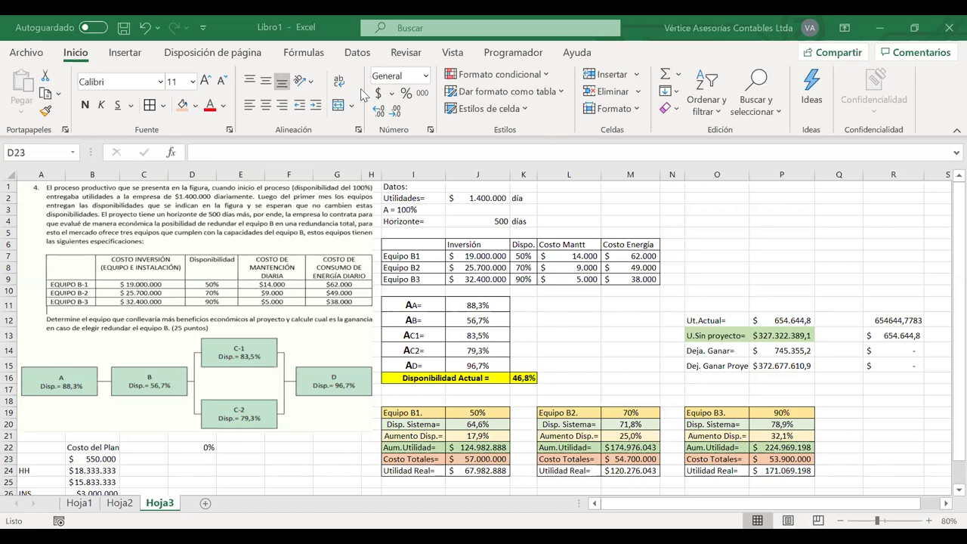
Switch to the PowerPoint presentation CLASE 3_Indicadores de Produccion y Mantenimiento
key("alt+Tab")
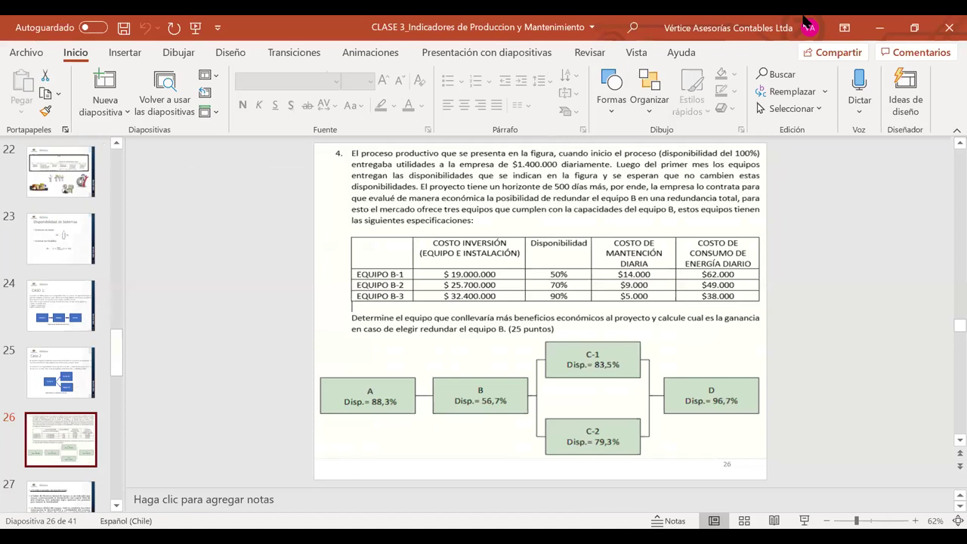